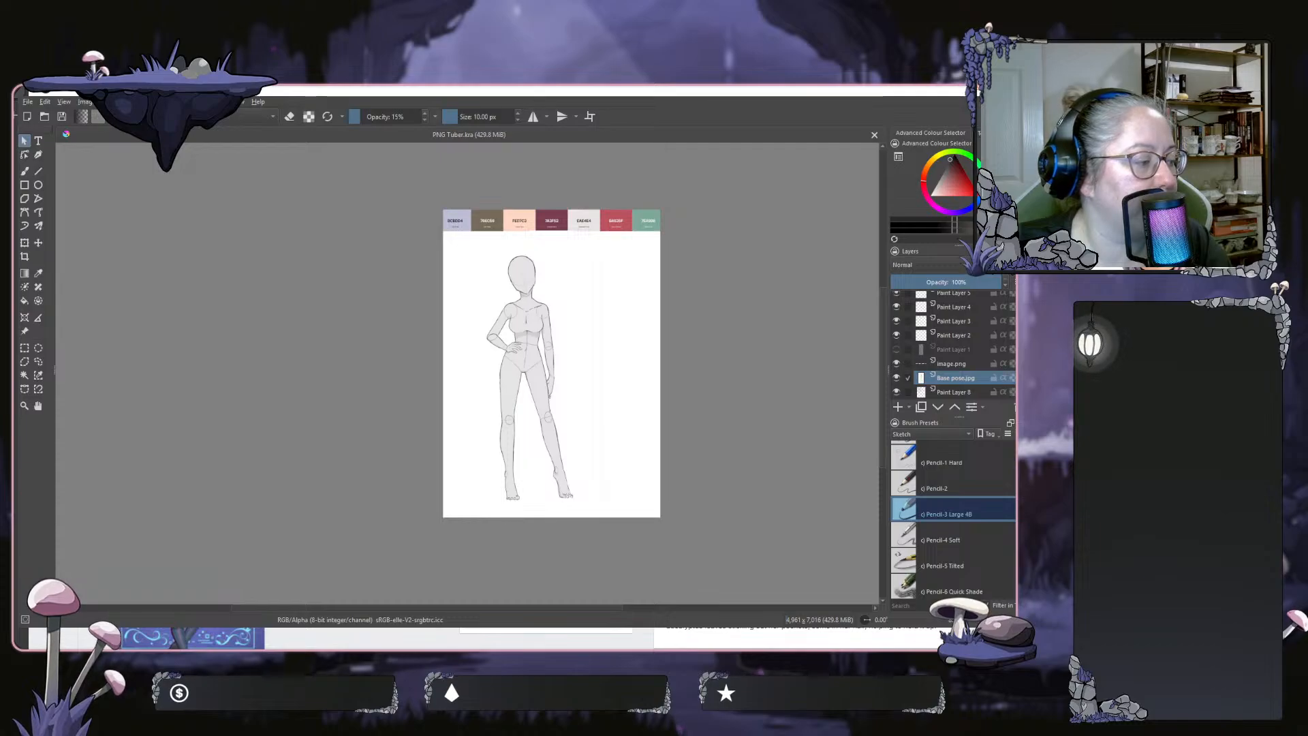
Switch to the NikkiiPNGTuber Milanote board and review its outfit references, character illustration and appearance notes
{"action": "key", "text": "alt+Tab"}
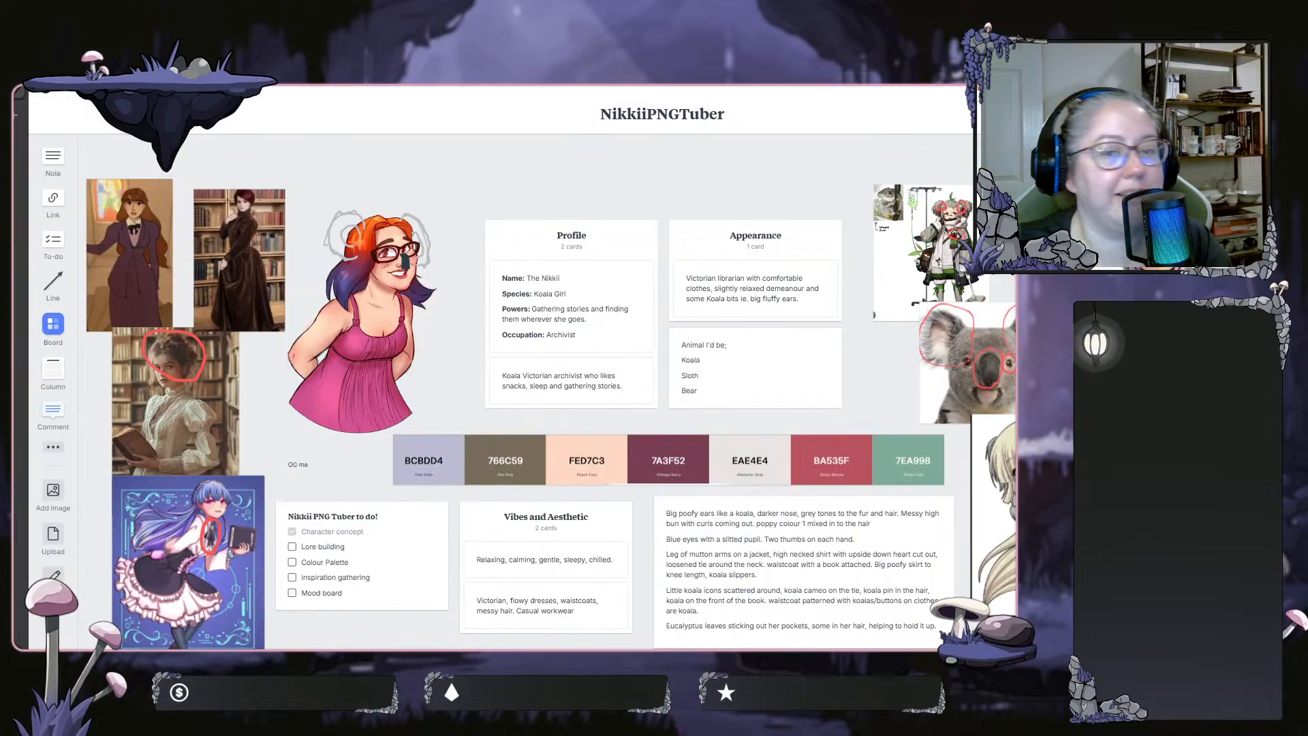
{"action": "left_click", "coordinate": [130, 255]}
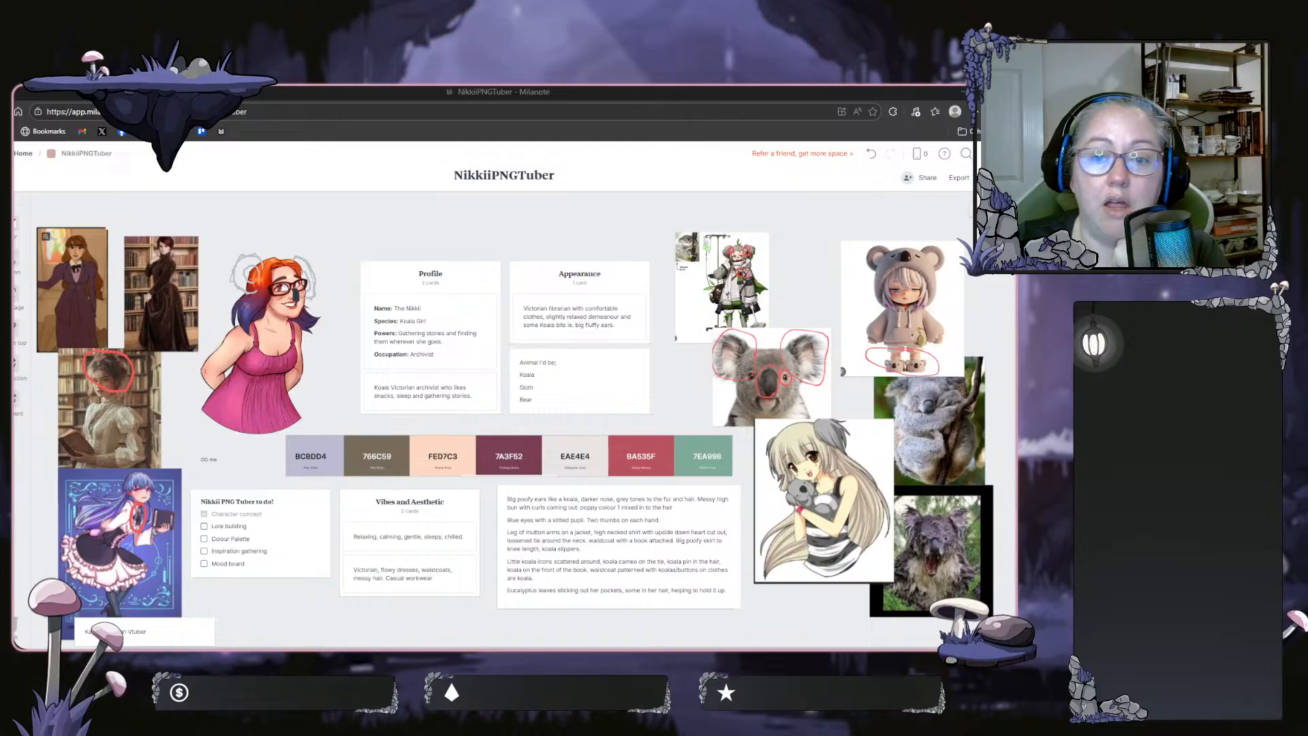
{"action": "left_click", "coordinate": [283, 346]}
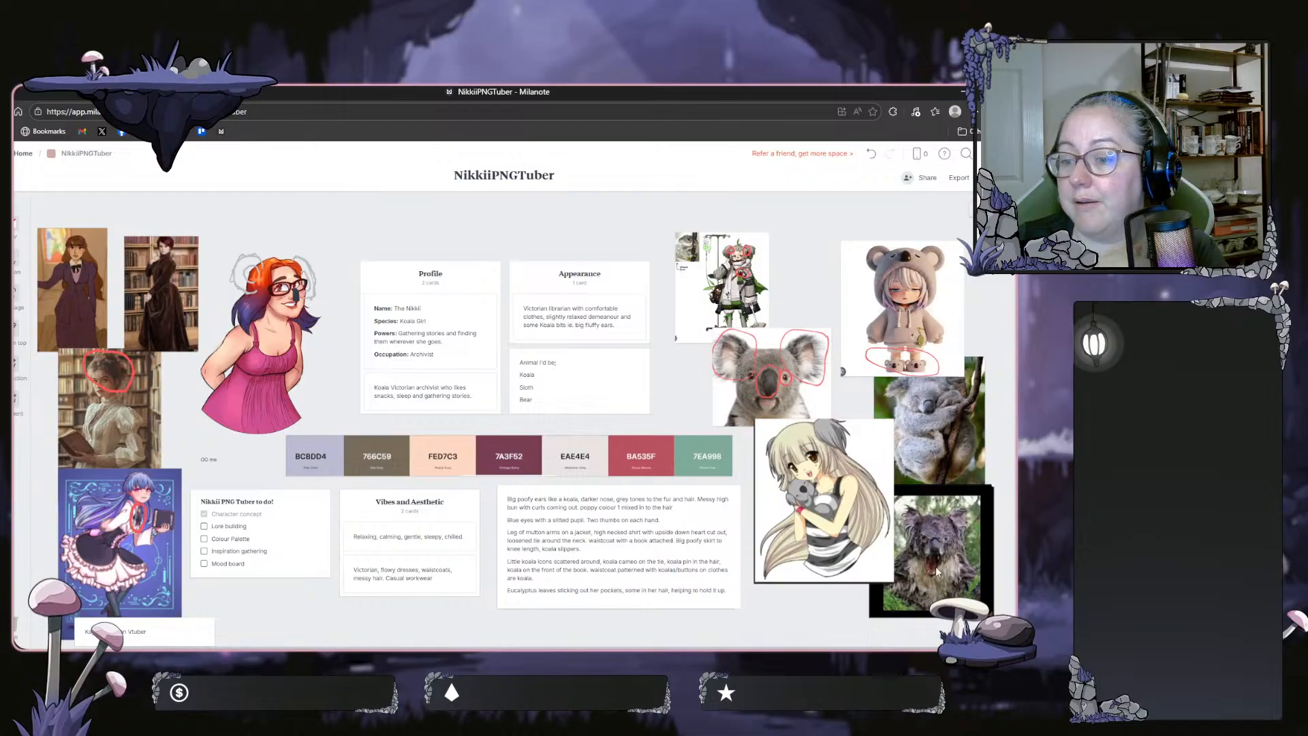
{"action": "left_click", "coordinate": [587, 559]}
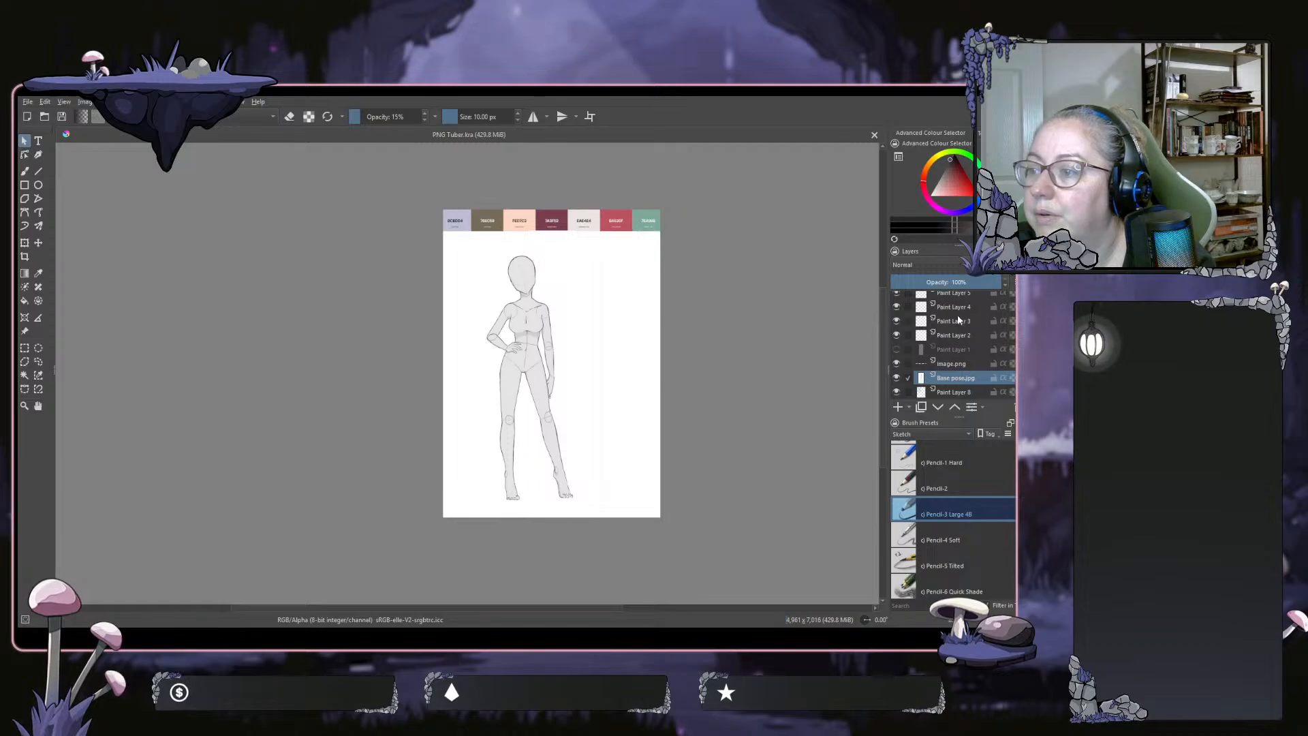
{"action": "left_click_drag", "start_coordinate": [951, 363], "coordinate": [947, 330]}
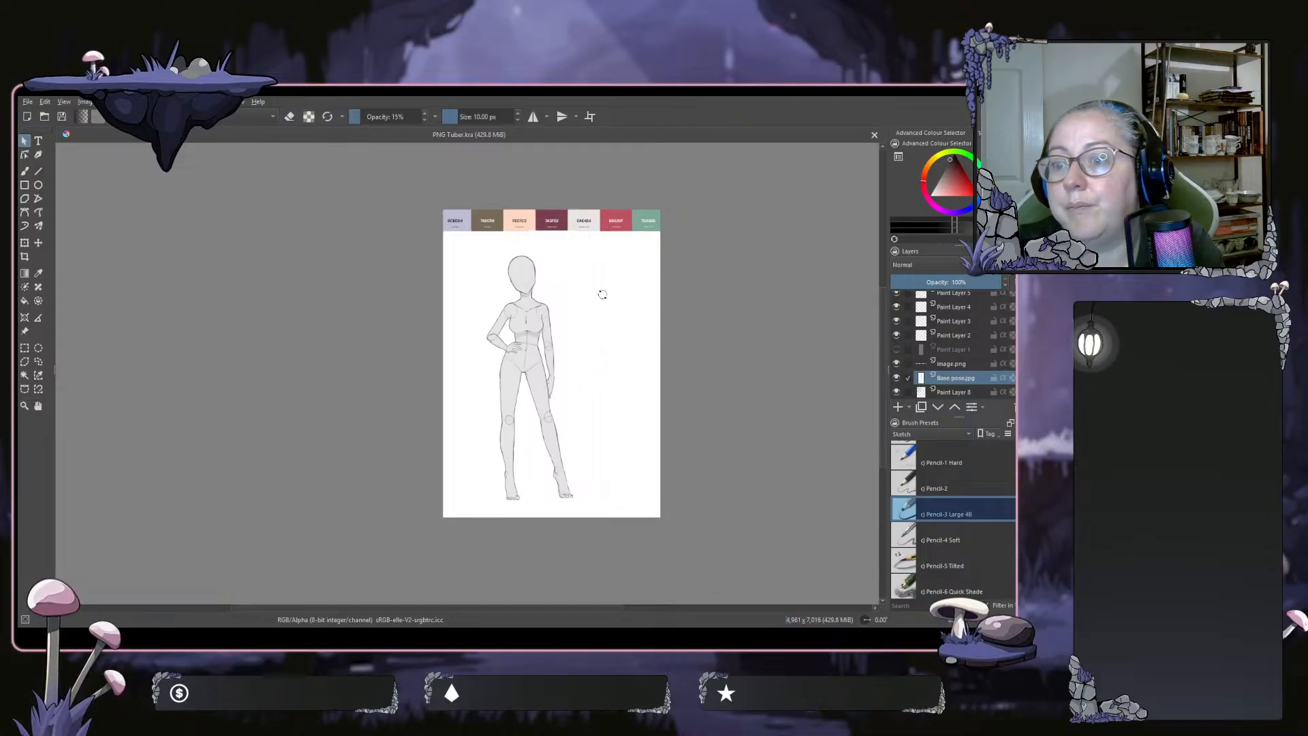
{"action": "left_click", "coordinate": [25, 349]}
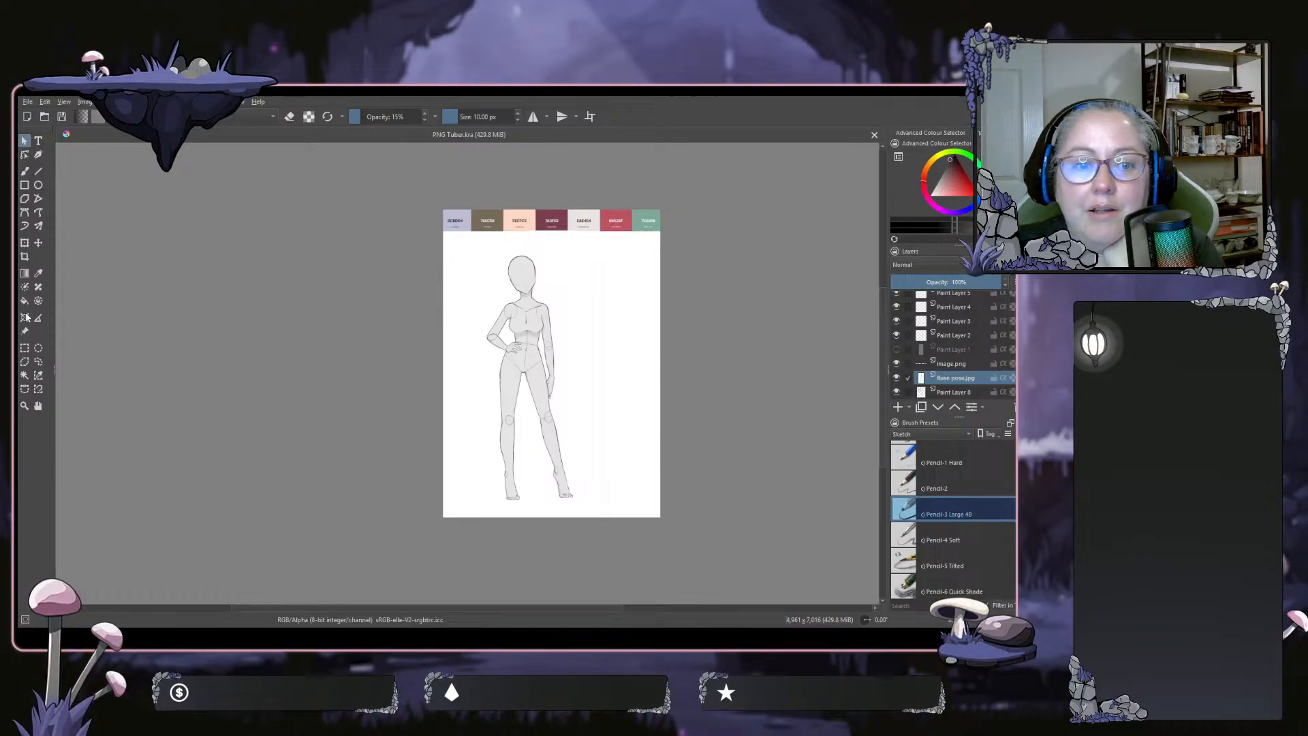
{"action": "left_click", "coordinate": [25, 364]}
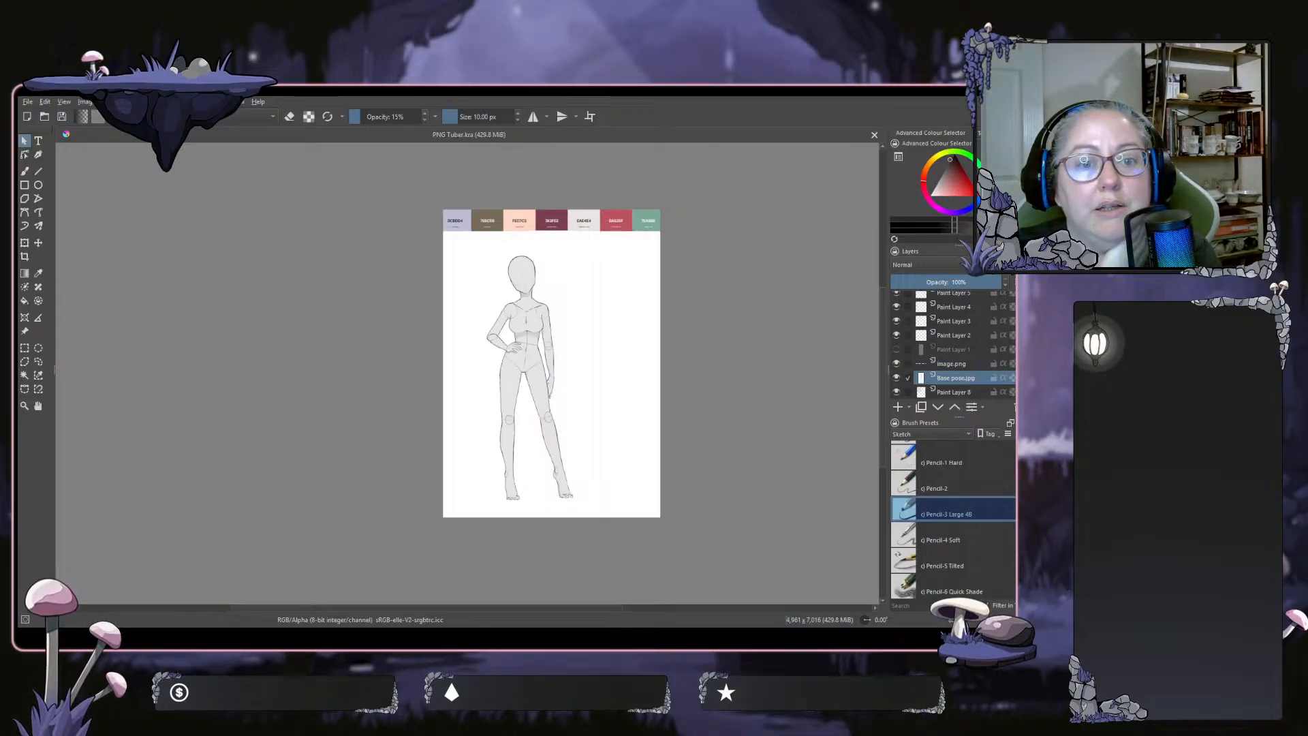
{"action": "left_click", "coordinate": [42, 186]}
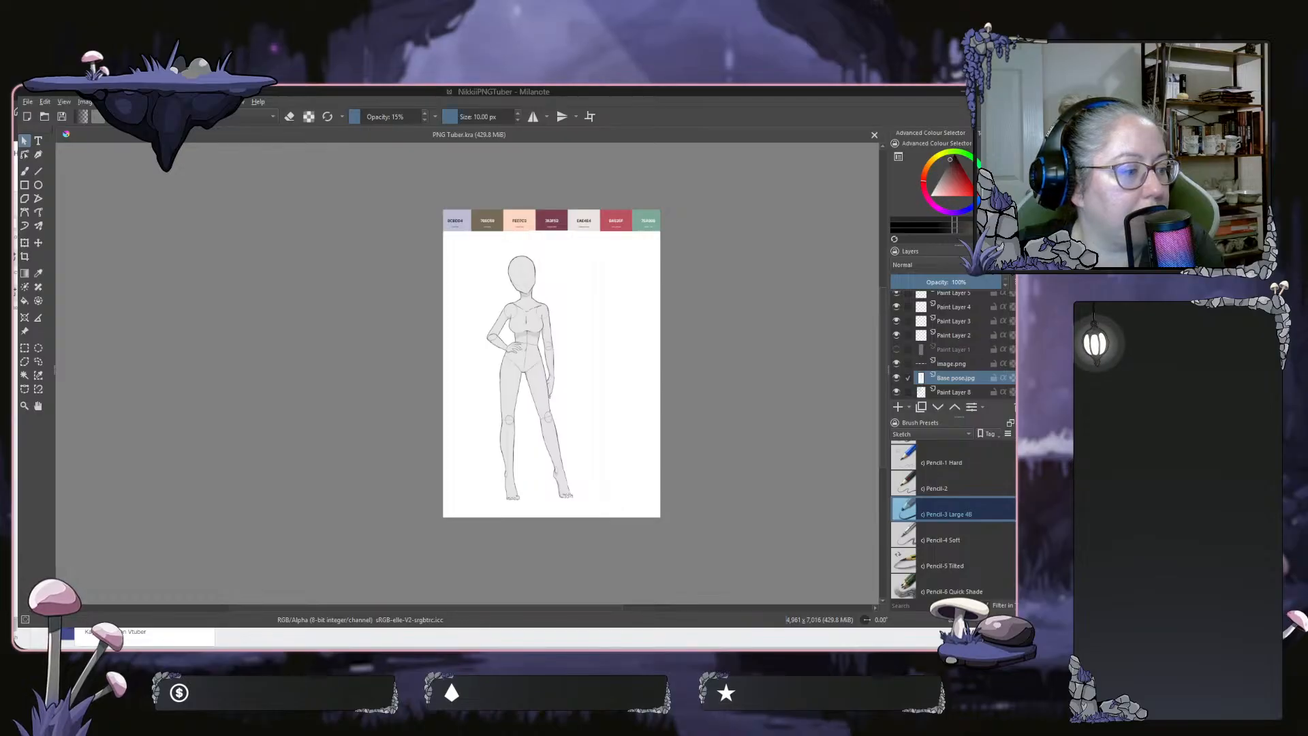
Switch to OBS and choose a different display for the Screen capture source
{"action": "key", "text": "alt+Tab"}
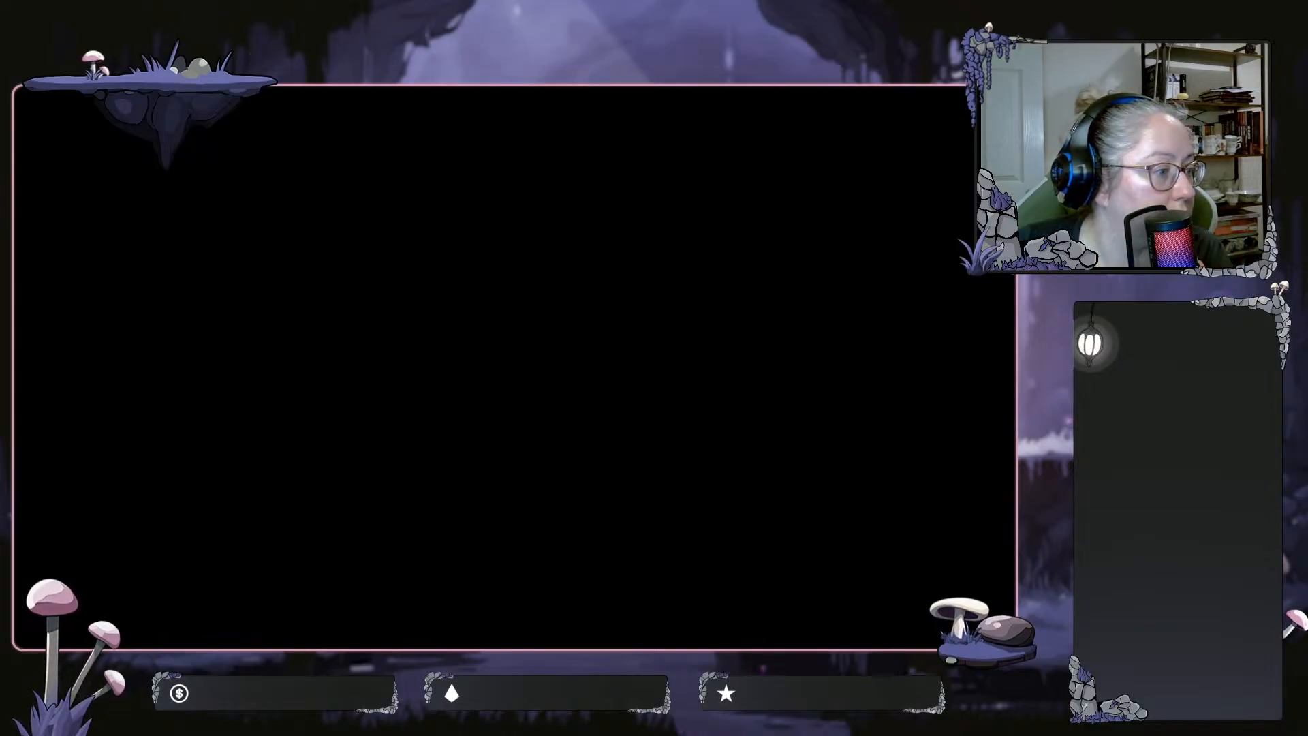
{"action": "left_click", "coordinate": [597, 450]}
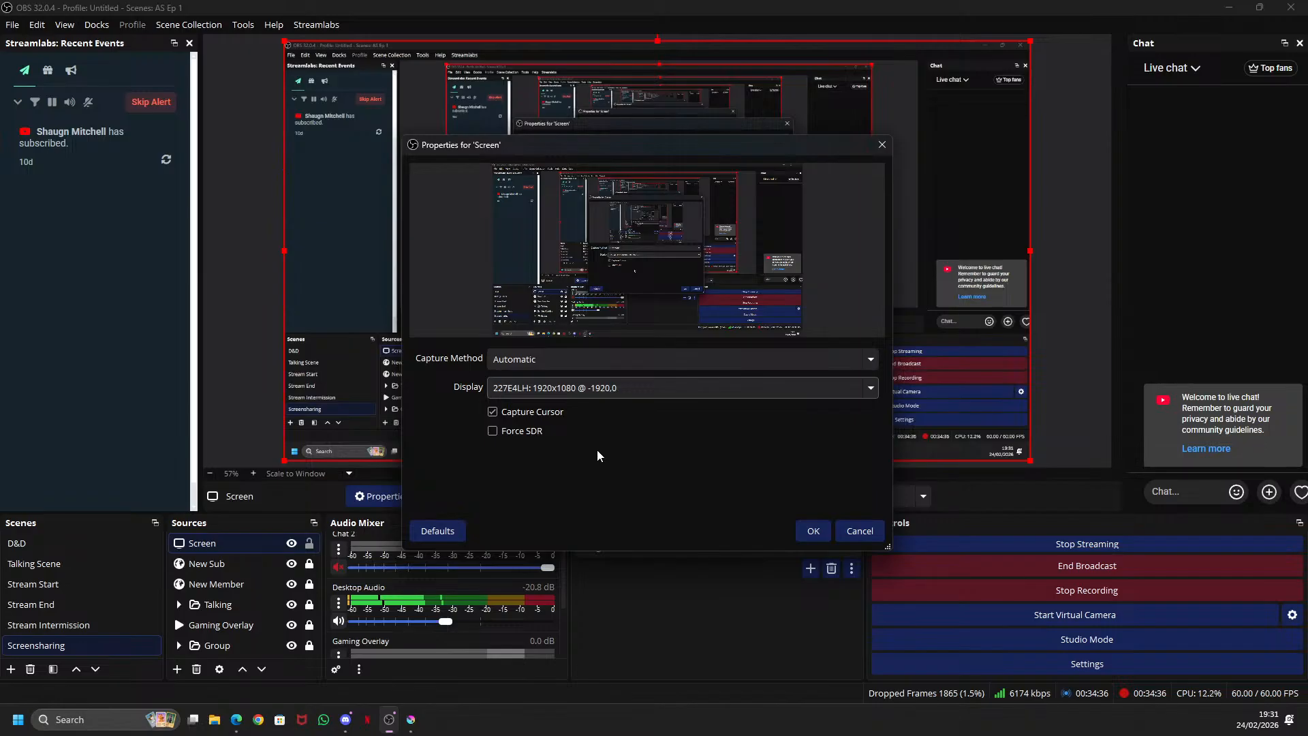
{"action": "left_click", "coordinate": [598, 387]}
{"action": "left_click", "coordinate": [594, 432]}
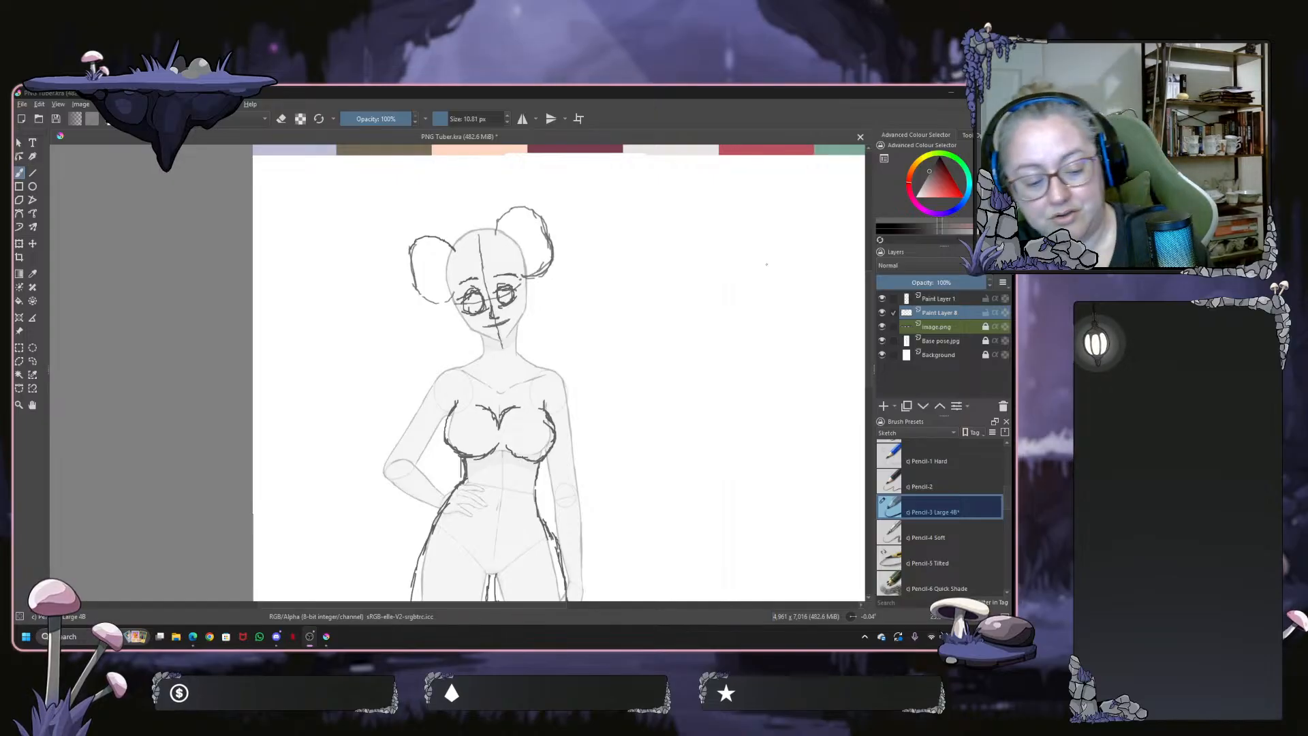
Look over the body sketch, check it against the references on the Milanote board, and return to the Krita drawing
{"action": "mouse_move", "coordinate": [756, 317]}
{"action": "left_mouse_down"}
{"action": "mouse_move", "coordinate": [726, 261]}
{"action": "mouse_move", "coordinate": [729, 286]}
{"action": "left_mouse_up"}
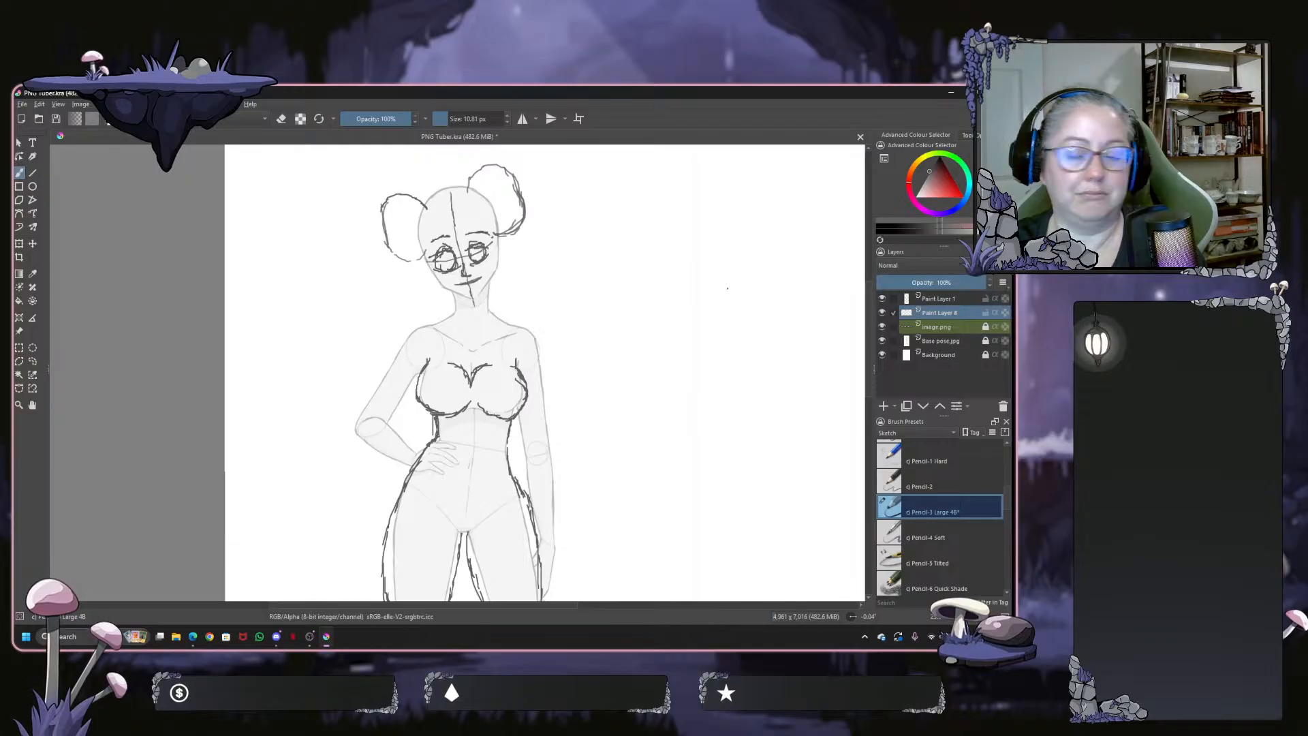
{"action": "scroll", "coordinate": [727, 288], "scroll_direction": "down", "scroll_amount": 2}
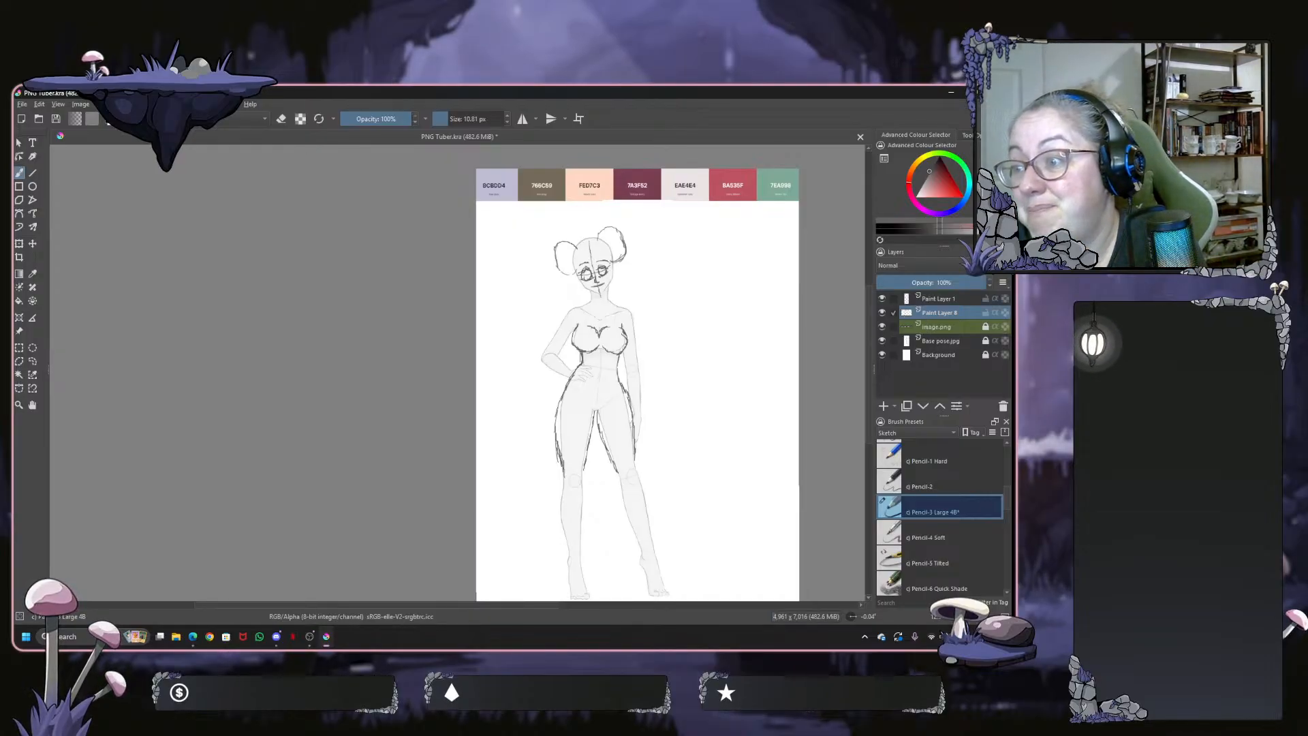
{"action": "scroll", "coordinate": [589, 351], "scroll_direction": "up", "scroll_amount": 3}
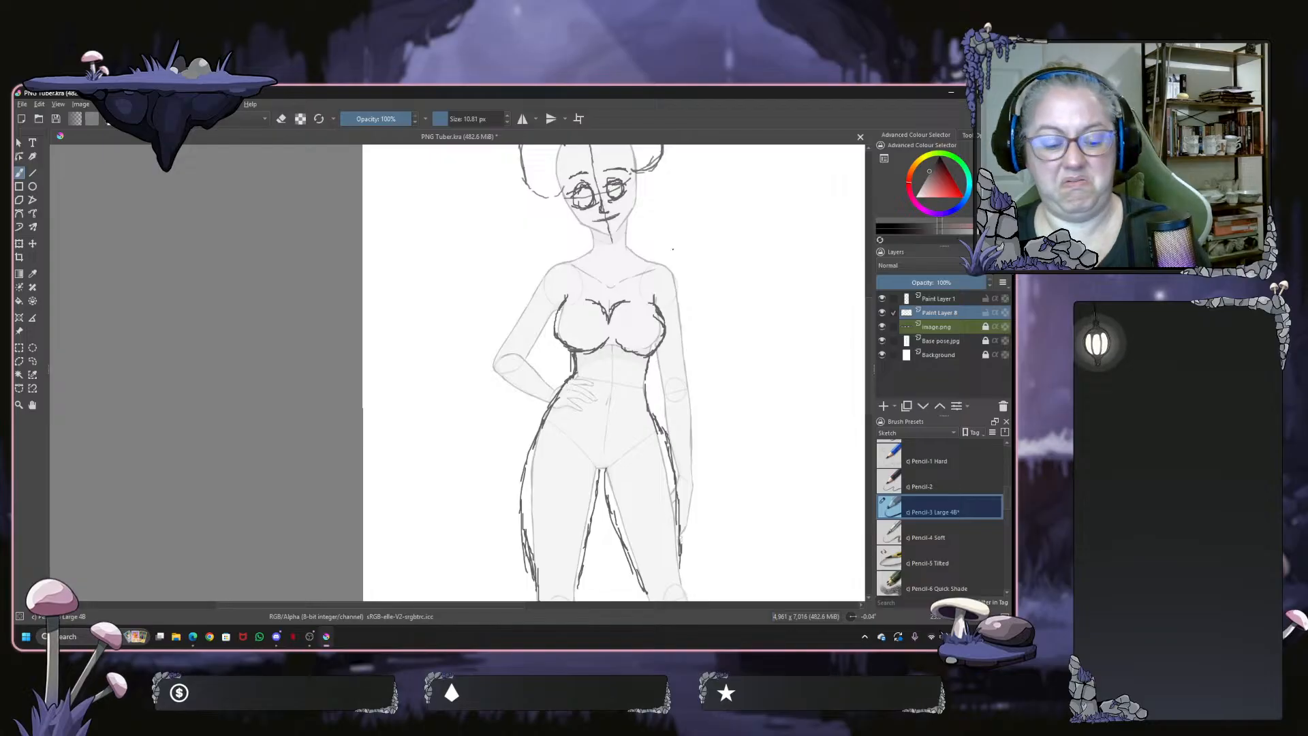
{"action": "left_click_drag", "start_coordinate": [673, 249], "coordinate": [595, 358]}
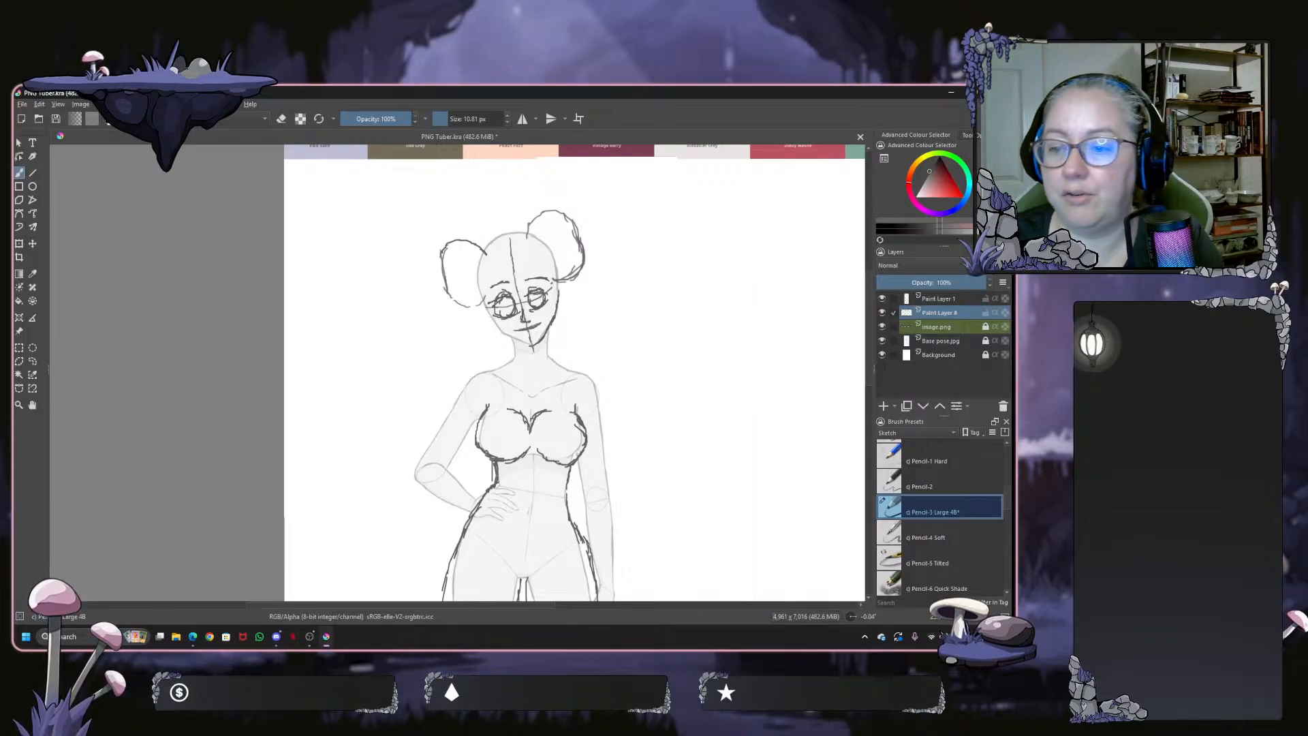
{"action": "mouse_move", "coordinate": [192, 637]}
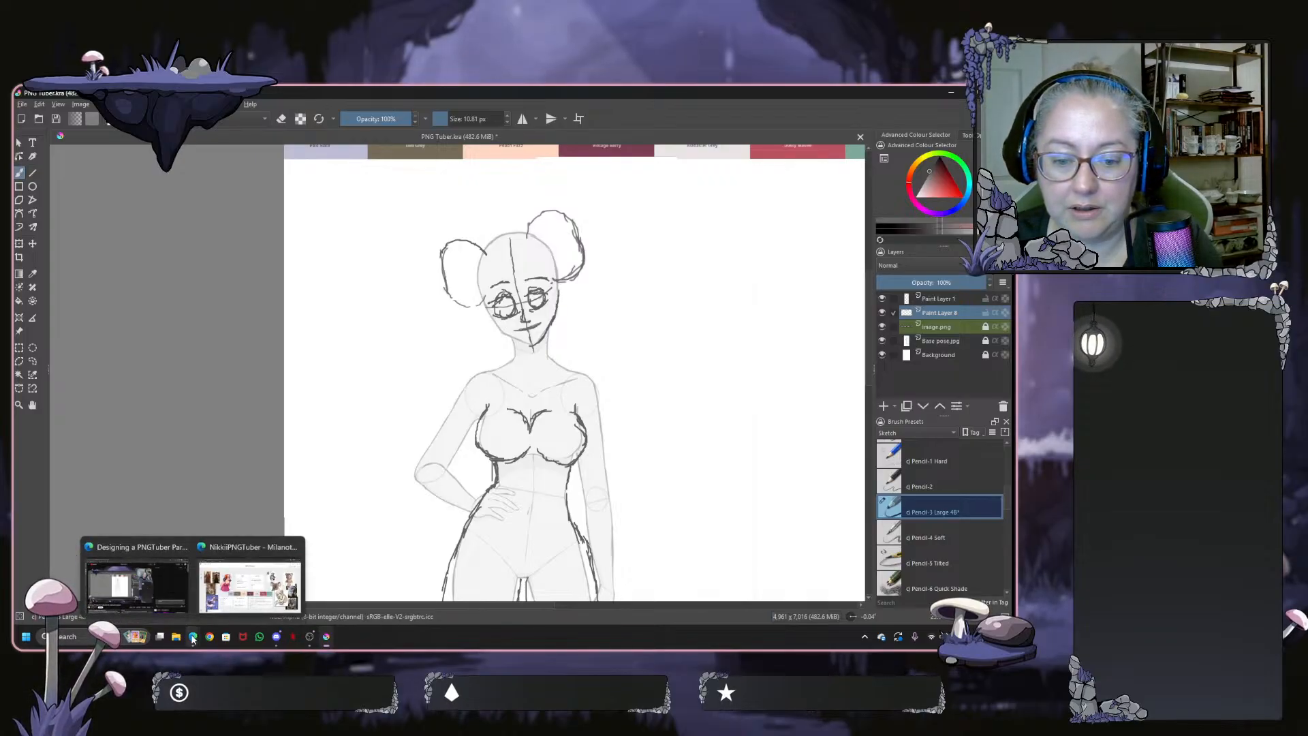
{"action": "left_click", "coordinate": [243, 602]}
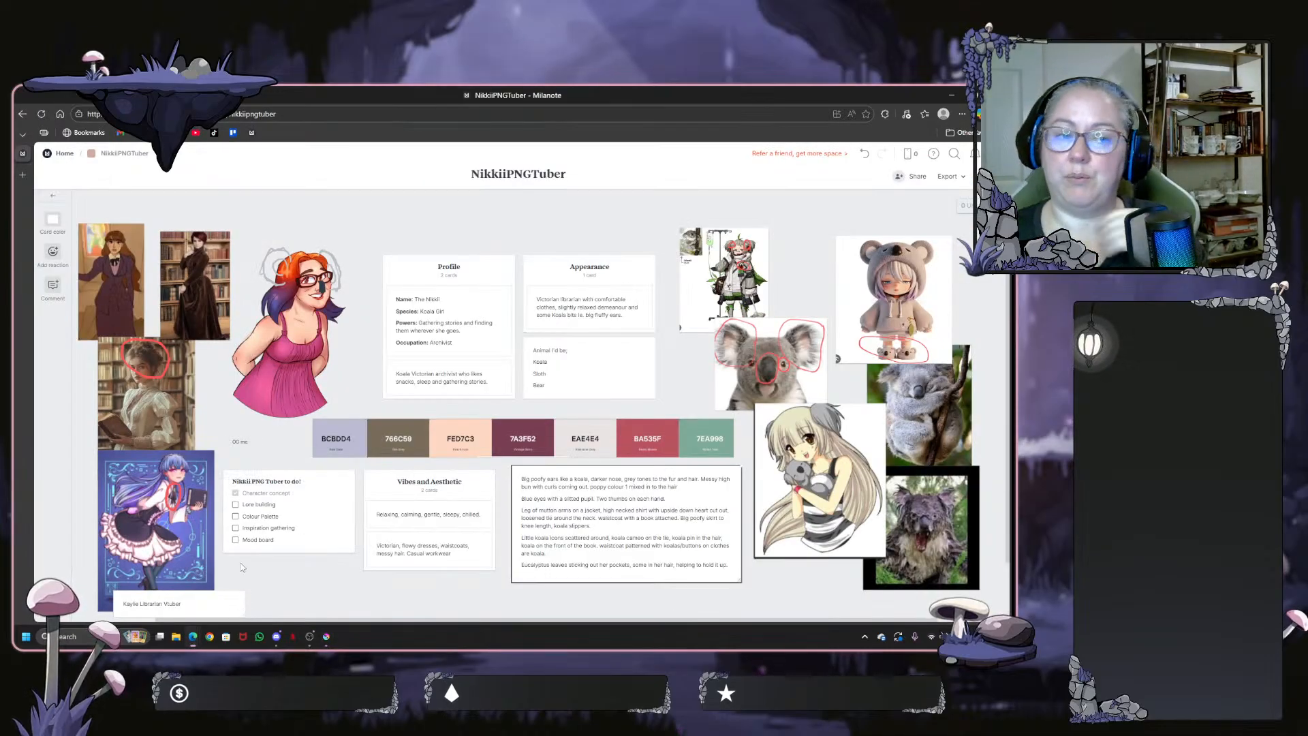
{"action": "left_click", "coordinate": [326, 637]}
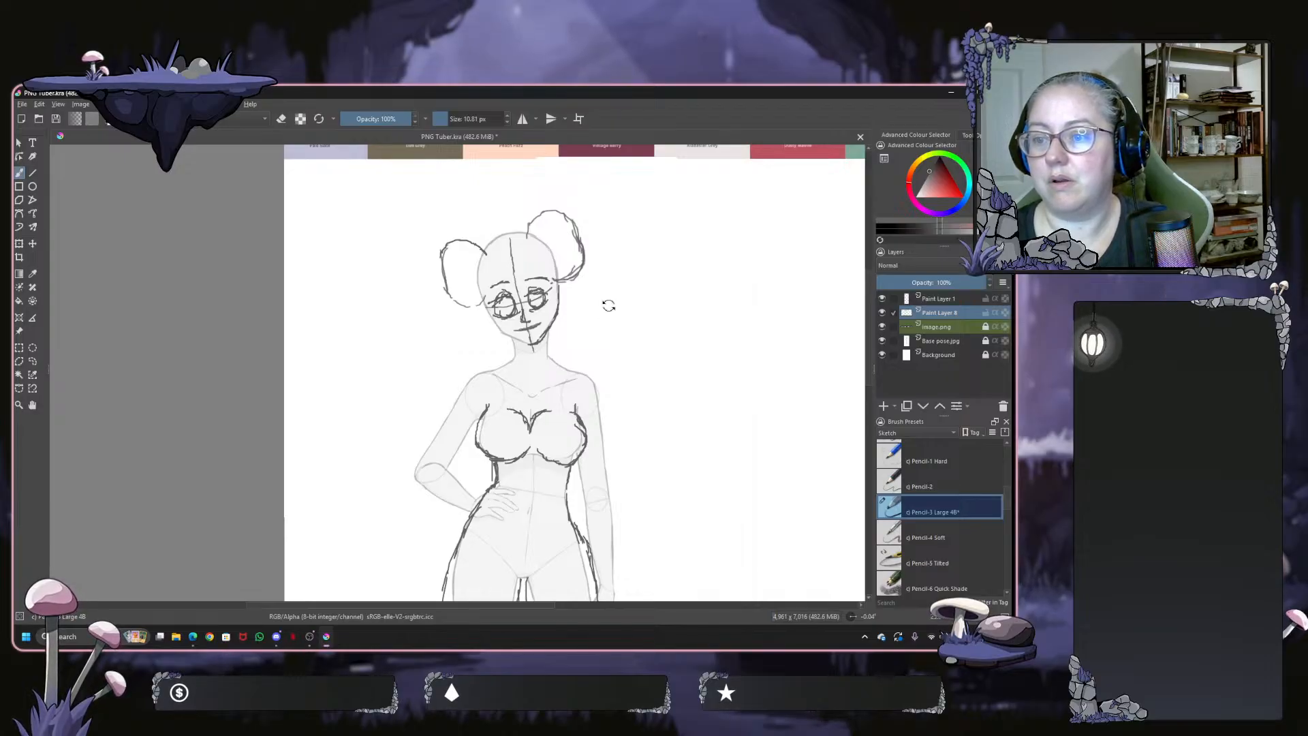
Try to redraw the jaw outline on the rotated canvas with an 18.81 px pencil, and undo the strokes
{"action": "left_click_drag", "start_coordinate": [608, 306], "coordinate": [470, 433]}
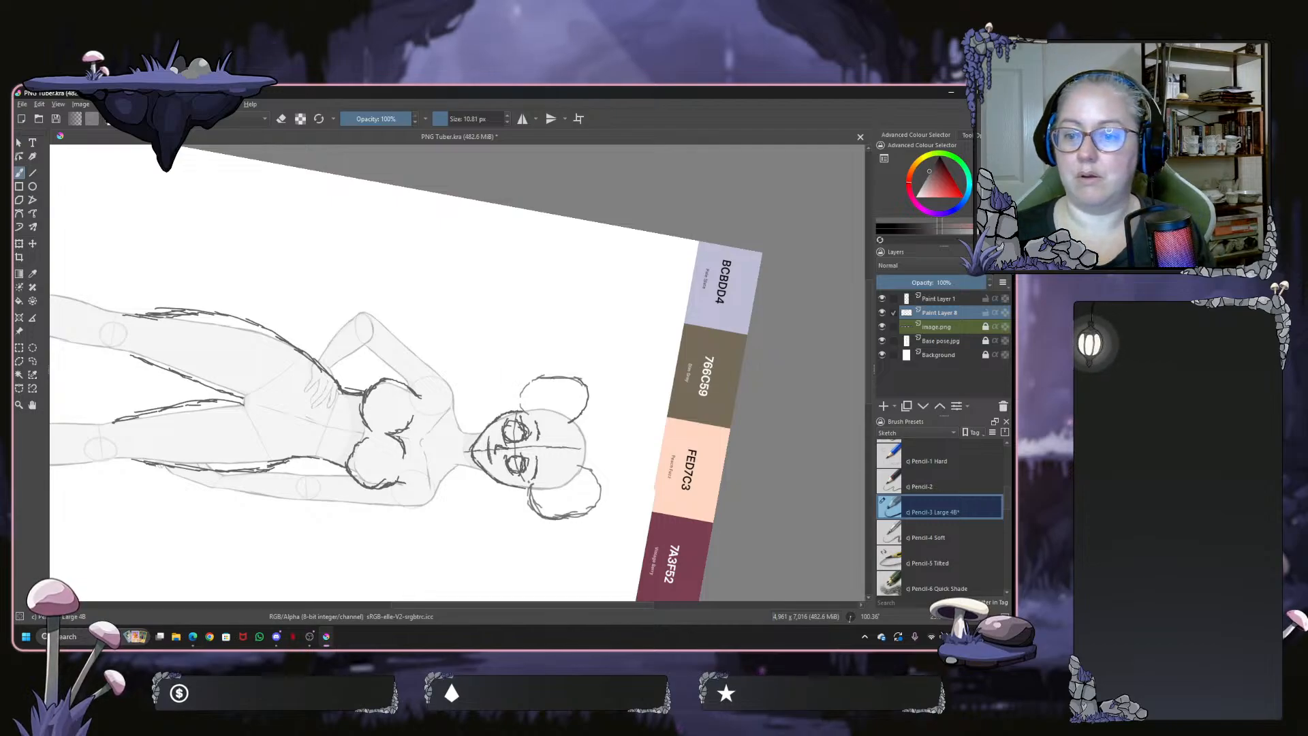
{"action": "mouse_move", "coordinate": [534, 380]}
{"action": "left_mouse_down"}
{"action": "mouse_move", "coordinate": [488, 330]}
{"action": "mouse_move", "coordinate": [422, 328]}
{"action": "mouse_move", "coordinate": [397, 301]}
{"action": "mouse_move", "coordinate": [409, 374]}
{"action": "left_mouse_up"}
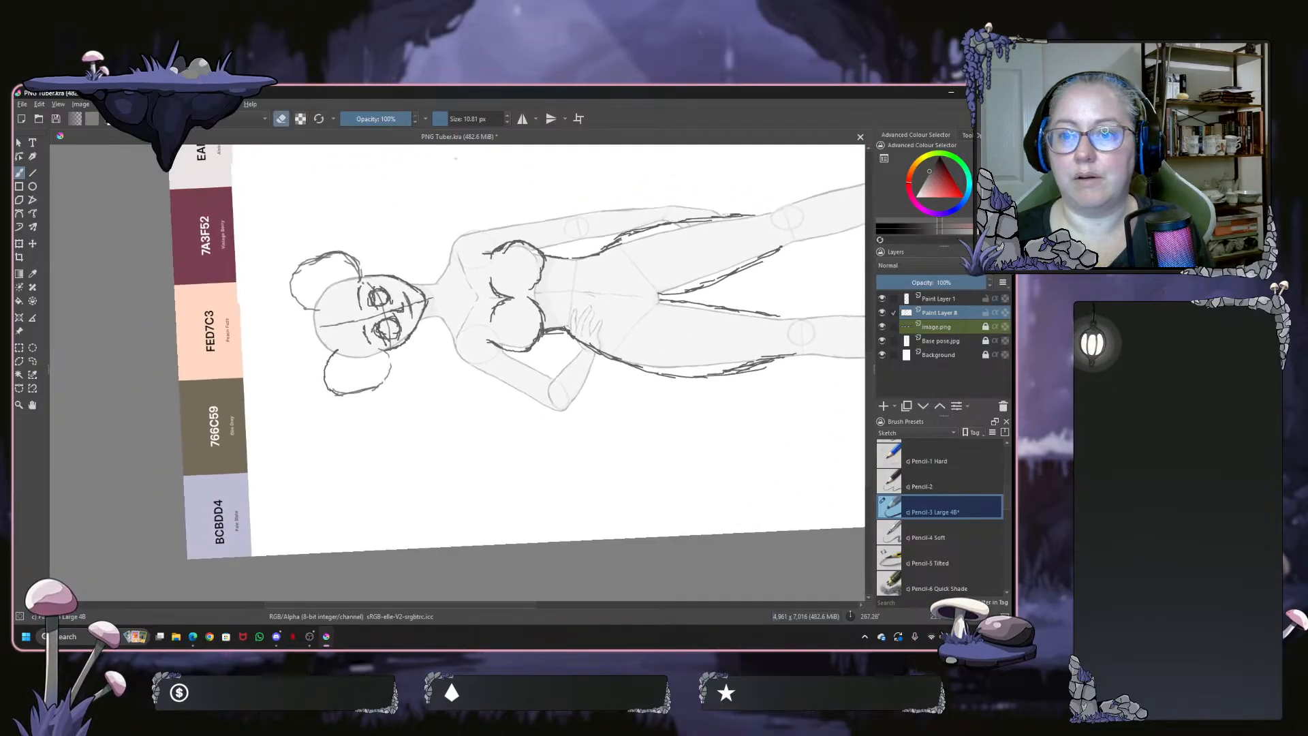
{"action": "left_click", "coordinate": [509, 116]}
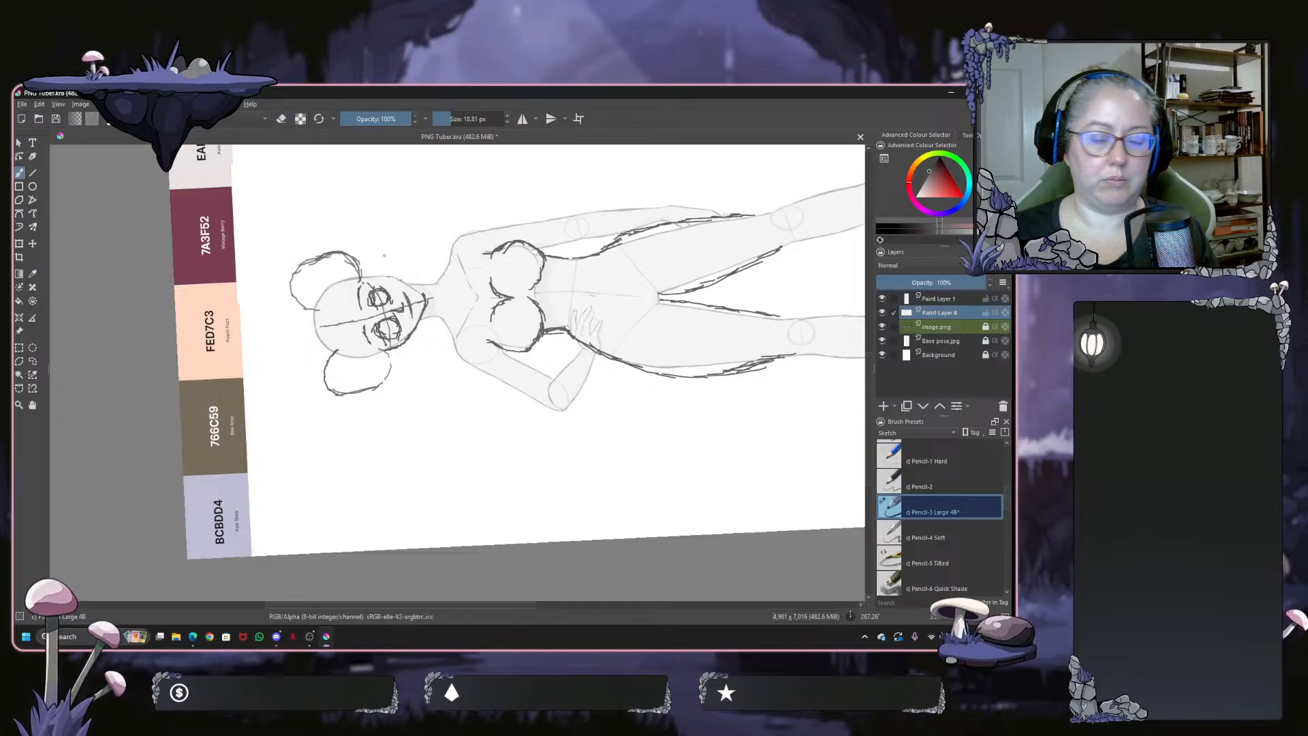
{"action": "left_click_drag", "start_coordinate": [395, 254], "coordinate": [350, 301]}
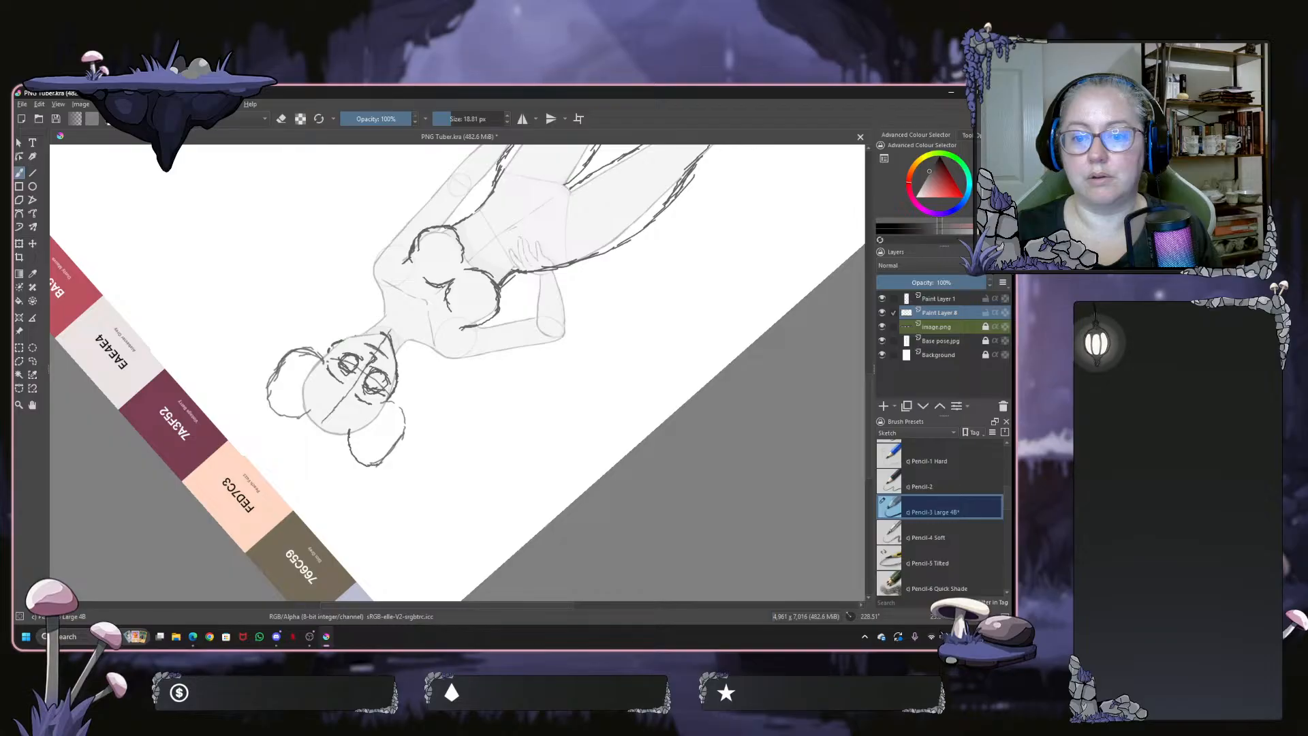
{"action": "key", "text": "ctrl"}
{"action": "key", "text": "ctrl"}
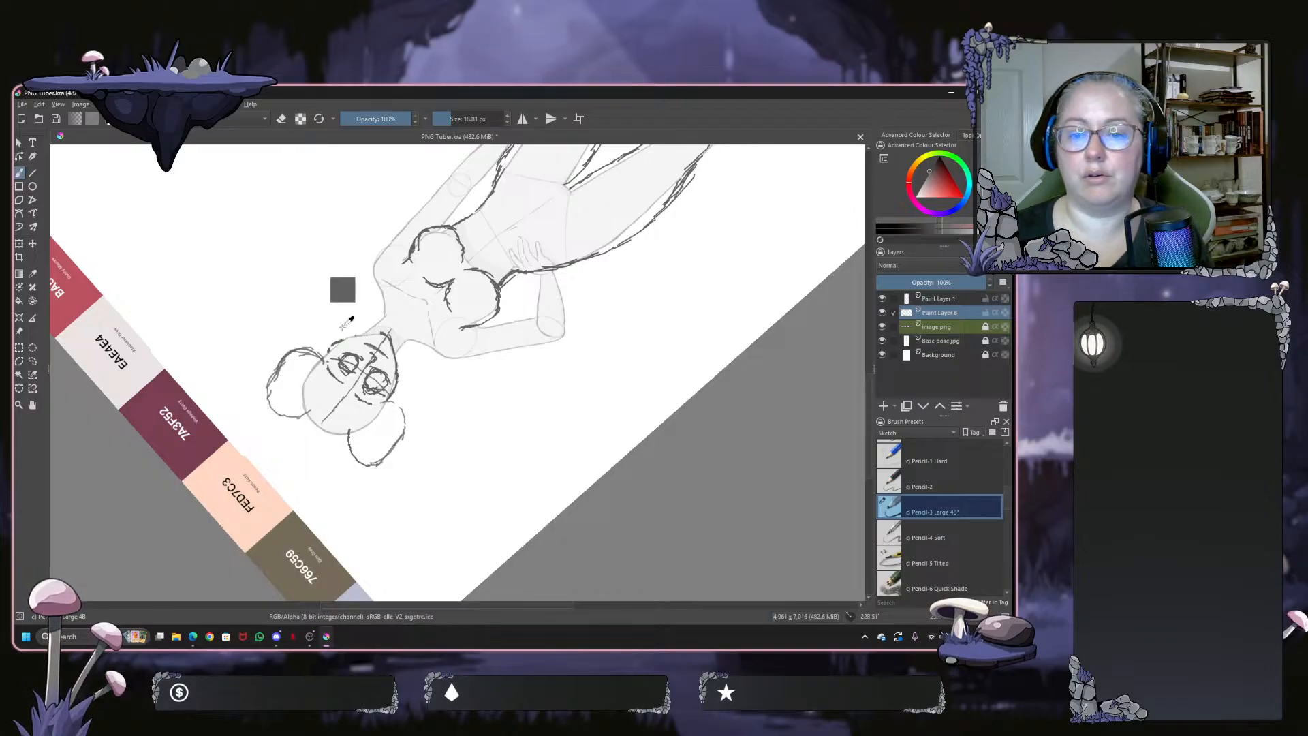
{"action": "key", "text": "ctrl+z"}
{"action": "key", "text": "ctrl+z"}
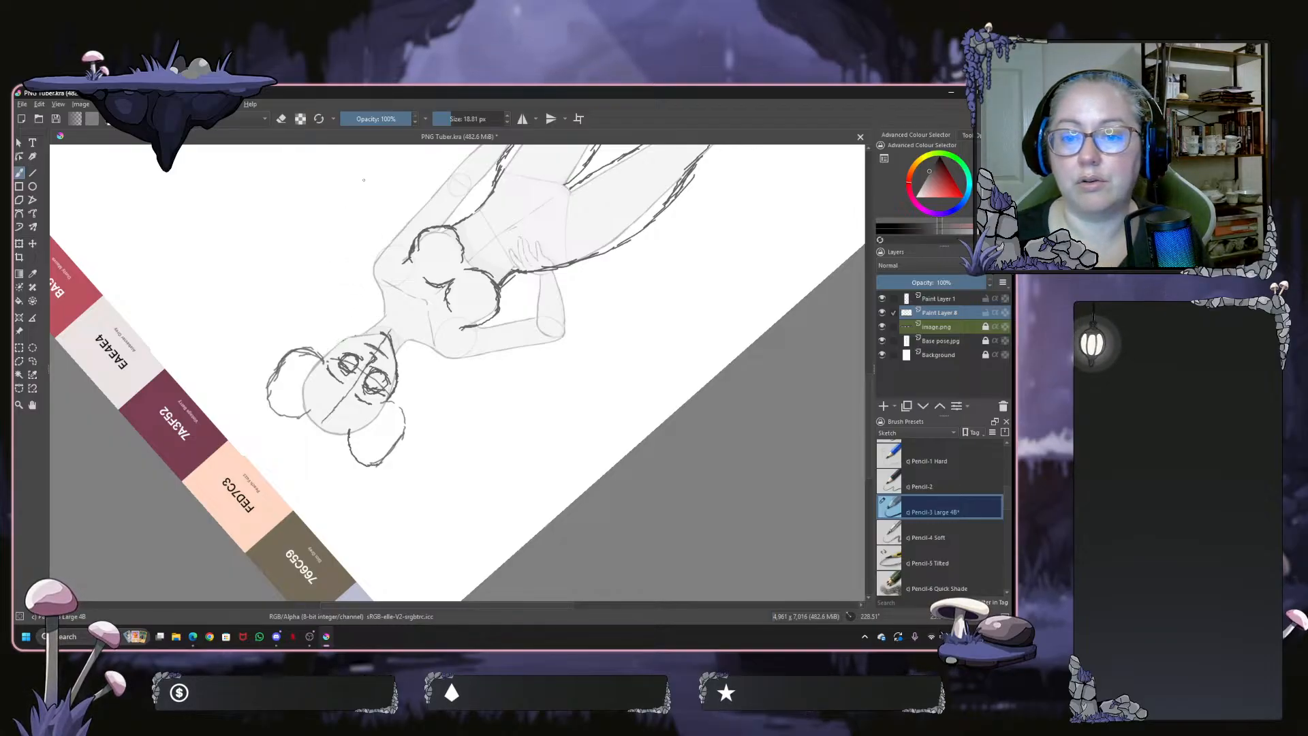
Reduce the pencil size to about 10 px, redraw the jaw outline, and turn the canvas back upright
{"action": "left_click", "coordinate": [446, 120]}
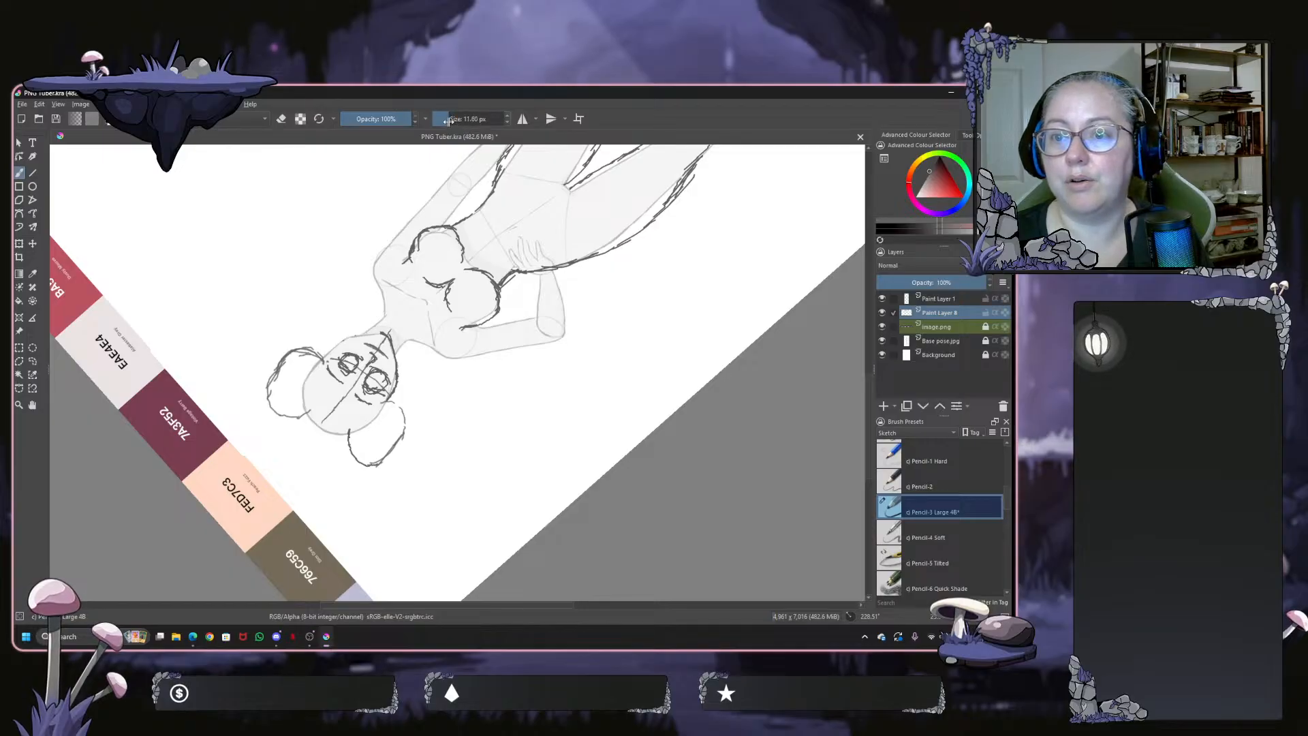
{"action": "left_click", "coordinate": [448, 121]}
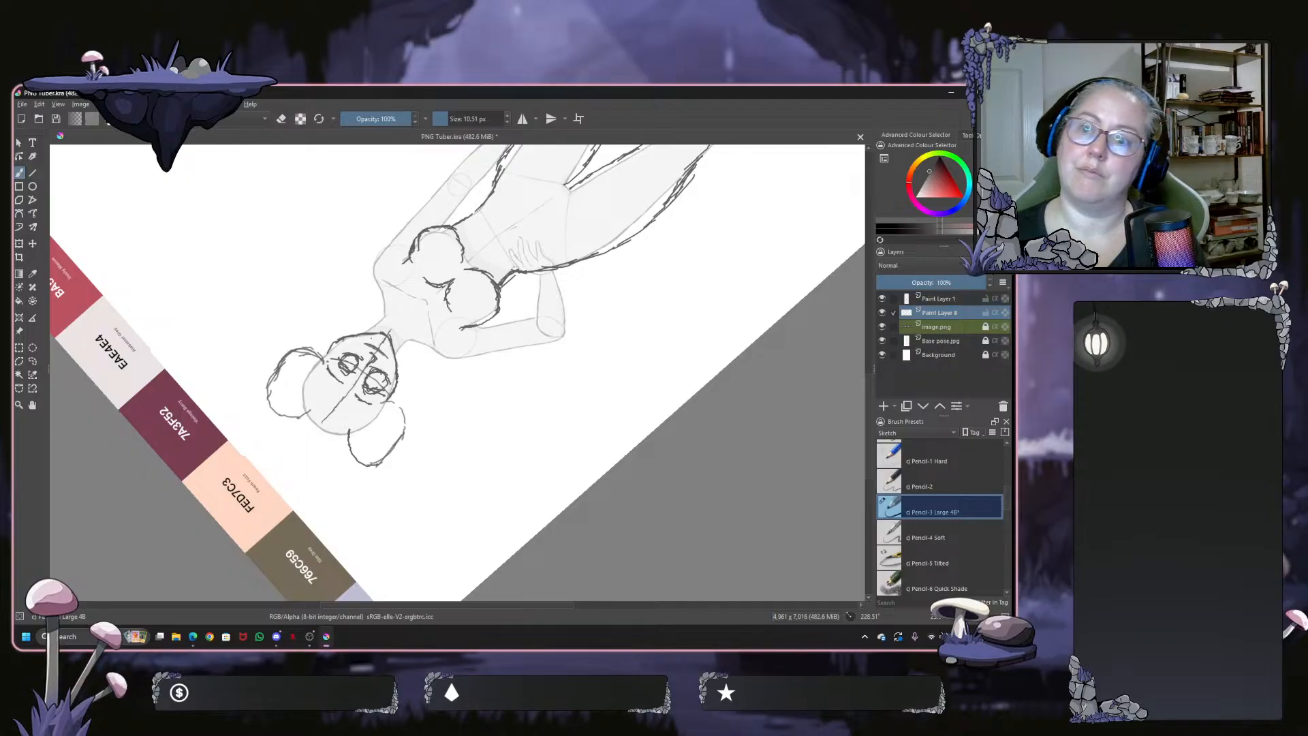
{"action": "key", "text": "ctrl"}
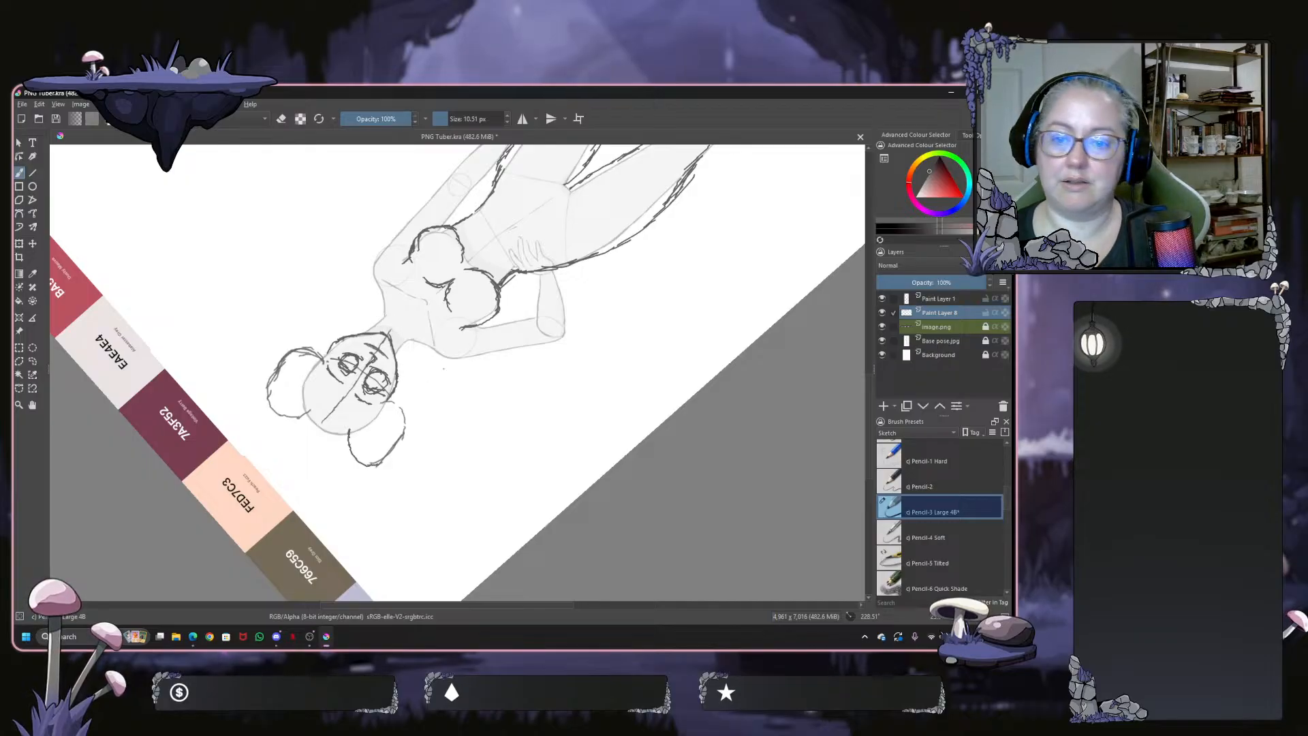
{"action": "mouse_move", "coordinate": [440, 365]}
{"action": "left_mouse_down"}
{"action": "mouse_move", "coordinate": [437, 394]}
{"action": "mouse_move", "coordinate": [368, 306]}
{"action": "mouse_move", "coordinate": [467, 248]}
{"action": "mouse_move", "coordinate": [563, 263]}
{"action": "mouse_move", "coordinate": [604, 331]}
{"action": "mouse_move", "coordinate": [530, 309]}
{"action": "left_mouse_up"}
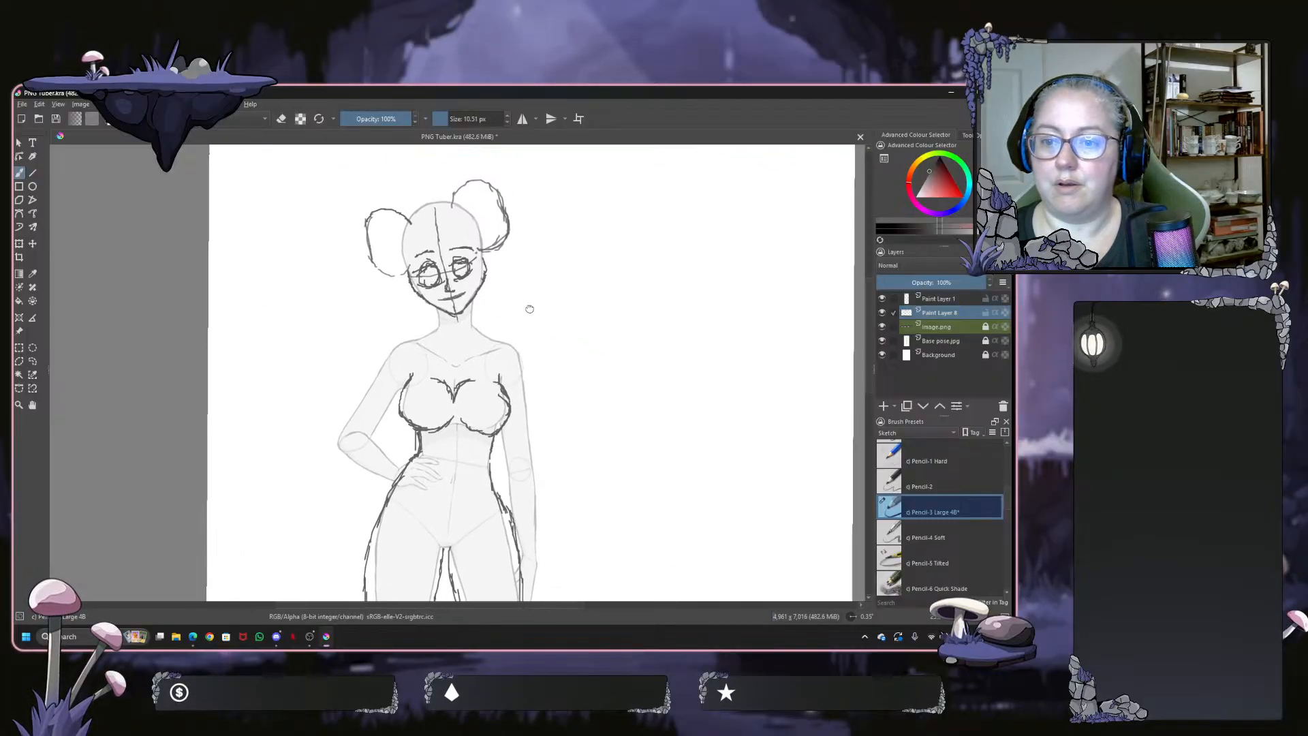
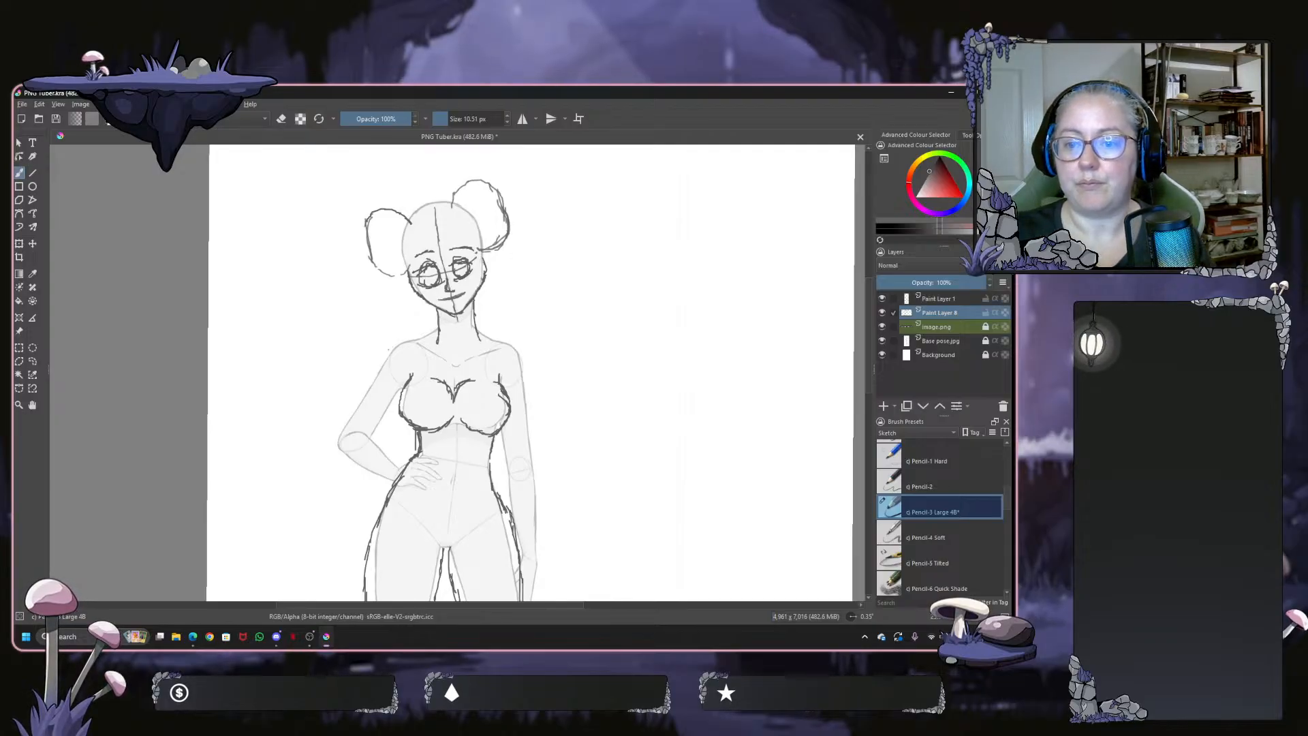
Sketch the shoulder line and the outer upper arm down to the elbow on the hand-on-hip arm
{"action": "left_click_drag", "start_coordinate": [386, 350], "coordinate": [433, 331]}
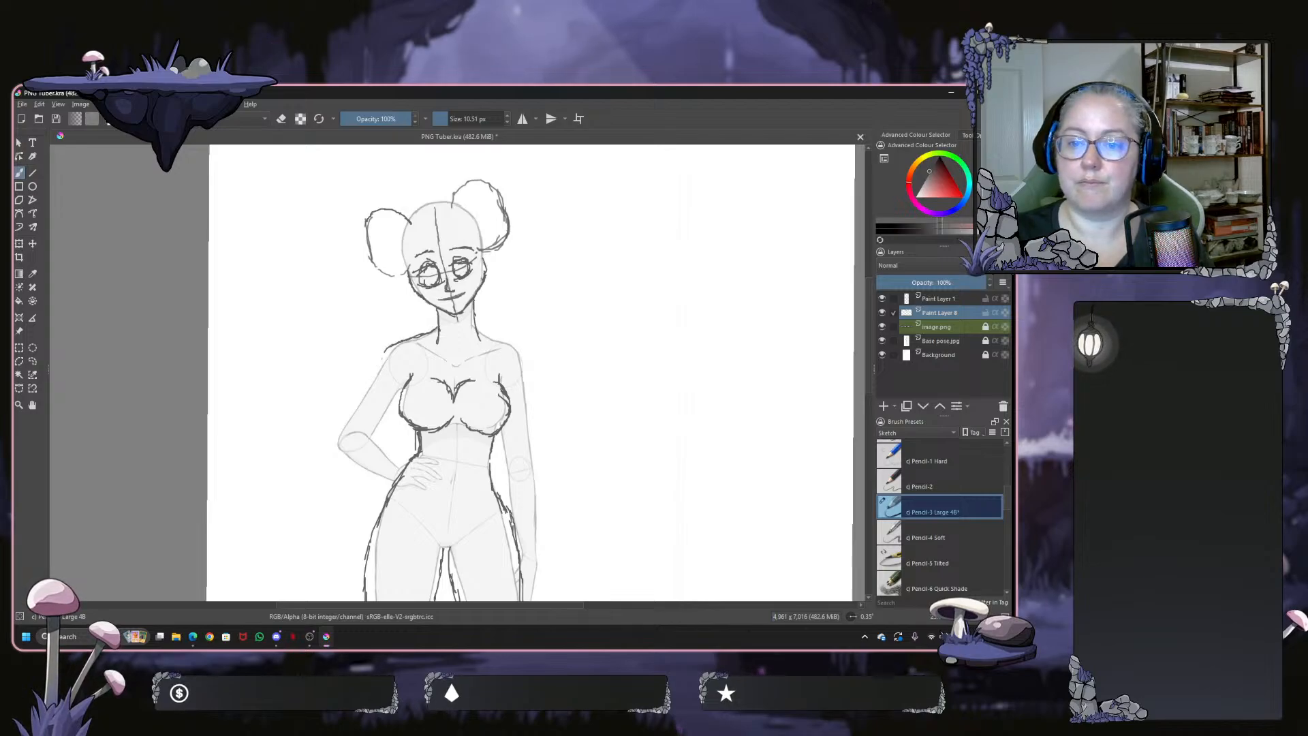
{"action": "left_click_drag", "start_coordinate": [394, 343], "coordinate": [360, 417]}
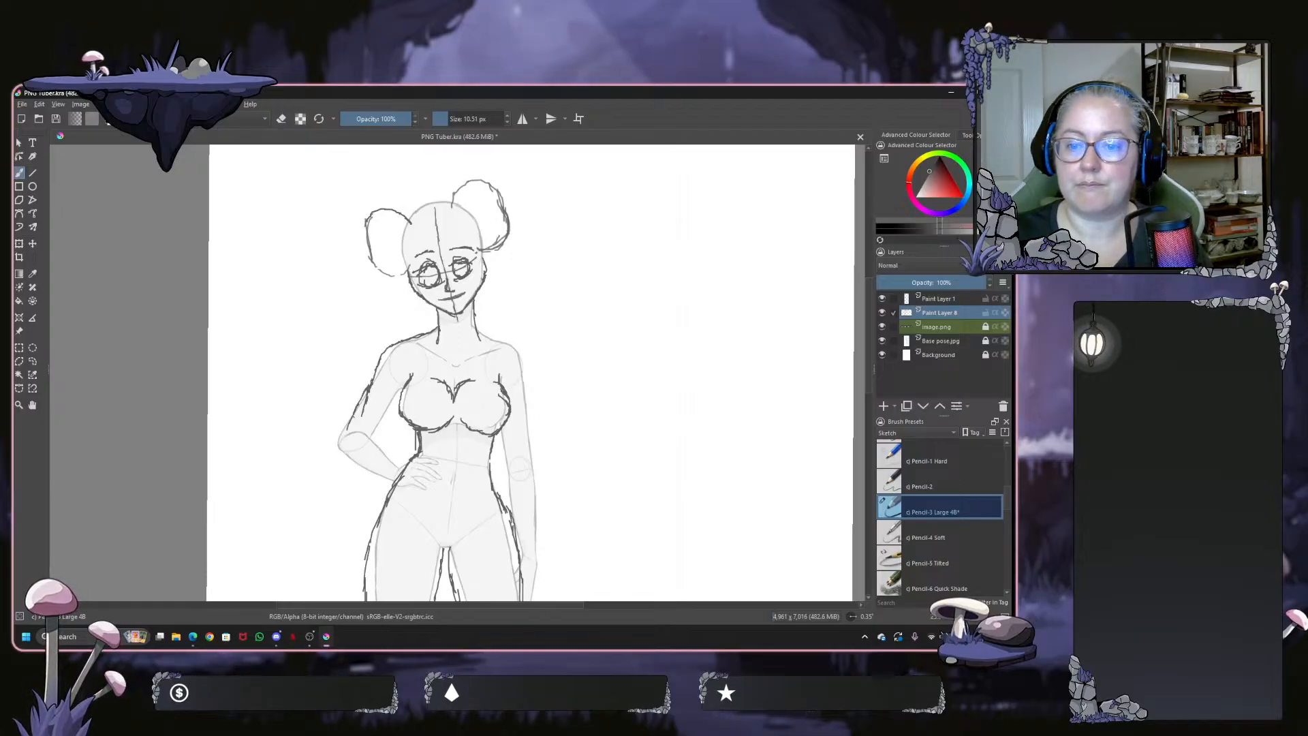
{"action": "left_click_drag", "start_coordinate": [350, 423], "coordinate": [344, 458]}
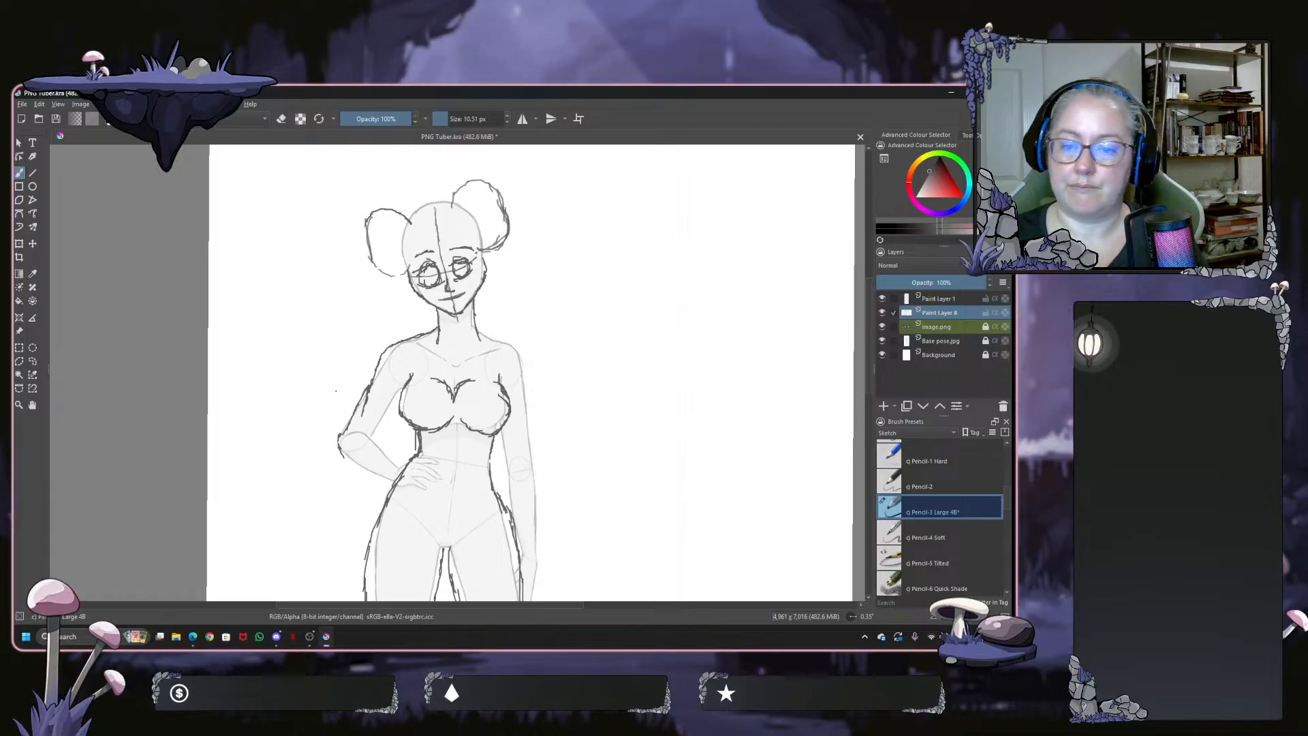
Draw the outer forearm from elbow to hip and the inner contours of the forearm and upper arm on the hand-on-hip arm
{"action": "scroll", "coordinate": [379, 408], "scroll_direction": "down", "scroll_amount": 1}
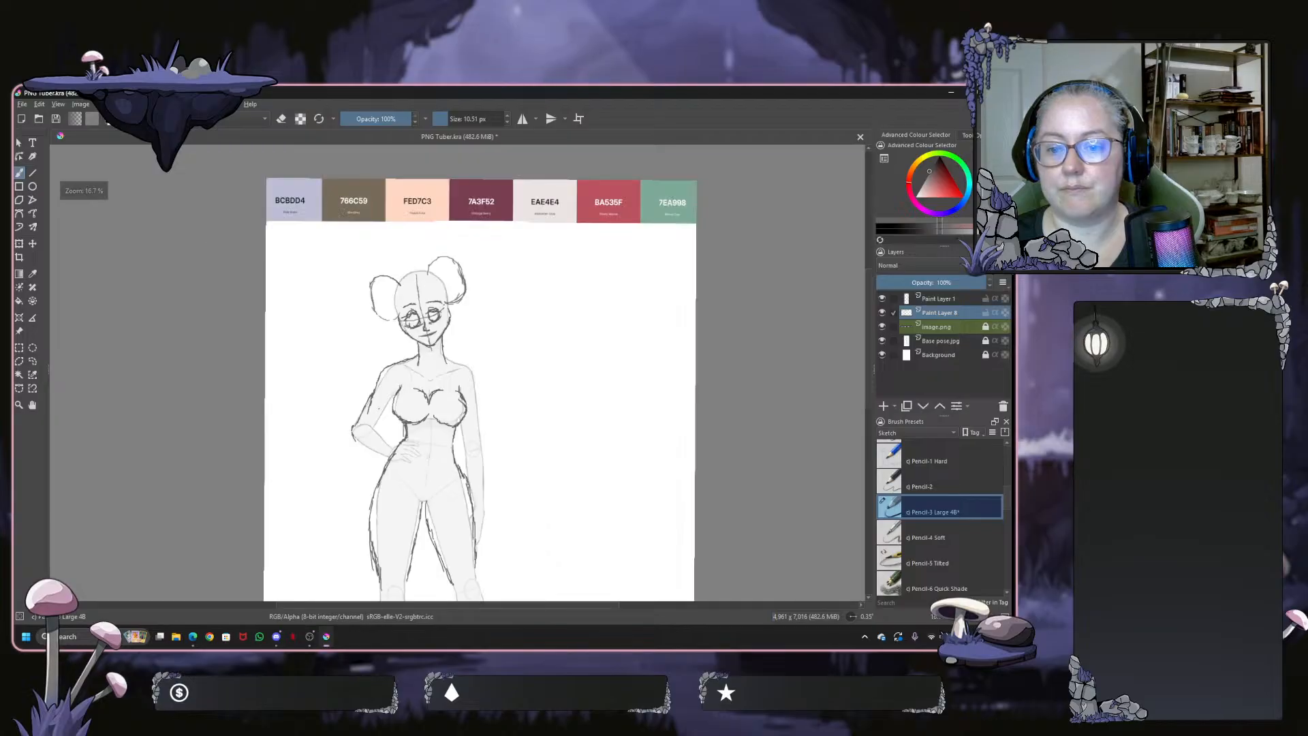
{"action": "scroll", "coordinate": [379, 409], "scroll_direction": "up", "scroll_amount": 1}
{"action": "scroll", "coordinate": [372, 483], "scroll_direction": "down", "scroll_amount": 1}
{"action": "scroll", "coordinate": [348, 498], "scroll_direction": "up", "scroll_amount": 2}
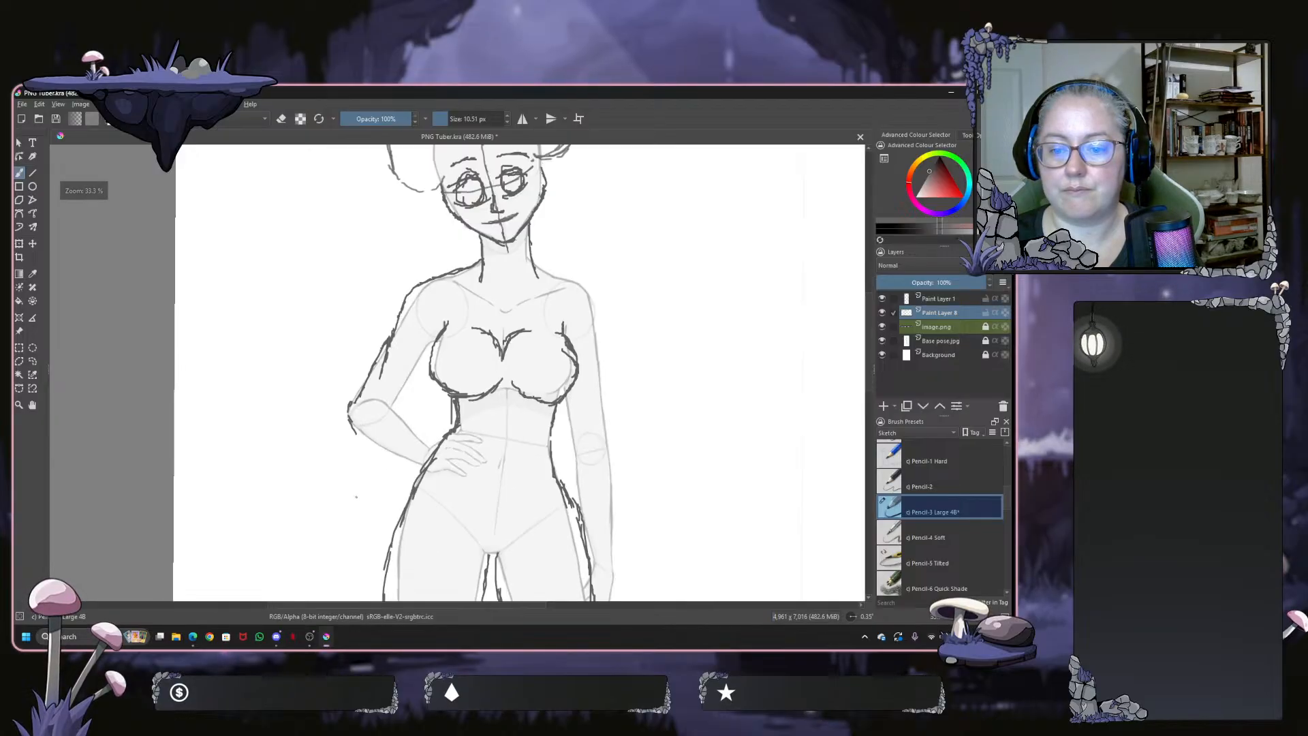
{"action": "left_click_drag", "start_coordinate": [381, 481], "coordinate": [383, 366]}
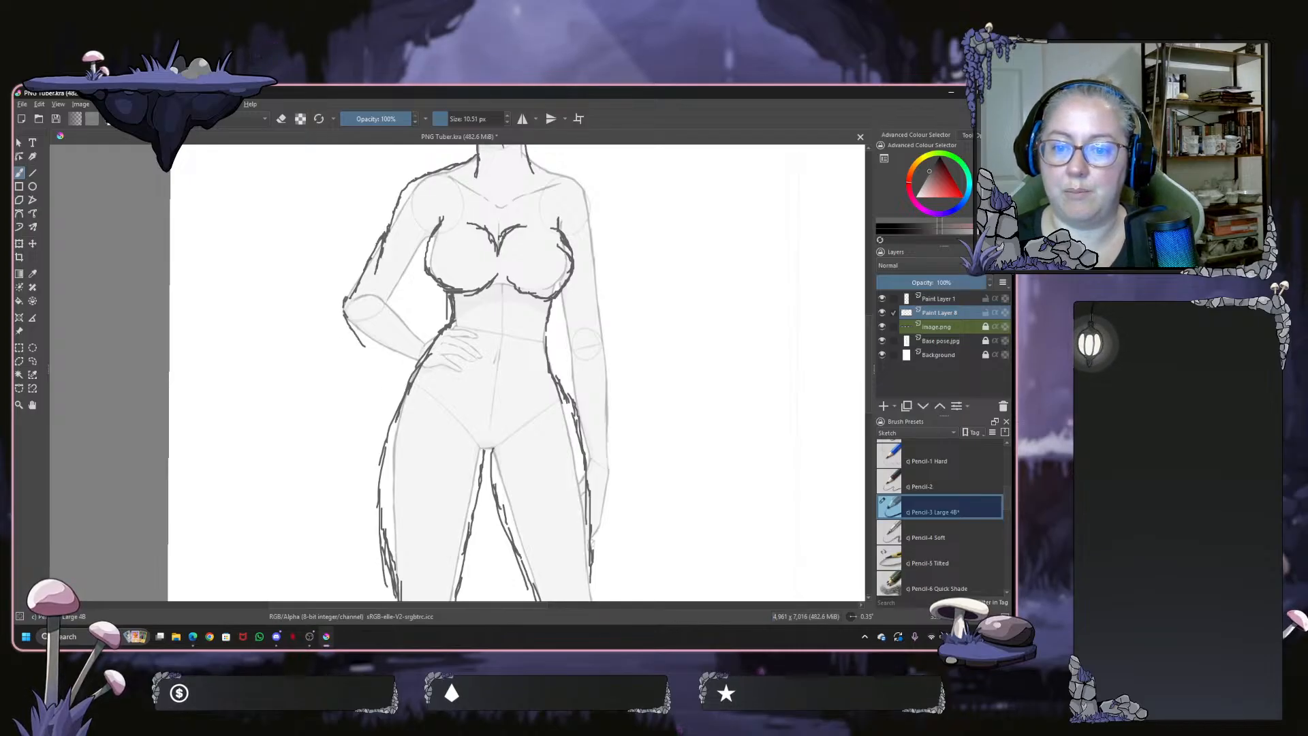
{"action": "left_click_drag", "start_coordinate": [365, 346], "coordinate": [402, 403]}
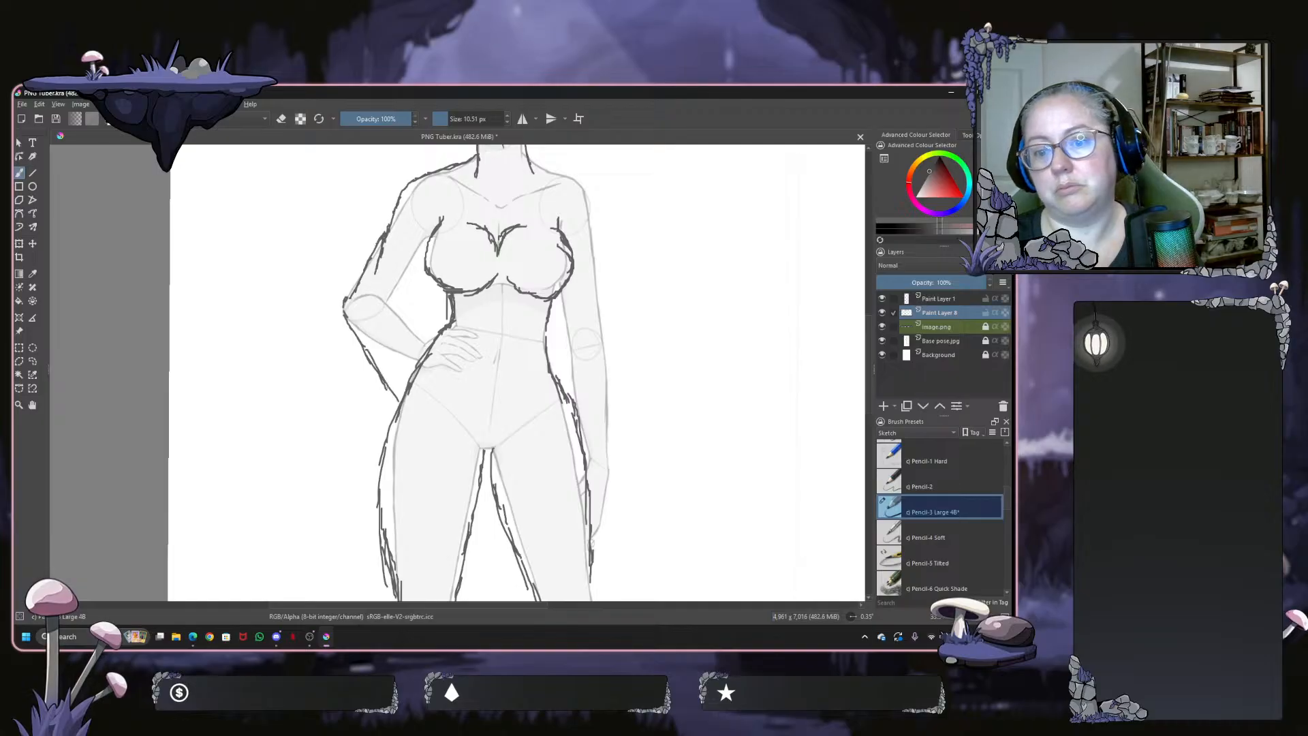
{"action": "left_click_drag", "start_coordinate": [392, 317], "coordinate": [404, 368]}
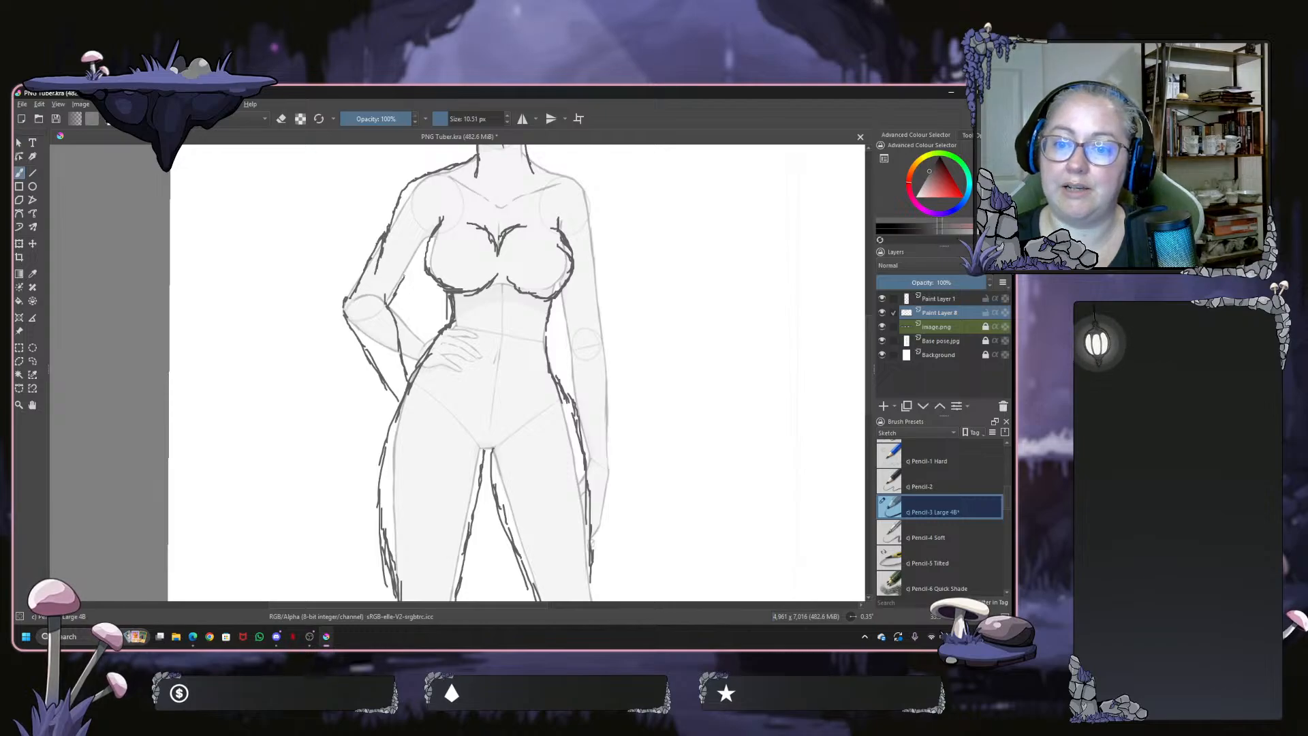
{"action": "left_click_drag", "start_coordinate": [408, 267], "coordinate": [395, 290]}
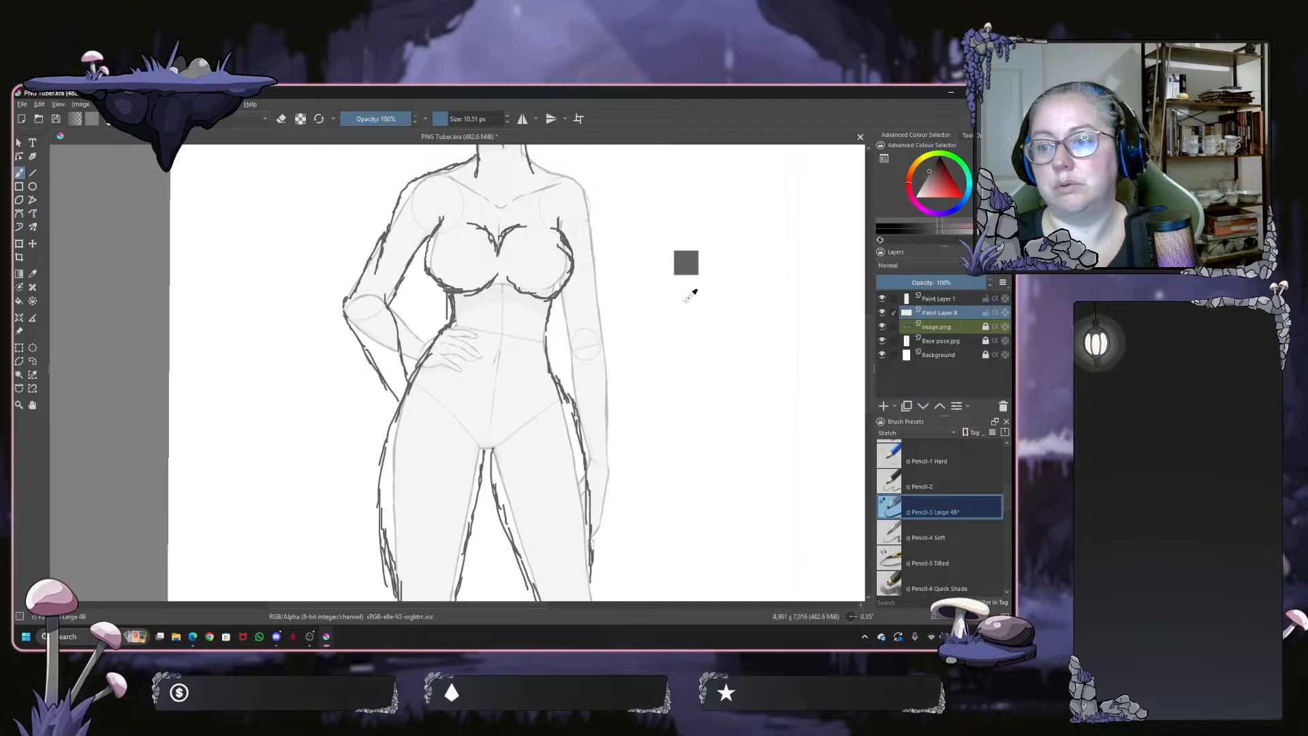
{"action": "left_click_drag", "start_coordinate": [686, 301], "coordinate": [502, 362]}
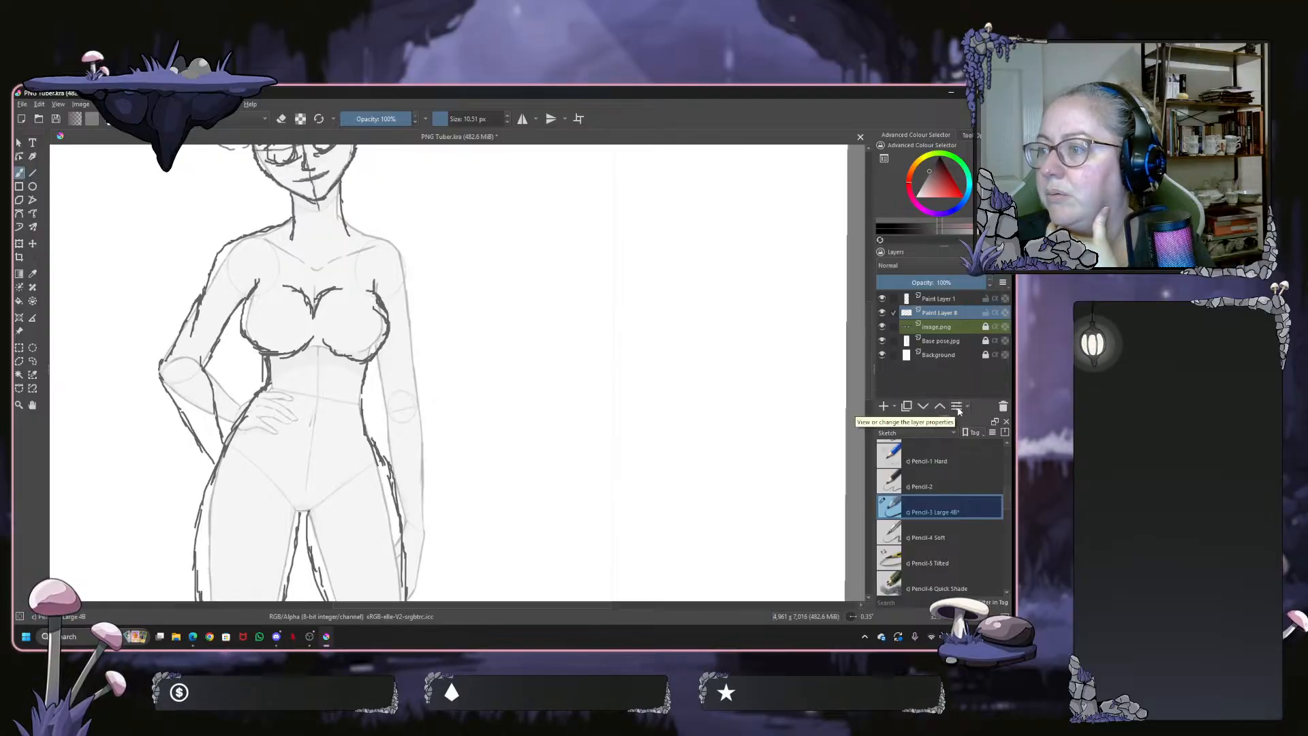
{"action": "left_click", "coordinate": [977, 135]}
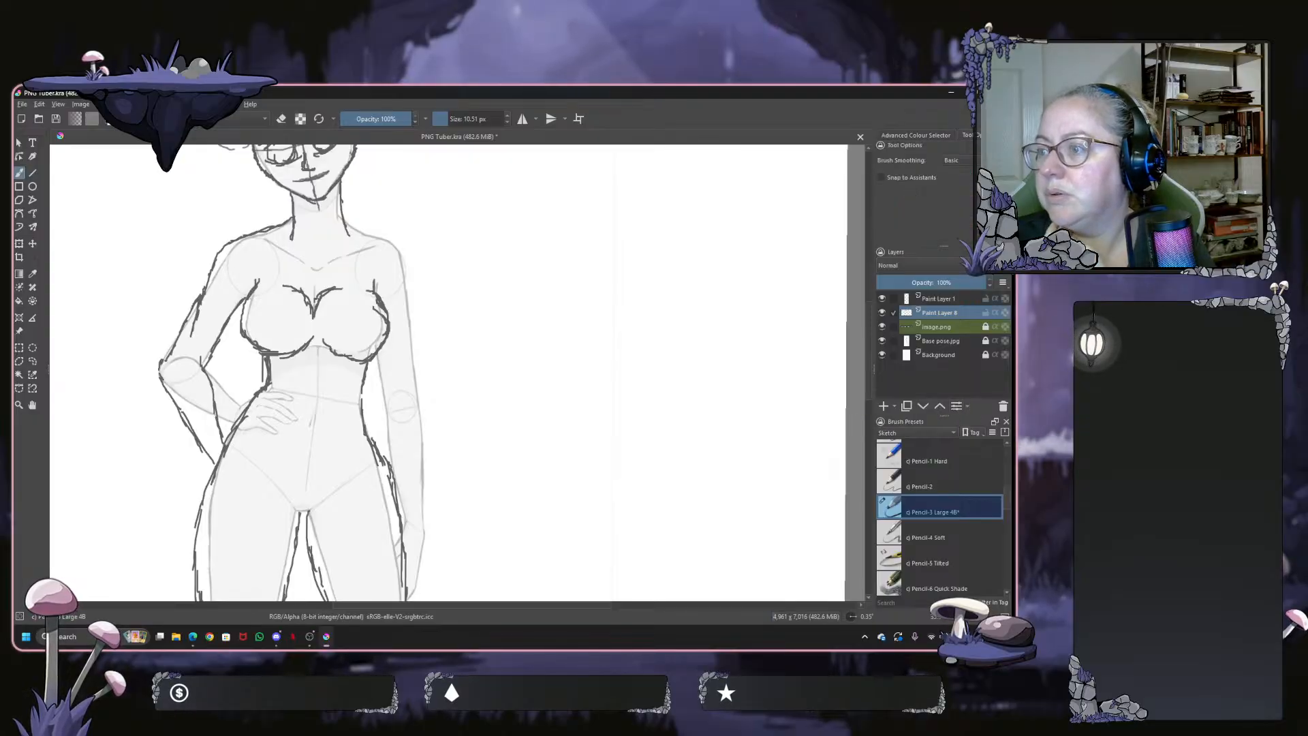
{"action": "left_click", "coordinate": [916, 135]}
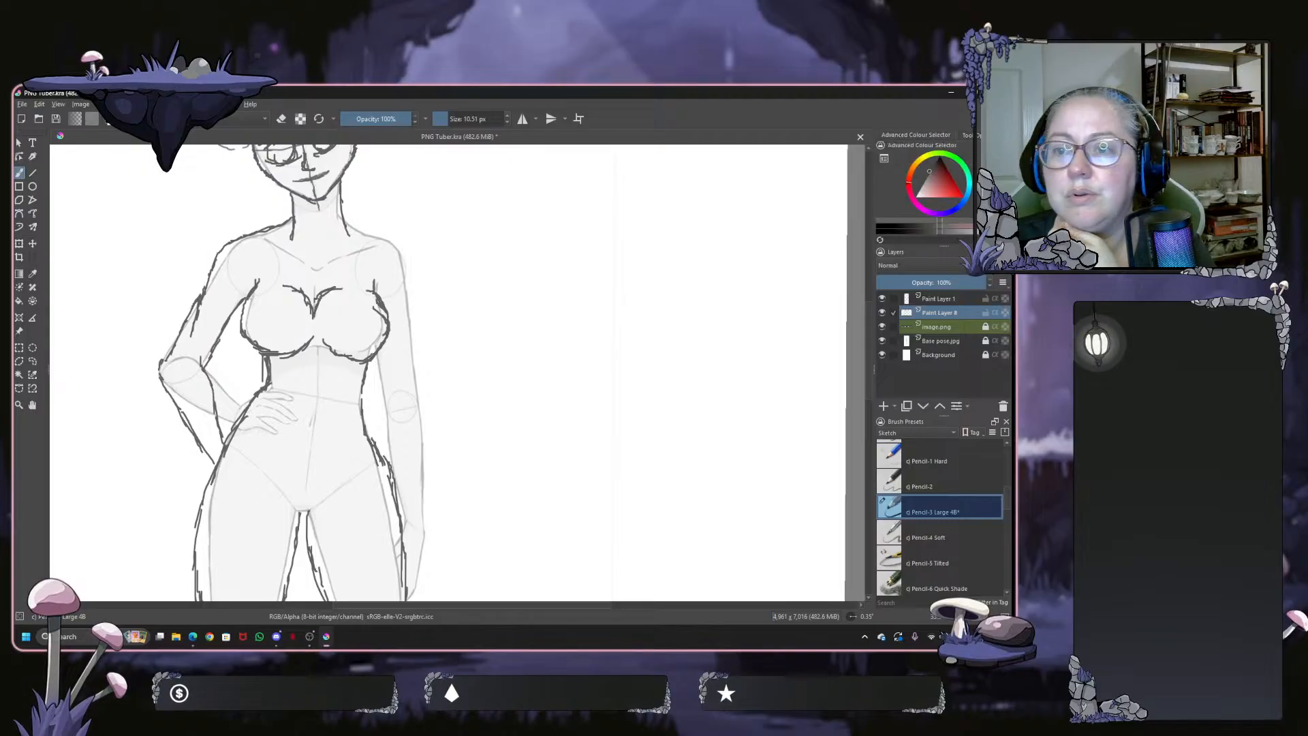
{"action": "left_click", "coordinate": [105, 104]}
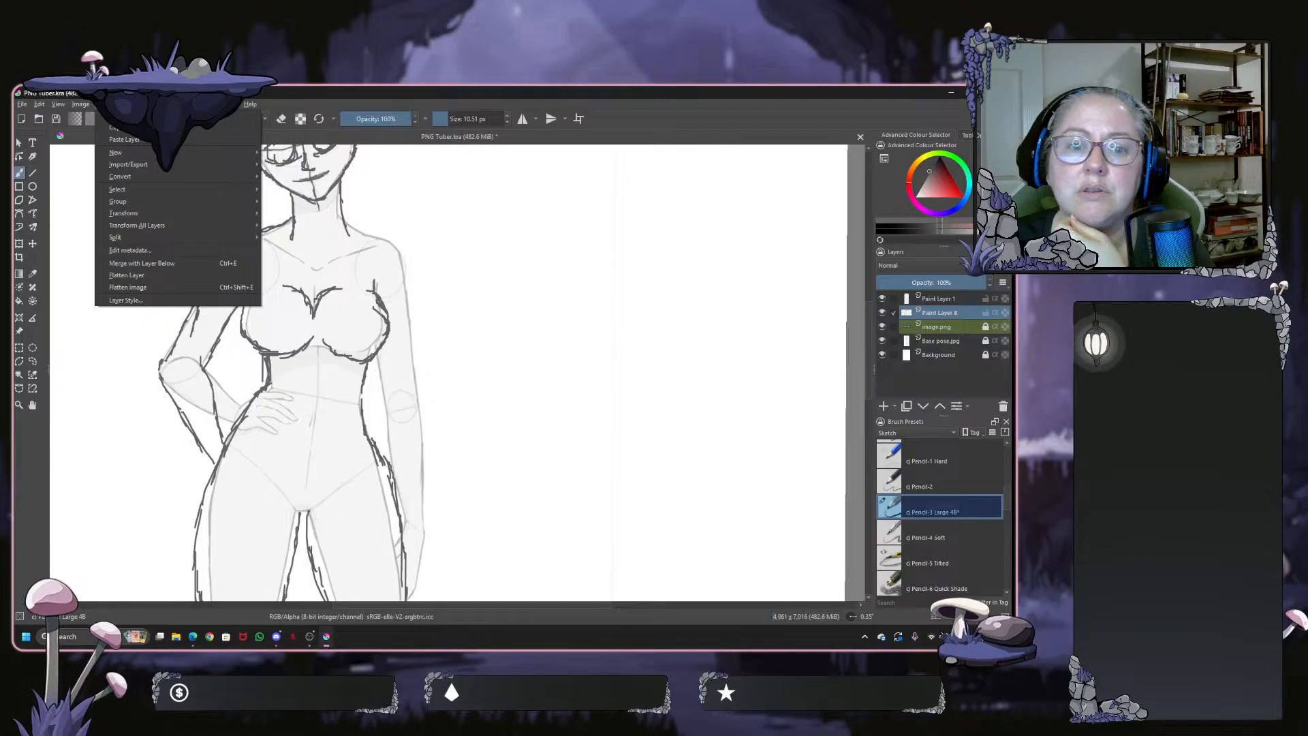
{"action": "mouse_move", "coordinate": [80, 106]}
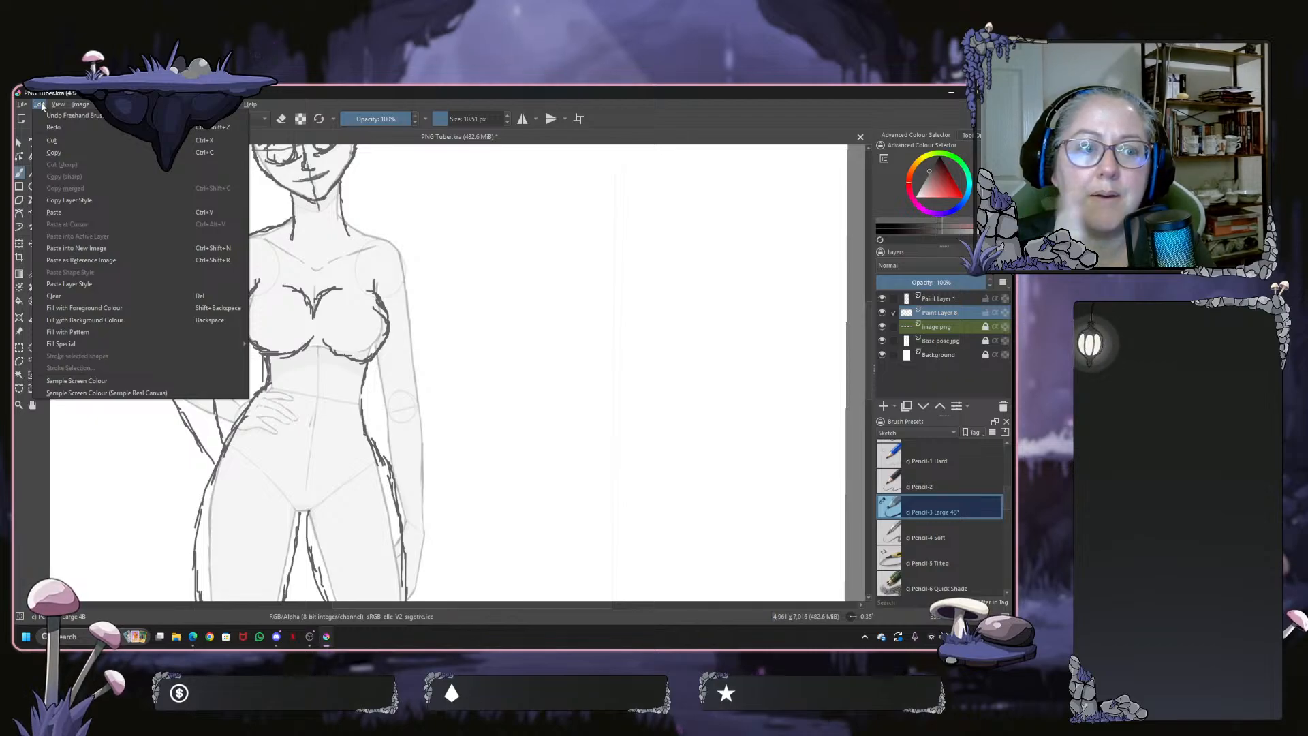
{"action": "left_click", "coordinate": [43, 106]}
{"action": "left_click", "coordinate": [42, 106]}
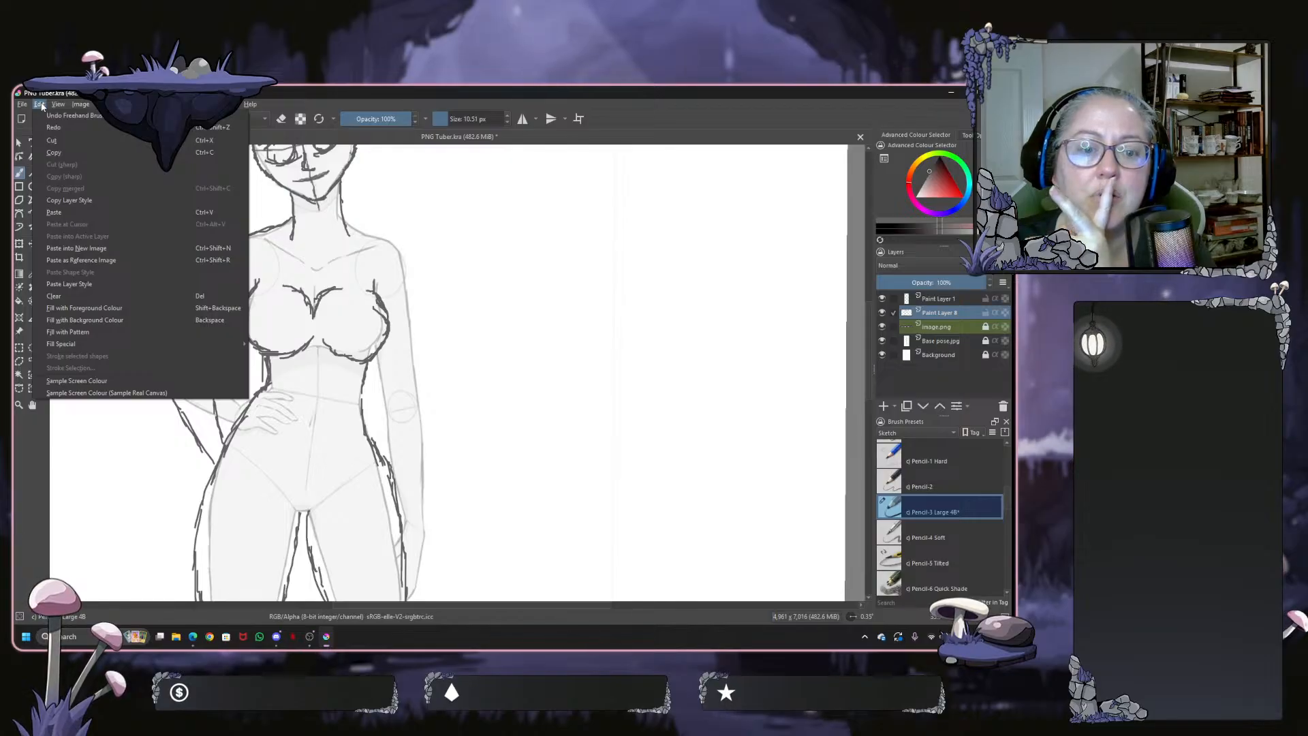
{"action": "mouse_move", "coordinate": [24, 106]}
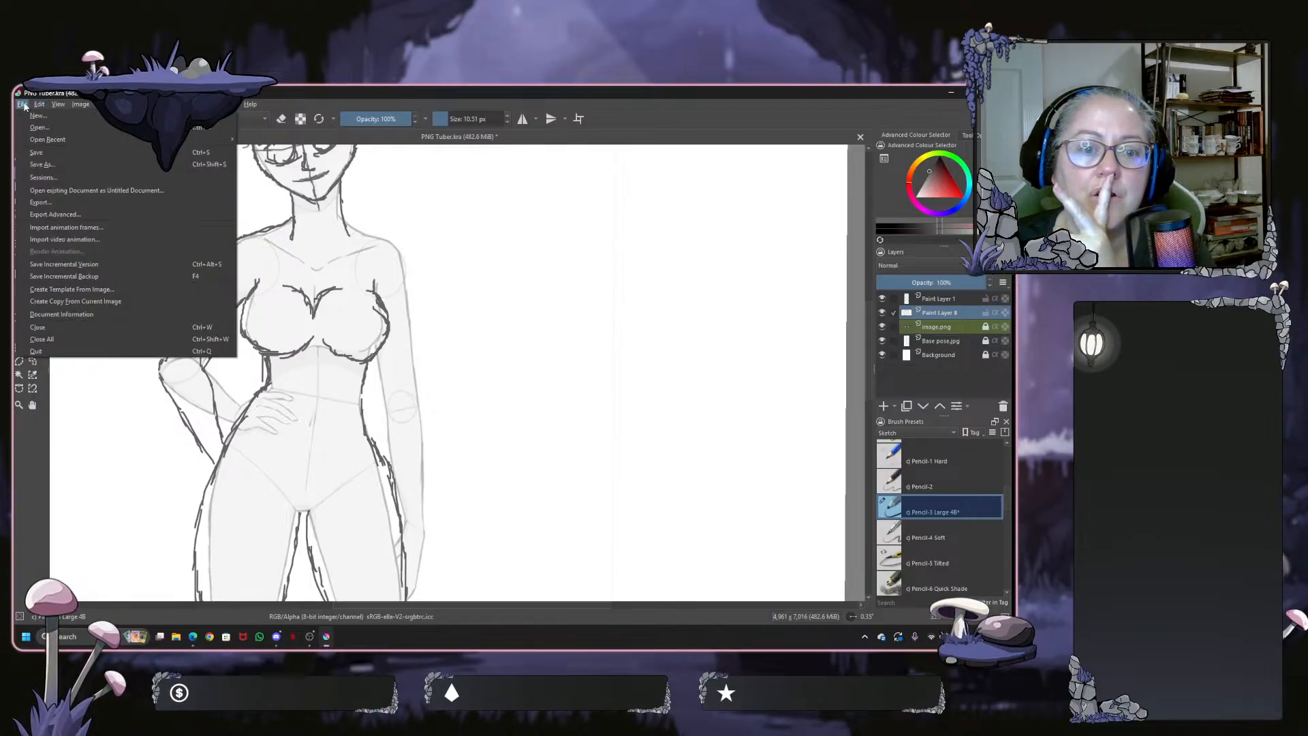
{"action": "mouse_move", "coordinate": [103, 104]}
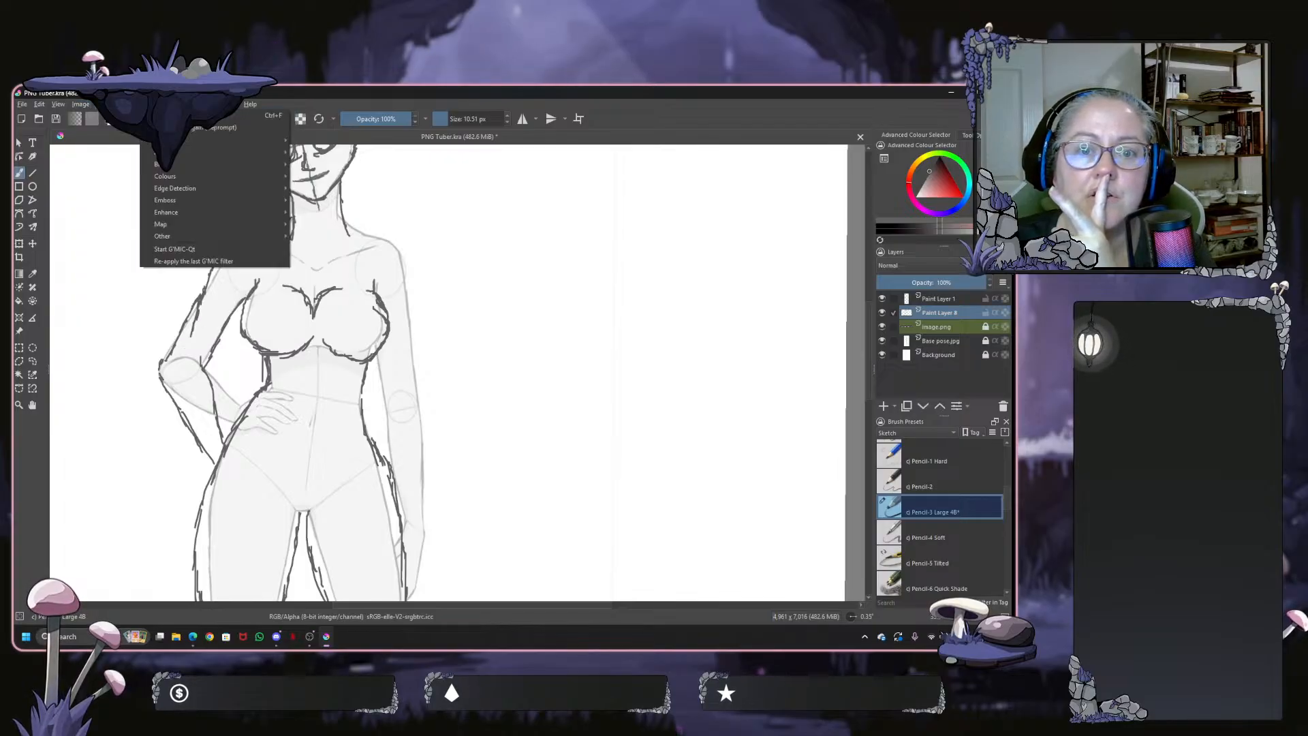
{"action": "left_click", "coordinate": [153, 104]}
{"action": "left_click", "coordinate": [204, 105]}
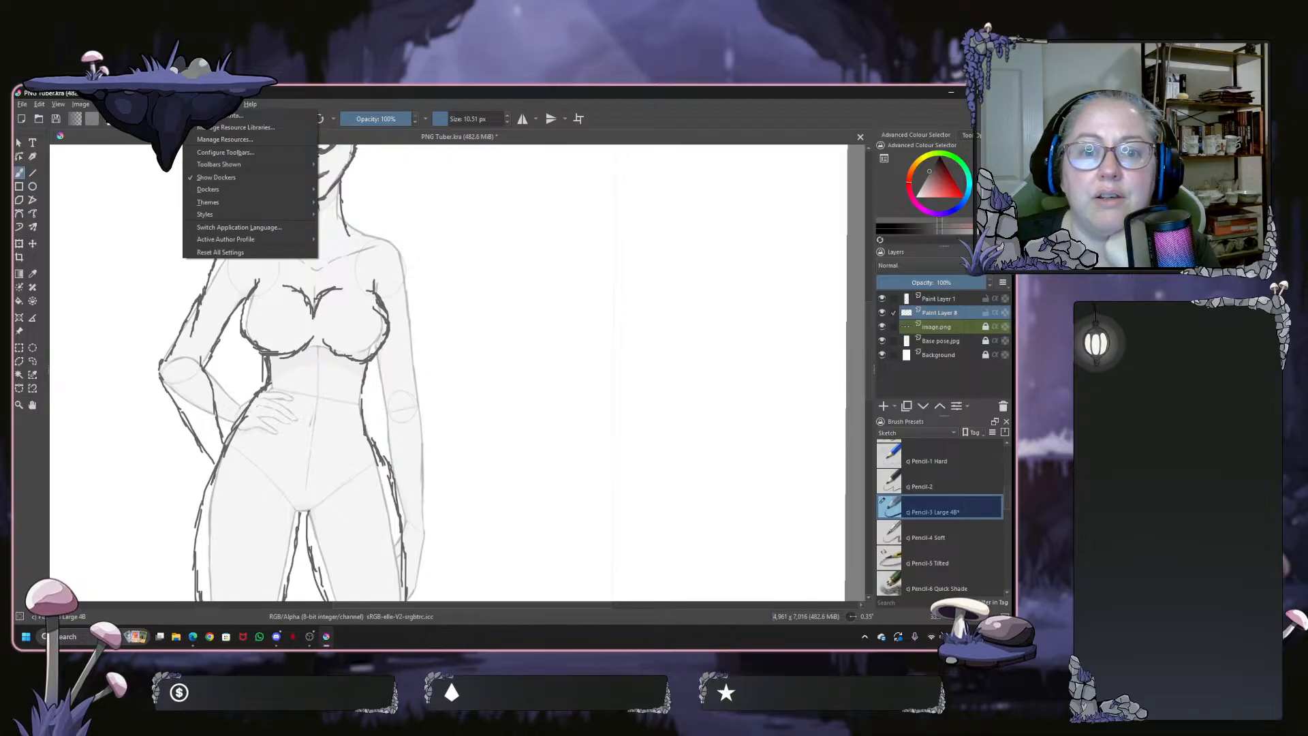
{"action": "mouse_move", "coordinate": [227, 105]}
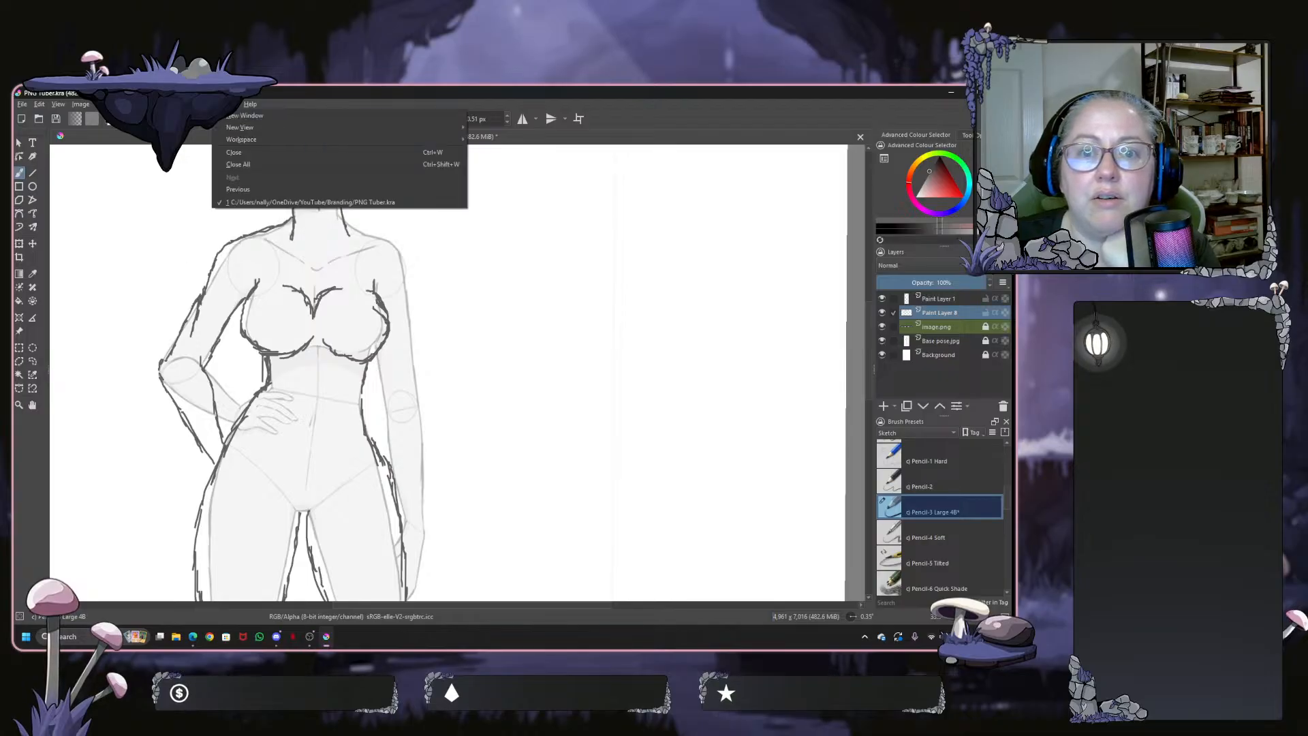
{"action": "left_click", "coordinate": [32, 475]}
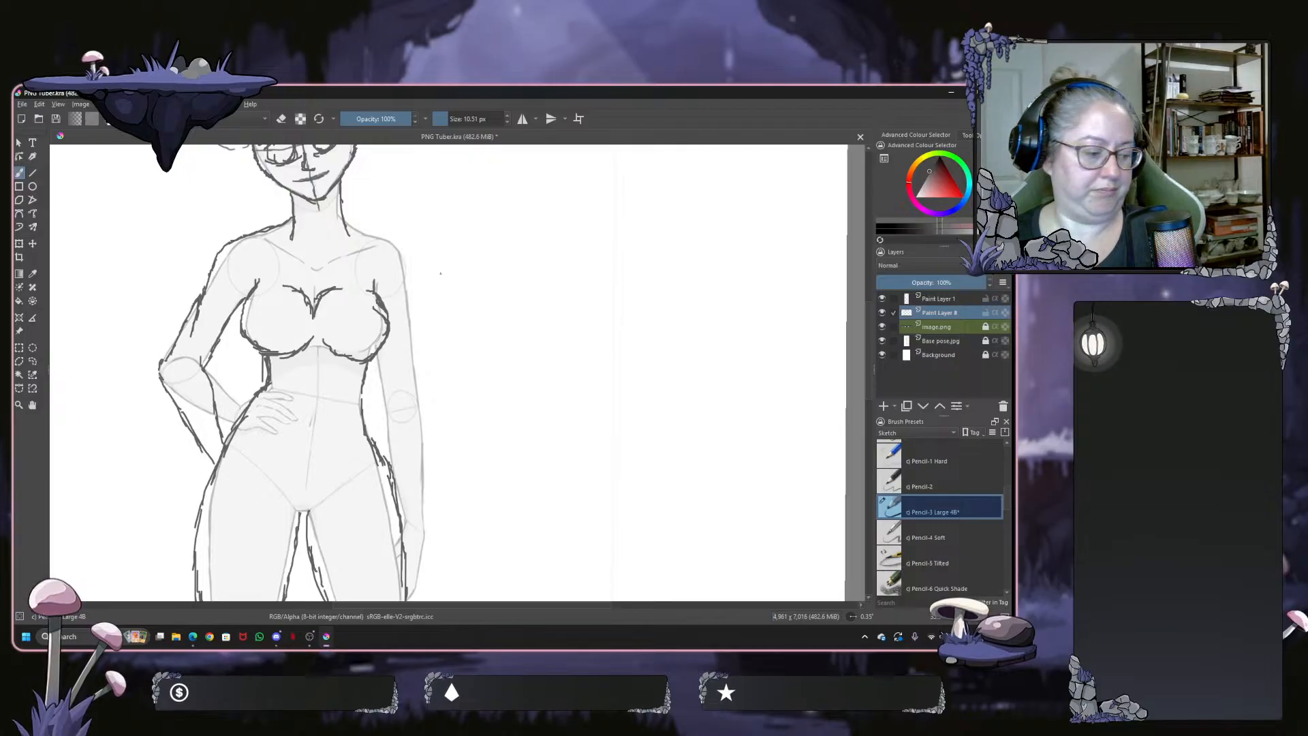
Rotate the canvas and sketch the opposite shoulder and outer upper arm, angled outward from the base pose's hanging arm to a new elbow
{"action": "left_click_drag", "start_coordinate": [440, 273], "coordinate": [306, 460]}
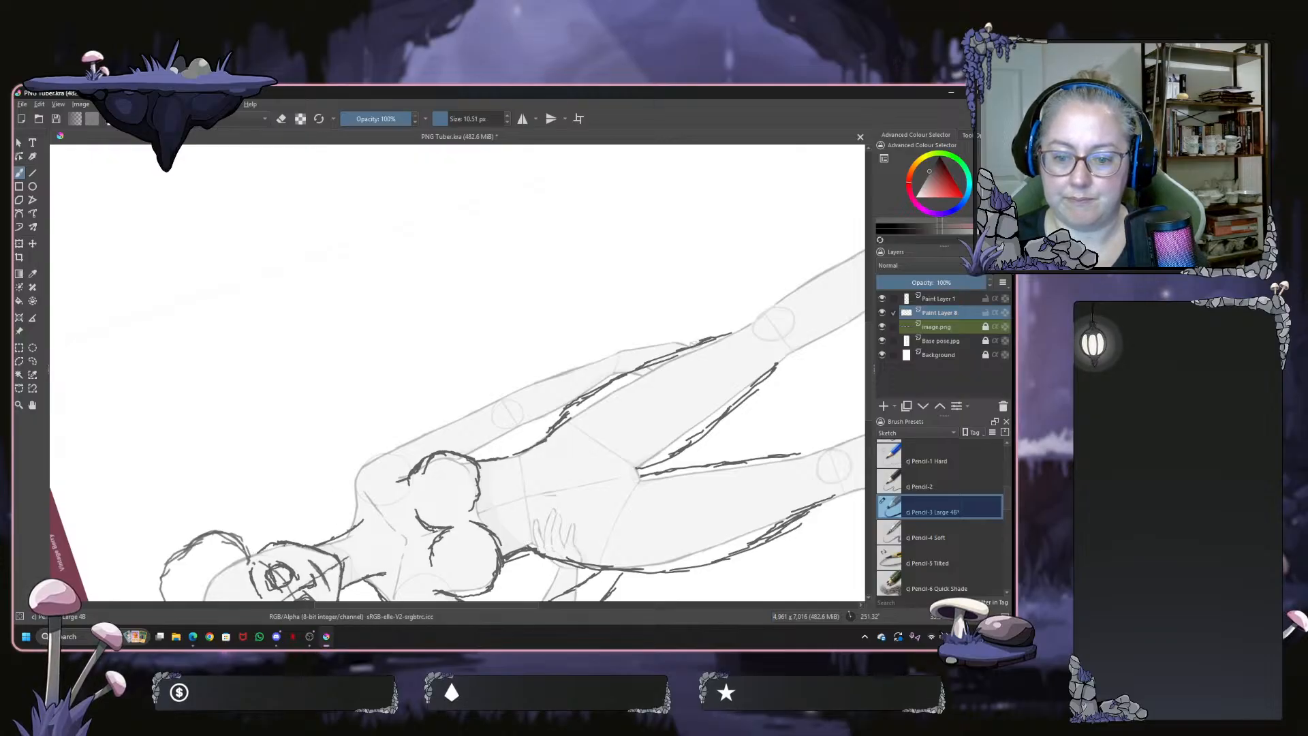
{"action": "mouse_move", "coordinate": [345, 533]}
{"action": "left_mouse_down"}
{"action": "mouse_move", "coordinate": [358, 453]}
{"action": "mouse_move", "coordinate": [426, 427]}
{"action": "mouse_move", "coordinate": [423, 372]}
{"action": "mouse_move", "coordinate": [390, 337]}
{"action": "mouse_move", "coordinate": [434, 375]}
{"action": "left_mouse_up"}
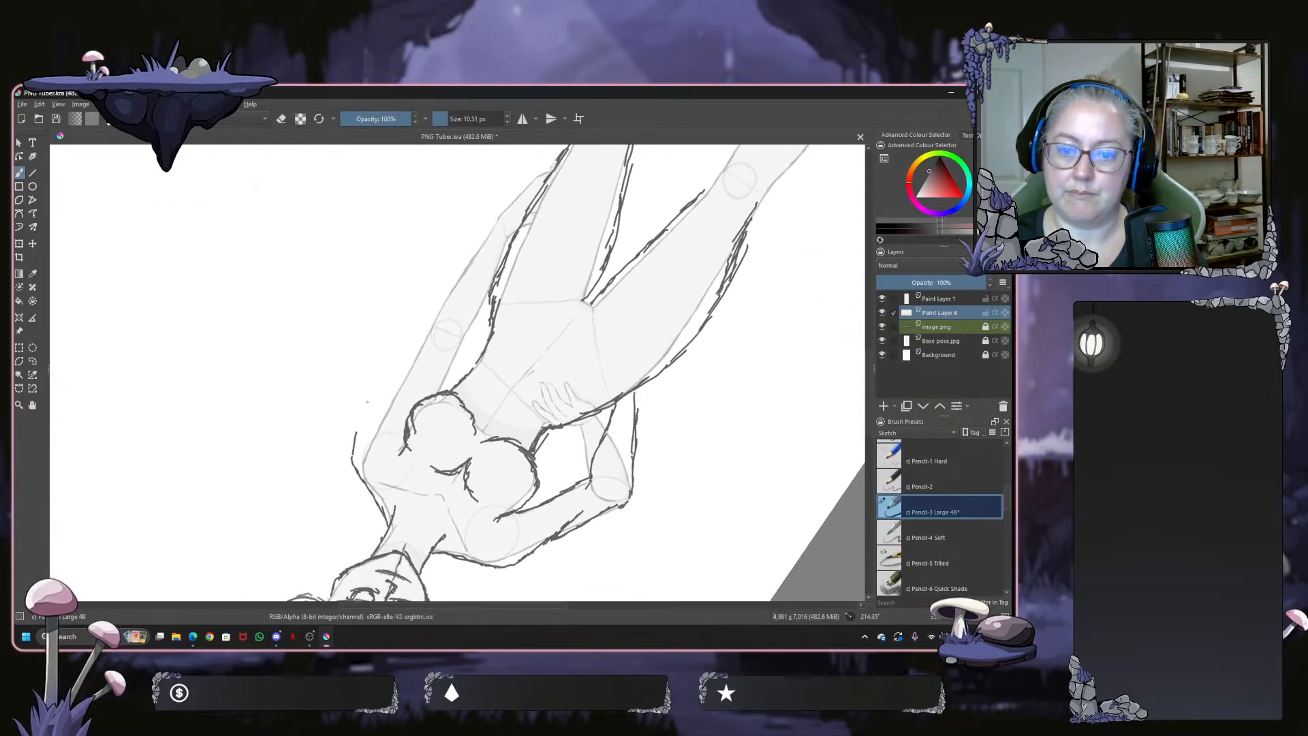
{"action": "mouse_move", "coordinate": [361, 417]}
{"action": "left_mouse_down"}
{"action": "mouse_move", "coordinate": [354, 433]}
{"action": "mouse_move", "coordinate": [358, 421]}
{"action": "left_mouse_up"}
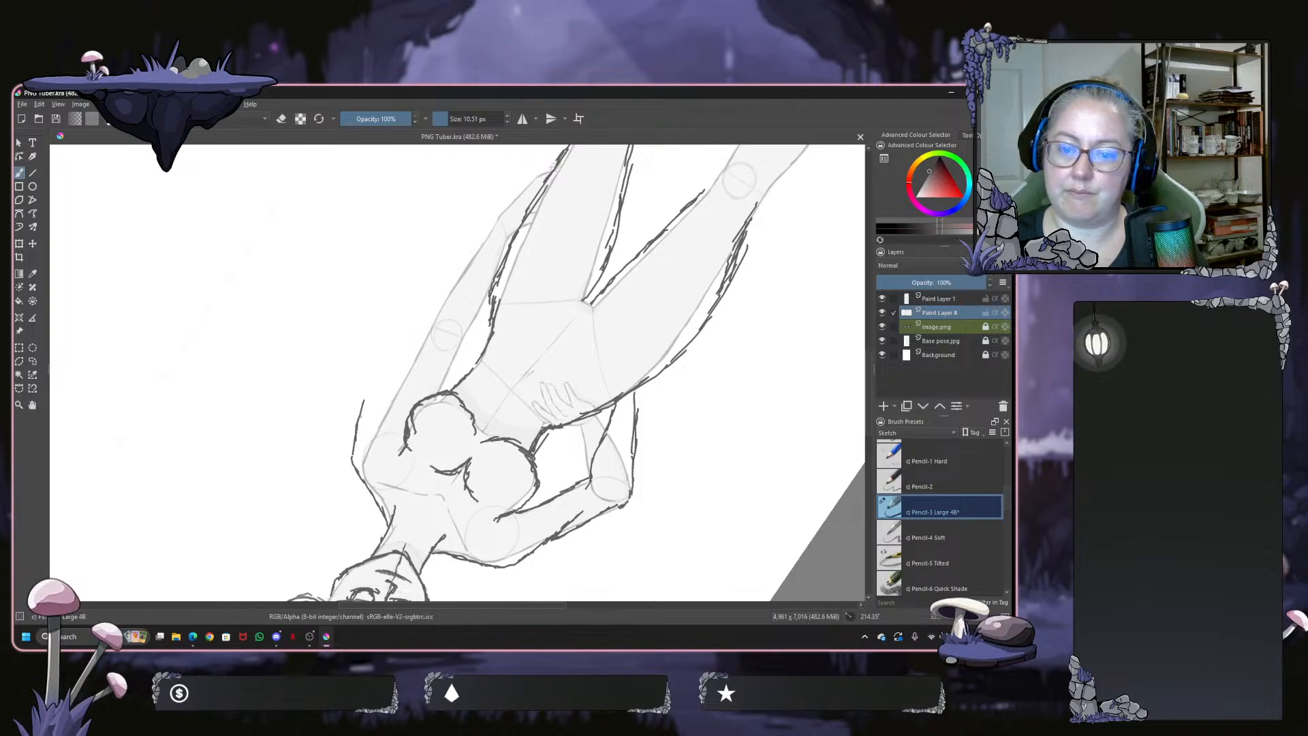
{"action": "left_click_drag", "start_coordinate": [373, 370], "coordinate": [357, 423]}
{"action": "mouse_move", "coordinate": [387, 320]}
{"action": "left_mouse_down"}
{"action": "mouse_move", "coordinate": [365, 392]}
{"action": "mouse_move", "coordinate": [382, 334]}
{"action": "left_mouse_up"}
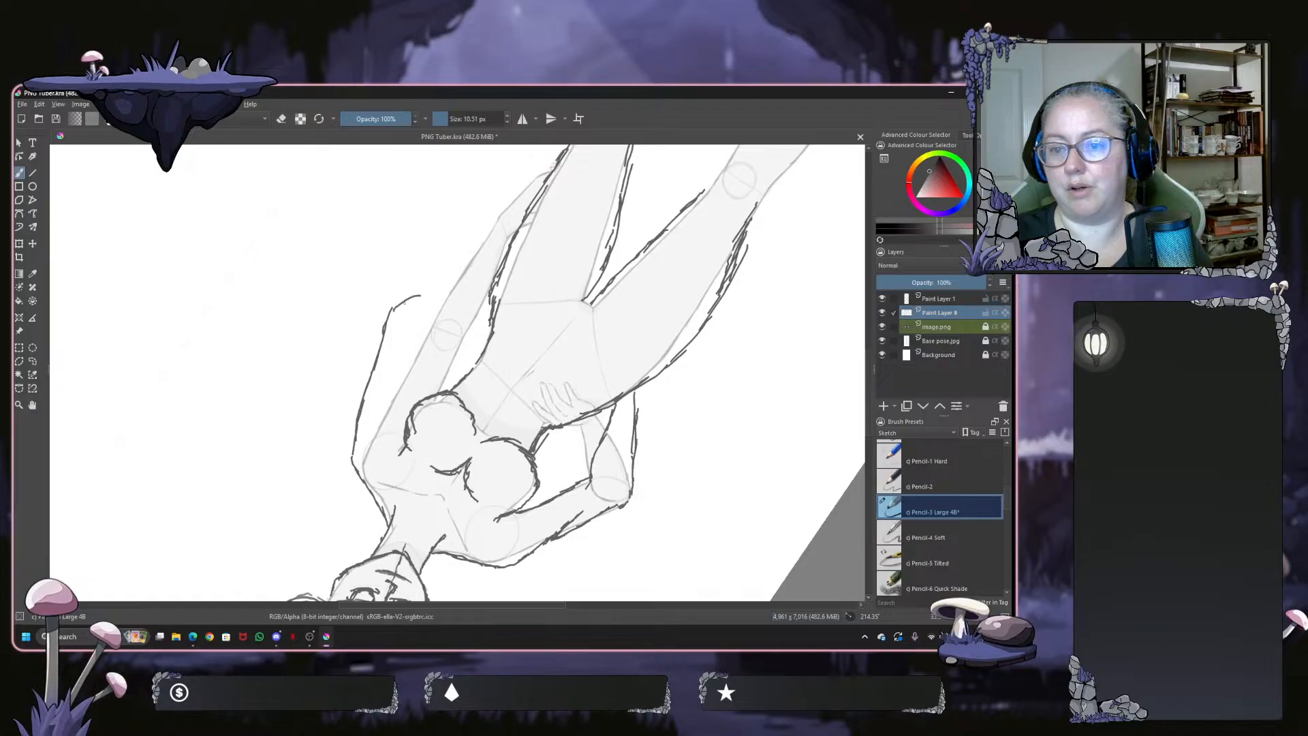
Draw the outer forearm from the new elbow back to the hip, and add the inner upper arm and inner forearm lines
{"action": "left_click_drag", "start_coordinate": [404, 303], "coordinate": [498, 262]}
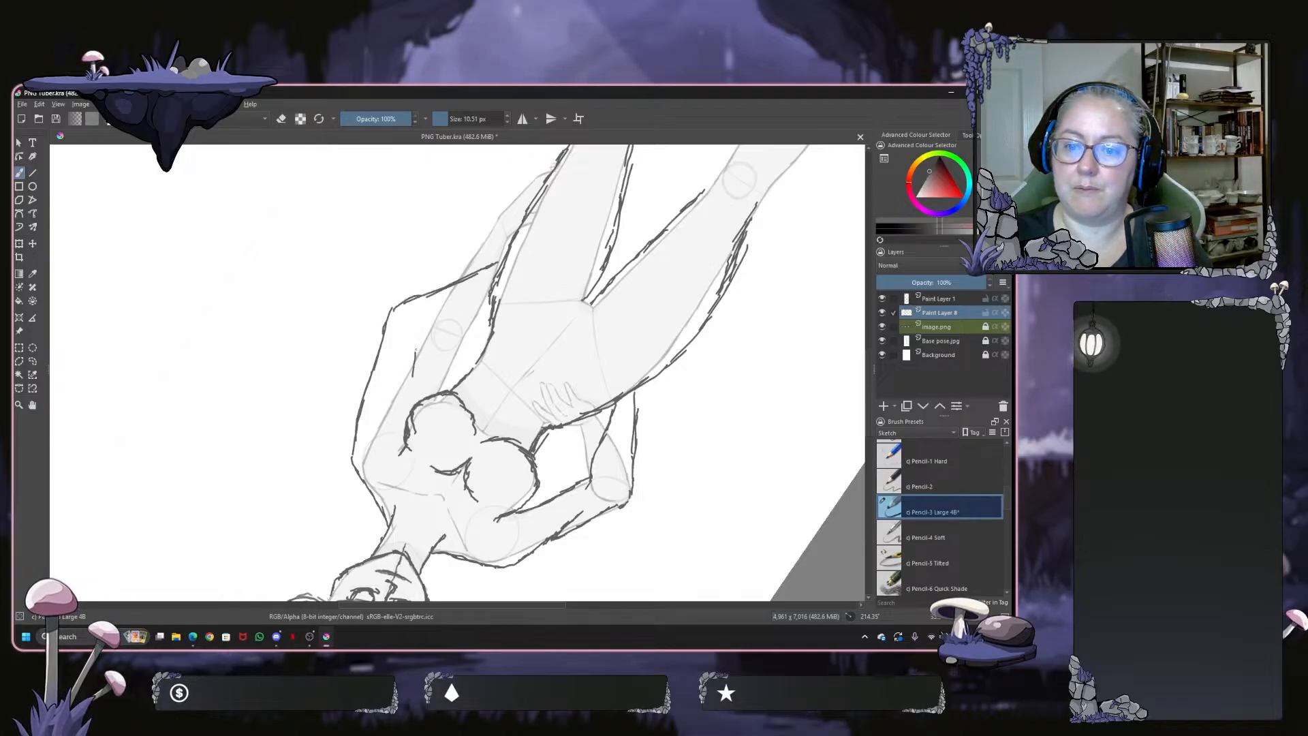
{"action": "left_click_drag", "start_coordinate": [415, 349], "coordinate": [410, 402]}
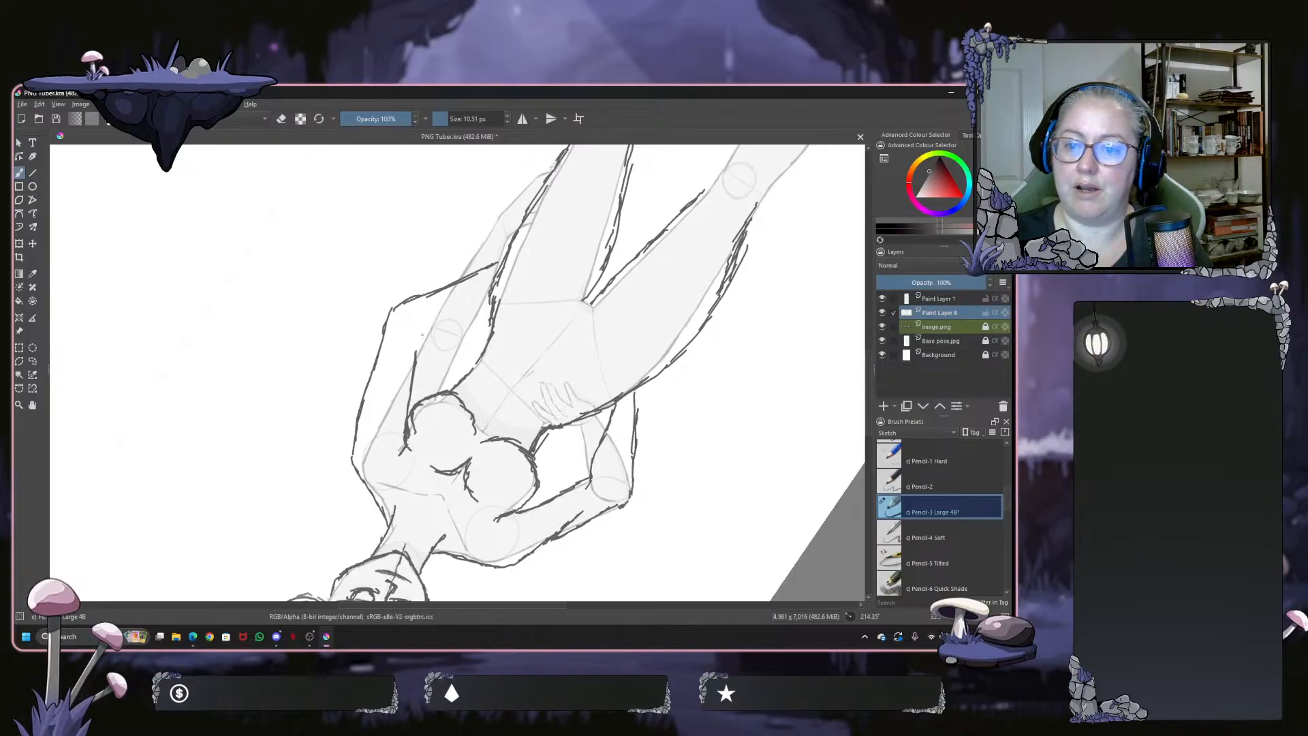
{"action": "mouse_move", "coordinate": [422, 331]}
{"action": "left_mouse_down"}
{"action": "mouse_move", "coordinate": [416, 361]}
{"action": "mouse_move", "coordinate": [492, 301]}
{"action": "left_mouse_up"}
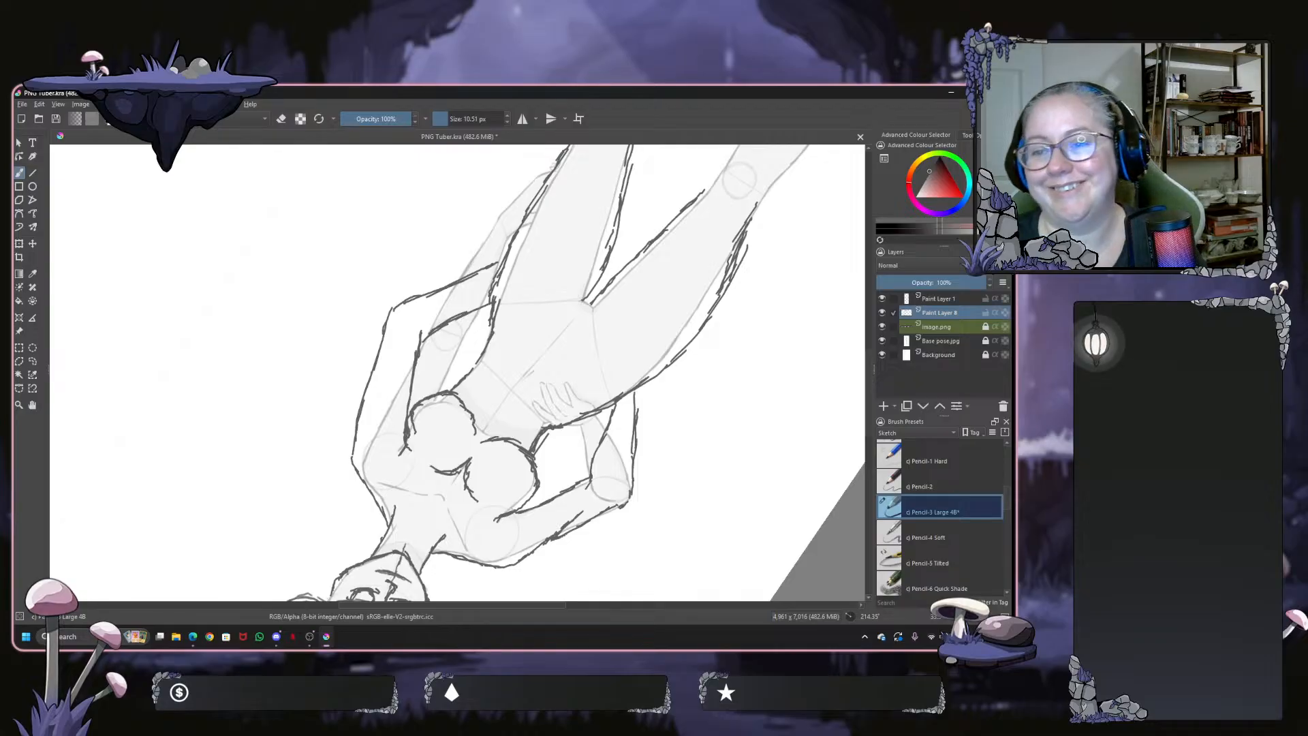
{"action": "key", "text": "ctrl"}
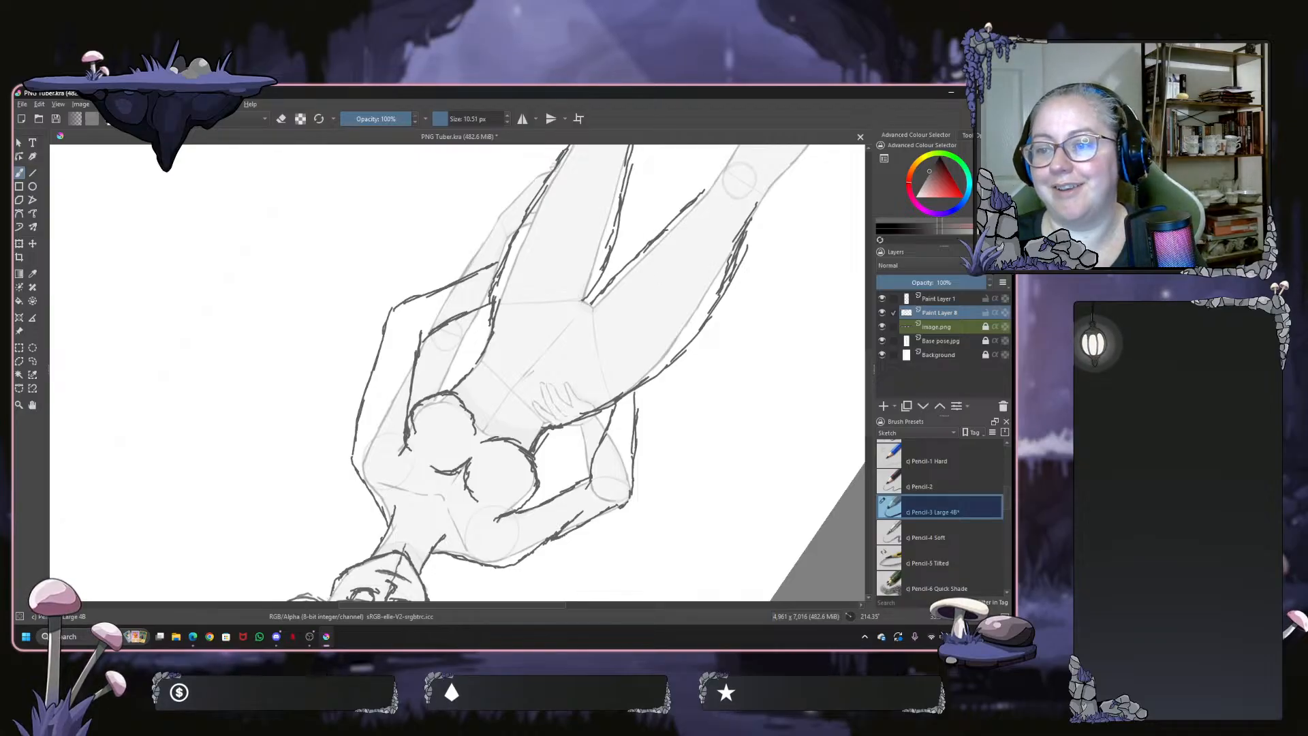
Turn the canvas back upright, check the character references on the Milanote board, and return to the Krita drawing
{"action": "mouse_move", "coordinate": [656, 276]}
{"action": "left_mouse_down"}
{"action": "mouse_move", "coordinate": [648, 424]}
{"action": "mouse_move", "coordinate": [503, 537]}
{"action": "mouse_move", "coordinate": [423, 504]}
{"action": "mouse_move", "coordinate": [400, 473]}
{"action": "left_mouse_up"}
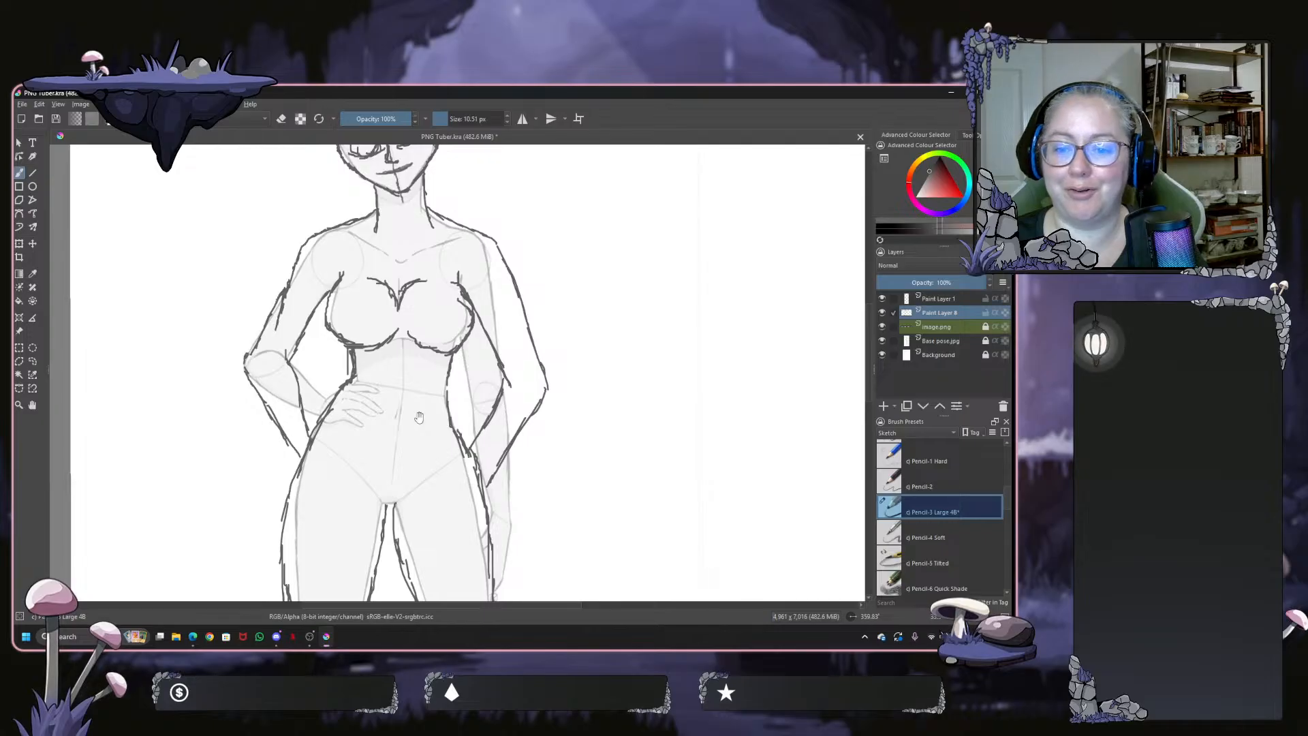
{"action": "left_click_drag", "start_coordinate": [419, 417], "coordinate": [413, 566]}
{"action": "left_click_drag", "start_coordinate": [477, 339], "coordinate": [508, 364]}
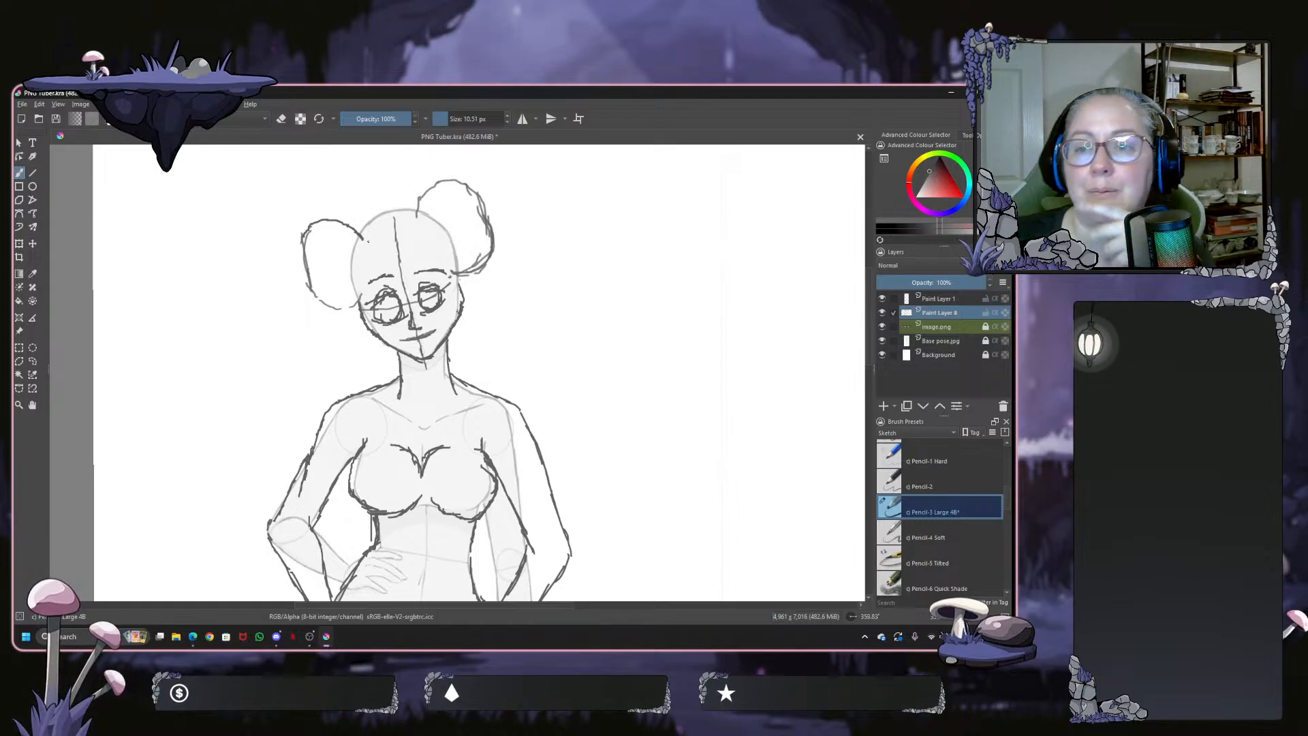
{"action": "mouse_move", "coordinate": [193, 636]}
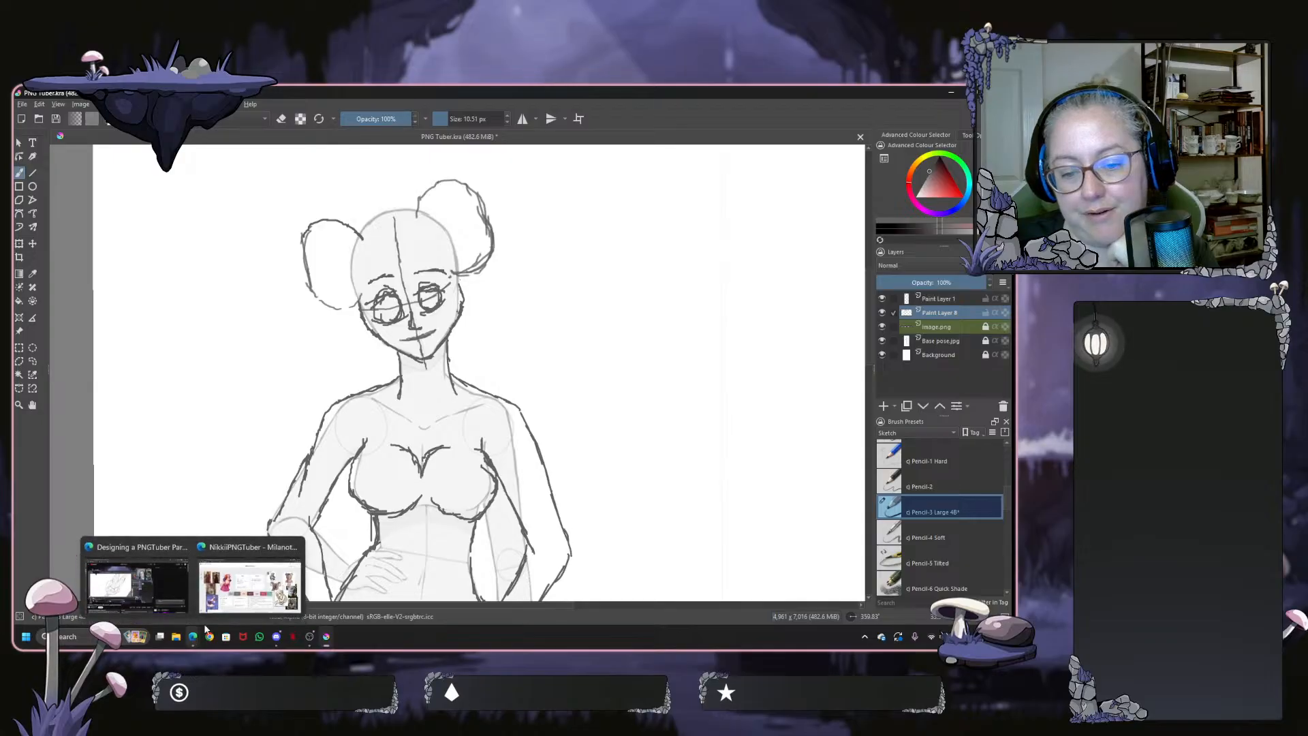
{"action": "left_click", "coordinate": [251, 542]}
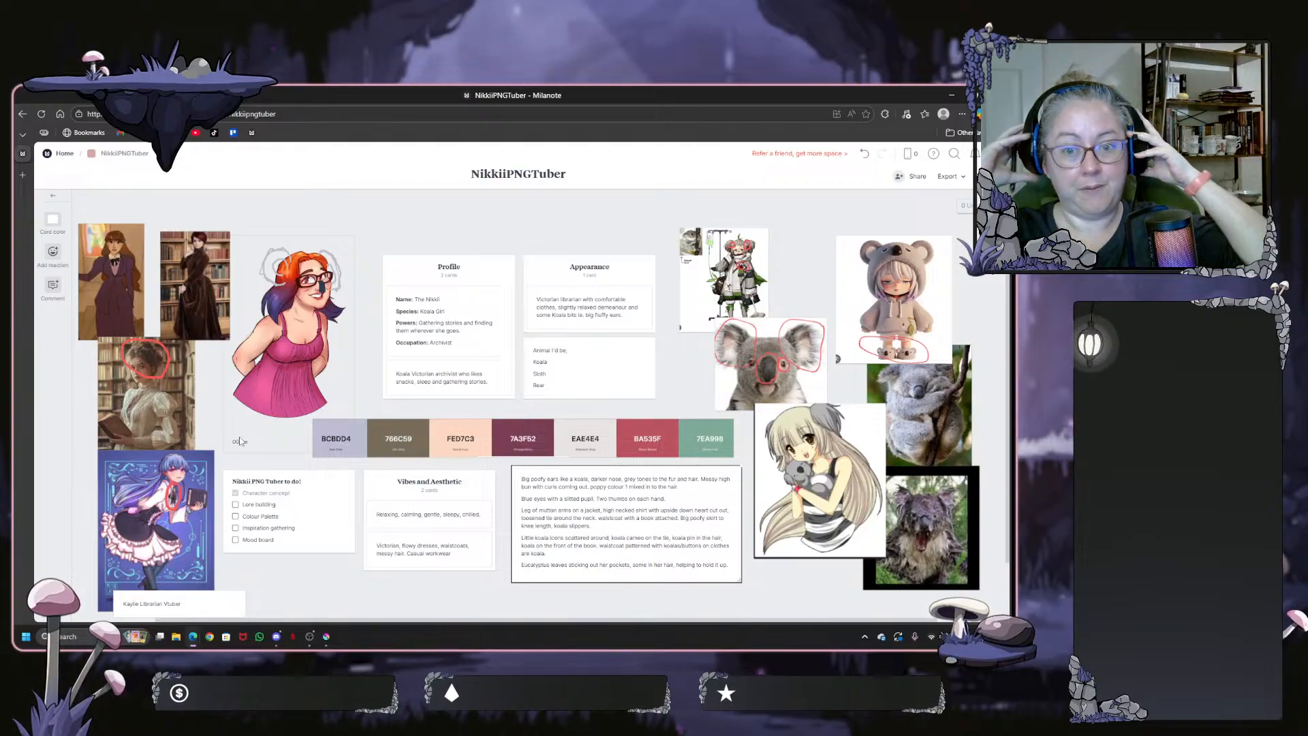
{"action": "left_click", "coordinate": [326, 637]}
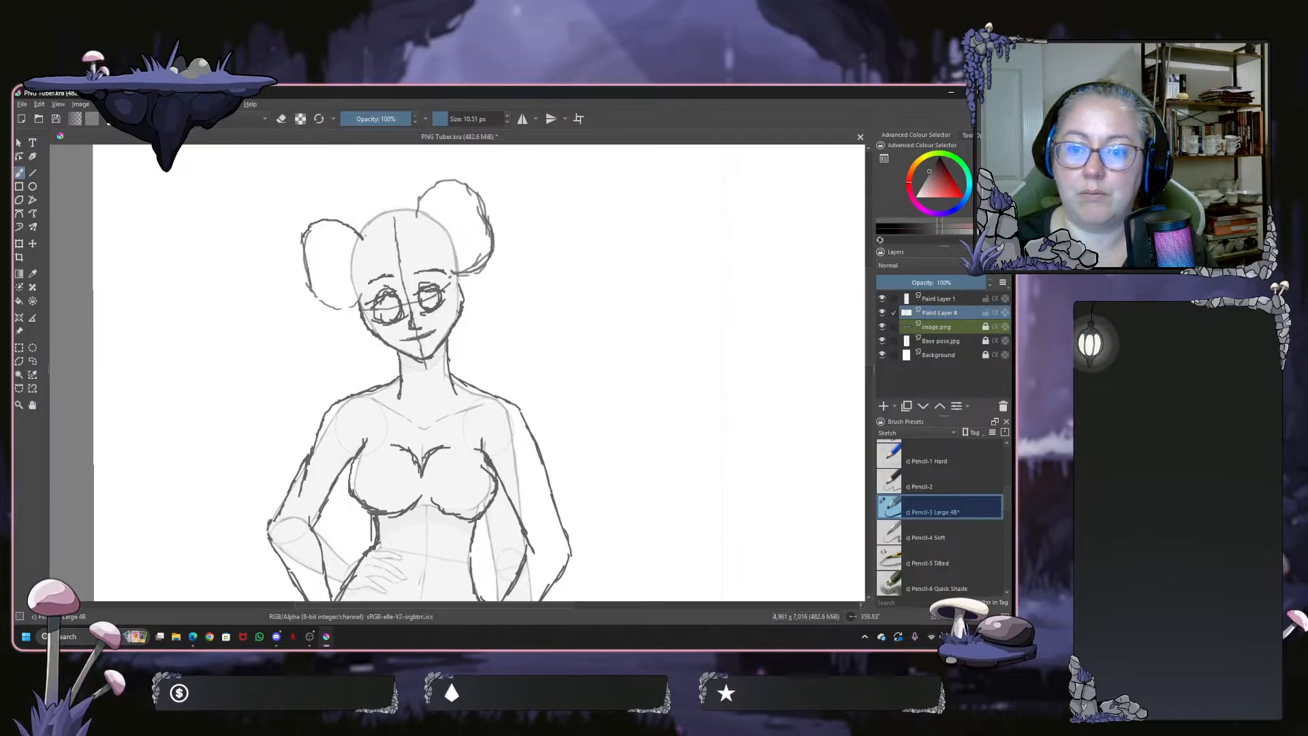
Sketch a wispy lock beside the face on the hand-on-hip side and jagged fringe strands across the forehead
{"action": "left_click_drag", "start_coordinate": [362, 259], "coordinate": [351, 346]}
{"action": "left_click_drag", "start_coordinate": [358, 300], "coordinate": [354, 323]}
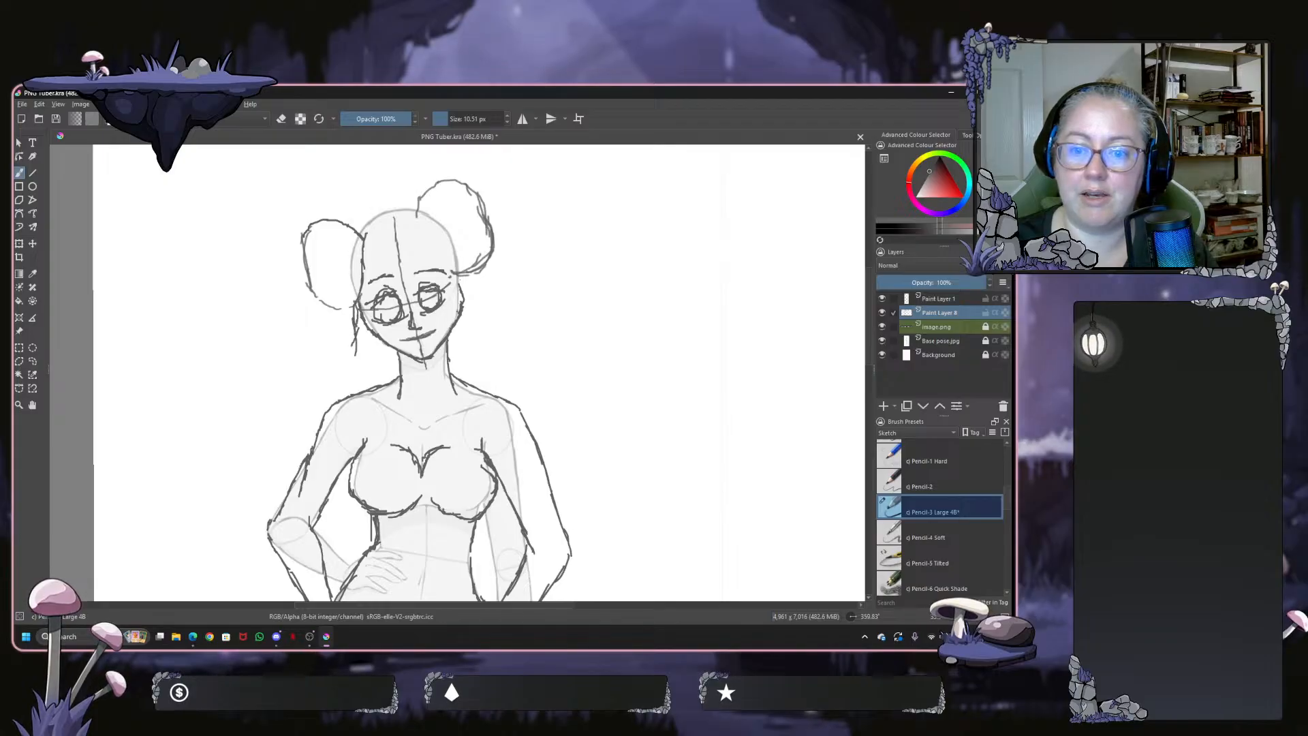
{"action": "left_click_drag", "start_coordinate": [362, 266], "coordinate": [355, 293]}
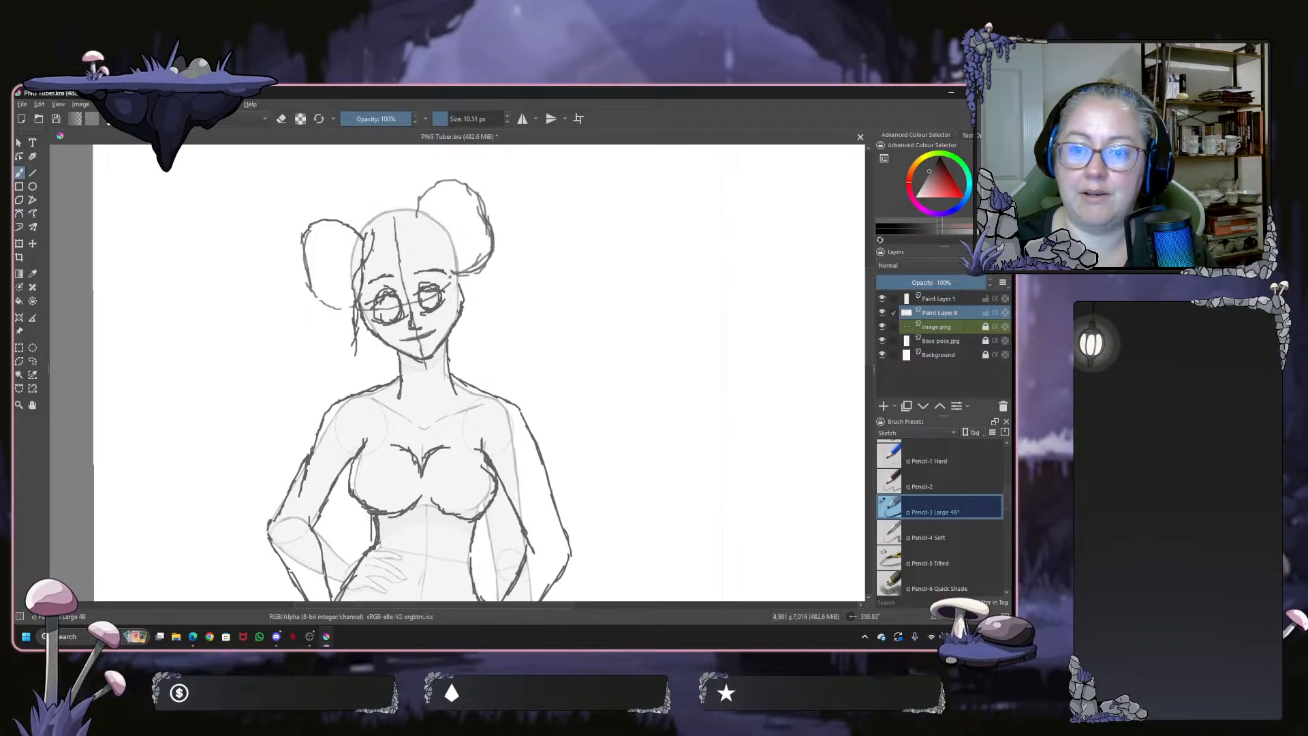
{"action": "mouse_move", "coordinate": [373, 248]}
{"action": "left_mouse_down"}
{"action": "mouse_move", "coordinate": [367, 267]}
{"action": "mouse_move", "coordinate": [387, 259]}
{"action": "mouse_move", "coordinate": [400, 288]}
{"action": "left_mouse_up"}
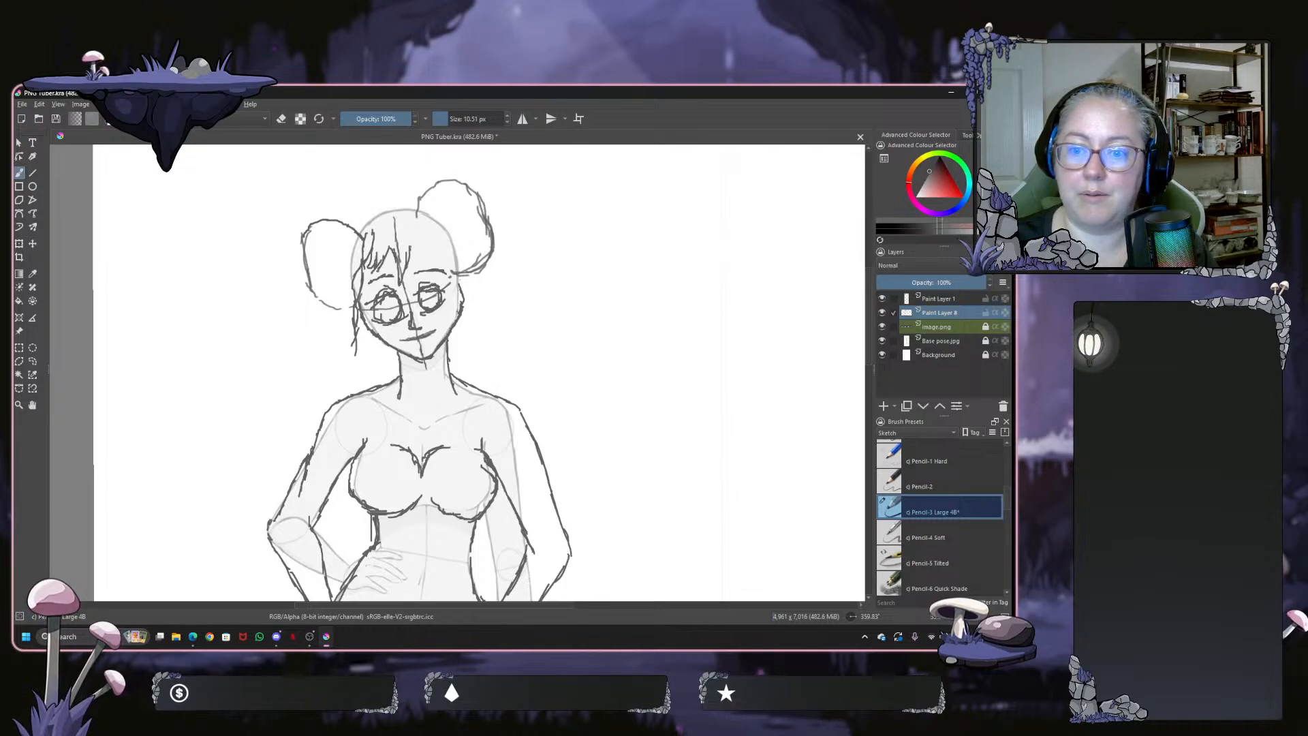
{"action": "left_click_drag", "start_coordinate": [422, 240], "coordinate": [414, 257]}
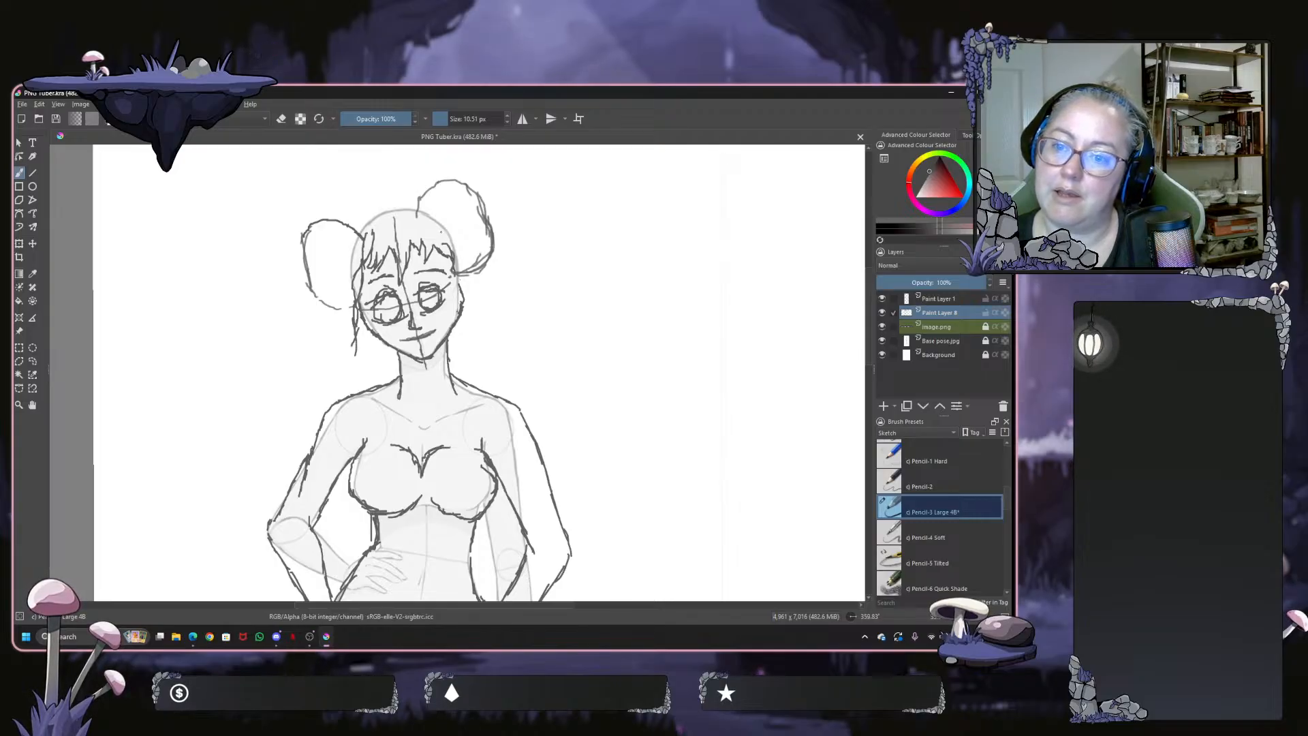
Draw loose wavy strands from the temple down past the opposite ear, plus a long wisp beside the jaw
{"action": "left_click_drag", "start_coordinate": [443, 232], "coordinate": [471, 332]}
{"action": "left_click_drag", "start_coordinate": [457, 275], "coordinate": [479, 333]}
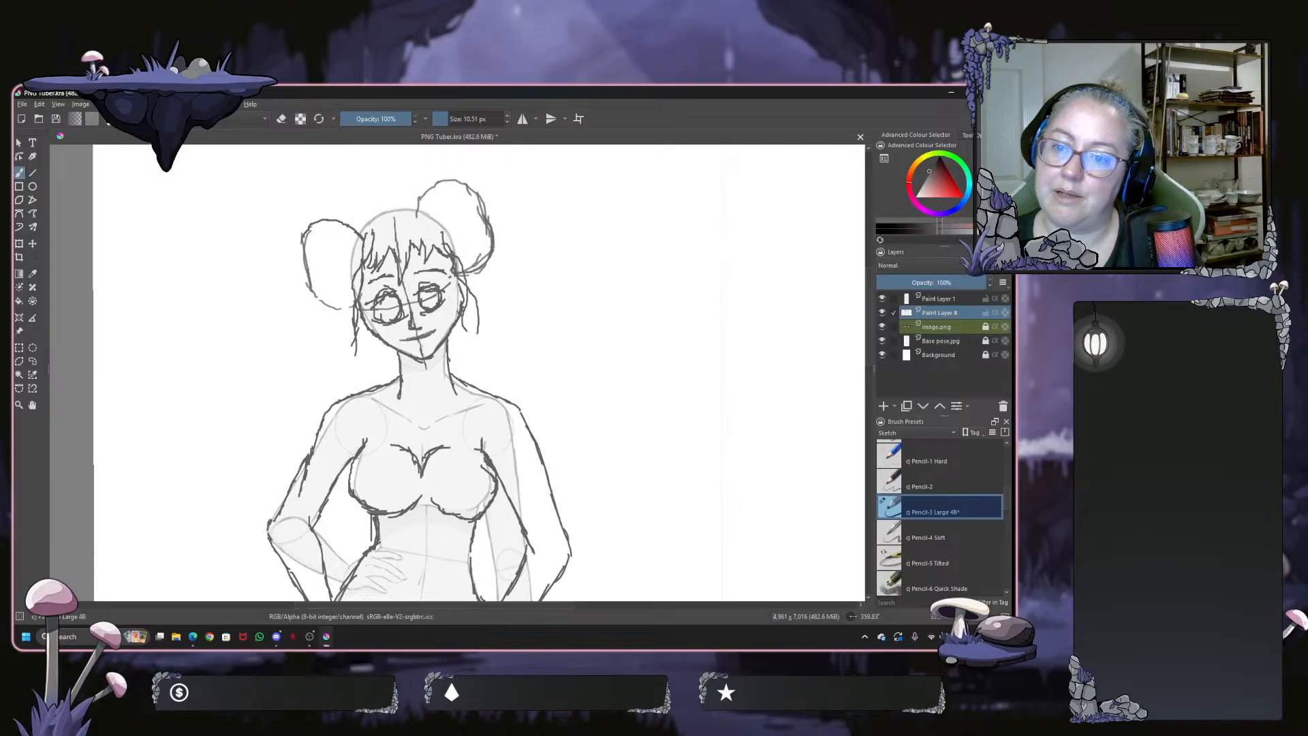
{"action": "left_click_drag", "start_coordinate": [447, 243], "coordinate": [486, 280]}
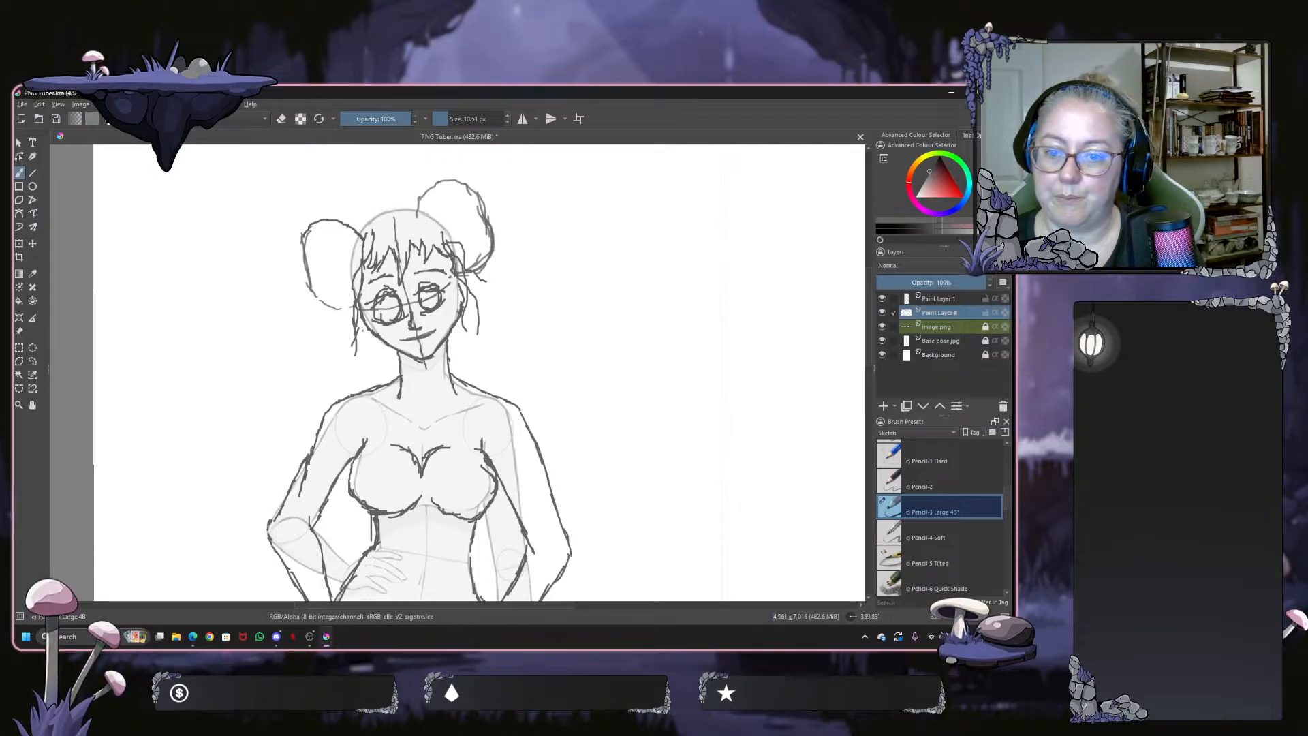
{"action": "left_click_drag", "start_coordinate": [370, 325], "coordinate": [362, 379]}
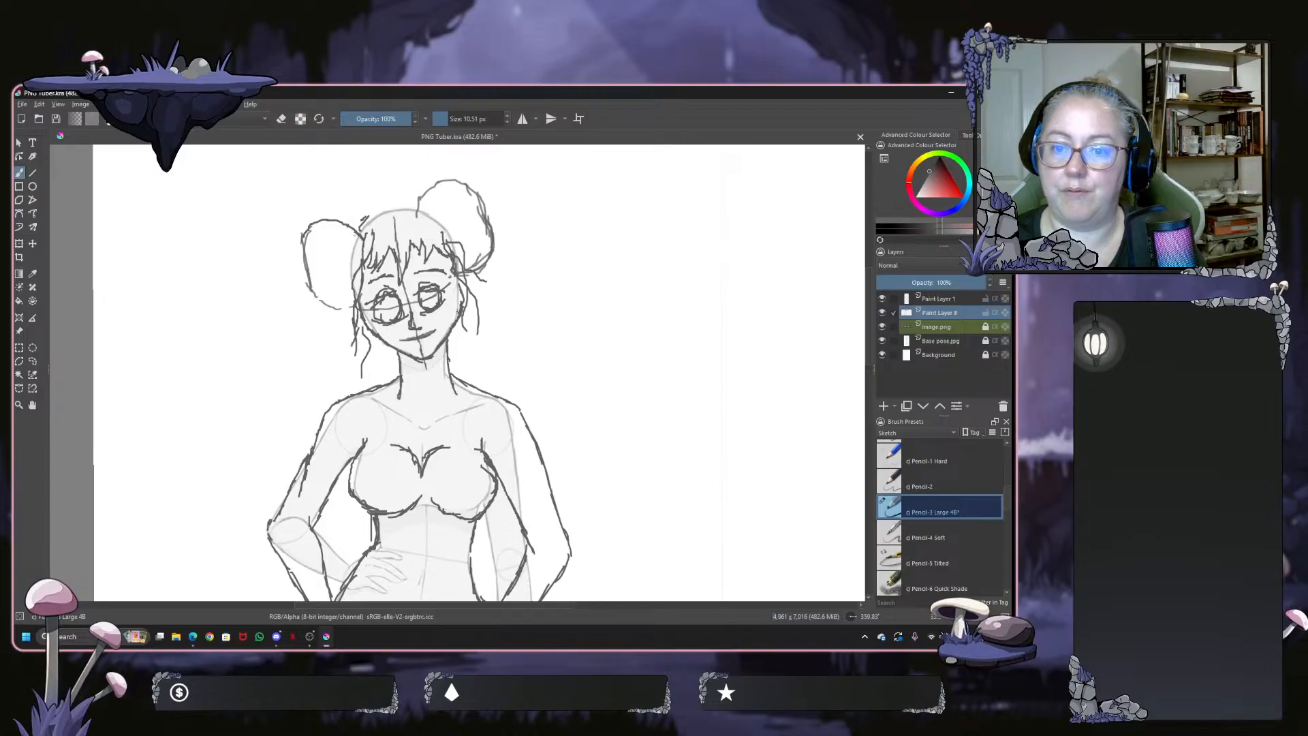
Outline the hair over the crown between the ears and sketch a curly bun on top of the head
{"action": "mouse_move", "coordinate": [361, 220]}
{"action": "left_mouse_down"}
{"action": "mouse_move", "coordinate": [373, 213]}
{"action": "mouse_move", "coordinate": [395, 248]}
{"action": "mouse_move", "coordinate": [439, 221]}
{"action": "mouse_move", "coordinate": [459, 245]}
{"action": "left_mouse_up"}
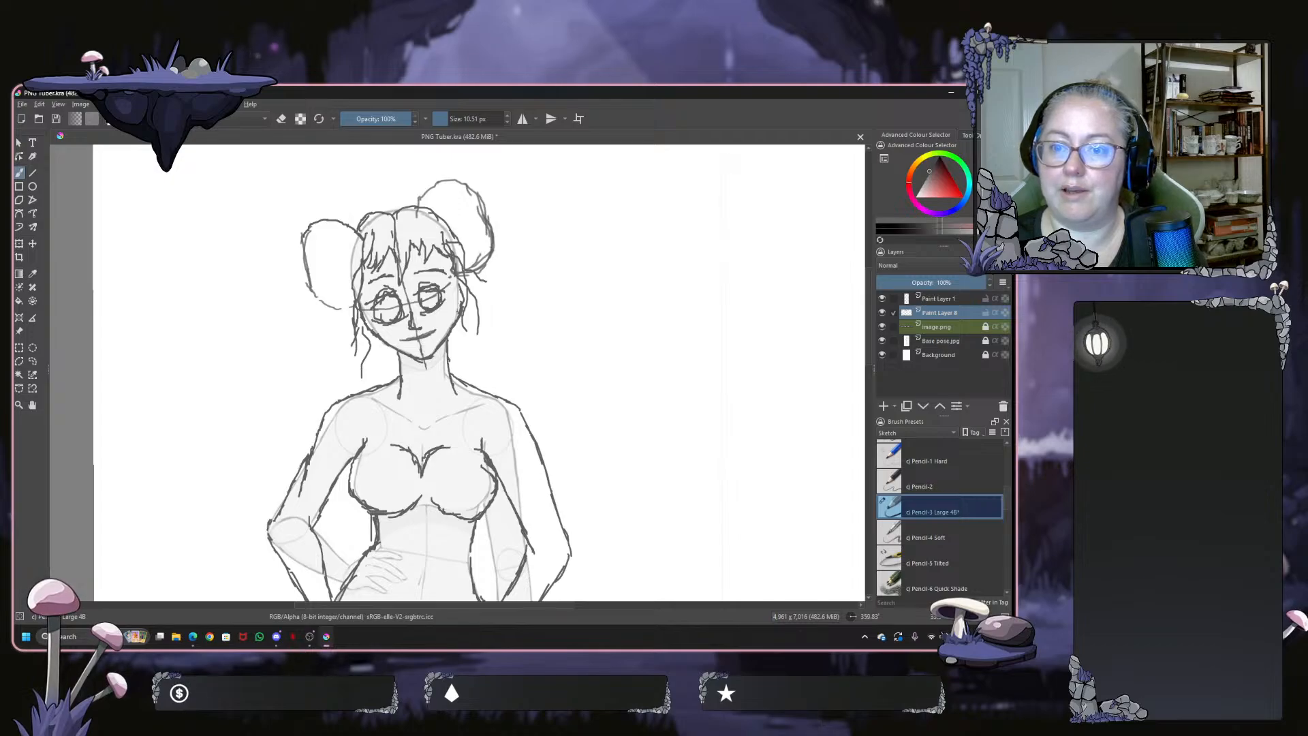
{"action": "left_click_drag", "start_coordinate": [394, 213], "coordinate": [435, 189]}
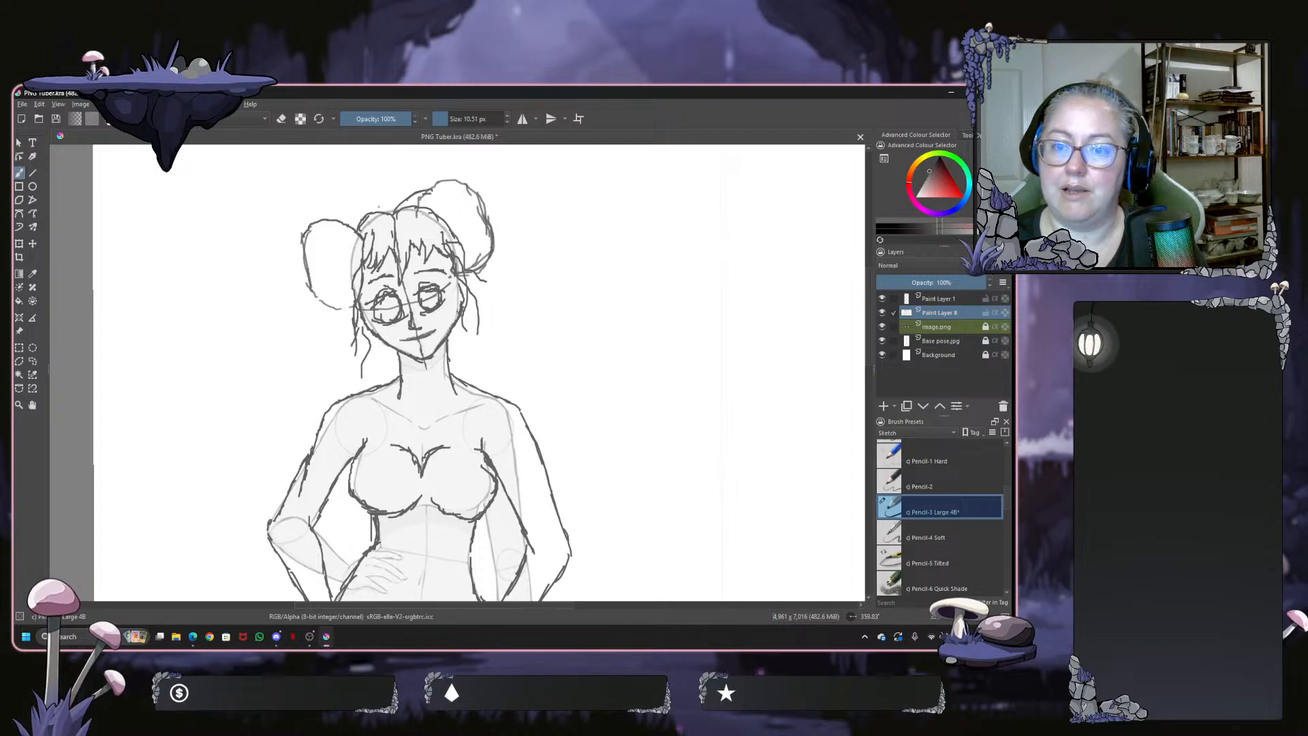
{"action": "left_click_drag", "start_coordinate": [344, 220], "coordinate": [376, 209]}
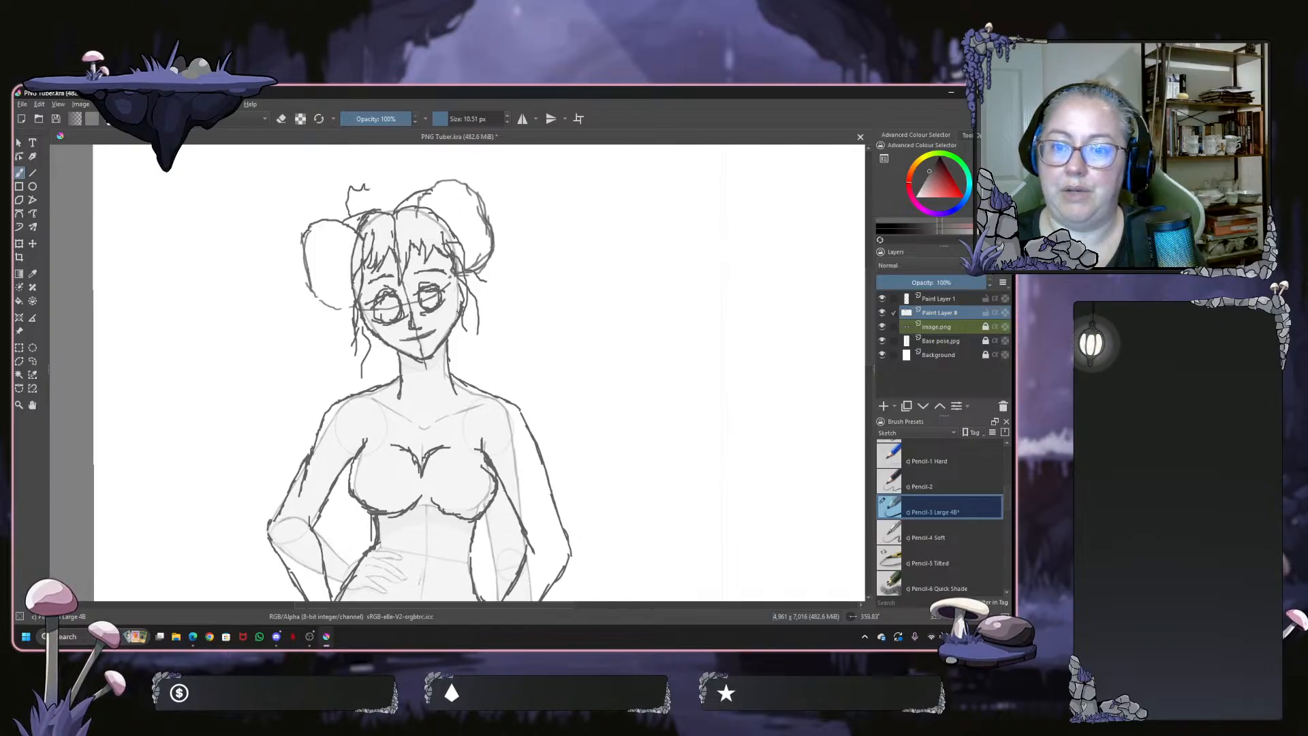
{"action": "mouse_move", "coordinate": [368, 185]}
{"action": "left_mouse_down"}
{"action": "mouse_move", "coordinate": [406, 177]}
{"action": "mouse_move", "coordinate": [357, 185]}
{"action": "mouse_move", "coordinate": [370, 199]}
{"action": "mouse_move", "coordinate": [400, 184]}
{"action": "left_mouse_up"}
{"action": "left_click_drag", "start_coordinate": [367, 199], "coordinate": [392, 191]}
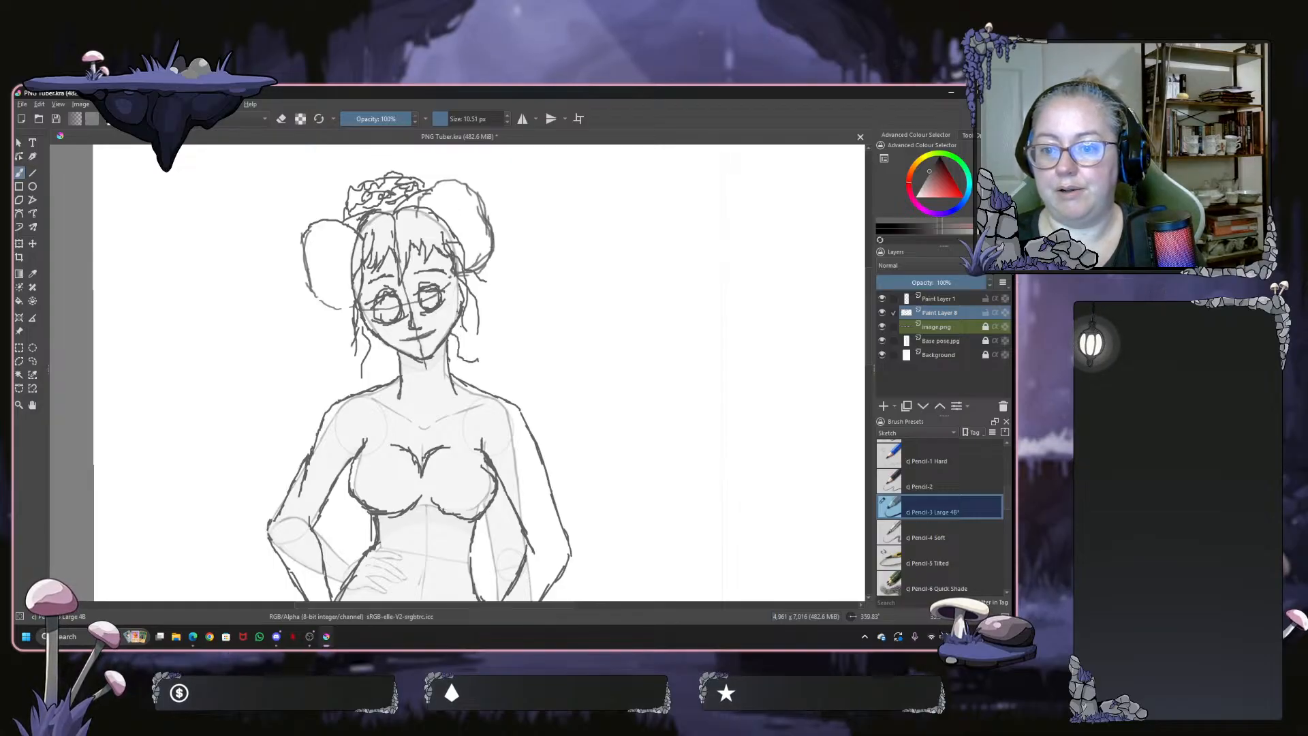
Add curly loose strands beside the cheeks and neck on both sides of the face
{"action": "left_click_drag", "start_coordinate": [469, 359], "coordinate": [490, 372]}
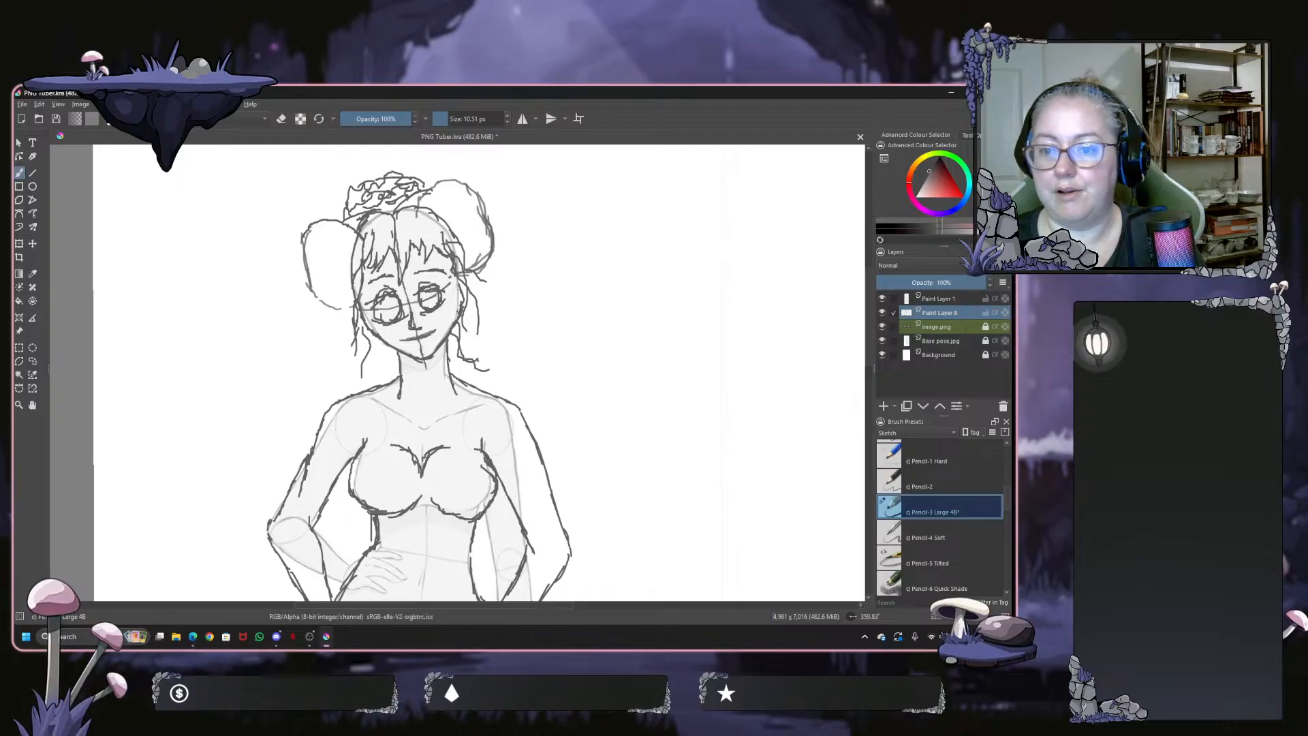
{"action": "left_click_drag", "start_coordinate": [465, 307], "coordinate": [469, 329]}
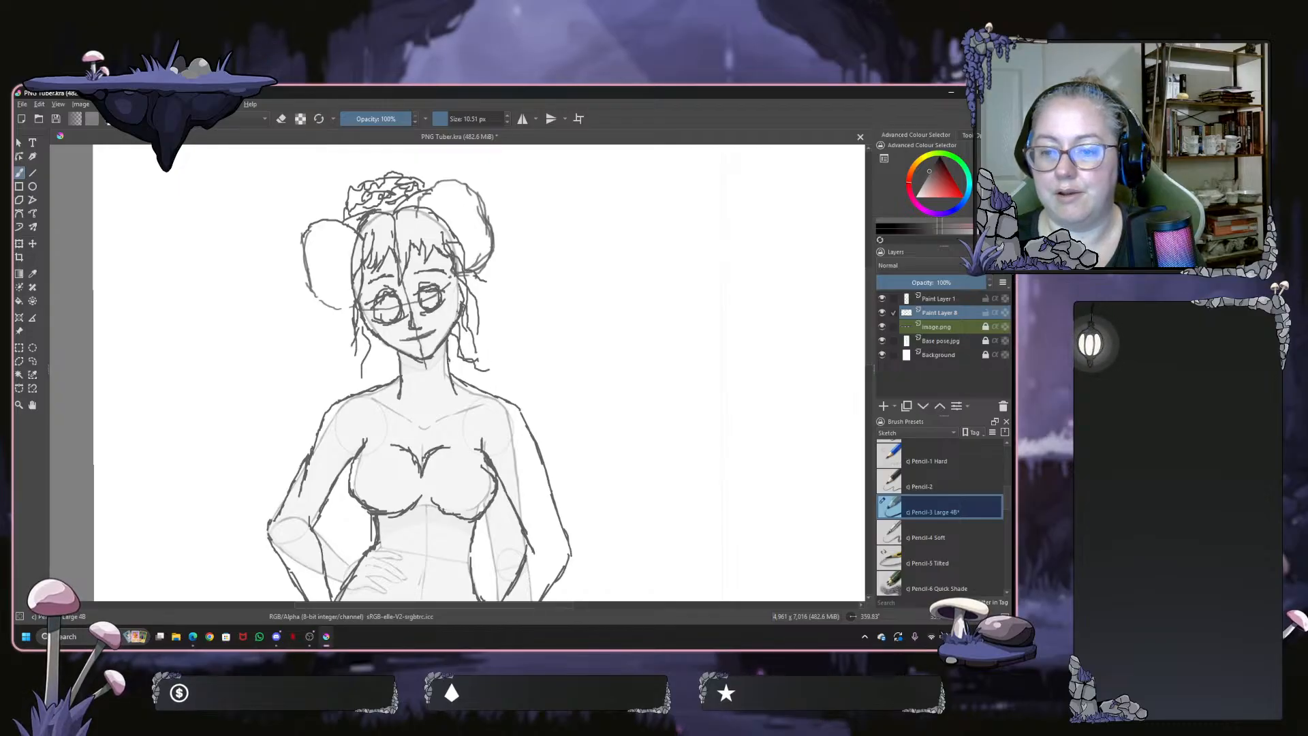
{"action": "left_click_drag", "start_coordinate": [480, 279], "coordinate": [463, 325]}
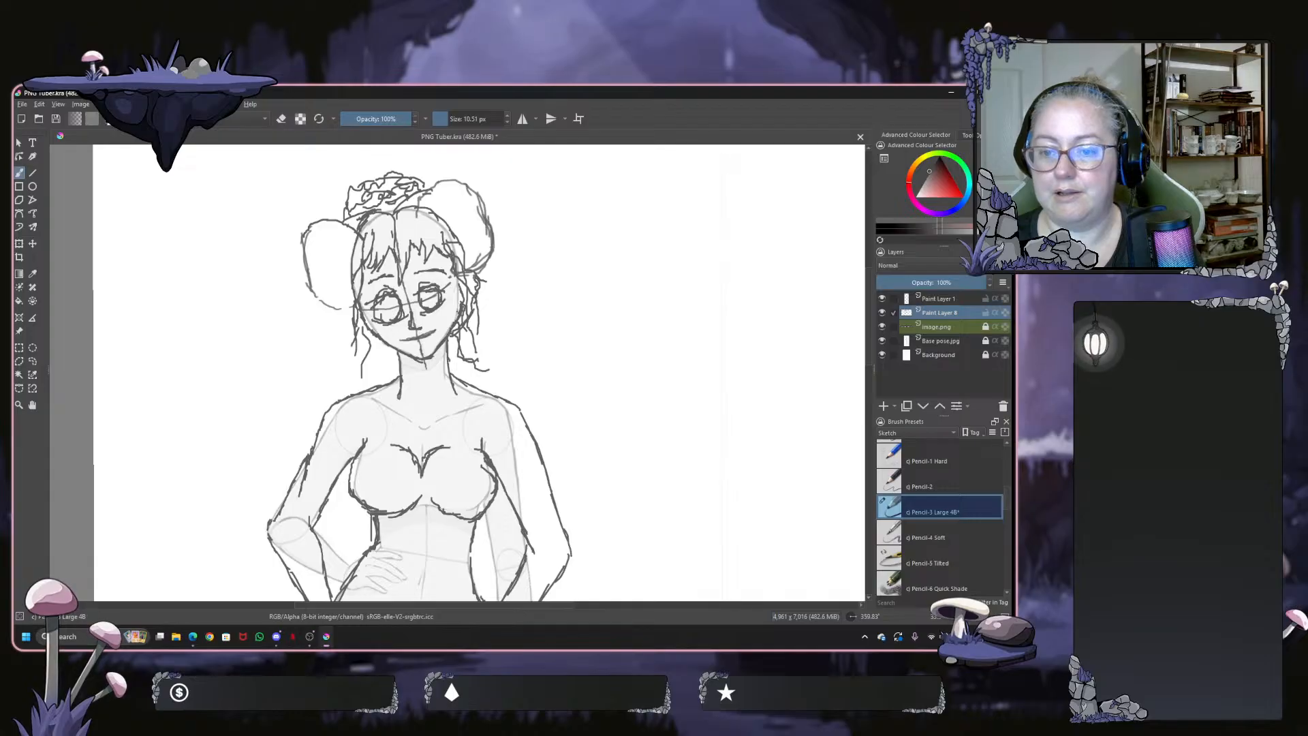
{"action": "left_click_drag", "start_coordinate": [346, 317], "coordinate": [388, 353]}
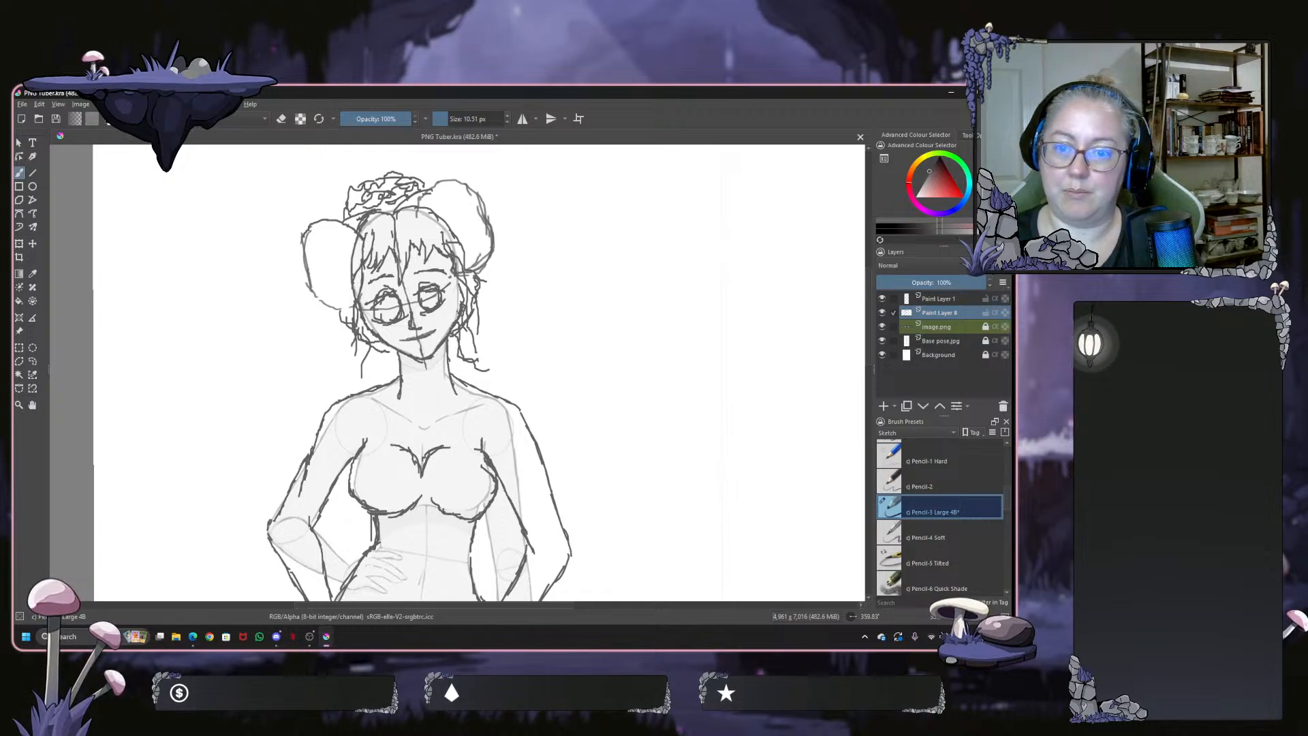
Draw the outer hair contours in front of both ears, and darken the details of the eyes and nose
{"action": "mouse_move", "coordinate": [355, 235]}
{"action": "left_mouse_down"}
{"action": "mouse_move", "coordinate": [342, 259]}
{"action": "mouse_move", "coordinate": [349, 304]}
{"action": "left_mouse_up"}
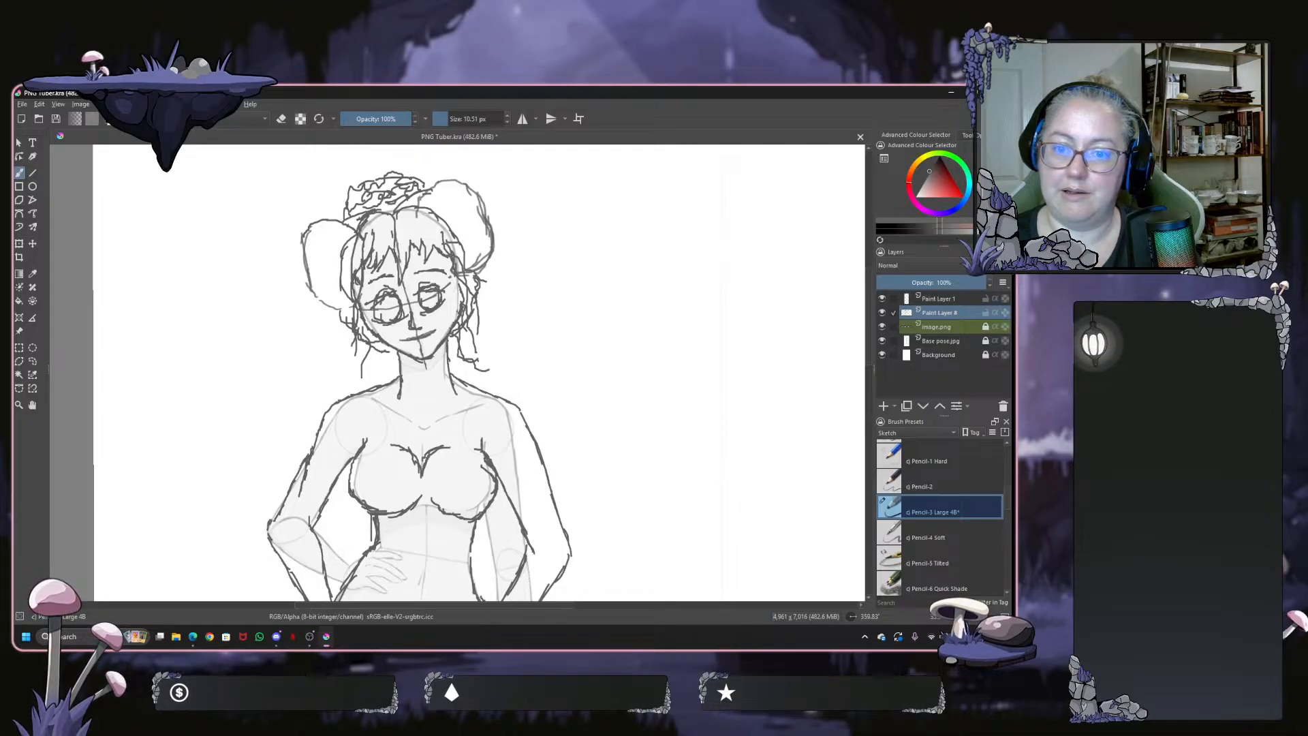
{"action": "mouse_move", "coordinate": [436, 211]}
{"action": "left_mouse_down"}
{"action": "mouse_move", "coordinate": [467, 236]}
{"action": "mouse_move", "coordinate": [469, 263]}
{"action": "left_mouse_up"}
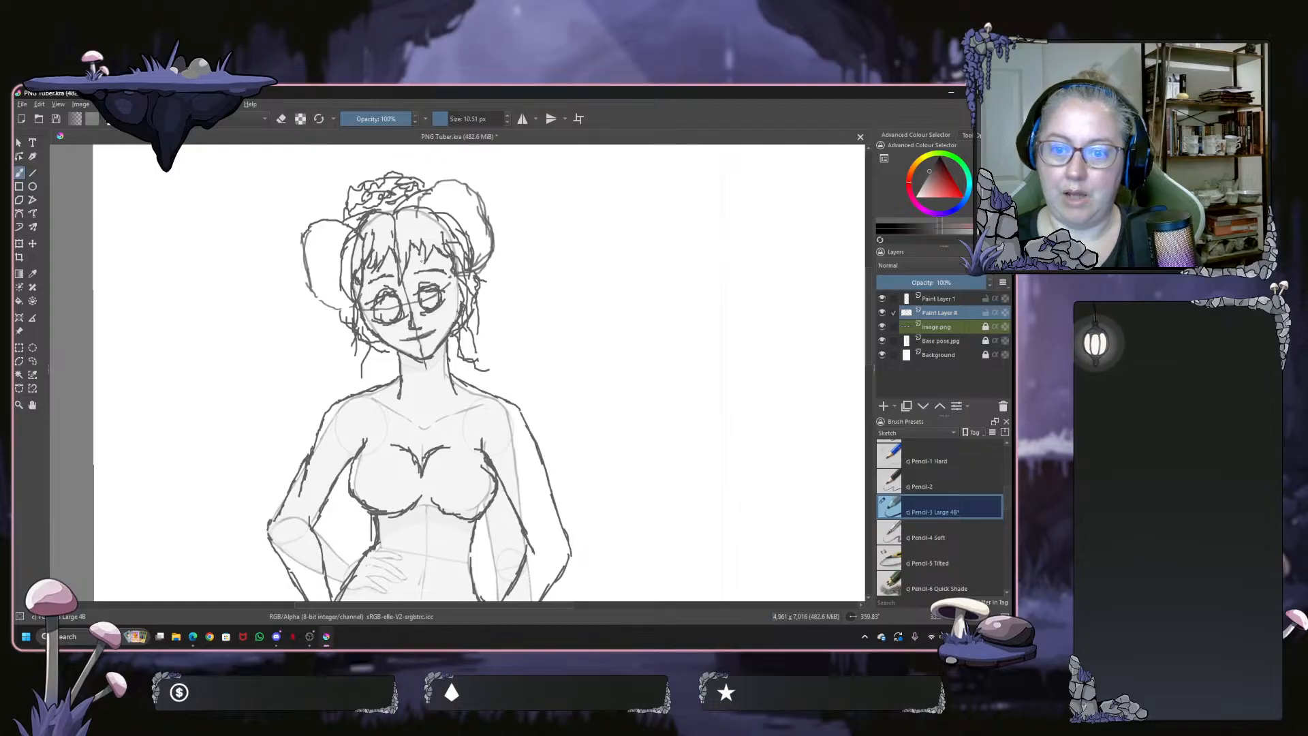
{"action": "mouse_move", "coordinate": [391, 300]}
{"action": "left_mouse_down"}
{"action": "mouse_move", "coordinate": [389, 321]}
{"action": "mouse_move", "coordinate": [432, 305]}
{"action": "left_mouse_up"}
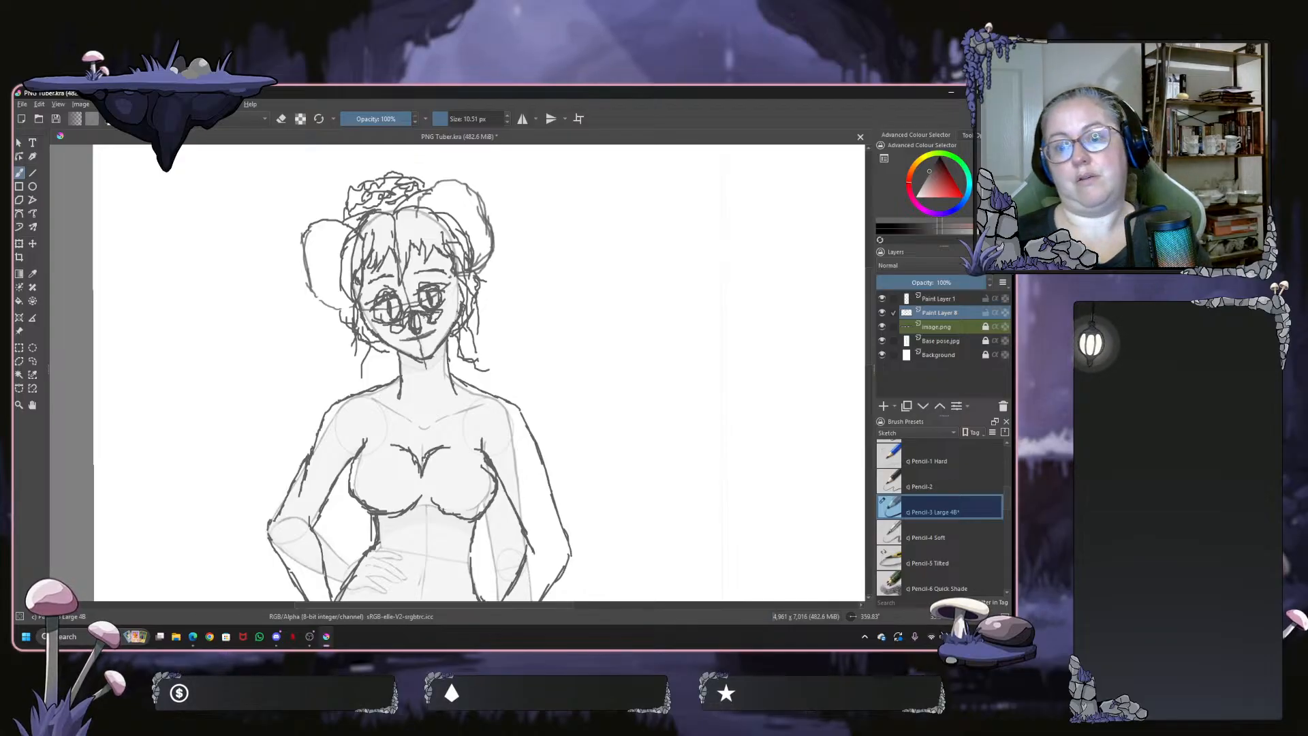
Compare the whole figure with the base pose by toggling the sketch layer's visibility, and hide the Base pose.jpg layer
{"action": "scroll", "coordinate": [424, 314], "scroll_direction": "down", "scroll_amount": 1}
{"action": "scroll", "coordinate": [422, 314], "scroll_direction": "down", "scroll_amount": 2}
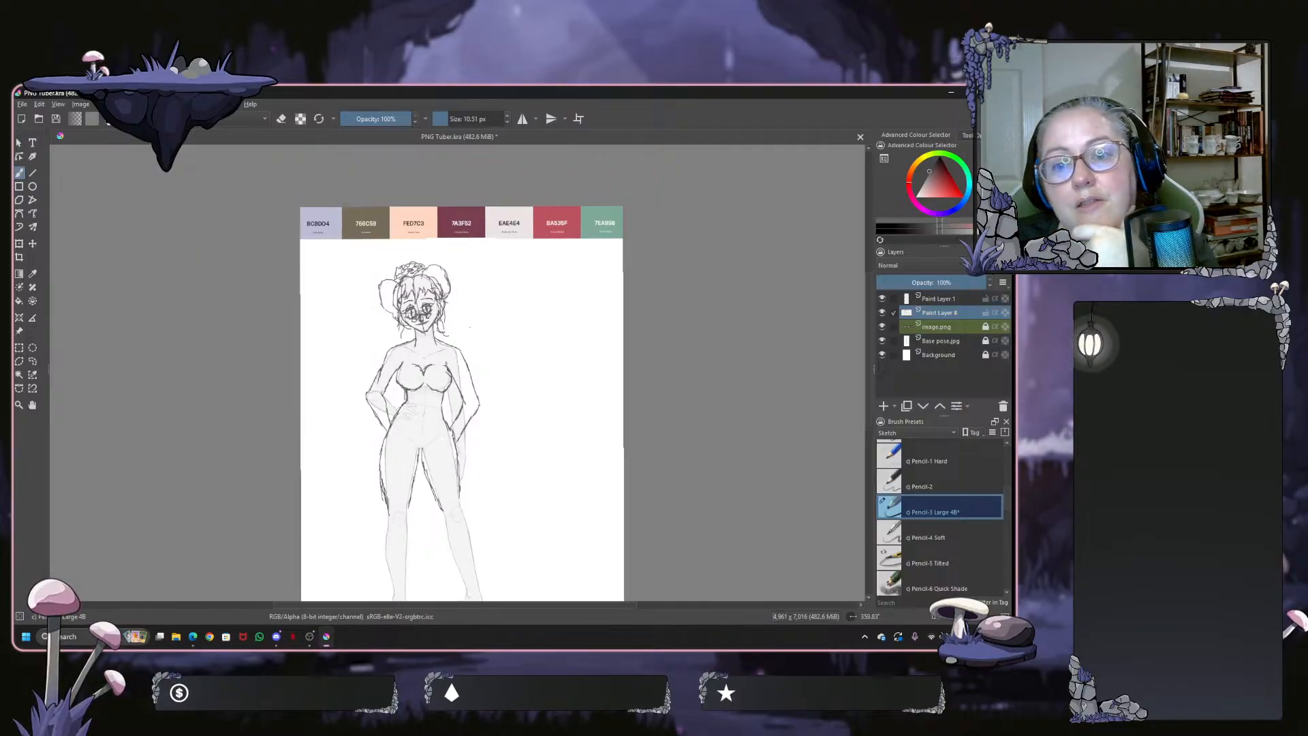
{"action": "scroll", "coordinate": [472, 325], "scroll_direction": "up", "scroll_amount": 1}
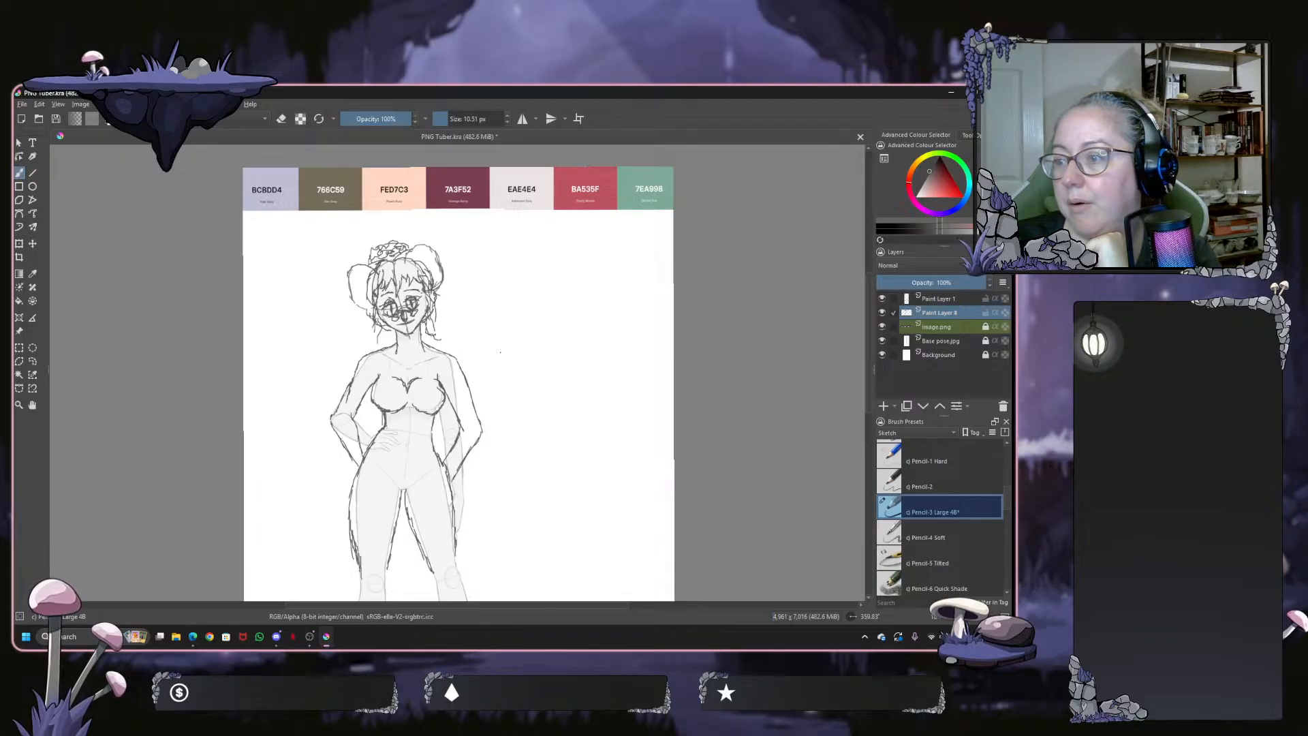
{"action": "left_click", "coordinate": [882, 313]}
{"action": "left_click", "coordinate": [882, 313]}
{"action": "left_click", "coordinate": [882, 313]}
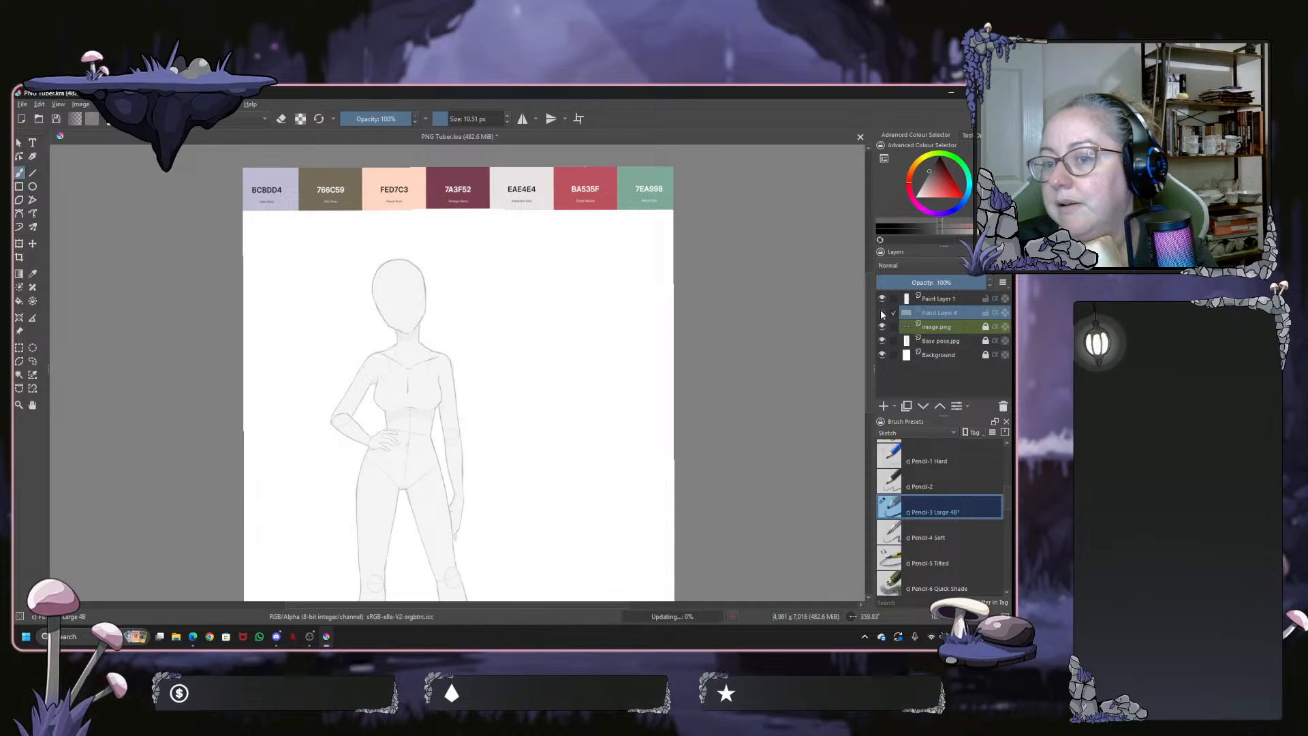
{"action": "left_click", "coordinate": [882, 313]}
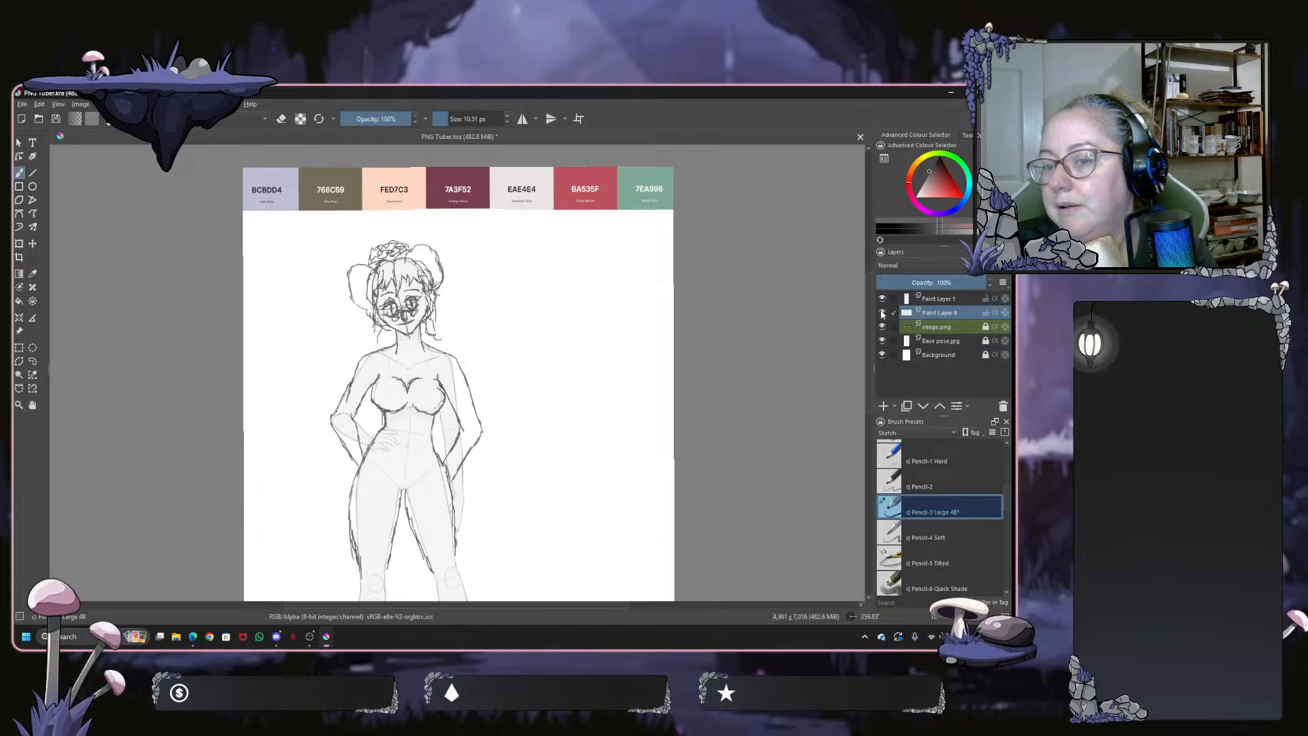
{"action": "left_click", "coordinate": [882, 312]}
{"action": "left_click", "coordinate": [882, 313]}
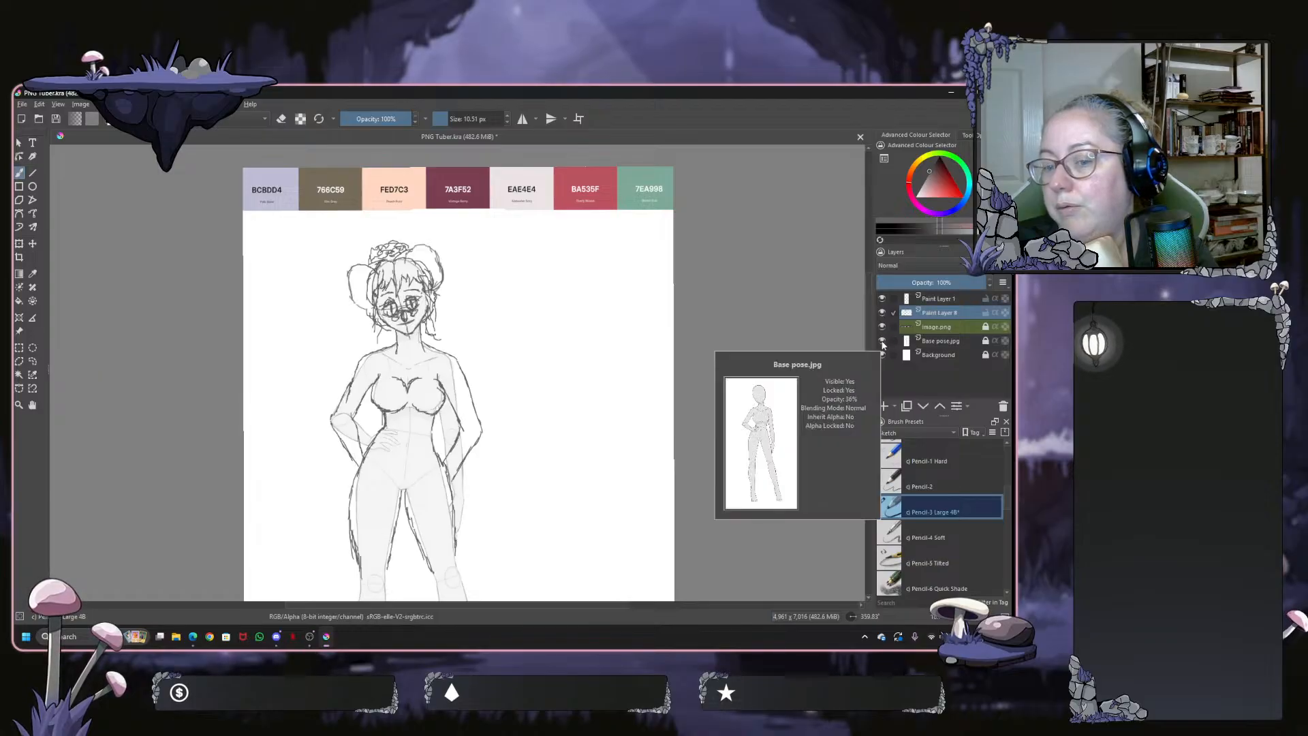
{"action": "left_click", "coordinate": [882, 342]}
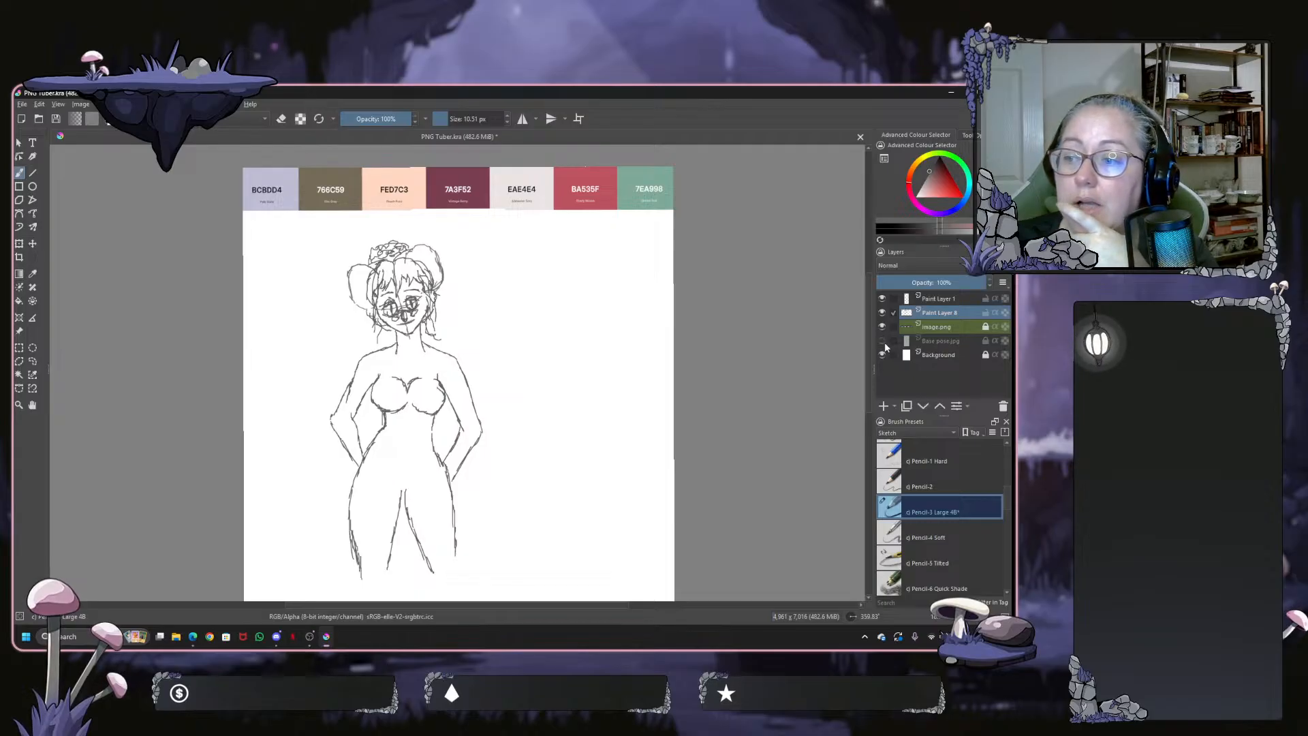
{"action": "mouse_move", "coordinate": [882, 346]}
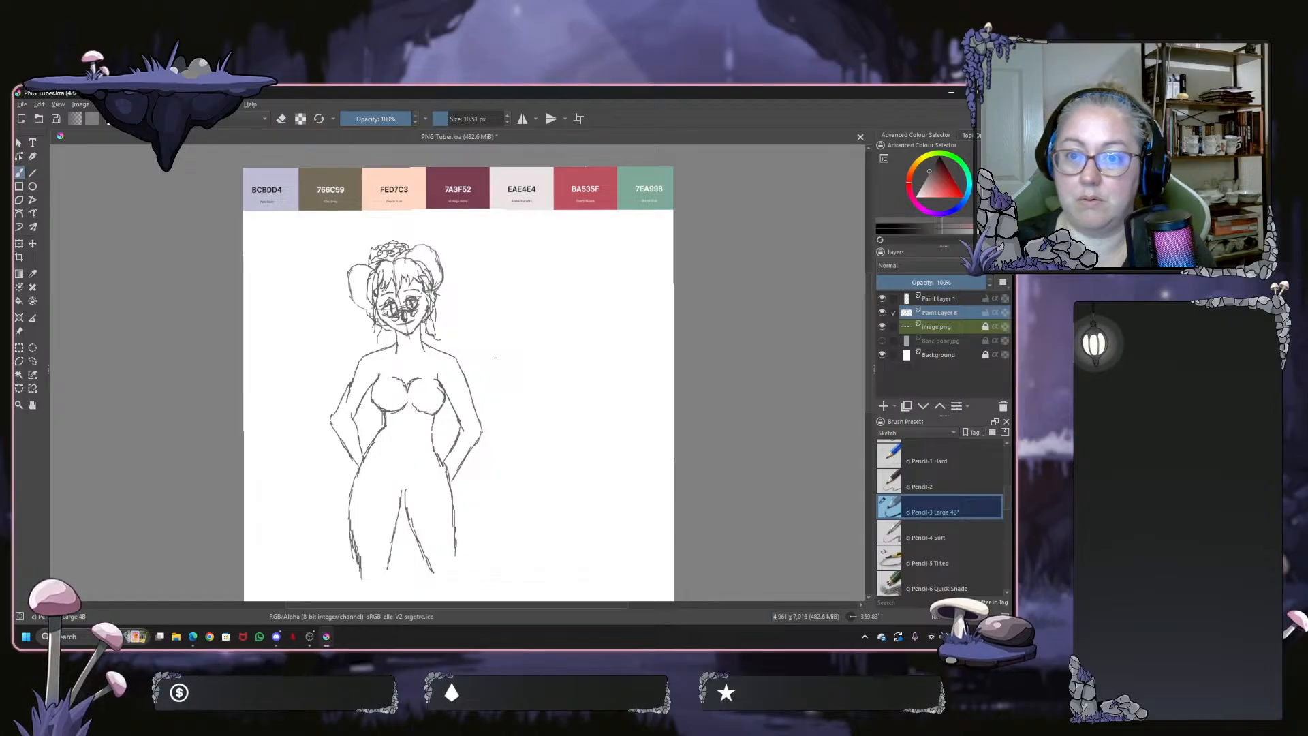
Reset the Pencil-3 Large 4B preset and set it to erase mode with 100% opacity and a size of about 23 px
{"action": "left_click", "coordinate": [319, 119]}
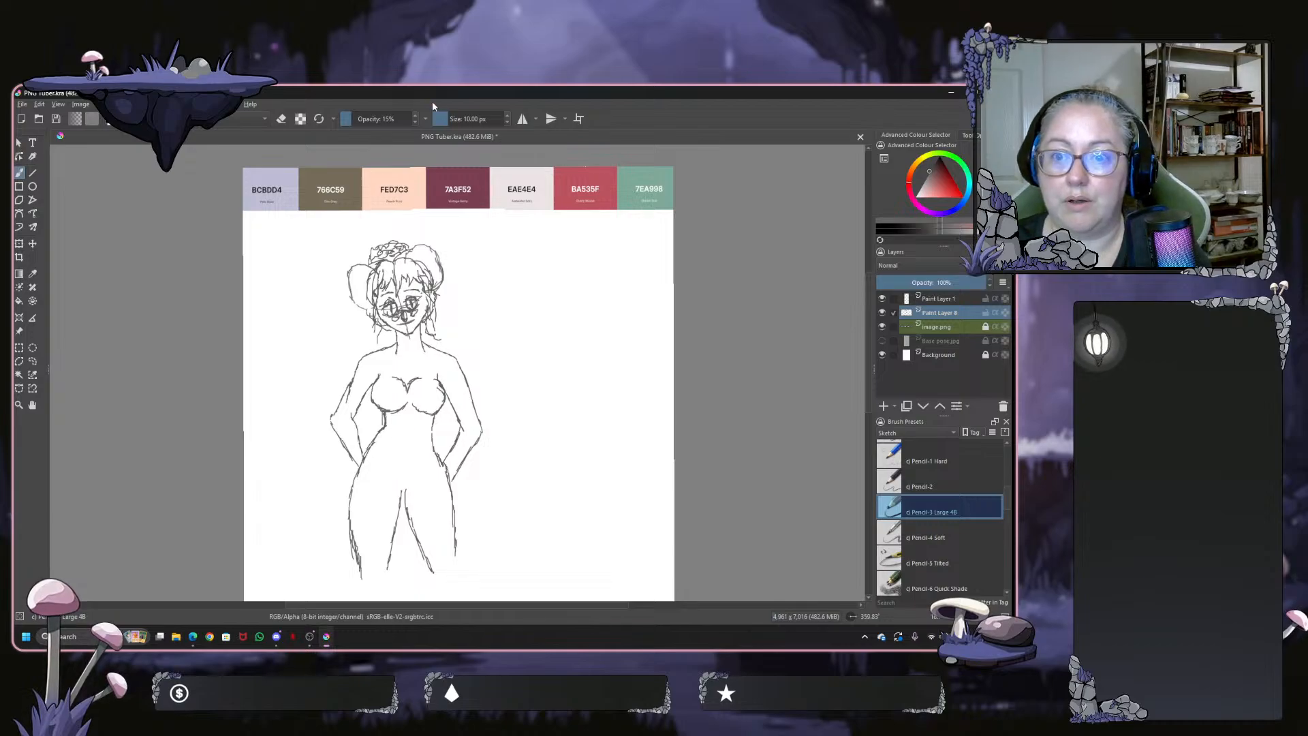
{"action": "left_click", "coordinate": [398, 118]}
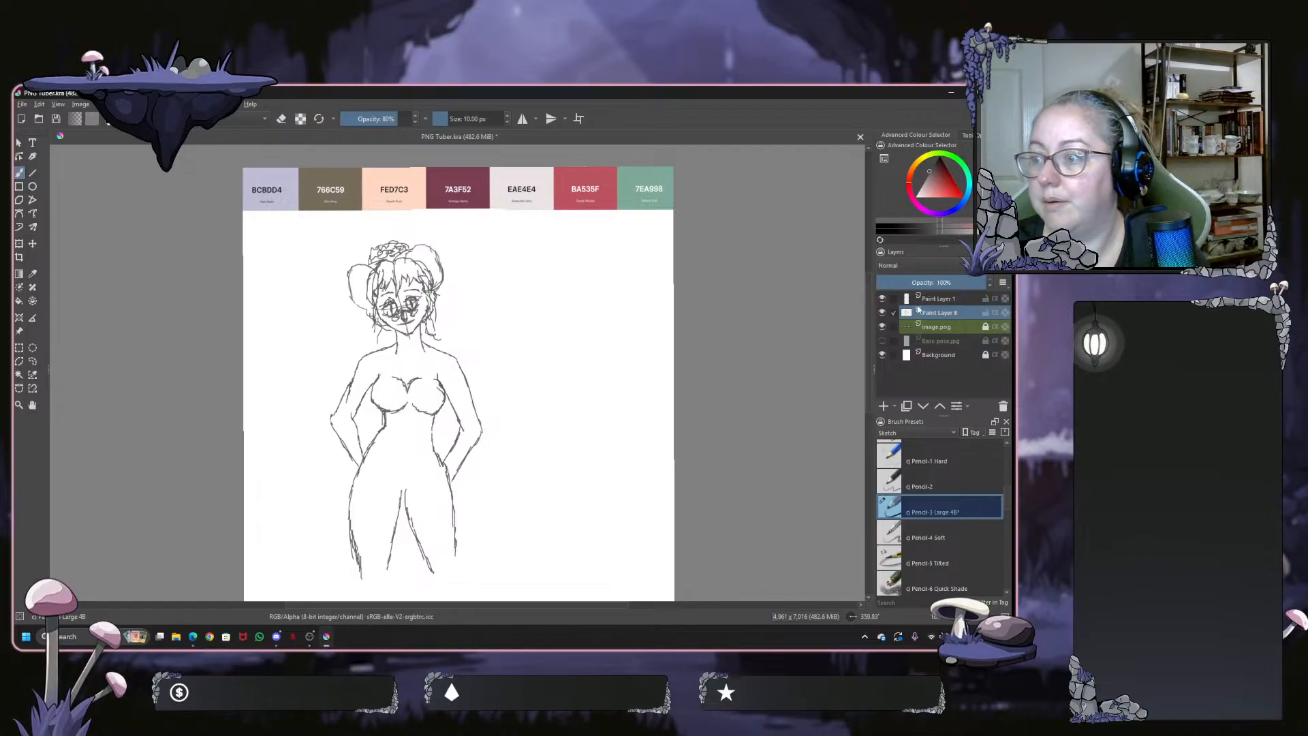
{"action": "left_click", "coordinate": [280, 118]}
{"action": "left_click_drag", "start_coordinate": [395, 121], "coordinate": [413, 121]}
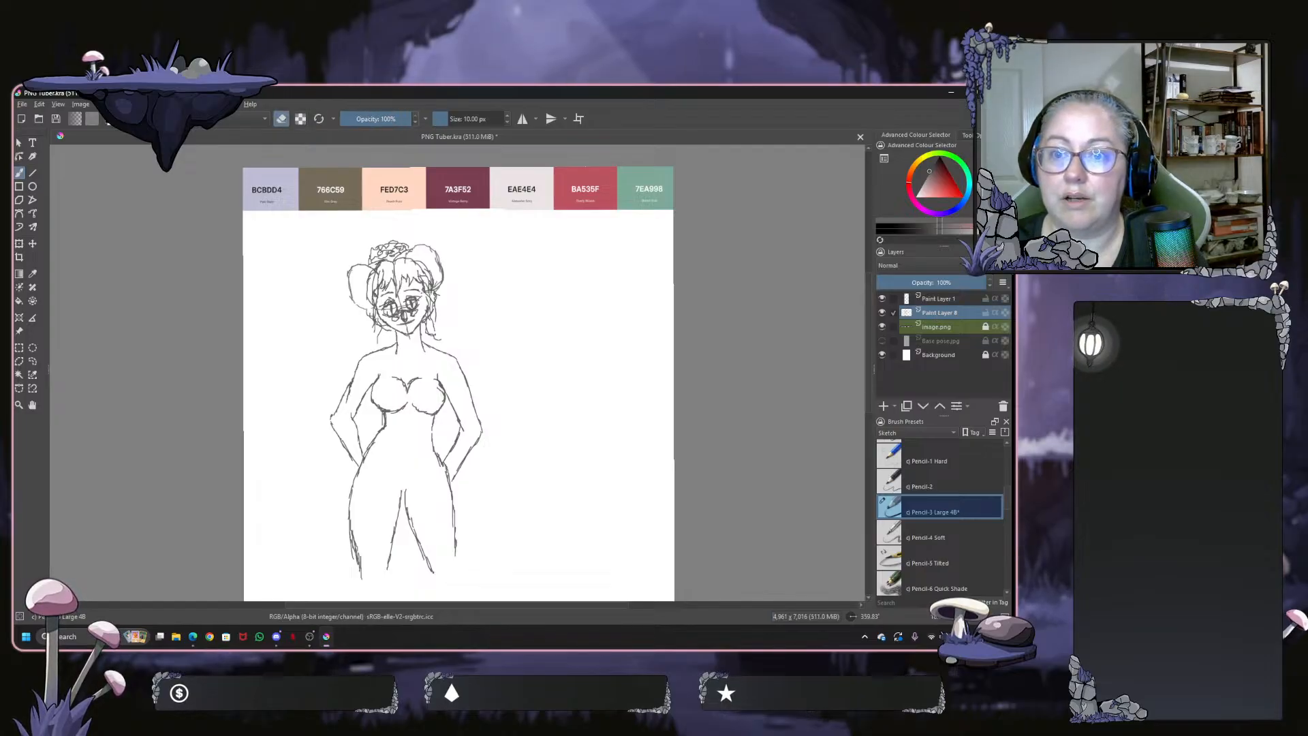
{"action": "left_click", "coordinate": [462, 120]}
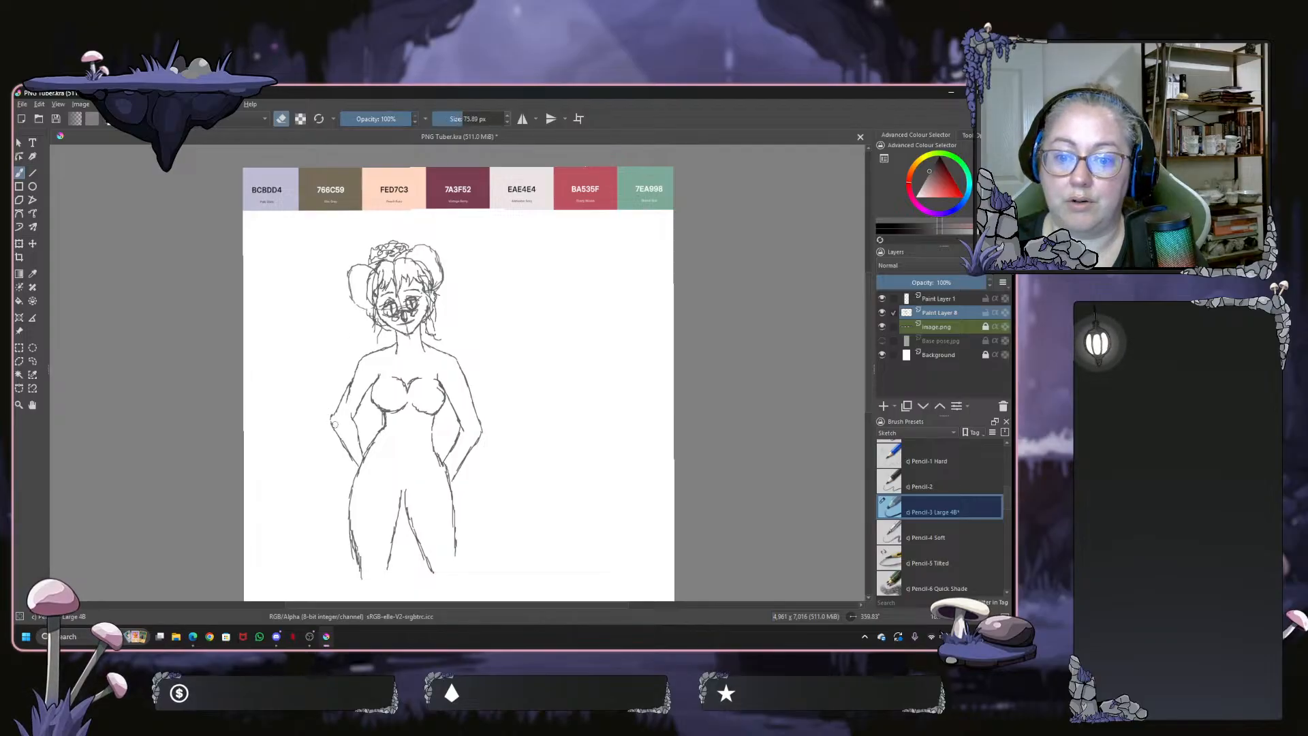
{"action": "scroll", "coordinate": [342, 399], "scroll_direction": "up", "scroll_amount": 4}
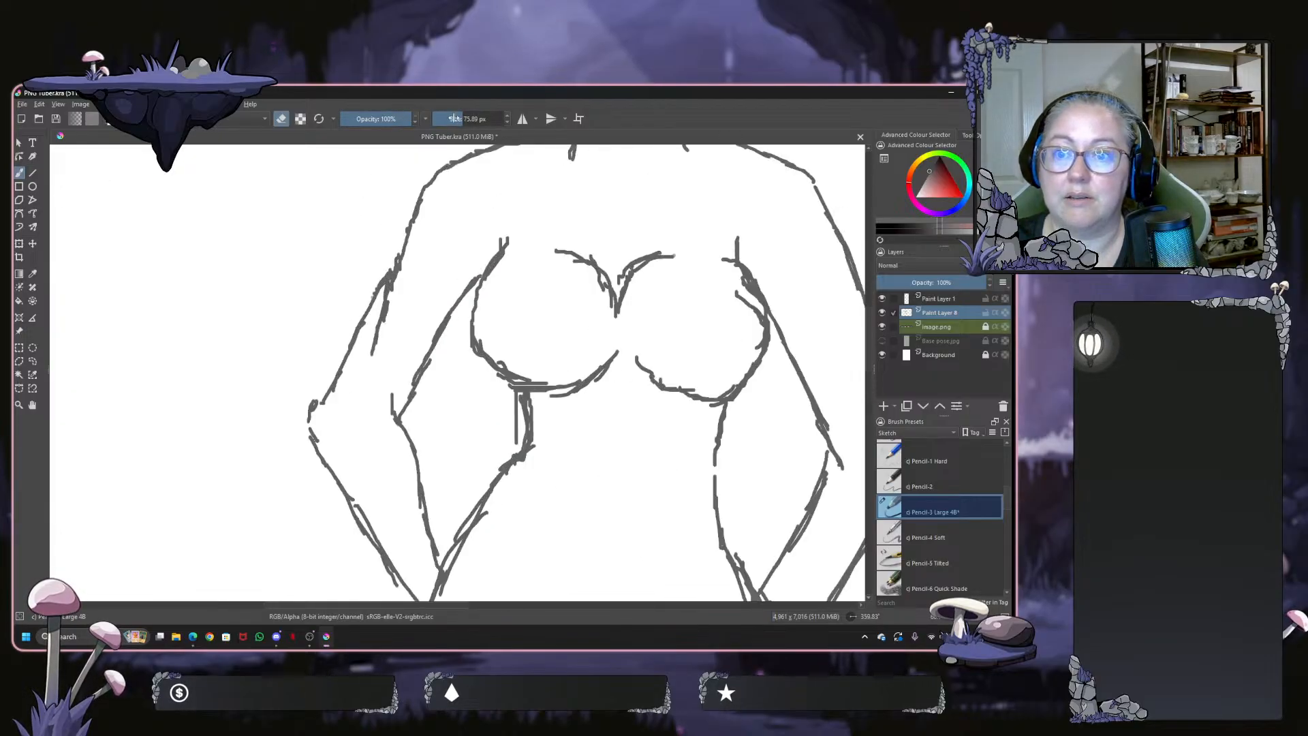
{"action": "mouse_move", "coordinate": [466, 119]}
{"action": "left_mouse_down"}
{"action": "mouse_move", "coordinate": [437, 118]}
{"action": "mouse_move", "coordinate": [451, 119]}
{"action": "left_mouse_up"}
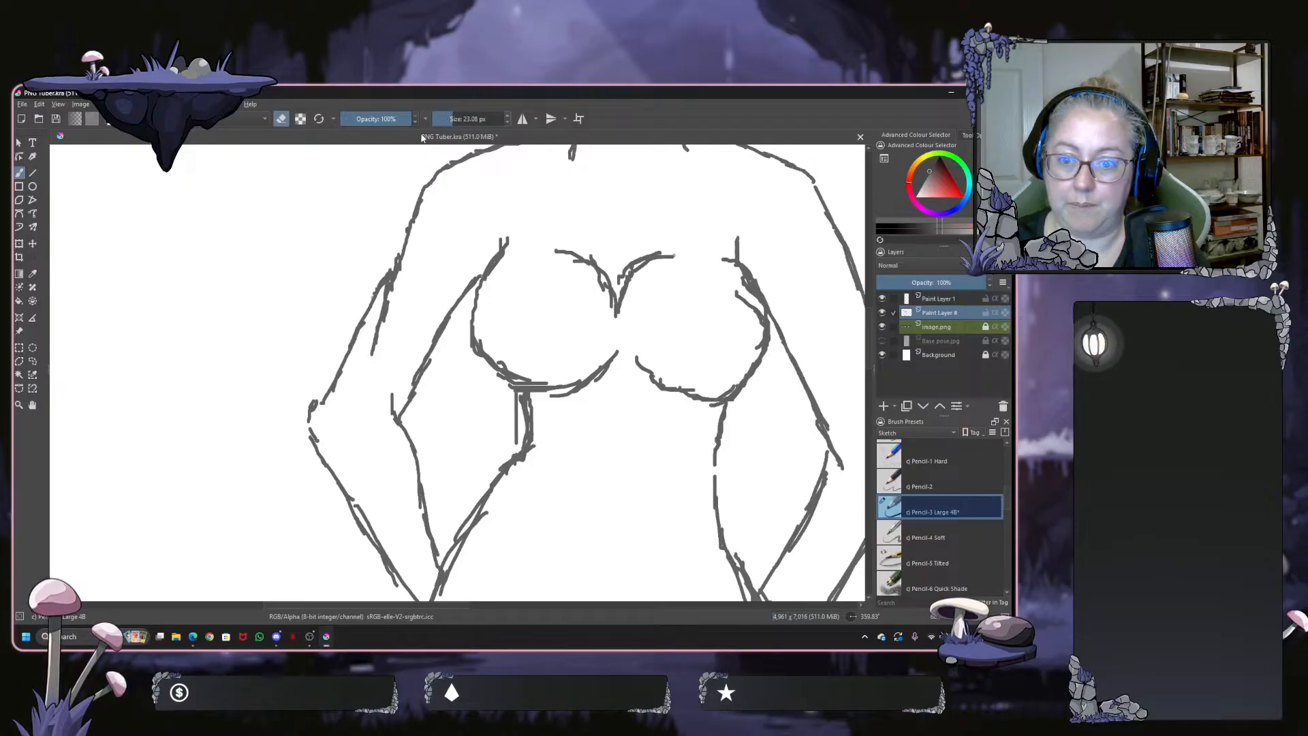
Erase the outer upper-arm line between shoulder and elbow on the hand-on-hip arm, including the leftover specks
{"action": "mouse_move", "coordinate": [330, 393]}
{"action": "left_mouse_down"}
{"action": "mouse_move", "coordinate": [358, 336]}
{"action": "mouse_move", "coordinate": [330, 387]}
{"action": "mouse_move", "coordinate": [375, 282]}
{"action": "mouse_move", "coordinate": [368, 353]}
{"action": "mouse_move", "coordinate": [380, 352]}
{"action": "mouse_move", "coordinate": [397, 262]}
{"action": "mouse_move", "coordinate": [379, 330]}
{"action": "left_mouse_up"}
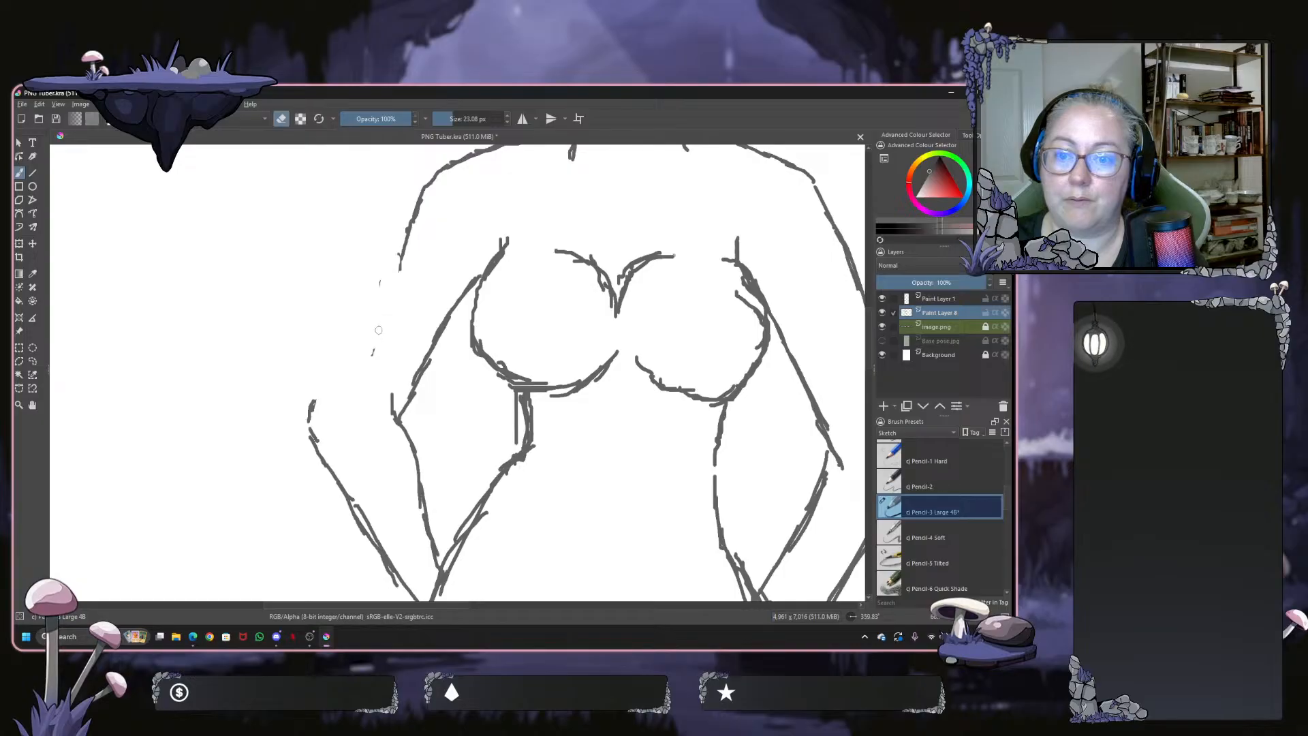
{"action": "left_click_drag", "start_coordinate": [400, 258], "coordinate": [419, 196]}
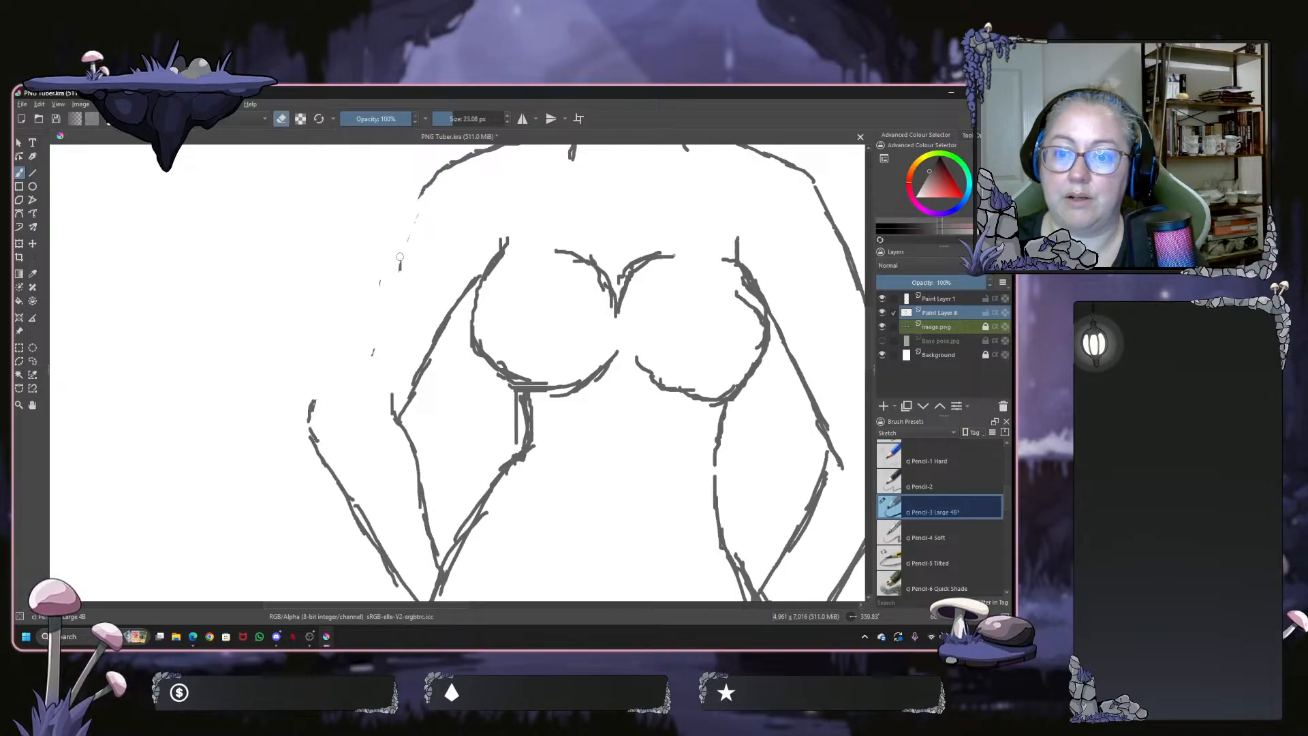
{"action": "mouse_move", "coordinate": [403, 273]}
{"action": "left_mouse_down"}
{"action": "mouse_move", "coordinate": [395, 266]}
{"action": "mouse_move", "coordinate": [399, 305]}
{"action": "left_mouse_up"}
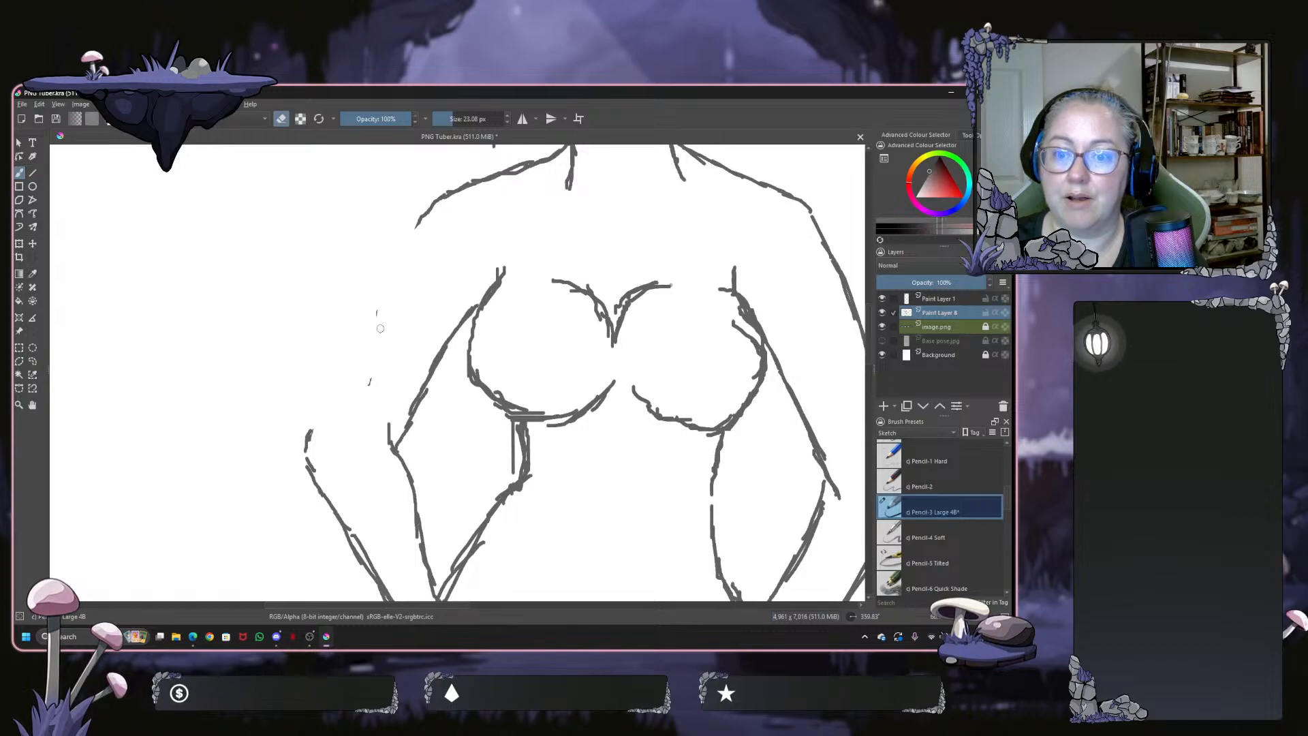
{"action": "left_click_drag", "start_coordinate": [374, 309], "coordinate": [369, 387]}
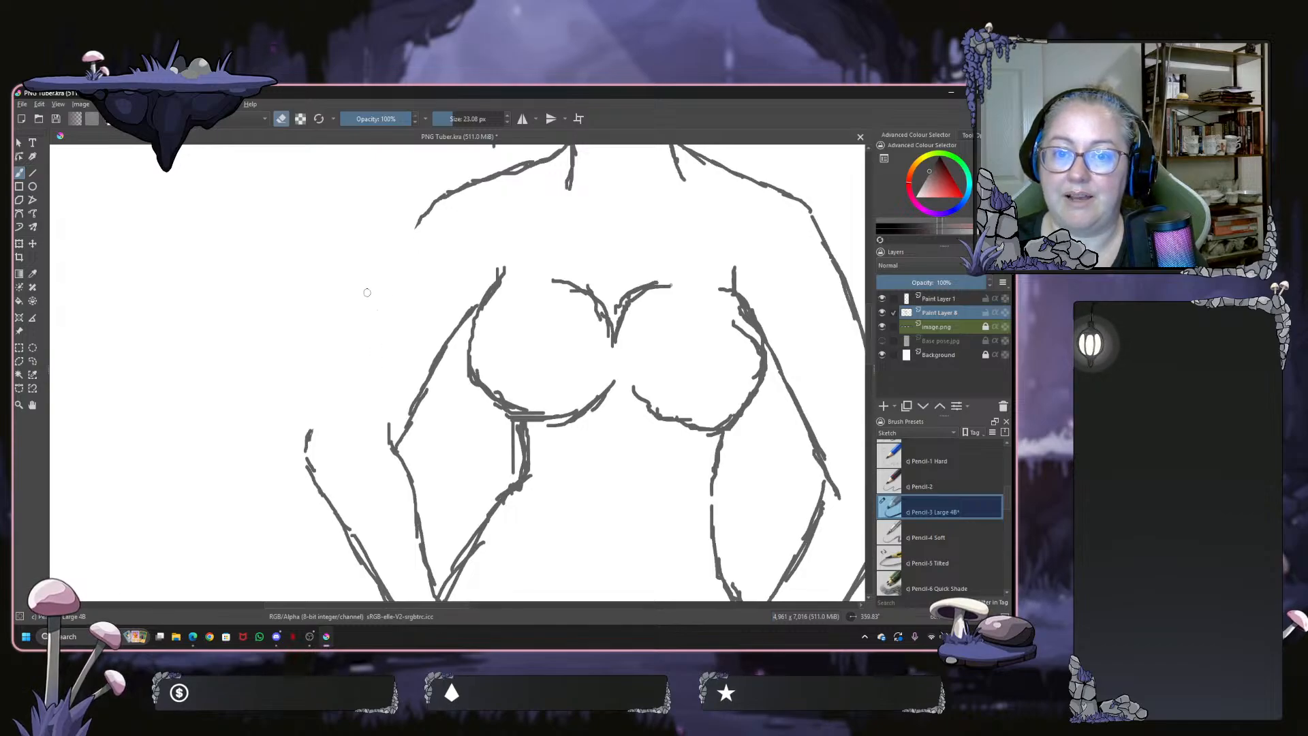
Switch the pencil from erasing to drawing at about 8.55 px and redraw the outer upper-arm line between shoulder and elbow on the figure's right arm
{"action": "left_click", "coordinate": [282, 123]}
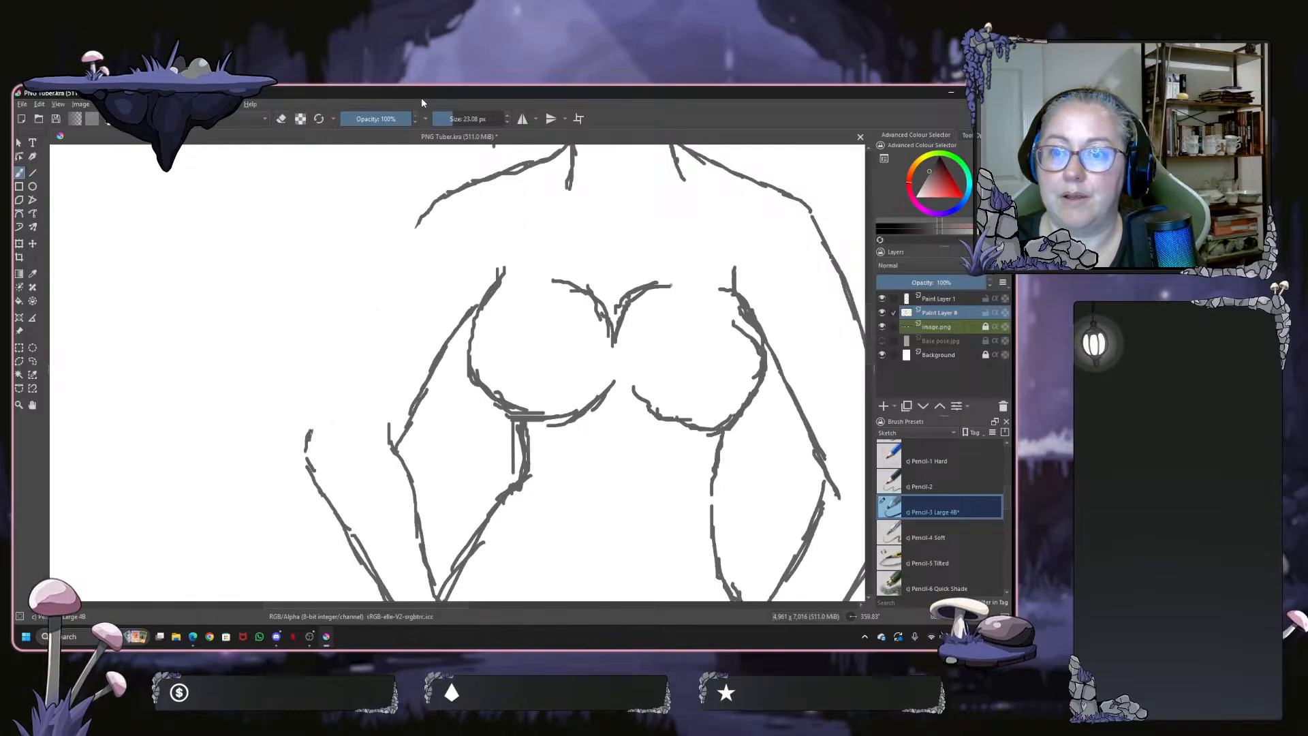
{"action": "left_click_drag", "start_coordinate": [450, 121], "coordinate": [426, 122]}
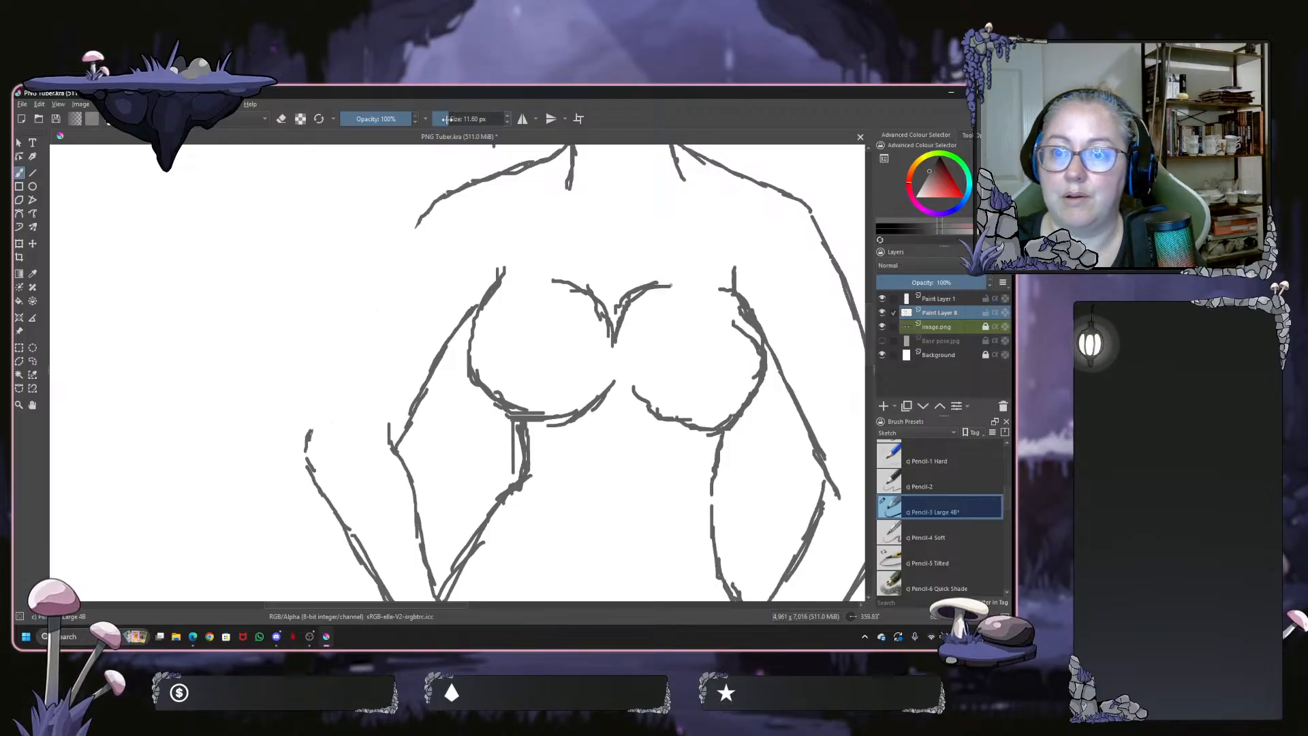
{"action": "left_click", "coordinate": [447, 118]}
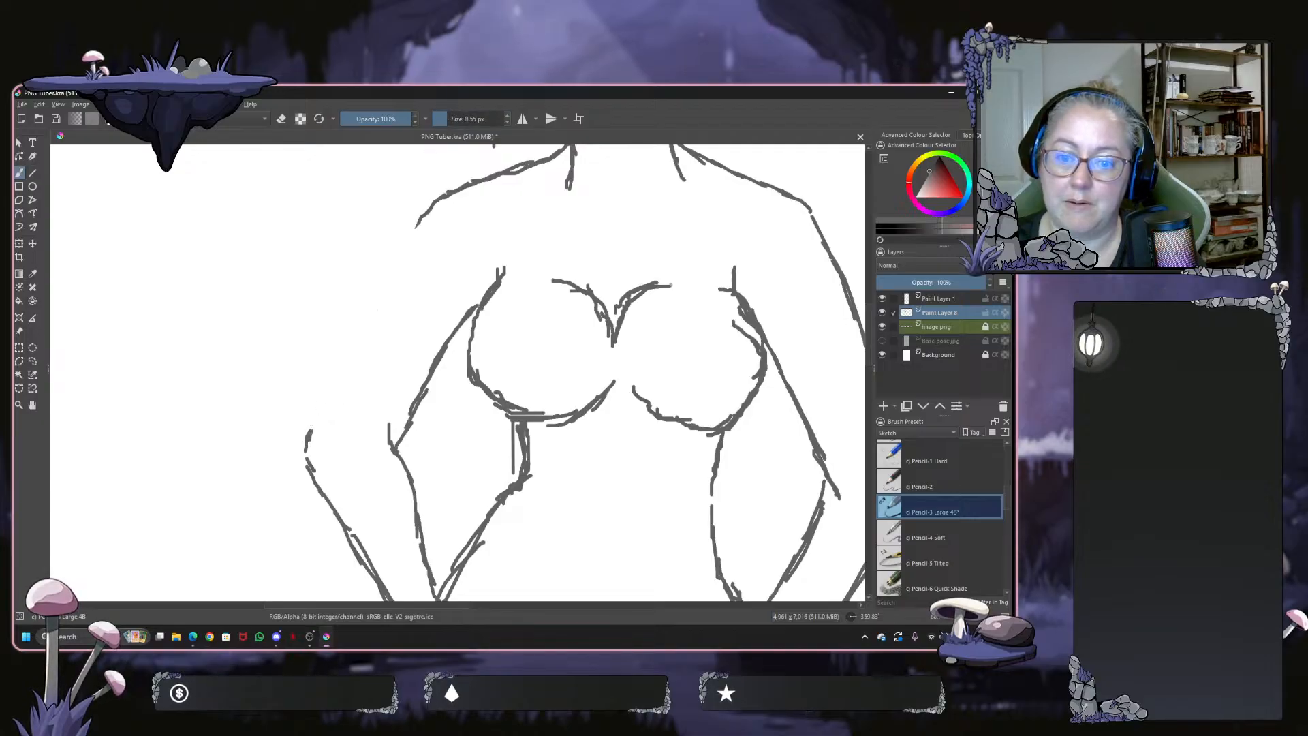
{"action": "left_click_drag", "start_coordinate": [310, 428], "coordinate": [436, 197]}
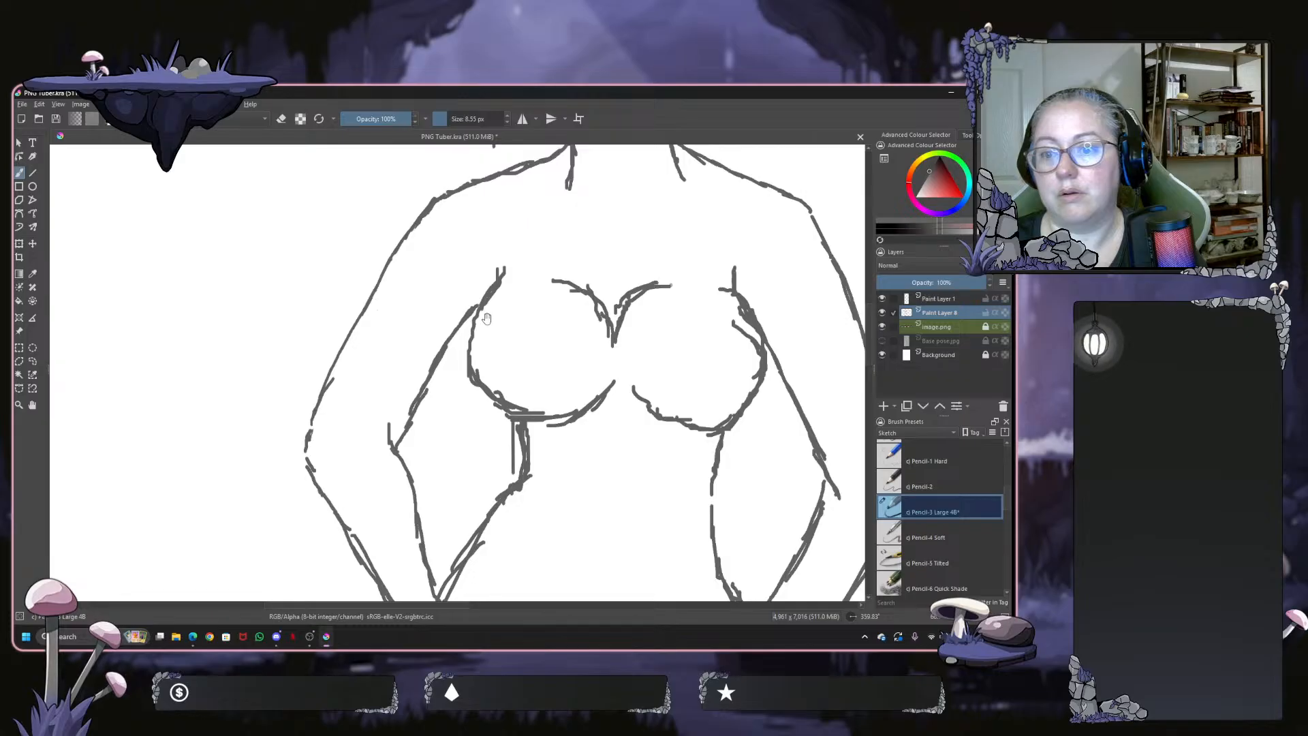
Select the chest outlines with a freehand outline, enlarge them slightly in width and height with the Transform tool, and clear the selection
{"action": "scroll", "coordinate": [486, 319], "scroll_direction": "down", "scroll_amount": 5}
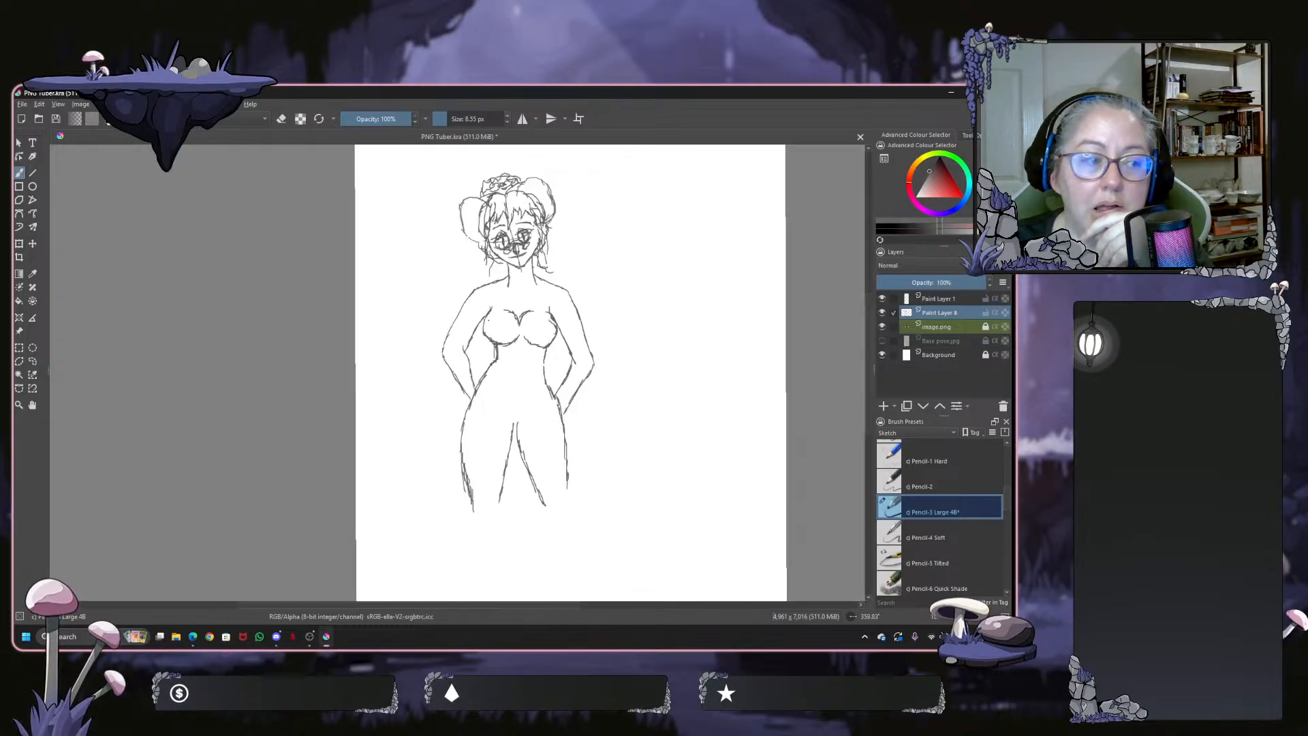
{"action": "scroll", "coordinate": [518, 321], "scroll_direction": "up", "scroll_amount": 2}
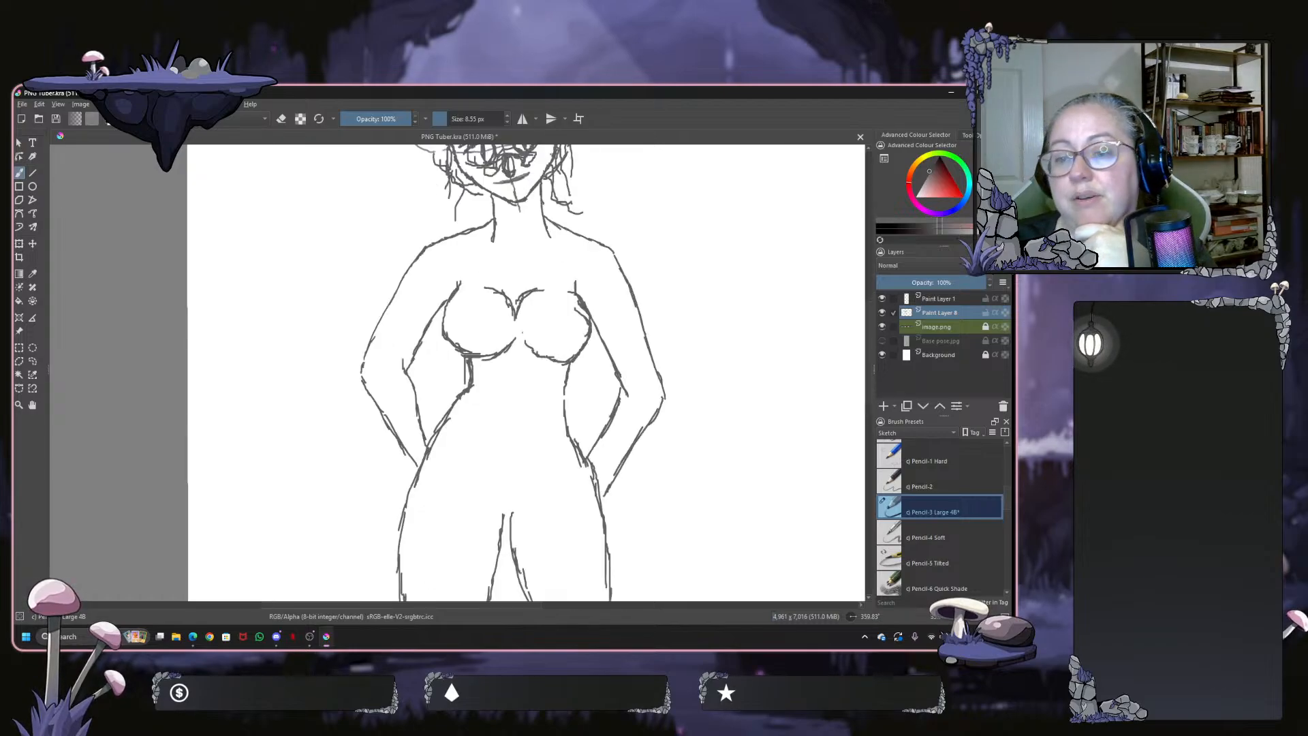
{"action": "left_click", "coordinate": [31, 362]}
{"action": "mouse_move", "coordinate": [451, 282]}
{"action": "left_mouse_down"}
{"action": "mouse_move", "coordinate": [436, 344]}
{"action": "mouse_move", "coordinate": [455, 364]}
{"action": "mouse_move", "coordinate": [575, 377]}
{"action": "mouse_move", "coordinate": [601, 352]}
{"action": "mouse_move", "coordinate": [597, 300]}
{"action": "mouse_move", "coordinate": [559, 273]}
{"action": "mouse_move", "coordinate": [477, 267]}
{"action": "mouse_move", "coordinate": [444, 292]}
{"action": "left_mouse_up"}
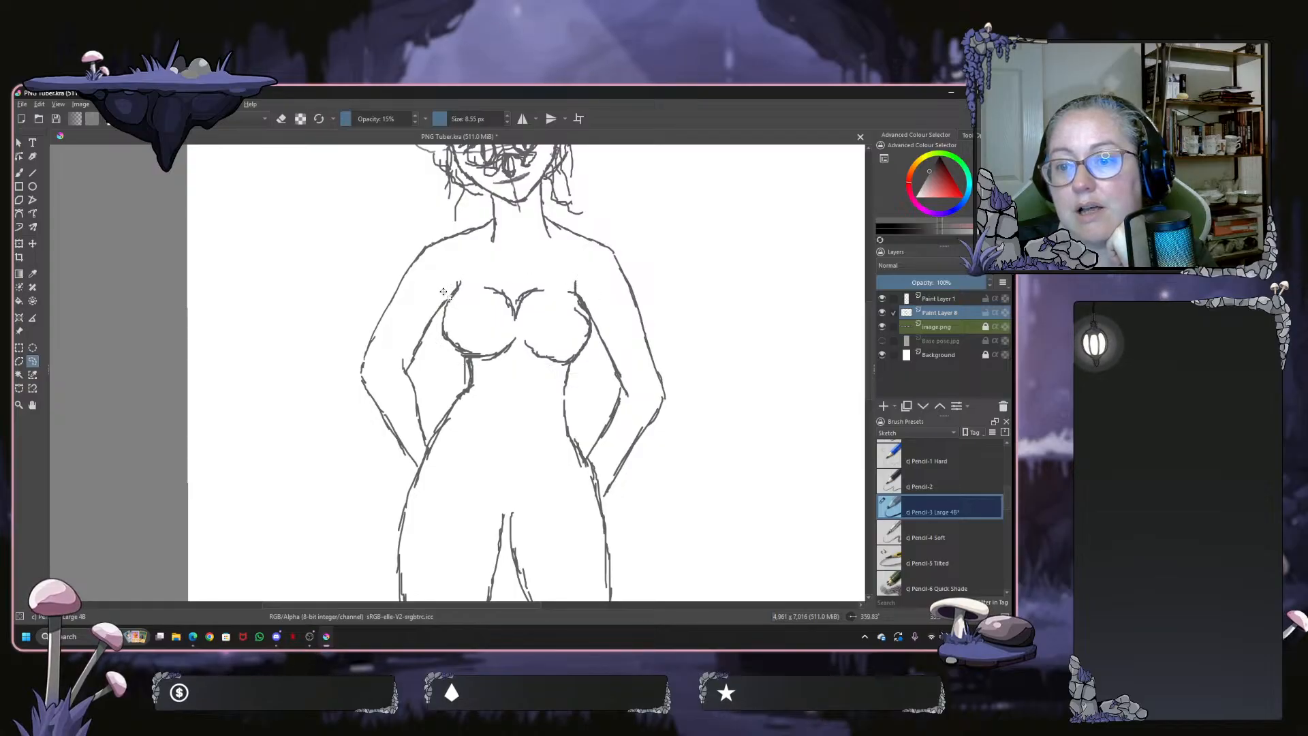
{"action": "left_click", "coordinate": [19, 244]}
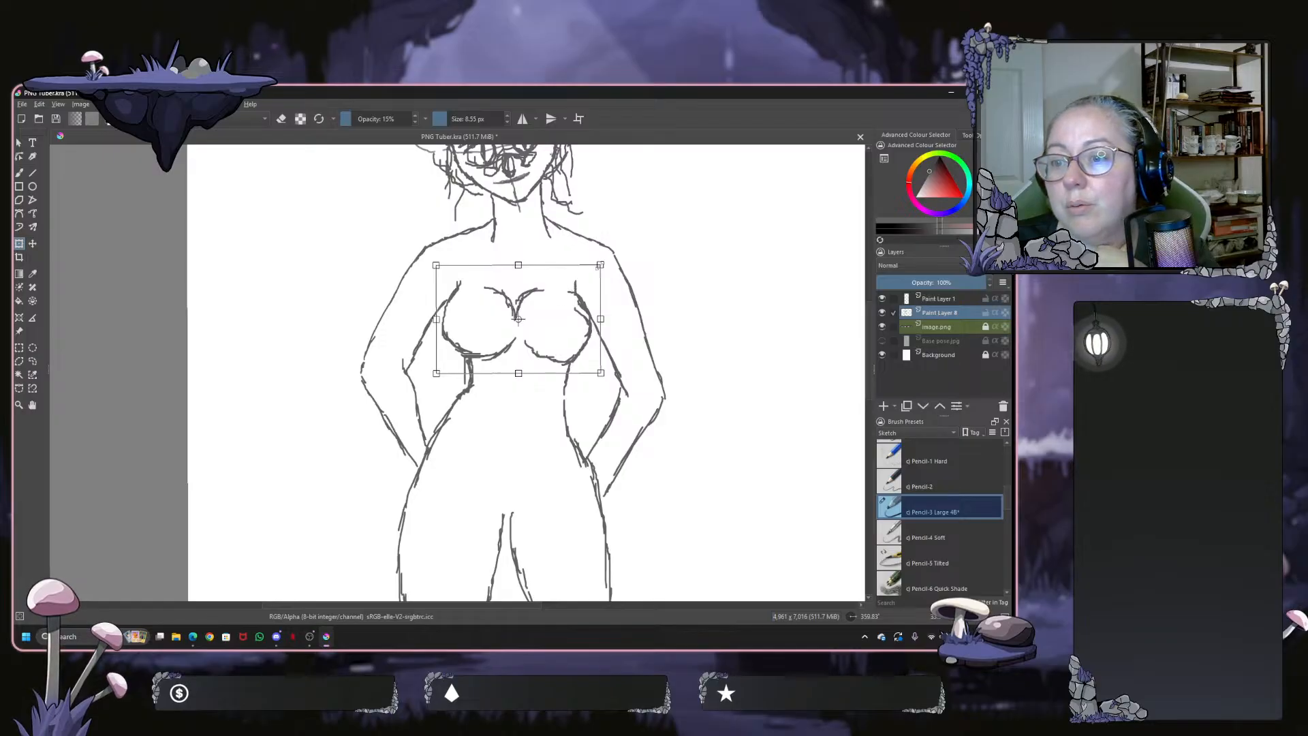
{"action": "left_click_drag", "start_coordinate": [600, 265], "coordinate": [616, 256]}
{"action": "left_click_drag", "start_coordinate": [564, 293], "coordinate": [559, 291]}
{"action": "left_click_drag", "start_coordinate": [559, 291], "coordinate": [556, 297]}
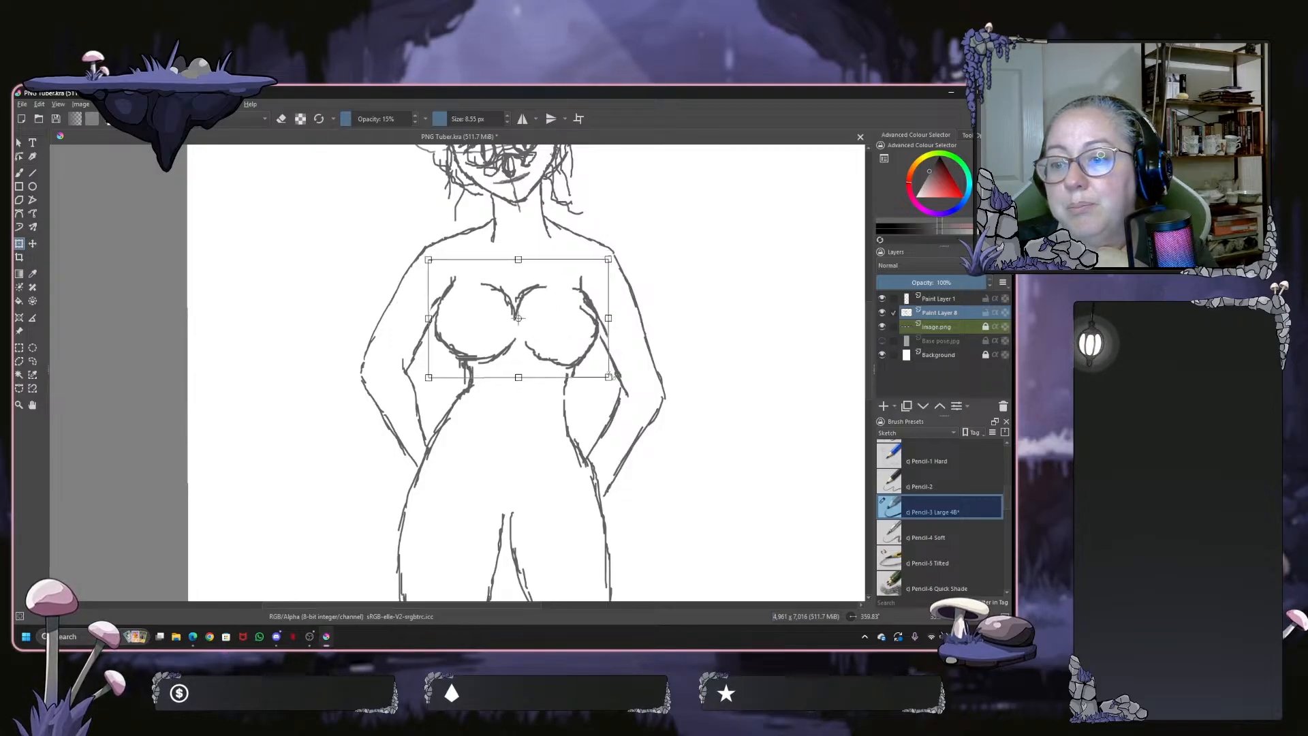
{"action": "left_click_drag", "start_coordinate": [609, 377], "coordinate": [615, 377]}
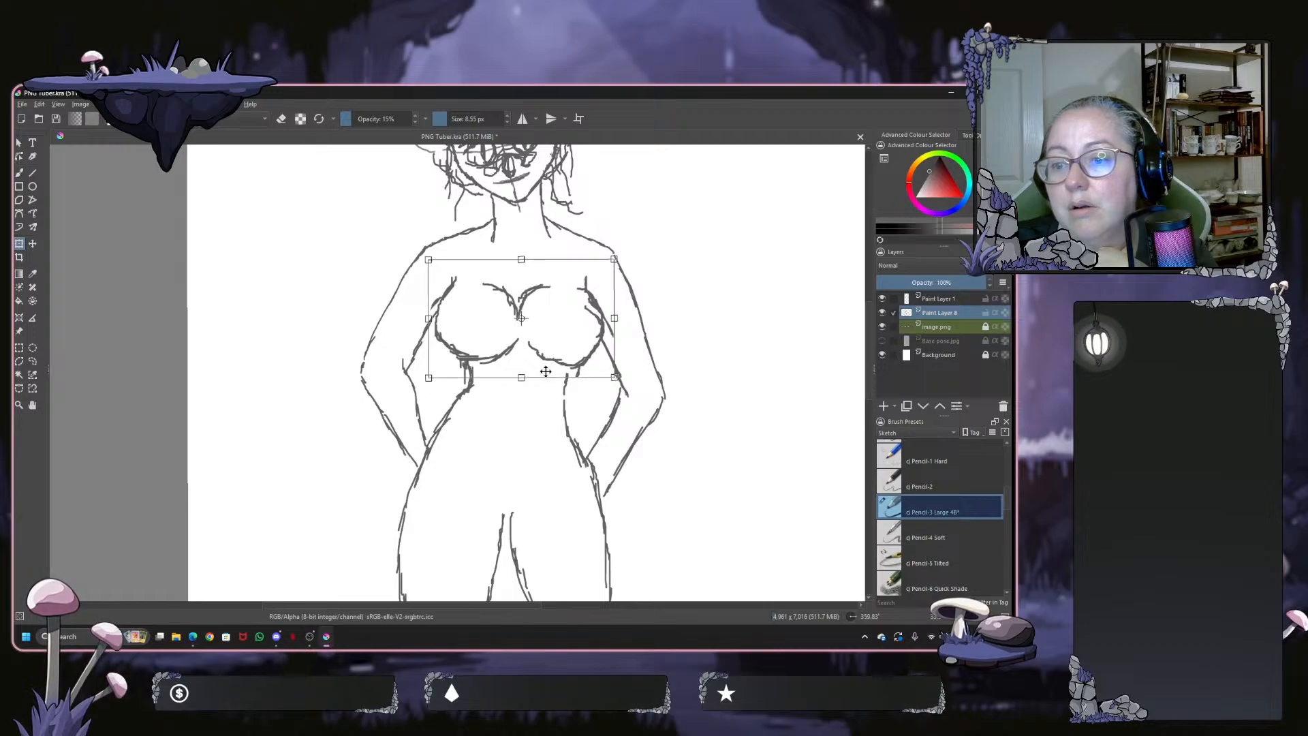
{"action": "left_click_drag", "start_coordinate": [523, 377], "coordinate": [522, 336]}
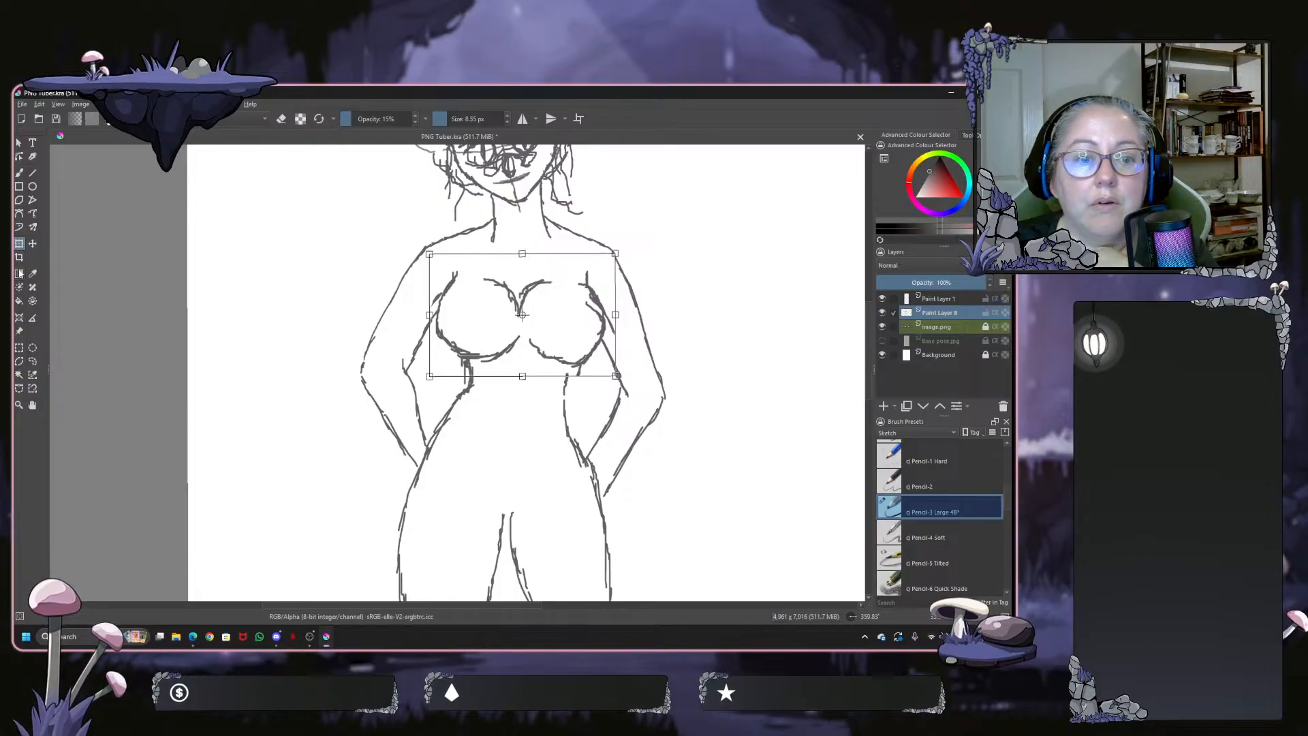
{"action": "left_click", "coordinate": [20, 174]}
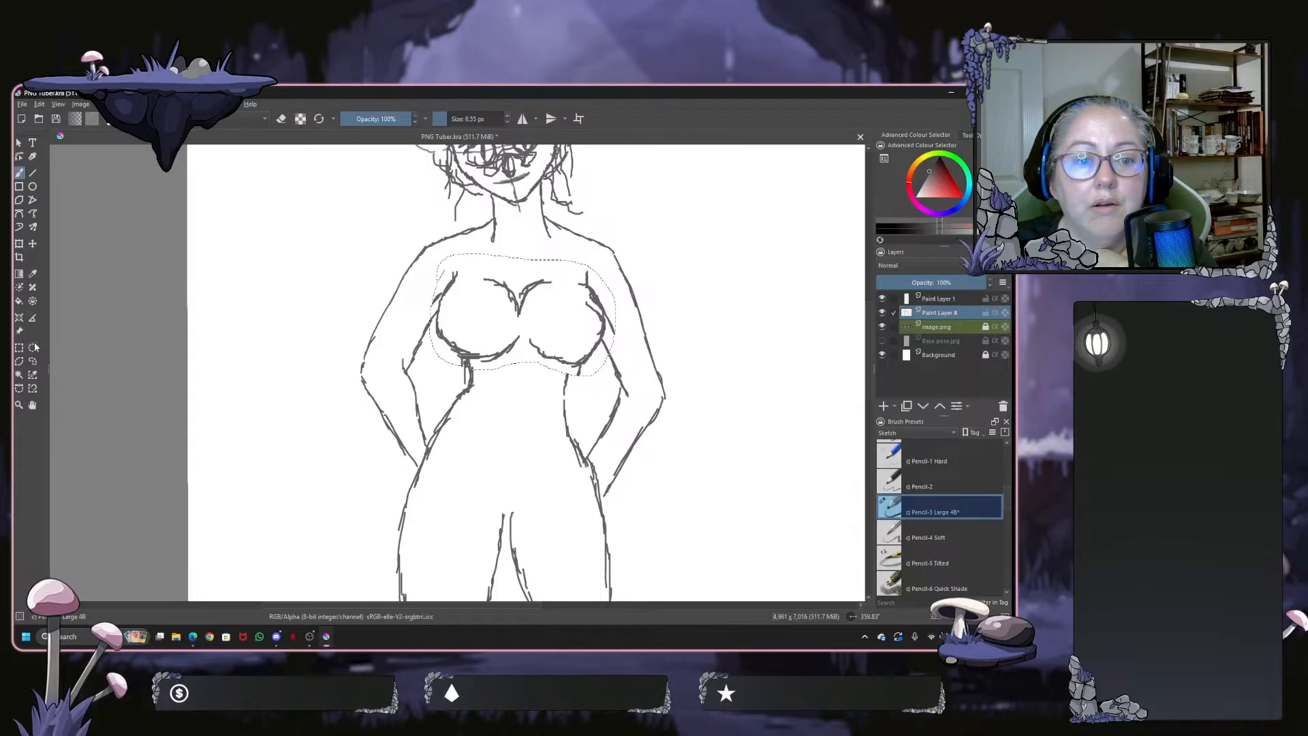
{"action": "left_click", "coordinate": [33, 361]}
{"action": "left_click", "coordinate": [277, 264]}
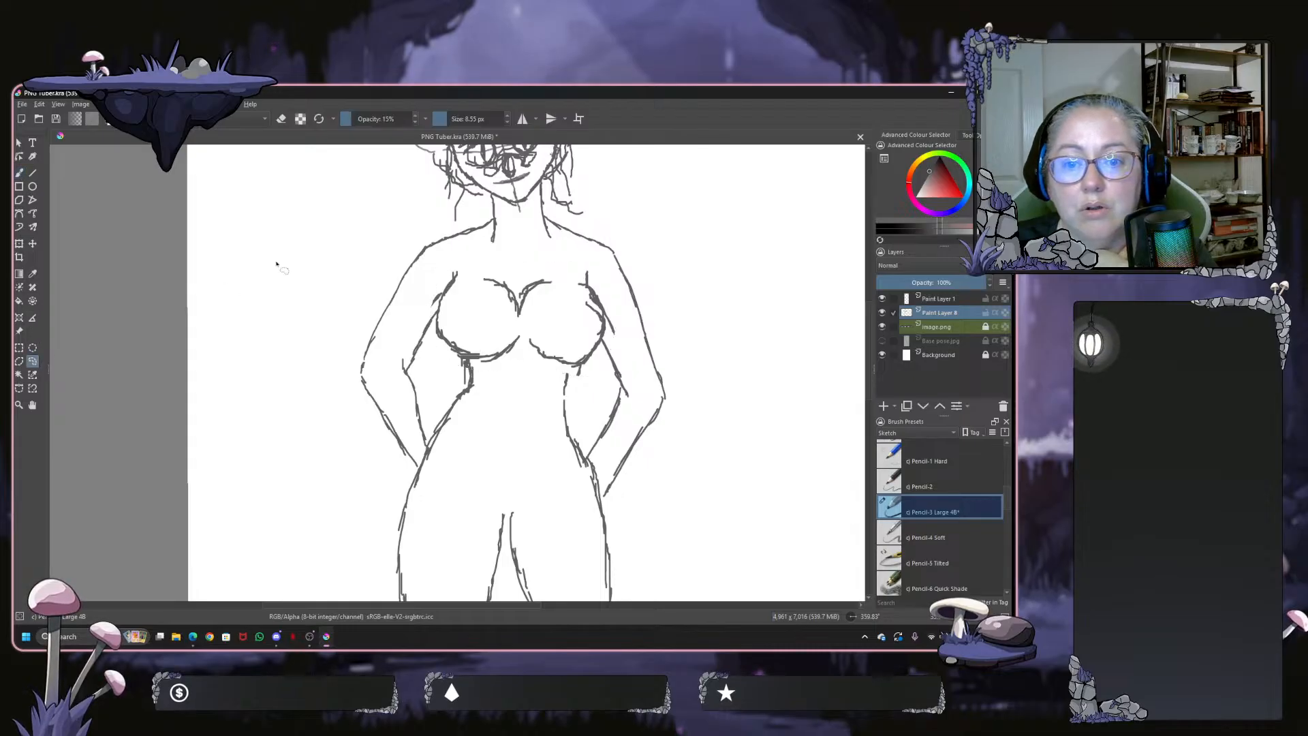
Draw two circles of similar size with the Ellipse tool over the chest outlines, redoing the second one slightly smaller
{"action": "left_click", "coordinate": [20, 173]}
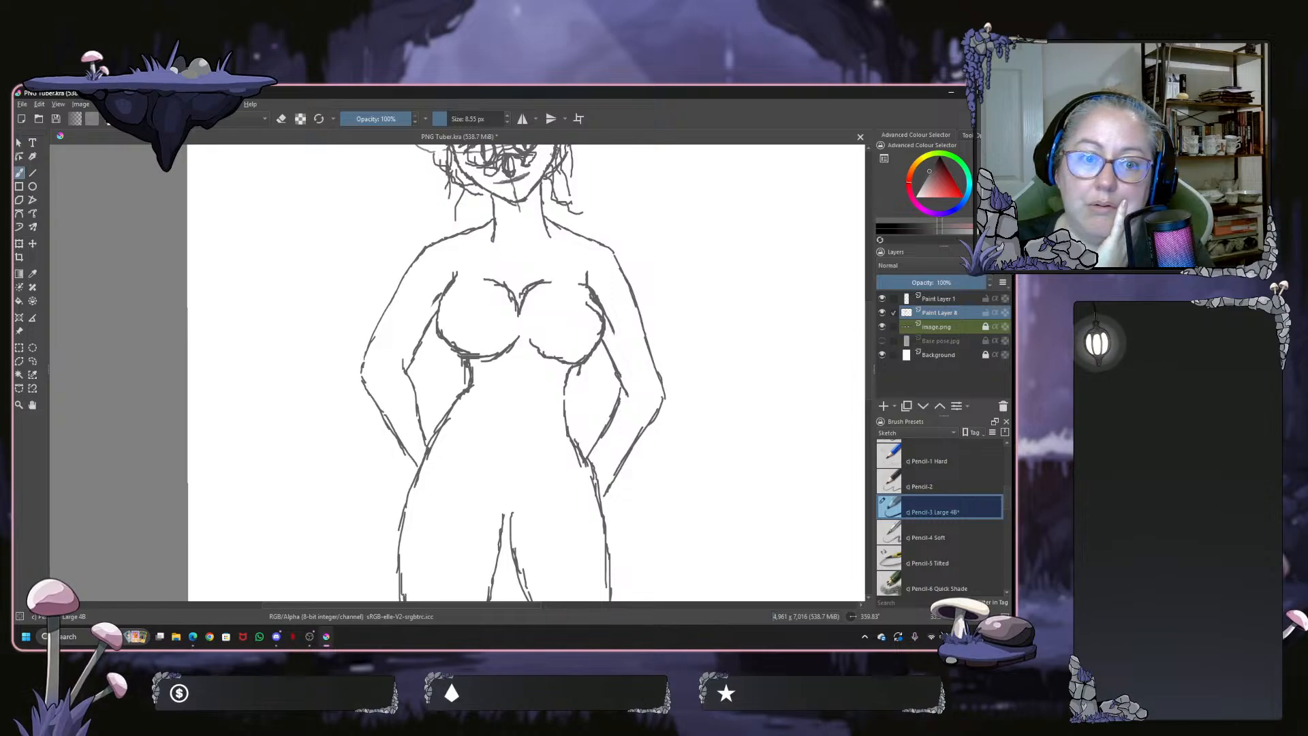
{"action": "left_click", "coordinate": [32, 186]}
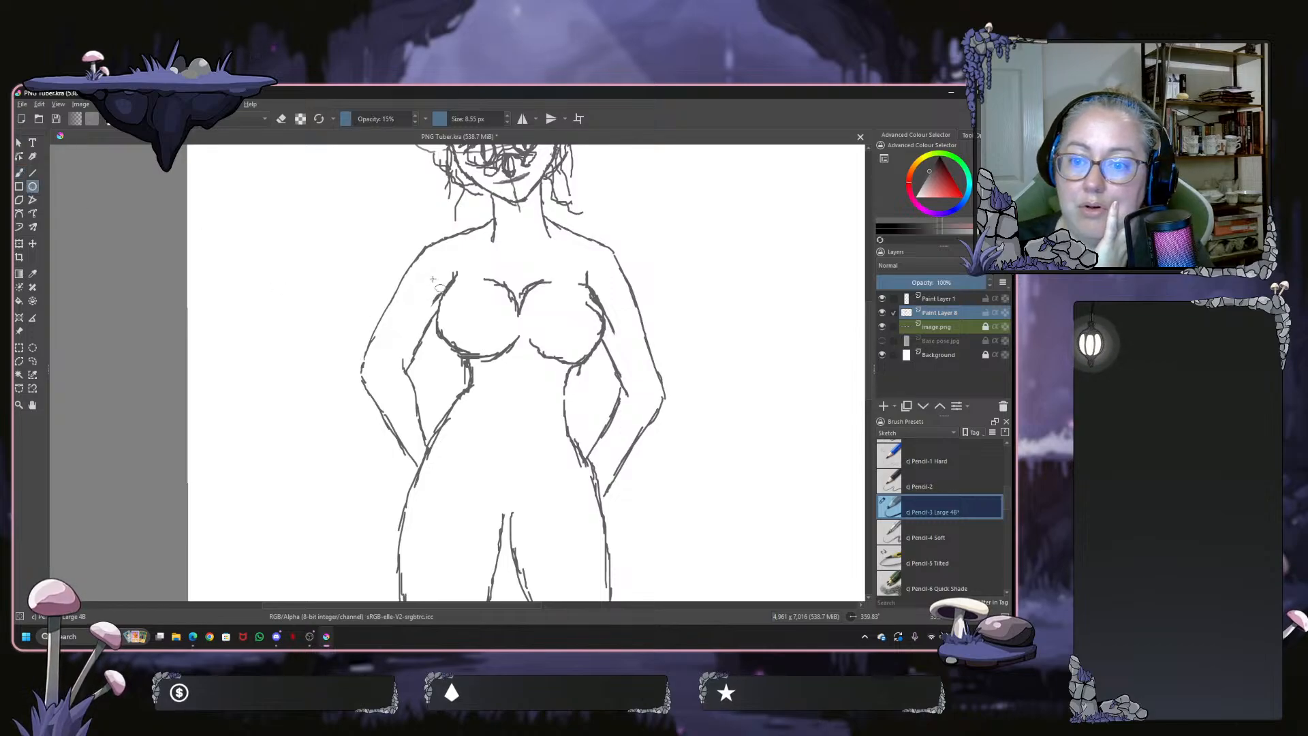
{"action": "left_click_drag", "start_coordinate": [434, 274], "coordinate": [523, 358]}
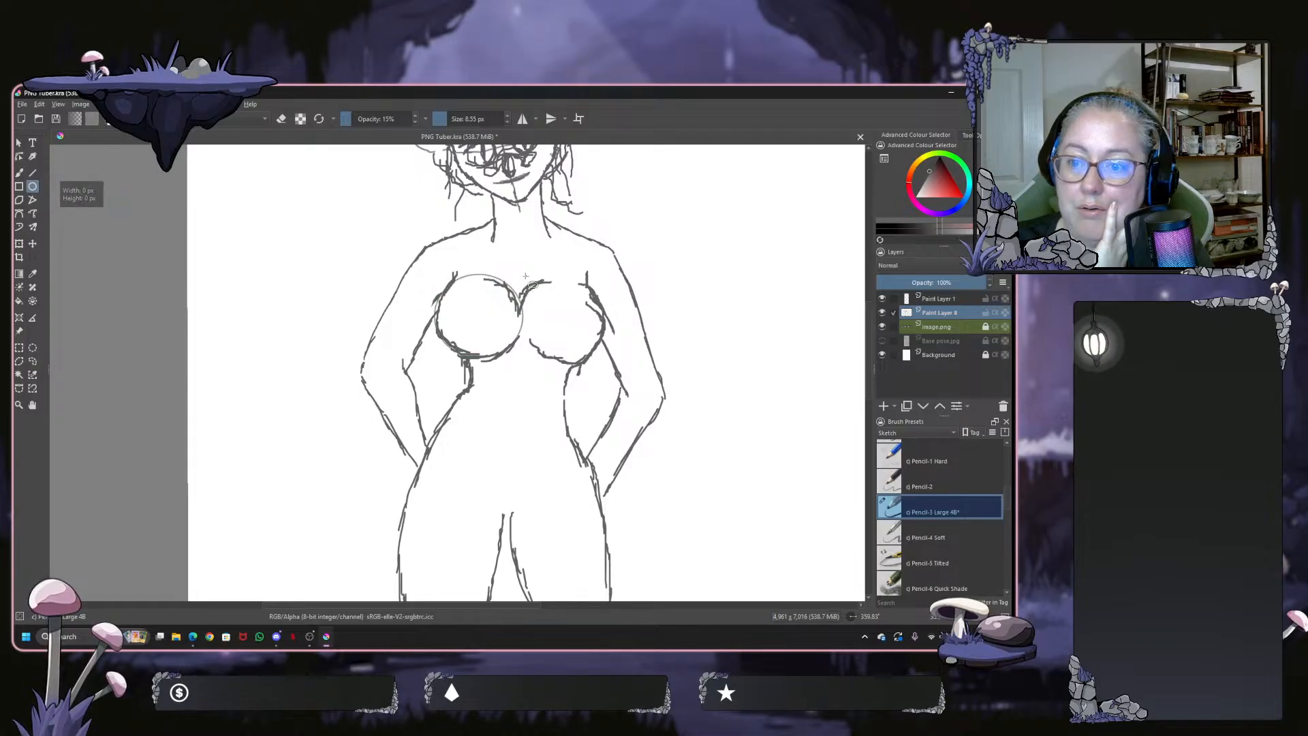
{"action": "left_click_drag", "start_coordinate": [526, 275], "coordinate": [612, 366]}
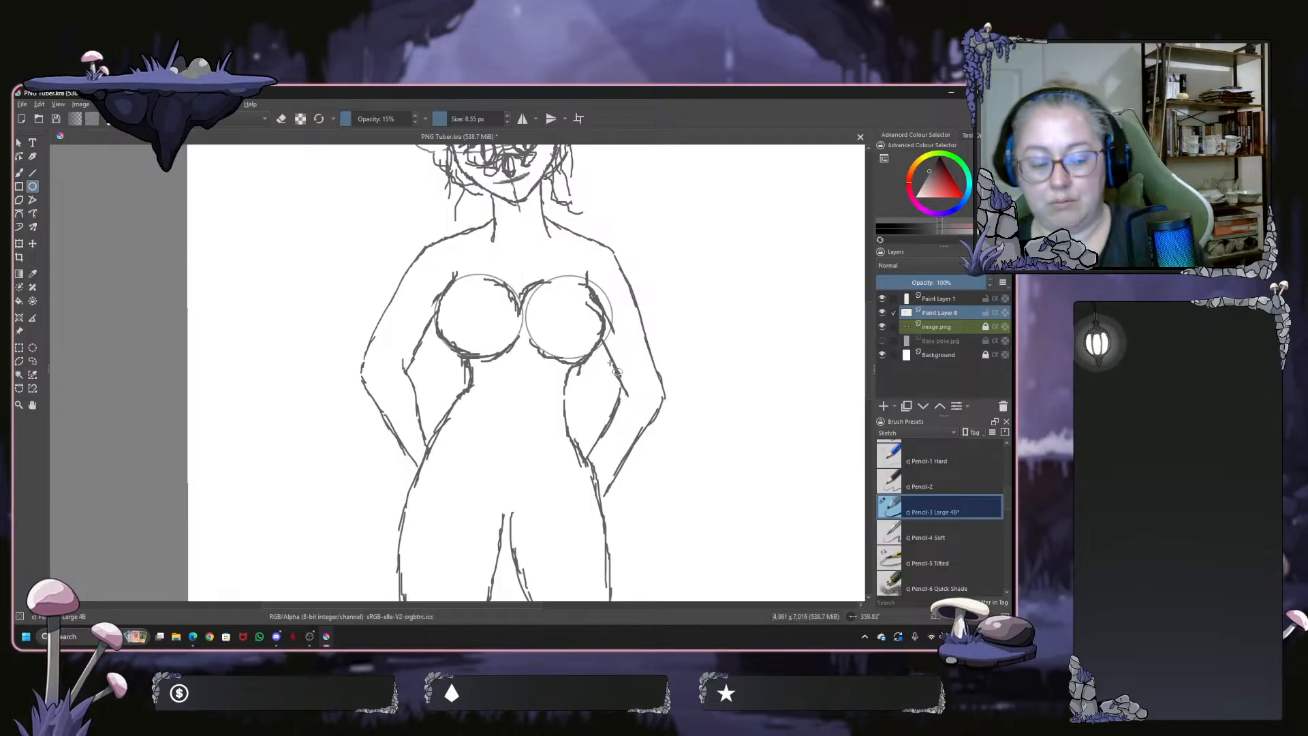
{"action": "key", "text": "ctrl+z"}
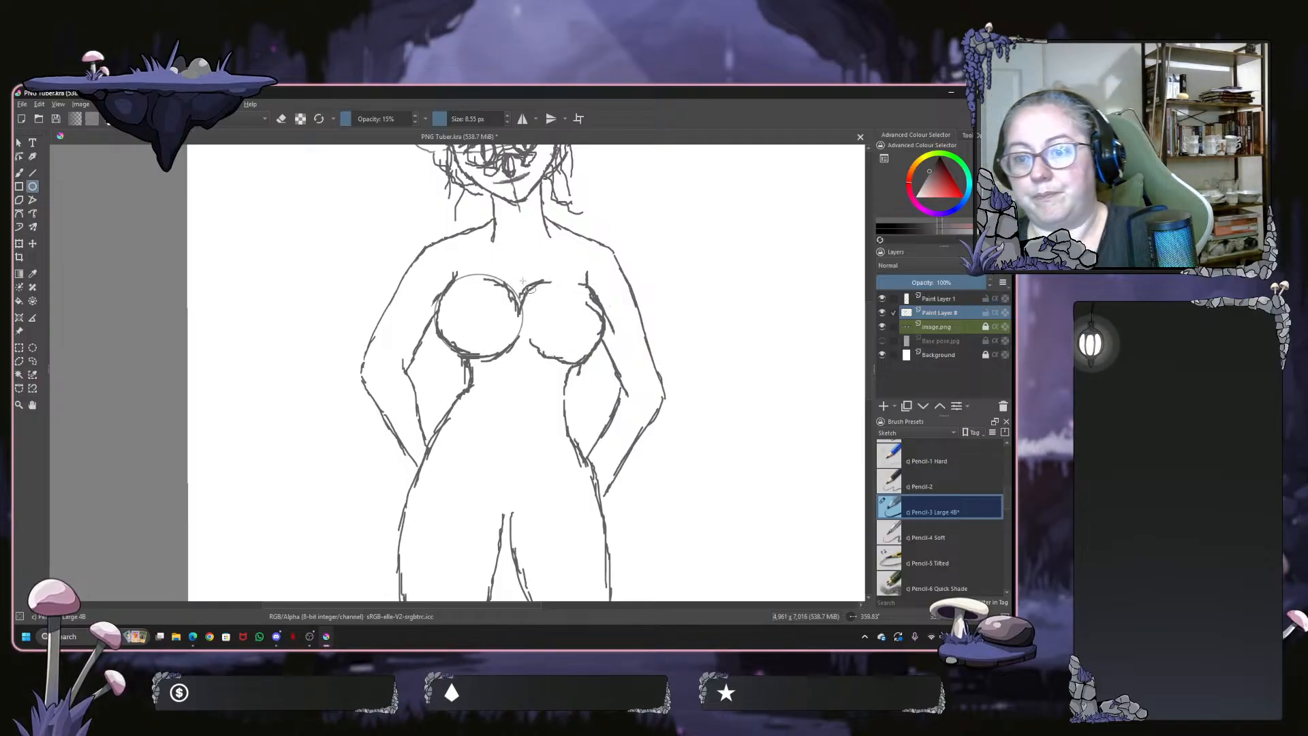
{"action": "left_click_drag", "start_coordinate": [522, 278], "coordinate": [605, 362]}
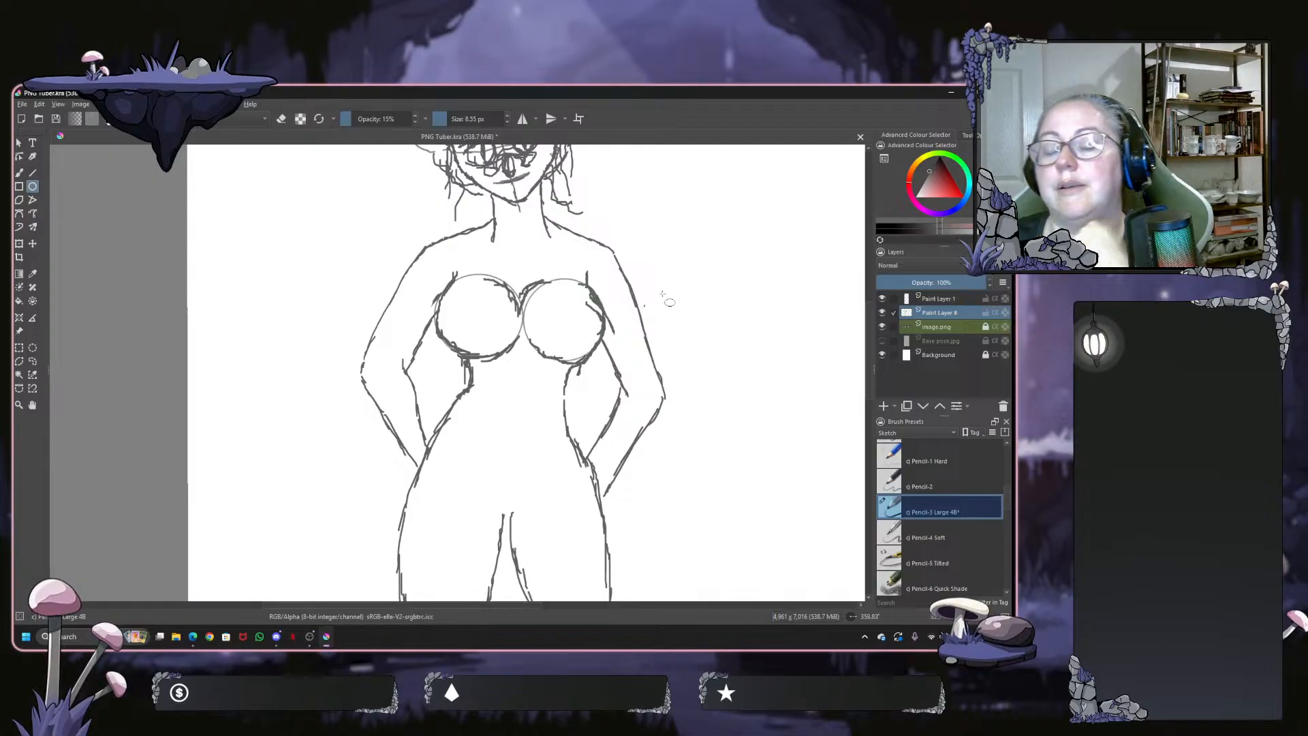
Compare the sketch by toggling the visibility of Paint Layer 8 and the Base pose.jpg layer, and review the whole figure
{"action": "left_click", "coordinate": [882, 314]}
{"action": "left_click", "coordinate": [881, 313]}
{"action": "left_click", "coordinate": [881, 314]}
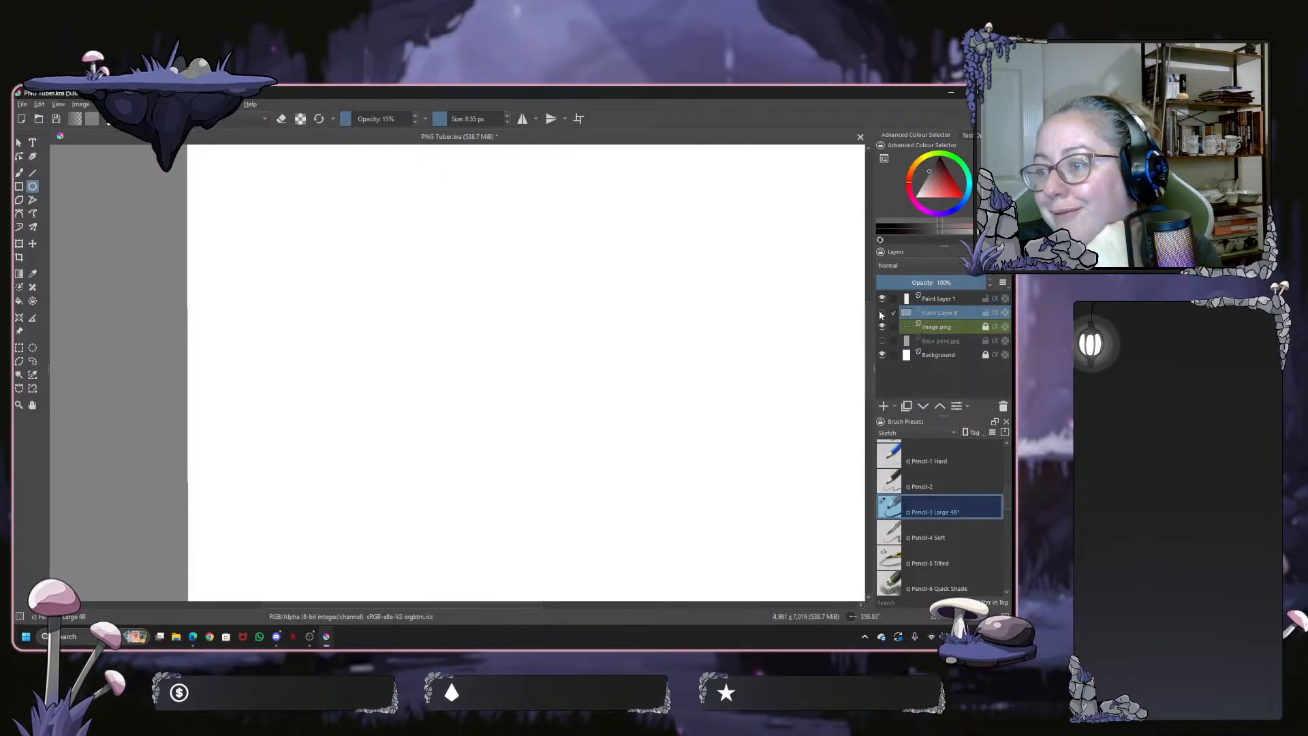
{"action": "left_click", "coordinate": [881, 313]}
{"action": "left_click", "coordinate": [882, 341]}
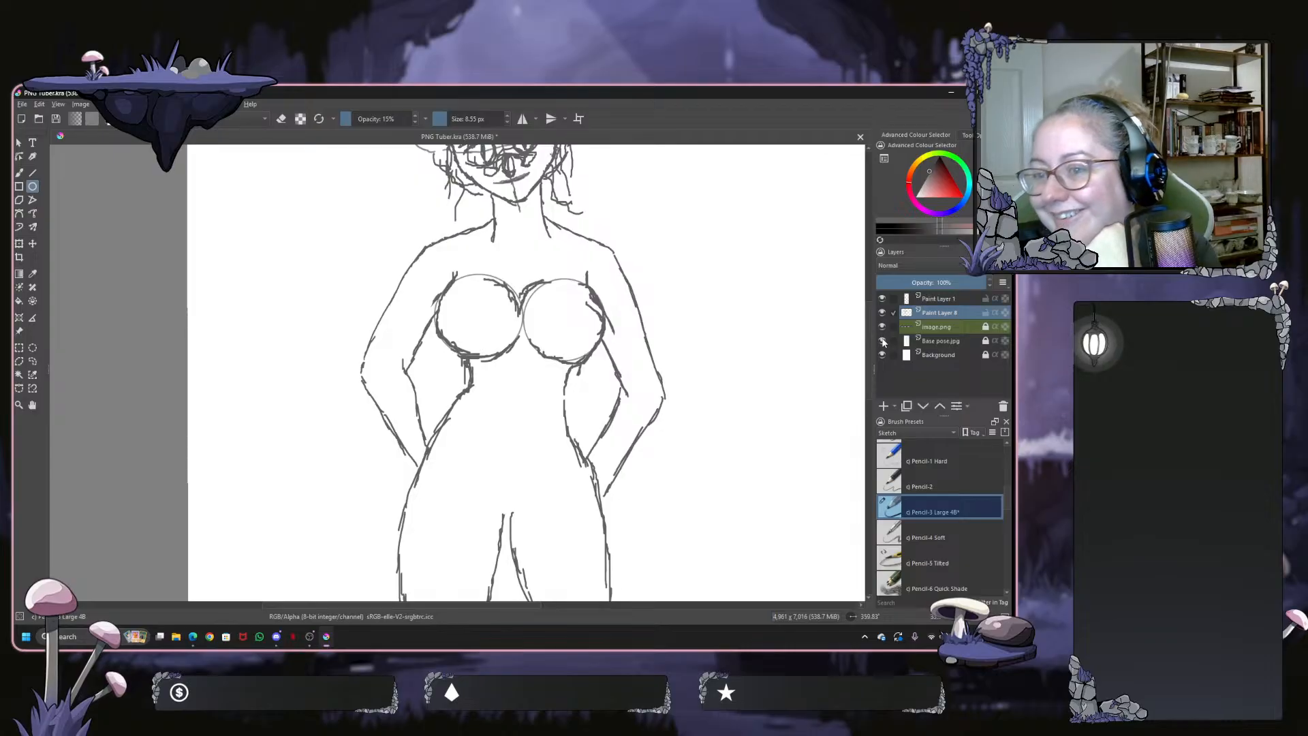
{"action": "left_click", "coordinate": [882, 340]}
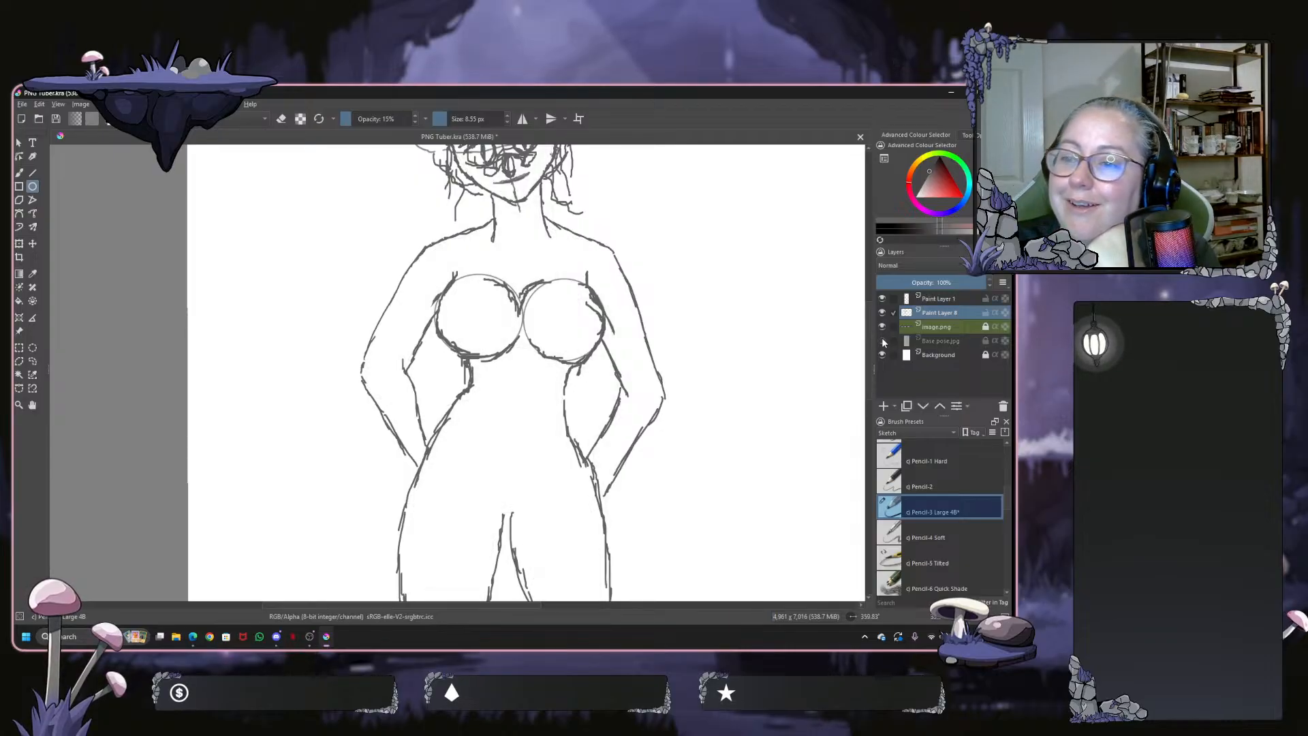
{"action": "scroll", "coordinate": [677, 345], "scroll_direction": "down", "scroll_amount": 2}
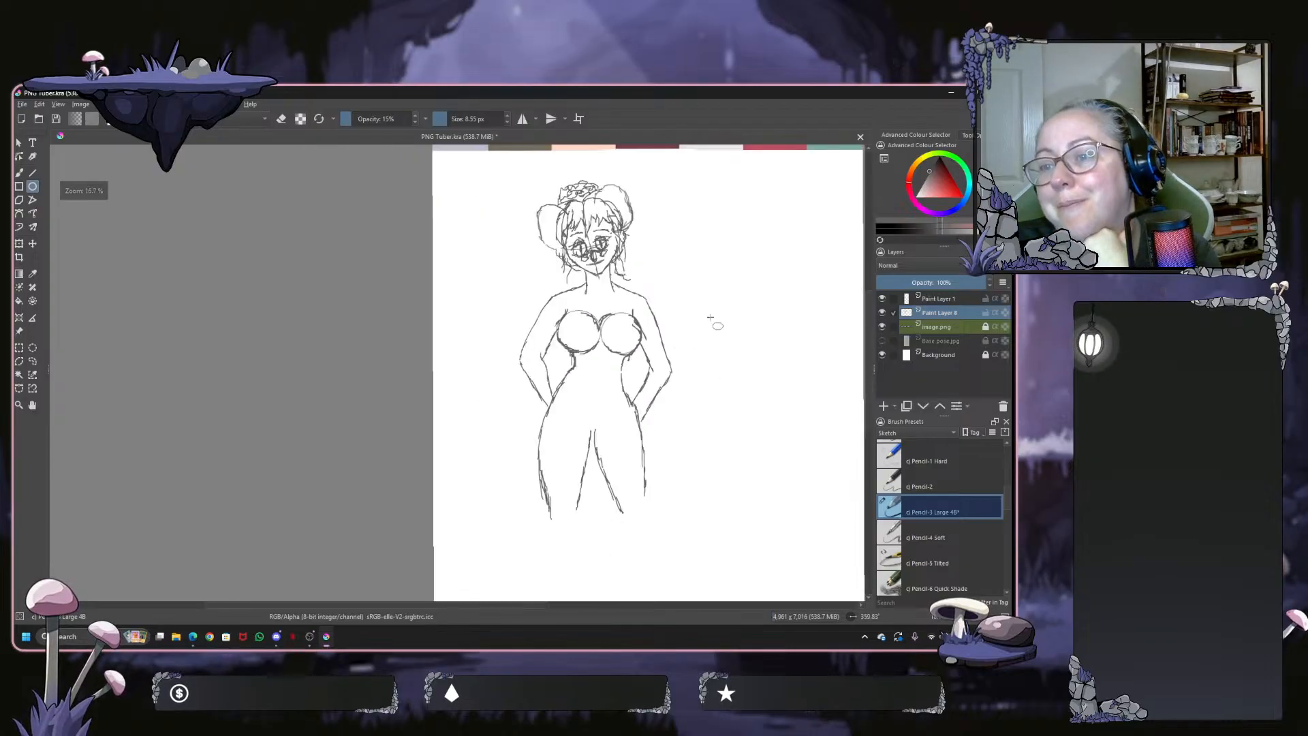
{"action": "right_click", "coordinate": [605, 335]}
{"action": "left_click", "coordinate": [749, 298]}
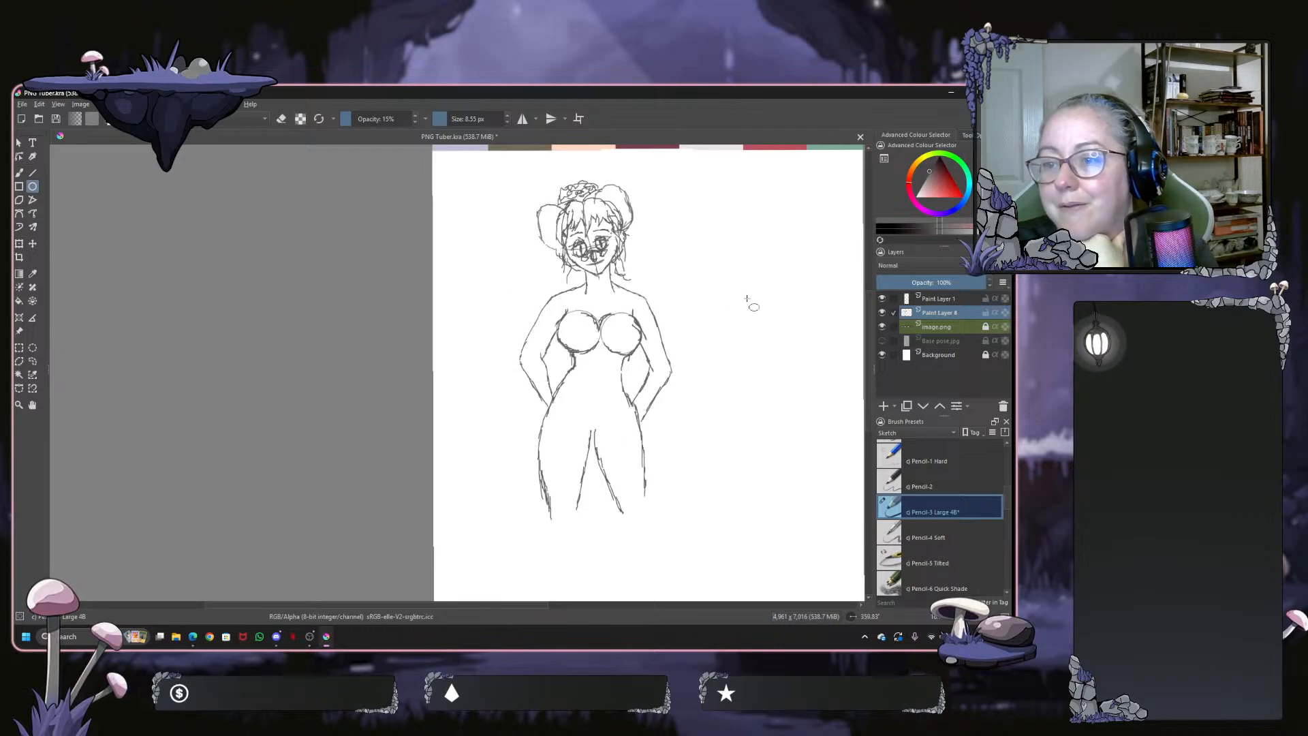
{"action": "left_click_drag", "start_coordinate": [748, 298], "coordinate": [686, 339]}
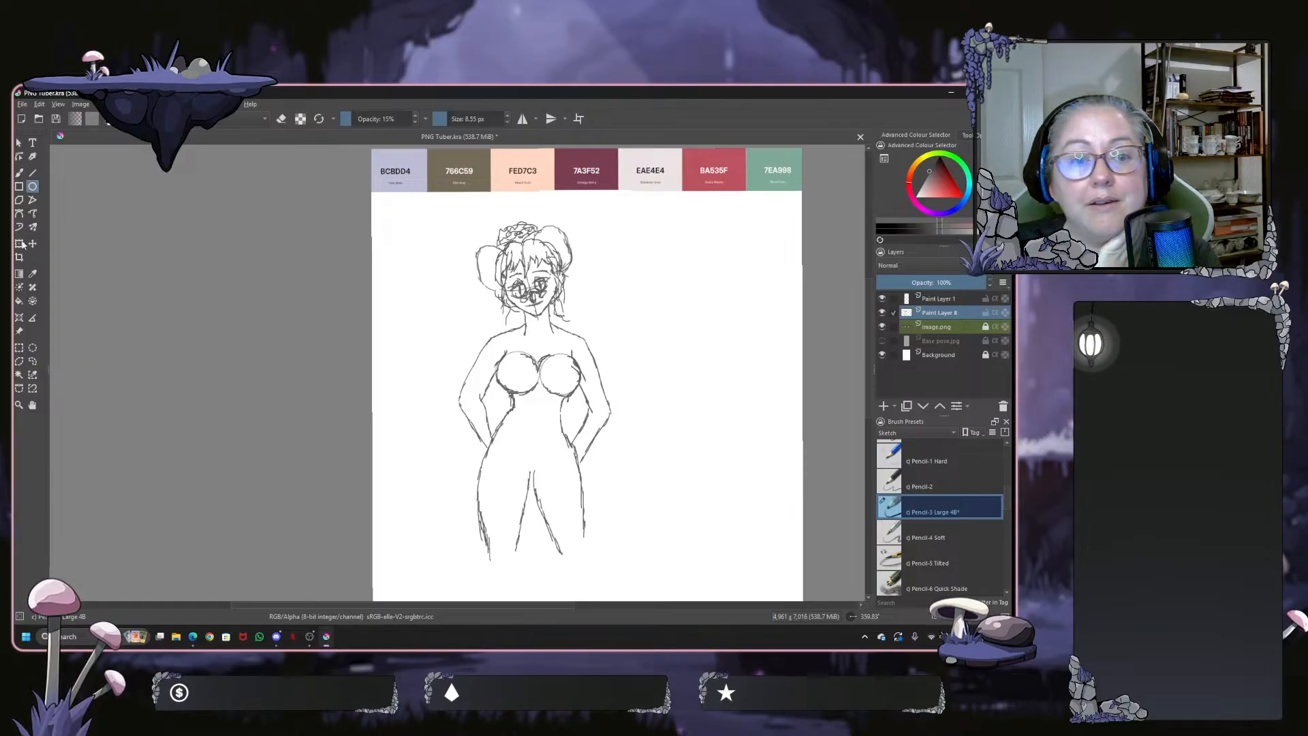
Erase the doubled waist-to-hip contour on the figure's left side and redraw it as a smoother pencil line
{"action": "left_click", "coordinate": [19, 173]}
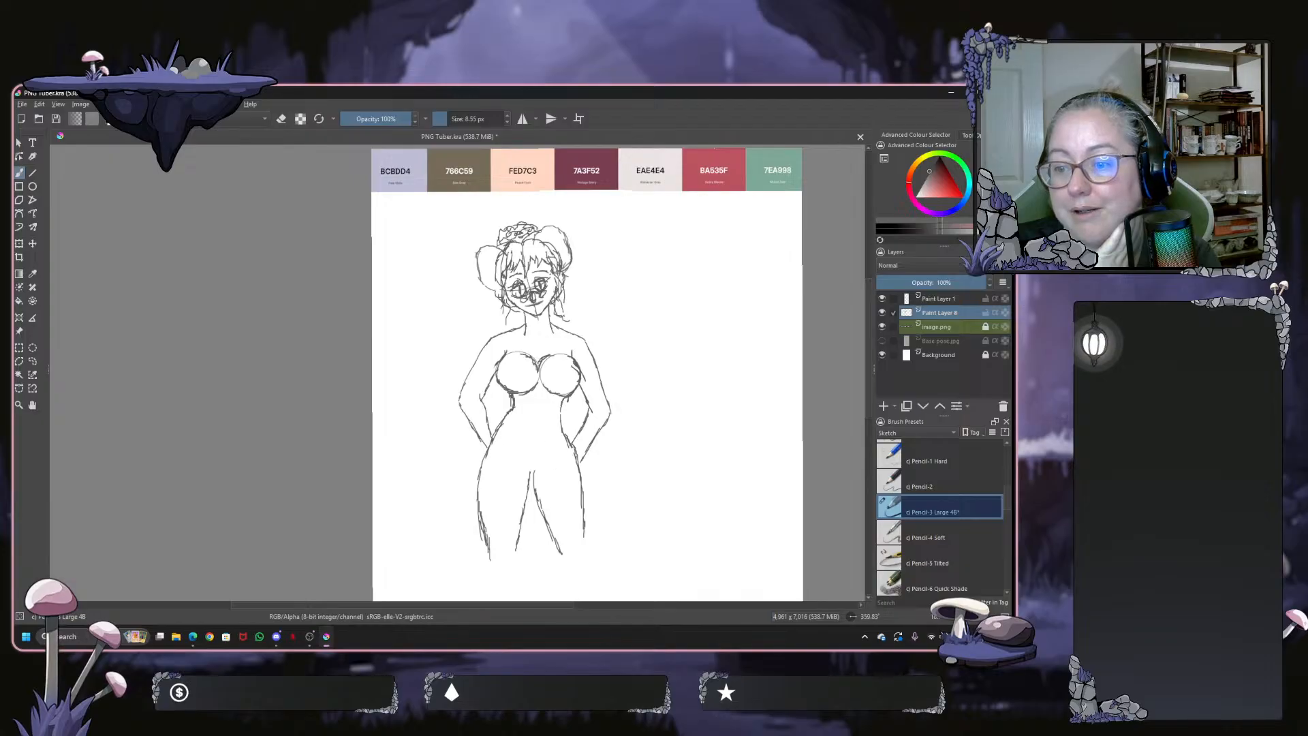
{"action": "scroll", "coordinate": [569, 524], "scroll_direction": "up", "scroll_amount": 2}
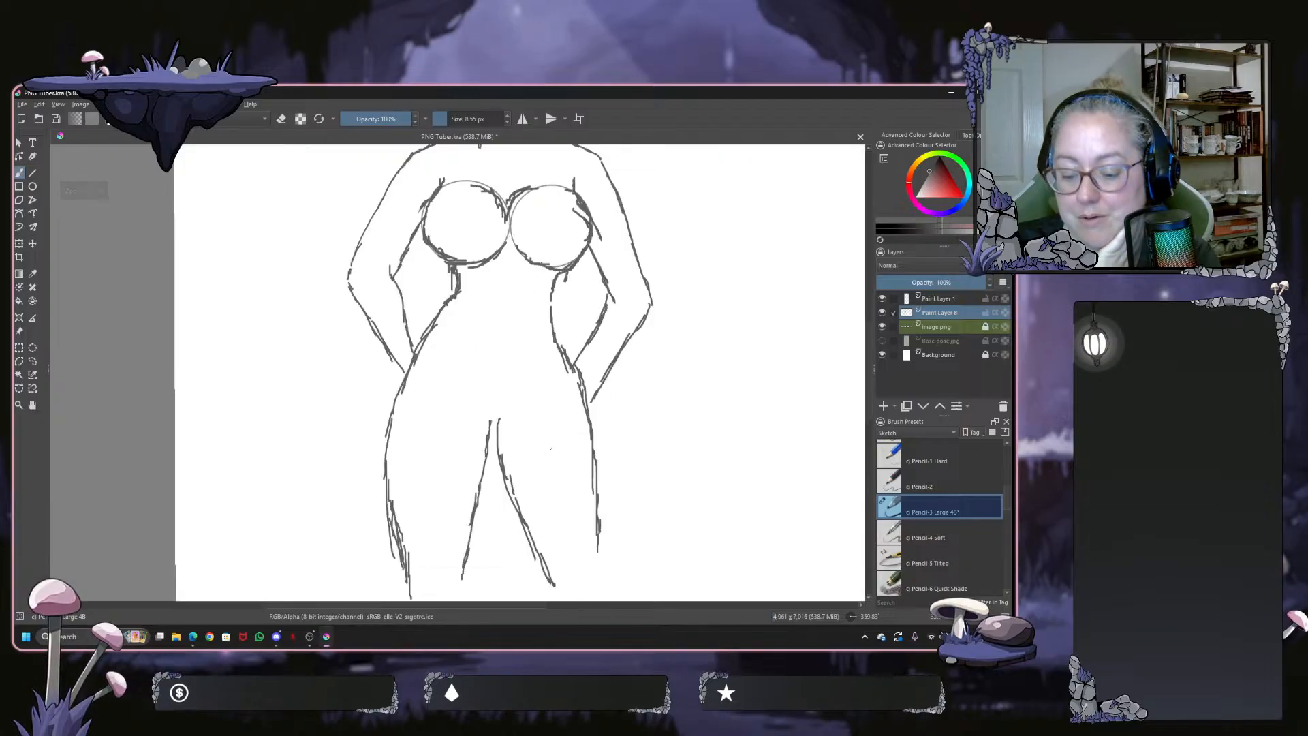
{"action": "mouse_move", "coordinate": [551, 448]}
{"action": "left_mouse_down"}
{"action": "mouse_move", "coordinate": [487, 438]}
{"action": "mouse_move", "coordinate": [478, 455]}
{"action": "mouse_move", "coordinate": [411, 453]}
{"action": "mouse_move", "coordinate": [374, 403]}
{"action": "mouse_move", "coordinate": [387, 316]}
{"action": "mouse_move", "coordinate": [490, 300]}
{"action": "mouse_move", "coordinate": [502, 316]}
{"action": "left_mouse_up"}
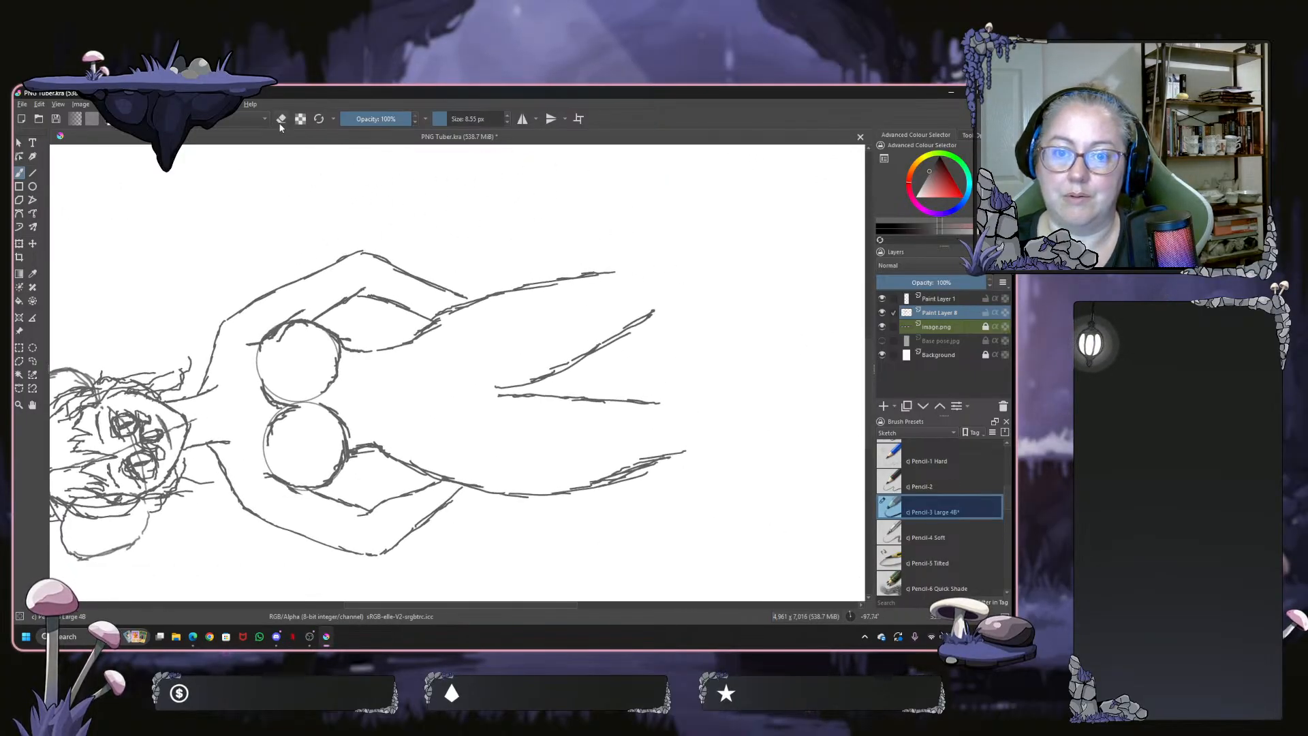
{"action": "left_click_drag", "start_coordinate": [290, 169], "coordinate": [292, 175]}
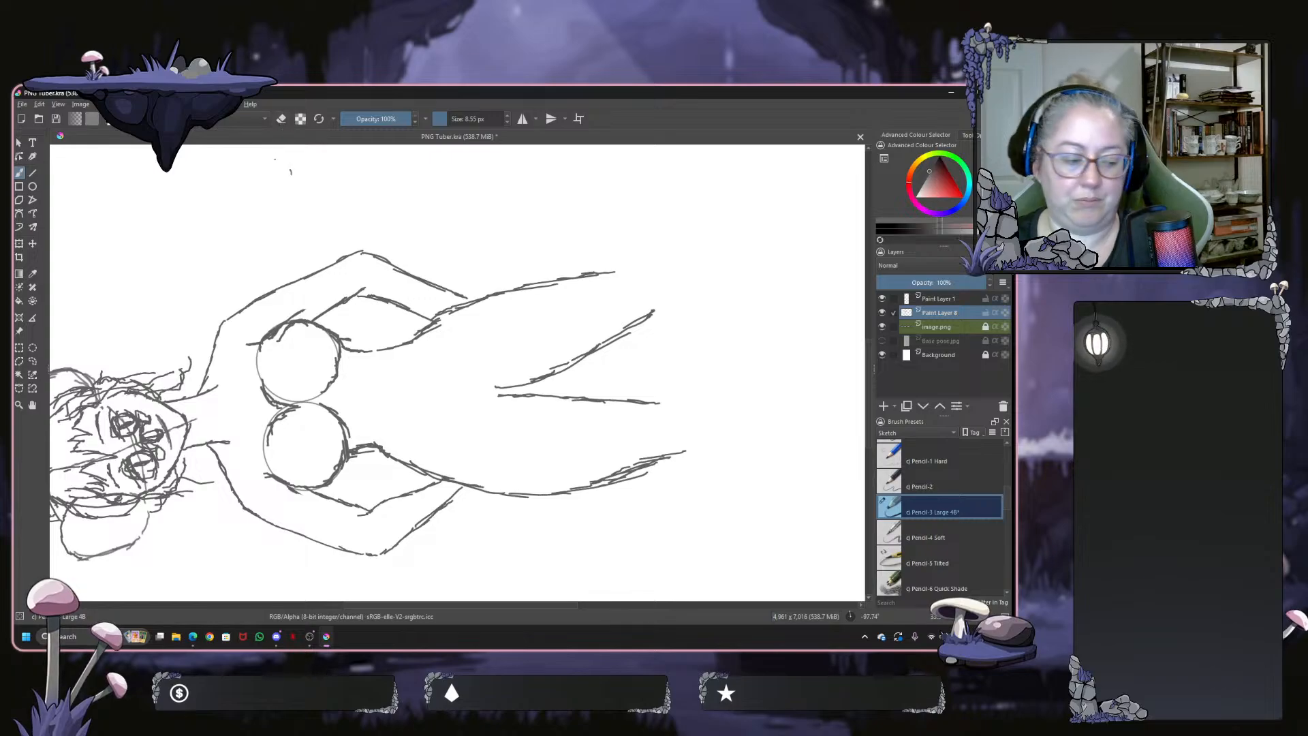
{"action": "left_click", "coordinate": [281, 119]}
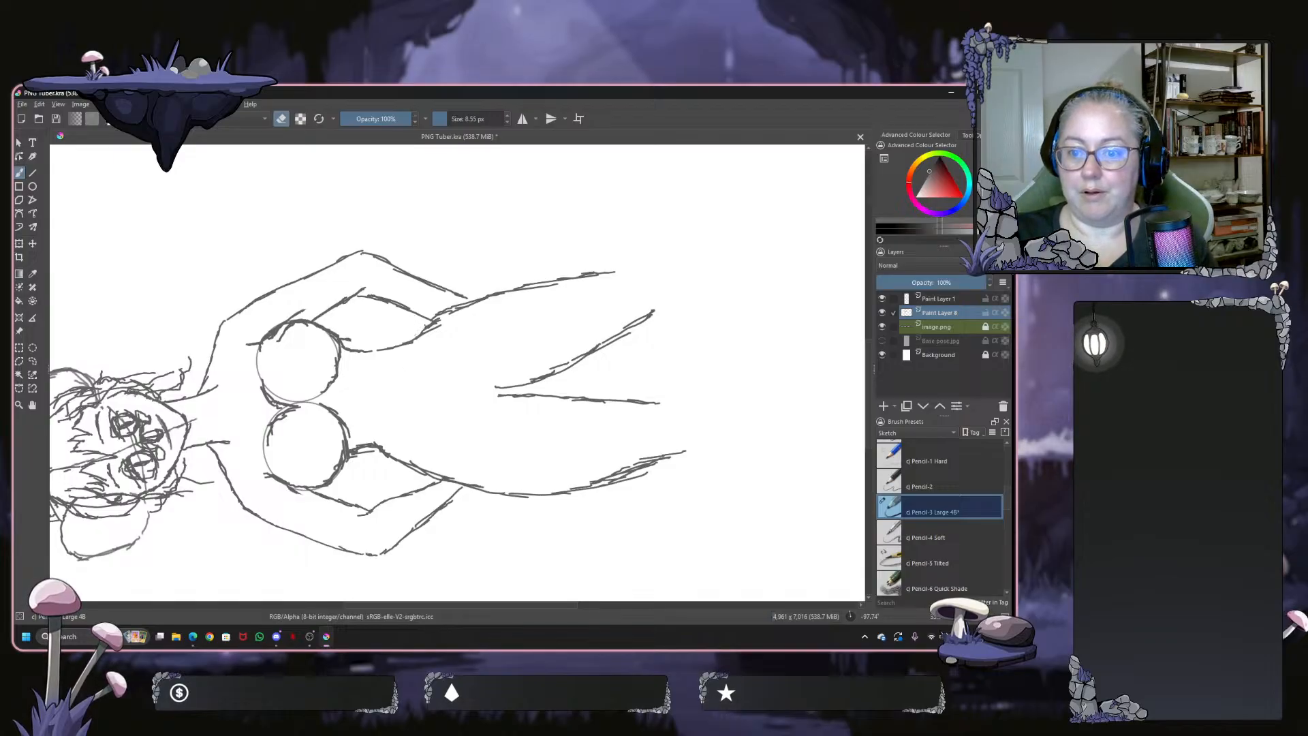
{"action": "left_click_drag", "start_coordinate": [438, 324], "coordinate": [492, 294]}
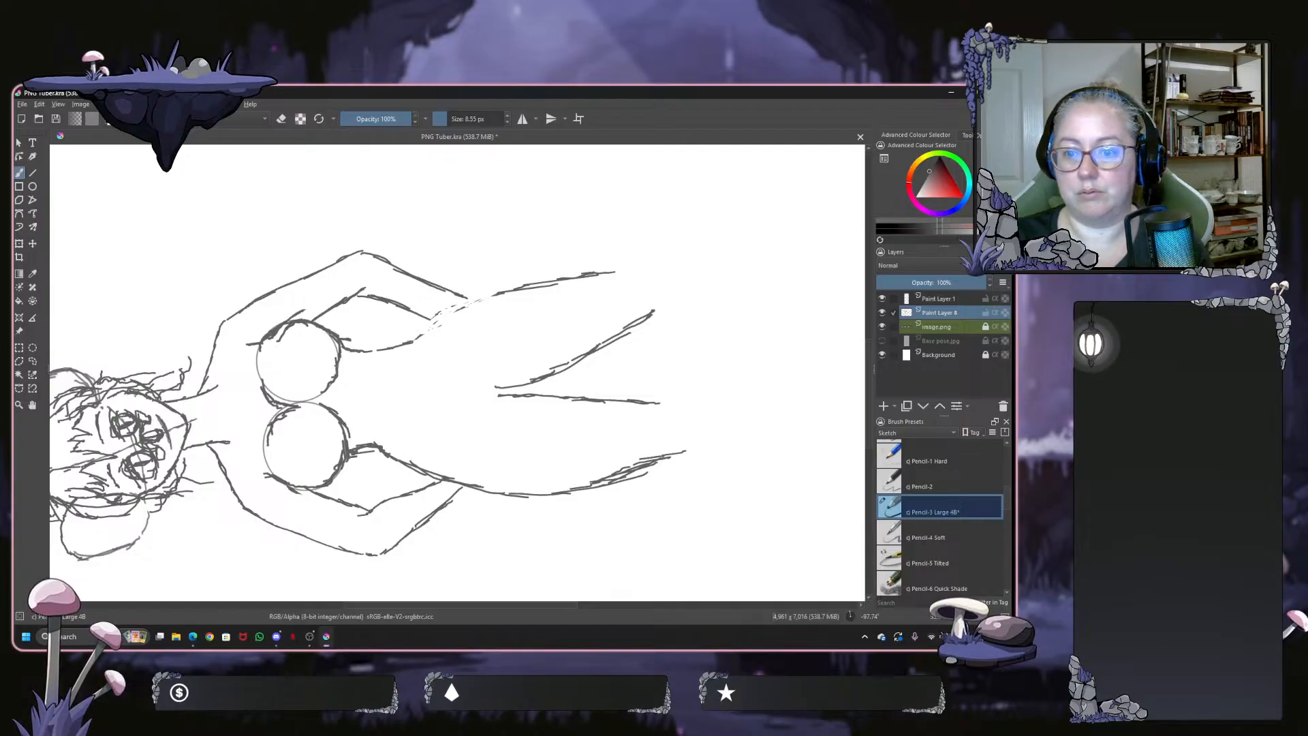
{"action": "left_click_drag", "start_coordinate": [411, 341], "coordinate": [546, 286]}
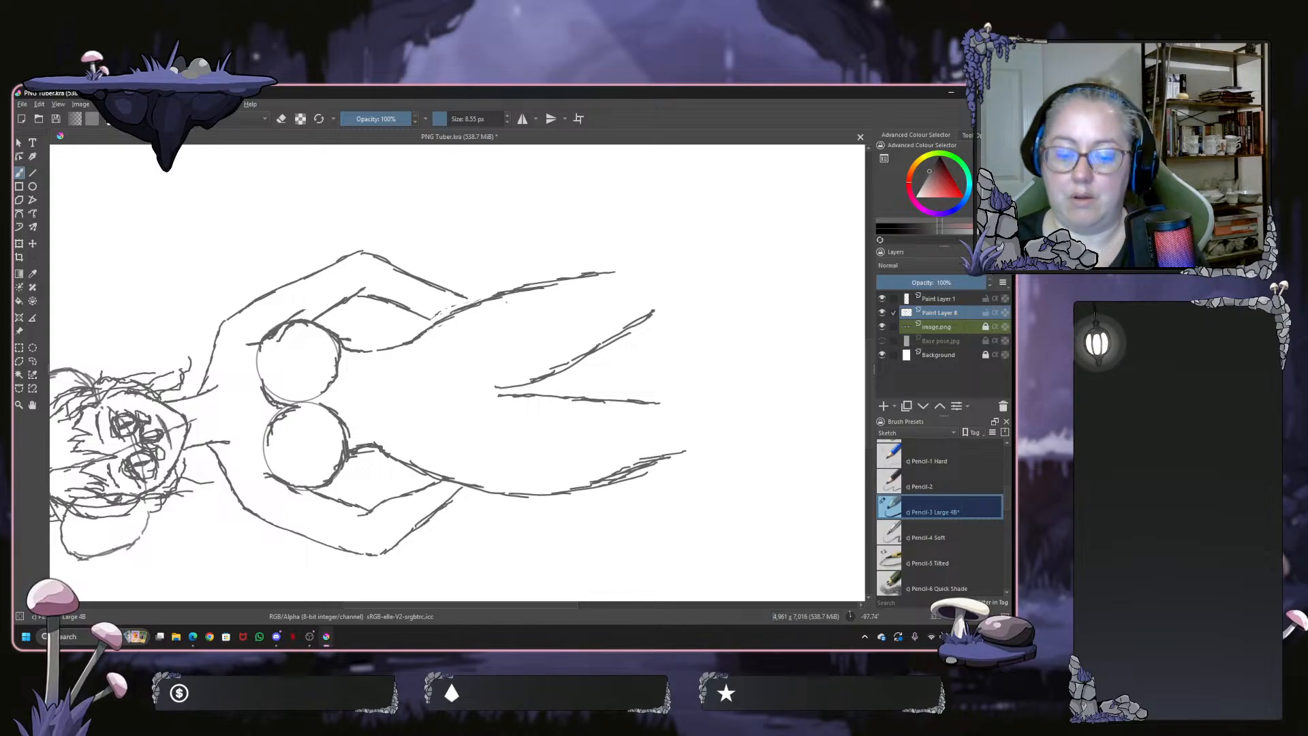
{"action": "left_click_drag", "start_coordinate": [506, 300], "coordinate": [476, 370]}
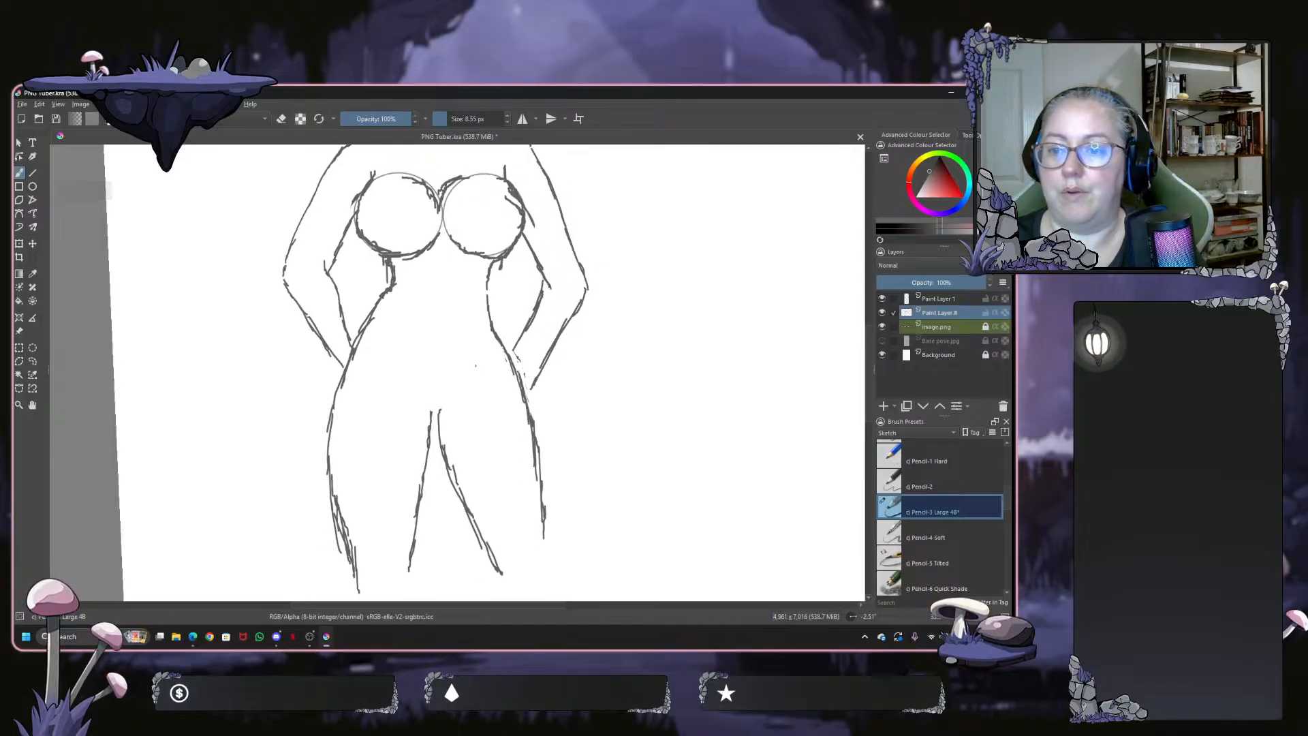
{"action": "scroll", "coordinate": [476, 370], "scroll_direction": "down", "scroll_amount": 2}
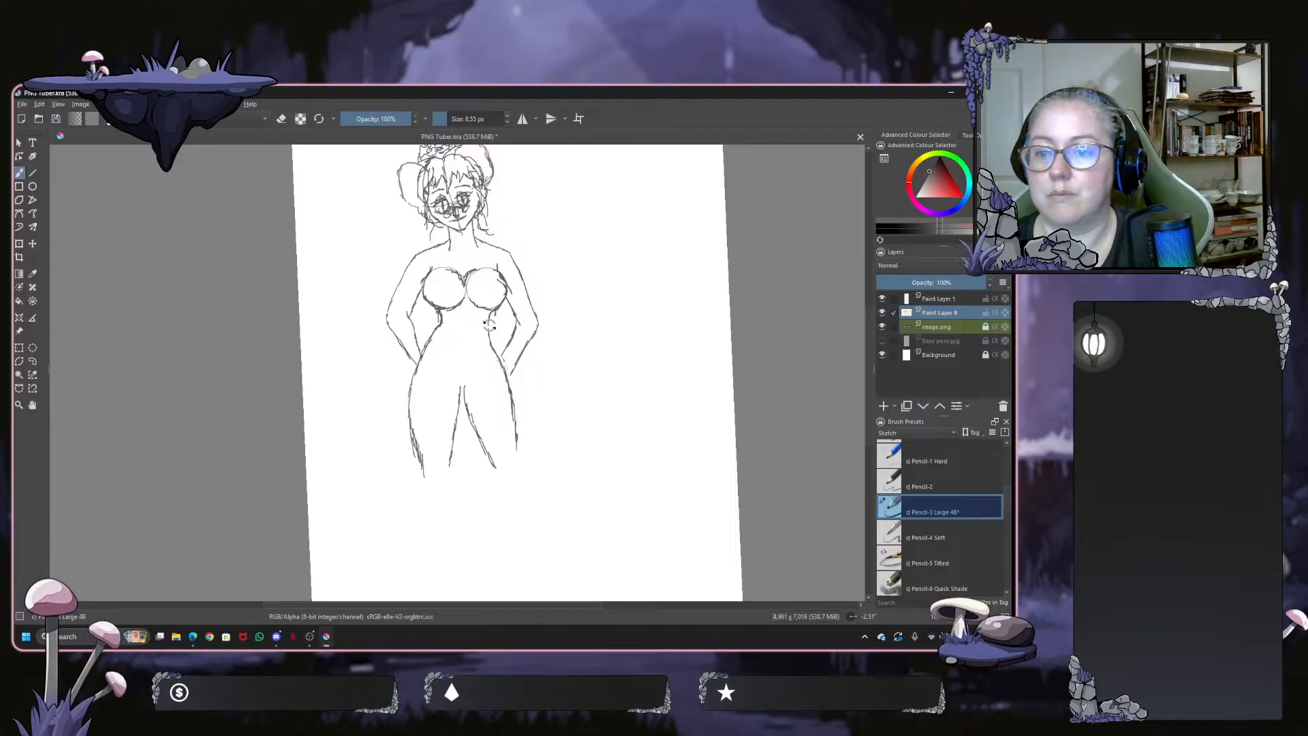
{"action": "left_click_drag", "start_coordinate": [489, 326], "coordinate": [495, 325]}
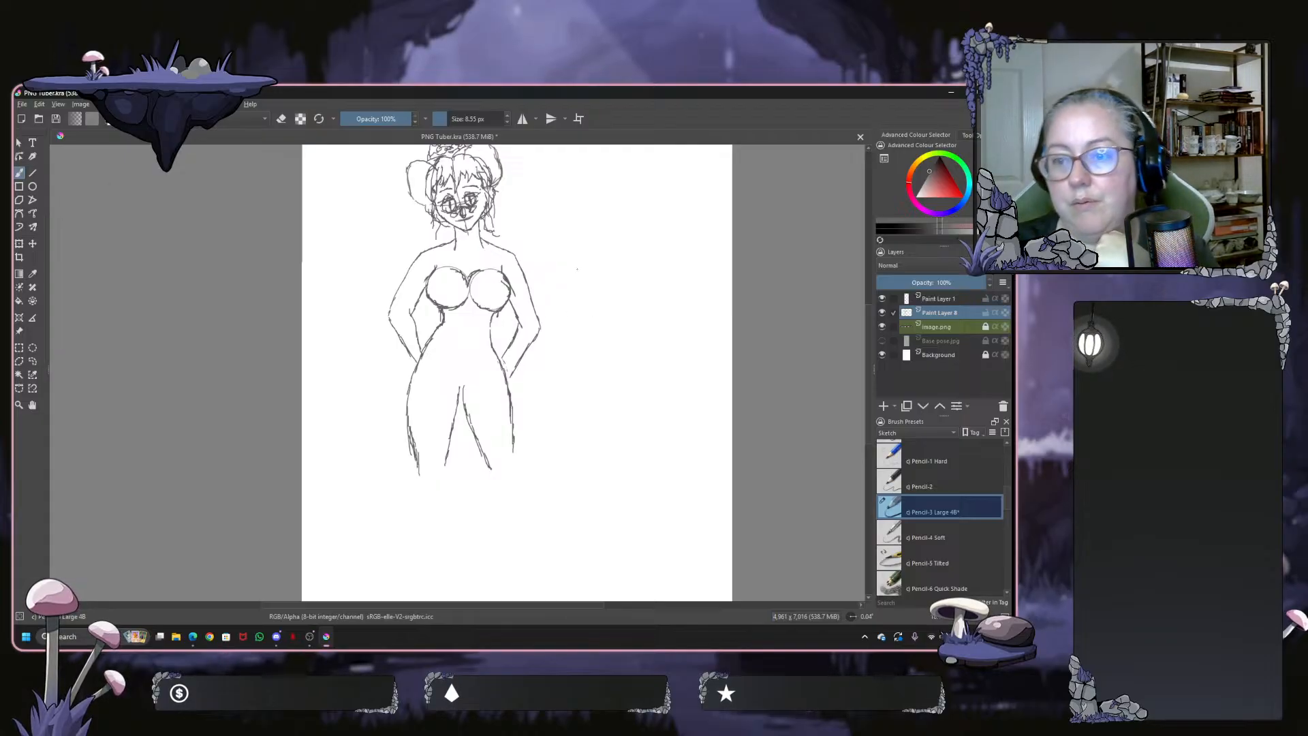
Review the whole figure and check what Paint Layer 8 contains by toggling its visibility
{"action": "left_click_drag", "start_coordinate": [577, 269], "coordinate": [560, 344]}
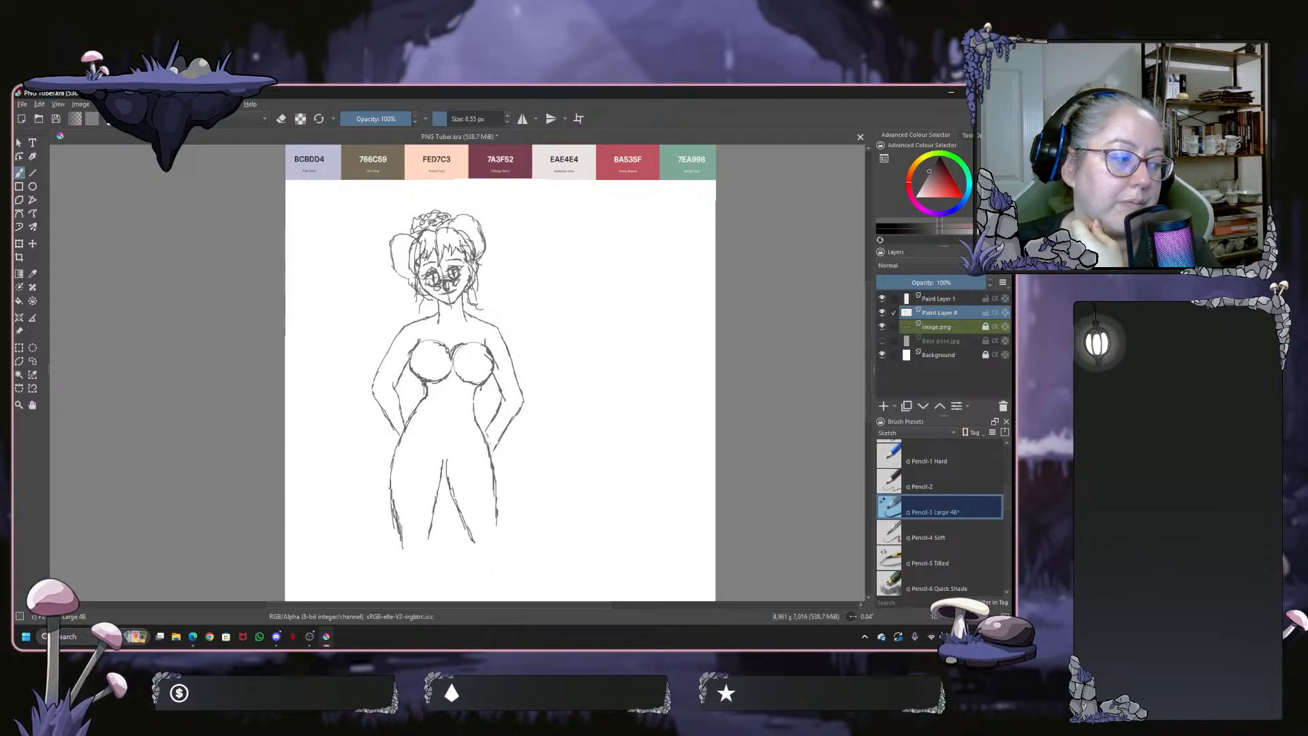
{"action": "key", "text": "alt+Tab"}
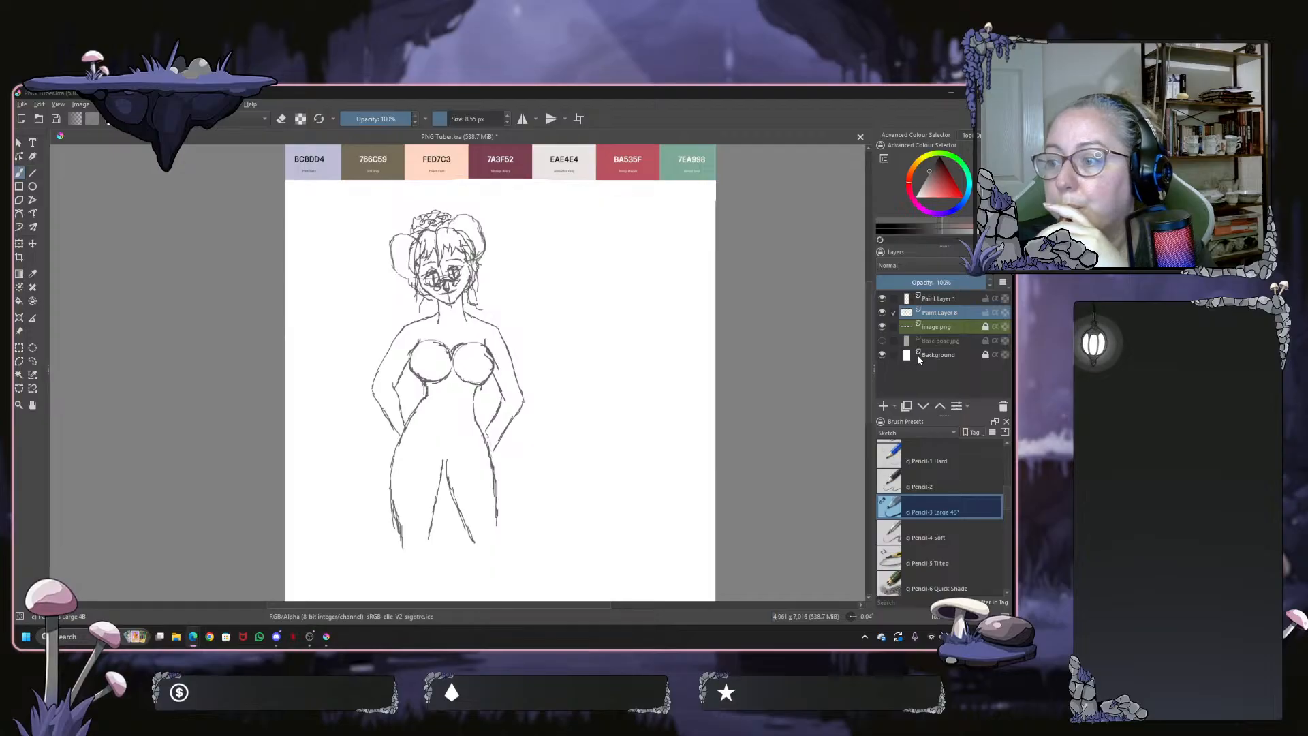
{"action": "left_click", "coordinate": [936, 303]}
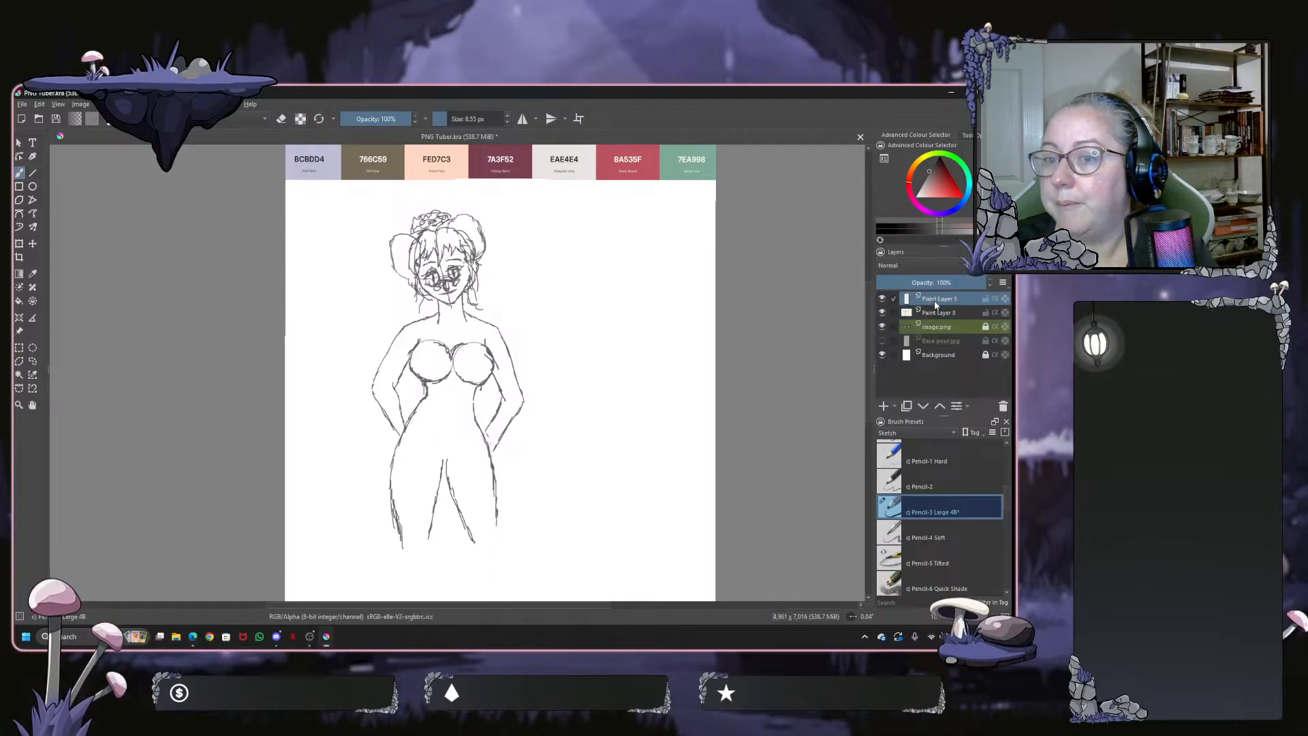
{"action": "left_click", "coordinate": [930, 315]}
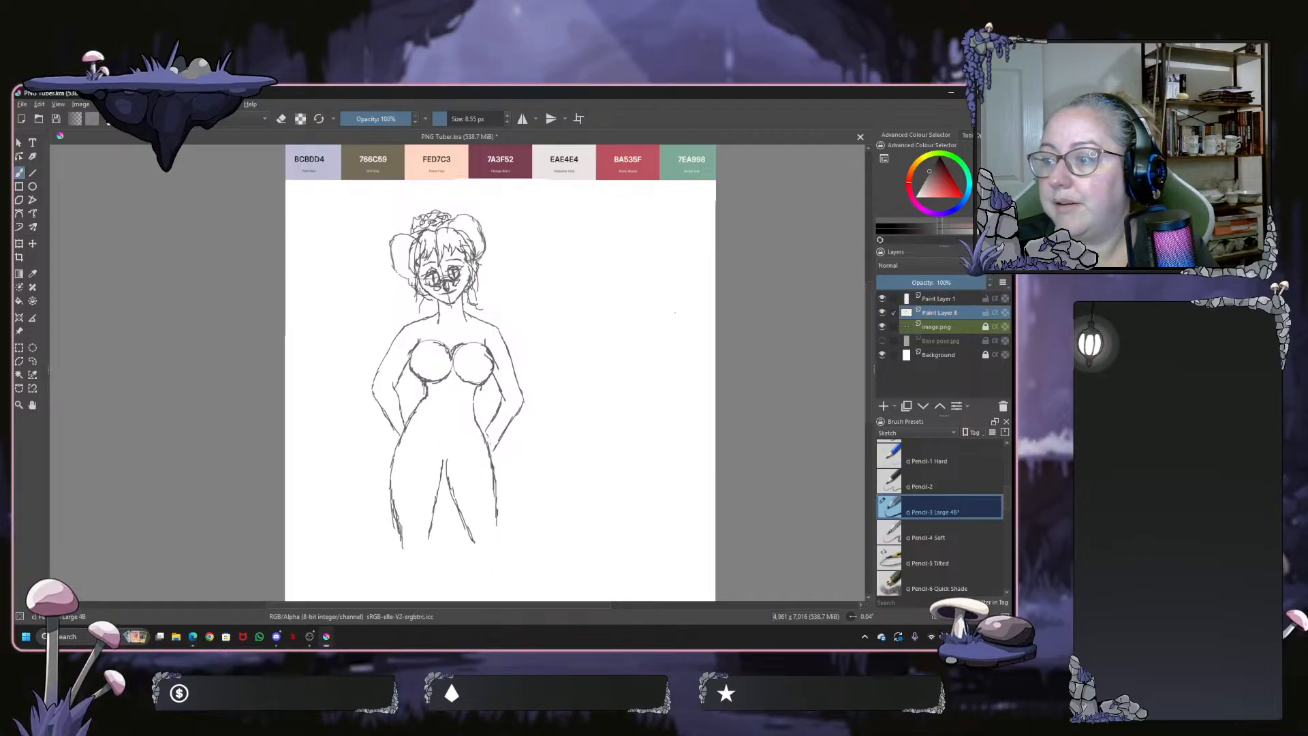
{"action": "left_click", "coordinate": [883, 313]}
{"action": "left_click", "coordinate": [883, 313]}
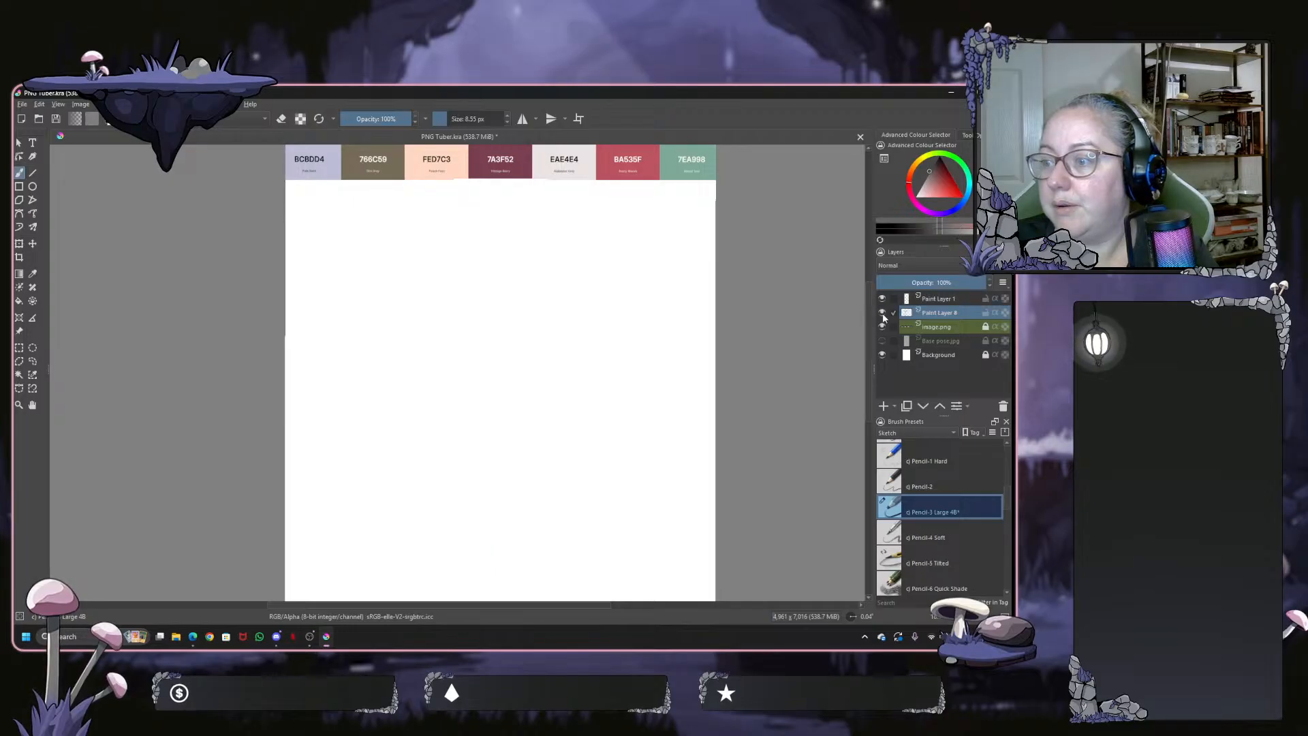
{"action": "right_click", "coordinate": [923, 317]}
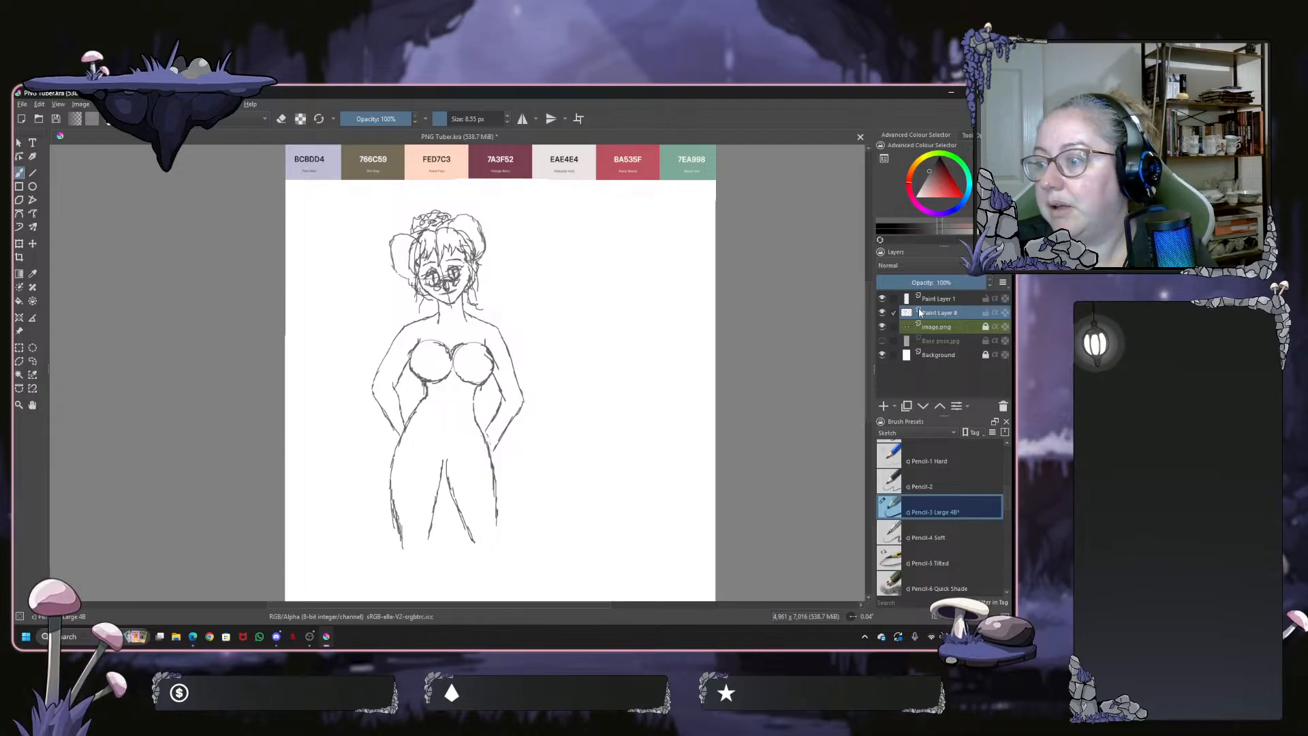
{"action": "left_click", "coordinate": [968, 409]}
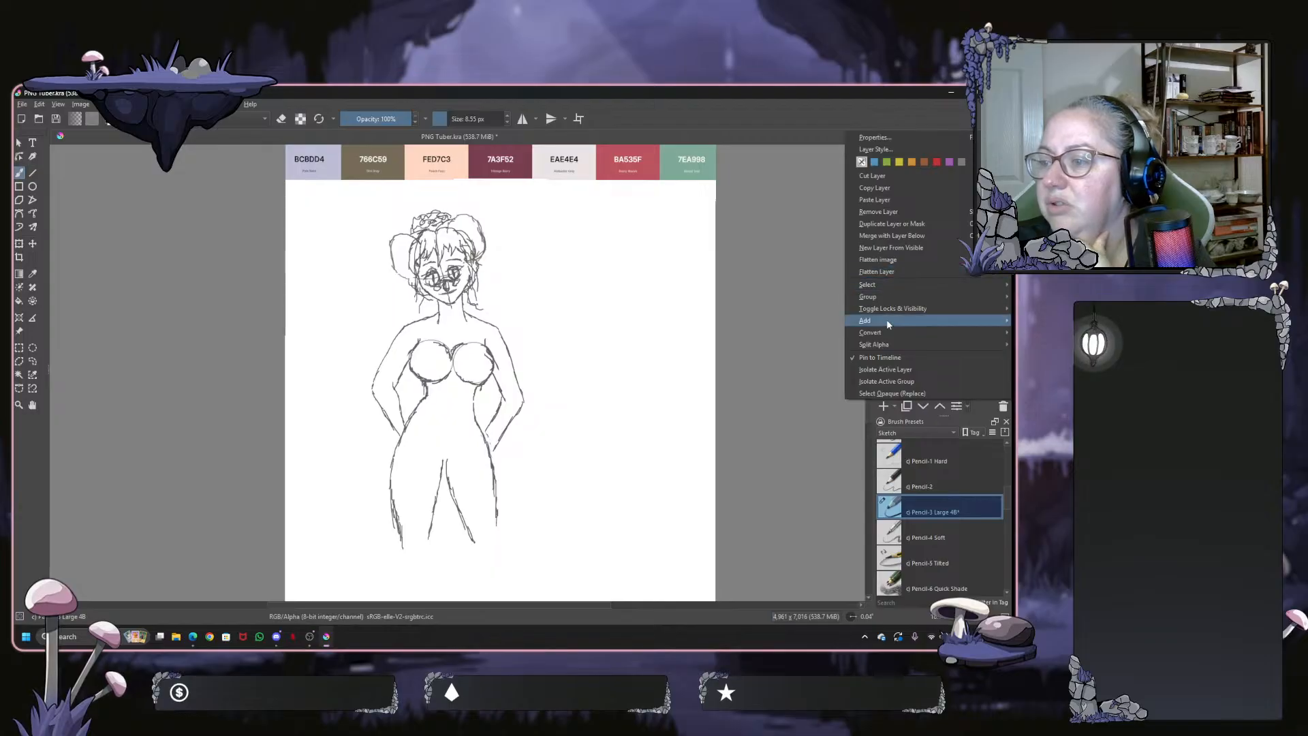
{"action": "mouse_move", "coordinate": [889, 325]}
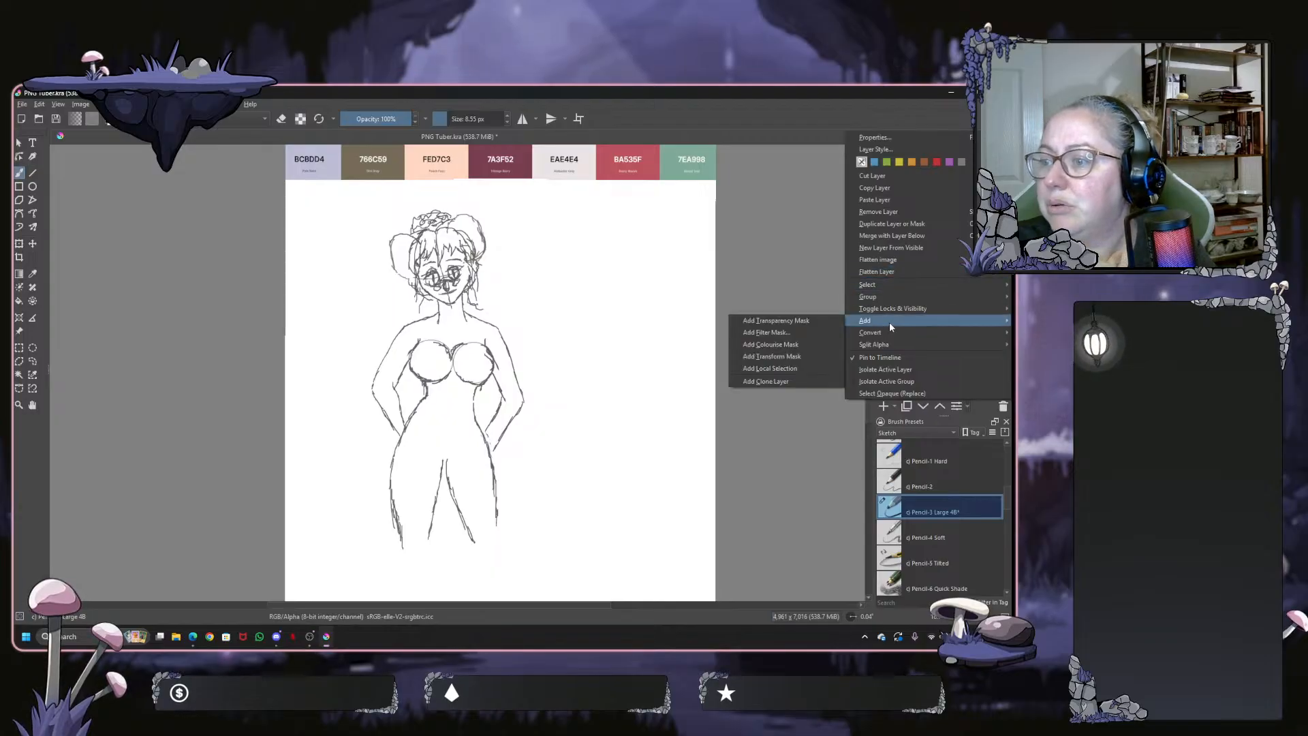
{"action": "mouse_move", "coordinate": [889, 302]}
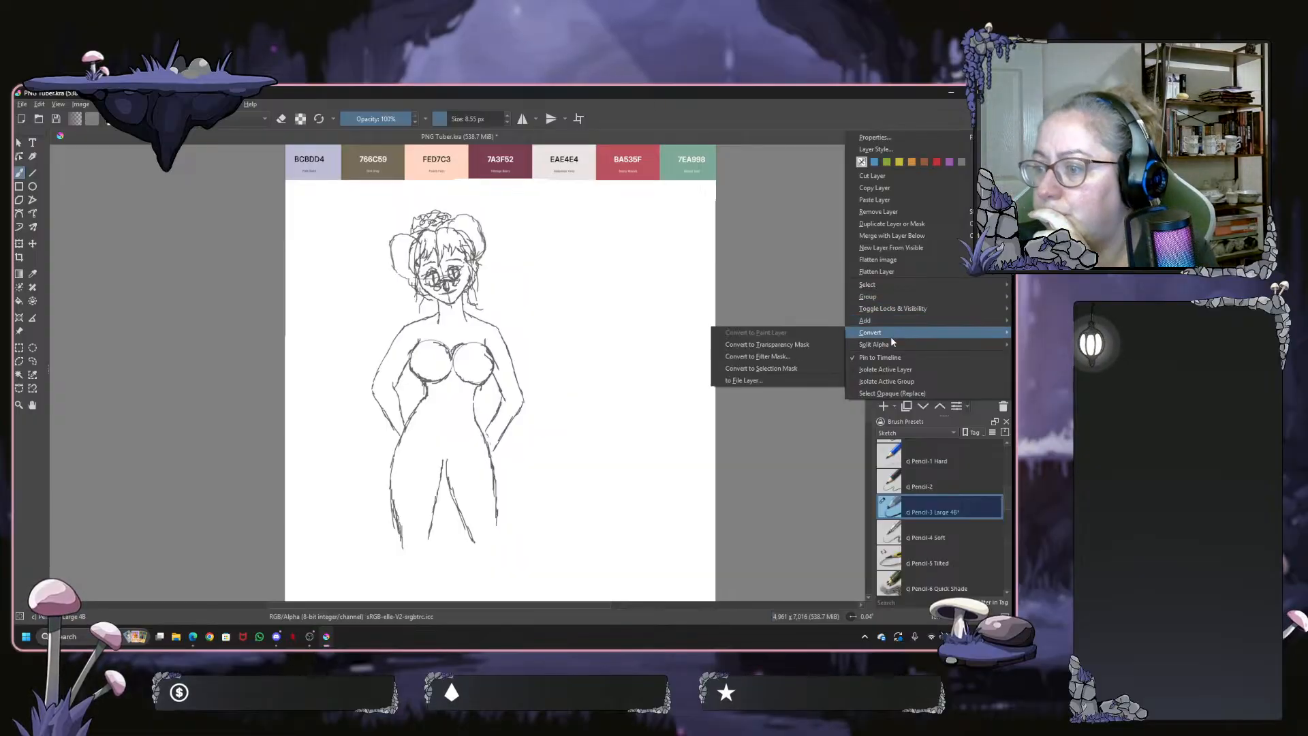
{"action": "left_click", "coordinate": [820, 313]}
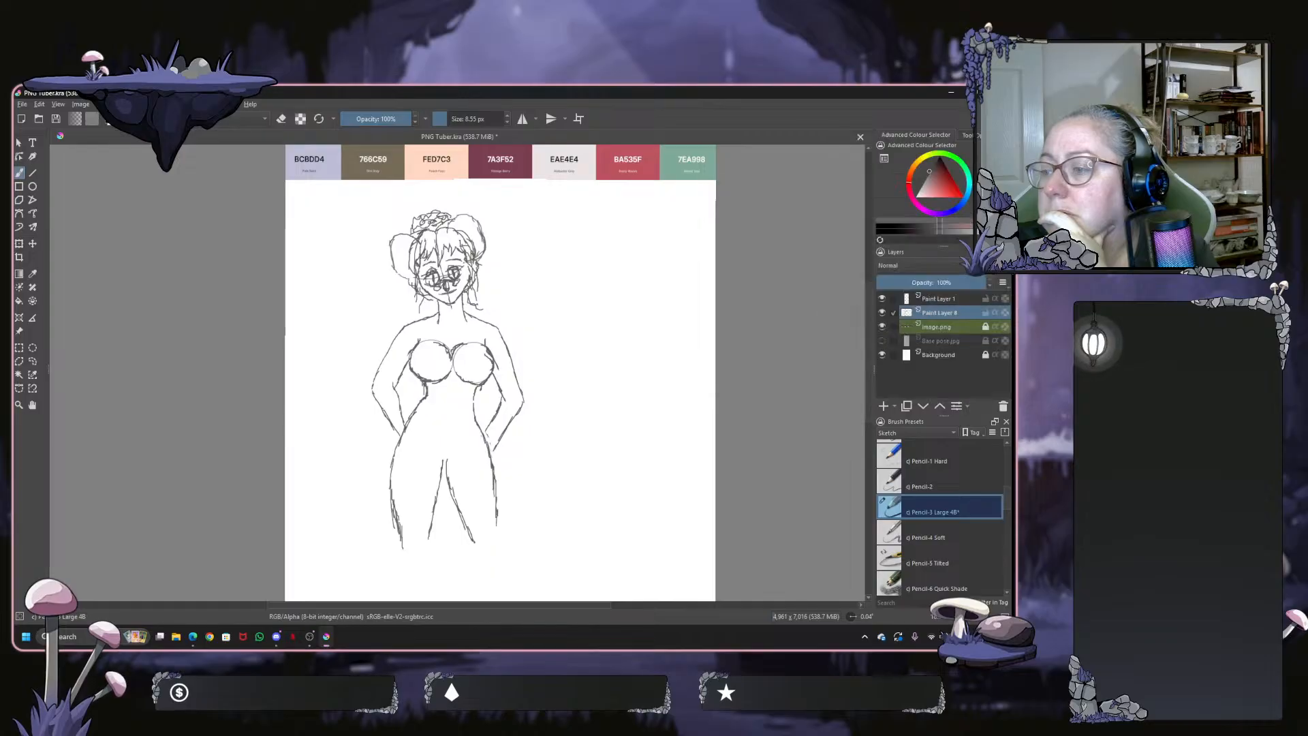
{"action": "right_click", "coordinate": [920, 312]}
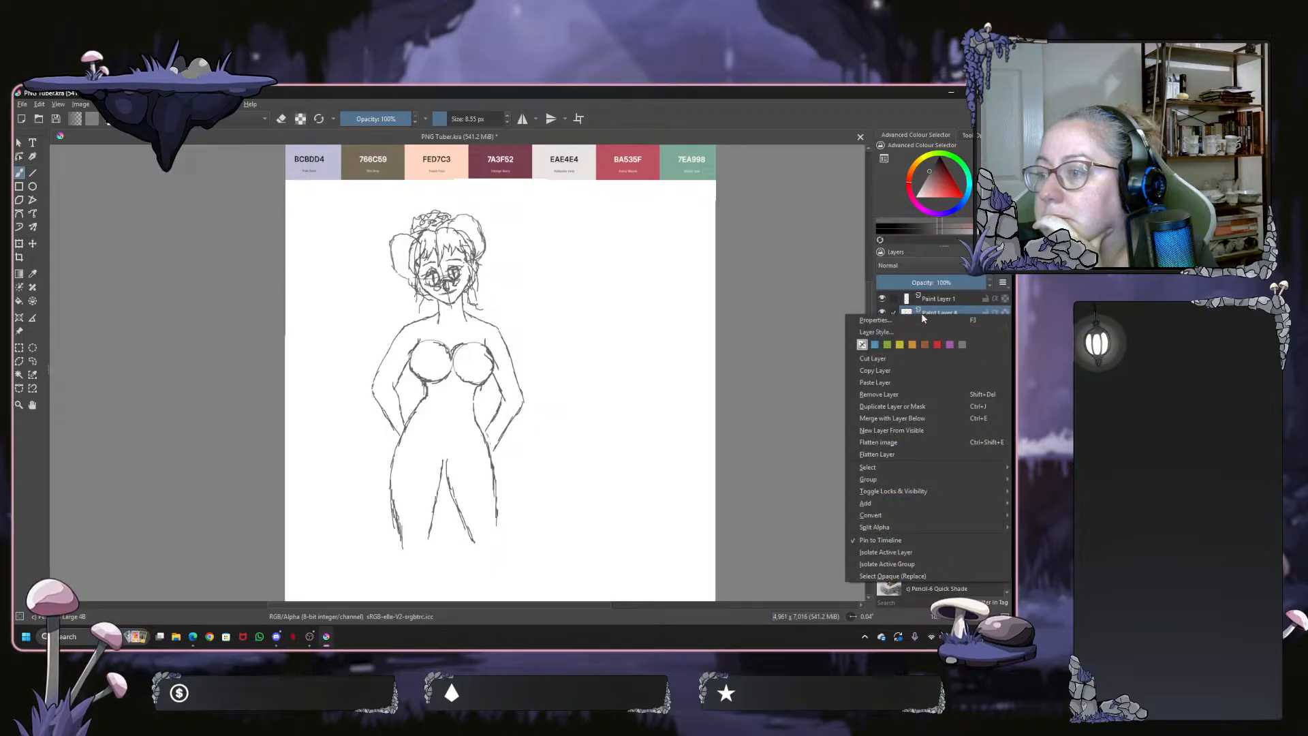
{"action": "key", "text": "Escape"}
Rename Paint Layer 8 as "Rough body Sketch"
{"action": "double_click", "coordinate": [925, 314]}
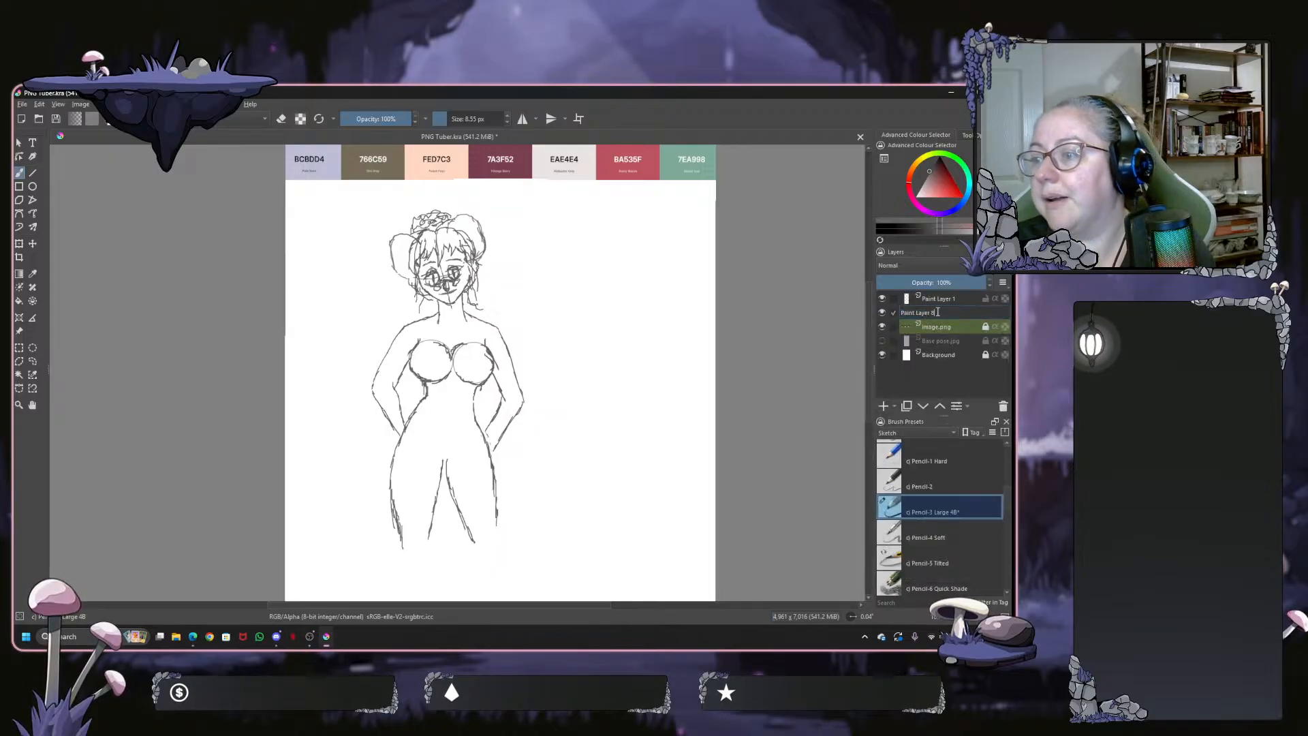
{"action": "left_click_drag", "start_coordinate": [938, 312], "coordinate": [903, 311]}
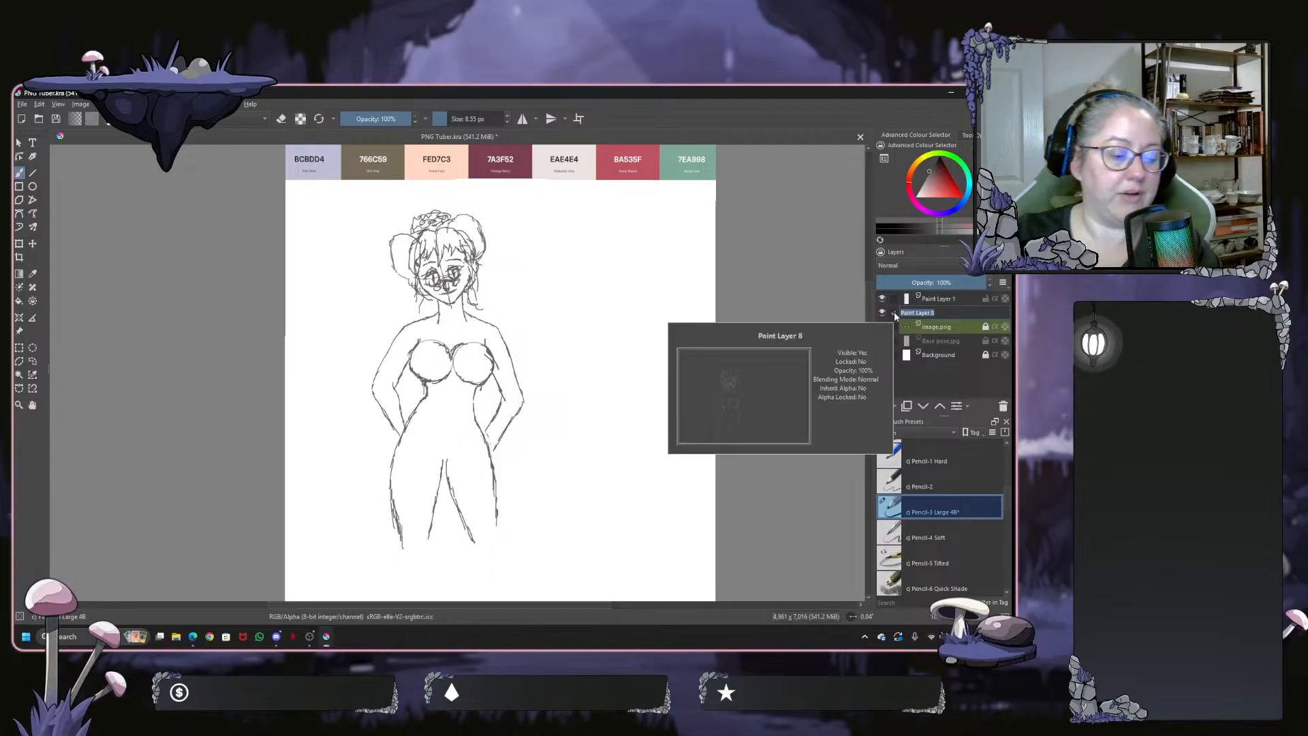
{"action": "type", "text": "Rough body"}
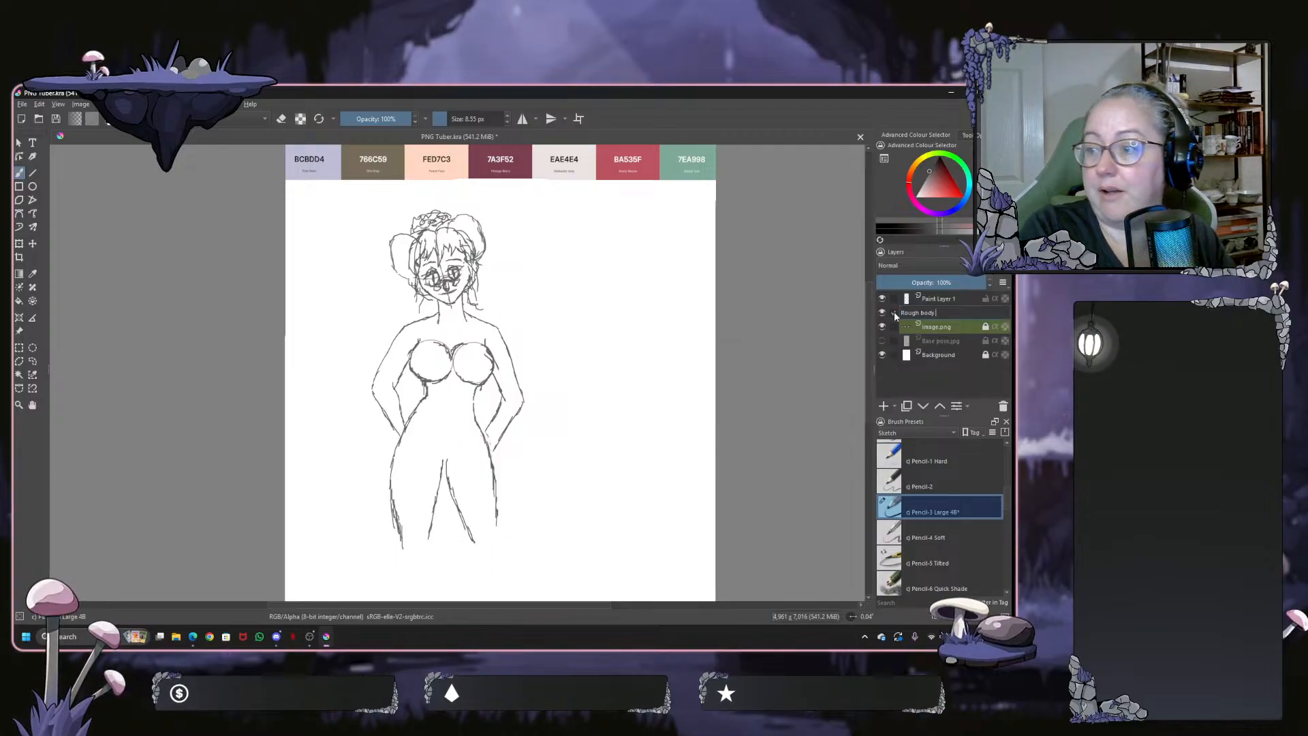
{"action": "type", "text": " Sketch"}
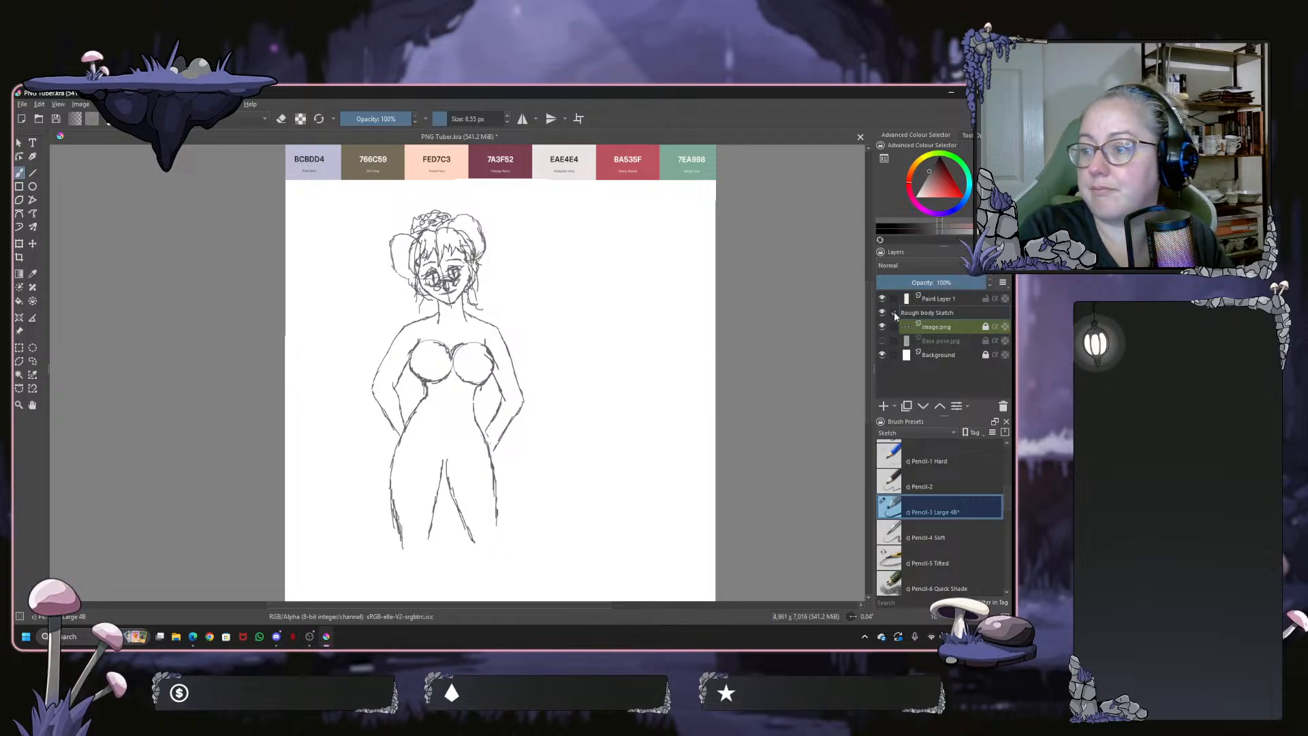
{"action": "key", "text": "Return"}
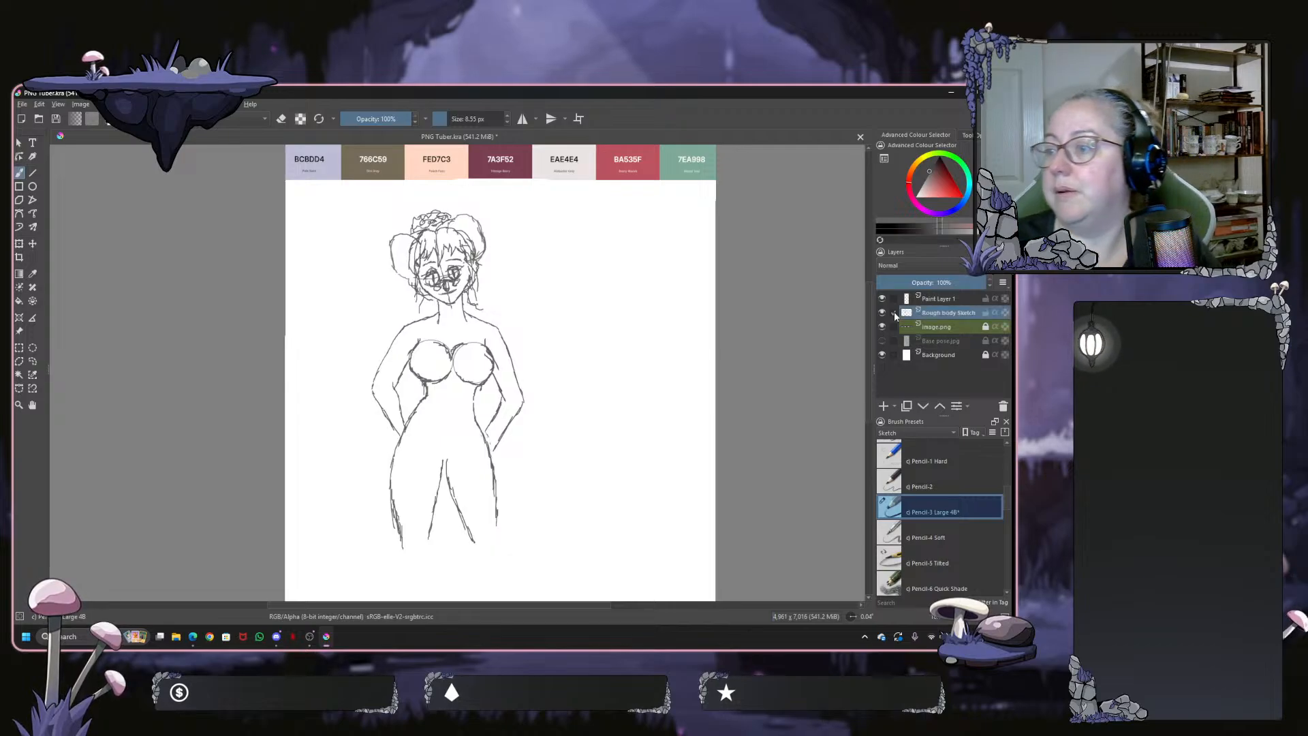
Rename the image.png palette layer as "Colours" and the Base pose.jpg layer as "Base Pose"
{"action": "double_click", "coordinate": [925, 328]}
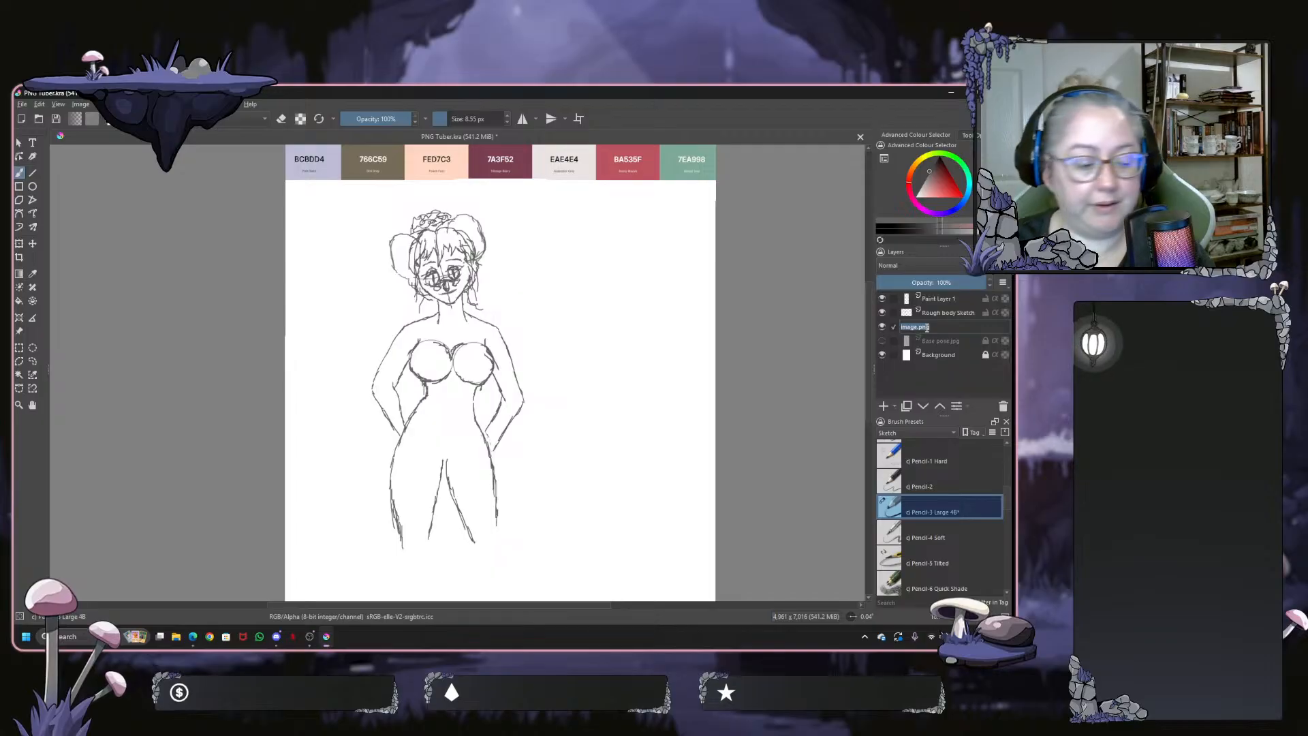
{"action": "type", "text": "d"}
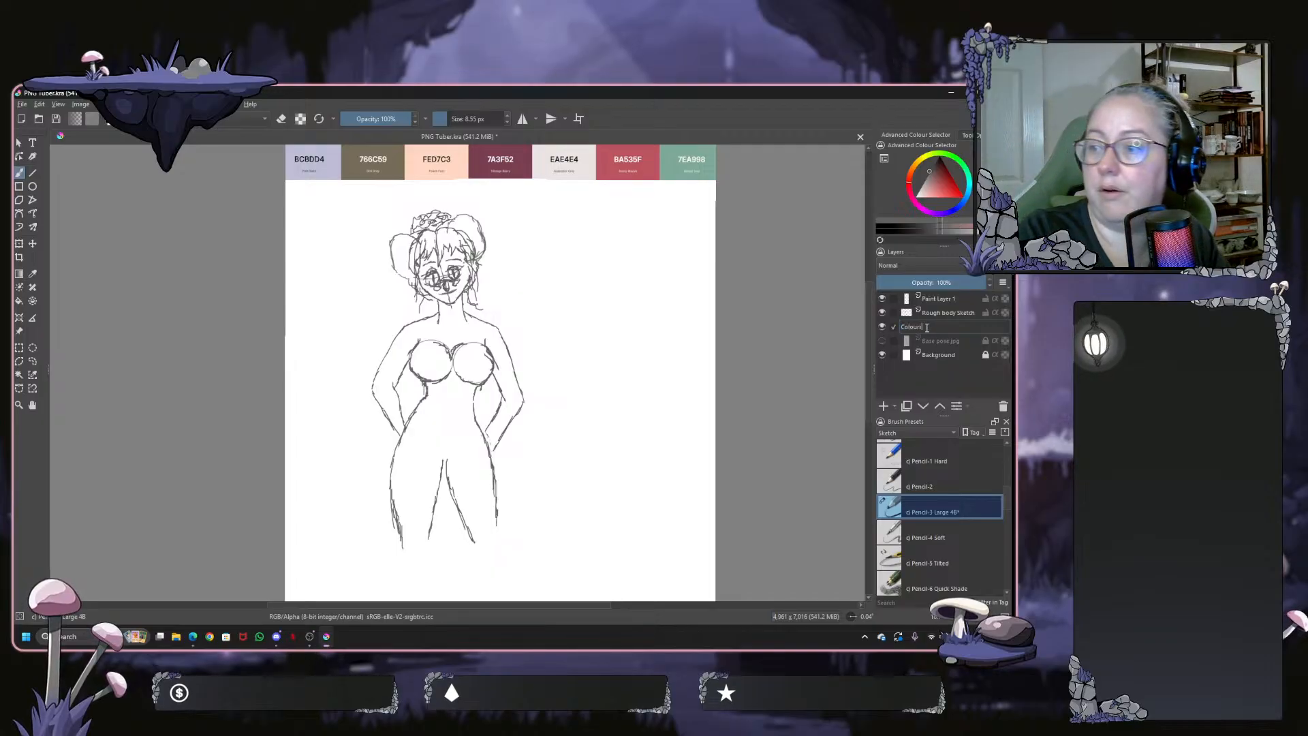
{"action": "double_click", "coordinate": [927, 341]}
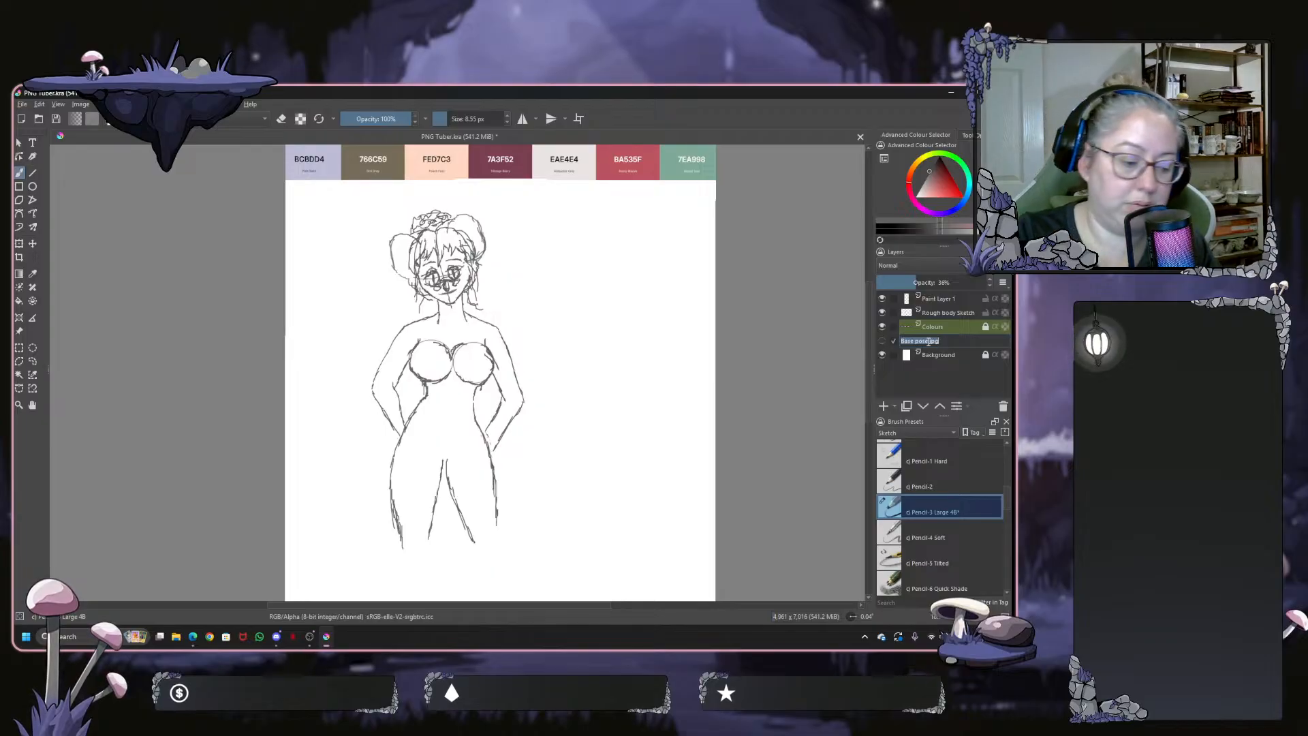
{"action": "type", "text": "Bas"}
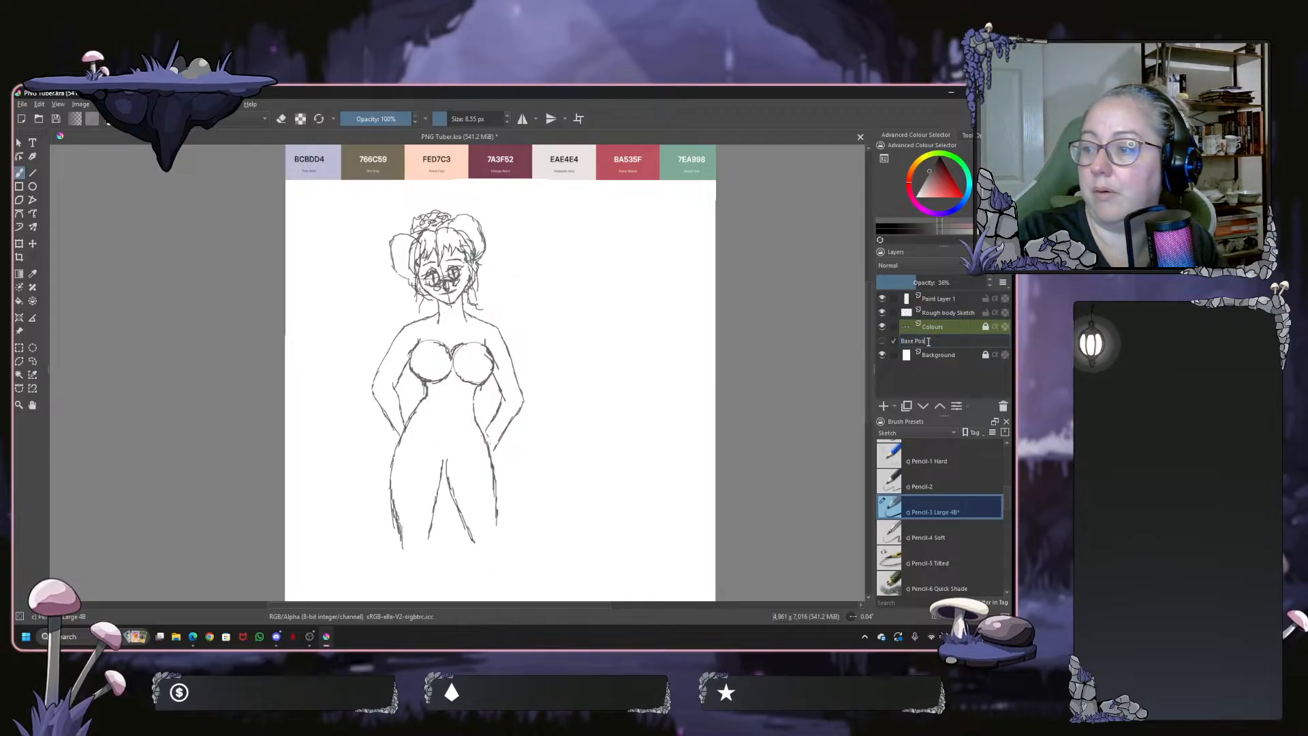
{"action": "key", "text": "Return"}
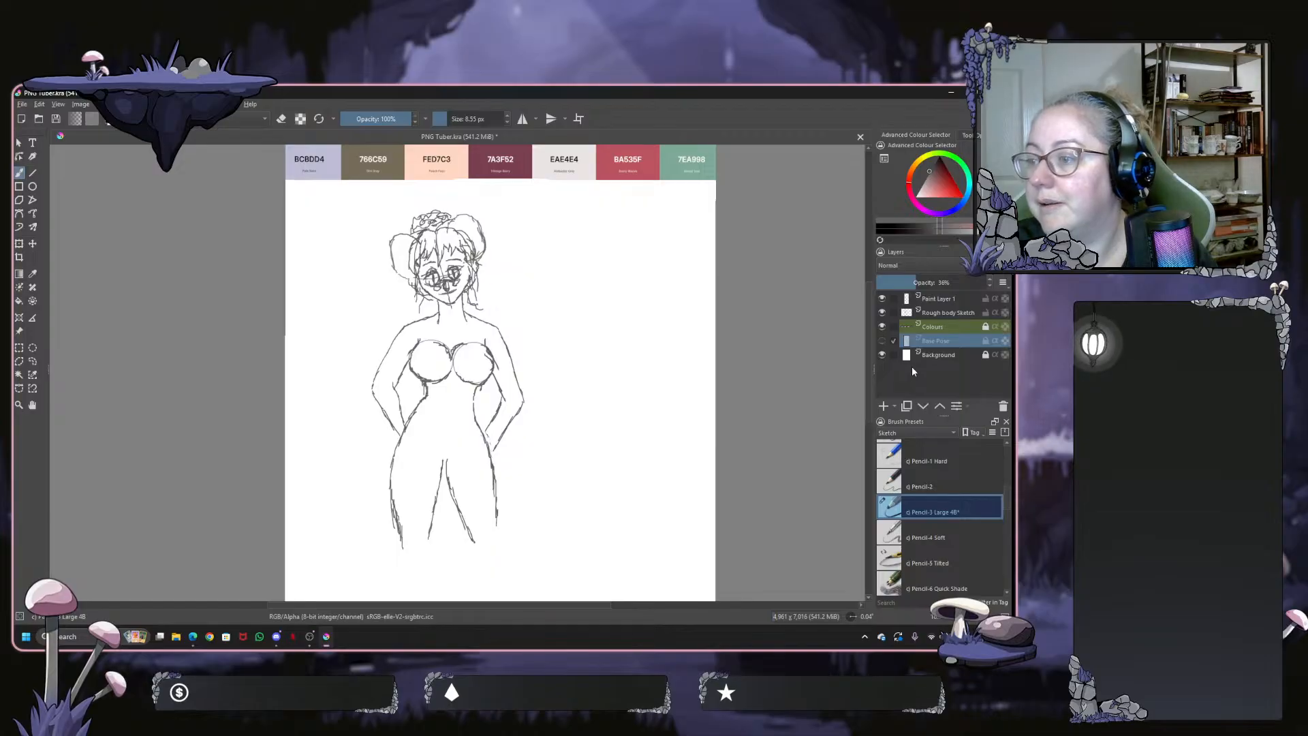
Lower the Rough body Sketch layer's opacity to 49%
{"action": "left_click", "coordinate": [936, 299]}
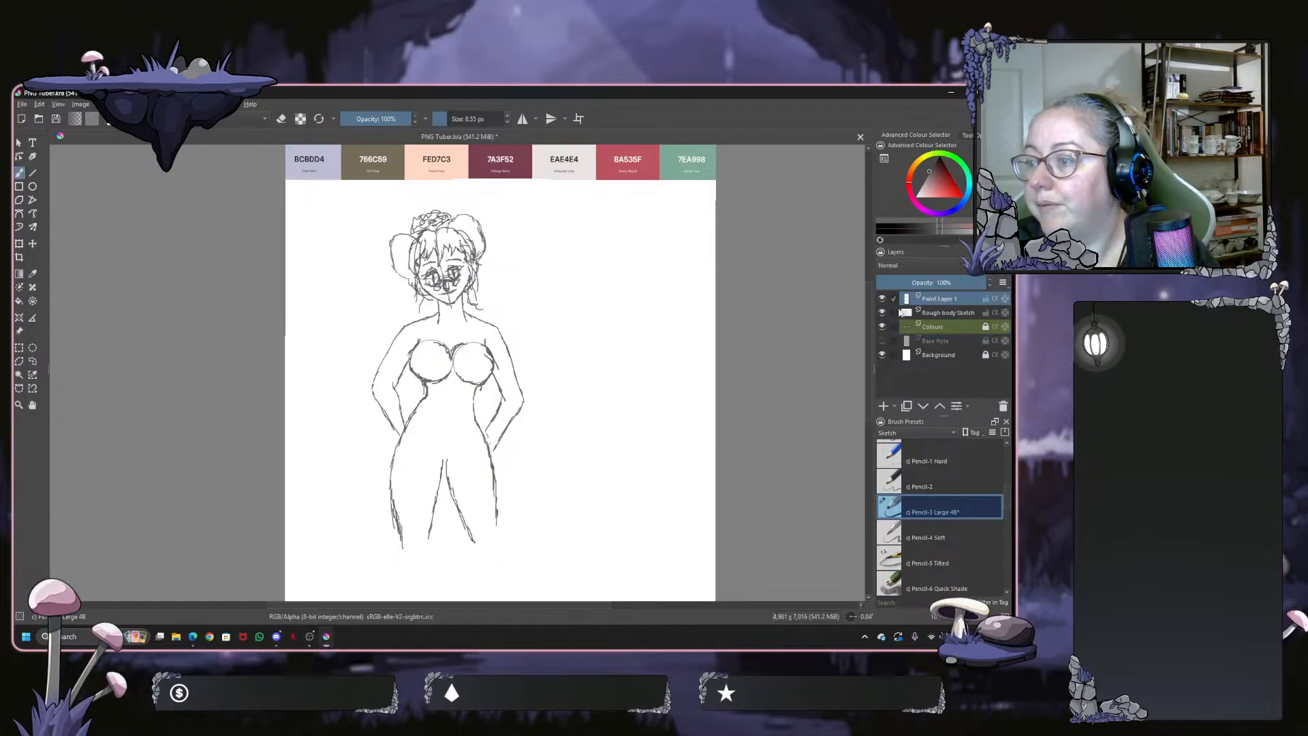
{"action": "left_click", "coordinate": [927, 312]}
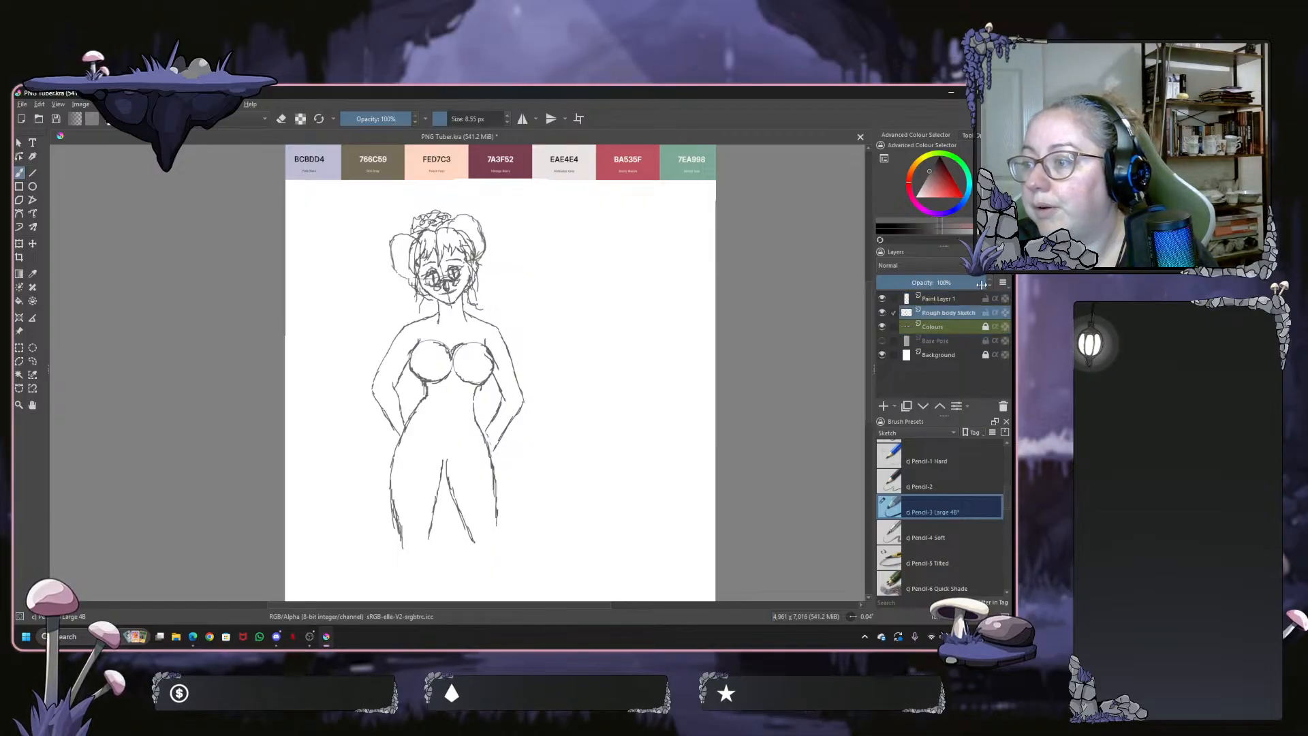
{"action": "left_click_drag", "start_coordinate": [981, 282], "coordinate": [931, 282]}
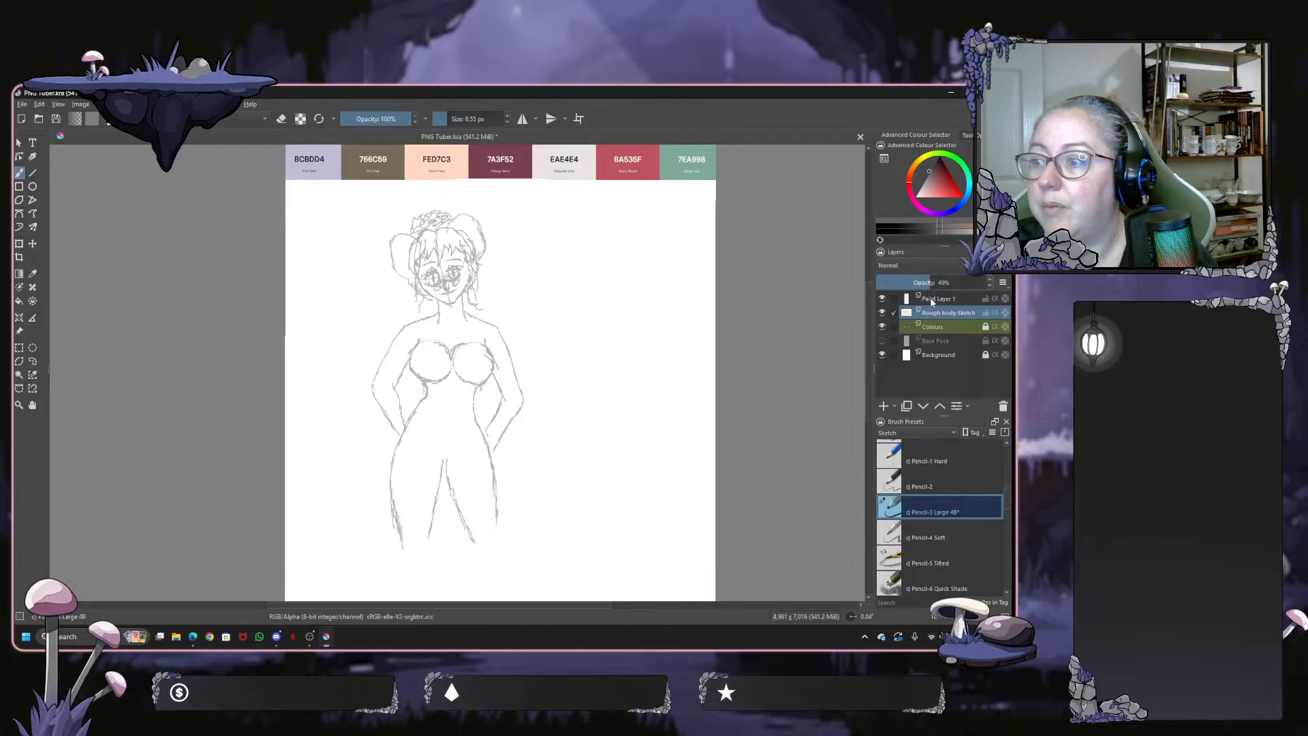
Make Paint Layer 1 the active layer and set the pencil brush size to 5 px
{"action": "left_click", "coordinate": [931, 299]}
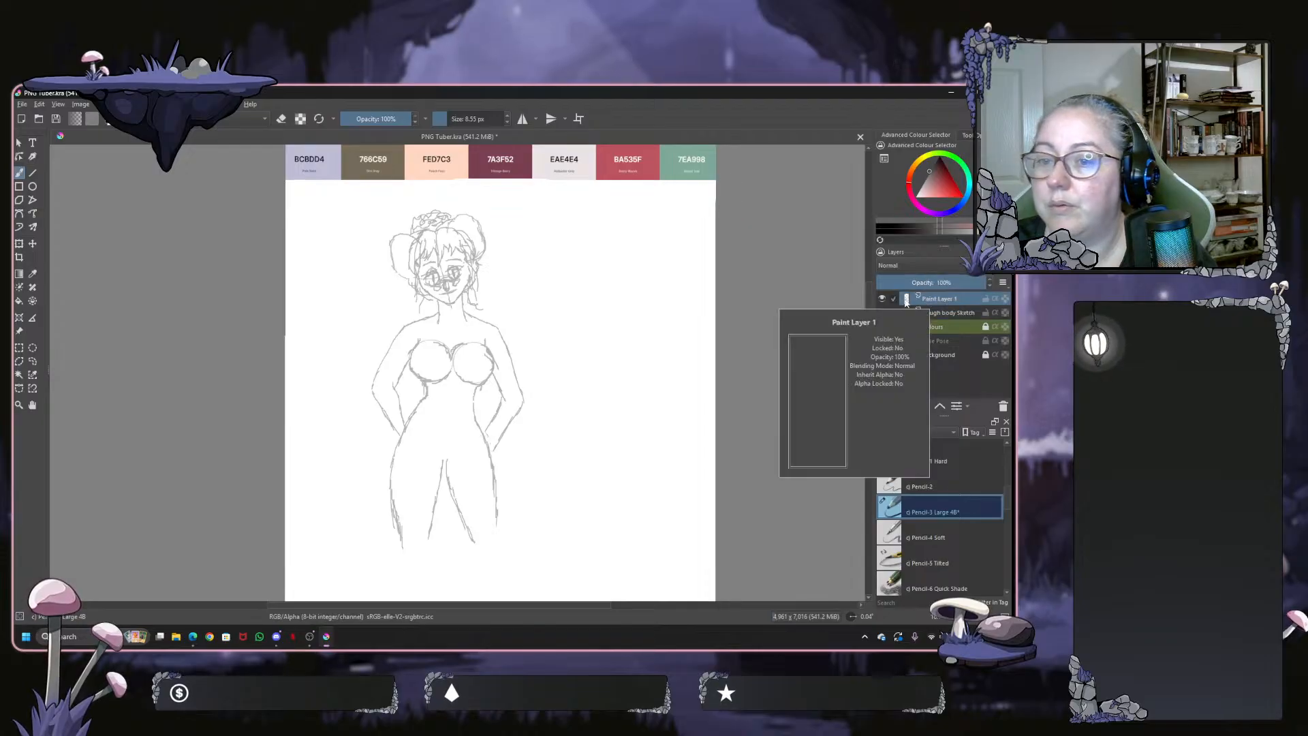
{"action": "scroll", "coordinate": [446, 271], "scroll_direction": "up", "scroll_amount": 5}
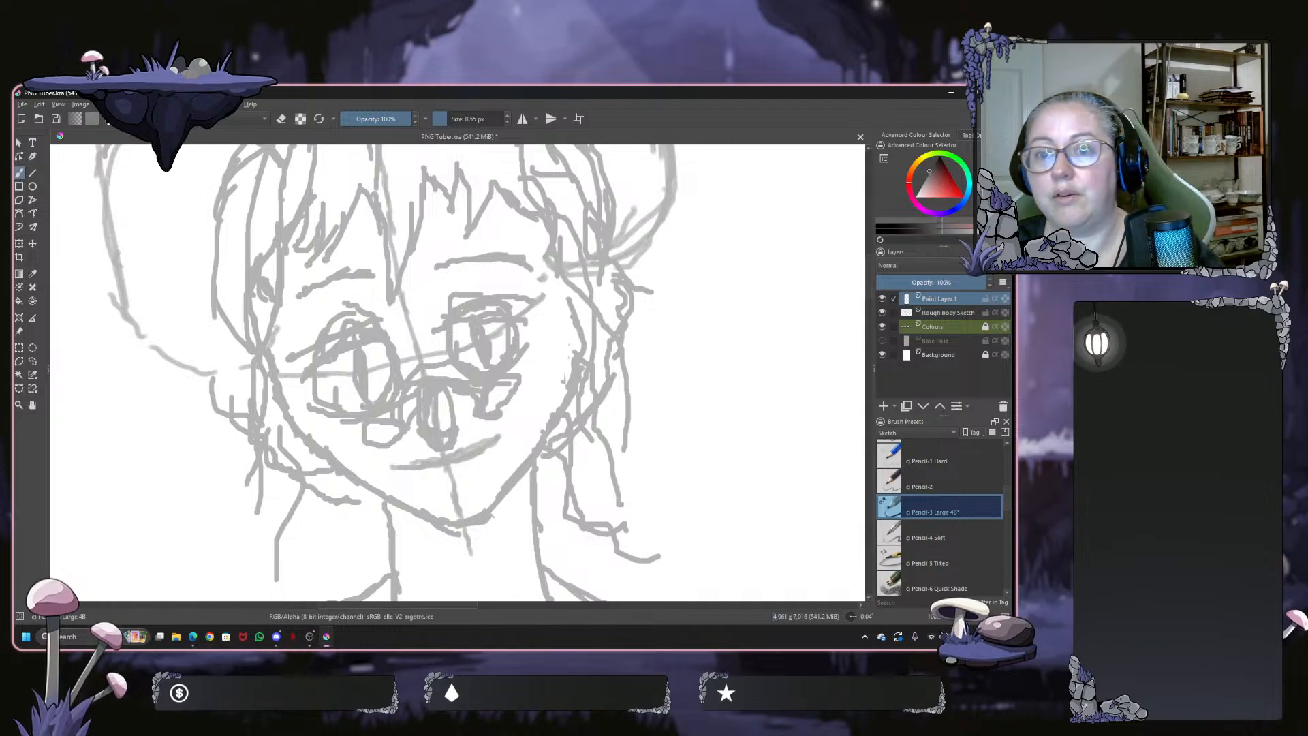
{"action": "left_click_drag", "start_coordinate": [453, 119], "coordinate": [445, 118]}
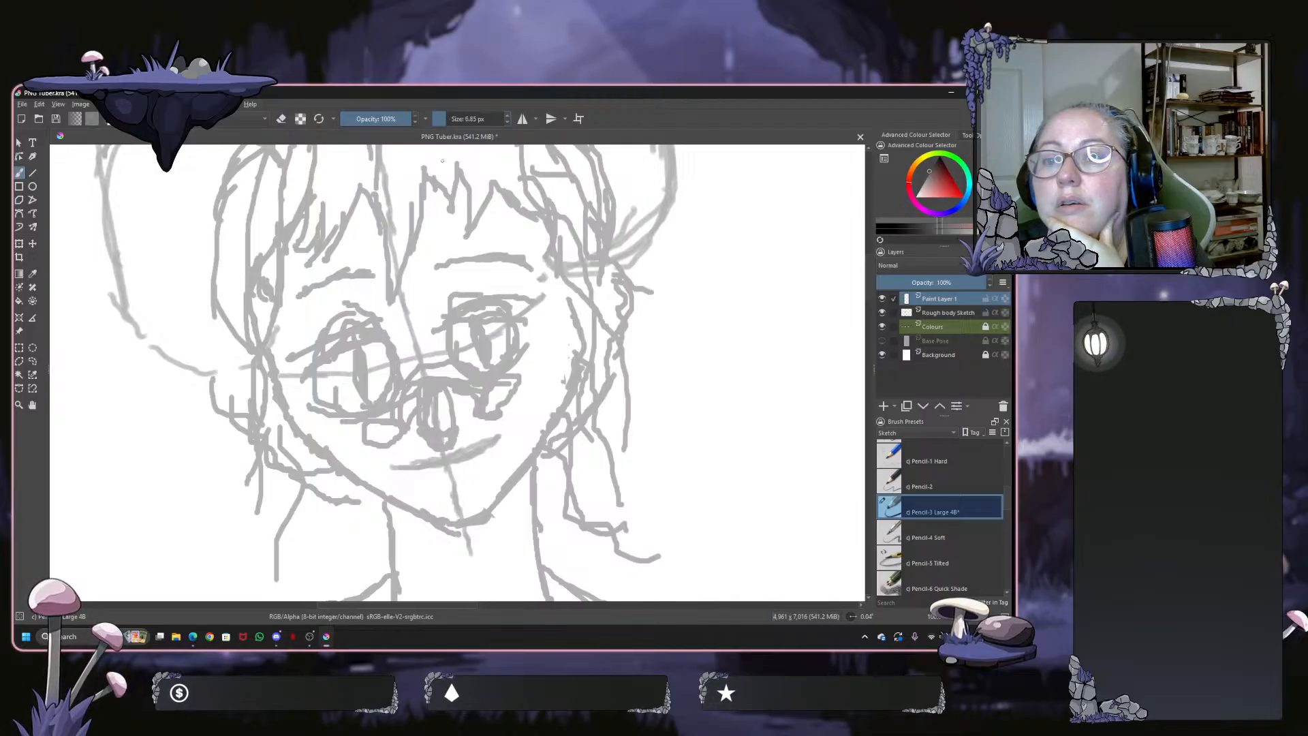
{"action": "mouse_move", "coordinate": [443, 119]}
{"action": "left_mouse_down"}
{"action": "mouse_move", "coordinate": [503, 120]}
{"action": "mouse_move", "coordinate": [479, 119]}
{"action": "left_mouse_up"}
{"action": "double_click", "coordinate": [466, 119]}
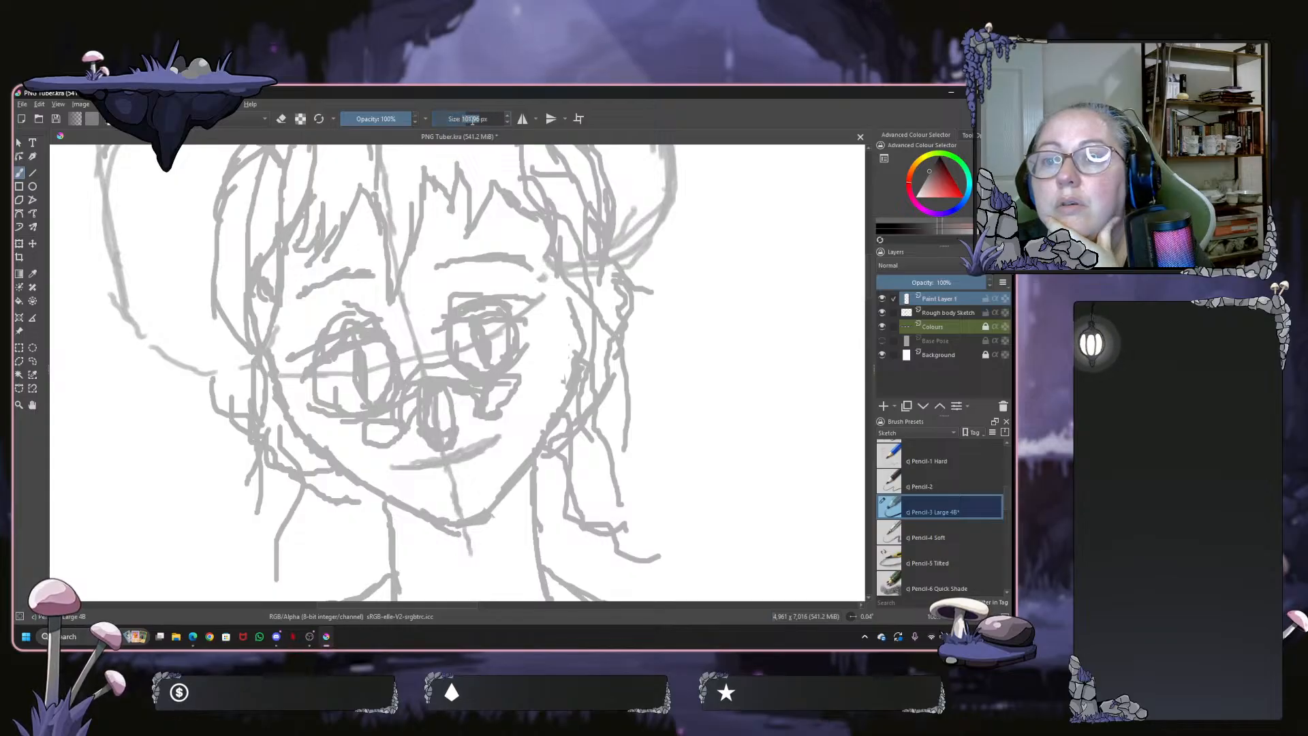
{"action": "type", "text": "5"}
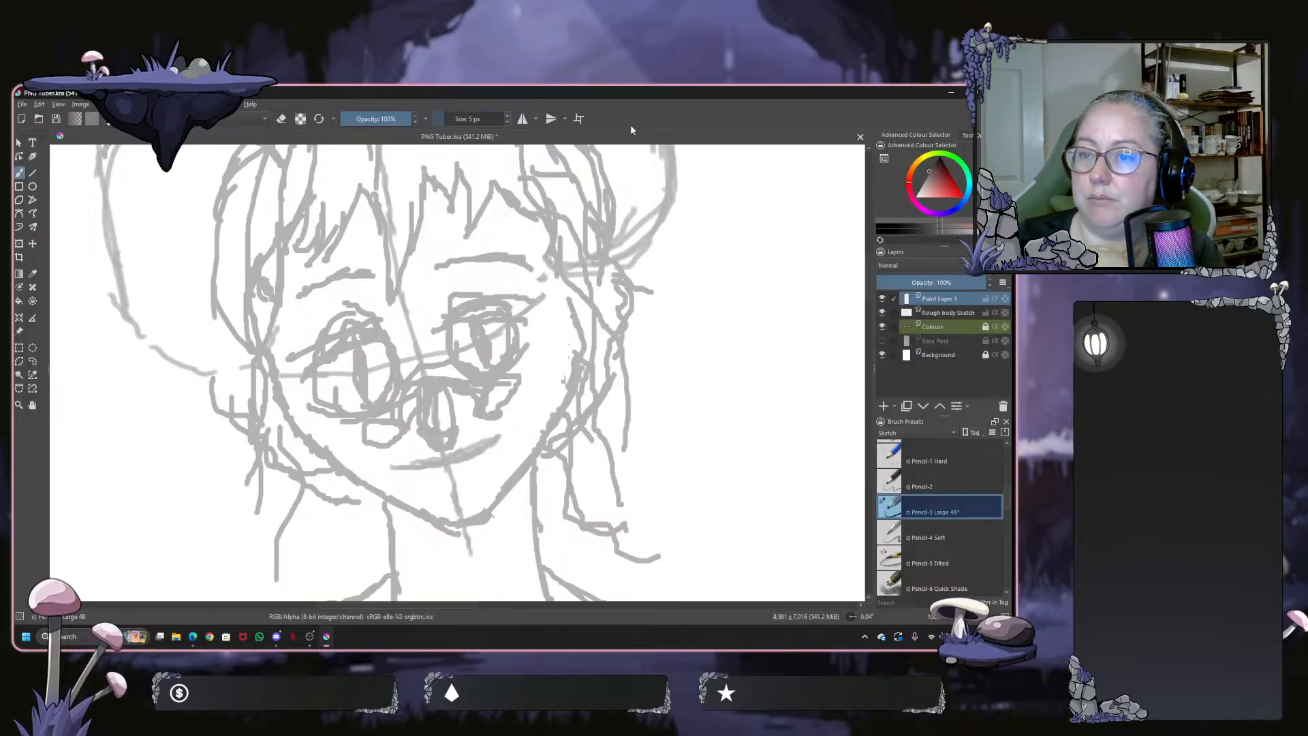
{"action": "key", "text": "Return"}
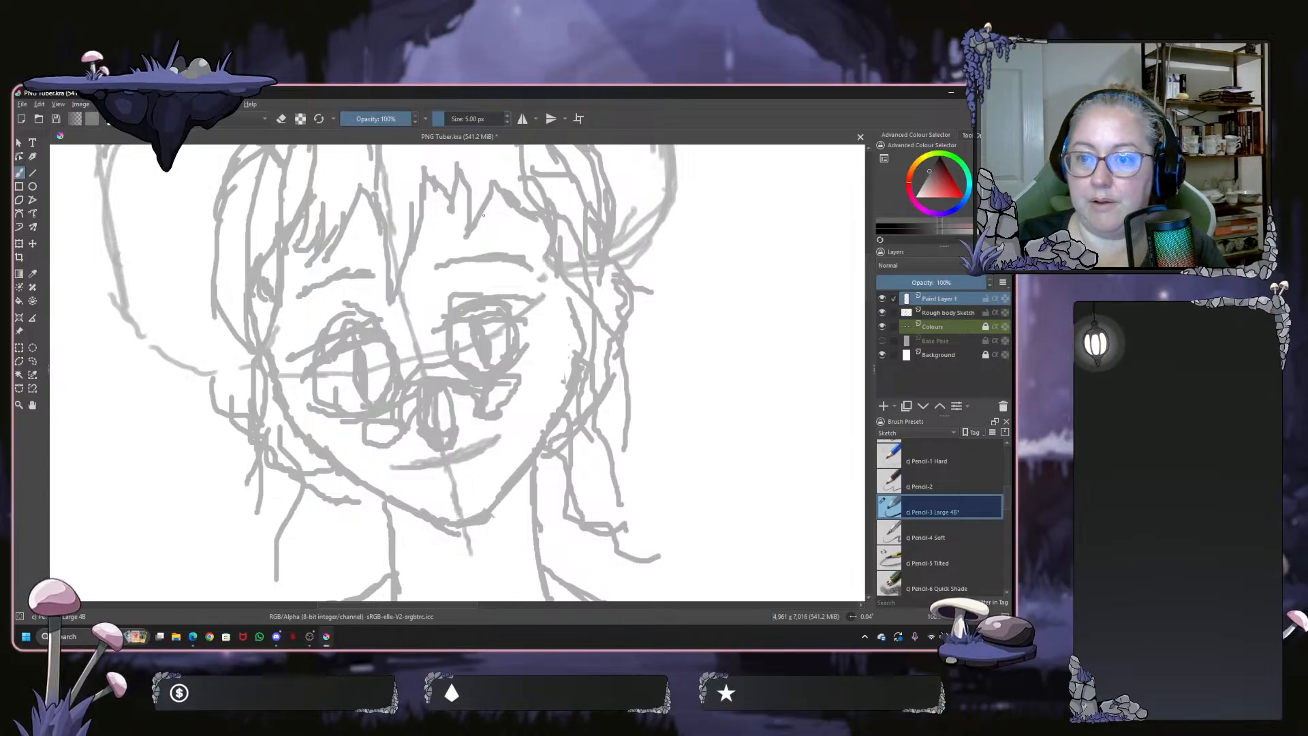
Rotate the canvas view to about 16° so the face's centre line stands upright
{"action": "left_click_drag", "start_coordinate": [484, 216], "coordinate": [474, 161]}
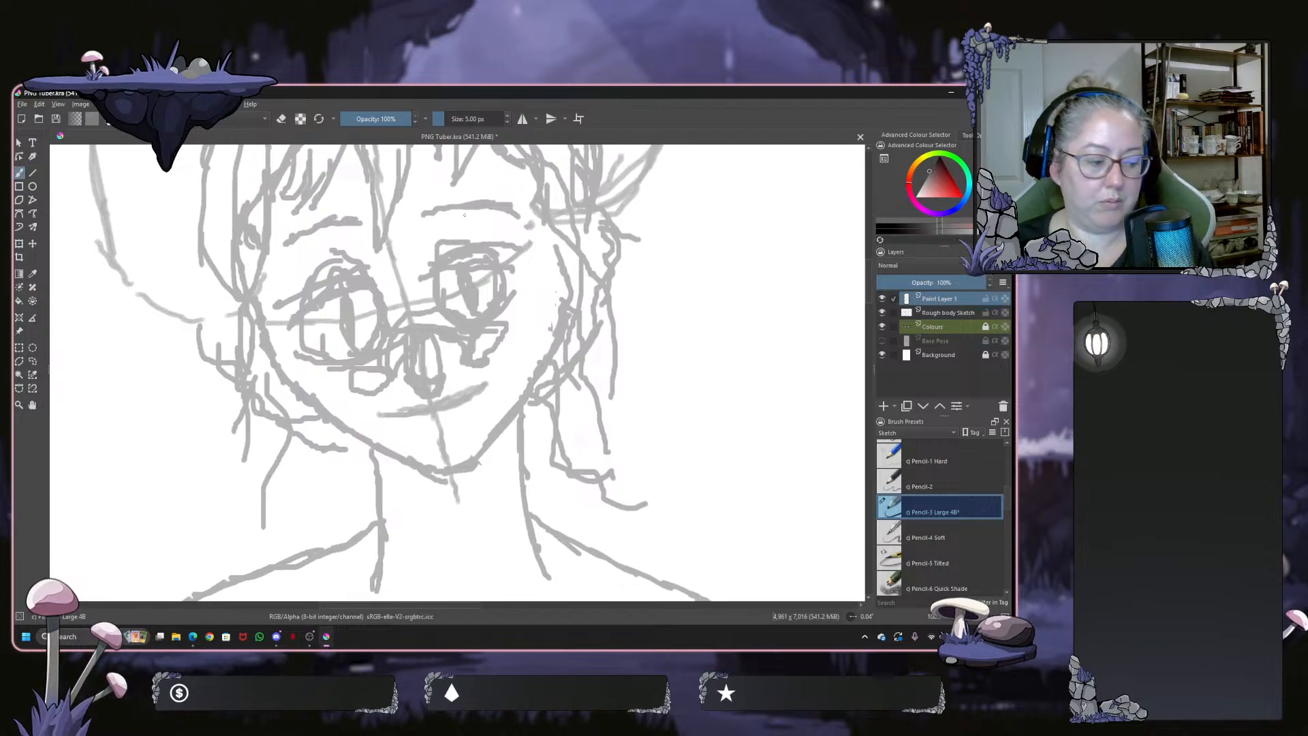
{"action": "left_click_drag", "start_coordinate": [466, 214], "coordinate": [392, 229]}
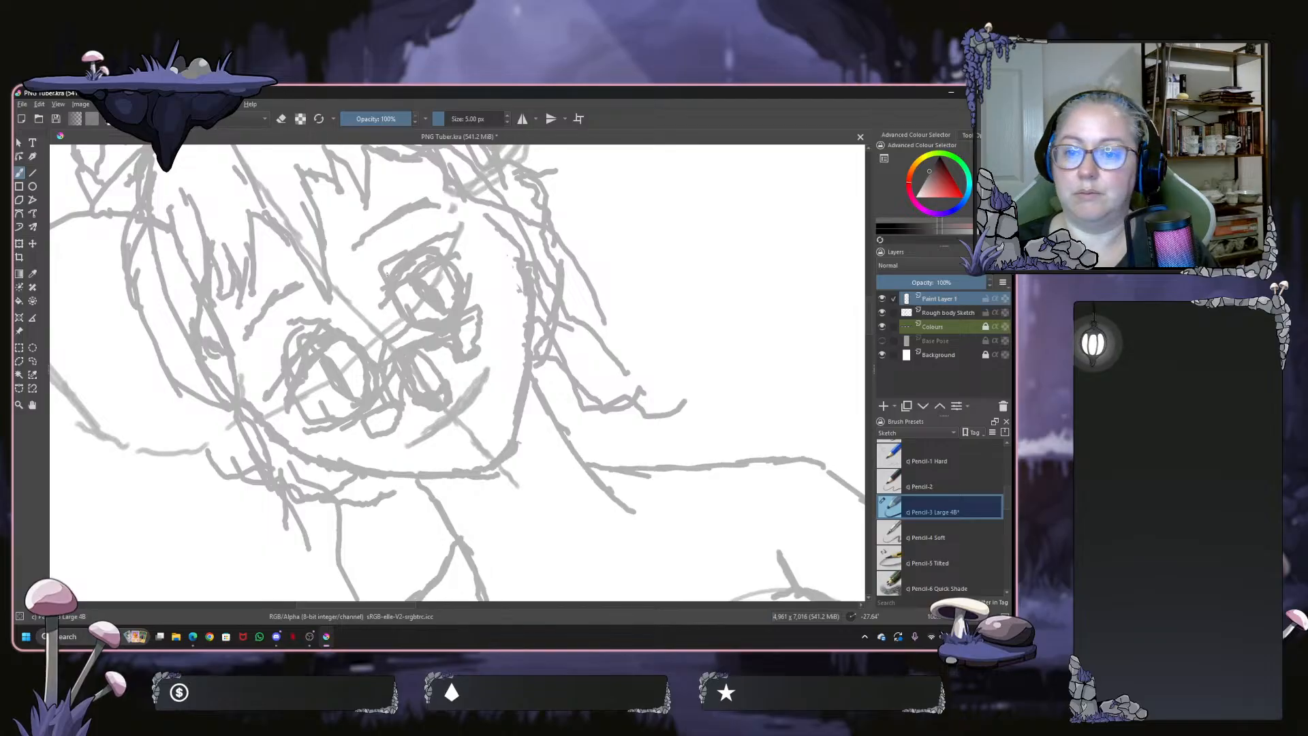
{"action": "left_click_drag", "start_coordinate": [386, 273], "coordinate": [469, 270]}
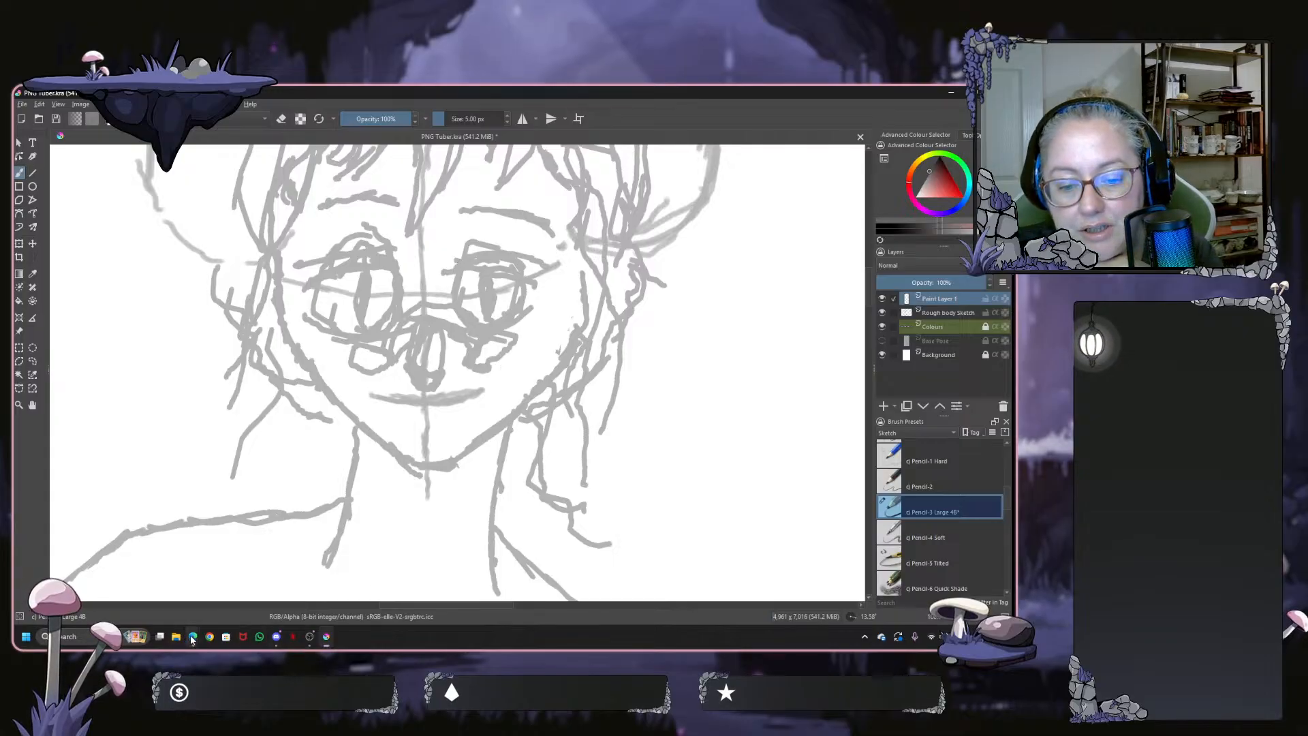
Switch to the Milanote reference board to examine the character's appearance notes and images, and return to the Krita drawing
{"action": "mouse_move", "coordinate": [192, 636]}
{"action": "left_click", "coordinate": [250, 584]}
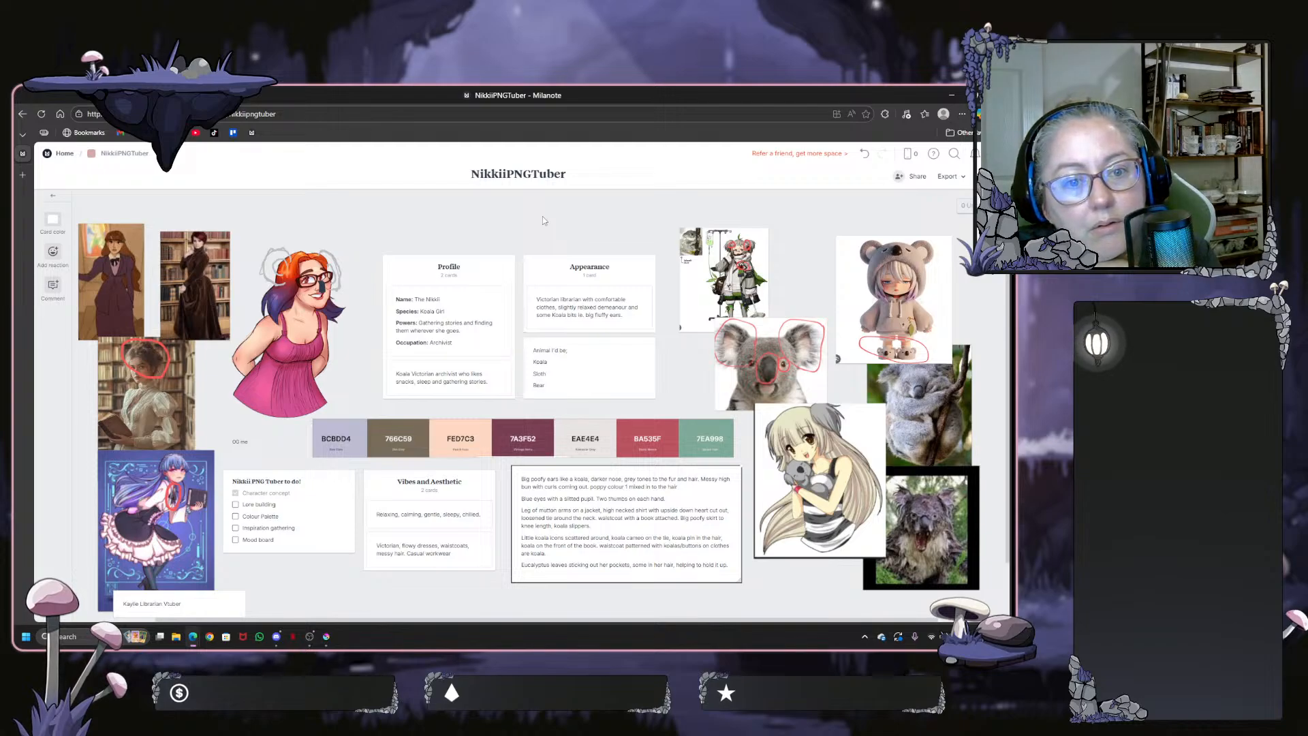
{"action": "left_click", "coordinate": [327, 637]}
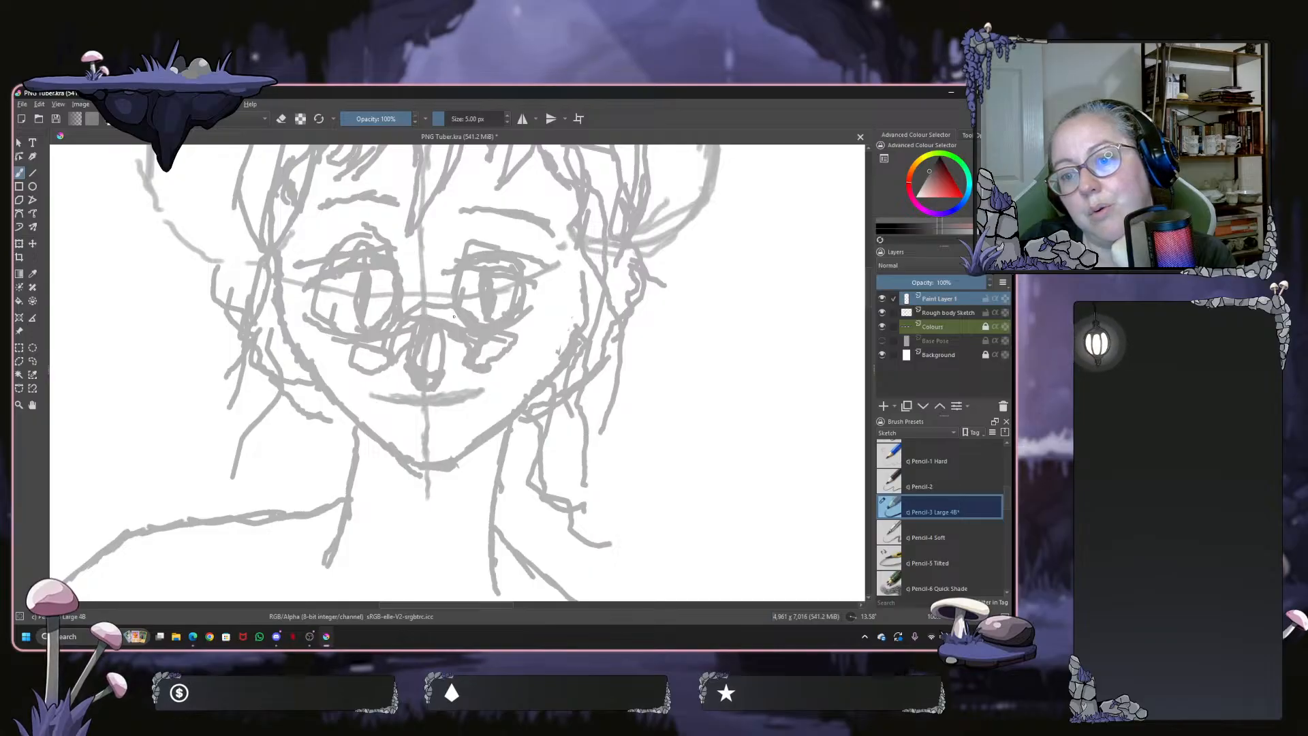
Outline the right-hand eye over the rough sketch, shaping its lower lid, inner corner and curved upper lid
{"action": "left_click_drag", "start_coordinate": [454, 316], "coordinate": [529, 309]}
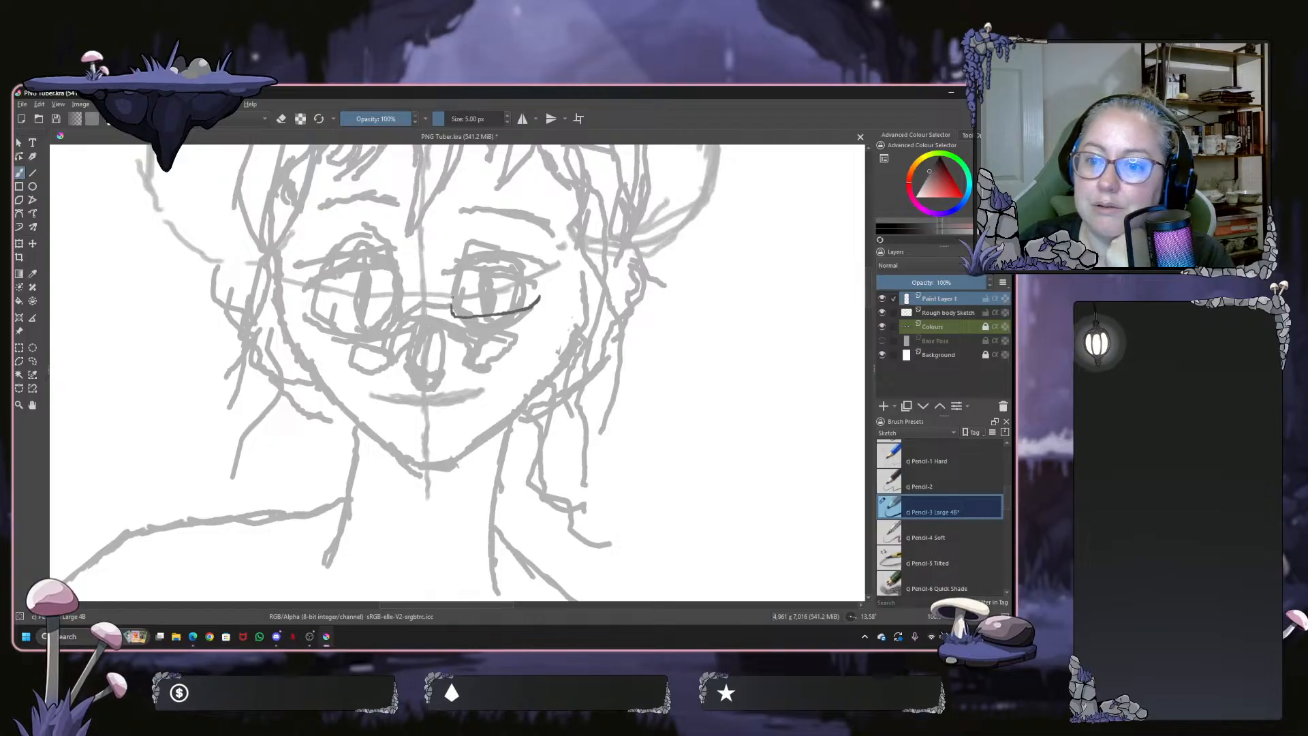
{"action": "mouse_move", "coordinate": [450, 303]}
{"action": "left_mouse_down"}
{"action": "mouse_move", "coordinate": [457, 283]}
{"action": "mouse_move", "coordinate": [482, 275]}
{"action": "left_mouse_up"}
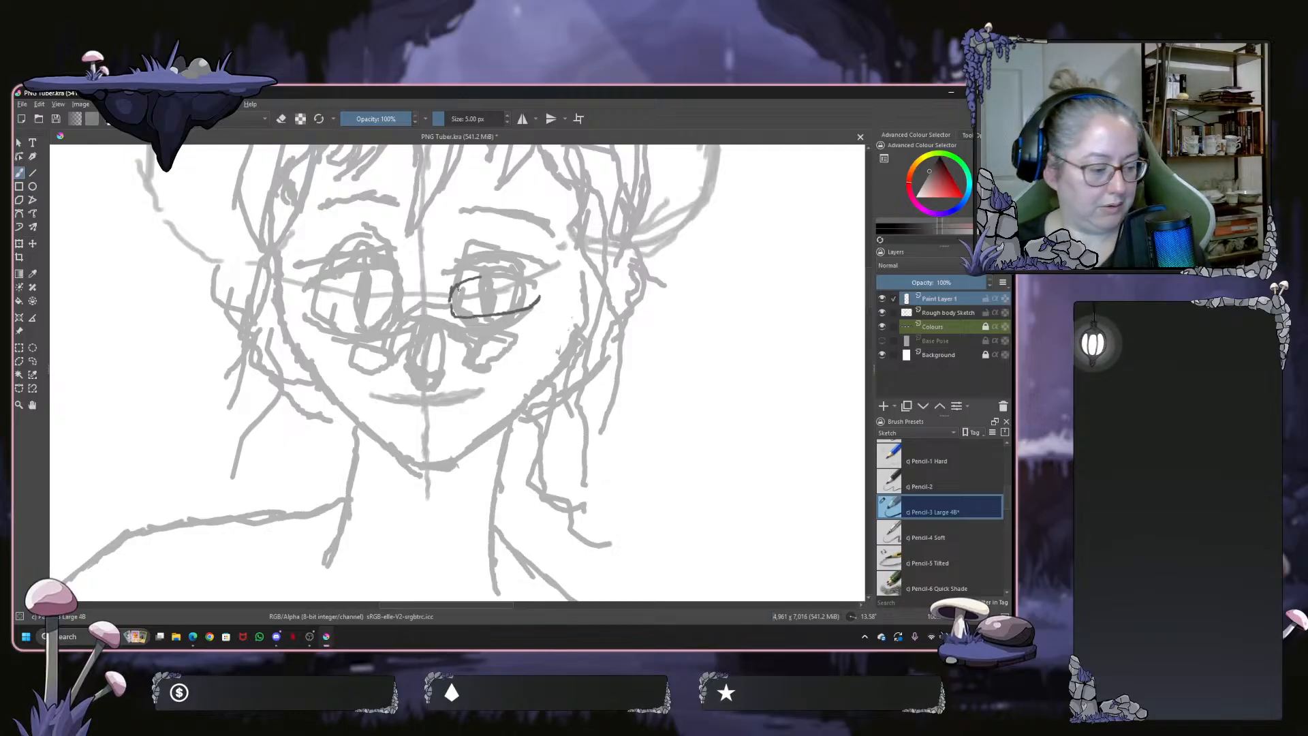
{"action": "key", "text": "ctrl+z"}
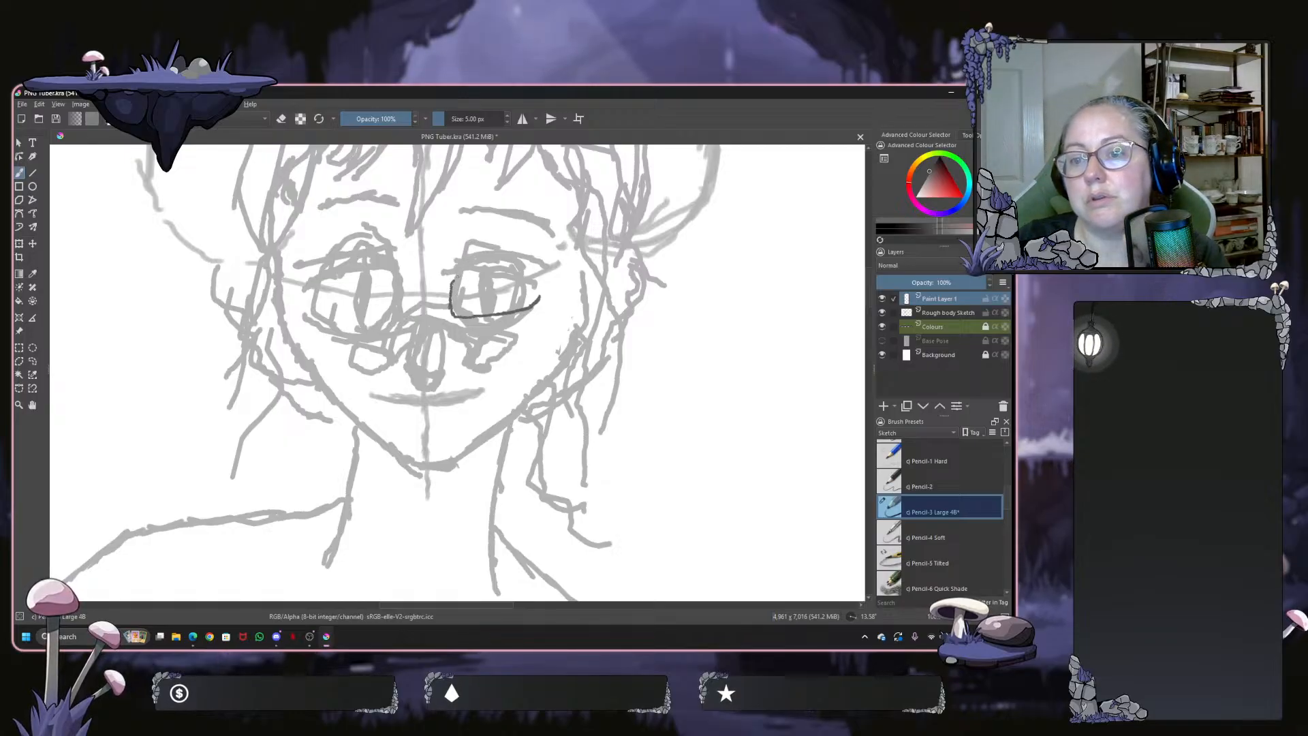
{"action": "mouse_move", "coordinate": [459, 274]}
{"action": "left_mouse_down"}
{"action": "mouse_move", "coordinate": [518, 273]}
{"action": "mouse_move", "coordinate": [539, 300]}
{"action": "left_mouse_up"}
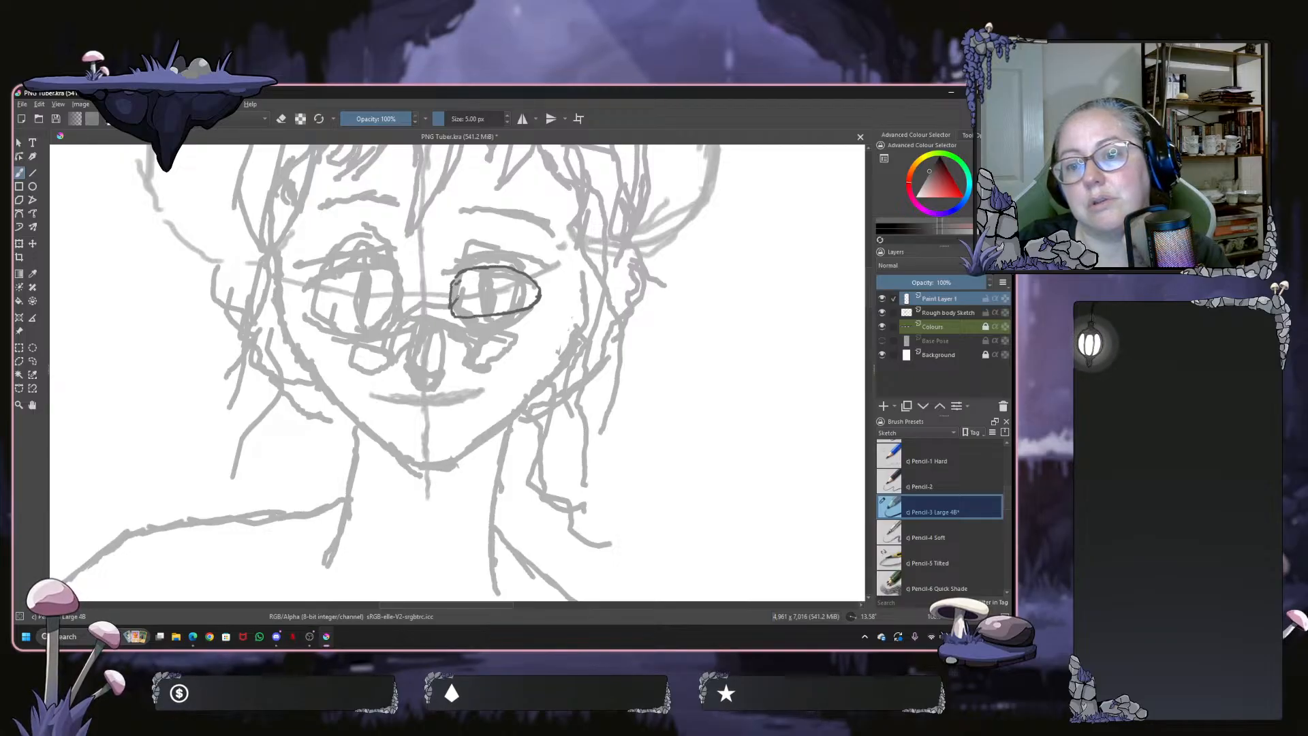
Add the upper lid line, iris and pupil inside the right-hand eye, and darken its outer corner with a lash wing
{"action": "mouse_move", "coordinate": [458, 293]}
{"action": "left_mouse_down"}
{"action": "mouse_move", "coordinate": [480, 277]}
{"action": "mouse_move", "coordinate": [517, 284]}
{"action": "left_mouse_up"}
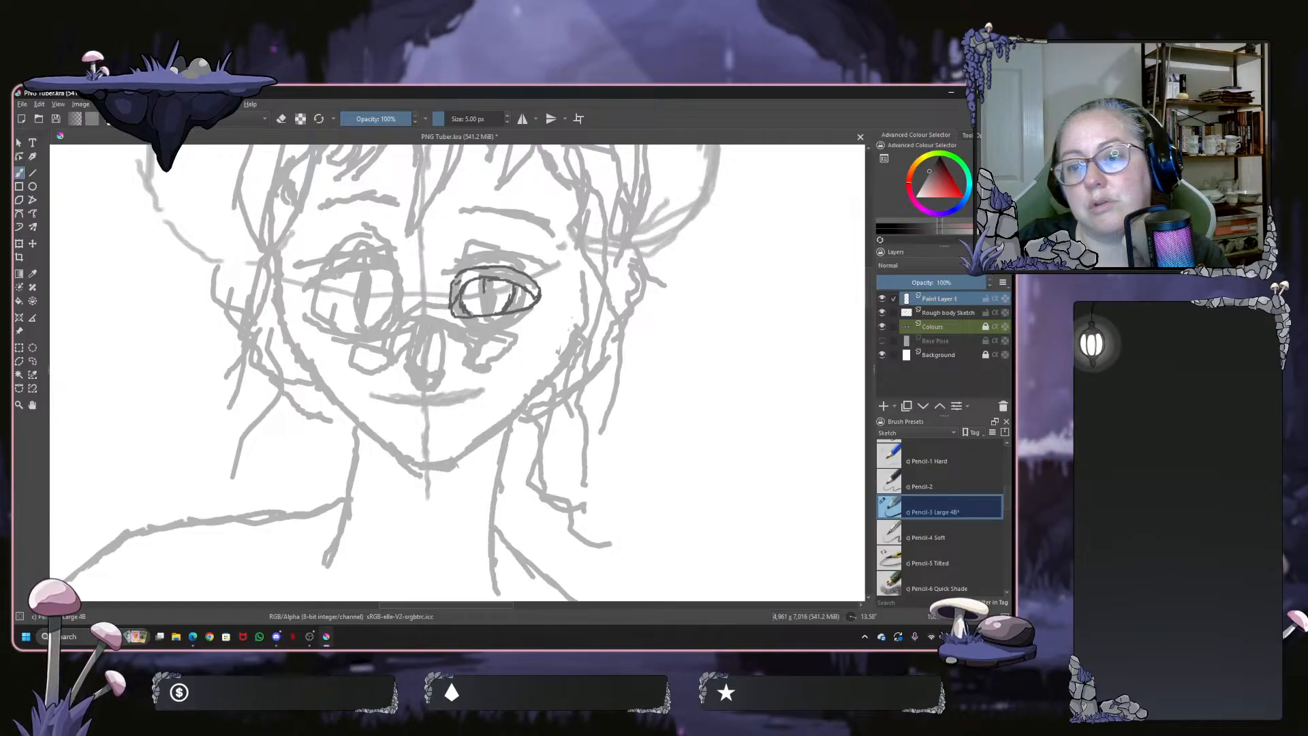
{"action": "mouse_move", "coordinate": [479, 279]}
{"action": "left_mouse_down"}
{"action": "mouse_move", "coordinate": [477, 298]}
{"action": "mouse_move", "coordinate": [490, 293]}
{"action": "left_mouse_up"}
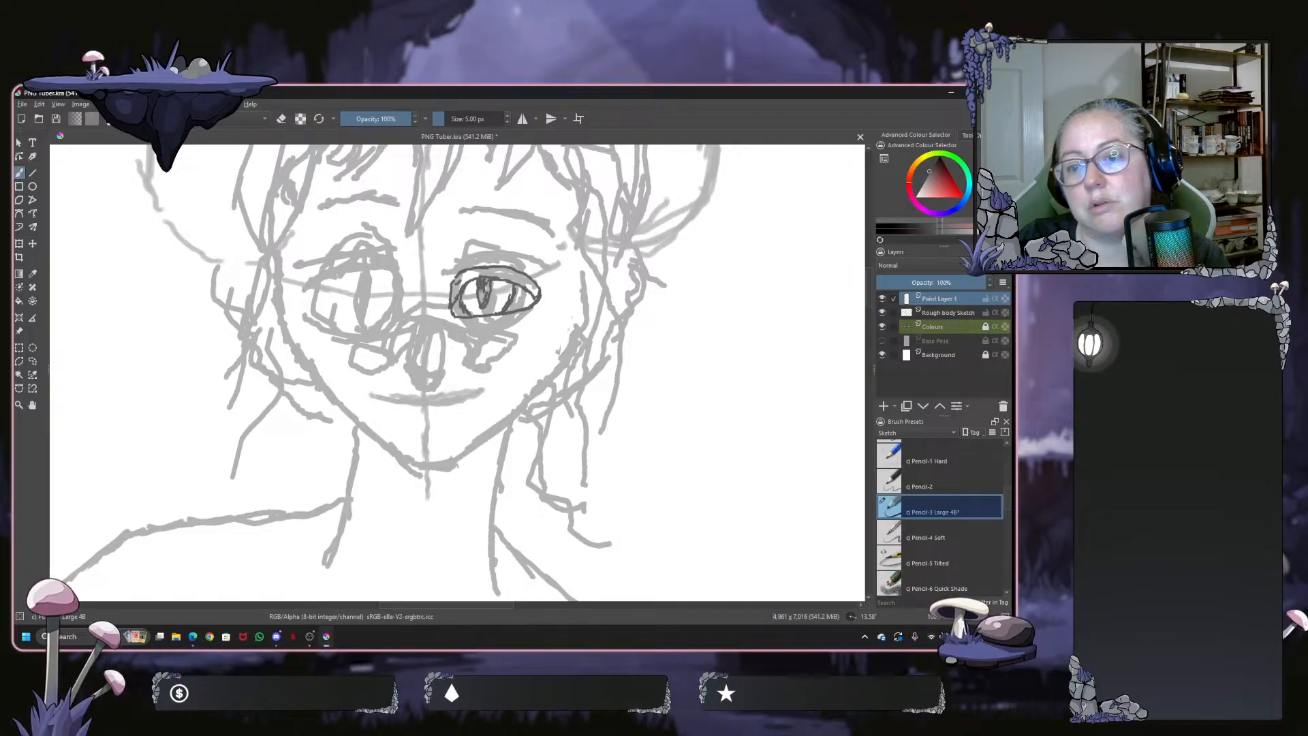
{"action": "left_click_drag", "start_coordinate": [487, 283], "coordinate": [484, 299]}
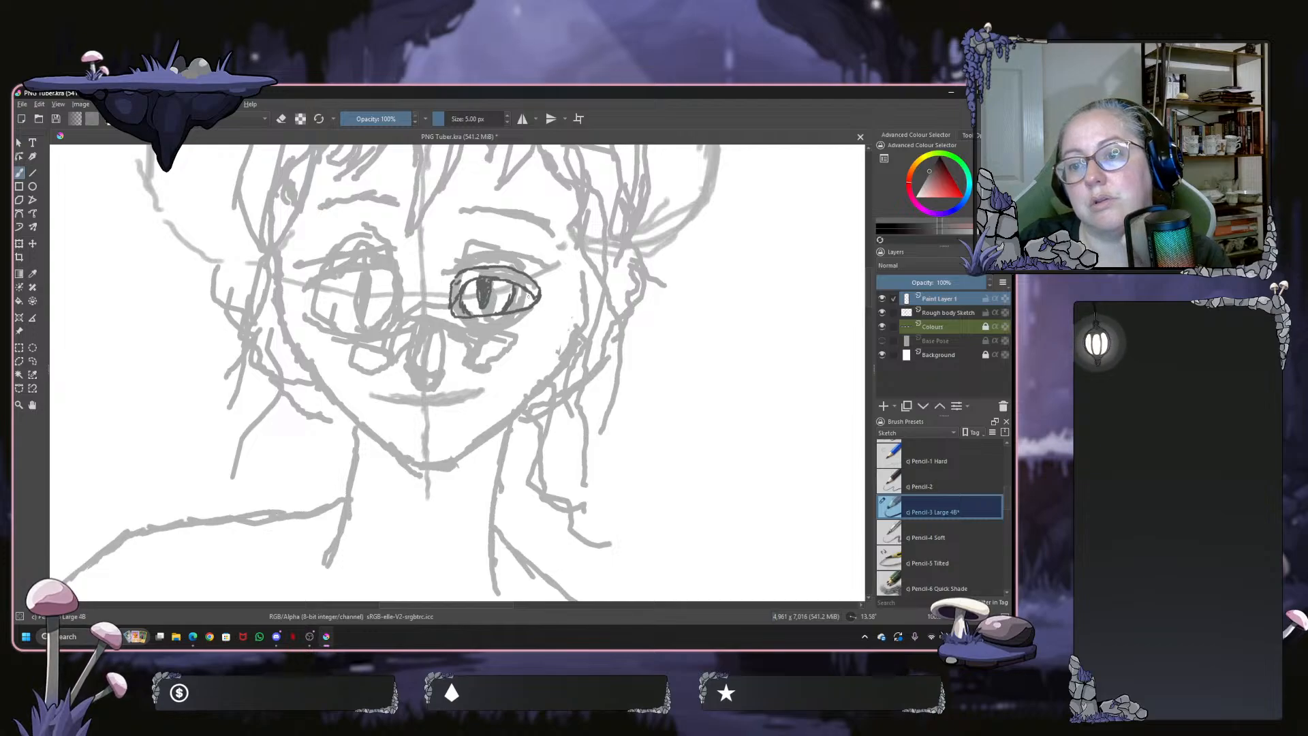
{"action": "left_click_drag", "start_coordinate": [530, 291], "coordinate": [549, 294]}
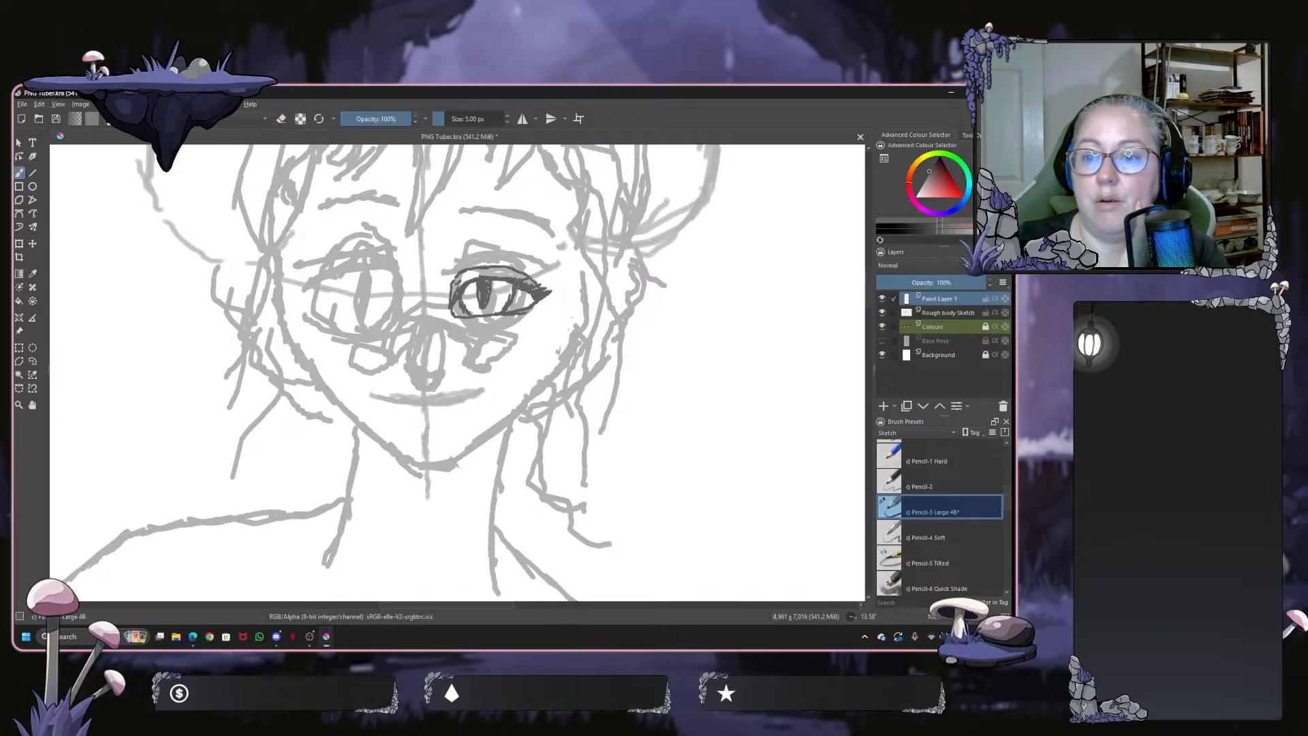
Erase the right-hand eye's pupil, redraw it as a vertical slit, and check the eye with the Rough body Sketch layer briefly hidden
{"action": "left_click", "coordinate": [283, 120]}
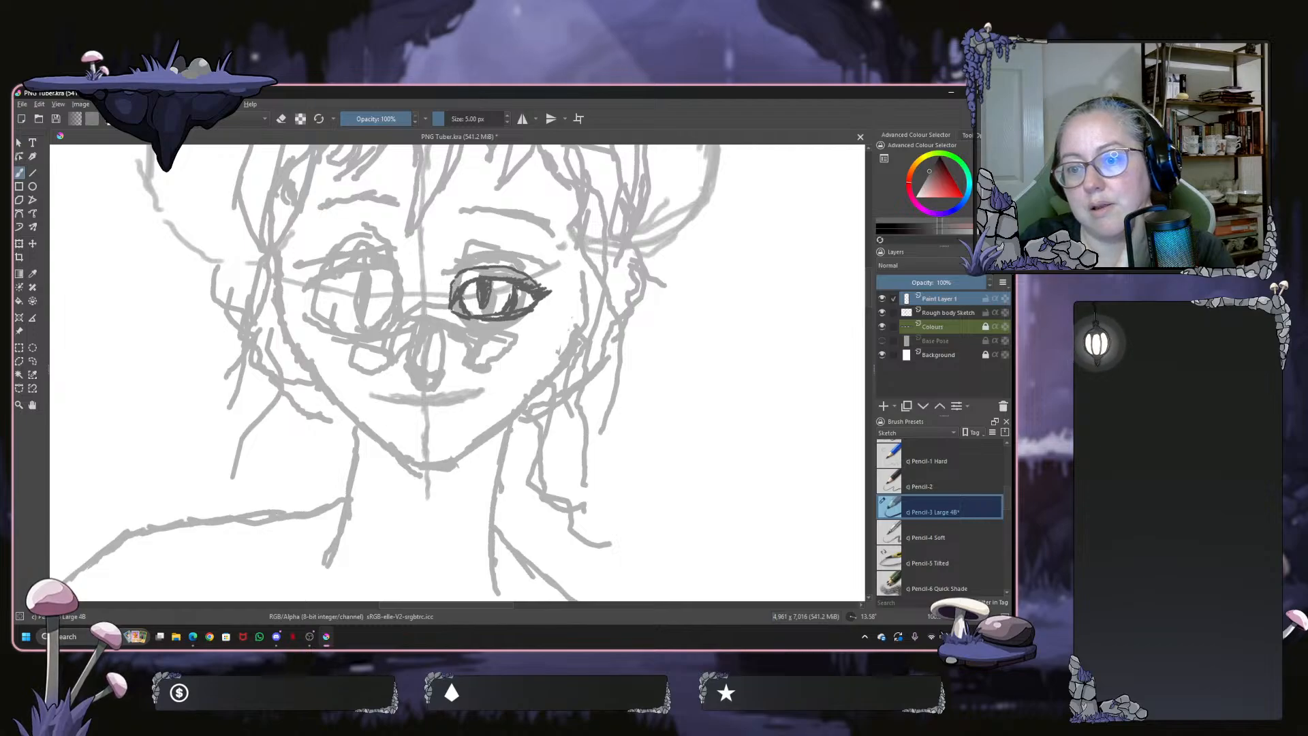
{"action": "left_click", "coordinate": [283, 119]}
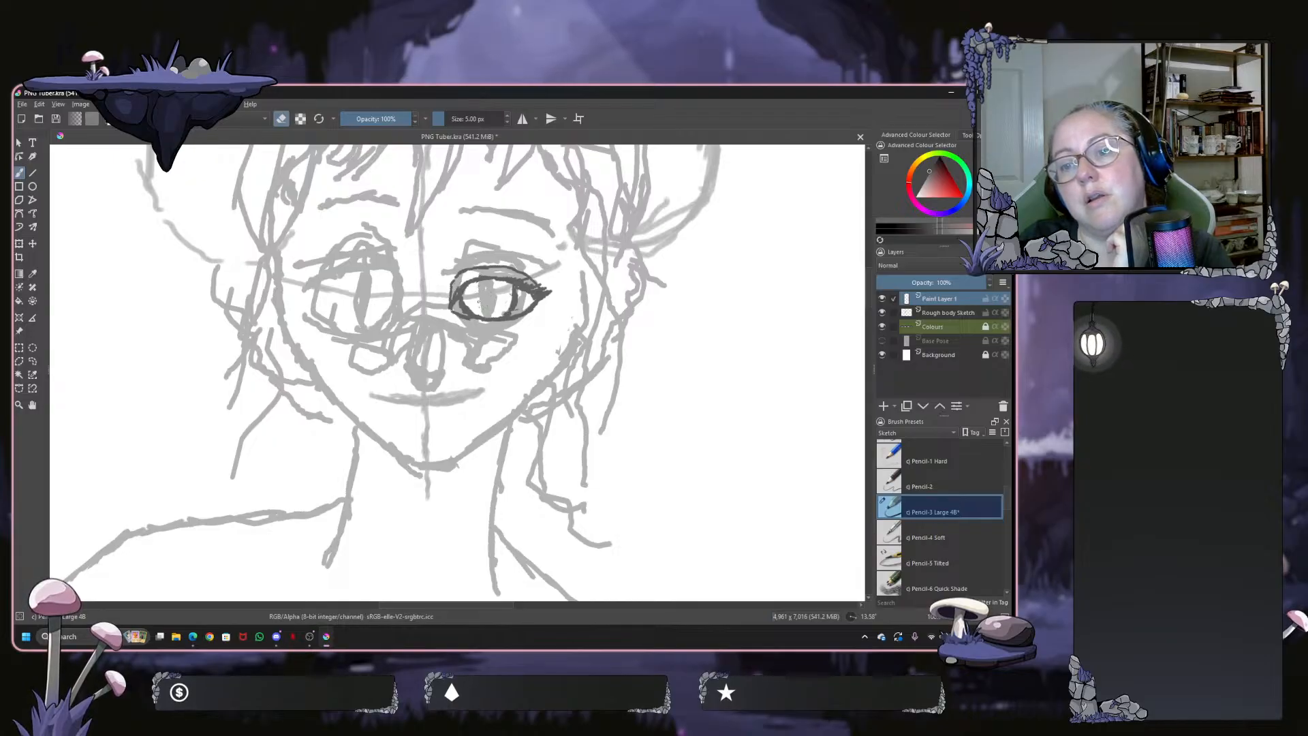
{"action": "left_click", "coordinate": [281, 119]}
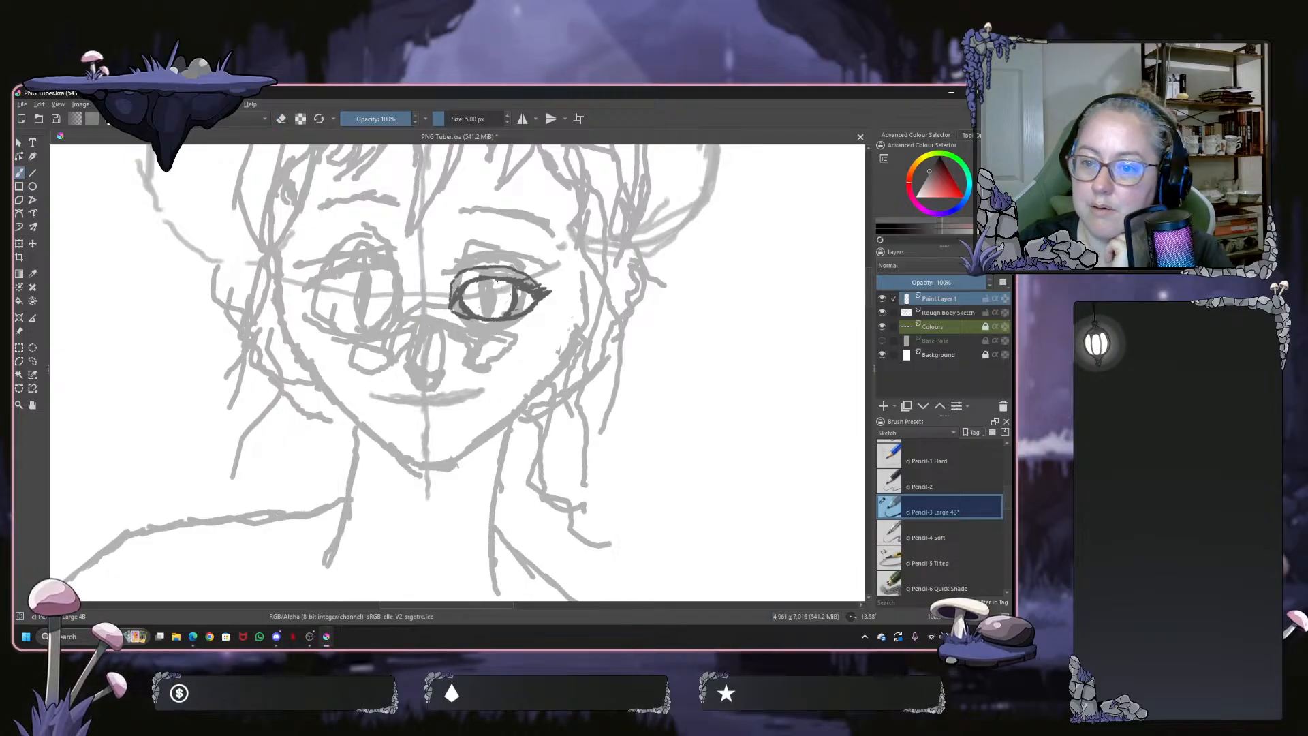
{"action": "left_click_drag", "start_coordinate": [500, 288], "coordinate": [495, 307]}
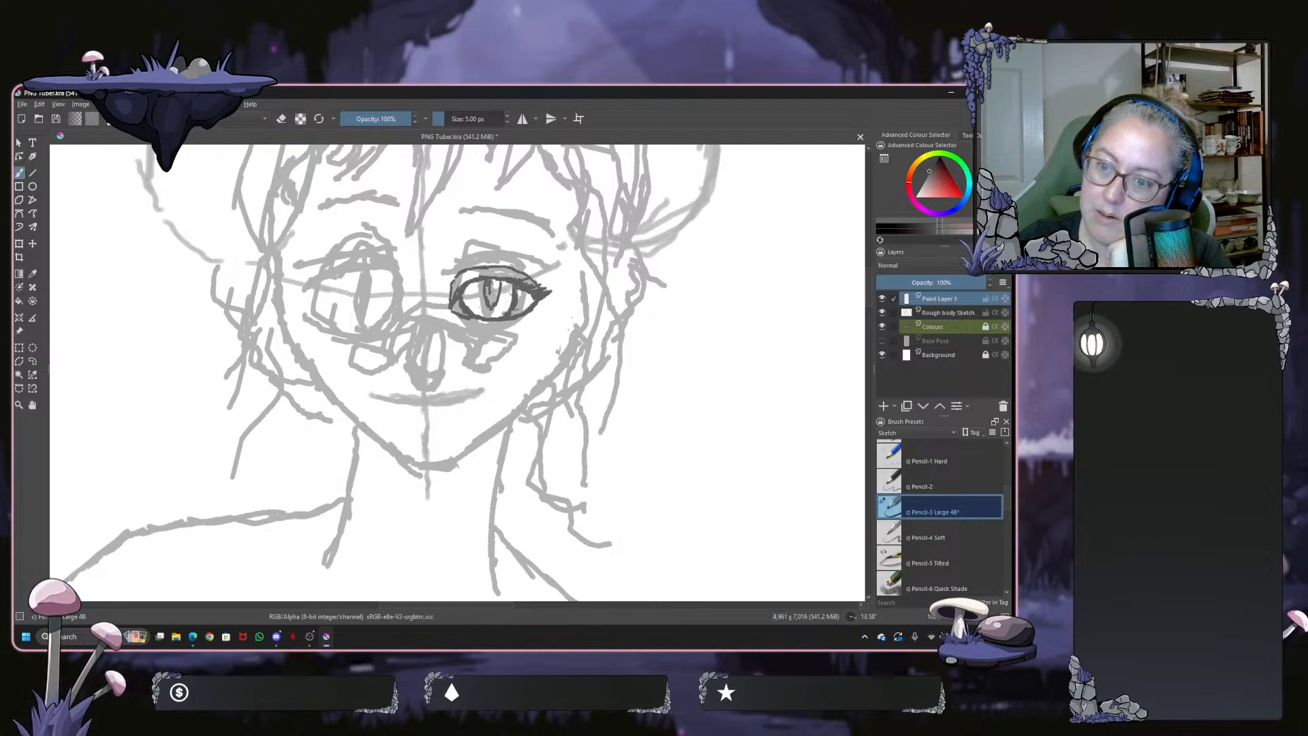
{"action": "left_click_drag", "start_coordinate": [494, 286], "coordinate": [492, 297]}
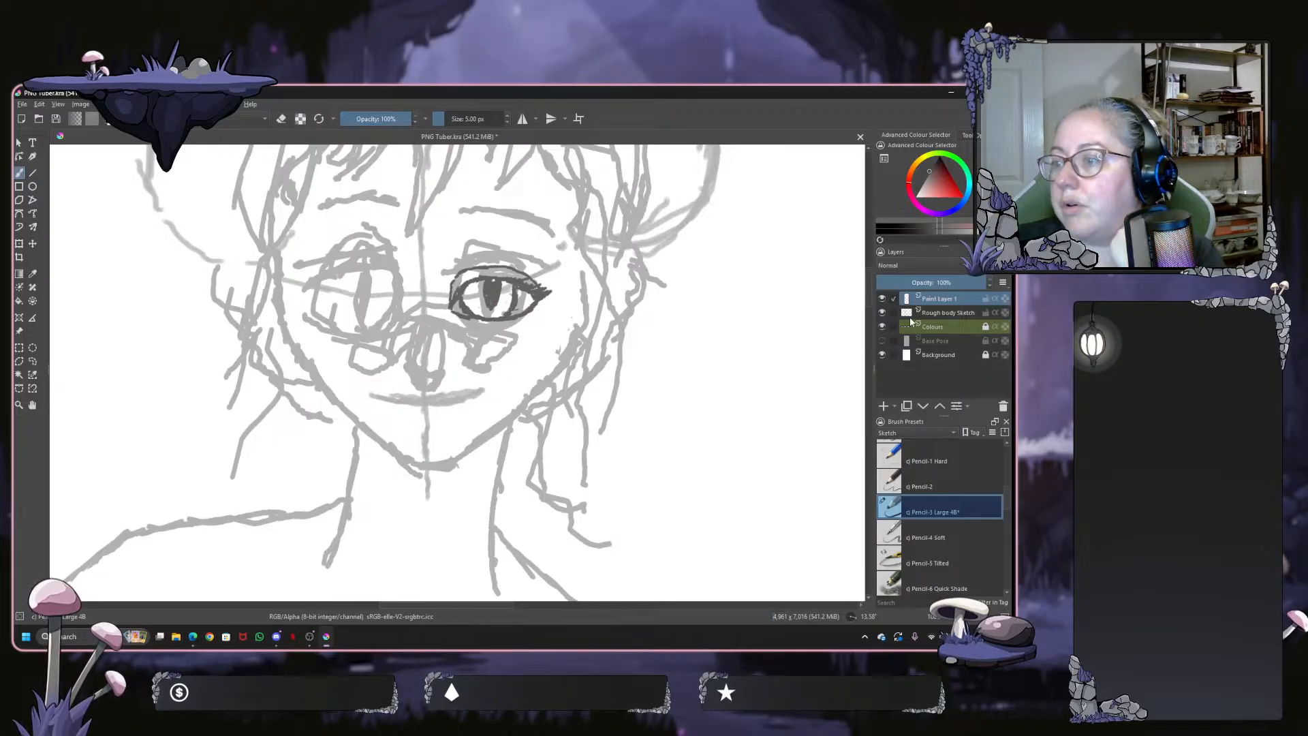
{"action": "left_click", "coordinate": [884, 312]}
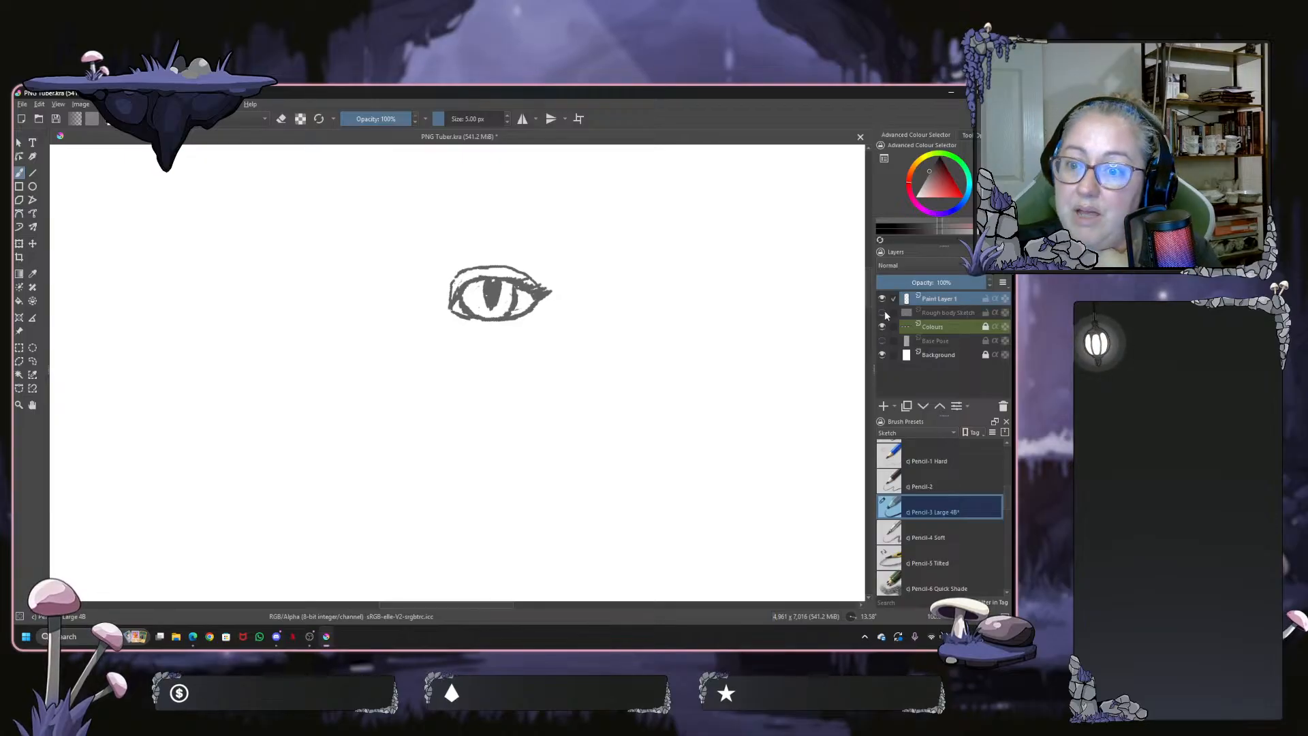
{"action": "left_click", "coordinate": [884, 312]}
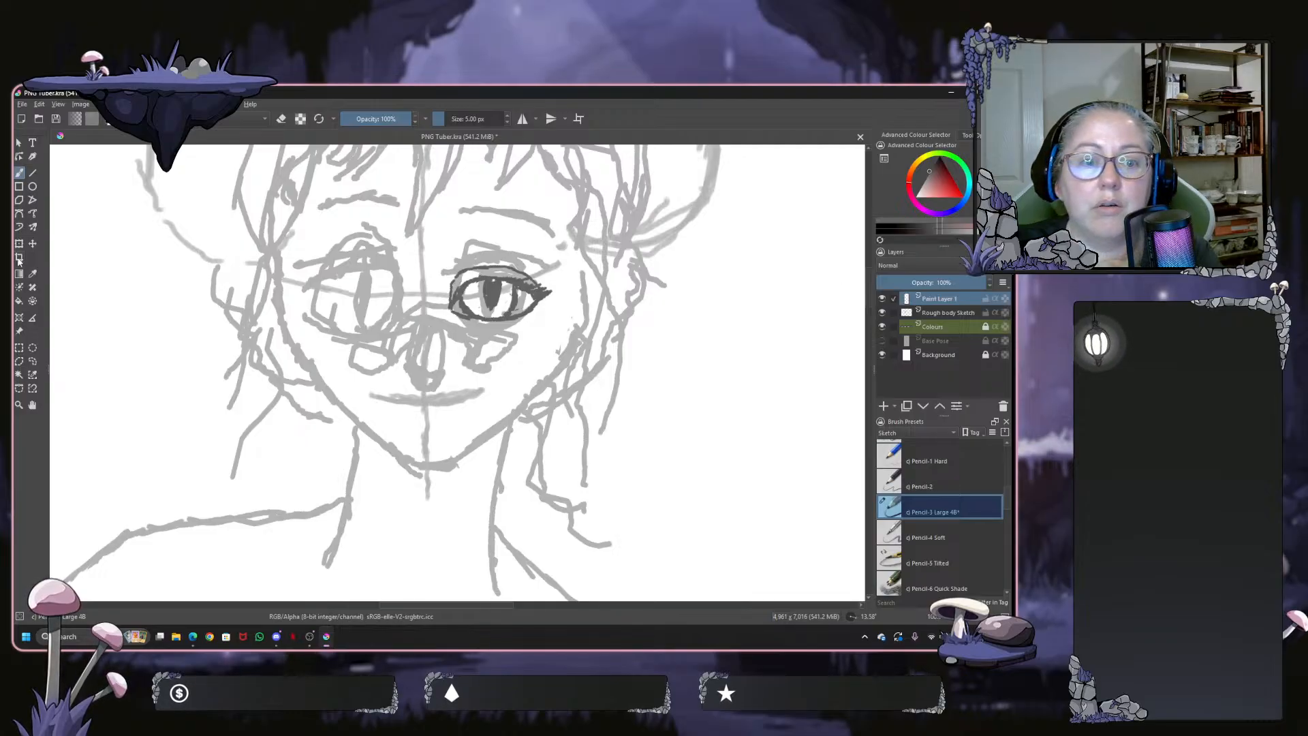
Select the finished eye with a polygonal selection and copy it to a new layer
{"action": "left_click", "coordinate": [20, 362]}
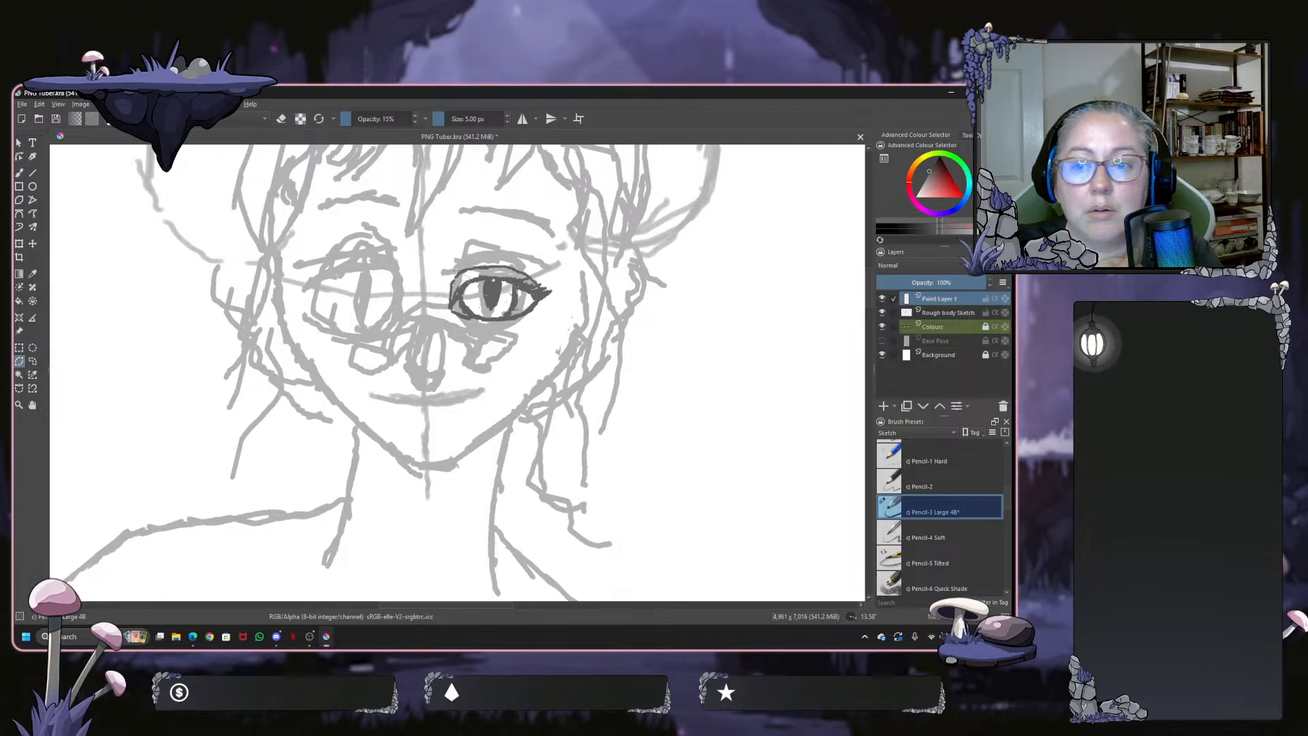
{"action": "left_click", "coordinate": [441, 311]}
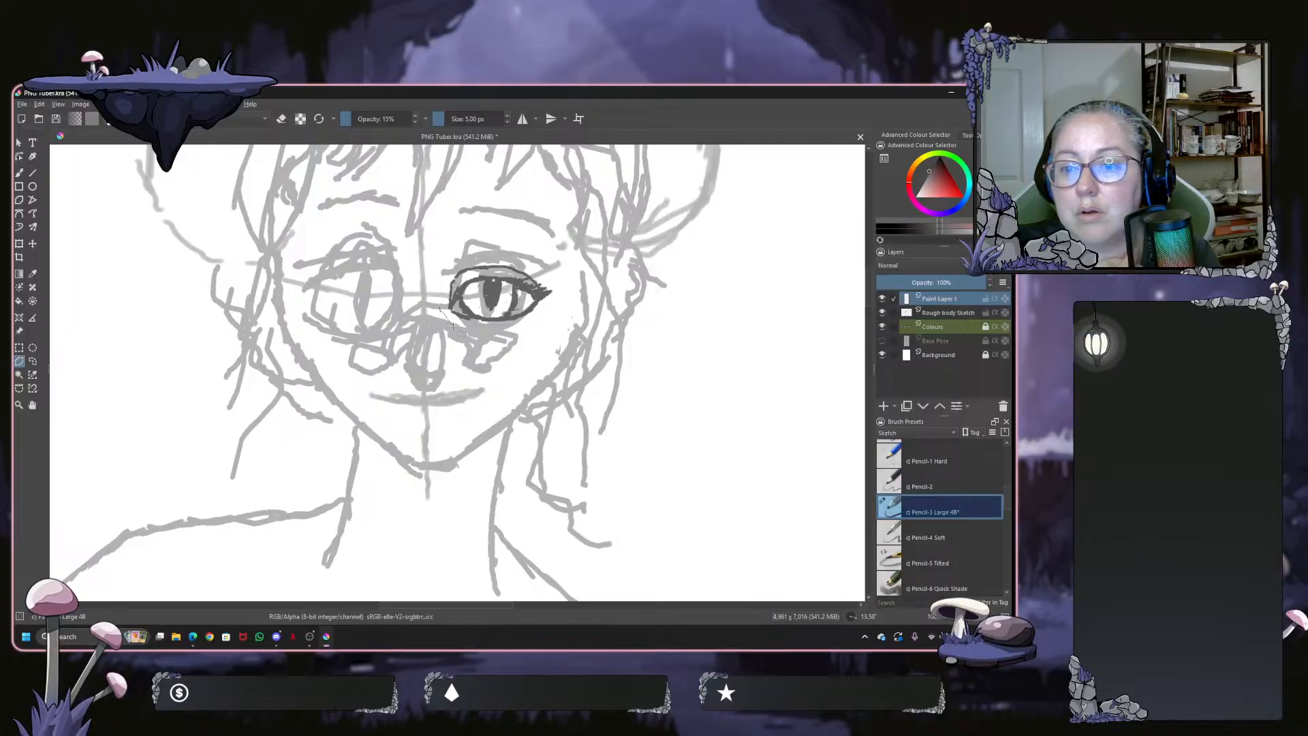
{"action": "left_click", "coordinate": [509, 327]}
{"action": "left_click", "coordinate": [543, 317]}
{"action": "left_click", "coordinate": [559, 291]}
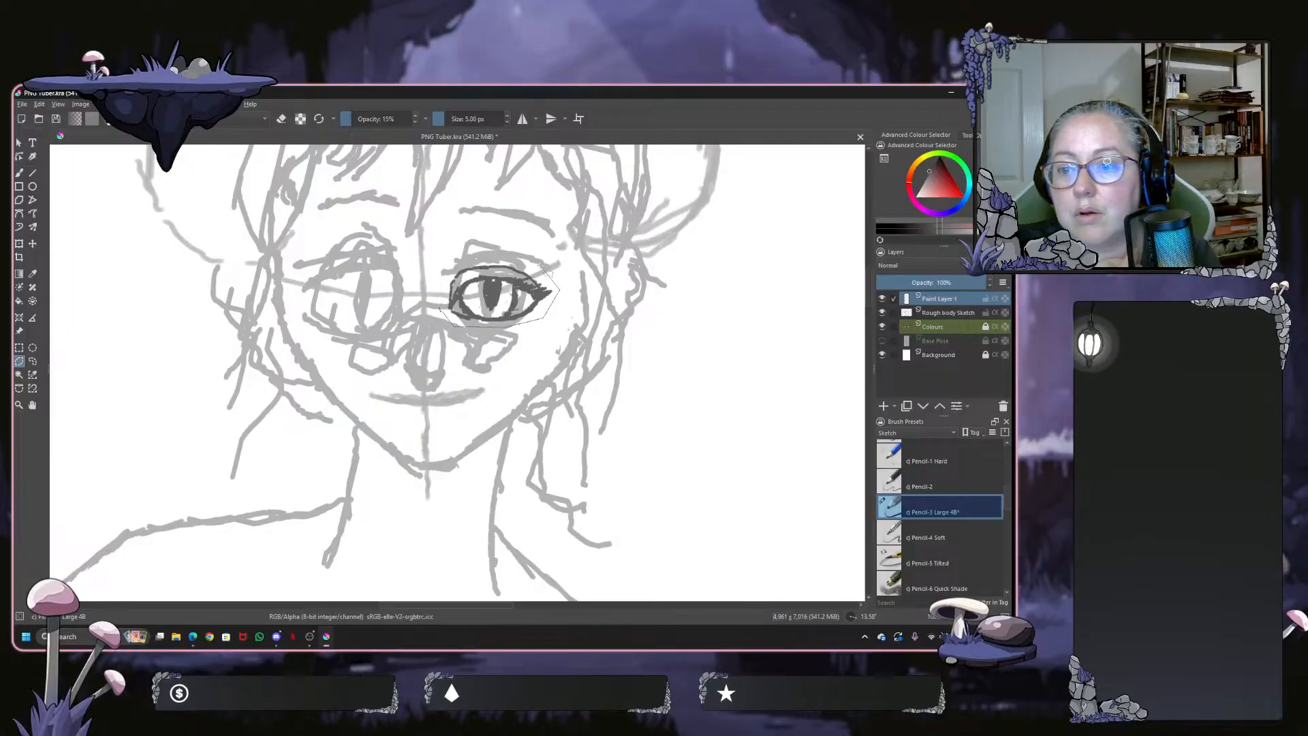
{"action": "left_click", "coordinate": [462, 264]}
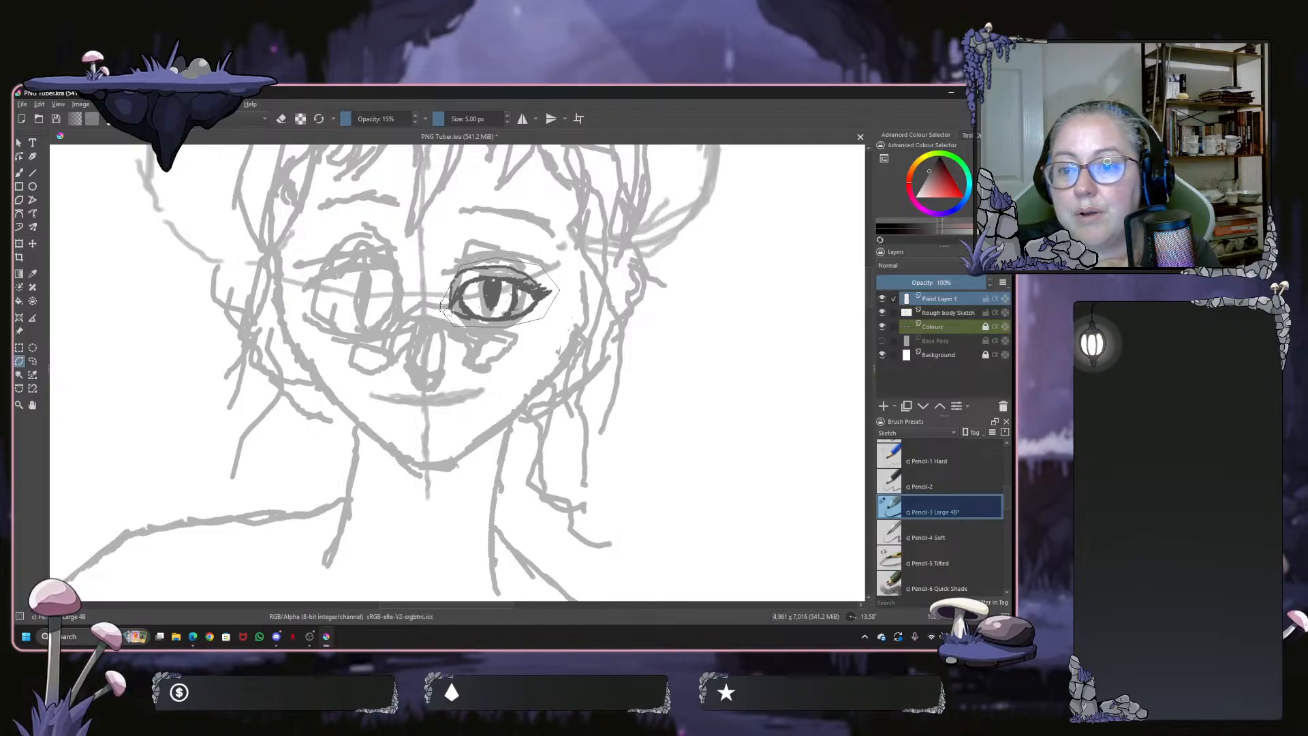
{"action": "left_click", "coordinate": [441, 307]}
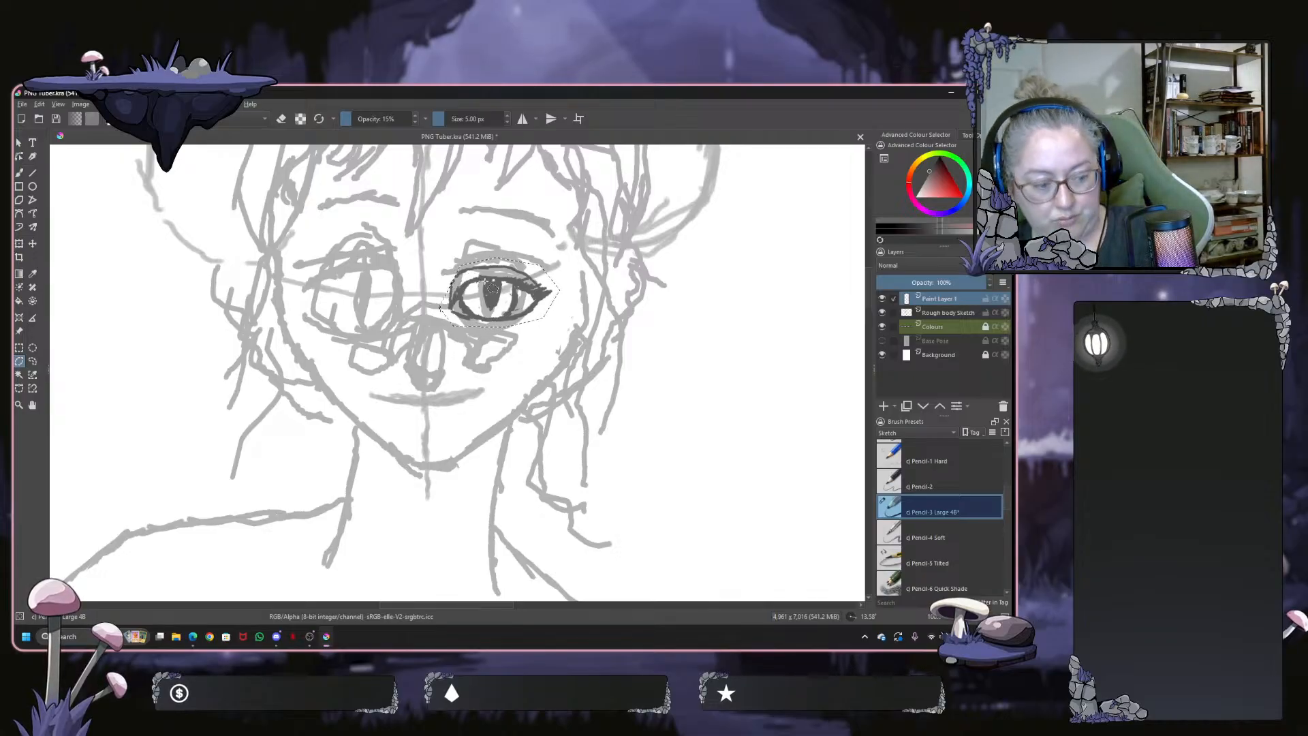
{"action": "key", "text": "ctrl+alt+j"}
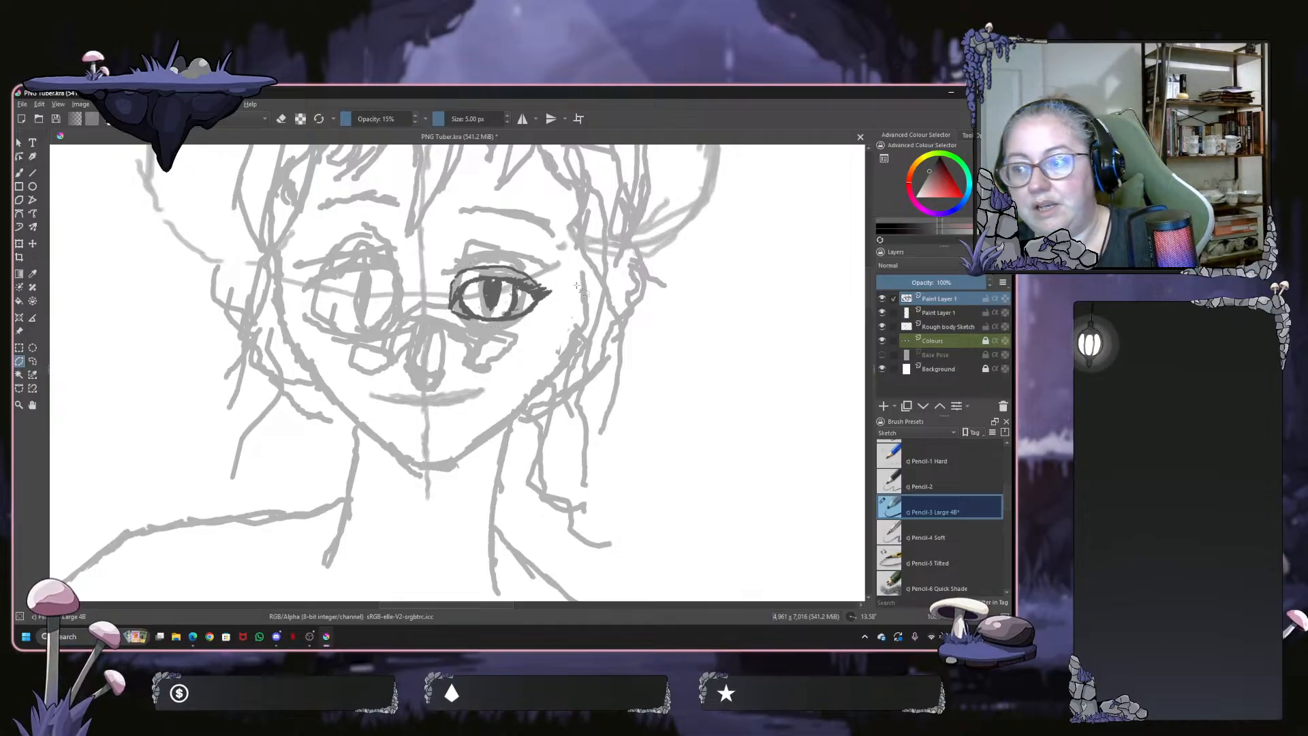
Hide the original Paint Layer 1 beneath the copied eye's layer
{"action": "left_click", "coordinate": [933, 313], "text": "ctrl"}
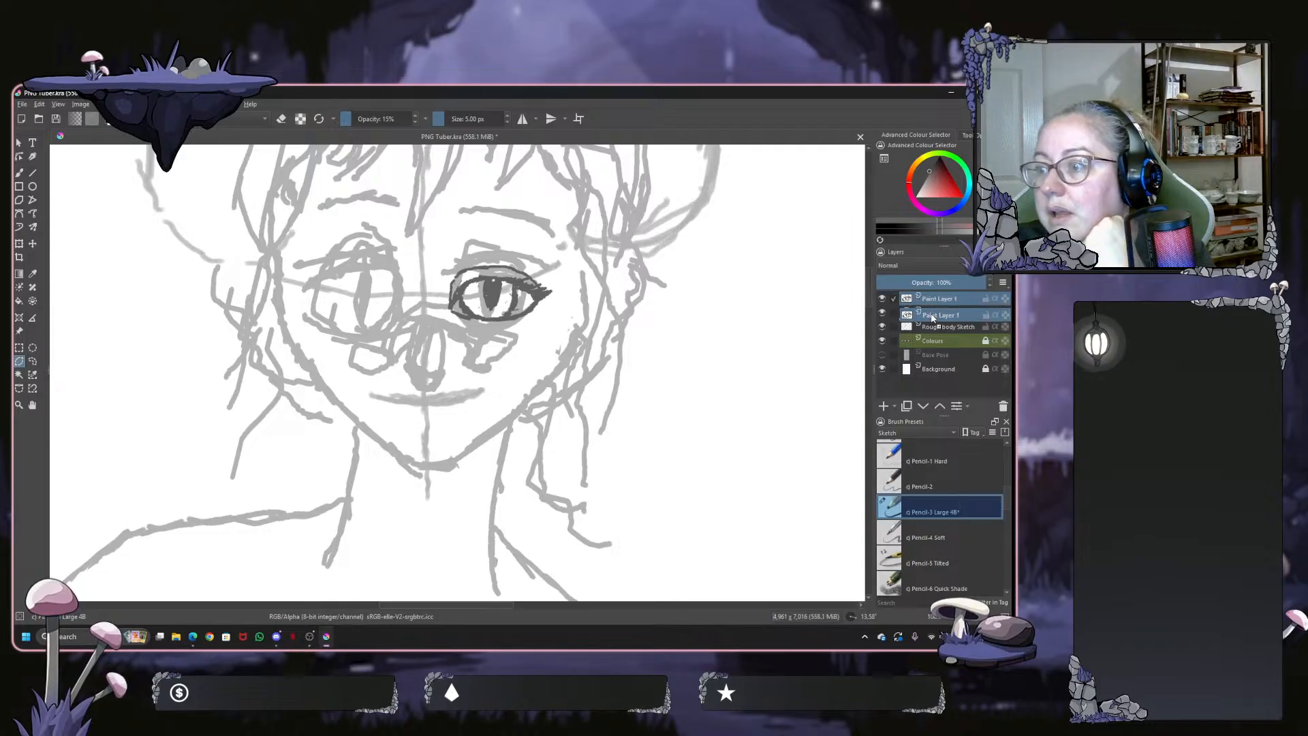
{"action": "left_click", "coordinate": [927, 299]}
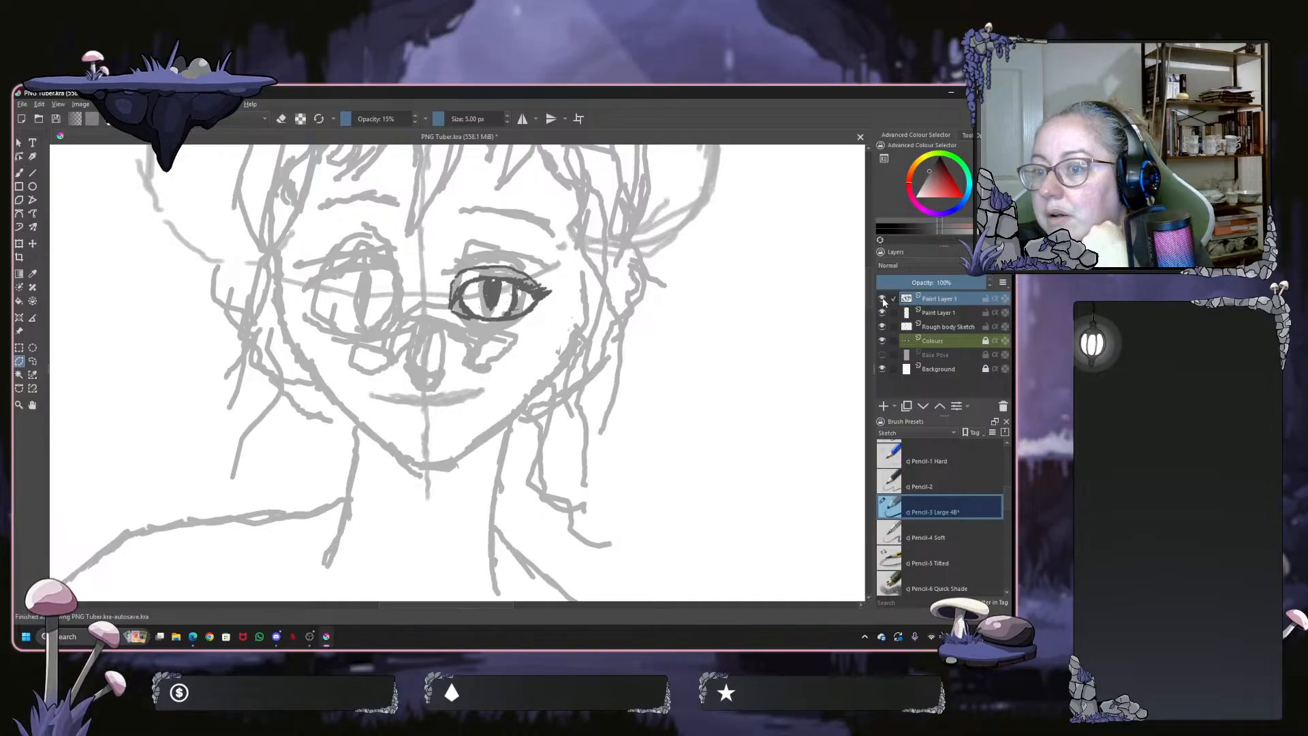
{"action": "left_click", "coordinate": [893, 312]}
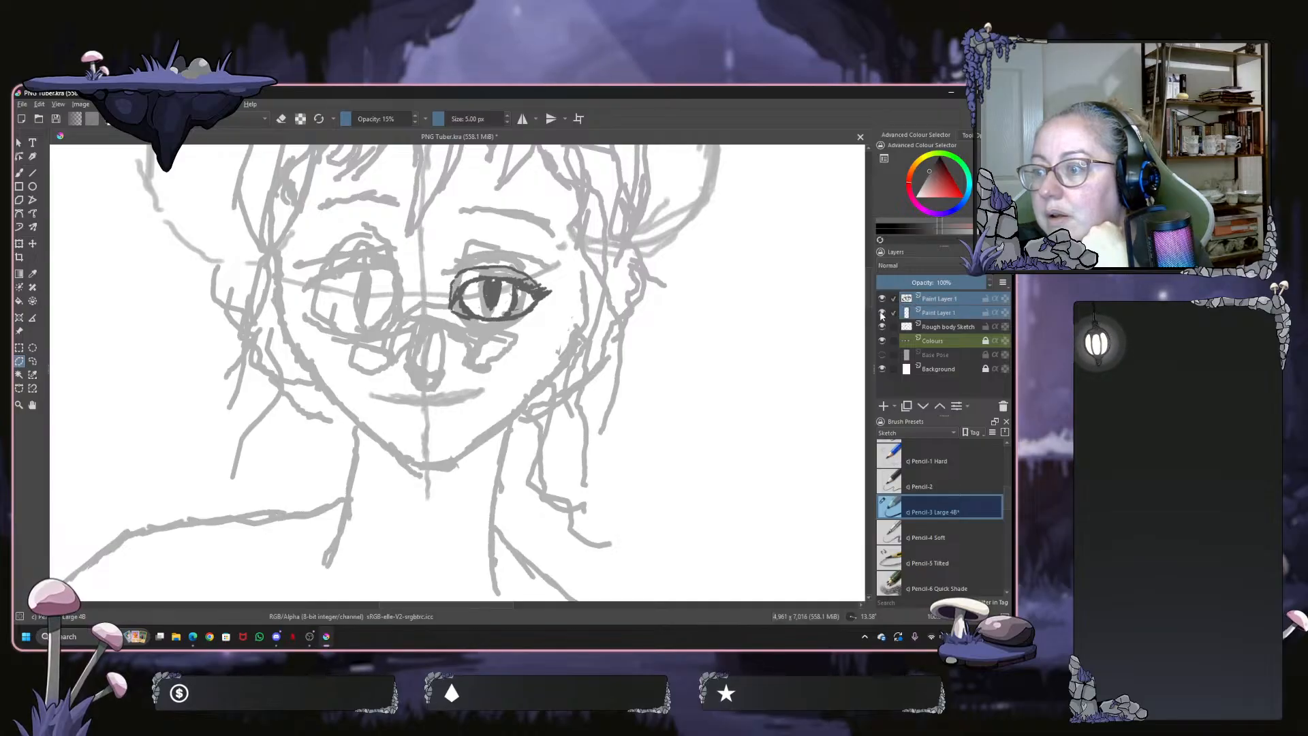
{"action": "left_click", "coordinate": [882, 312]}
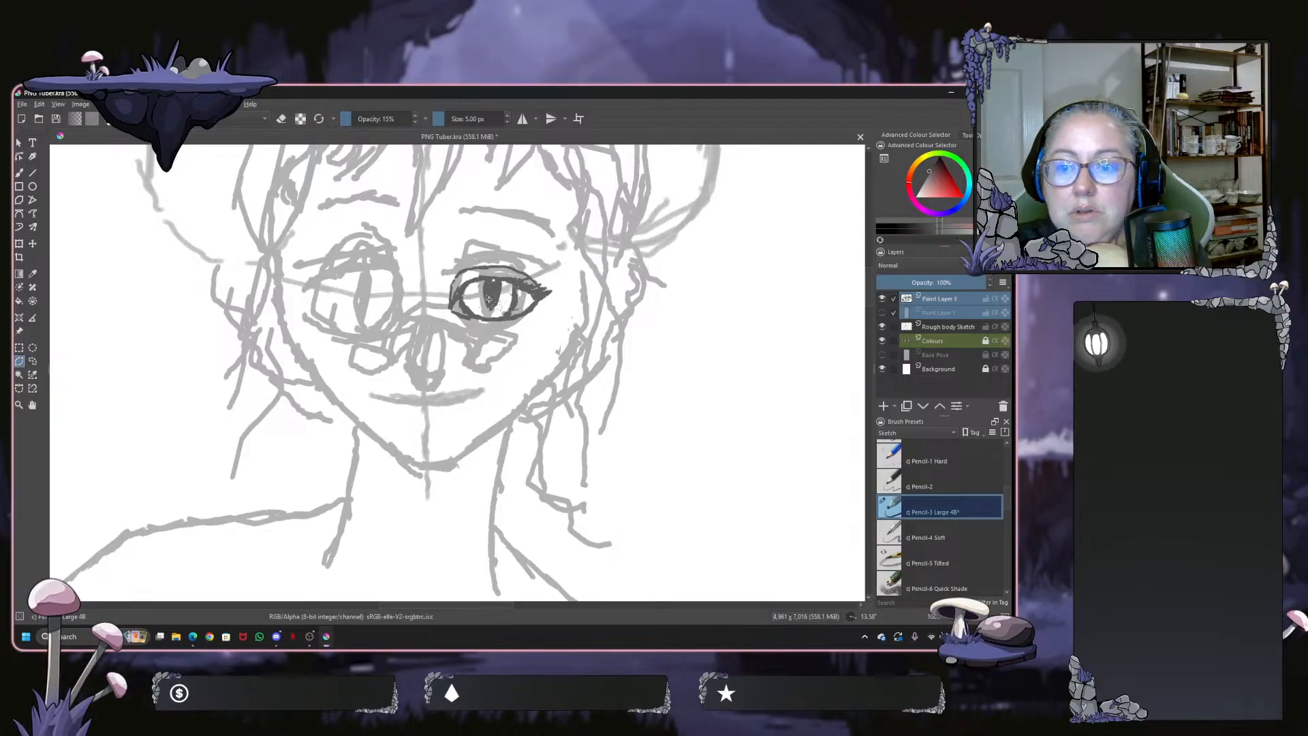
Enclose the copied right-hand eye in a polygonal selection
{"action": "left_click", "coordinate": [443, 309]}
{"action": "left_click", "coordinate": [490, 333]}
{"action": "left_click", "coordinate": [539, 323]}
{"action": "left_click", "coordinate": [563, 295]}
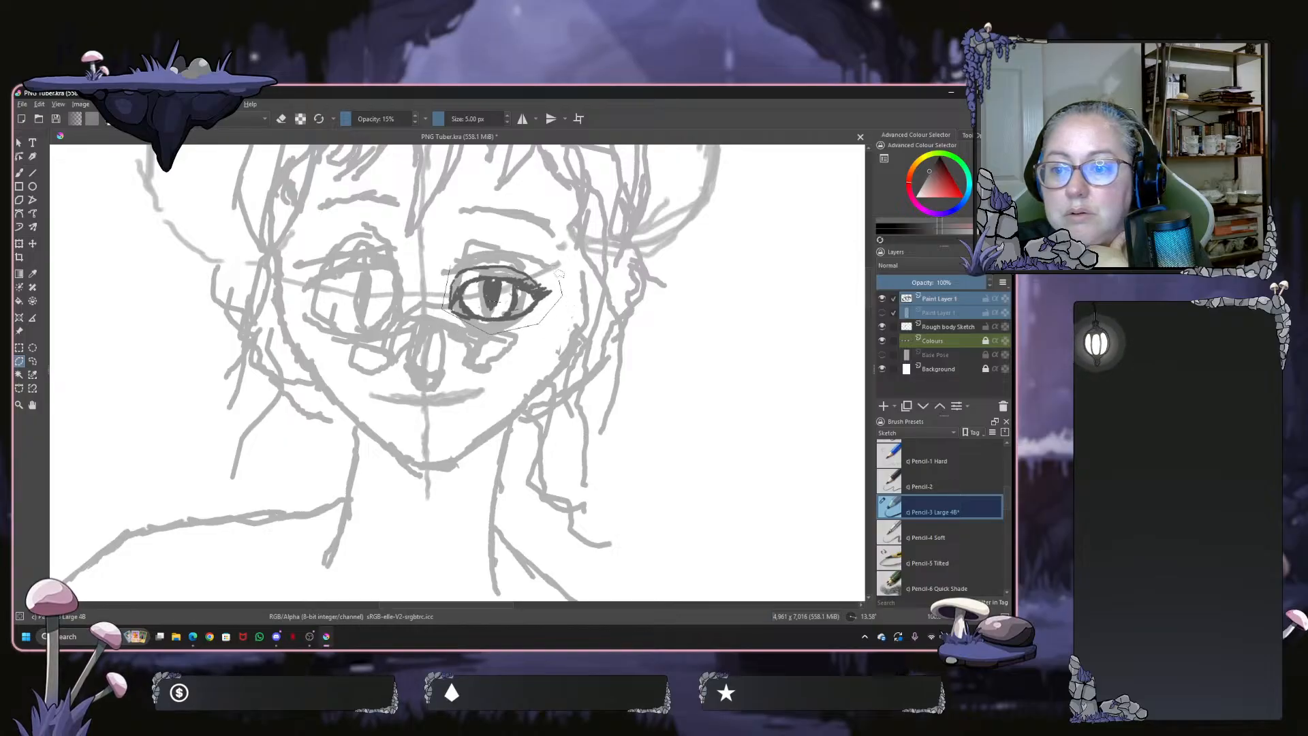
{"action": "left_click", "coordinate": [551, 265]}
{"action": "left_click", "coordinate": [500, 256]}
{"action": "left_click", "coordinate": [450, 265]}
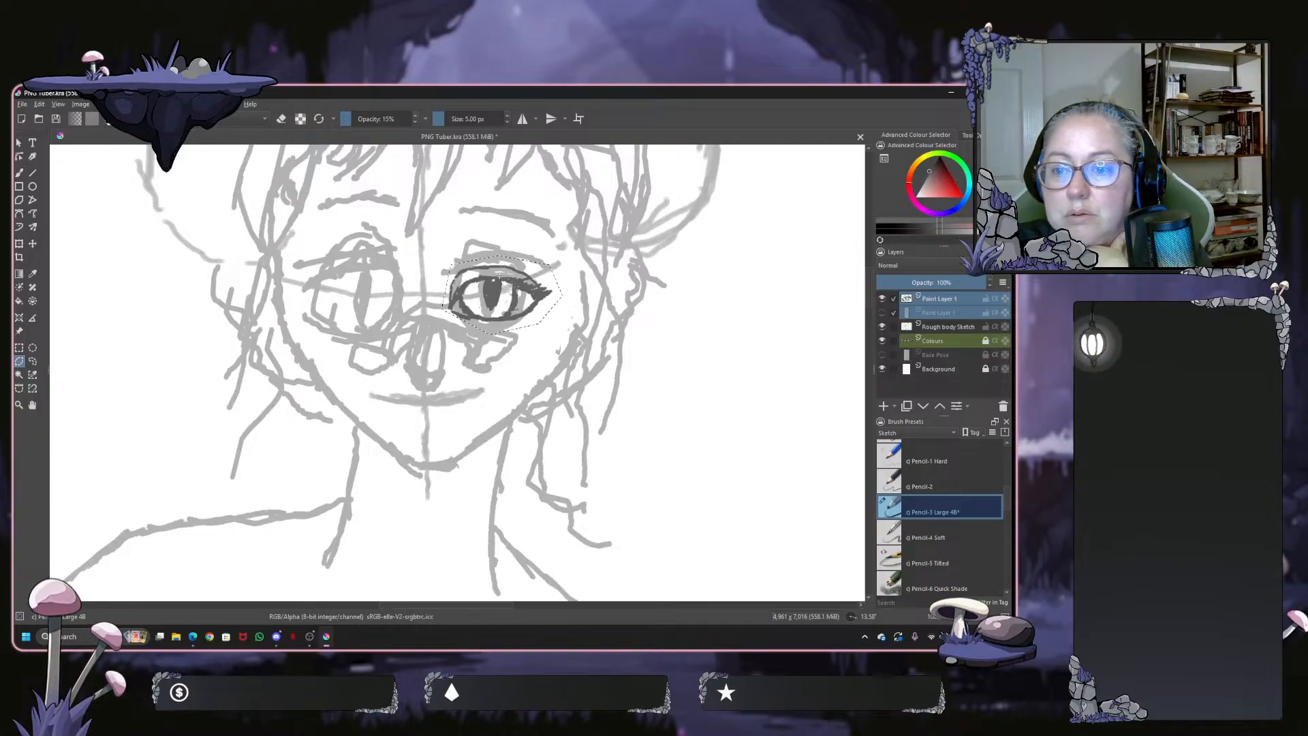
{"action": "left_click", "coordinate": [449, 280]}
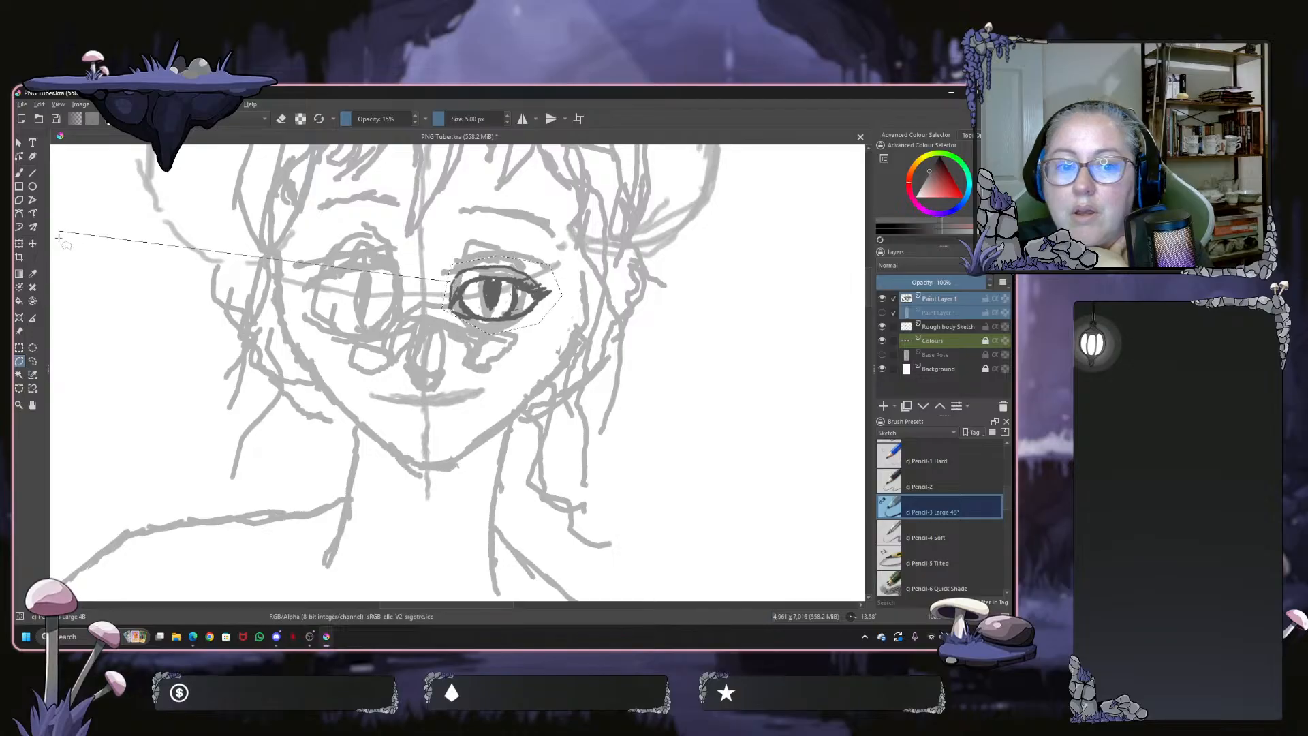
Keep only the copied eye's layer selected and move the eye with the Transform tool onto the rough left-hand eye
{"action": "left_click", "coordinate": [19, 243]}
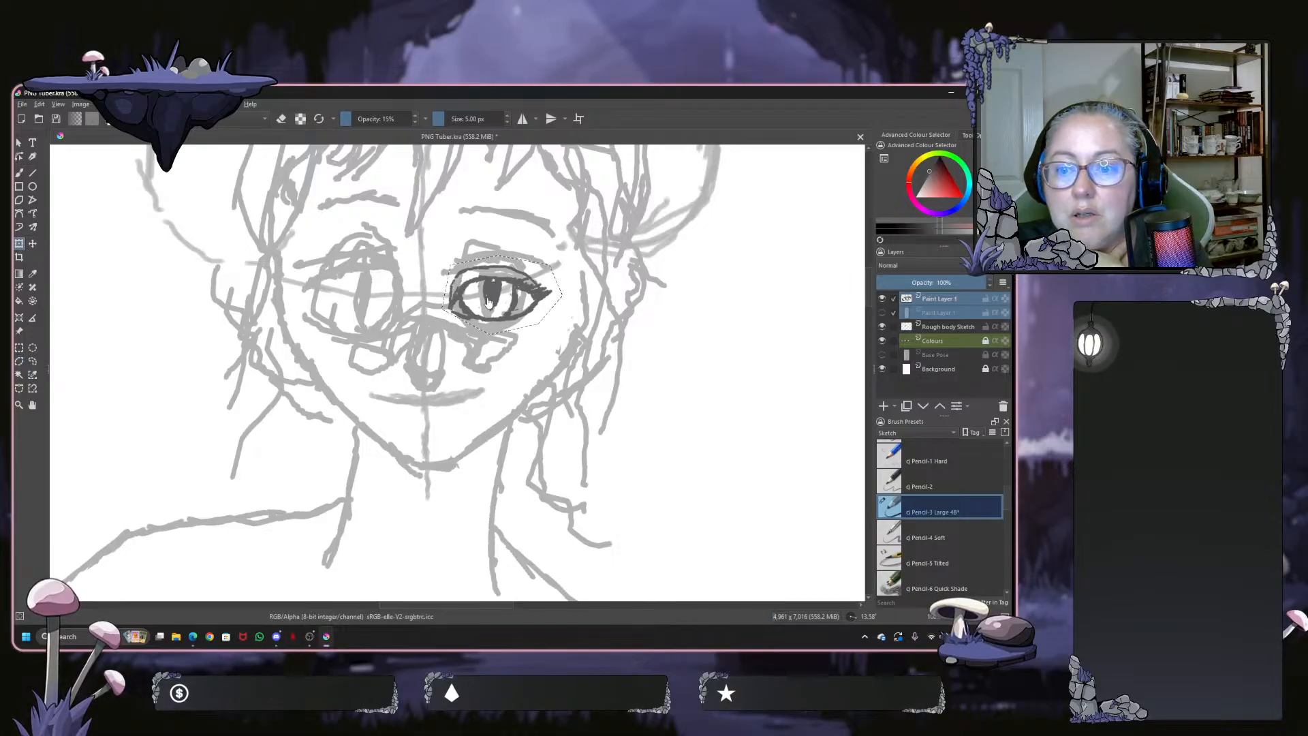
{"action": "left_click", "coordinate": [894, 310]}
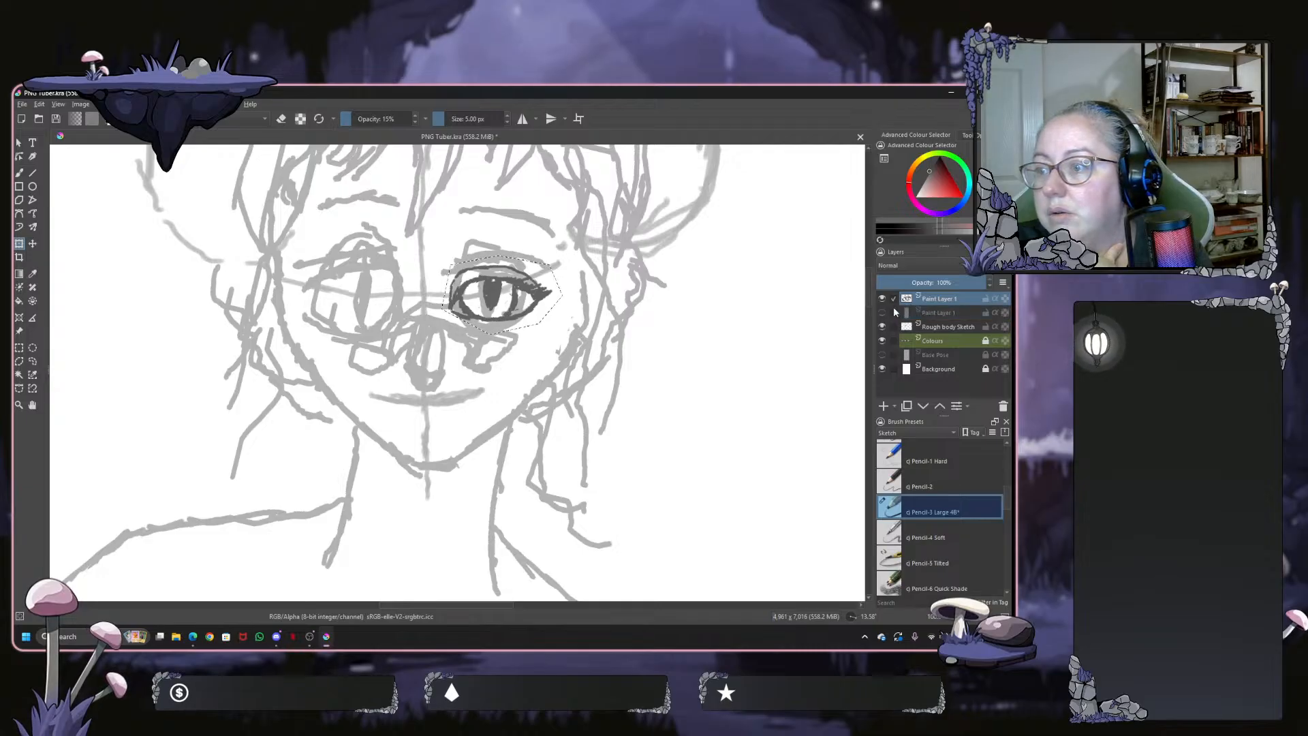
{"action": "left_click", "coordinate": [725, 300]}
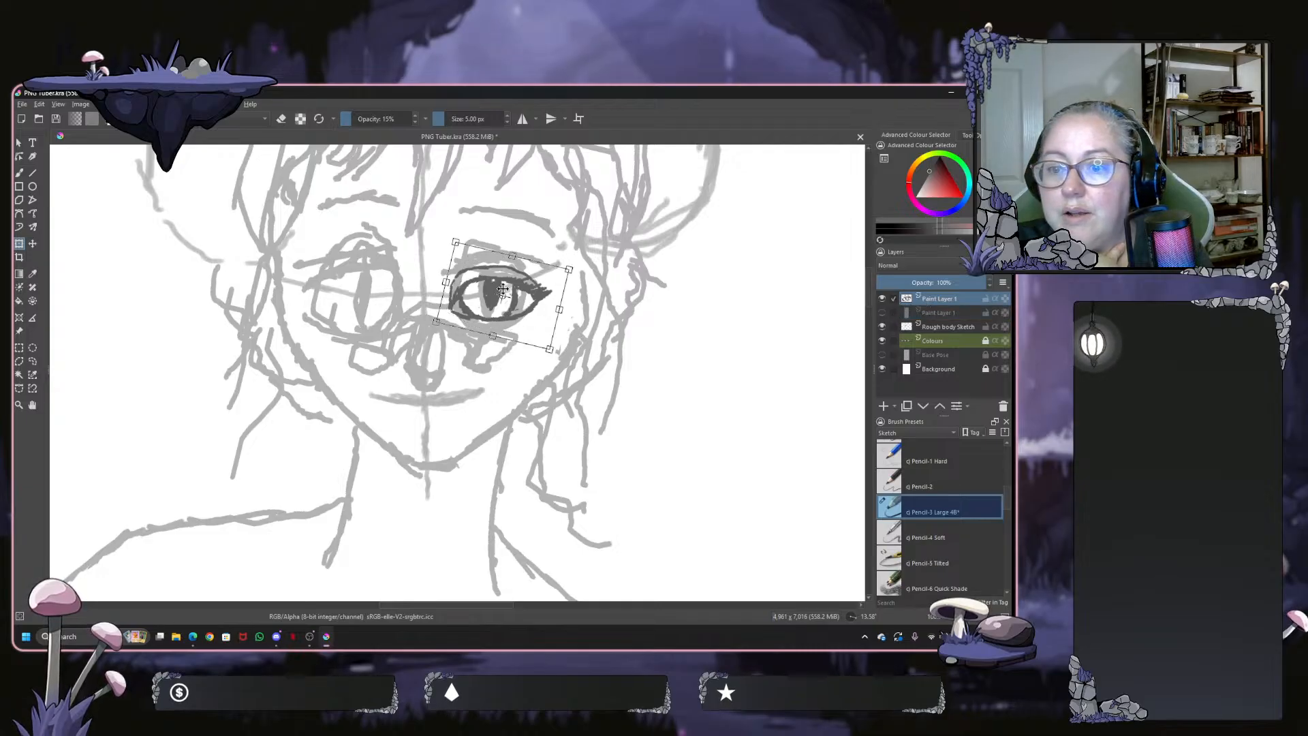
{"action": "left_click_drag", "start_coordinate": [503, 289], "coordinate": [376, 291]}
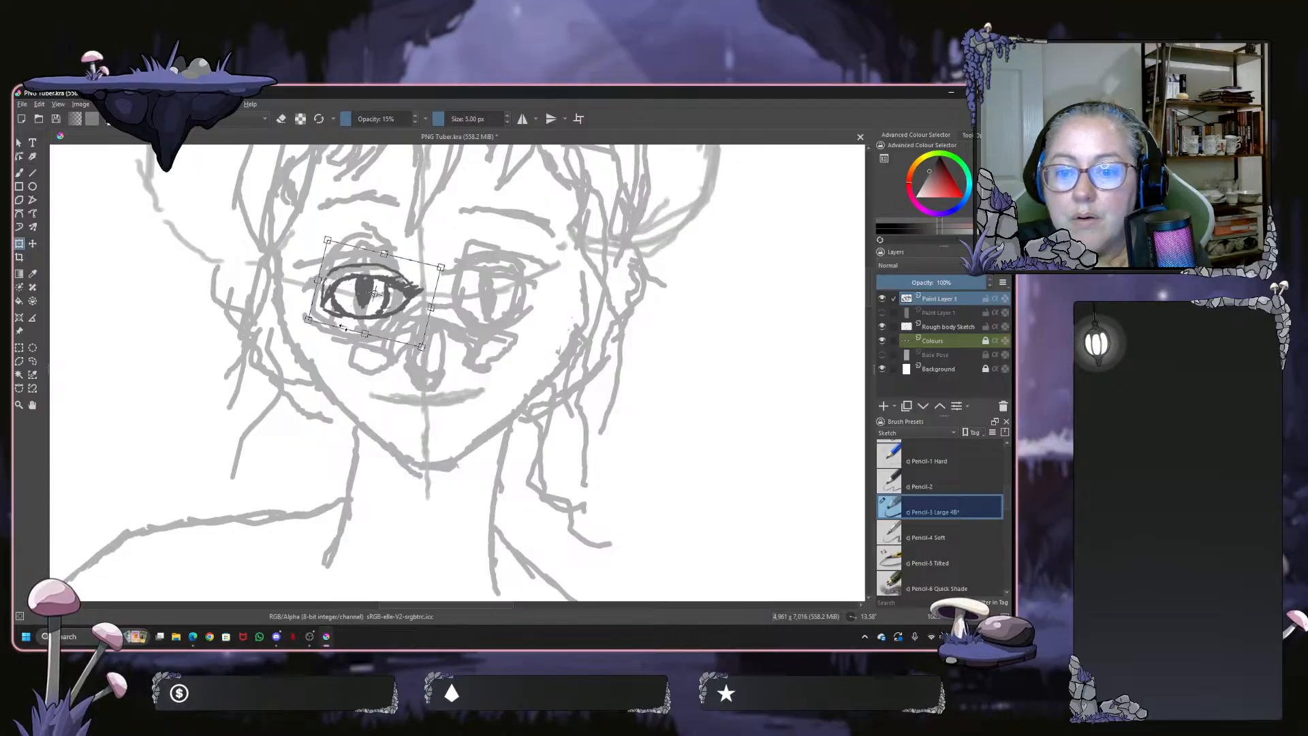
{"action": "left_click_drag", "start_coordinate": [344, 327], "coordinate": [344, 325]}
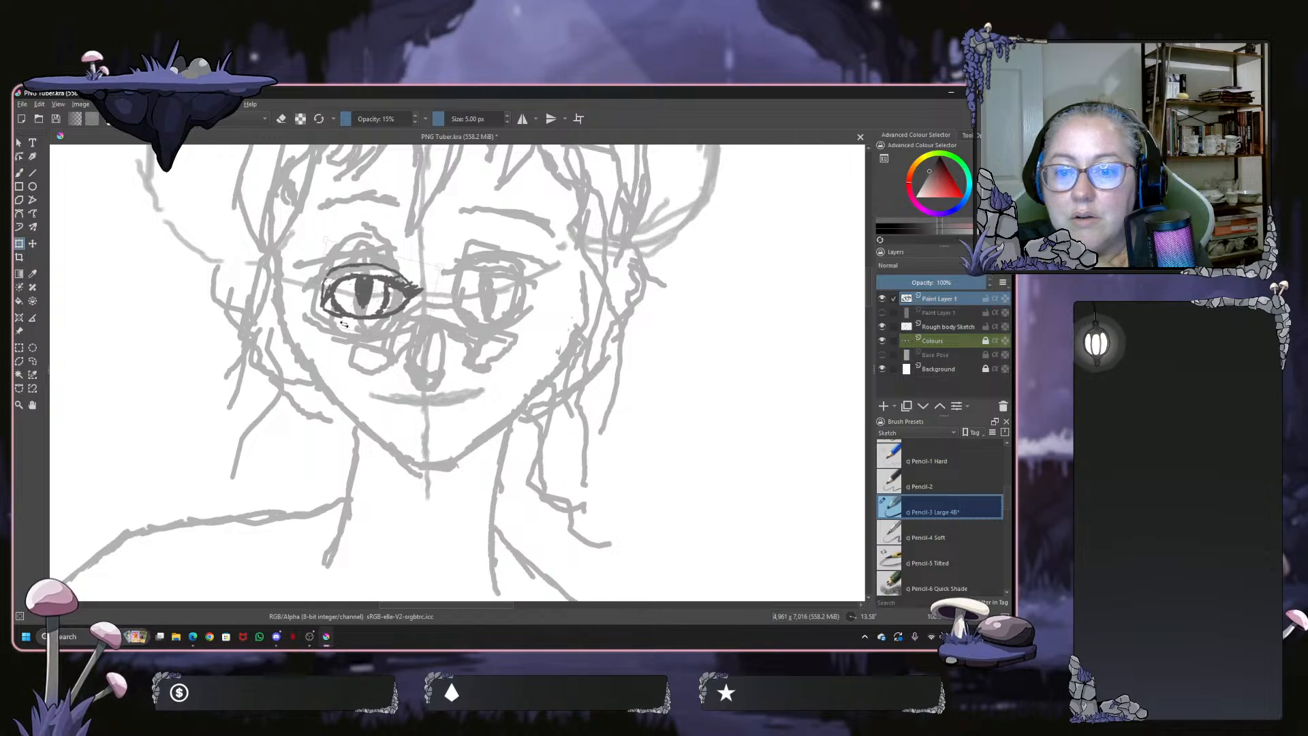
{"action": "right_click", "coordinate": [355, 307]}
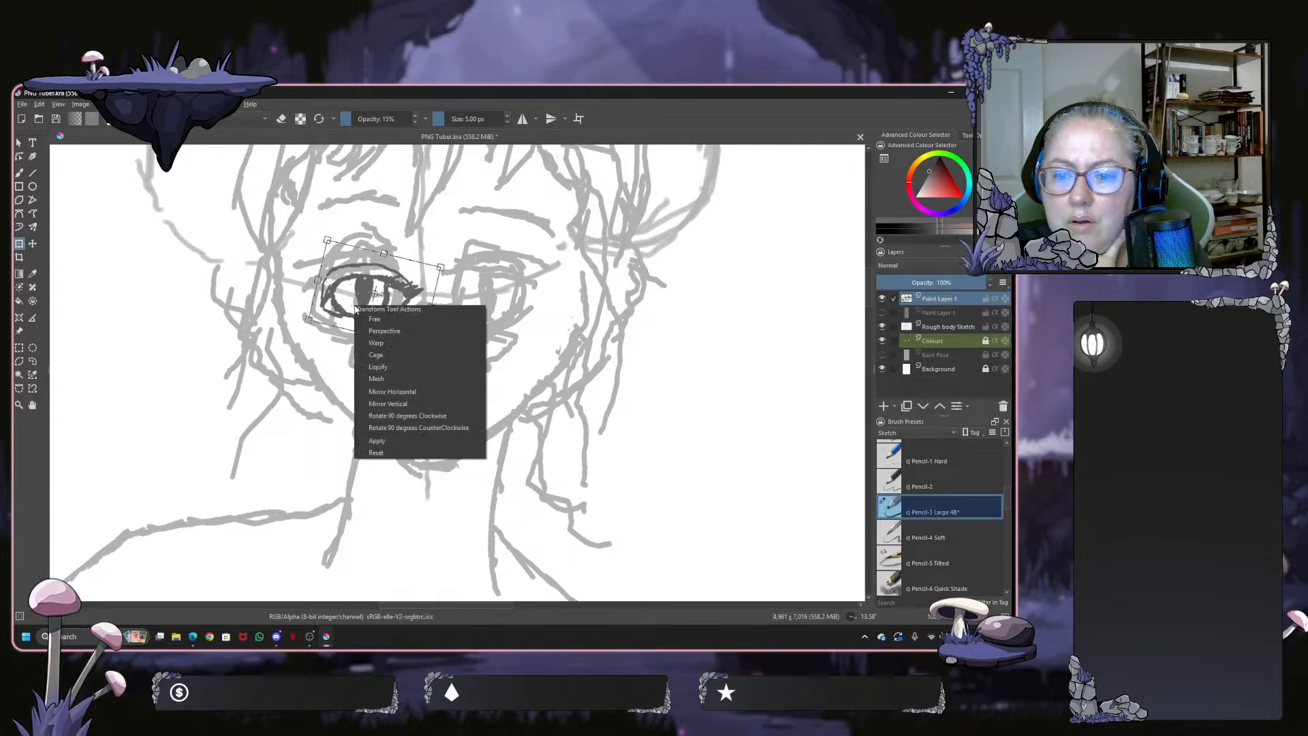
{"action": "left_click", "coordinate": [597, 260]}
{"action": "left_click", "coordinate": [958, 313]}
{"action": "left_click", "coordinate": [953, 300]}
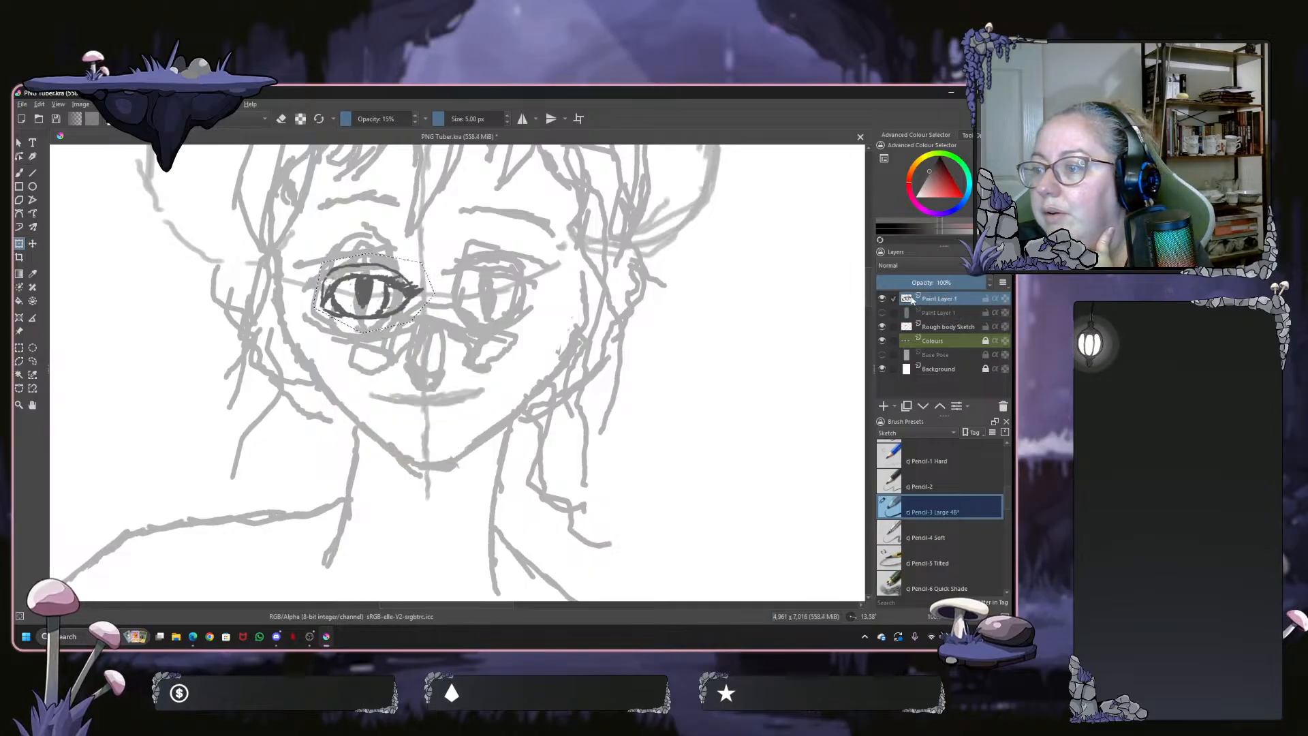
Delete the copied eye's layer and show the original Paint Layer 1 again
{"action": "left_click", "coordinate": [1003, 406]}
{"action": "left_click", "coordinate": [883, 300]}
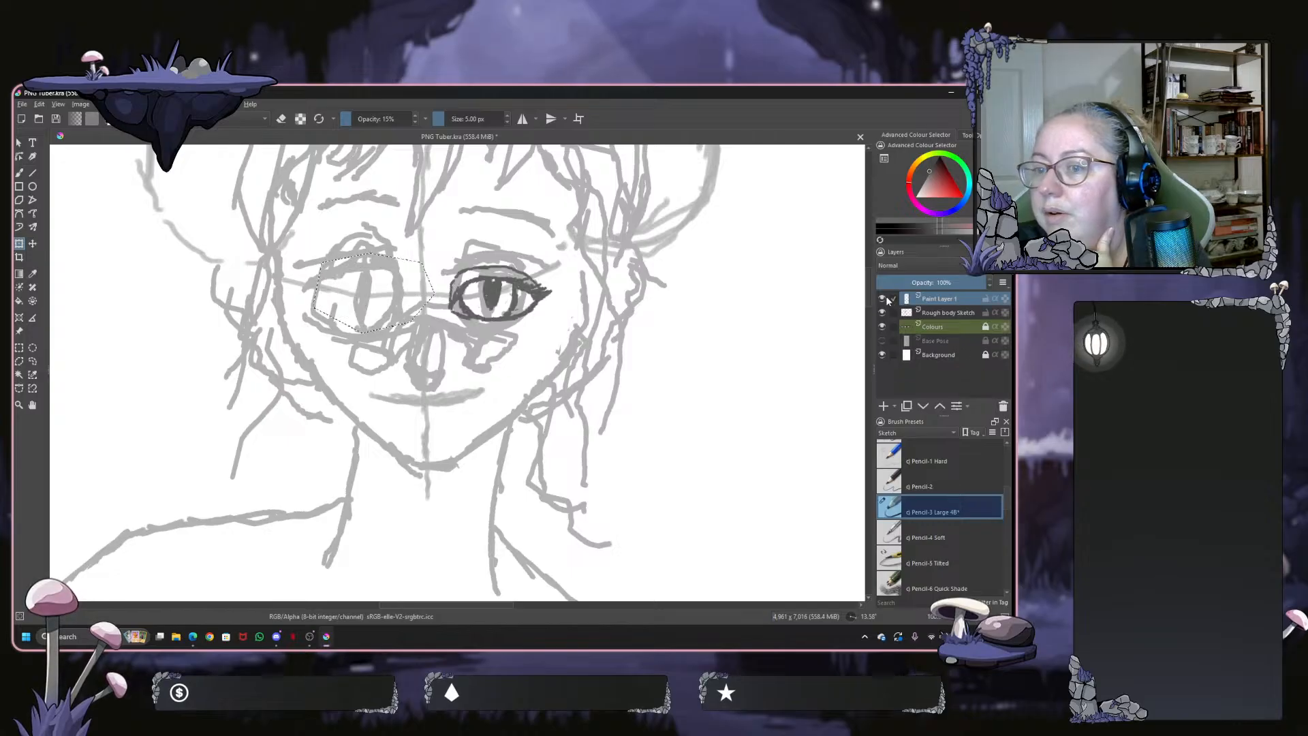
{"action": "left_click", "coordinate": [19, 244]}
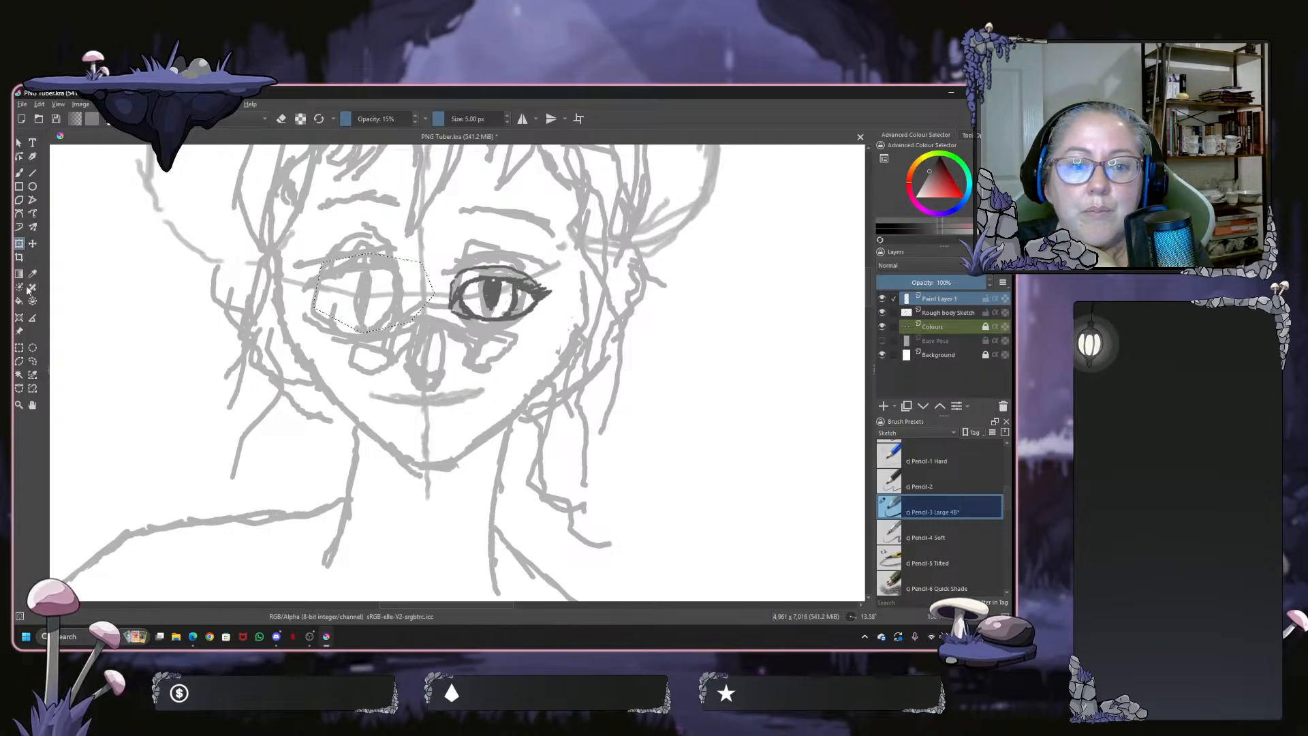
Enclose the original right-hand eye in a polygonal selection and copy it to a new layer
{"action": "left_click", "coordinate": [19, 361]}
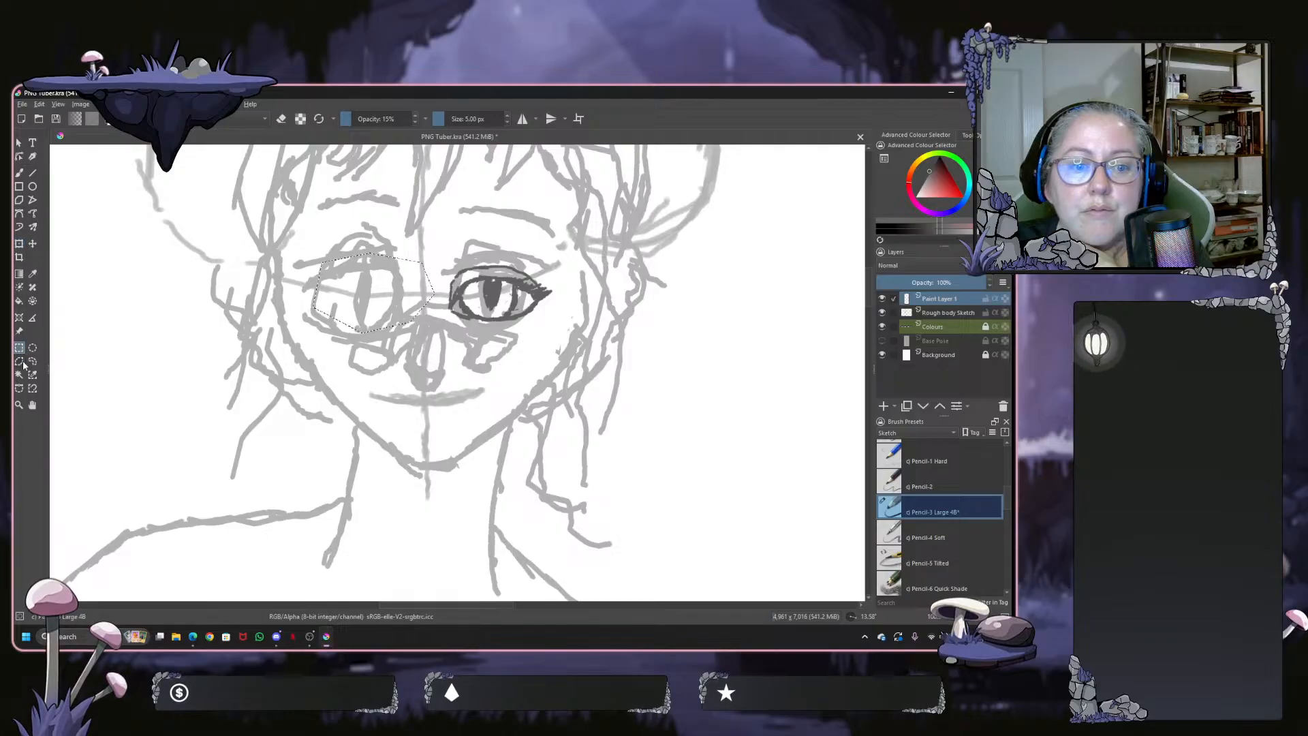
{"action": "left_click", "coordinate": [442, 266]}
{"action": "left_click", "coordinate": [523, 330]}
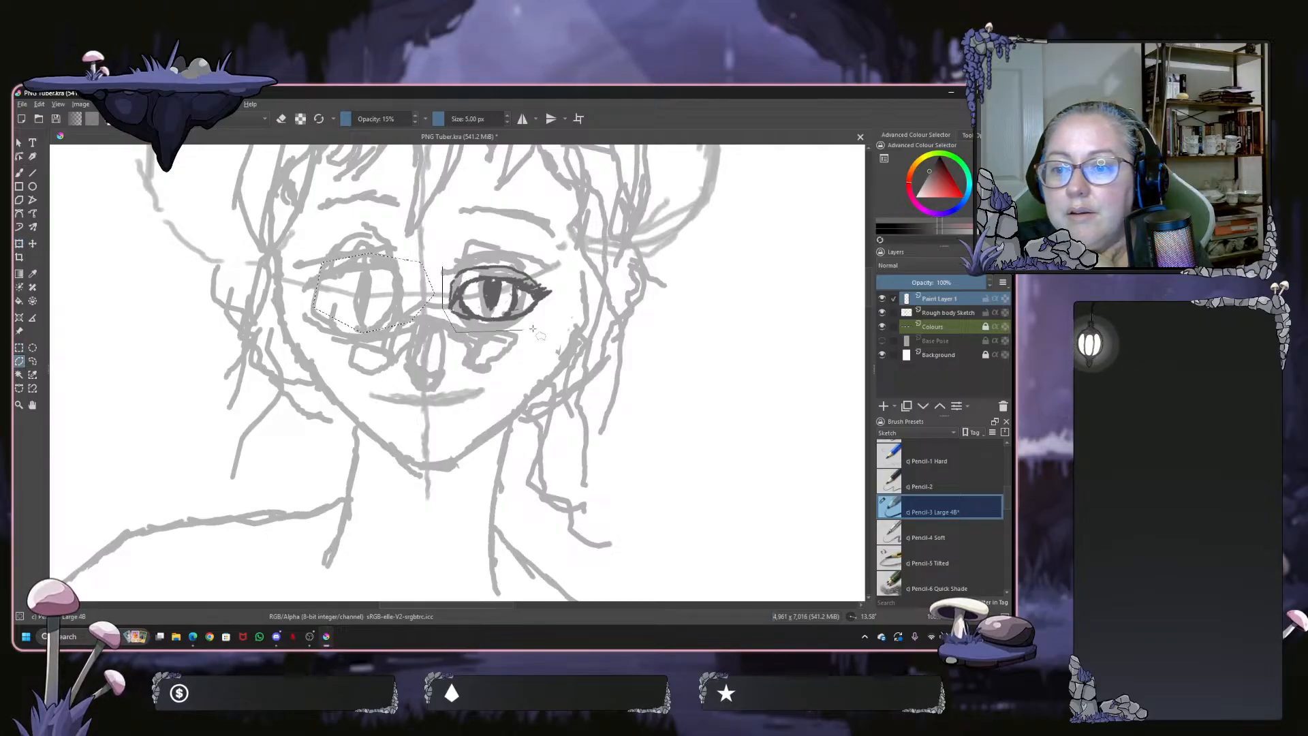
{"action": "left_click", "coordinate": [553, 314]}
{"action": "left_click", "coordinate": [560, 285]}
{"action": "left_click", "coordinate": [521, 264]}
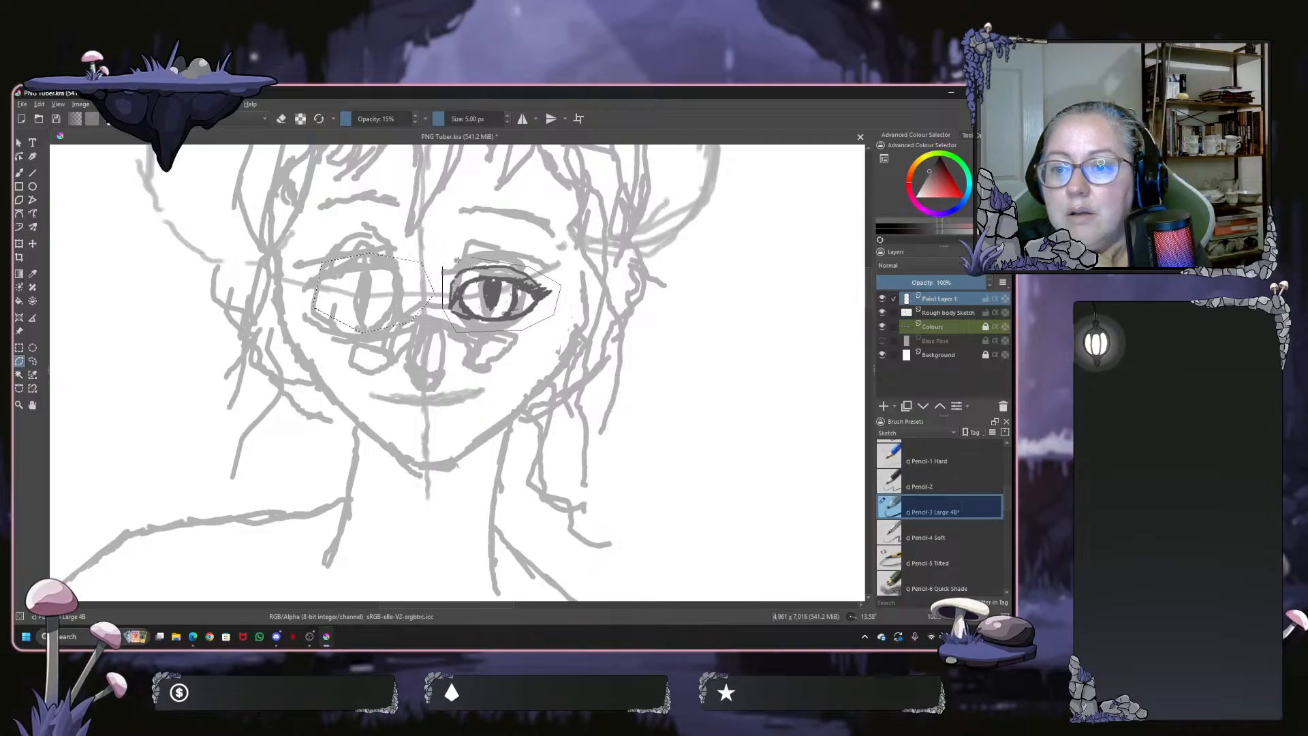
{"action": "left_click", "coordinate": [475, 258]}
{"action": "left_click", "coordinate": [443, 266]}
{"action": "right_click", "coordinate": [483, 288]}
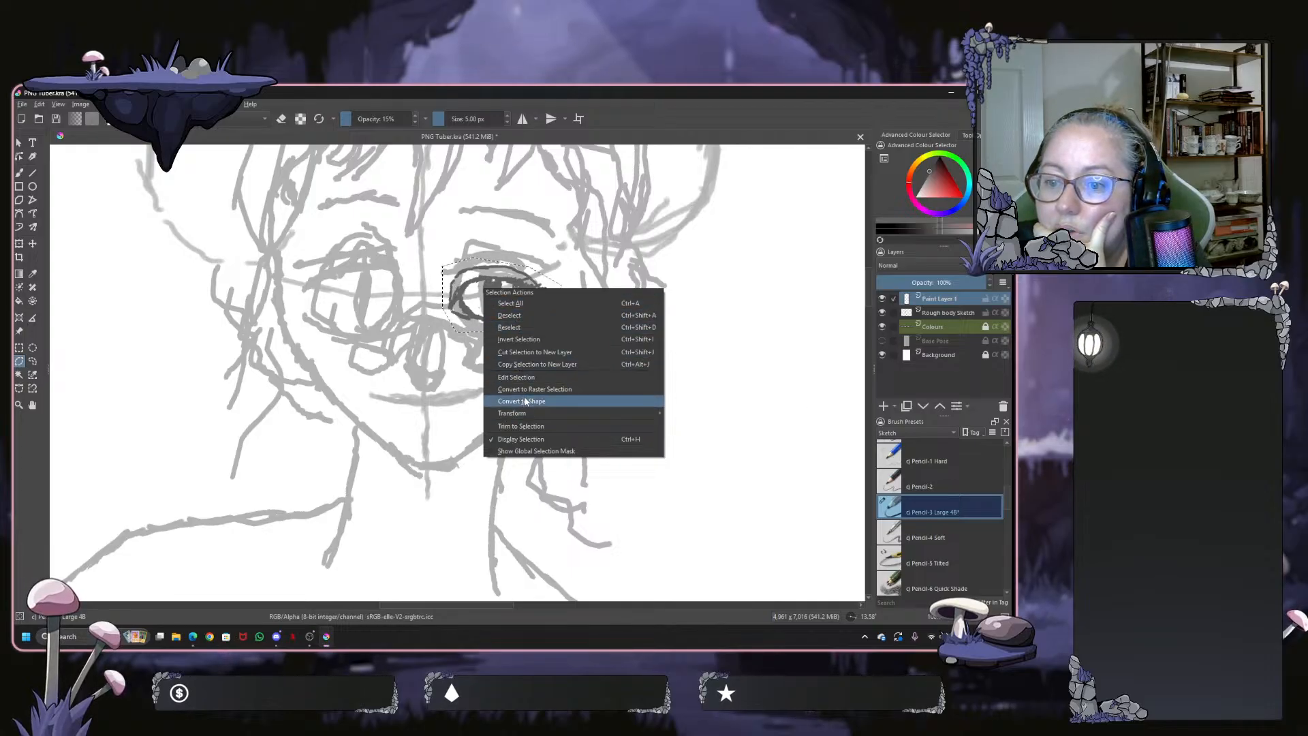
{"action": "mouse_move", "coordinate": [526, 413]}
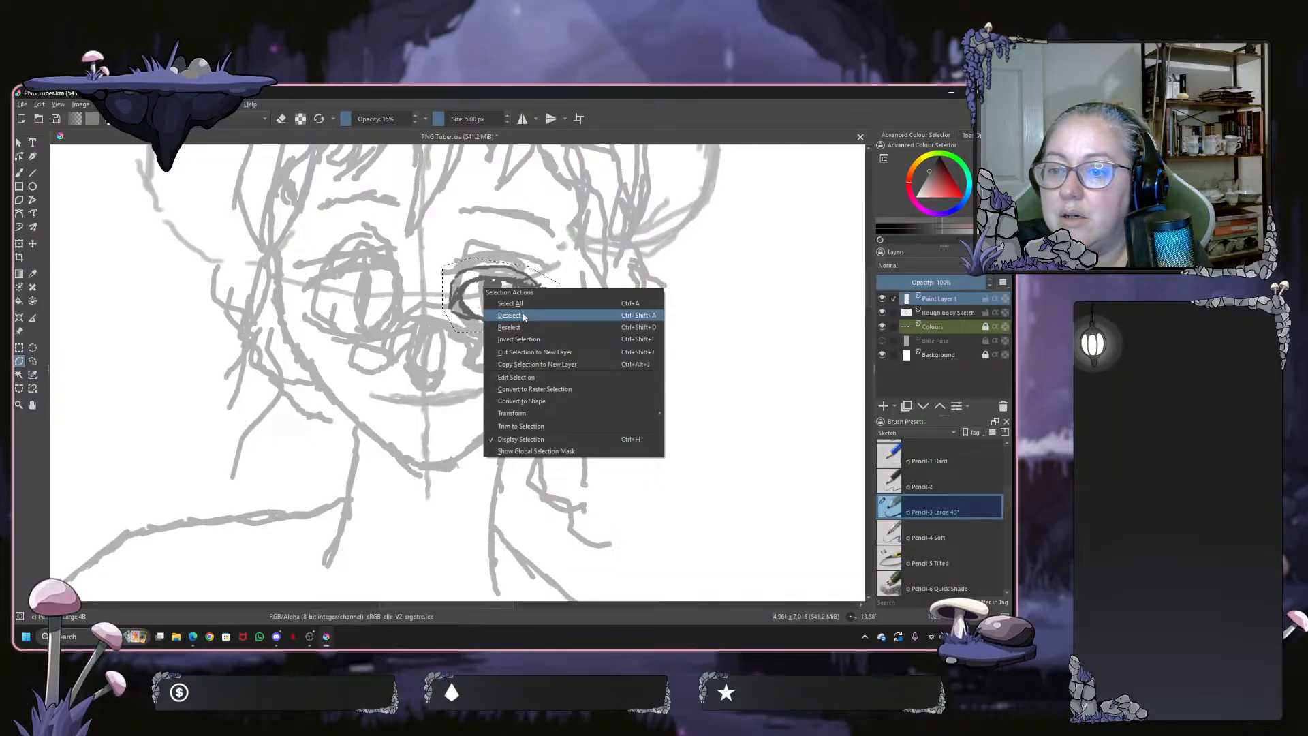
{"action": "left_click", "coordinate": [525, 352]}
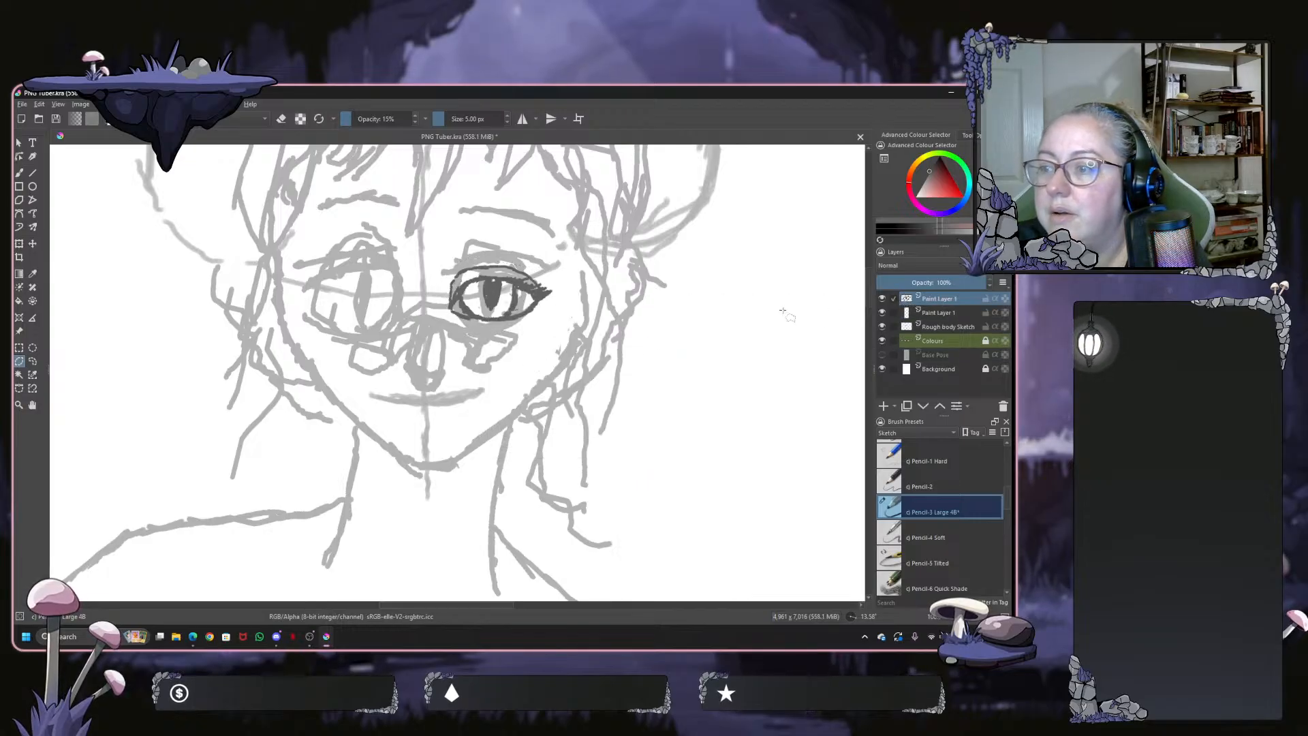
Compare the two eye layers by toggling their visibility, leaving the original hidden and only the copied eye's layer selected
{"action": "left_click", "coordinate": [883, 314]}
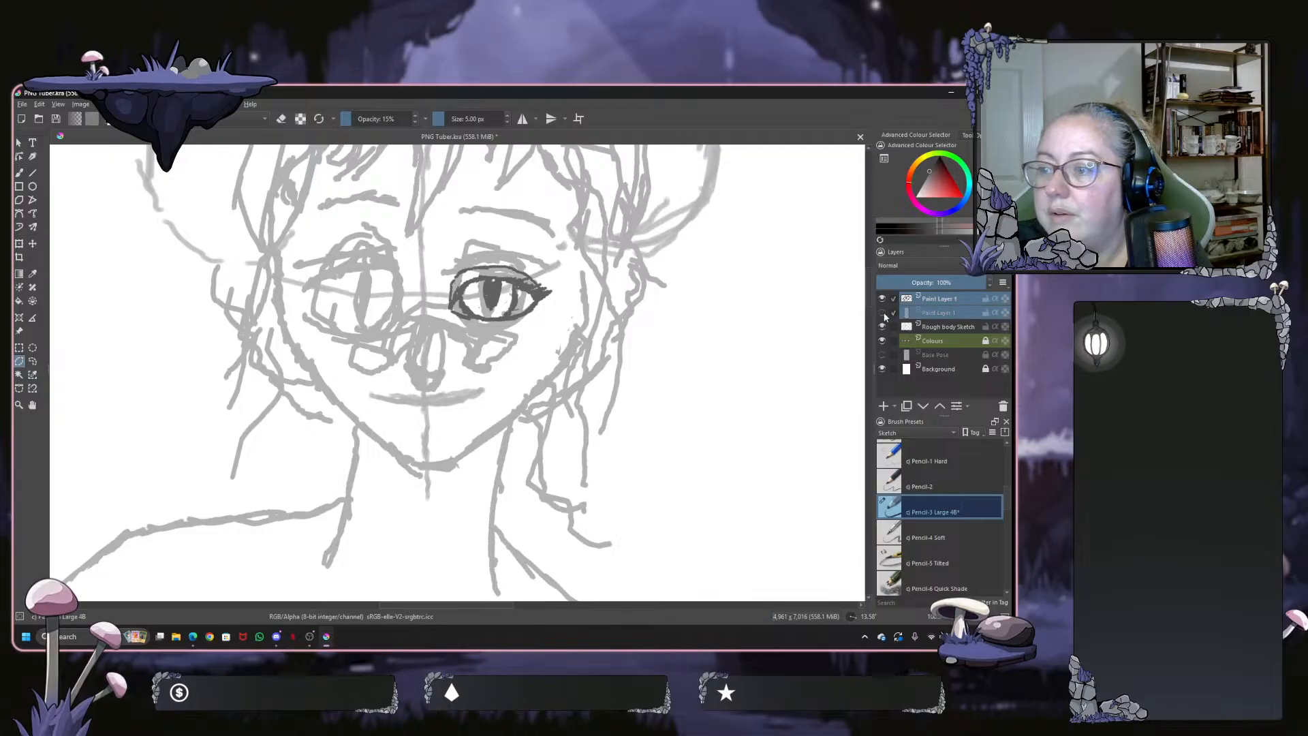
{"action": "left_click", "coordinate": [883, 300]}
{"action": "left_click", "coordinate": [883, 300]}
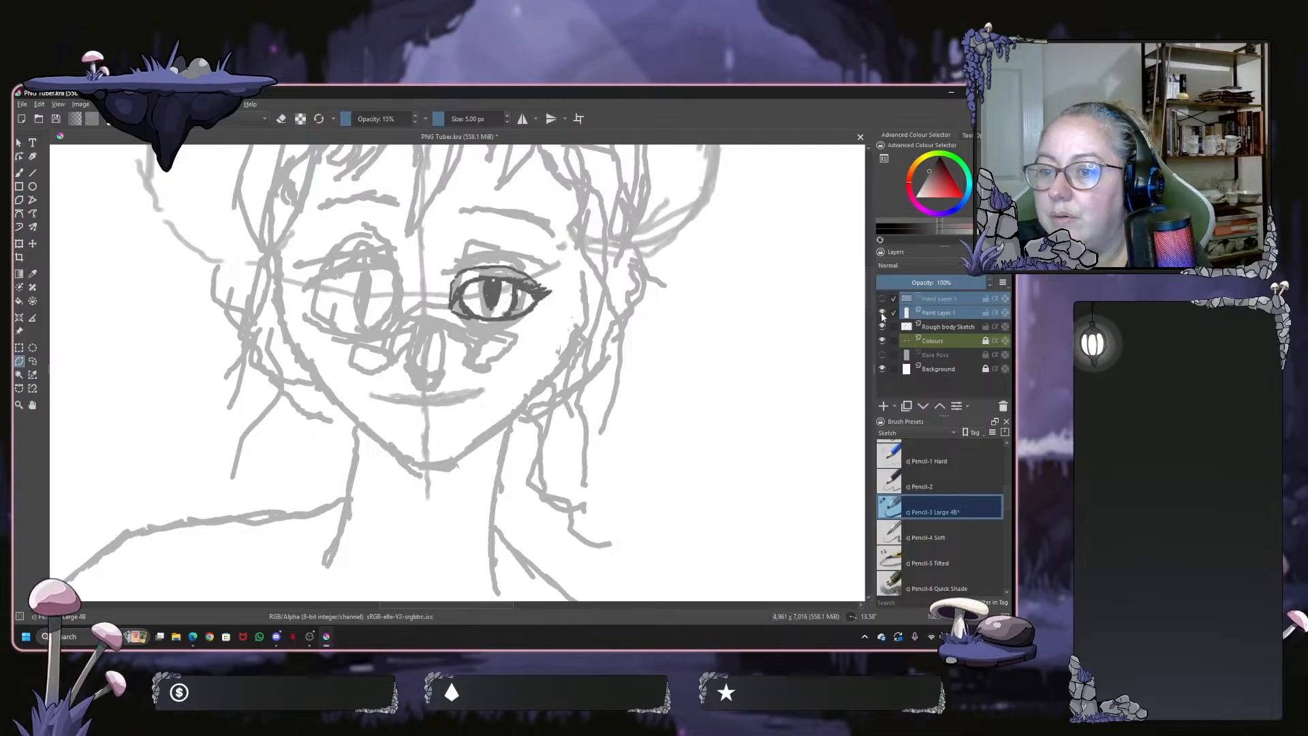
{"action": "left_click", "coordinate": [882, 300]}
{"action": "left_click", "coordinate": [882, 300]}
{"action": "left_click", "coordinate": [883, 300]}
{"action": "left_click", "coordinate": [882, 299]}
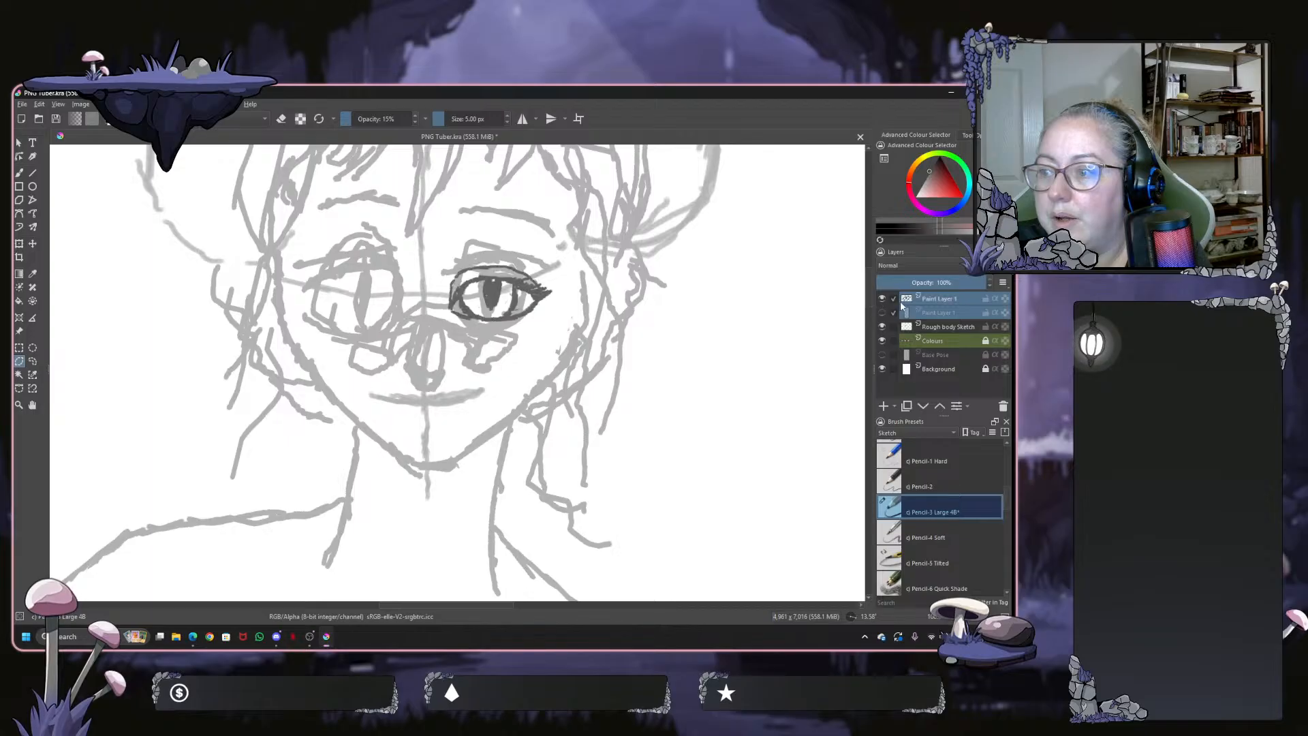
{"action": "left_click", "coordinate": [925, 302]}
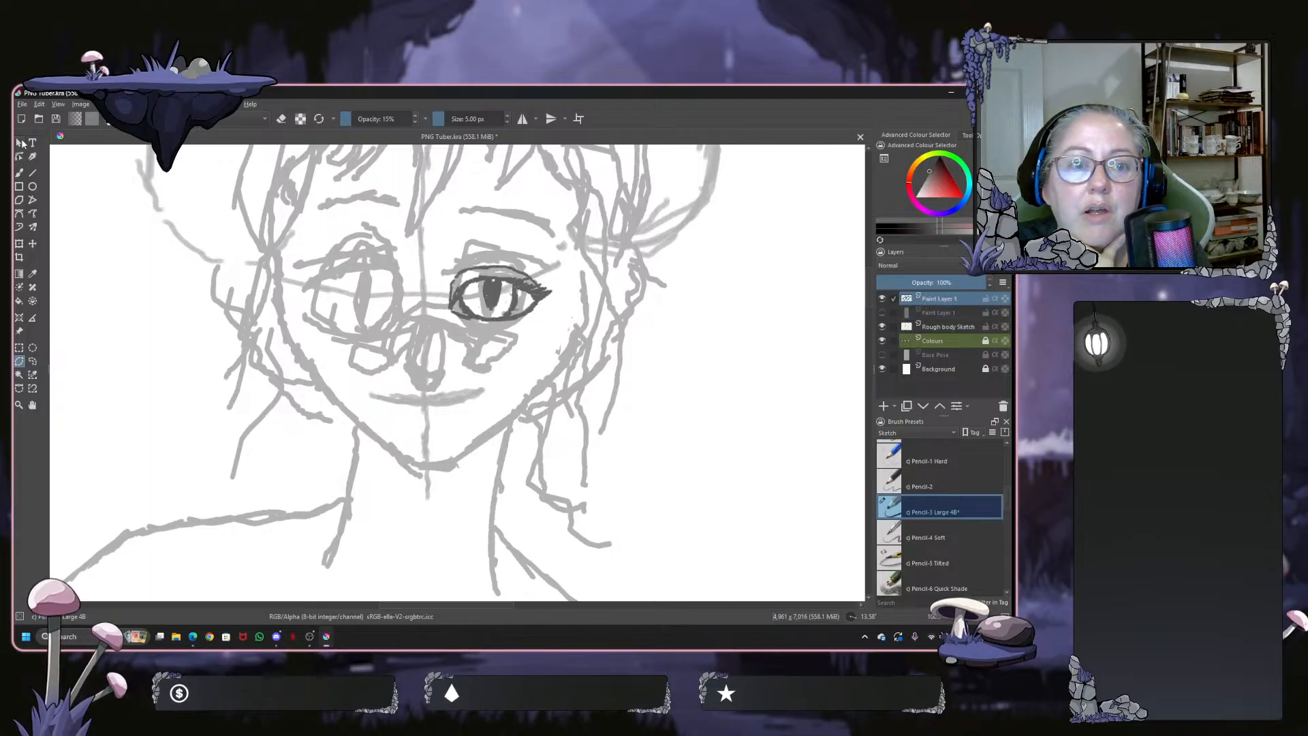
{"action": "left_click", "coordinate": [20, 347]}
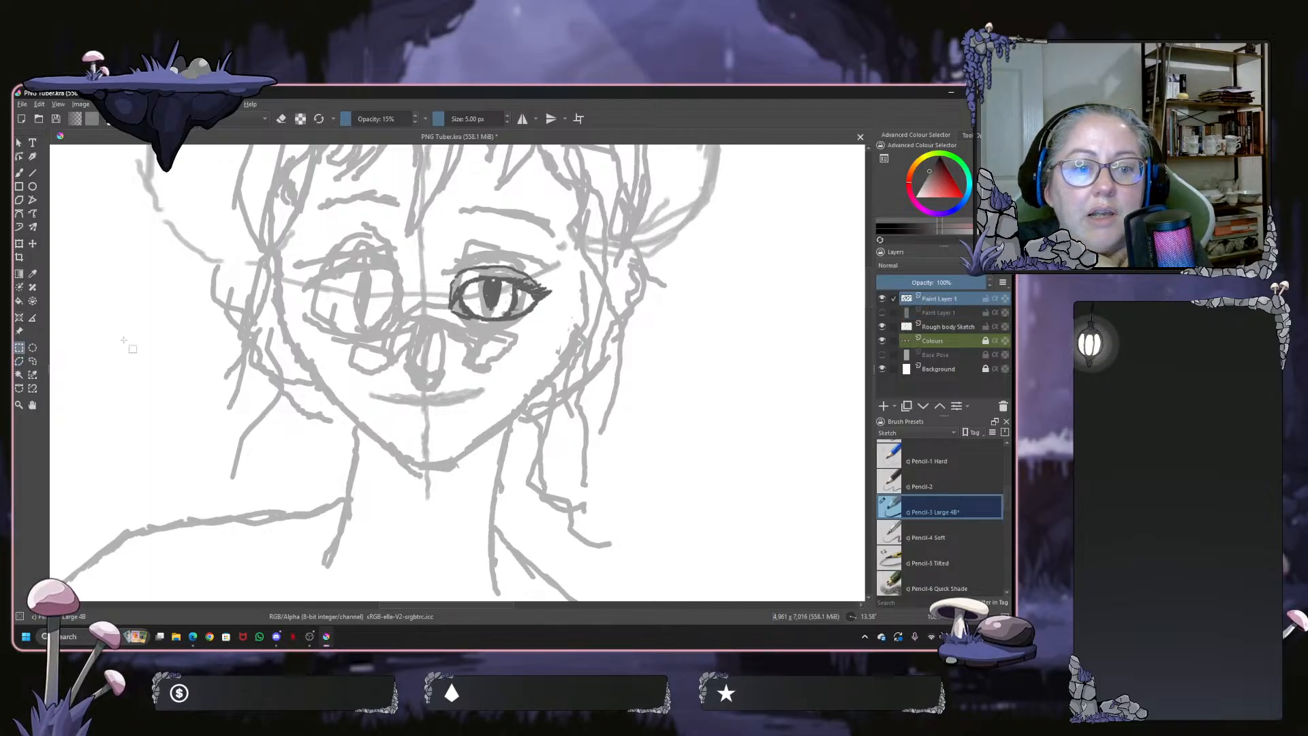
{"action": "left_click_drag", "start_coordinate": [440, 259], "coordinate": [576, 372]}
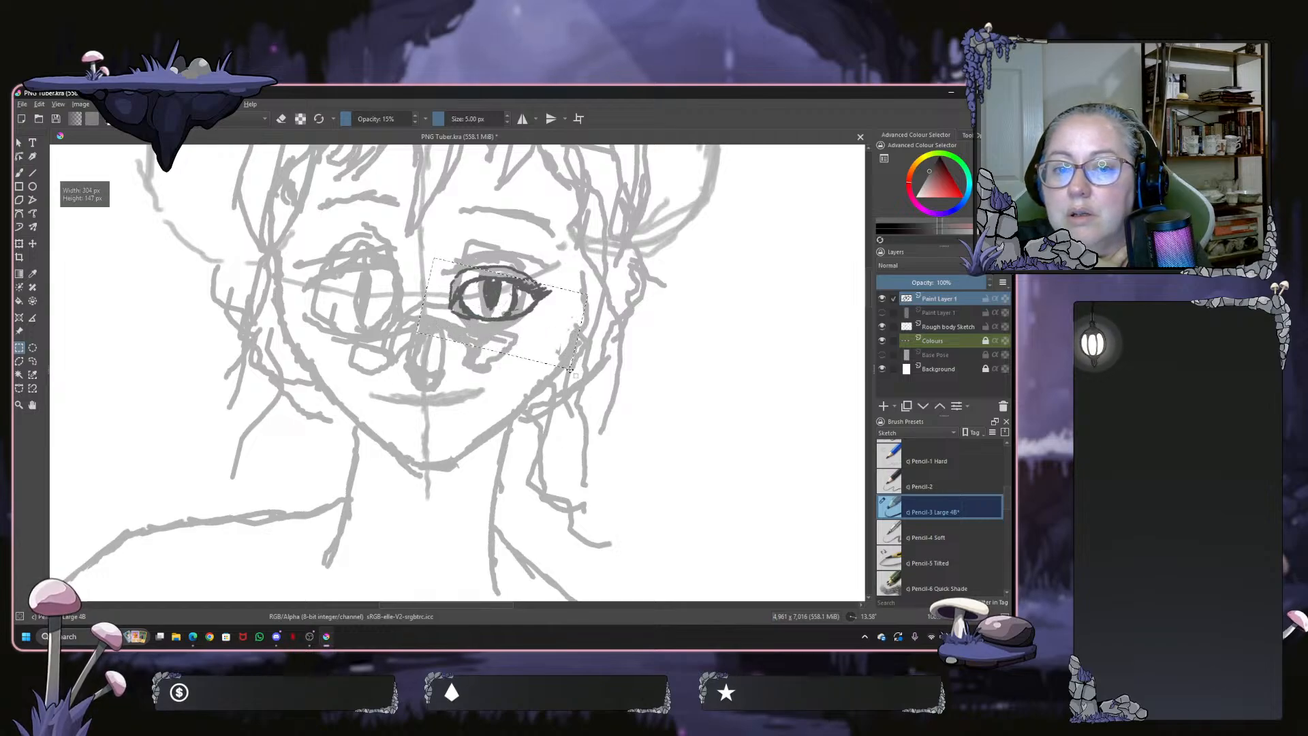
{"action": "left_click", "coordinate": [347, 278]}
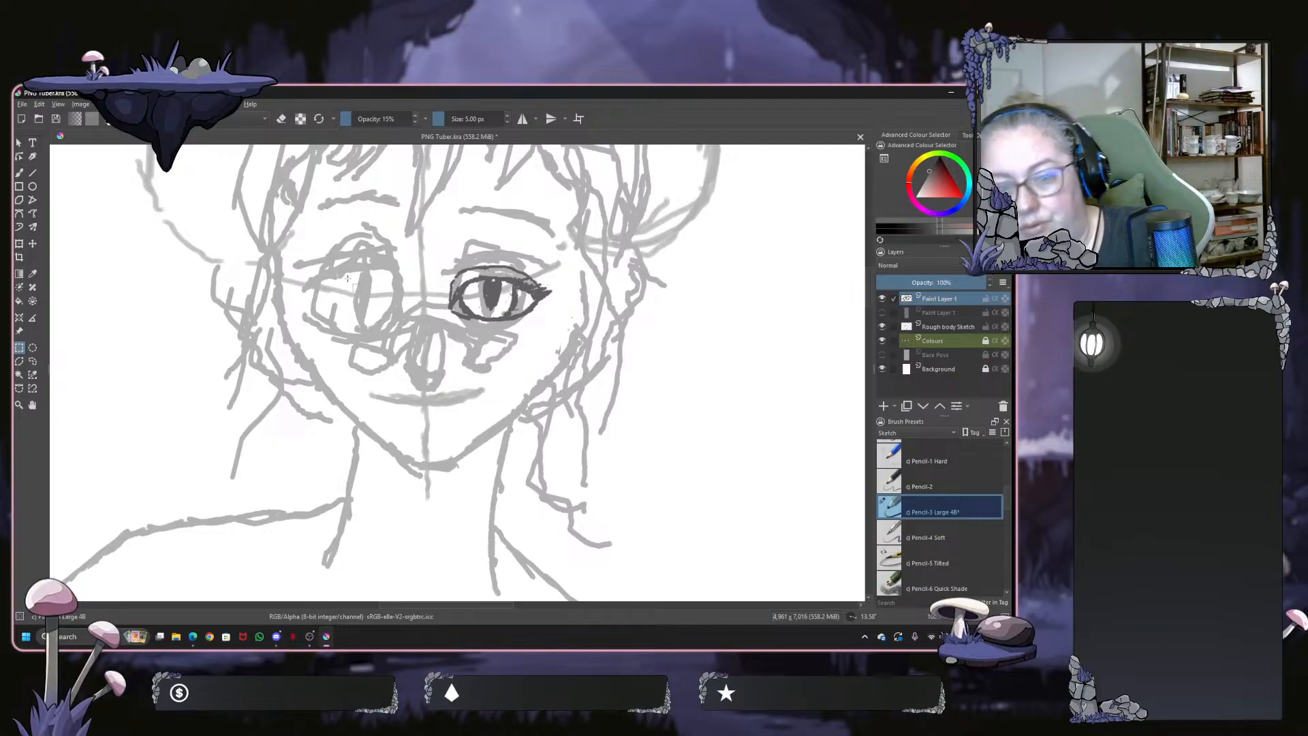
Enclose the copied eye in a polygonal selection on its own layer
{"action": "left_click", "coordinate": [19, 361]}
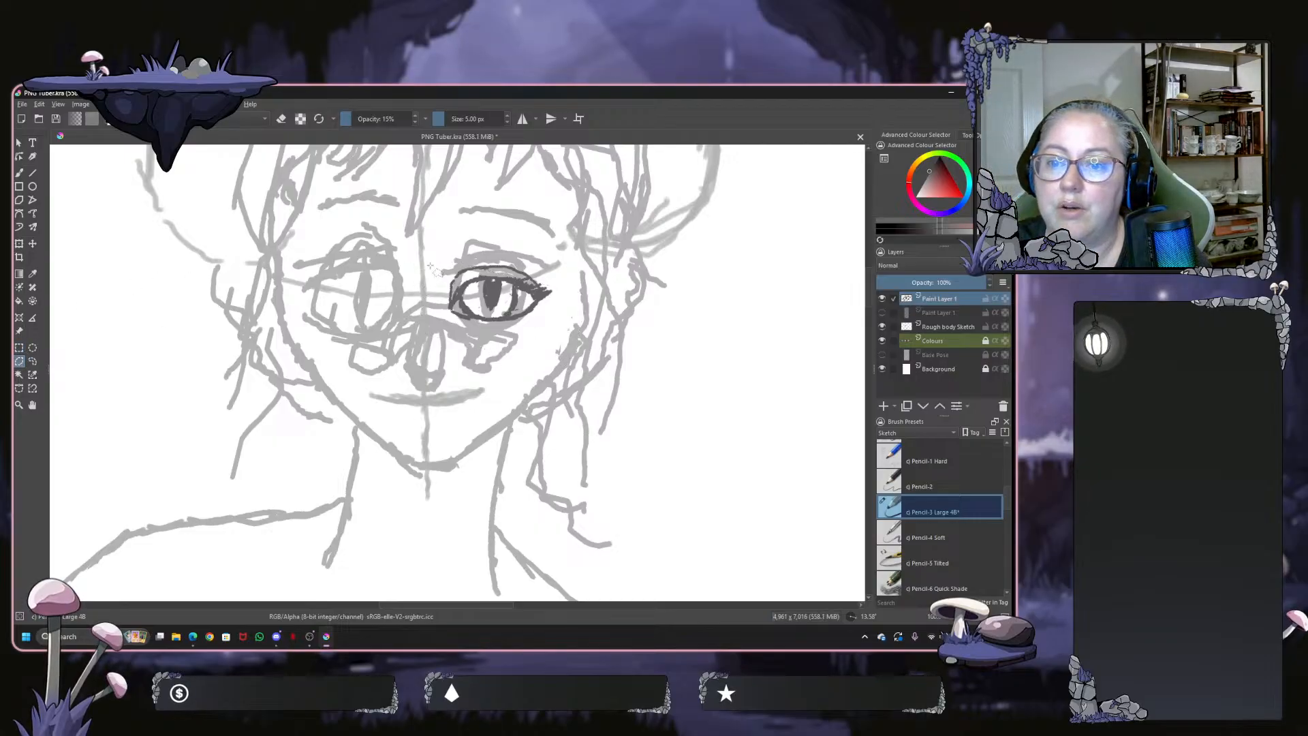
{"action": "mouse_move", "coordinate": [436, 271]}
{"action": "left_mouse_down"}
{"action": "mouse_move", "coordinate": [444, 328]}
{"action": "mouse_move", "coordinate": [513, 335]}
{"action": "mouse_move", "coordinate": [573, 309]}
{"action": "mouse_move", "coordinate": [561, 276]}
{"action": "mouse_move", "coordinate": [431, 266]}
{"action": "left_mouse_up"}
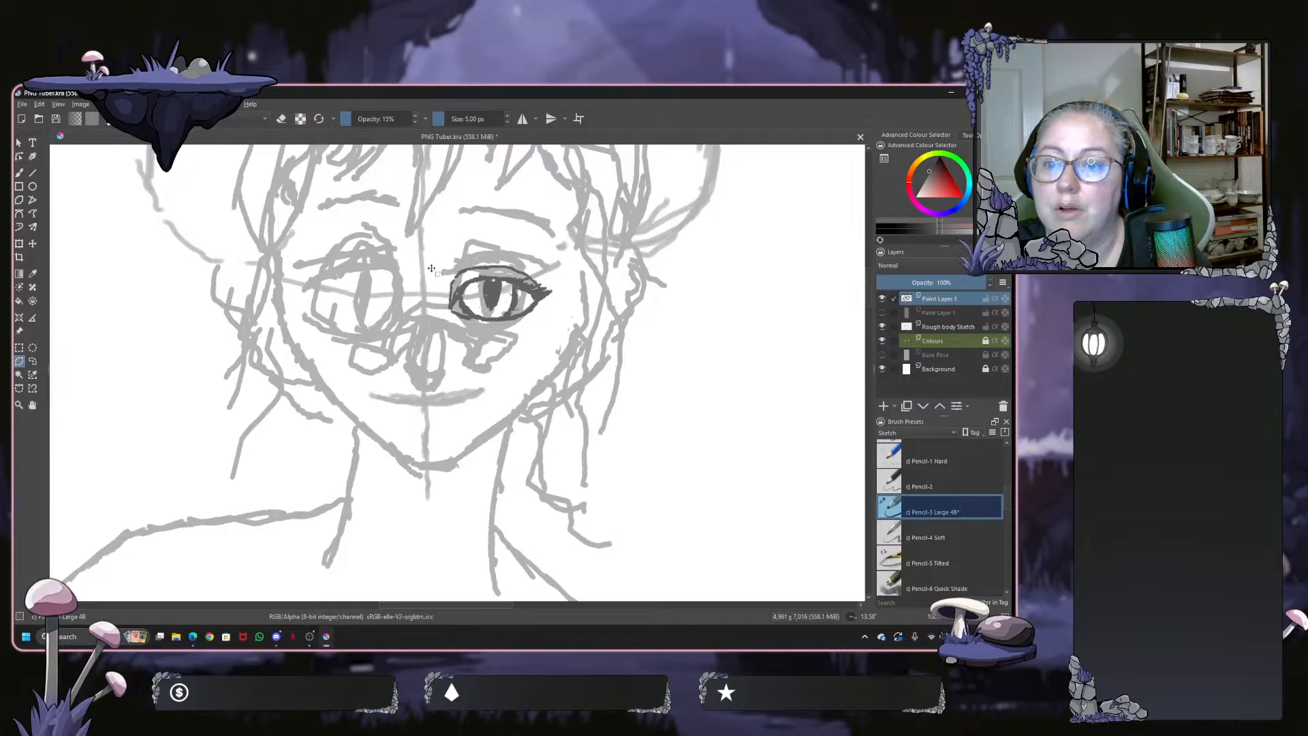
{"action": "right_click", "coordinate": [495, 286]}
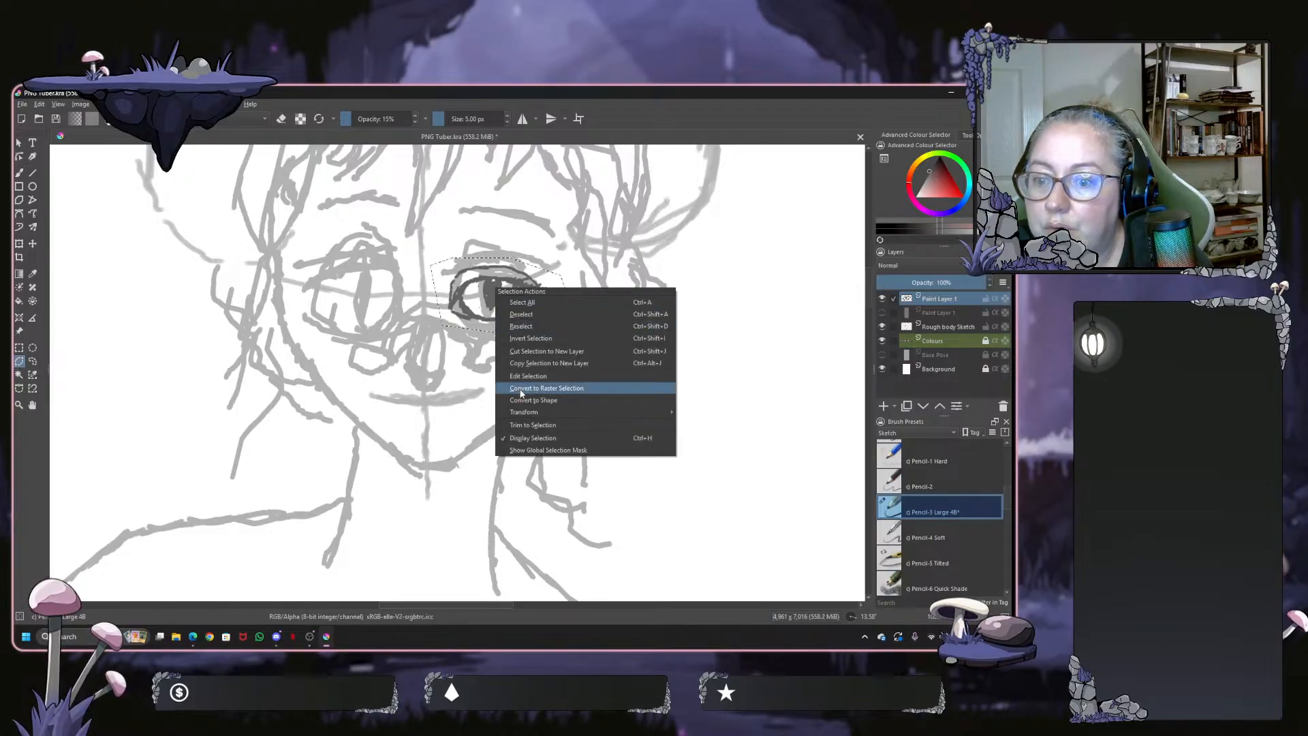
{"action": "mouse_move", "coordinate": [657, 413]}
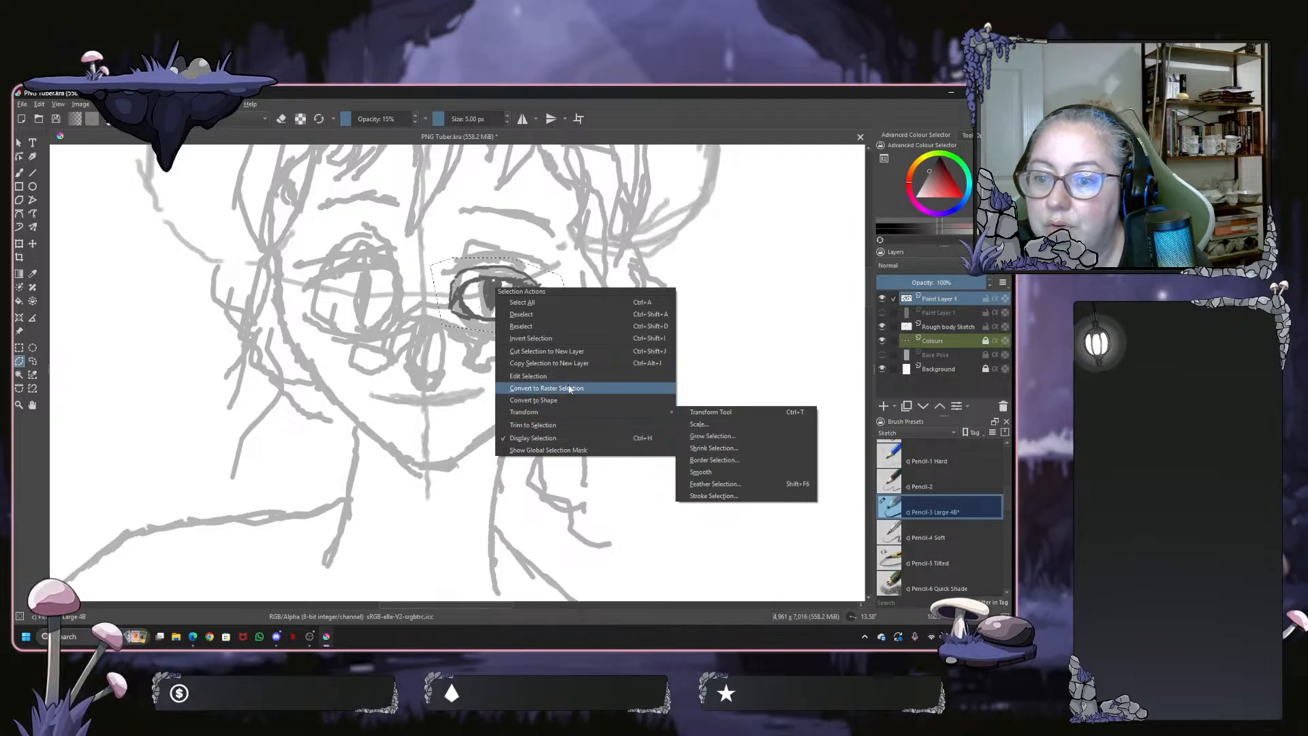
Mirror the copied eye horizontally with the Transform tool, moving and rotating it onto the rough left-hand eye
{"action": "left_click", "coordinate": [19, 243]}
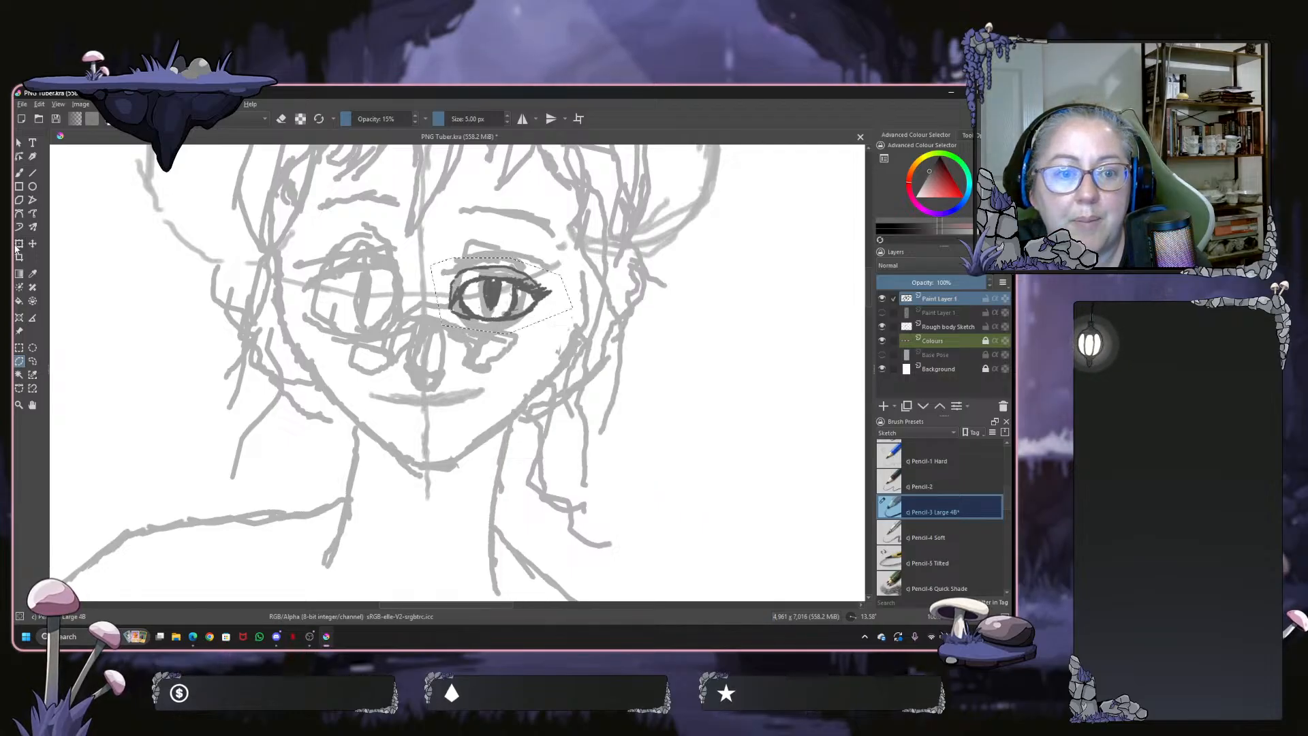
{"action": "right_click", "coordinate": [442, 295]}
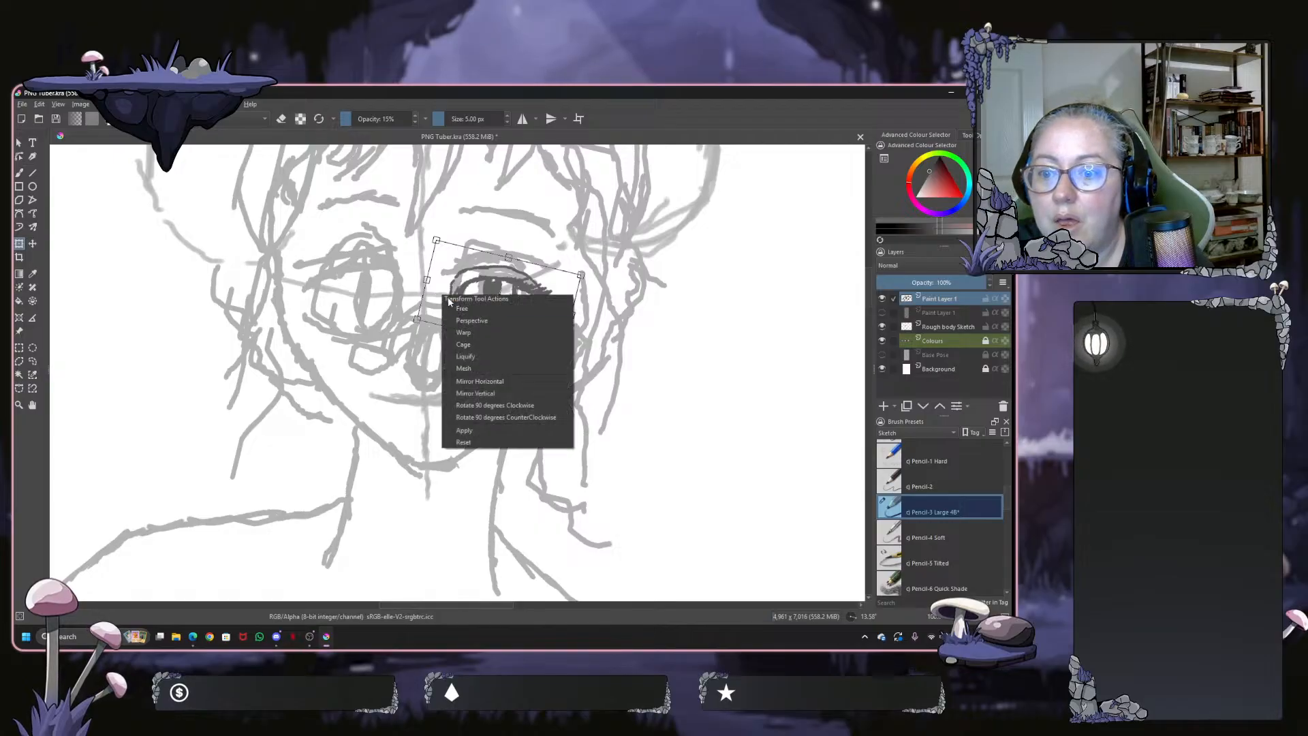
{"action": "left_click", "coordinate": [475, 381]}
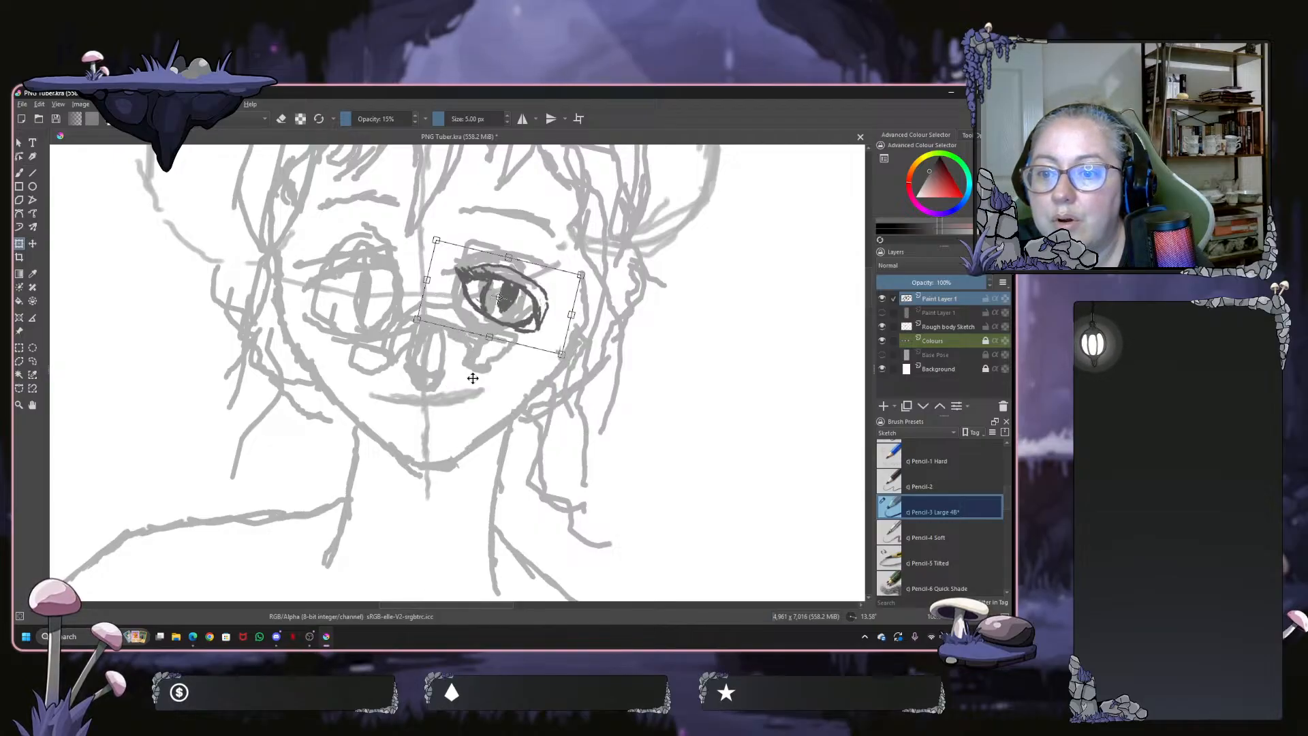
{"action": "left_click_drag", "start_coordinate": [507, 327], "coordinate": [360, 325]}
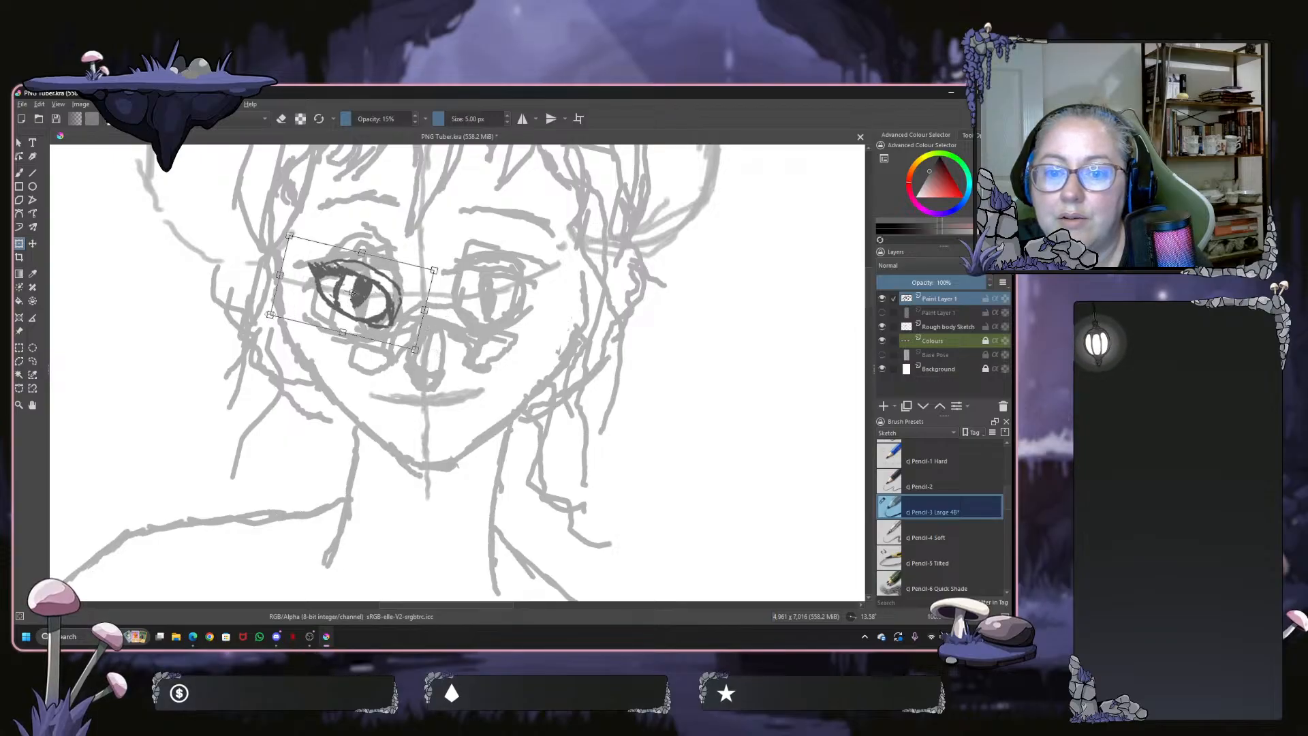
{"action": "mouse_move", "coordinate": [298, 334]}
{"action": "left_mouse_down"}
{"action": "mouse_move", "coordinate": [322, 347]}
{"action": "mouse_move", "coordinate": [330, 317]}
{"action": "left_mouse_up"}
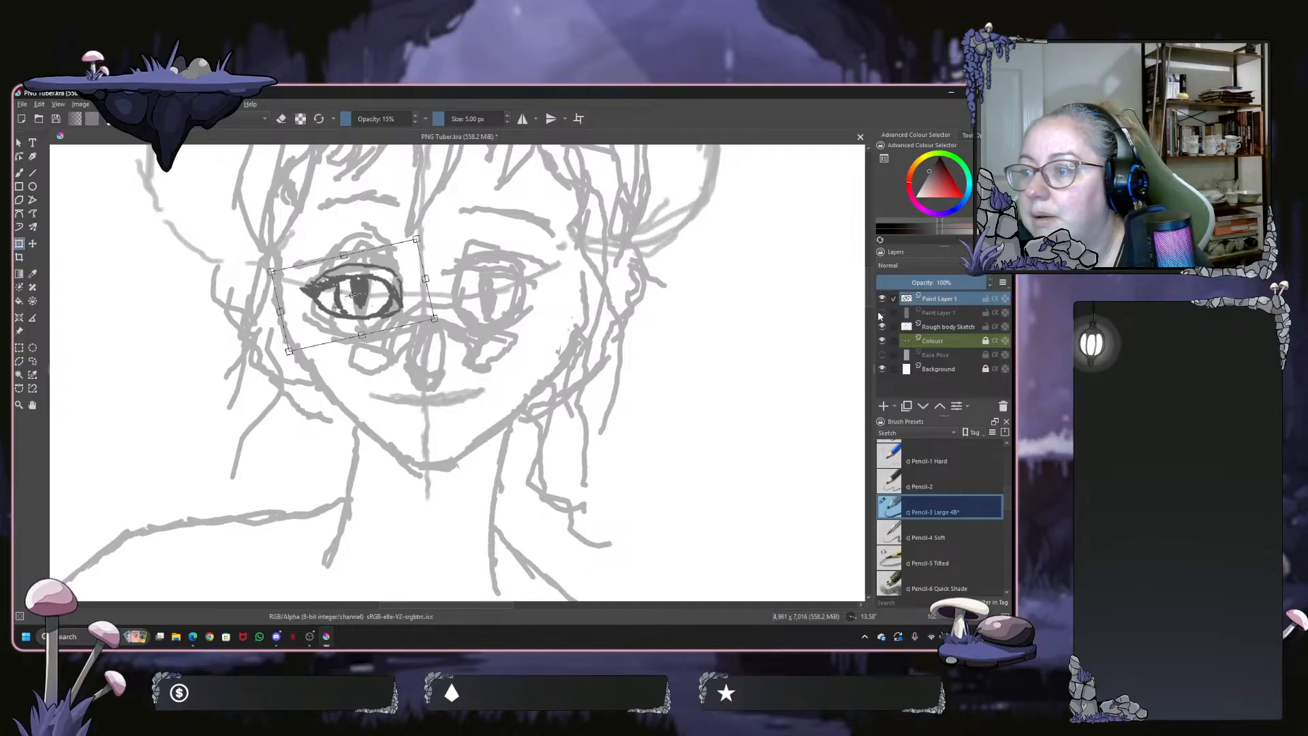
Show the original eye's layer and fine-tune the mirrored eye's position and angle to match it
{"action": "left_click", "coordinate": [882, 313]}
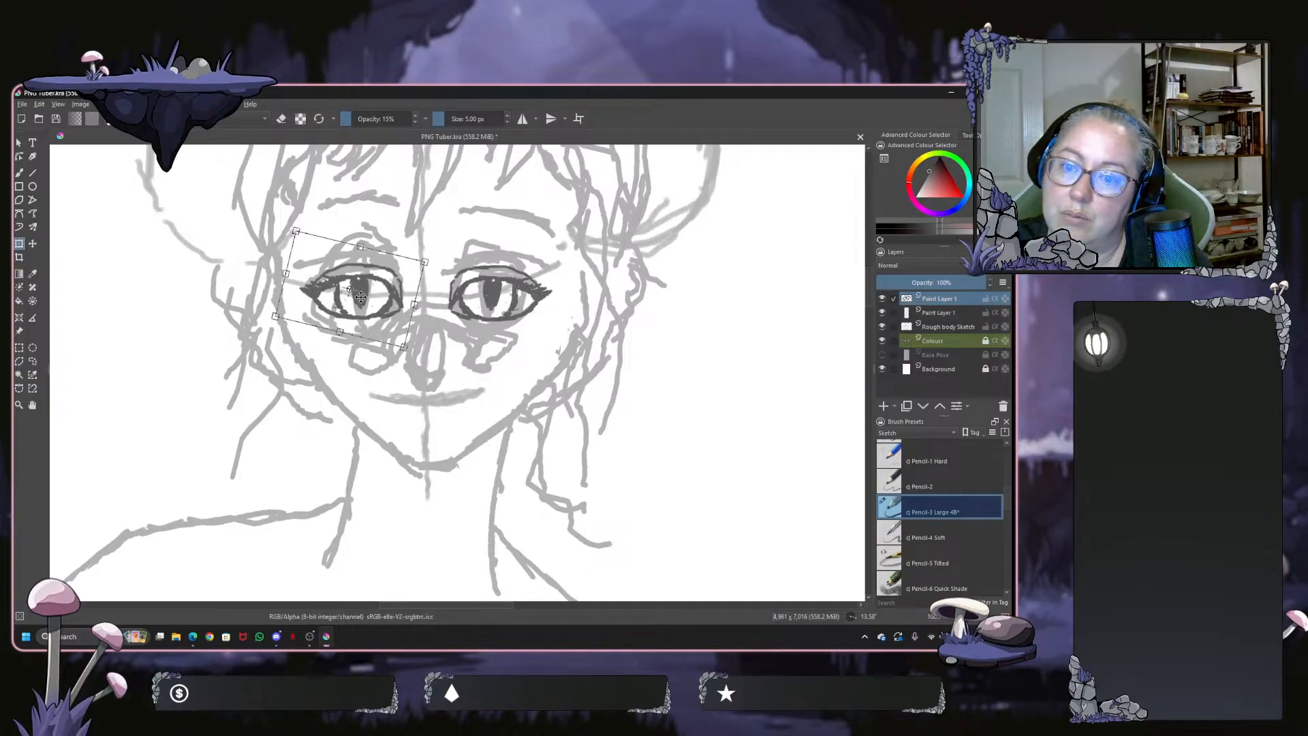
{"action": "left_click_drag", "start_coordinate": [358, 294], "coordinate": [359, 296]}
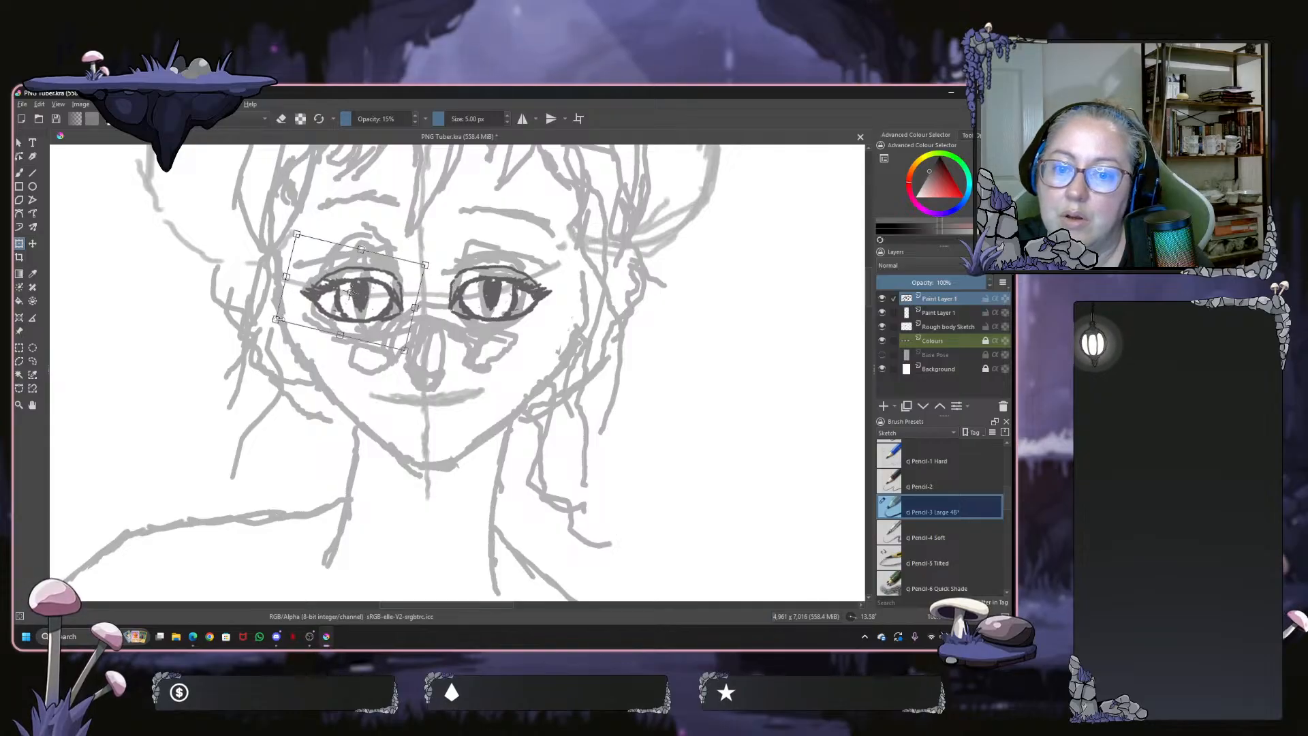
{"action": "left_click_drag", "start_coordinate": [282, 319], "coordinate": [289, 319]}
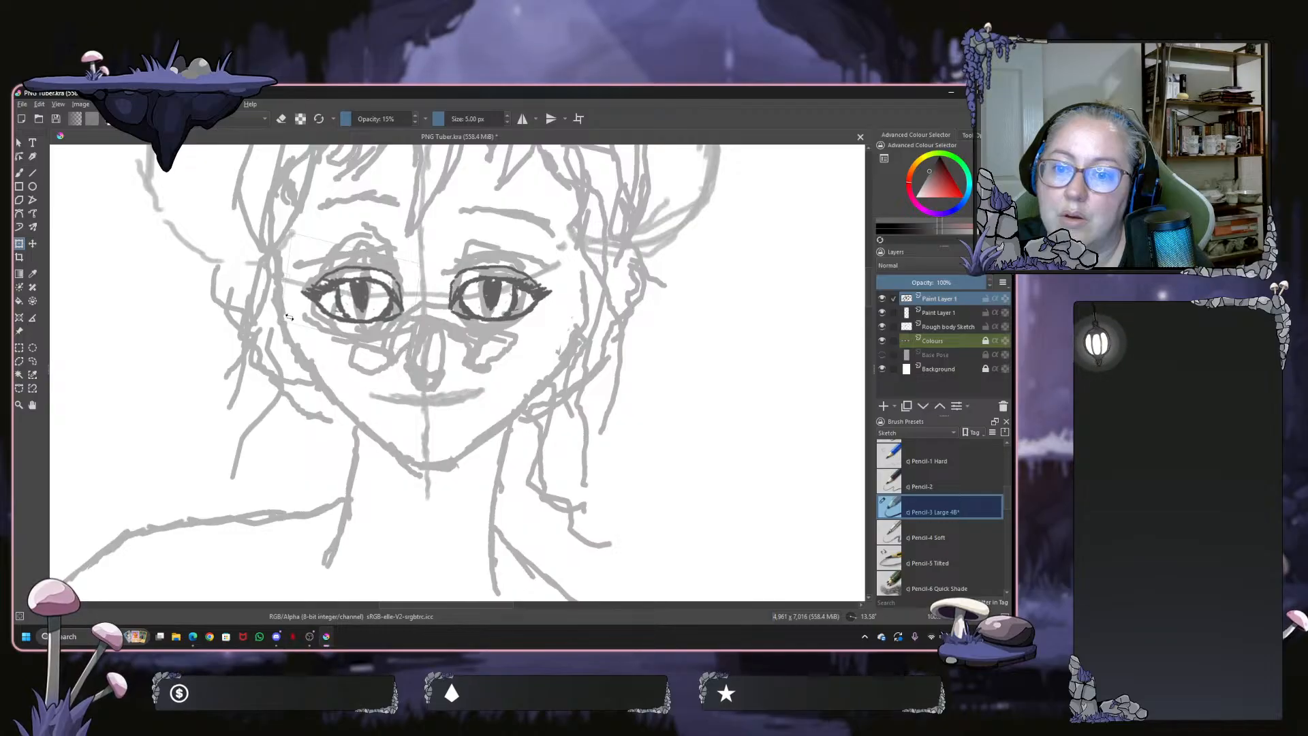
{"action": "left_click_drag", "start_coordinate": [289, 316], "coordinate": [288, 315]}
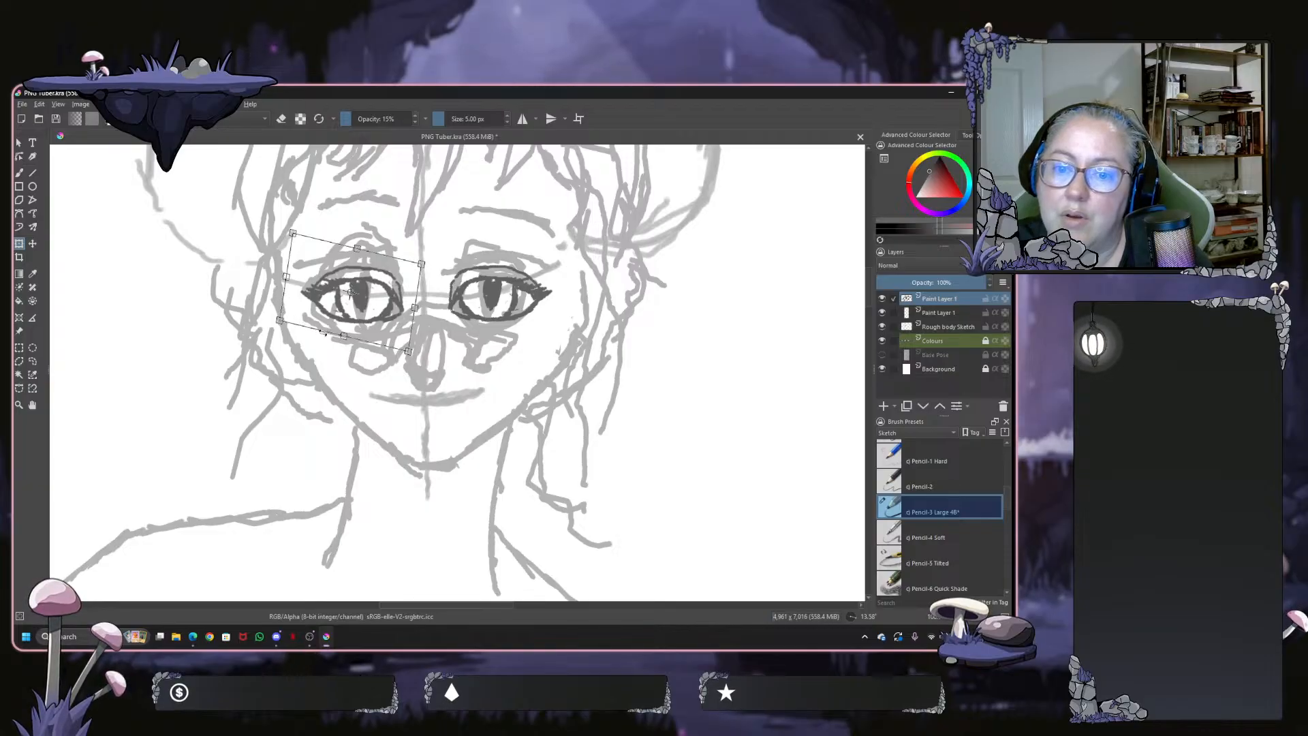
{"action": "key", "text": "Return"}
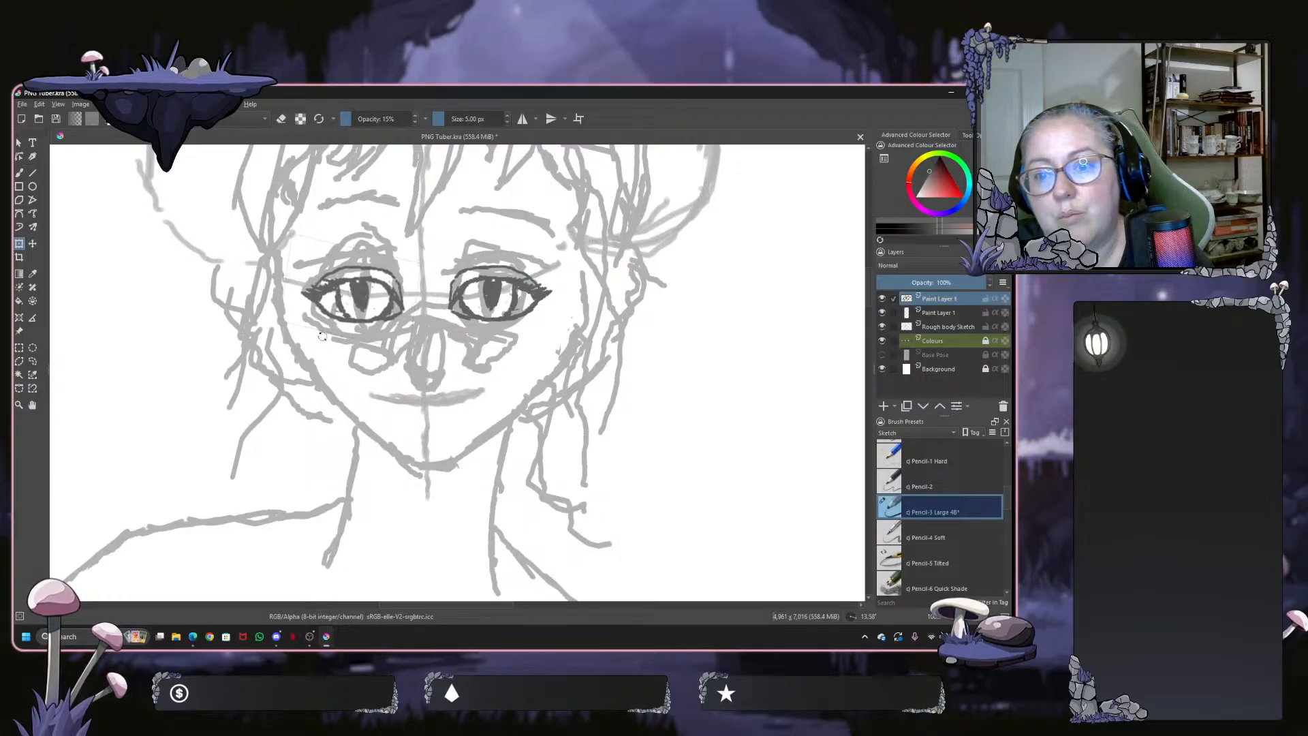
{"action": "left_click_drag", "start_coordinate": [322, 334], "coordinate": [321, 334]}
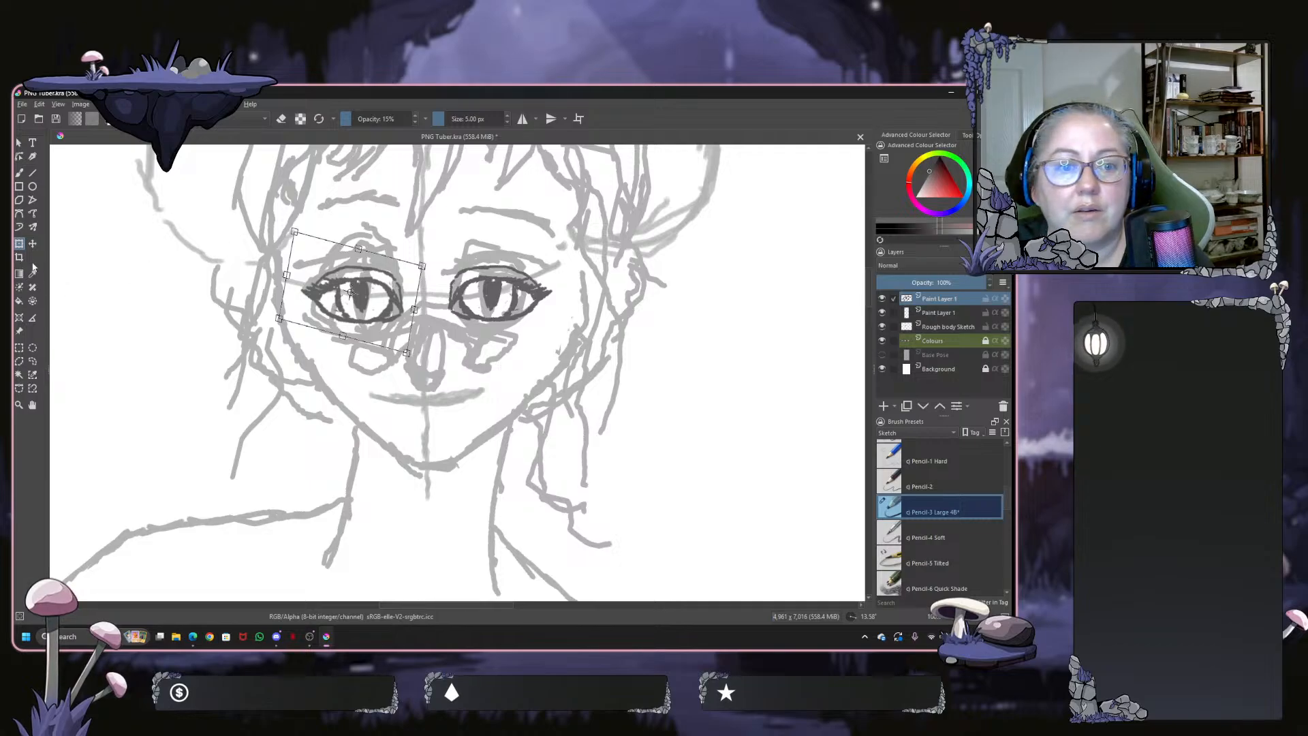
Switch to the original eye's layer and enclose the right-hand eye in a polygonal selection
{"action": "left_click", "coordinate": [19, 362]}
{"action": "left_click", "coordinate": [947, 312]}
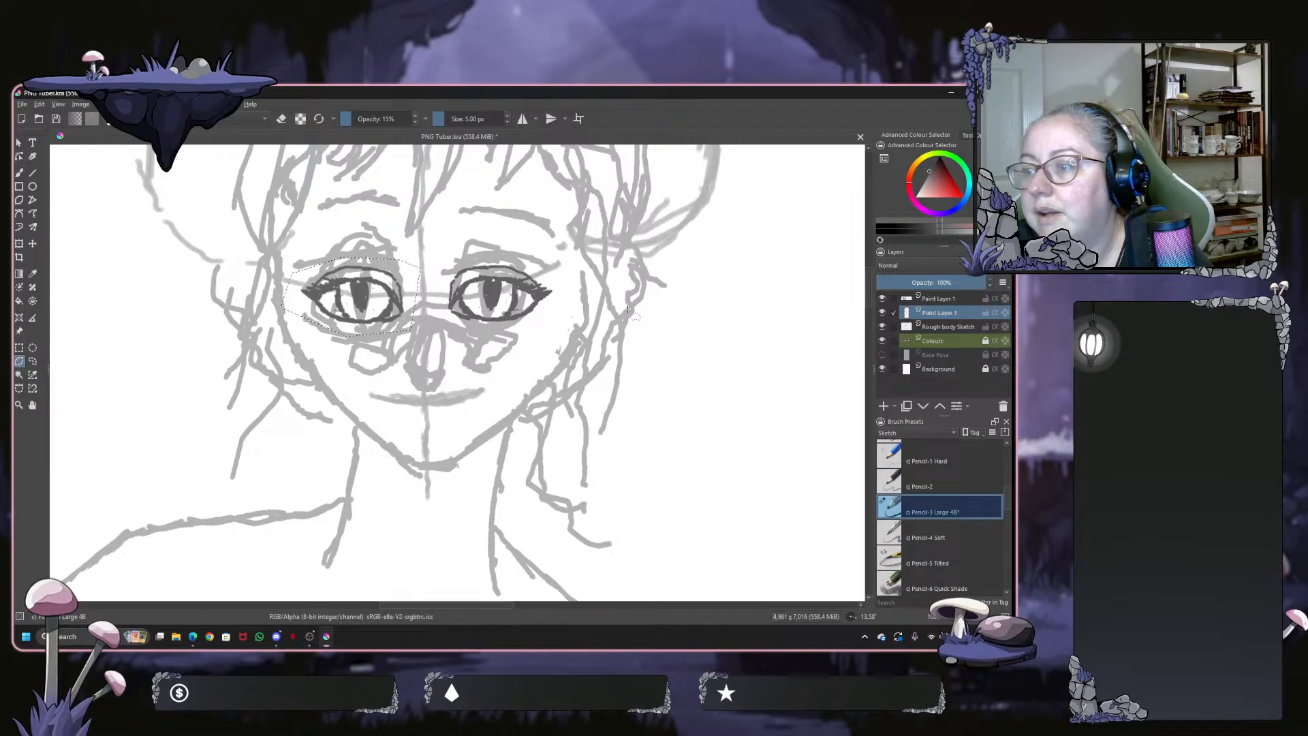
{"action": "mouse_move", "coordinate": [447, 265]}
{"action": "left_mouse_down"}
{"action": "mouse_move", "coordinate": [438, 302]}
{"action": "mouse_move", "coordinate": [454, 337]}
{"action": "mouse_move", "coordinate": [499, 340]}
{"action": "mouse_move", "coordinate": [543, 319]}
{"action": "mouse_move", "coordinate": [559, 287]}
{"action": "mouse_move", "coordinate": [531, 264]}
{"action": "mouse_move", "coordinate": [446, 265]}
{"action": "left_mouse_up"}
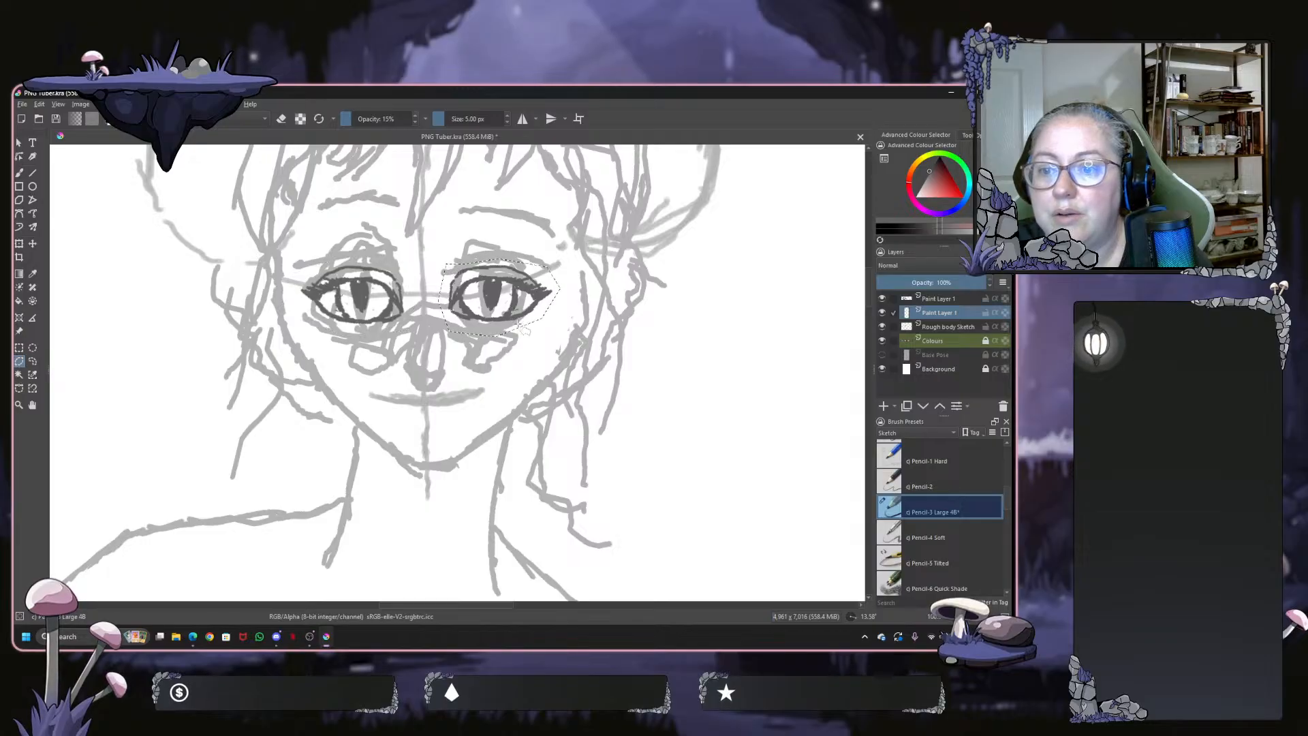
Slightly adjust the right-hand eye's size and position with the Transform tool to balance it with the mirrored eye
{"action": "left_click", "coordinate": [20, 247]}
{"action": "left_click_drag", "start_coordinate": [455, 315], "coordinate": [458, 315]}
{"action": "left_click_drag", "start_coordinate": [552, 271], "coordinate": [573, 276]}
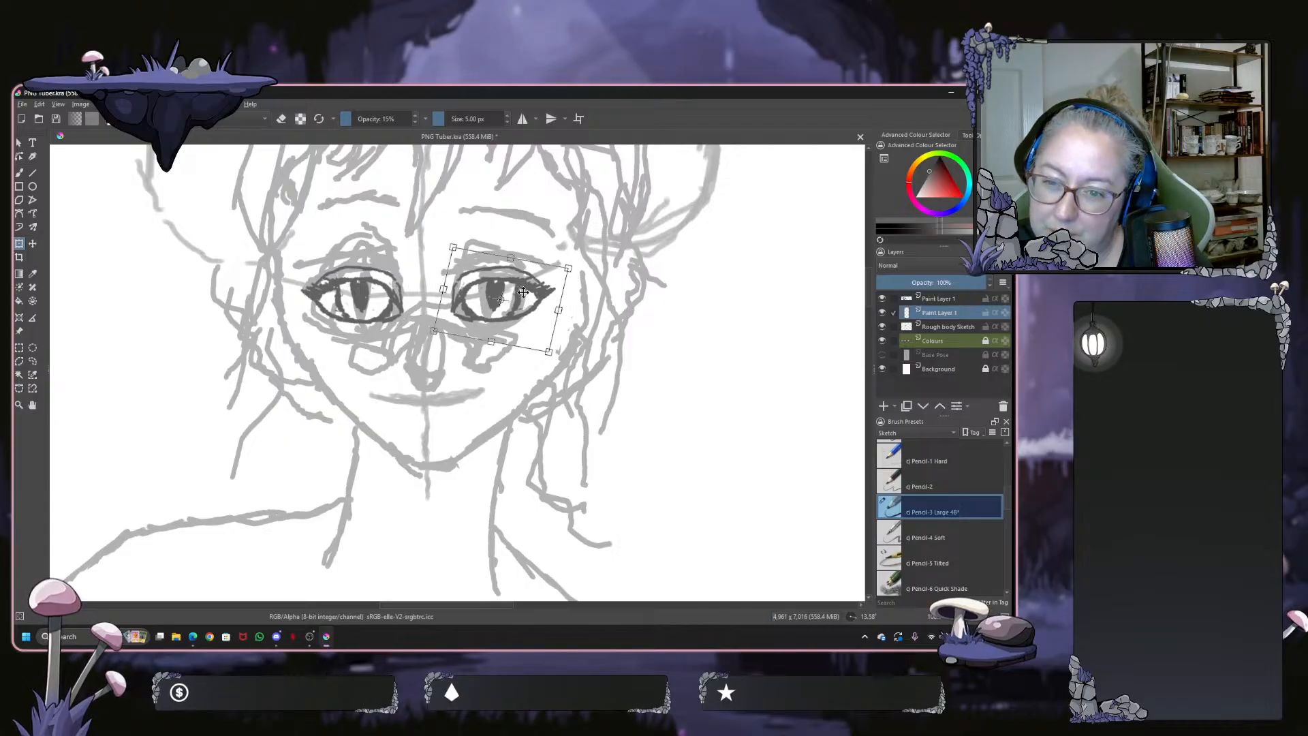
{"action": "left_click_drag", "start_coordinate": [491, 294], "coordinate": [498, 294]}
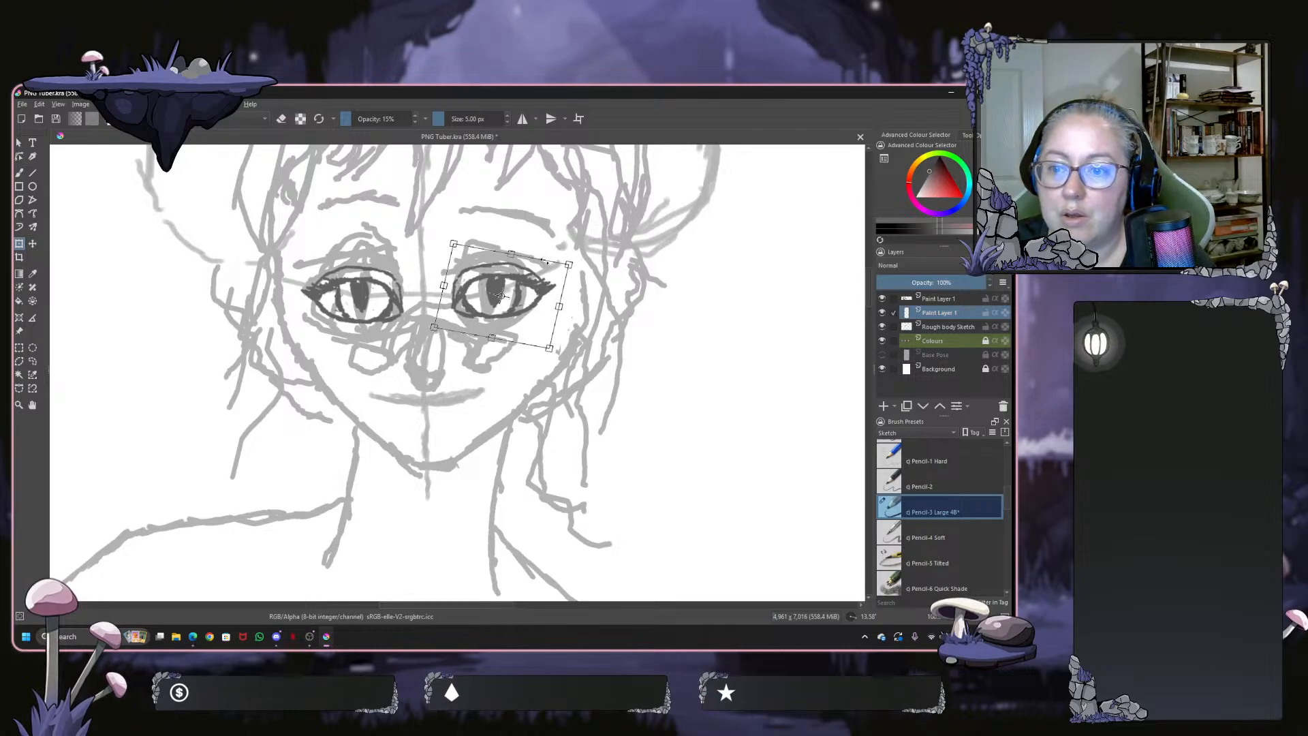
{"action": "left_click_drag", "start_coordinate": [546, 259], "coordinate": [542, 259]}
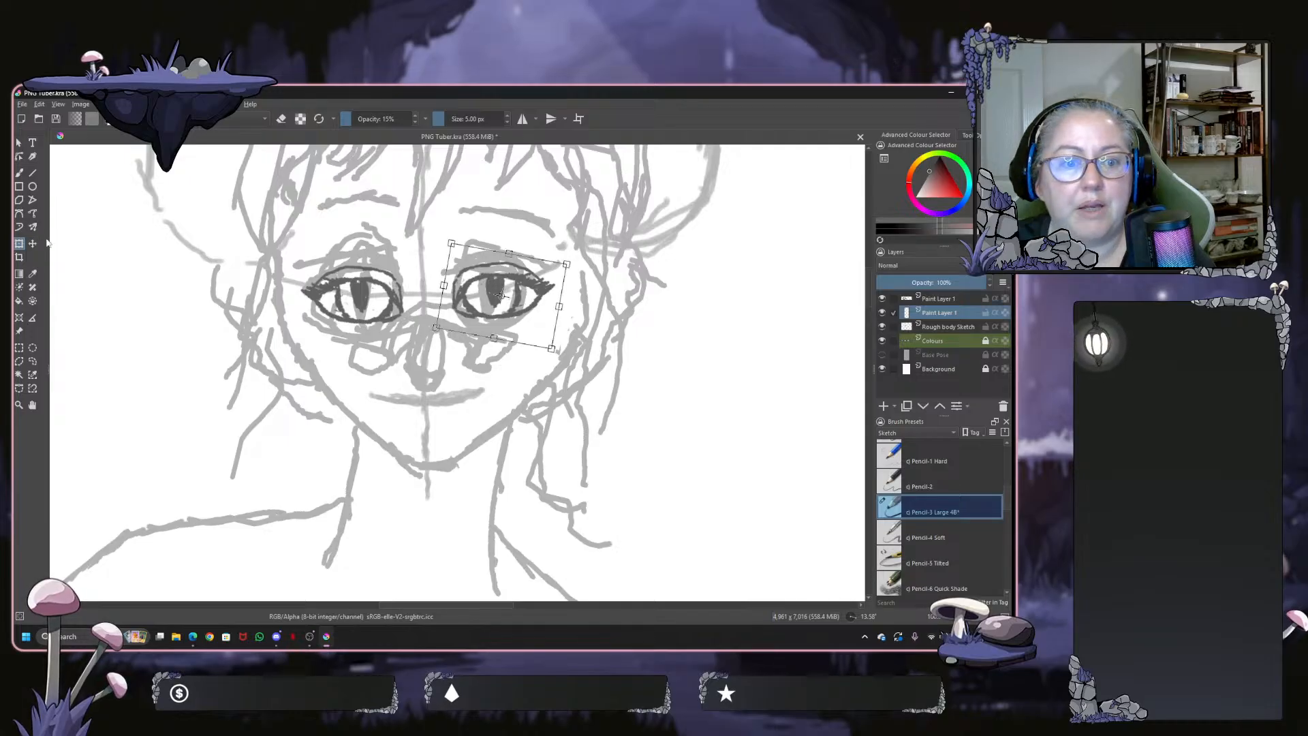
Clear the selection around the right-hand eye and return to the Brush tool
{"action": "left_click", "coordinate": [20, 174]}
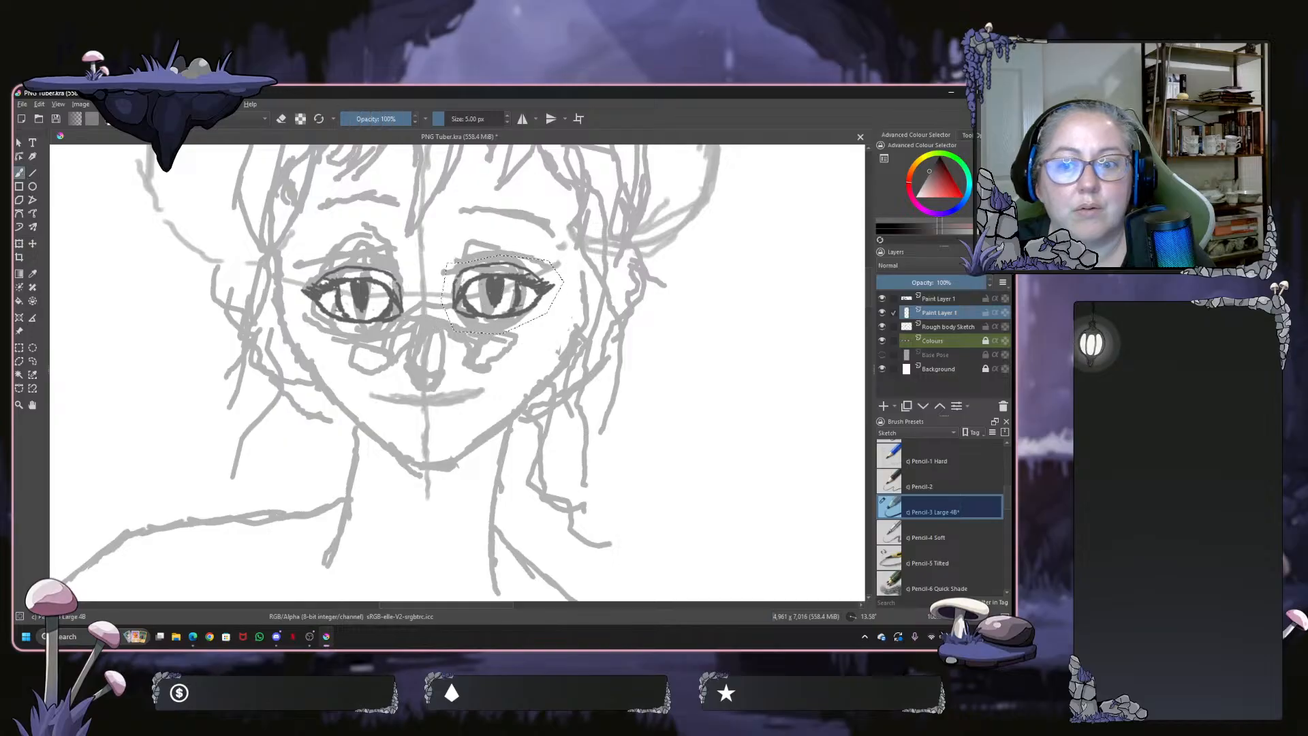
{"action": "left_click", "coordinate": [19, 349]}
{"action": "left_click", "coordinate": [53, 179]}
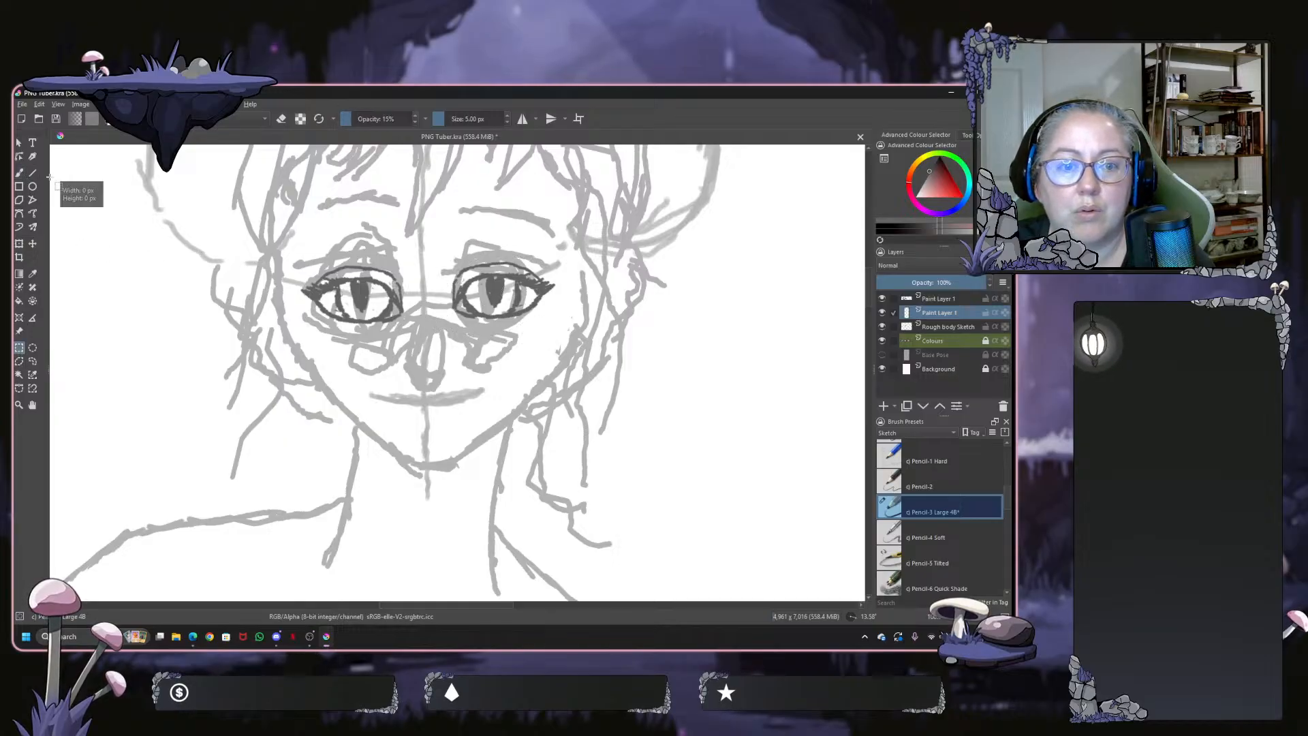
{"action": "key", "text": "b"}
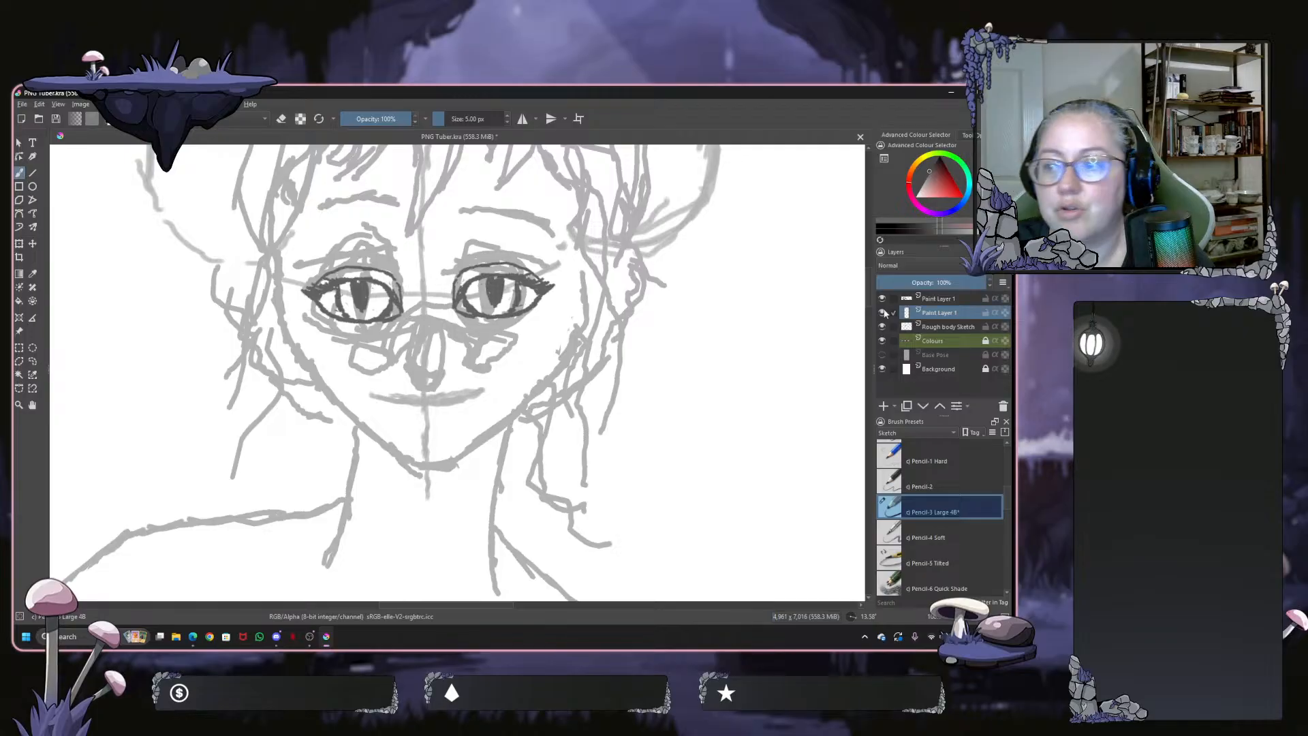
Merge the top Paint Layer 1 with the layer below so both eyes share one layer
{"action": "left_click", "coordinate": [942, 302]}
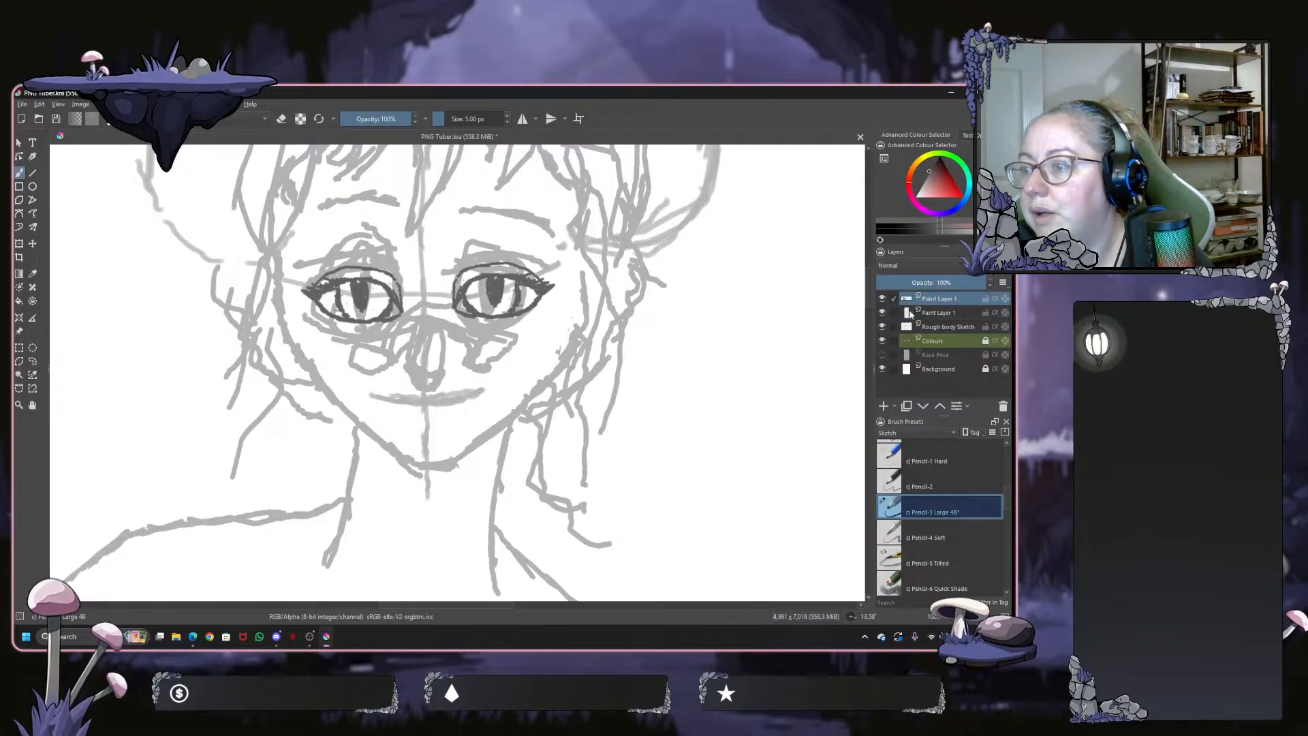
{"action": "left_click", "coordinate": [910, 313], "text": "ctrl"}
{"action": "right_click", "coordinate": [937, 310]}
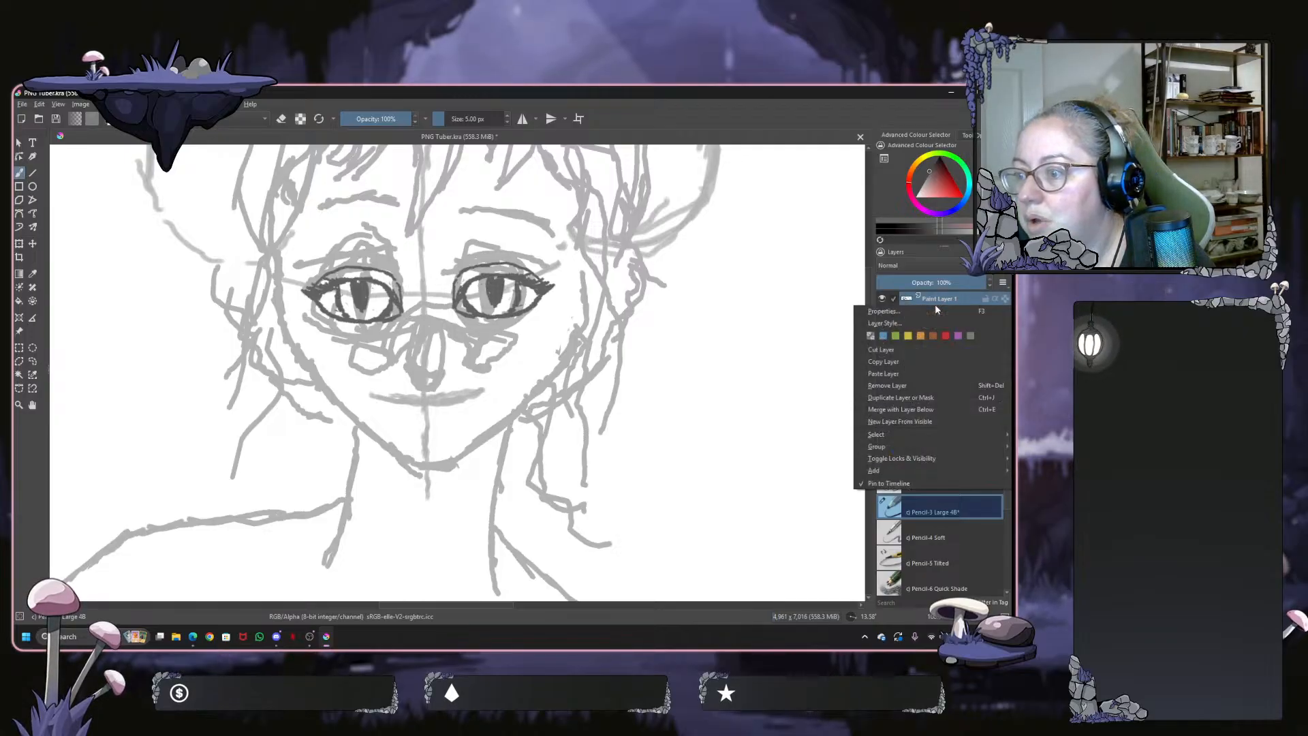
{"action": "left_click", "coordinate": [911, 410]}
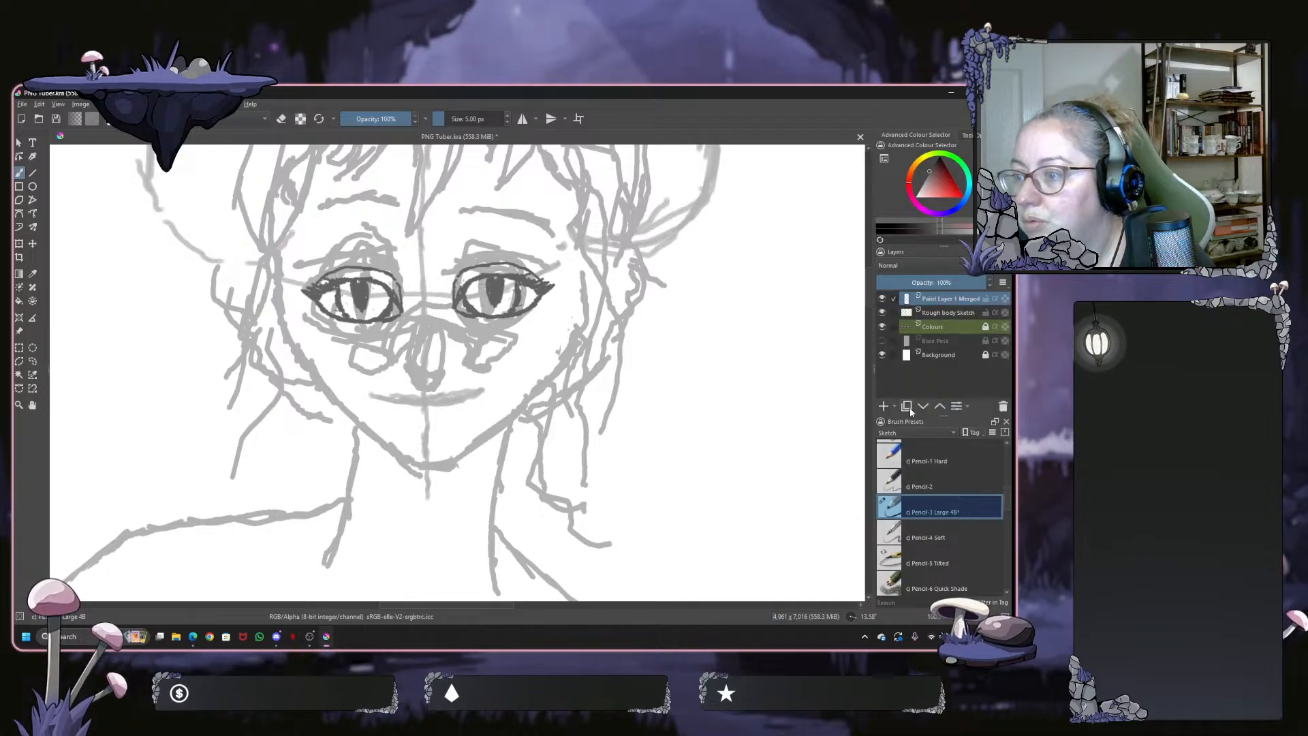
Compare the merged eyes with the rough body sketch by hiding and reshowing each layer
{"action": "left_click", "coordinate": [881, 301]}
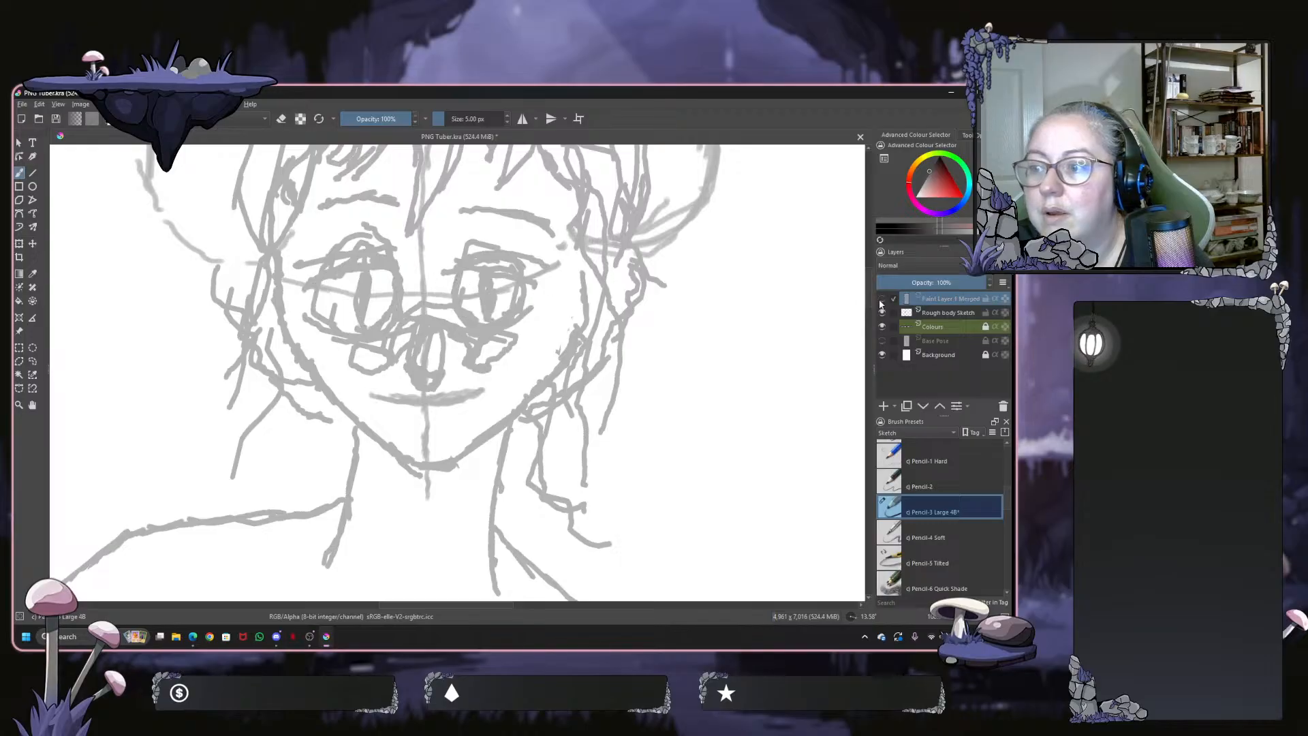
{"action": "left_click", "coordinate": [881, 300]}
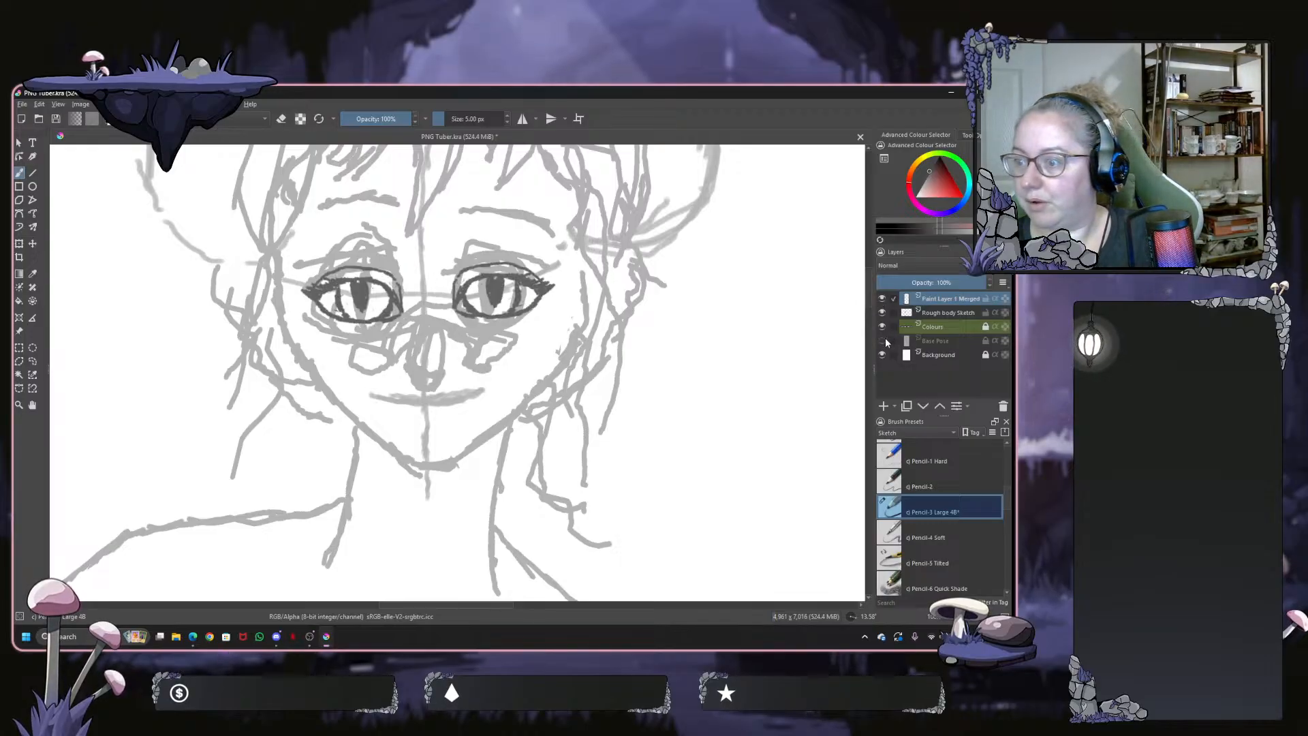
{"action": "left_click", "coordinate": [882, 313]}
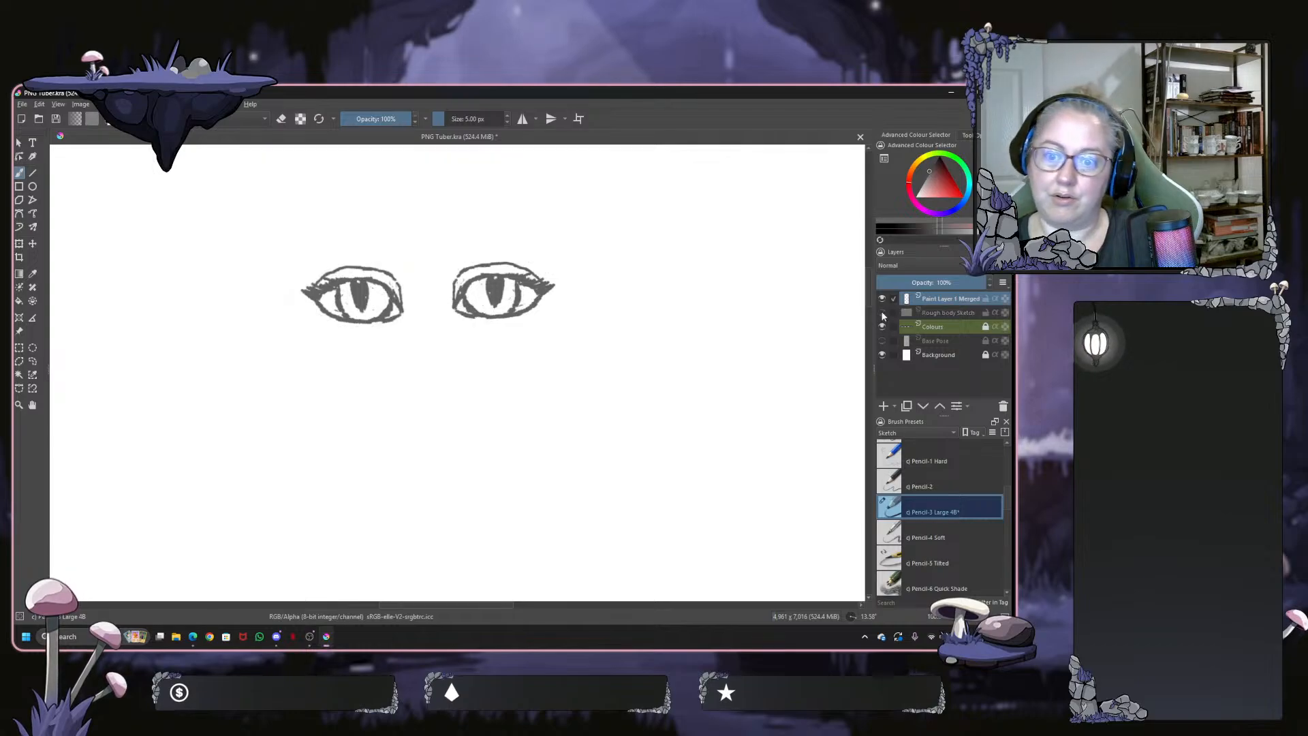
{"action": "left_click", "coordinate": [882, 312]}
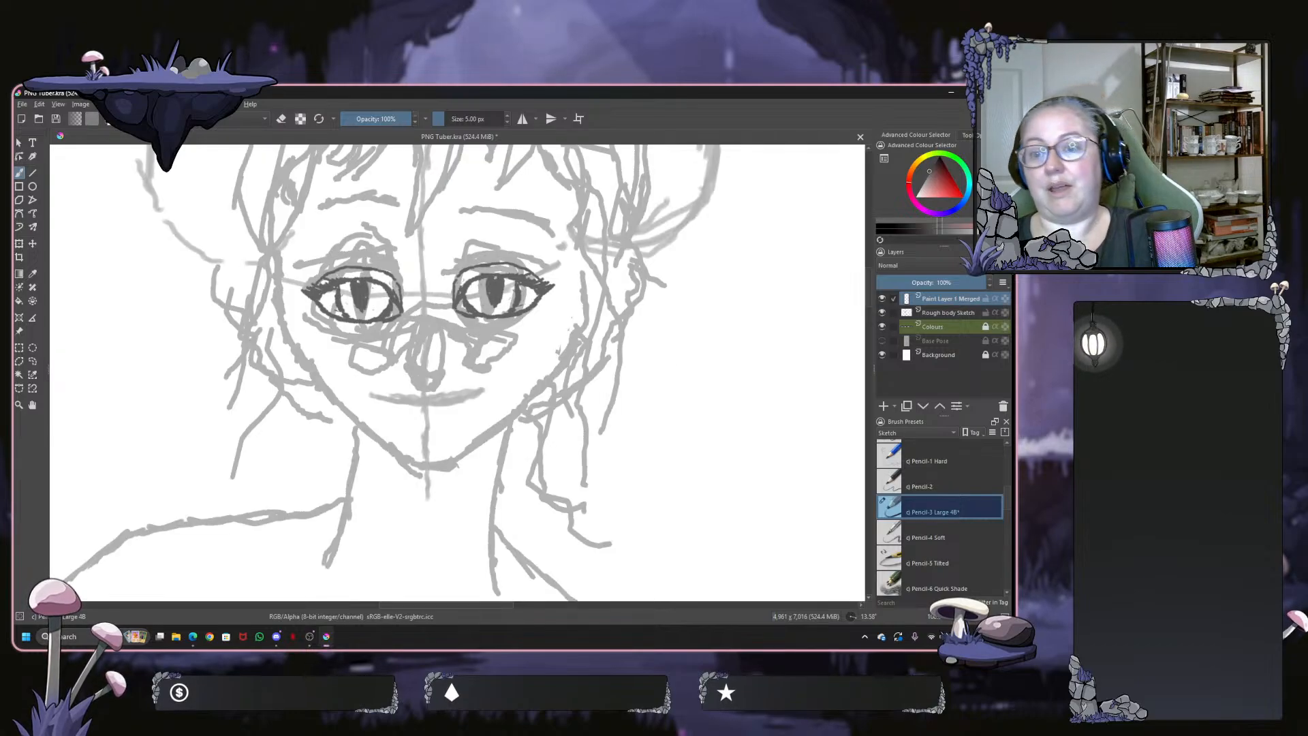
Straighten the canvas, try a dark outline of the nose over the rough sketch, and erase it
{"action": "scroll", "coordinate": [675, 363], "scroll_direction": "down", "scroll_amount": 4}
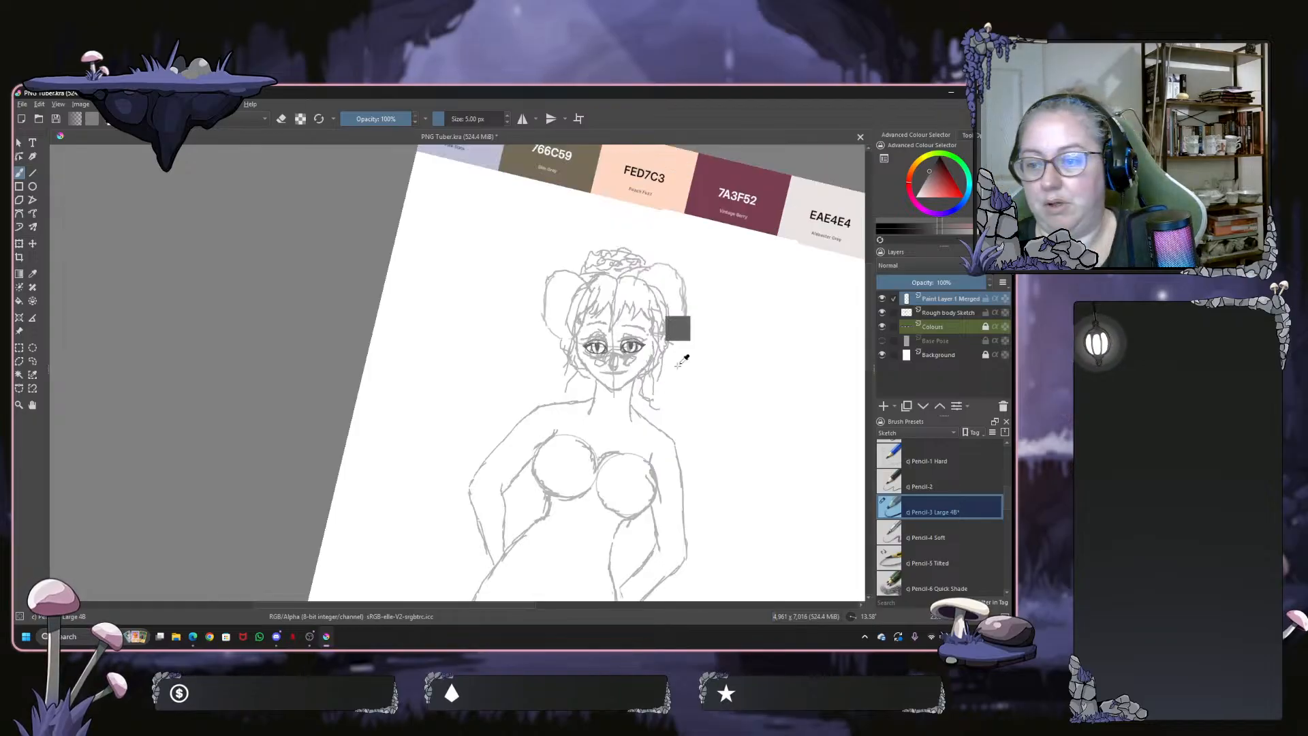
{"action": "left_click_drag", "start_coordinate": [677, 366], "coordinate": [660, 317]}
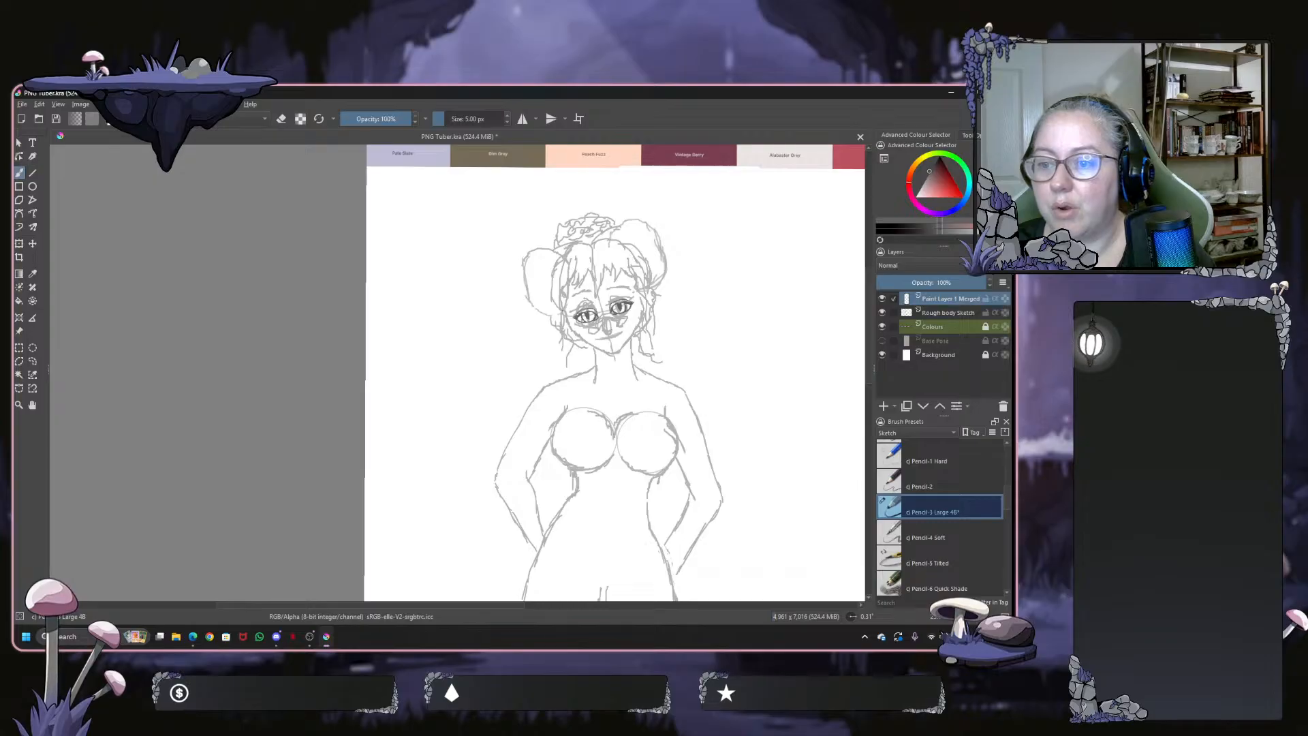
{"action": "scroll", "coordinate": [627, 356], "scroll_direction": "up", "scroll_amount": 3}
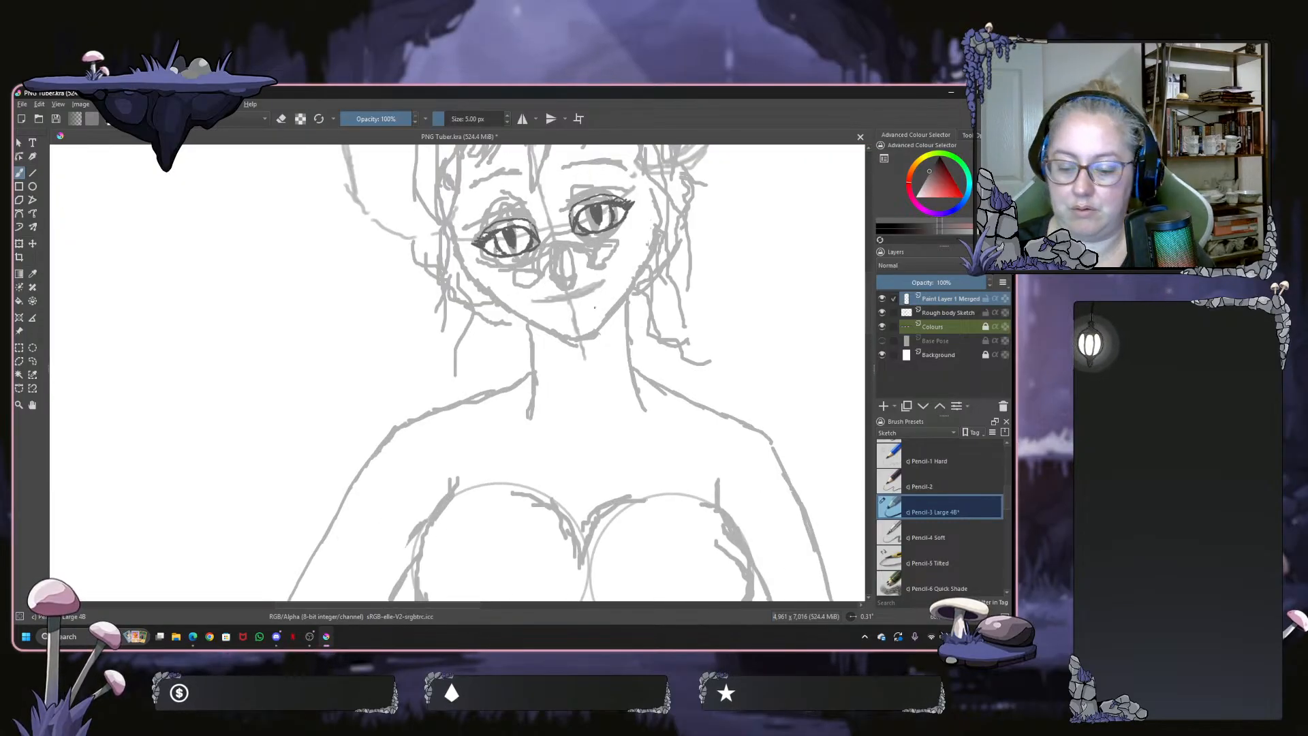
{"action": "left_click_drag", "start_coordinate": [594, 307], "coordinate": [553, 348]}
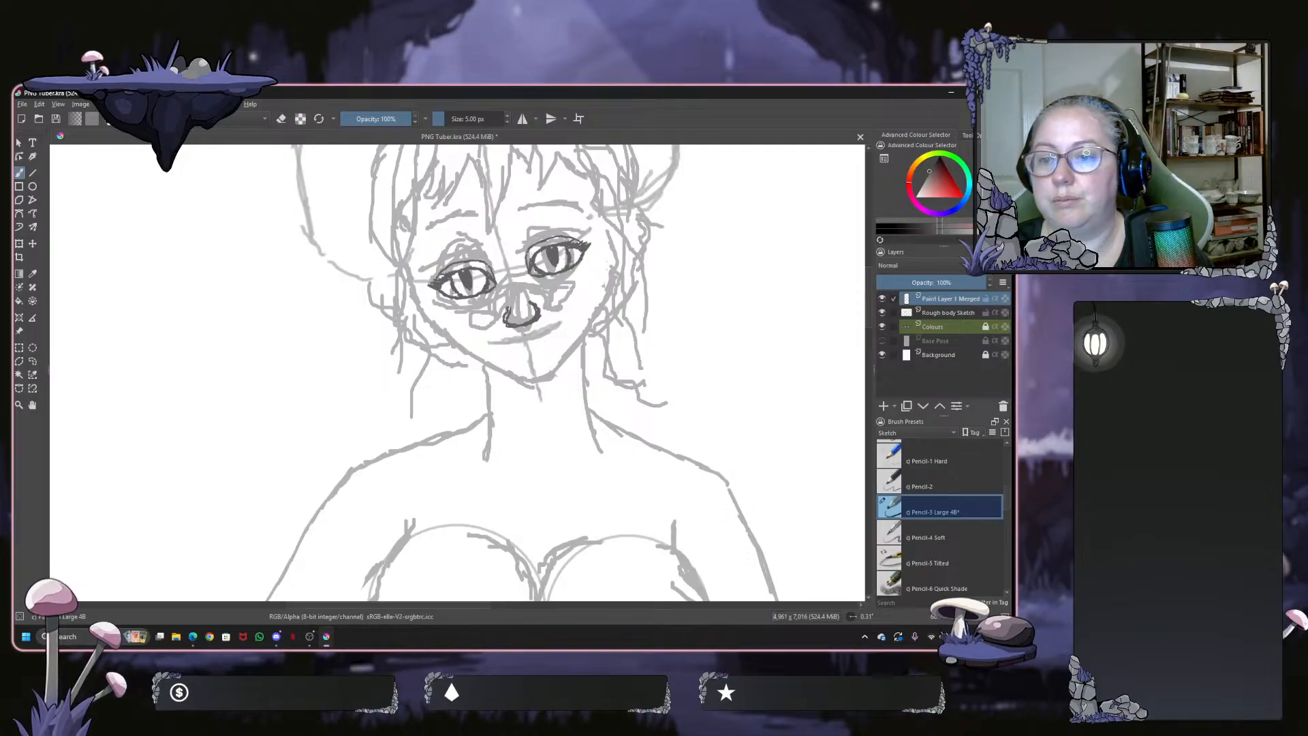
{"action": "scroll", "coordinate": [525, 334], "scroll_direction": "up", "scroll_amount": 3}
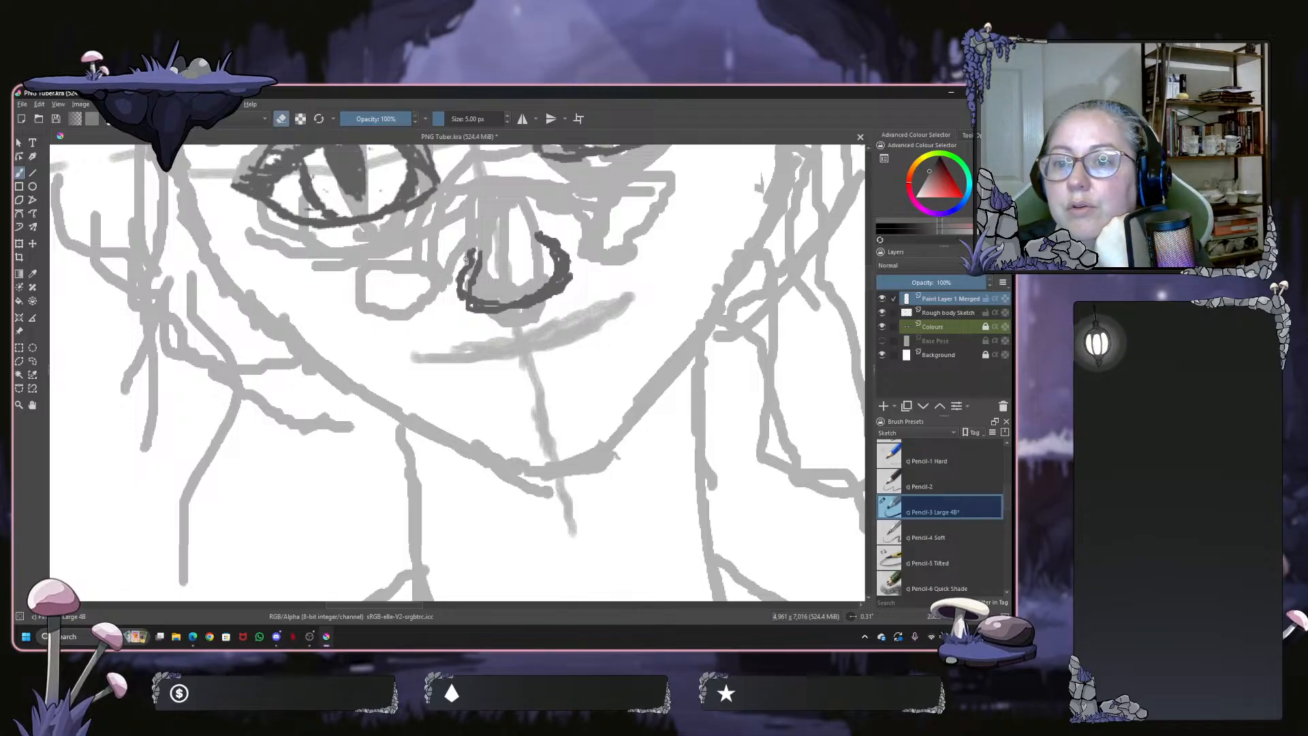
{"action": "mouse_move", "coordinate": [466, 251]}
{"action": "left_mouse_down"}
{"action": "mouse_move", "coordinate": [460, 277]}
{"action": "mouse_move", "coordinate": [482, 254]}
{"action": "mouse_move", "coordinate": [460, 277]}
{"action": "mouse_move", "coordinate": [470, 272]}
{"action": "mouse_move", "coordinate": [465, 308]}
{"action": "mouse_move", "coordinate": [478, 262]}
{"action": "mouse_move", "coordinate": [465, 312]}
{"action": "mouse_move", "coordinate": [548, 282]}
{"action": "mouse_move", "coordinate": [499, 311]}
{"action": "mouse_move", "coordinate": [558, 291]}
{"action": "mouse_move", "coordinate": [533, 310]}
{"action": "mouse_move", "coordinate": [571, 275]}
{"action": "mouse_move", "coordinate": [532, 306]}
{"action": "mouse_move", "coordinate": [555, 258]}
{"action": "mouse_move", "coordinate": [558, 276]}
{"action": "mouse_move", "coordinate": [568, 259]}
{"action": "mouse_move", "coordinate": [539, 235]}
{"action": "mouse_move", "coordinate": [554, 269]}
{"action": "mouse_move", "coordinate": [556, 241]}
{"action": "left_mouse_up"}
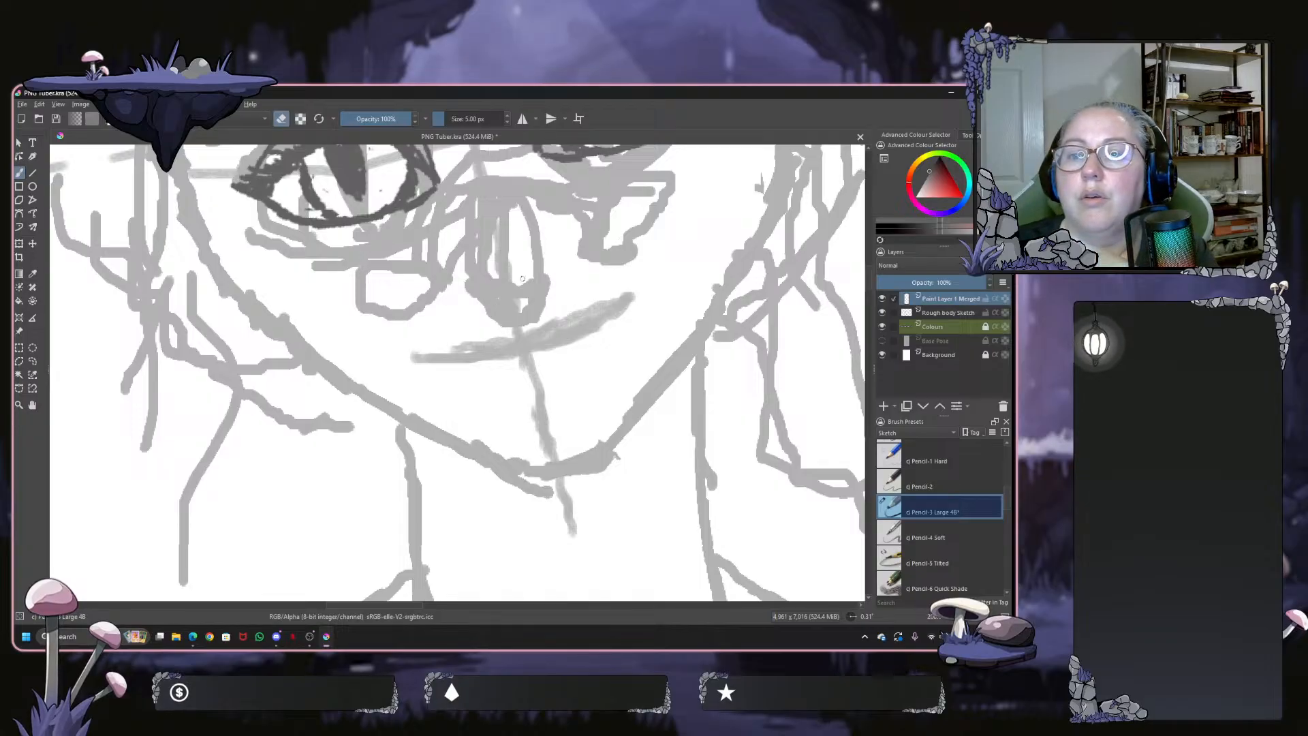
Switch back from erasing to painting and draw a small curved line for the bottom of the nose
{"action": "left_click", "coordinate": [280, 119]}
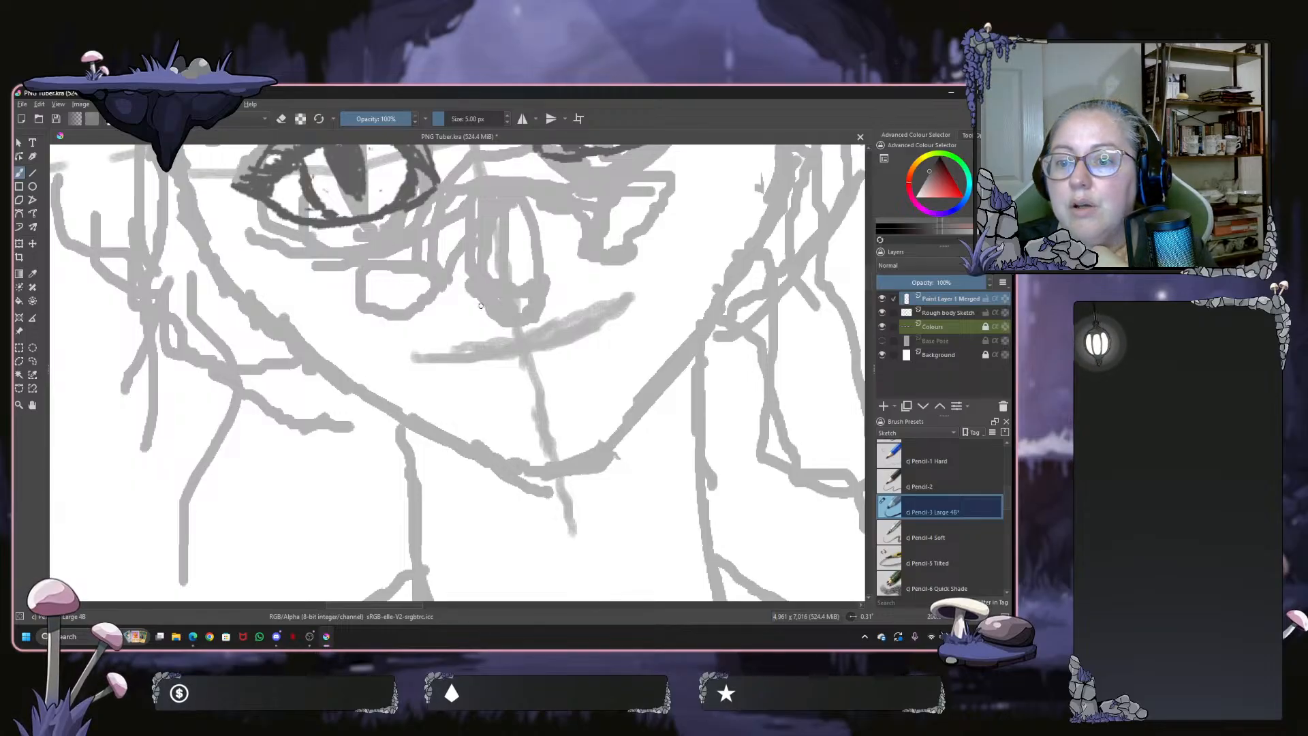
{"action": "mouse_move", "coordinate": [480, 304]}
{"action": "left_mouse_down"}
{"action": "mouse_move", "coordinate": [532, 308]}
{"action": "mouse_move", "coordinate": [555, 276]}
{"action": "left_mouse_up"}
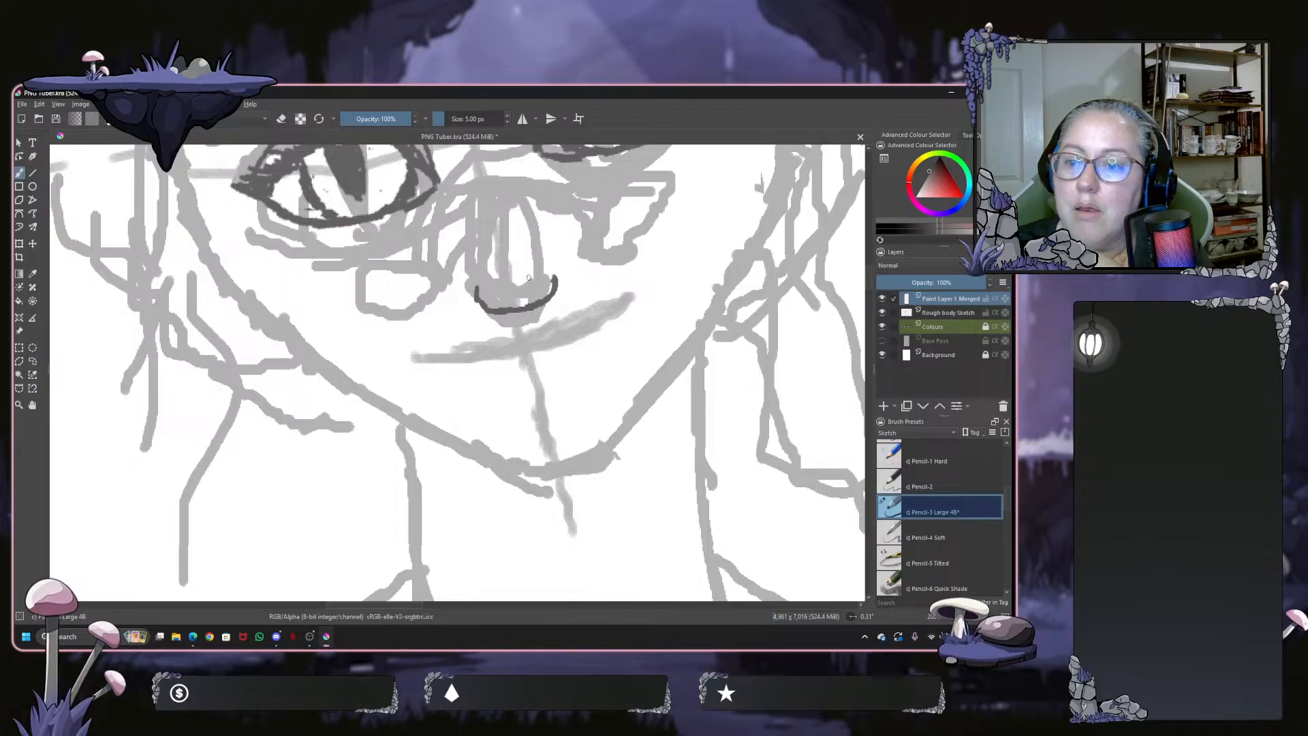
{"action": "left_click_drag", "start_coordinate": [548, 271], "coordinate": [548, 270]}
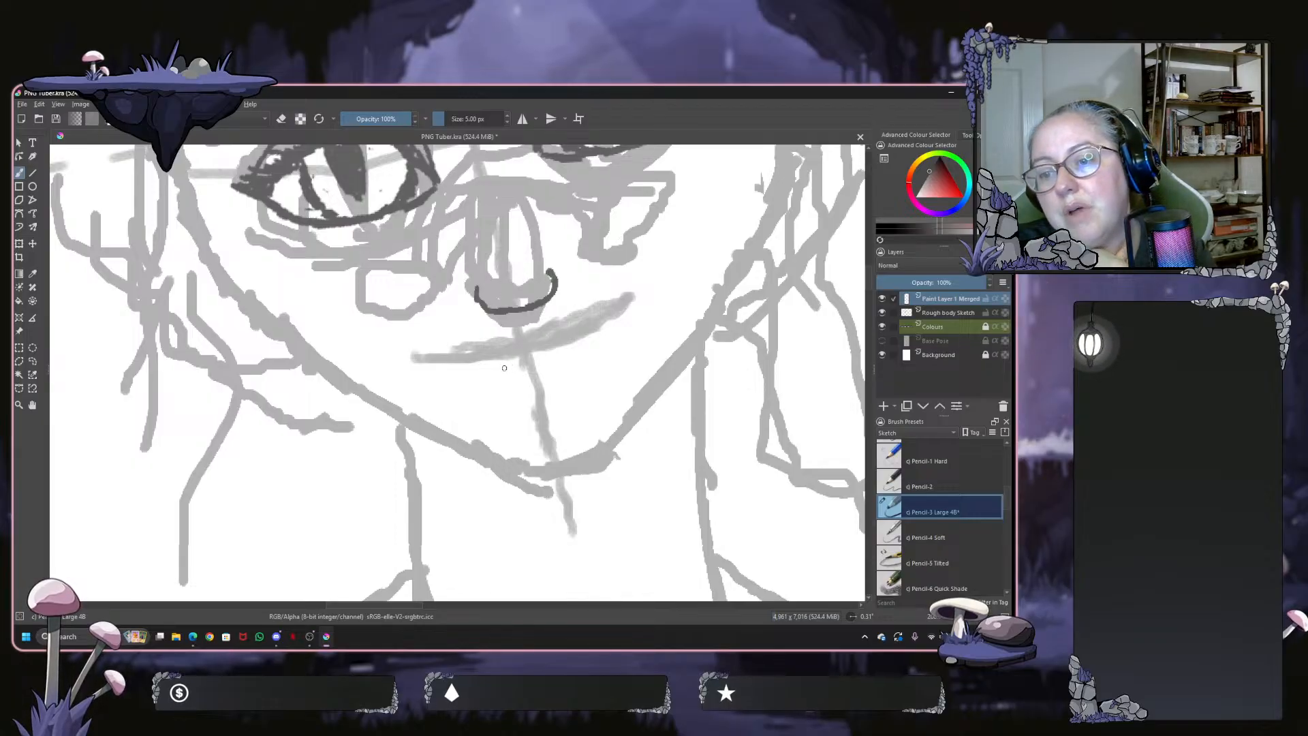
Draw the mouth just below the rough smile, with a parting line, a lower lip and an upper lip
{"action": "left_click_drag", "start_coordinate": [488, 372], "coordinate": [603, 324]}
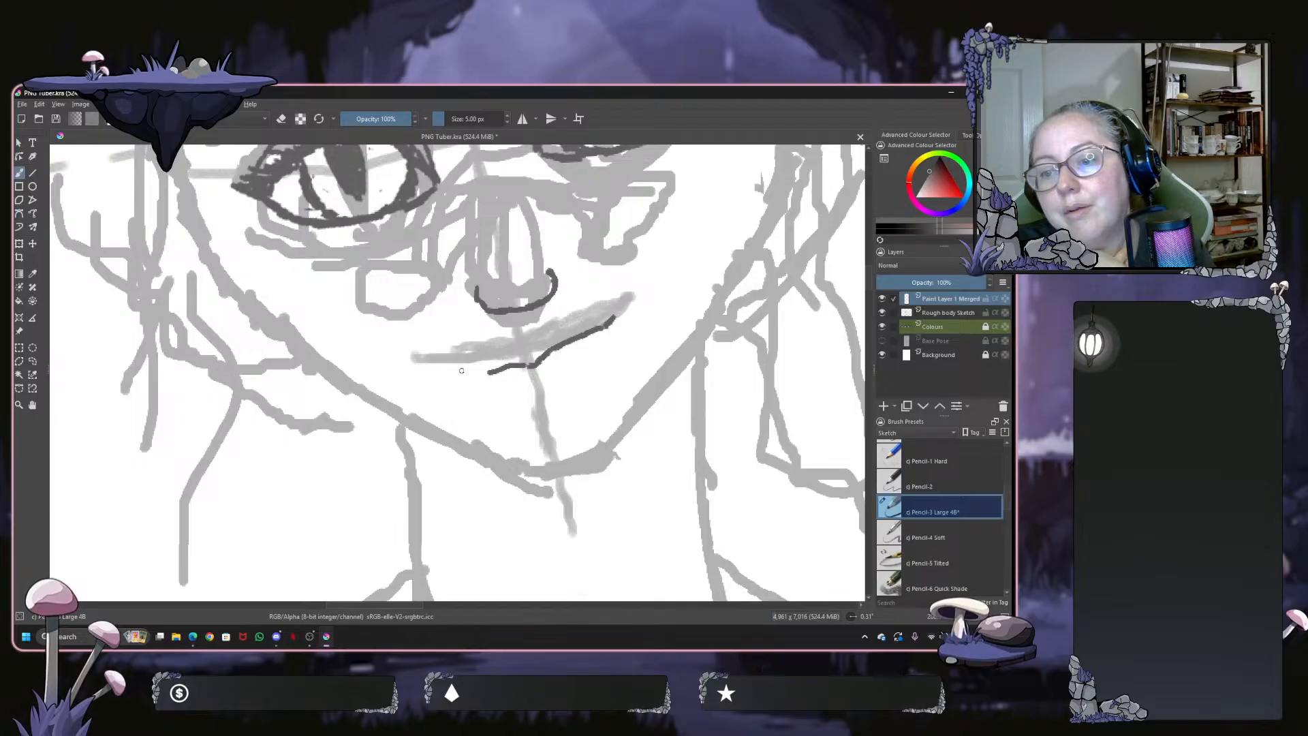
{"action": "mouse_move", "coordinate": [425, 373]}
{"action": "left_mouse_down"}
{"action": "mouse_move", "coordinate": [512, 371]}
{"action": "mouse_move", "coordinate": [471, 381]}
{"action": "mouse_move", "coordinate": [524, 390]}
{"action": "mouse_move", "coordinate": [570, 373]}
{"action": "mouse_move", "coordinate": [606, 327]}
{"action": "left_mouse_up"}
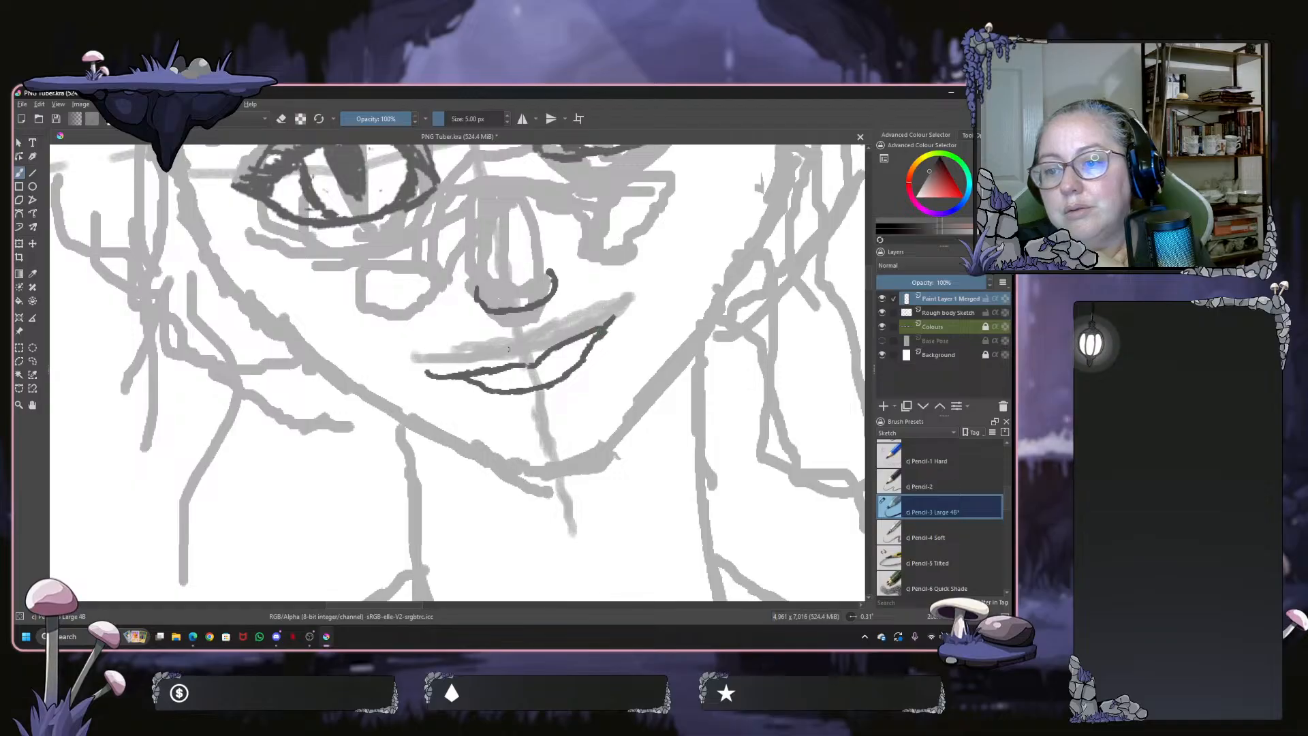
{"action": "mouse_move", "coordinate": [451, 375]}
{"action": "left_mouse_down"}
{"action": "mouse_move", "coordinate": [541, 329]}
{"action": "mouse_move", "coordinate": [602, 325]}
{"action": "mouse_move", "coordinate": [521, 338]}
{"action": "left_mouse_up"}
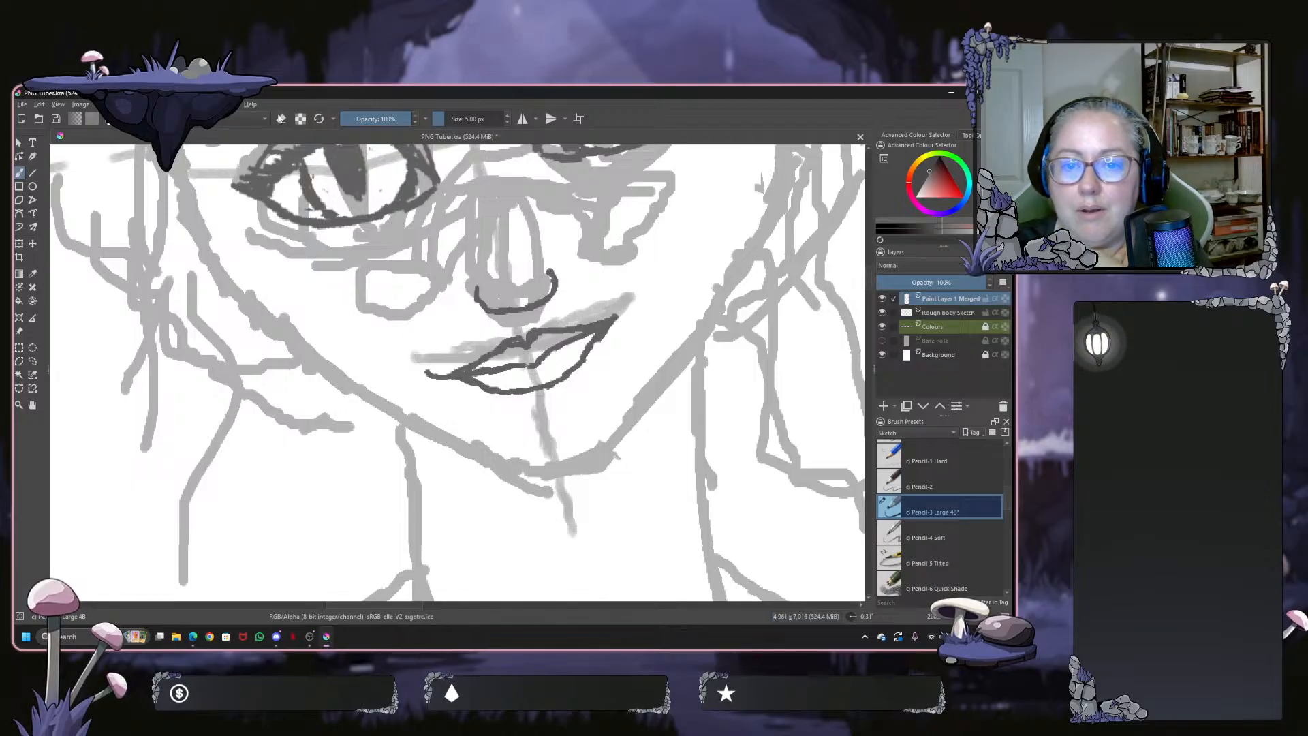
Refine the lip lines with a 2.28 px eraser, and set the drawing brush size to 5.39 px
{"action": "left_click", "coordinate": [280, 120]}
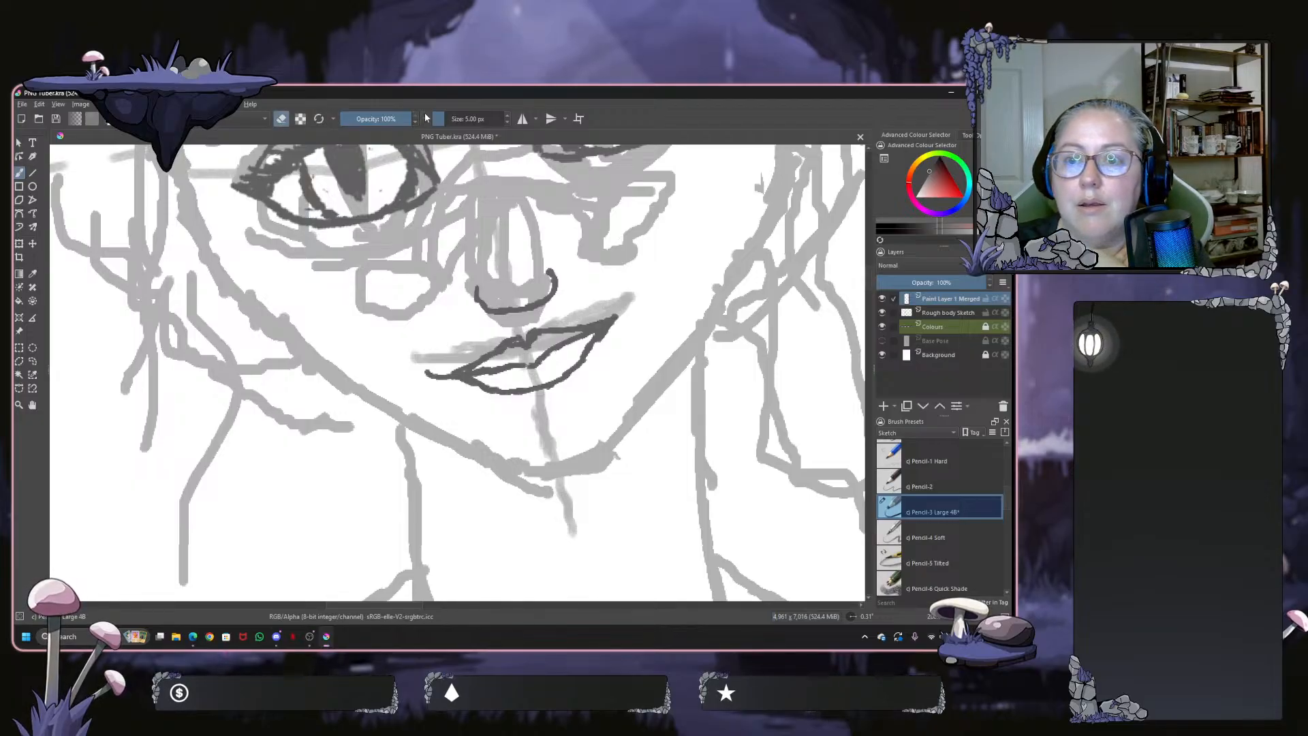
{"action": "left_click_drag", "start_coordinate": [453, 119], "coordinate": [438, 118]}
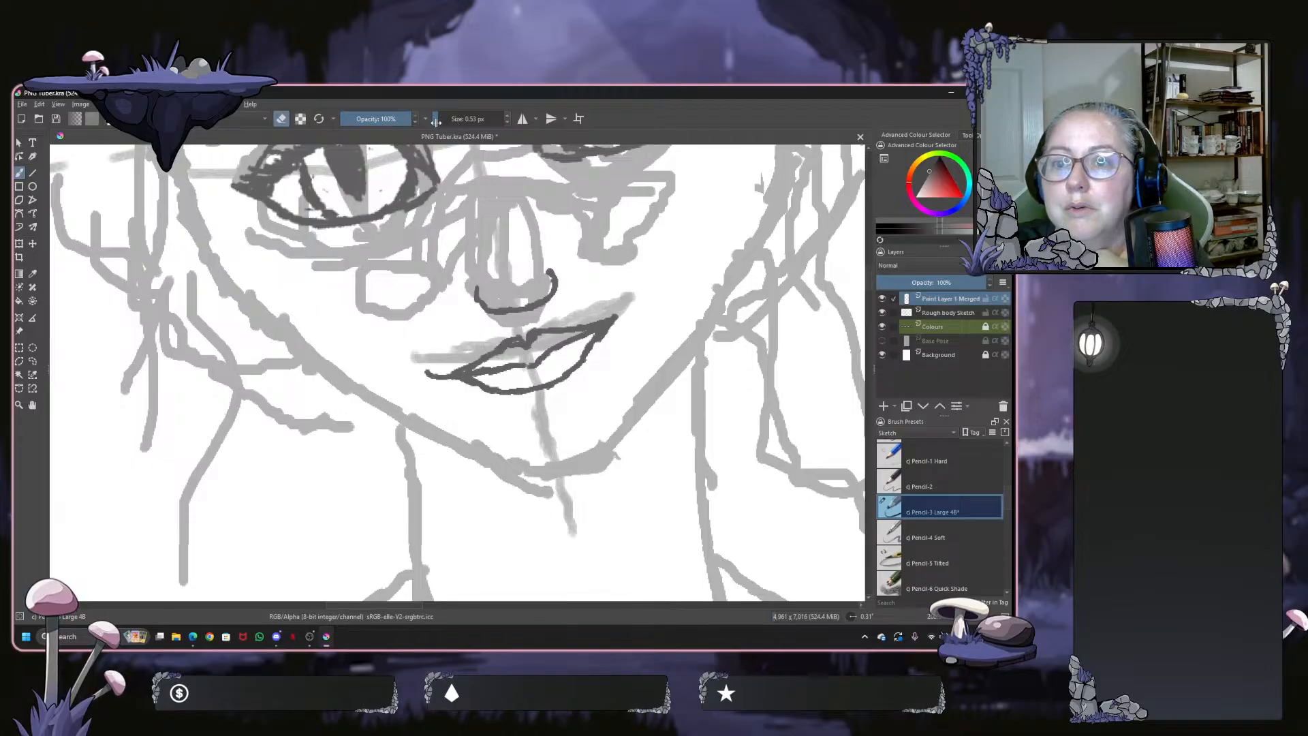
{"action": "left_click", "coordinate": [440, 122]}
{"action": "left_click_drag", "start_coordinate": [440, 123], "coordinate": [442, 123]}
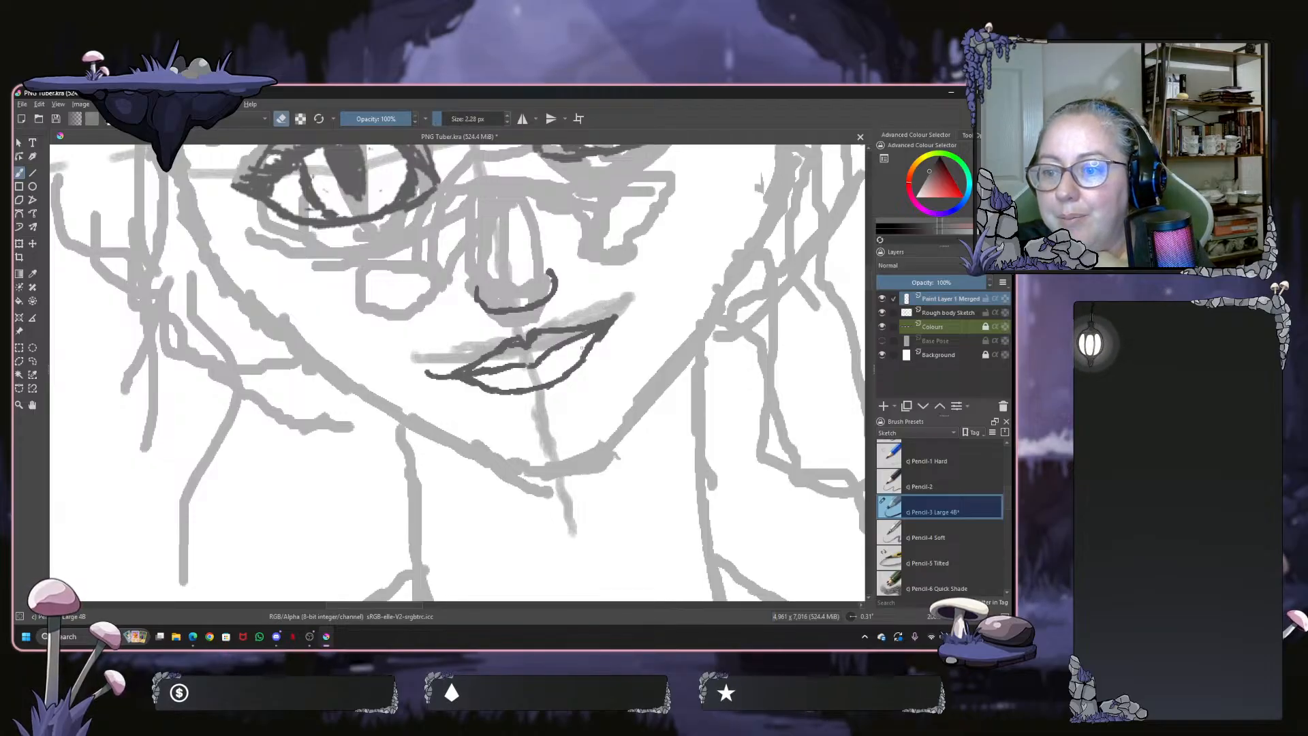
{"action": "left_click_drag", "start_coordinate": [583, 350], "coordinate": [594, 340]}
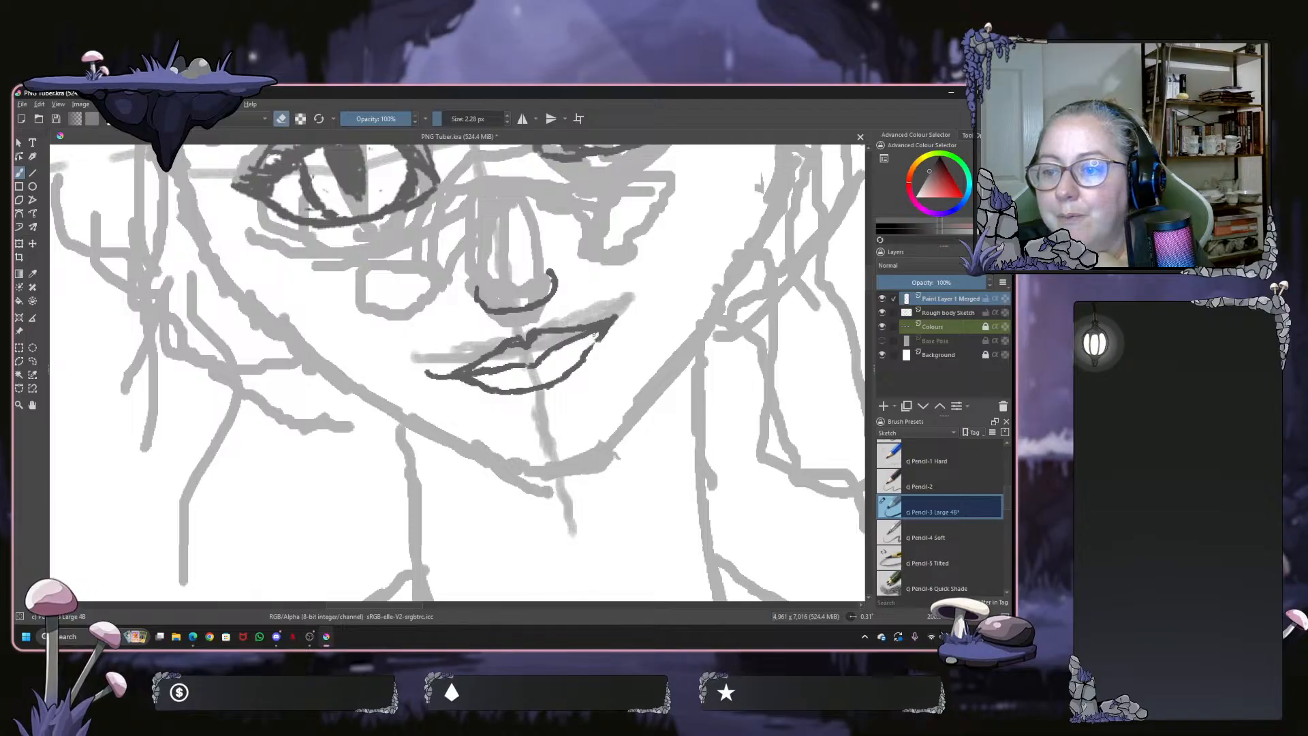
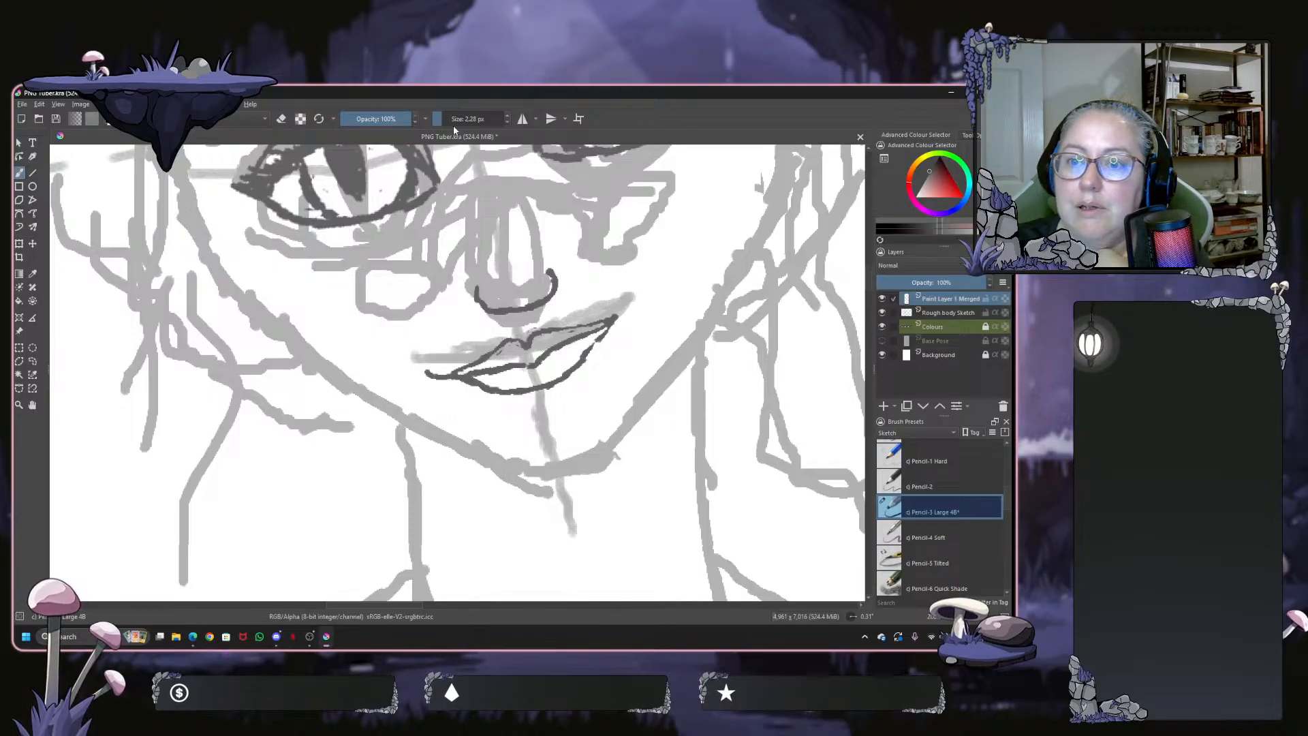
{"action": "left_click_drag", "start_coordinate": [442, 119], "coordinate": [444, 119]}
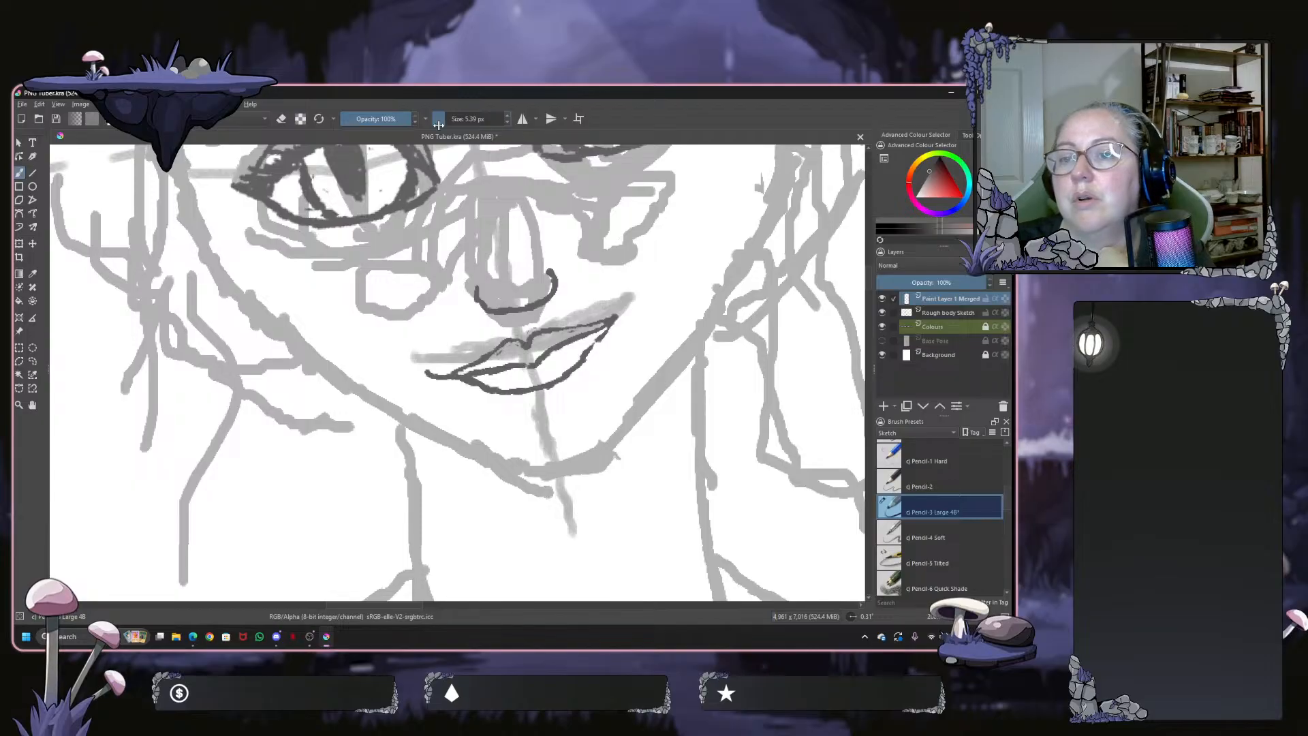
Check the new nose and mouth against the whole figure
{"action": "key", "text": "minus"}
{"action": "key", "text": "minus"}
{"action": "key", "text": "minus"}
{"action": "key", "text": "minus"}
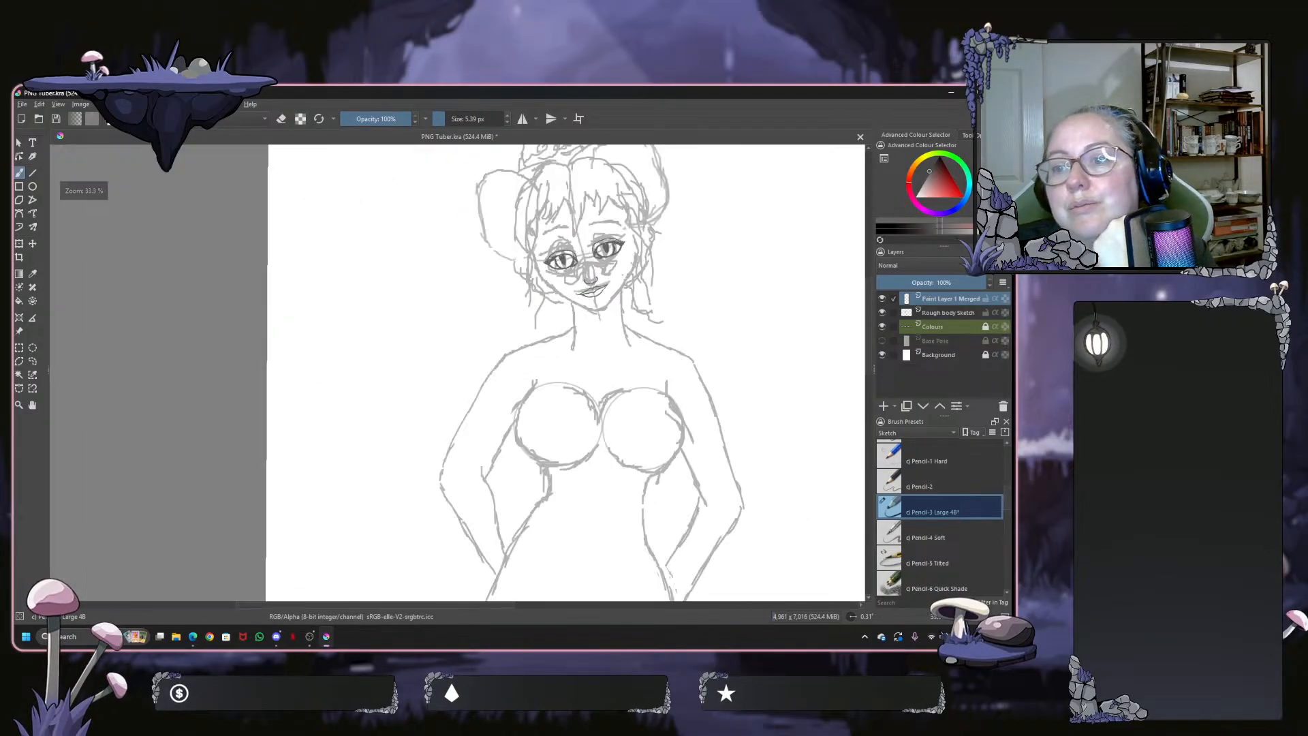
{"action": "key", "text": "plus"}
{"action": "key", "text": "plus"}
{"action": "key", "text": "plus"}
{"action": "key", "text": "plus"}
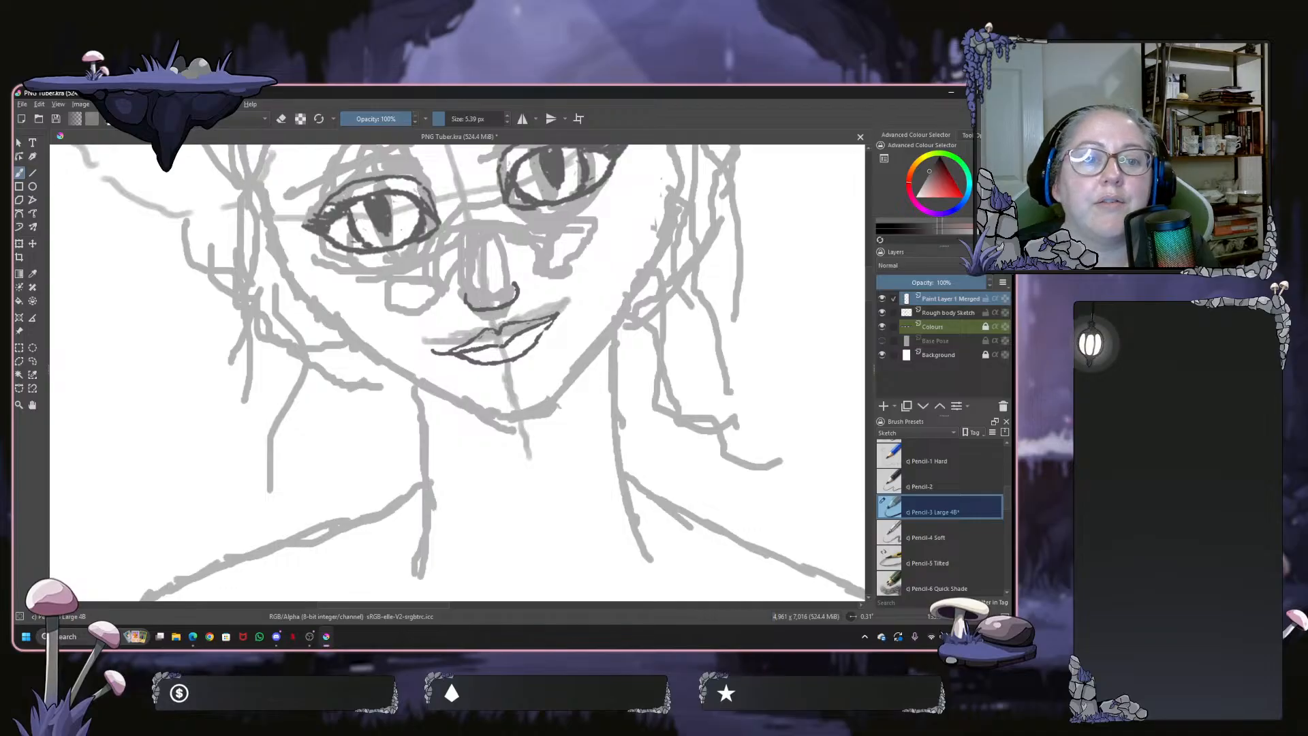
Draw an ellipse below the right-hand eye with the Ellipse tool at 100% opacity, undoing the faint 15% attempt
{"action": "left_click", "coordinate": [32, 187]}
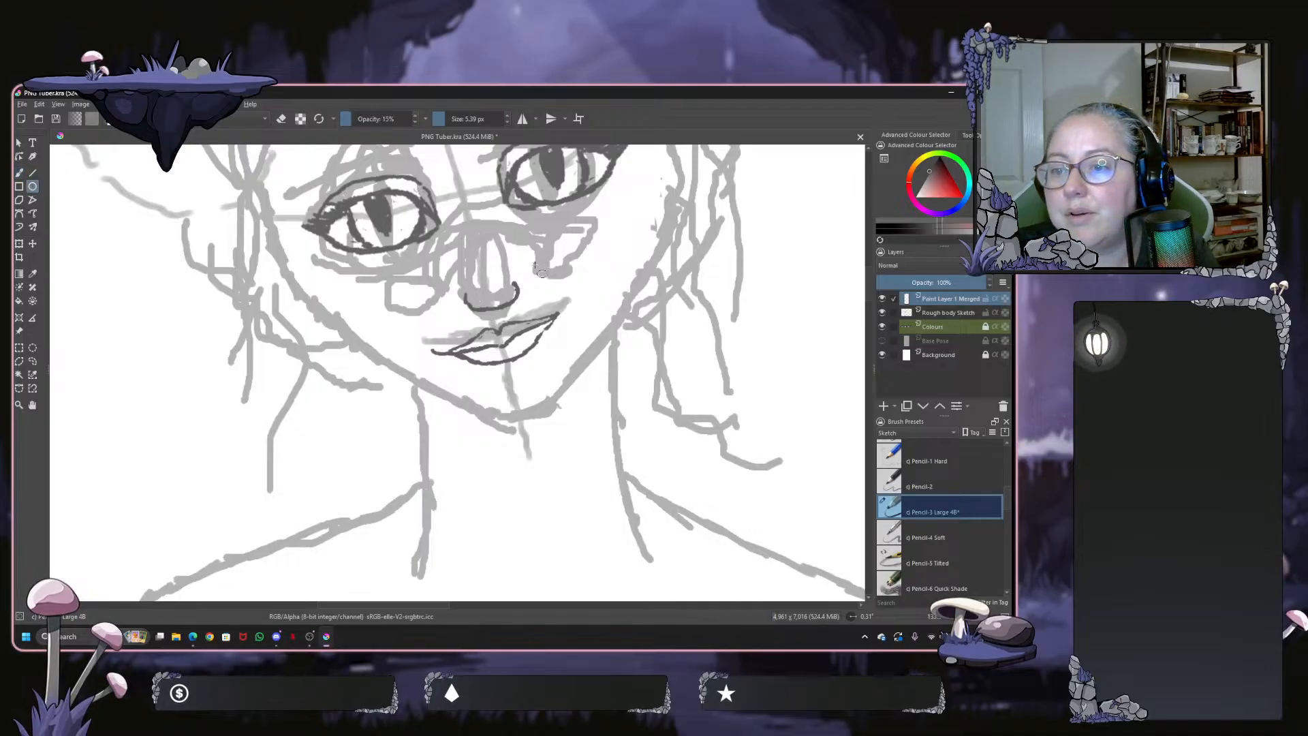
{"action": "left_click_drag", "start_coordinate": [533, 264], "coordinate": [603, 298]}
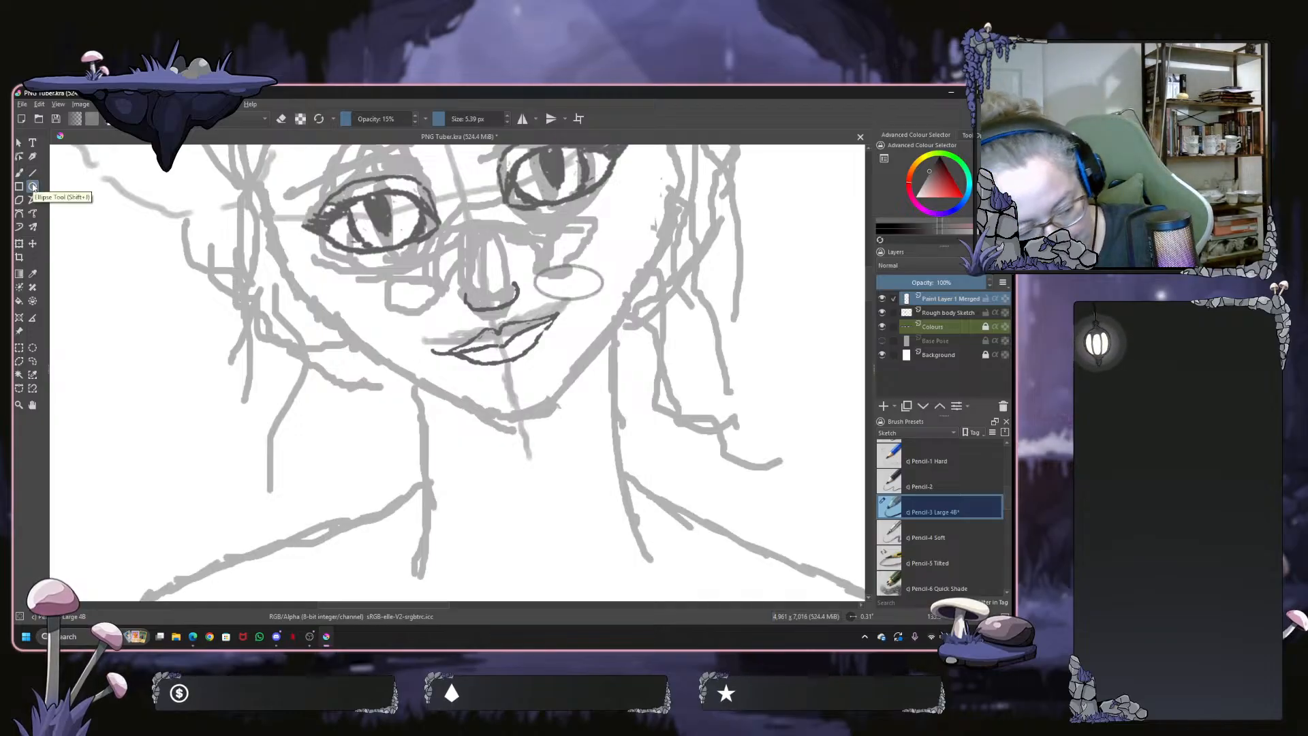
{"action": "key", "text": "ctrl+z"}
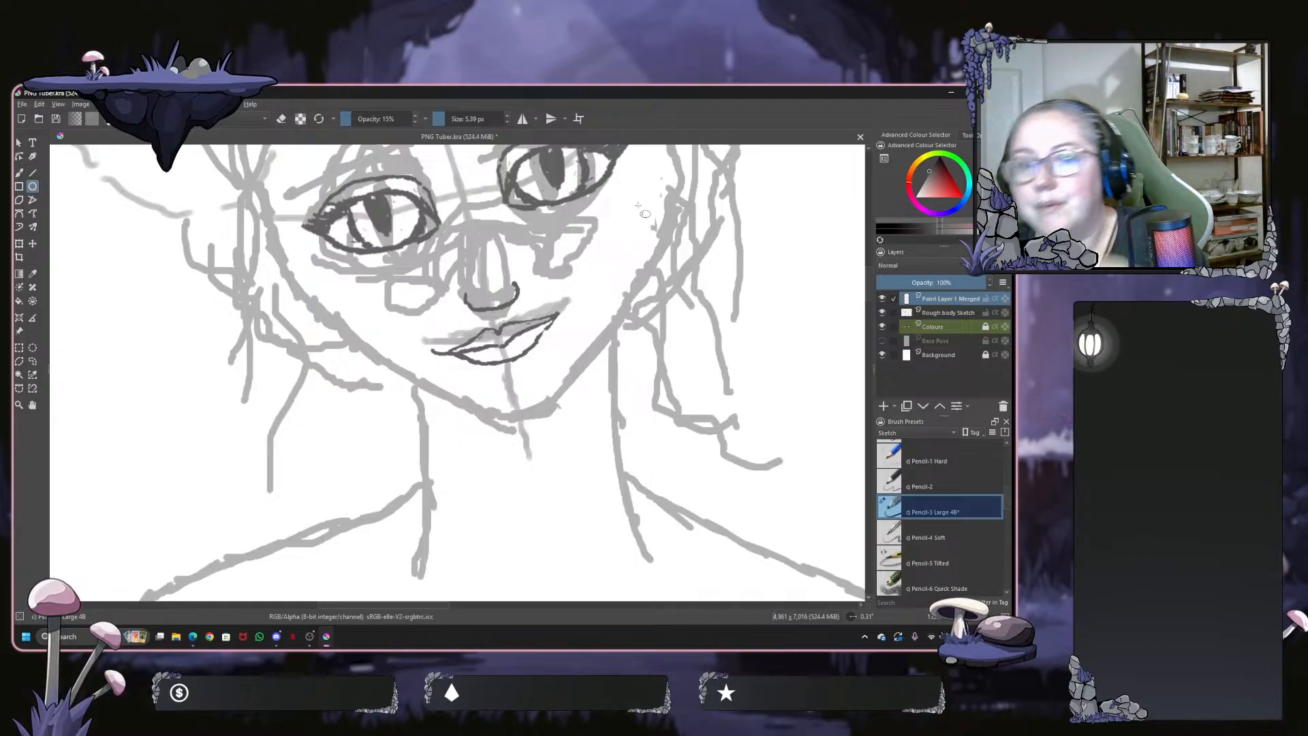
{"action": "left_click_drag", "start_coordinate": [351, 119], "coordinate": [416, 121]}
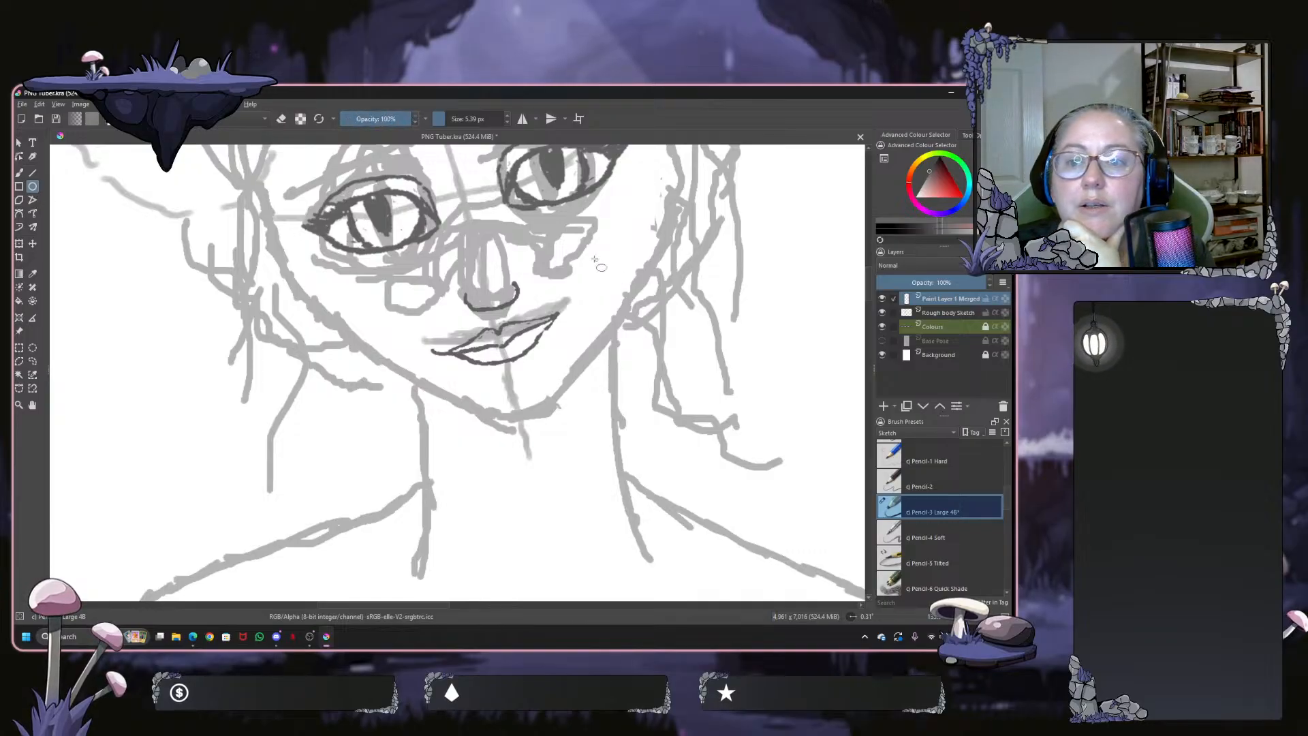
{"action": "left_click_drag", "start_coordinate": [537, 256], "coordinate": [607, 300]}
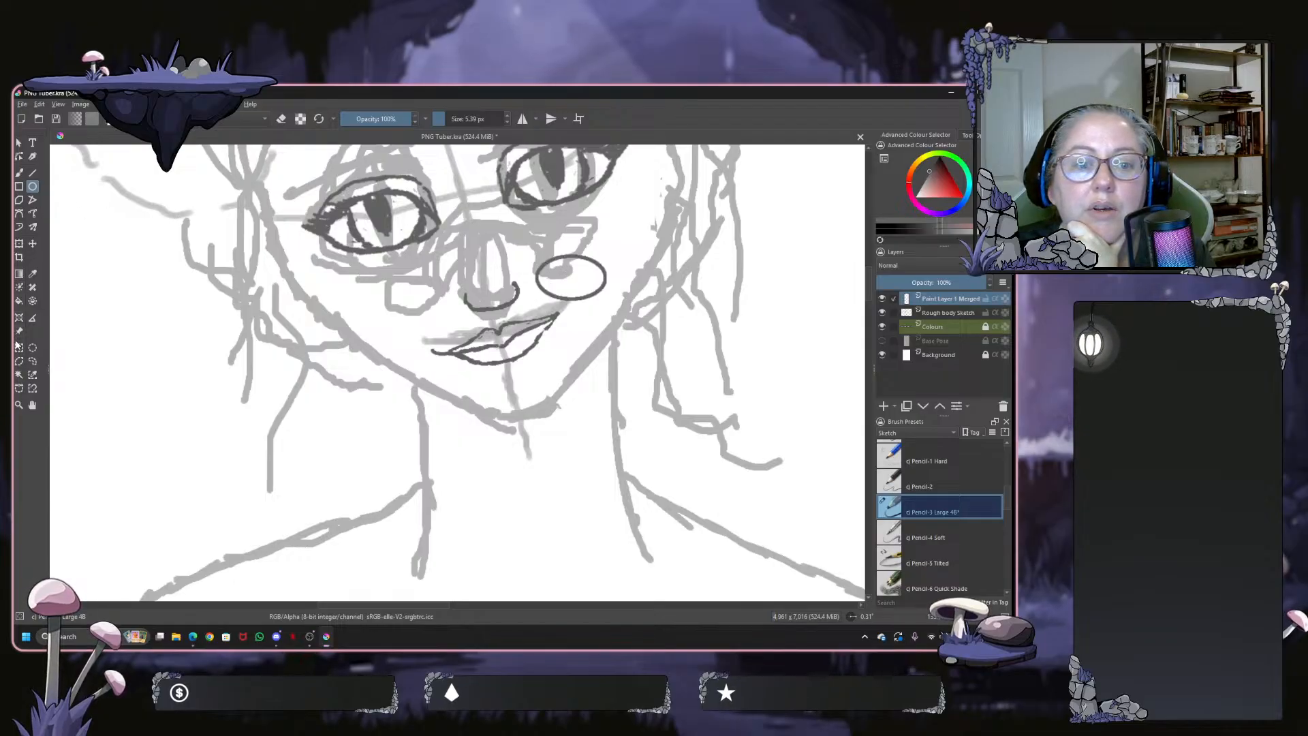
Select the ellipse below the right-hand eye, then enlarge, tilt and move it up over the rough cheek mark
{"action": "left_click", "coordinate": [20, 144]}
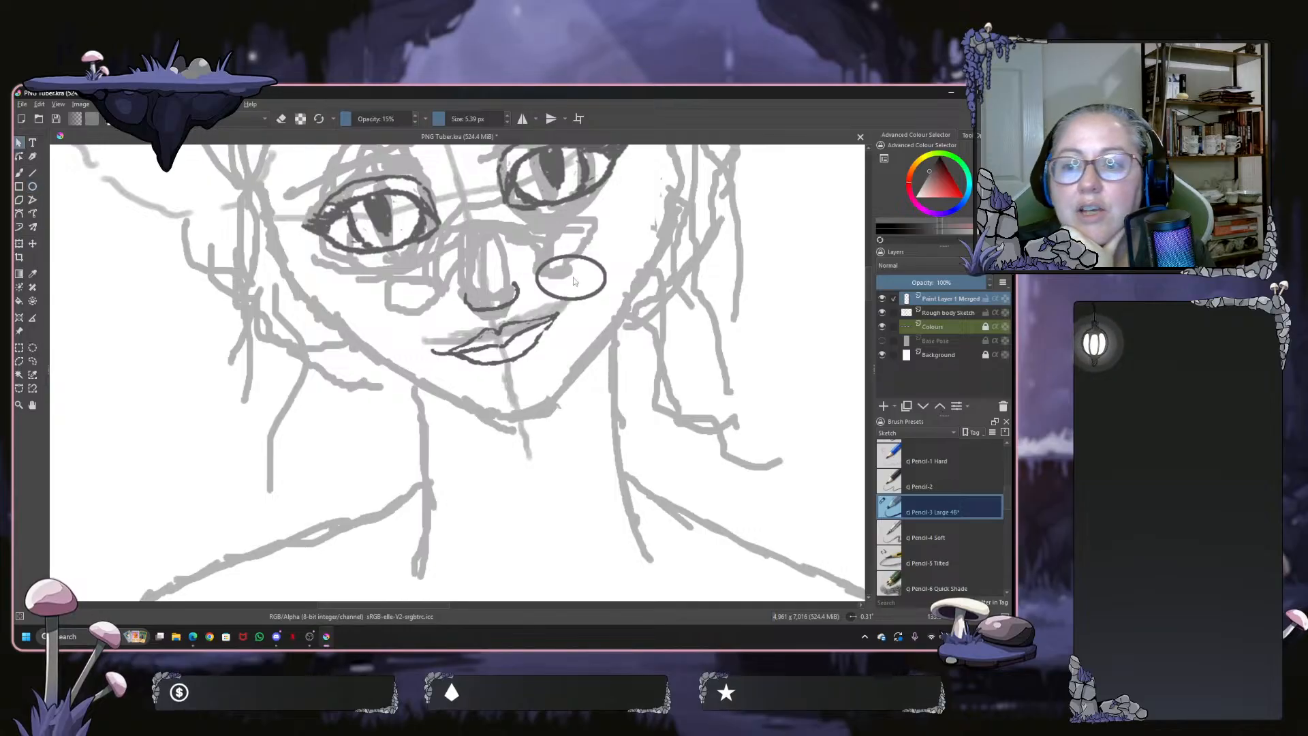
{"action": "left_click", "coordinate": [19, 244]}
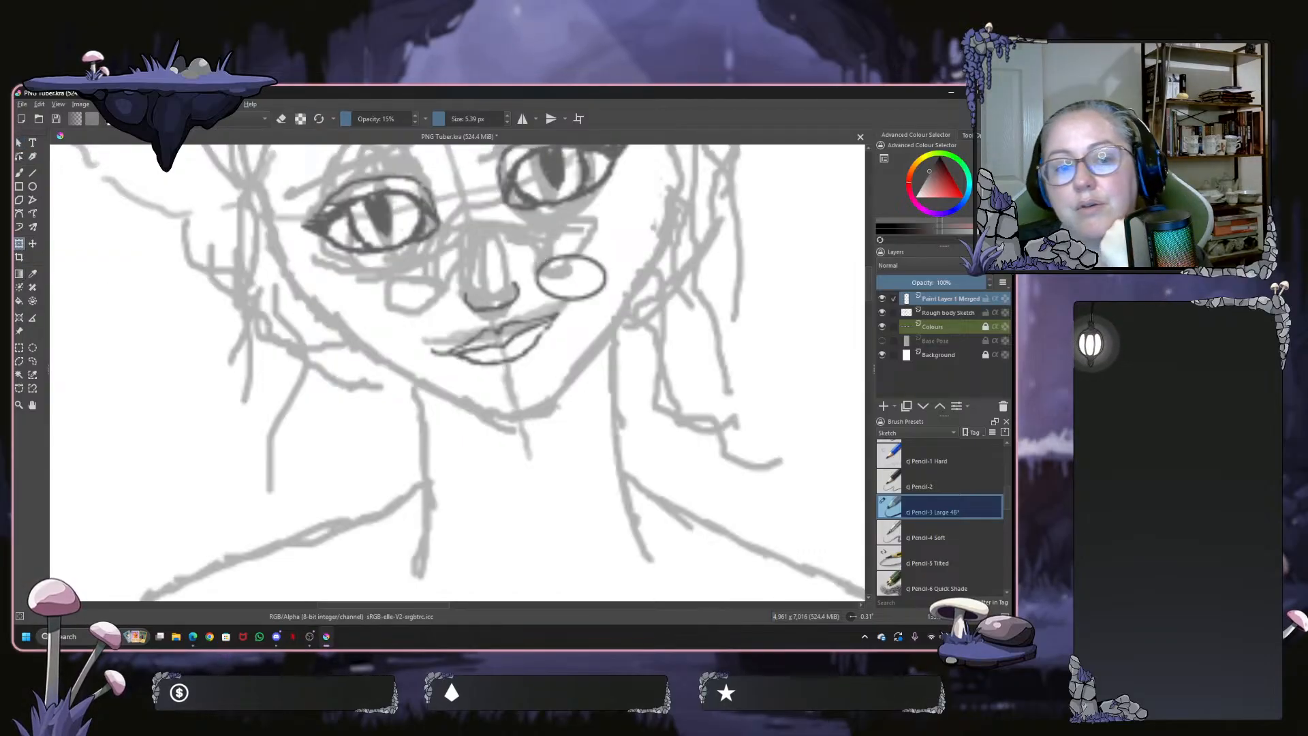
{"action": "left_click", "coordinate": [32, 349]}
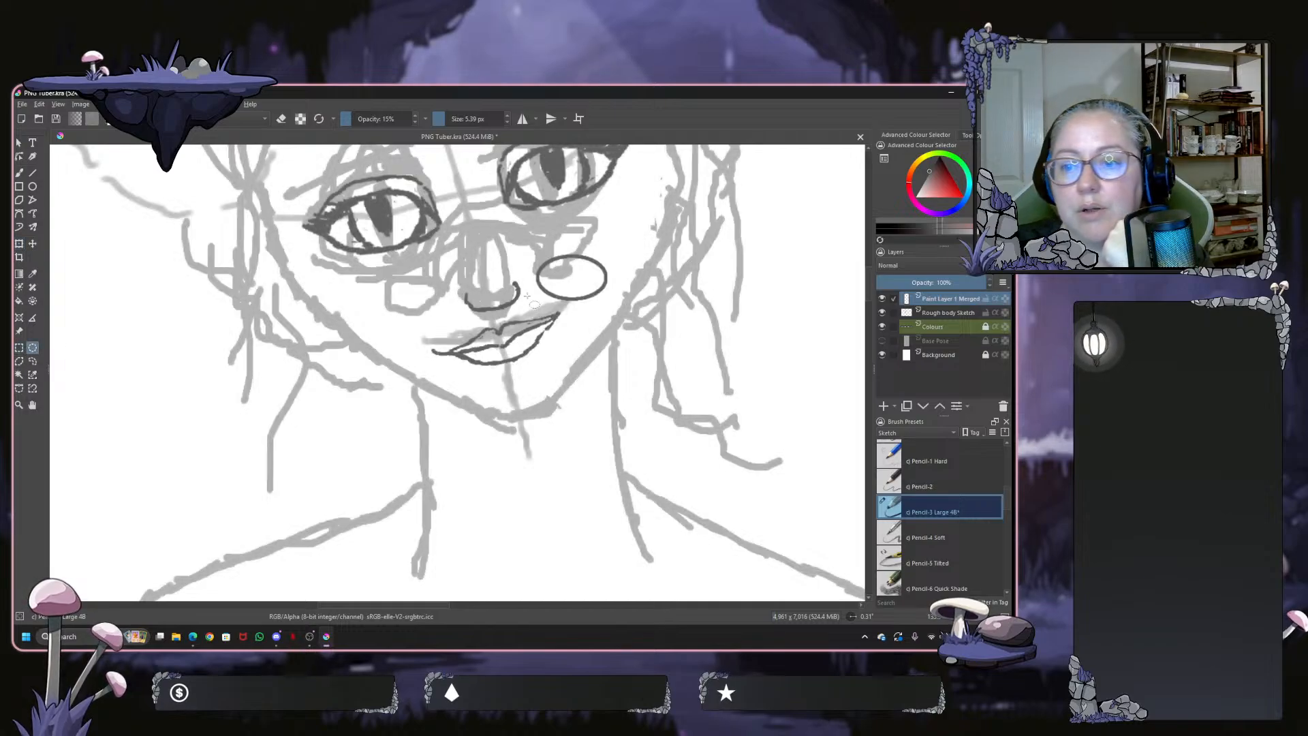
{"action": "left_click_drag", "start_coordinate": [525, 255], "coordinate": [622, 304]}
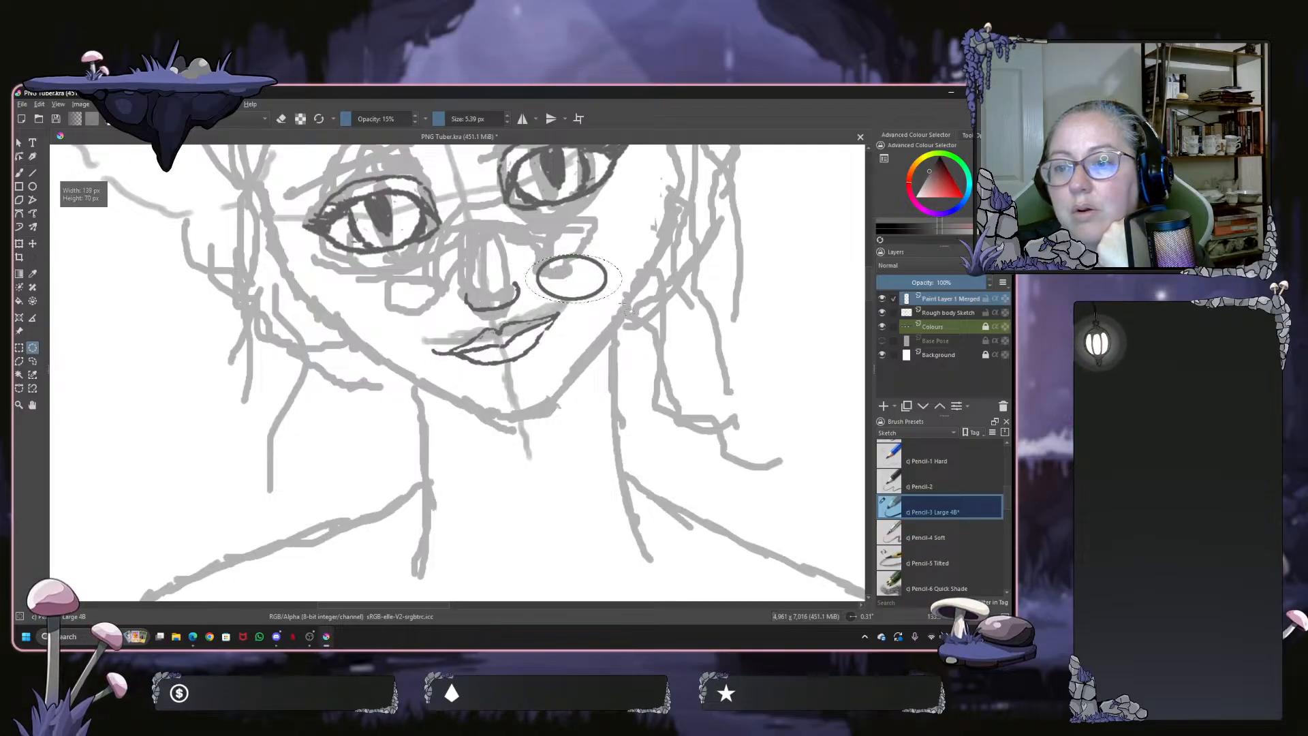
{"action": "key", "text": "ctrl+t"}
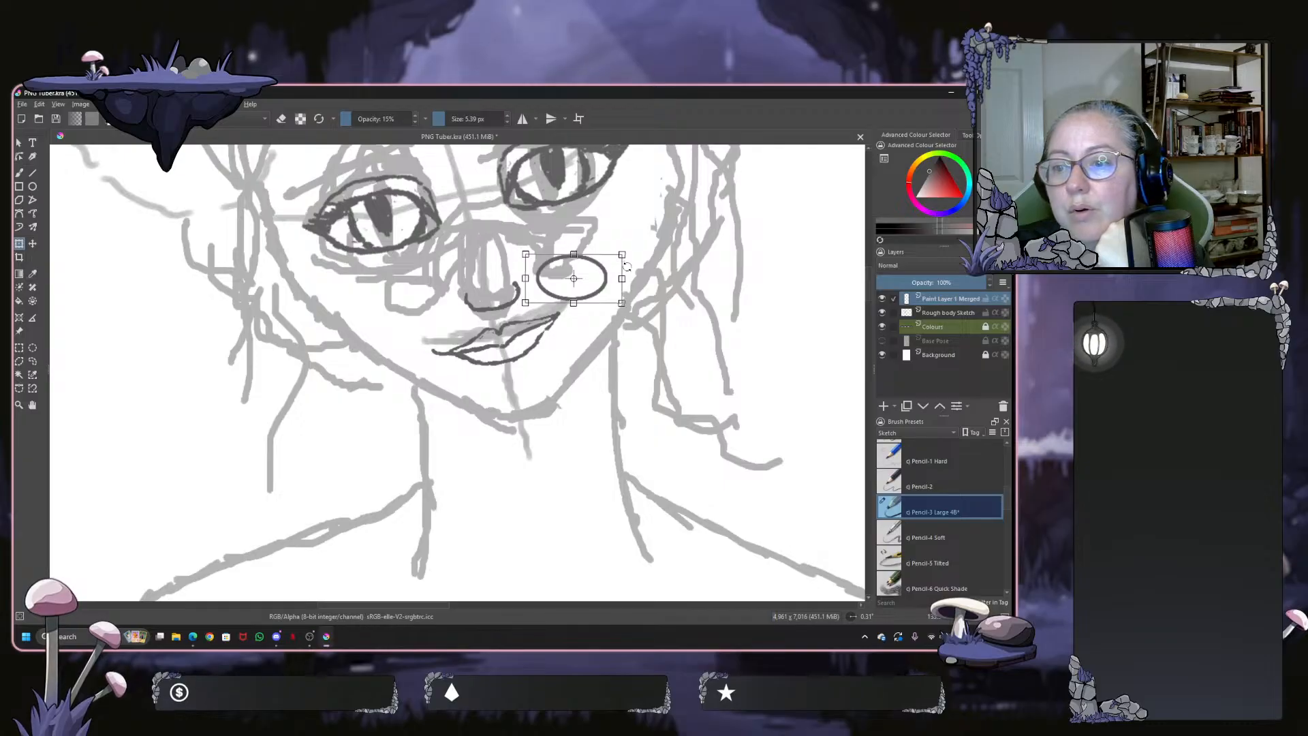
{"action": "left_click_drag", "start_coordinate": [627, 267], "coordinate": [598, 240]}
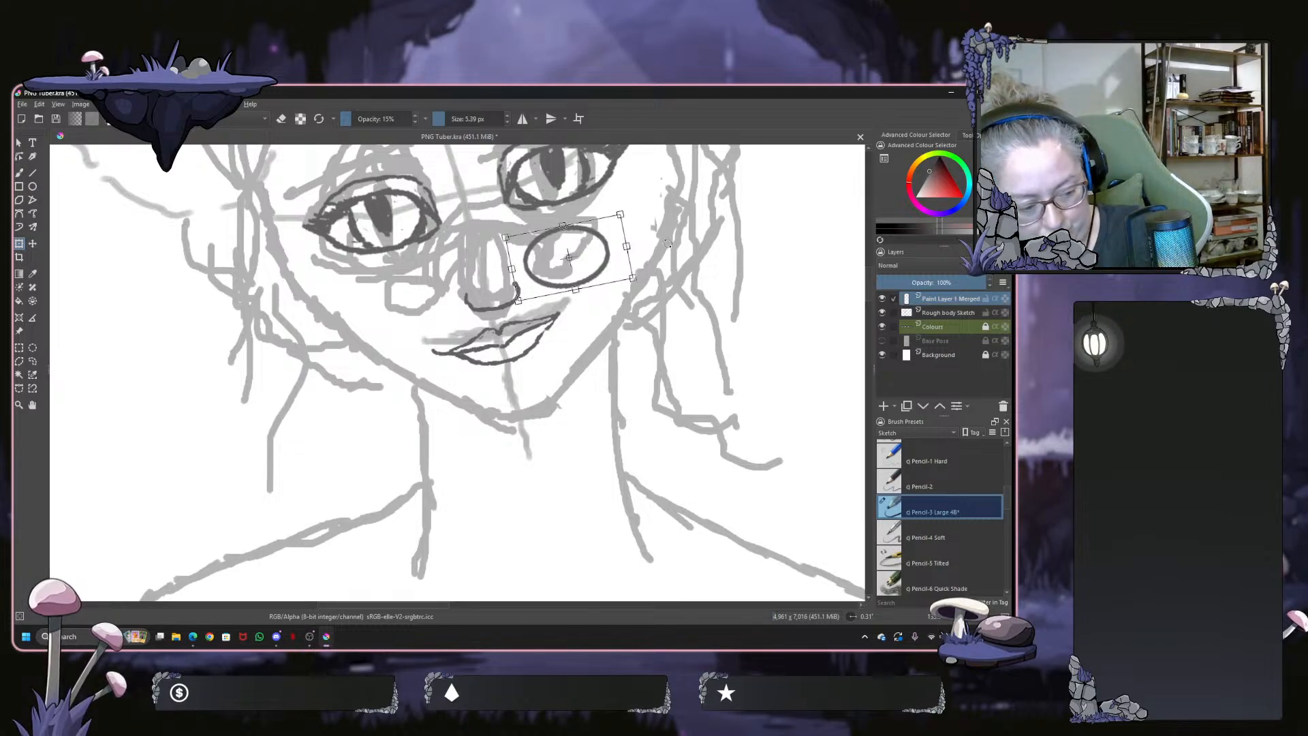
{"action": "key", "text": "Return"}
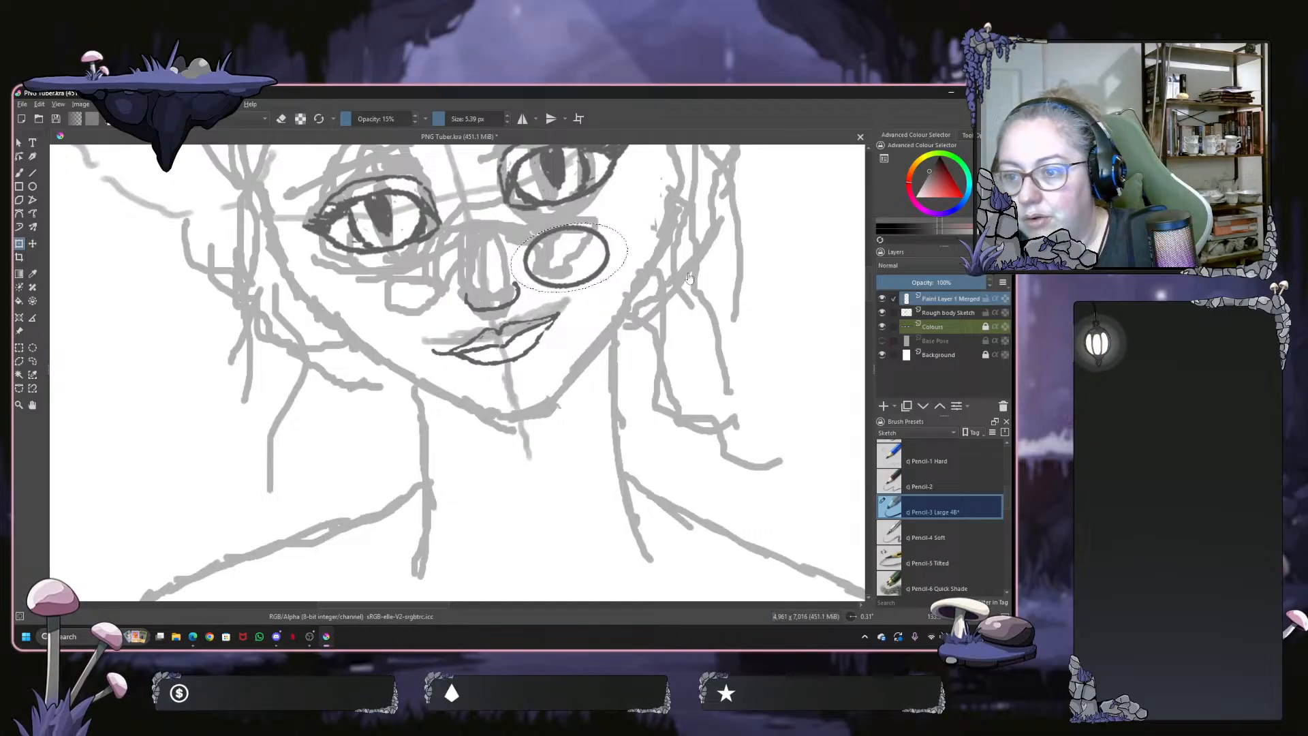
Paste a copy of the cheek ellipse onto its own layer and hide the original linework layer to isolate the copy
{"action": "key", "text": "ctrl+v"}
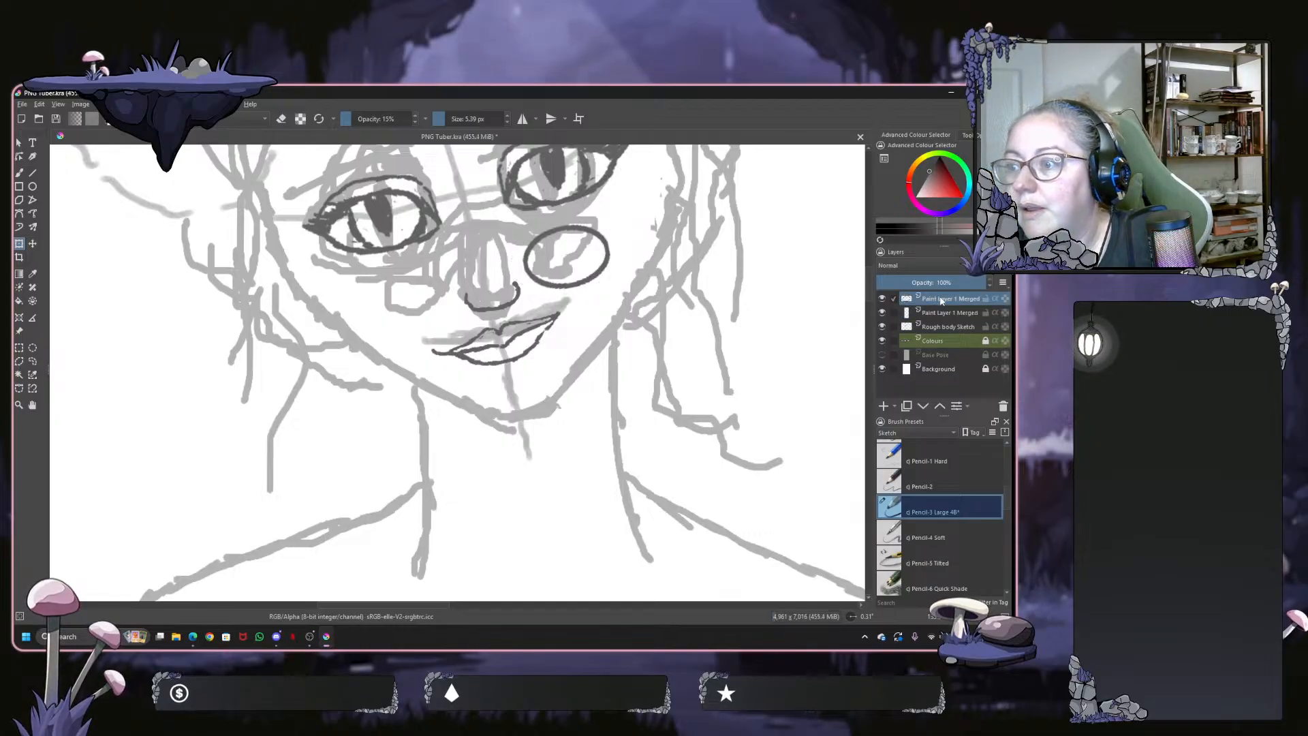
{"action": "left_click", "coordinate": [883, 313]}
{"action": "left_click", "coordinate": [883, 313]}
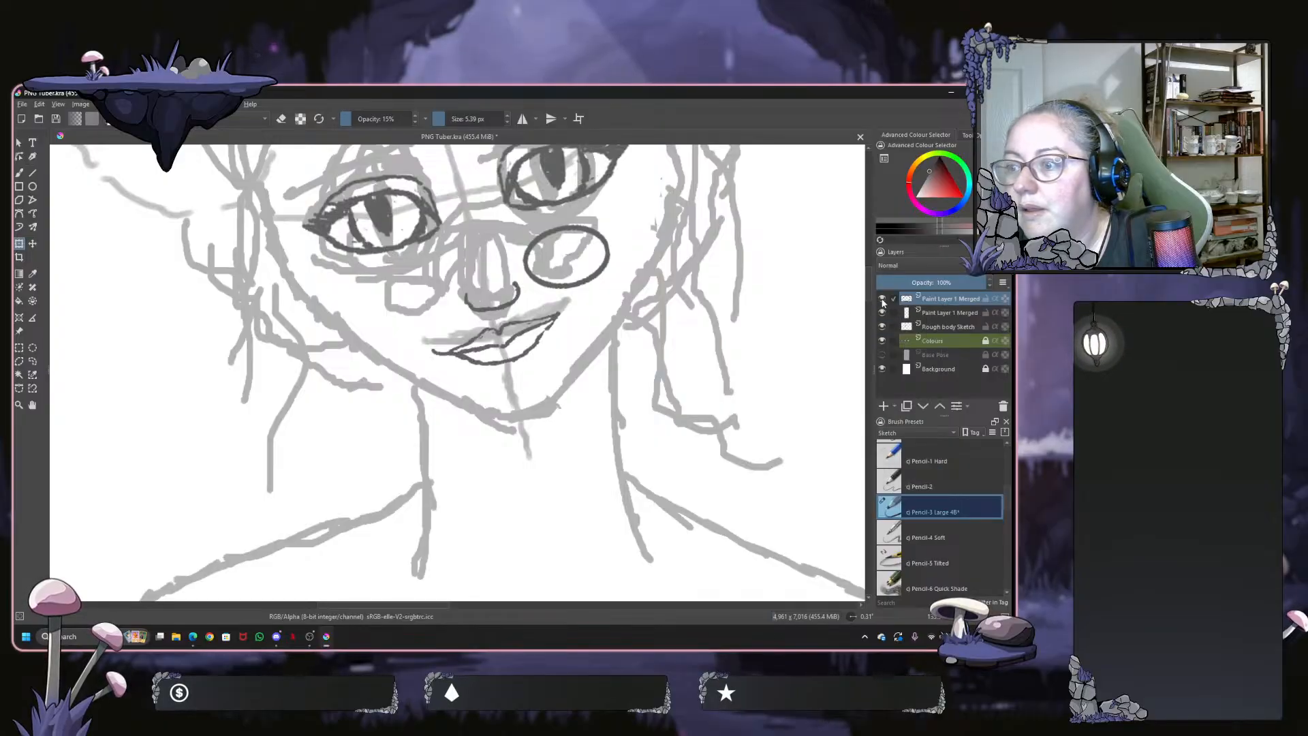
{"action": "left_click", "coordinate": [883, 300]}
{"action": "left_click", "coordinate": [883, 301]}
{"action": "left_click", "coordinate": [883, 300]}
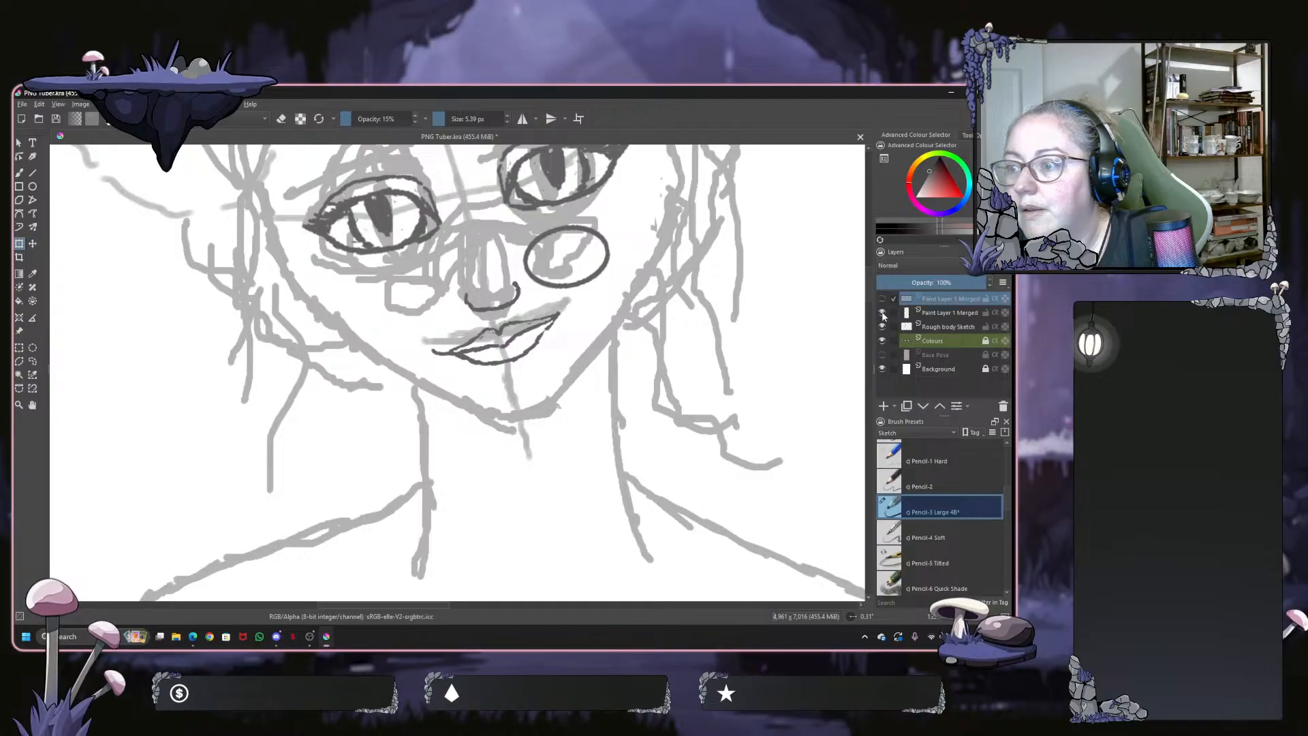
{"action": "left_click", "coordinate": [883, 313]}
{"action": "left_click", "coordinate": [882, 300]}
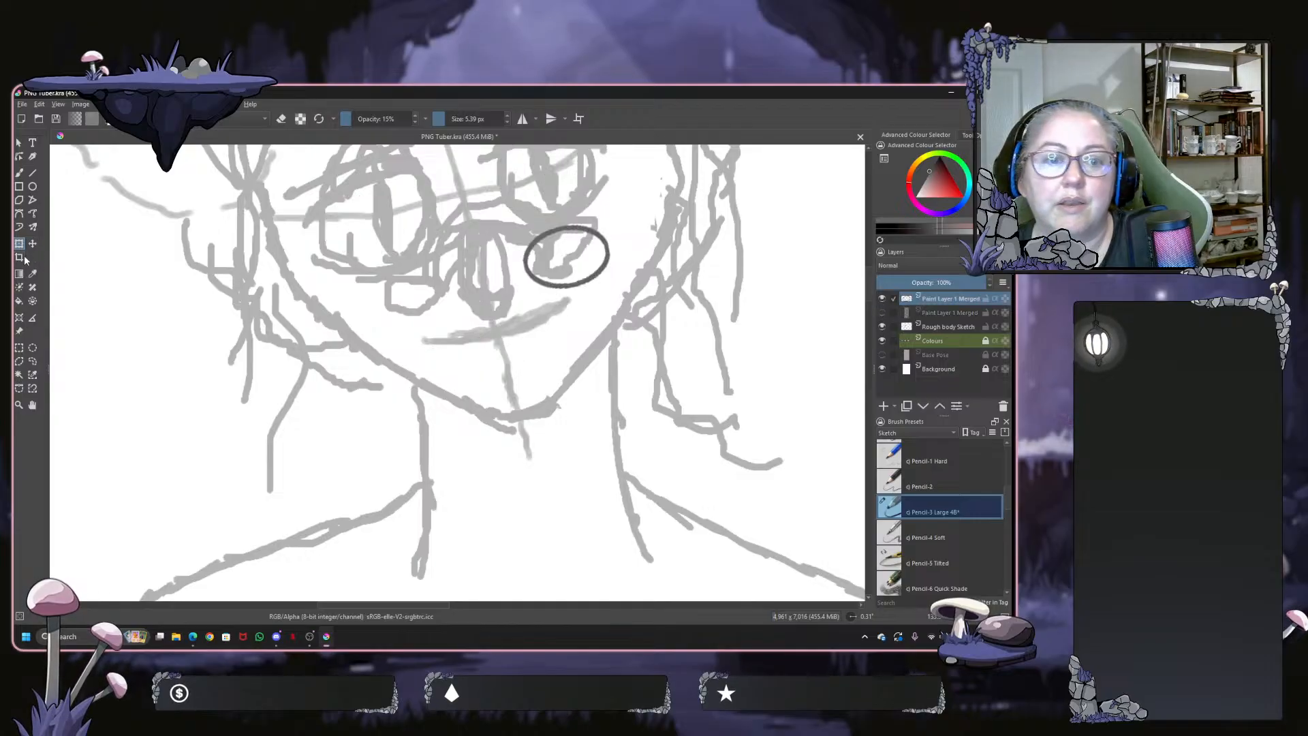
Select the copied ellipse and move it over the rough mark on the left-hand cheek
{"action": "left_click", "coordinate": [33, 348]}
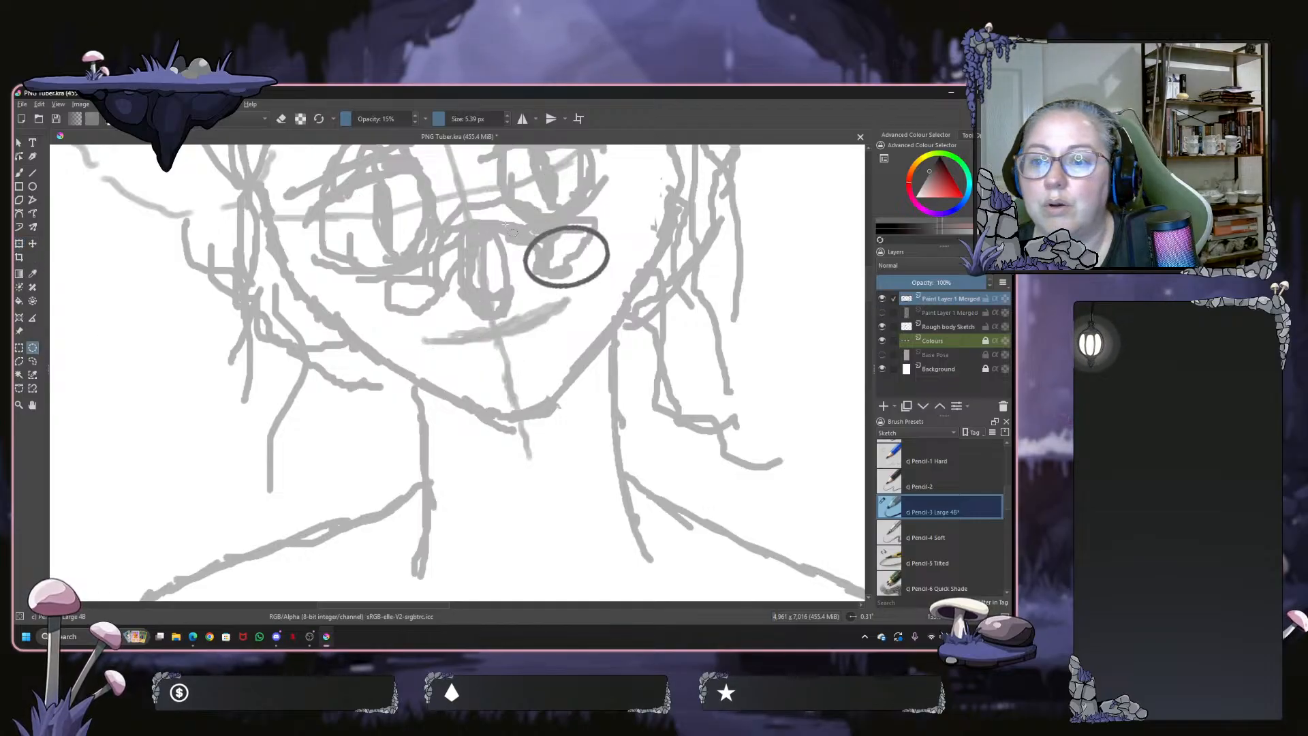
{"action": "left_click_drag", "start_coordinate": [502, 223], "coordinate": [525, 268]}
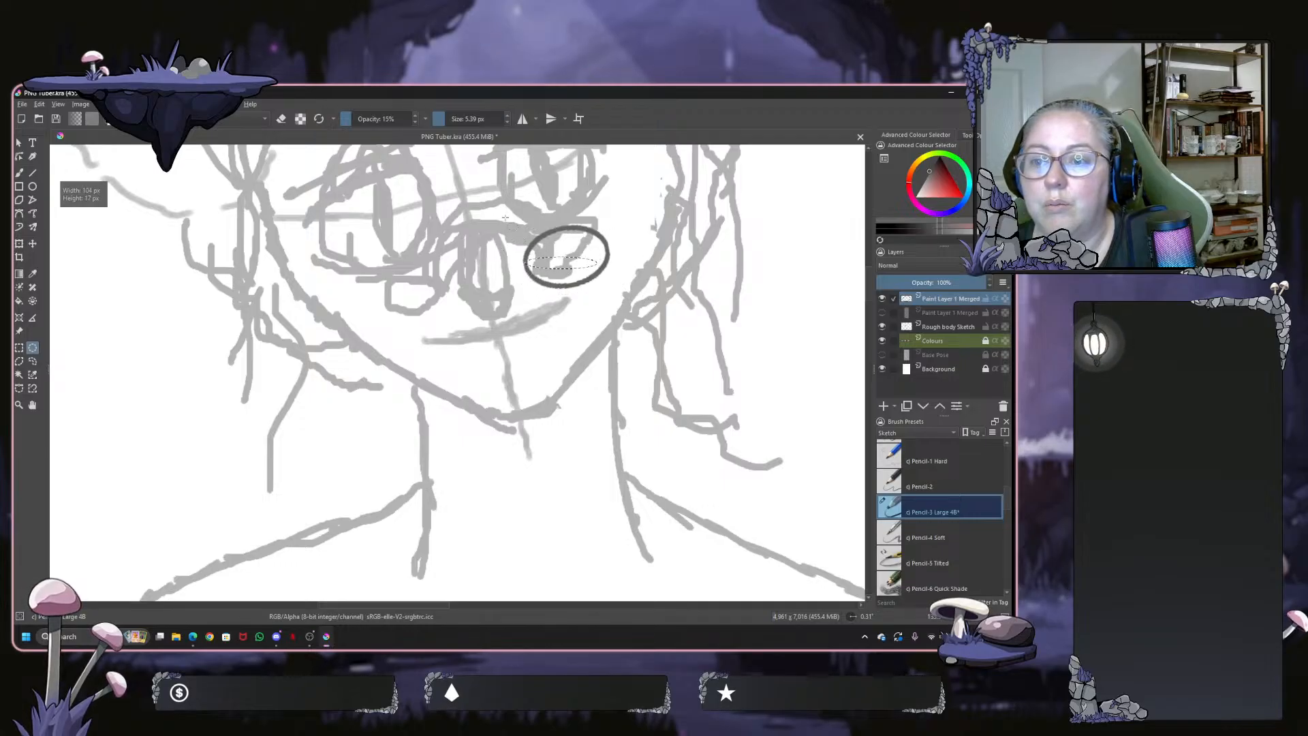
{"action": "left_click_drag", "start_coordinate": [506, 218], "coordinate": [635, 302]}
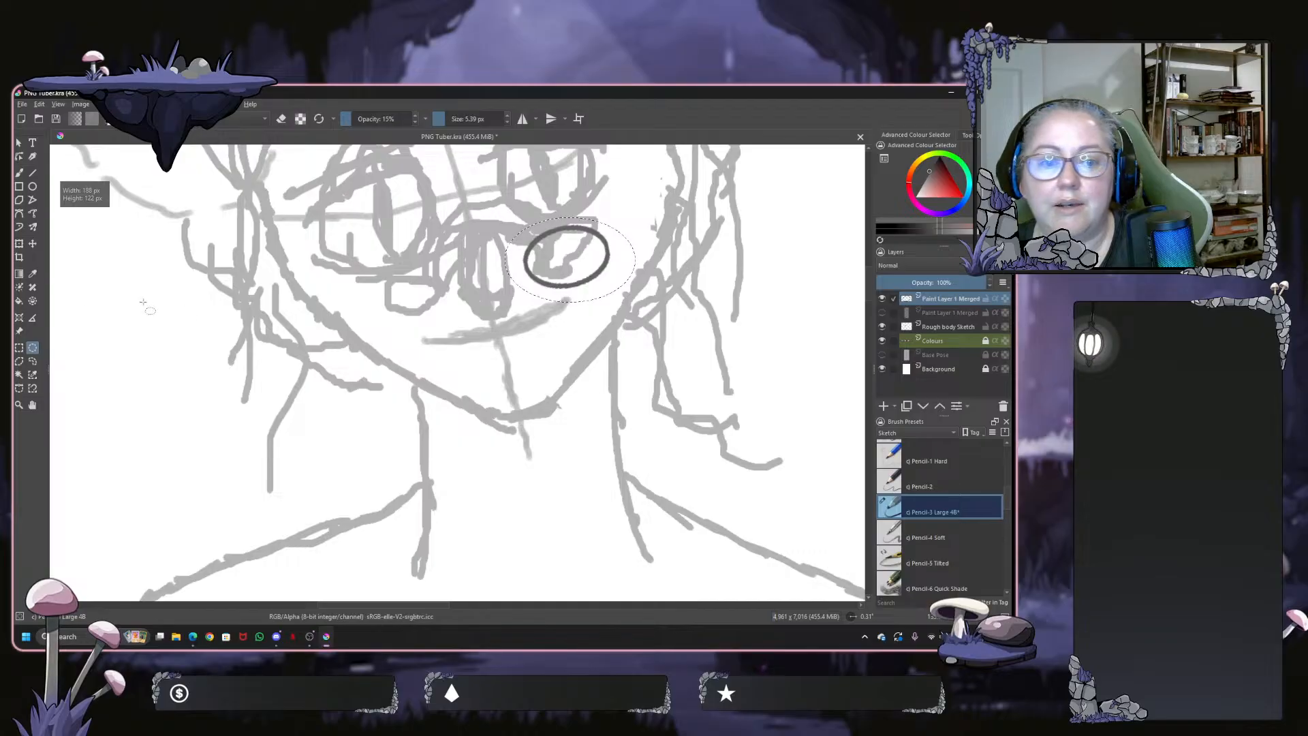
{"action": "key", "text": "ctrl+t"}
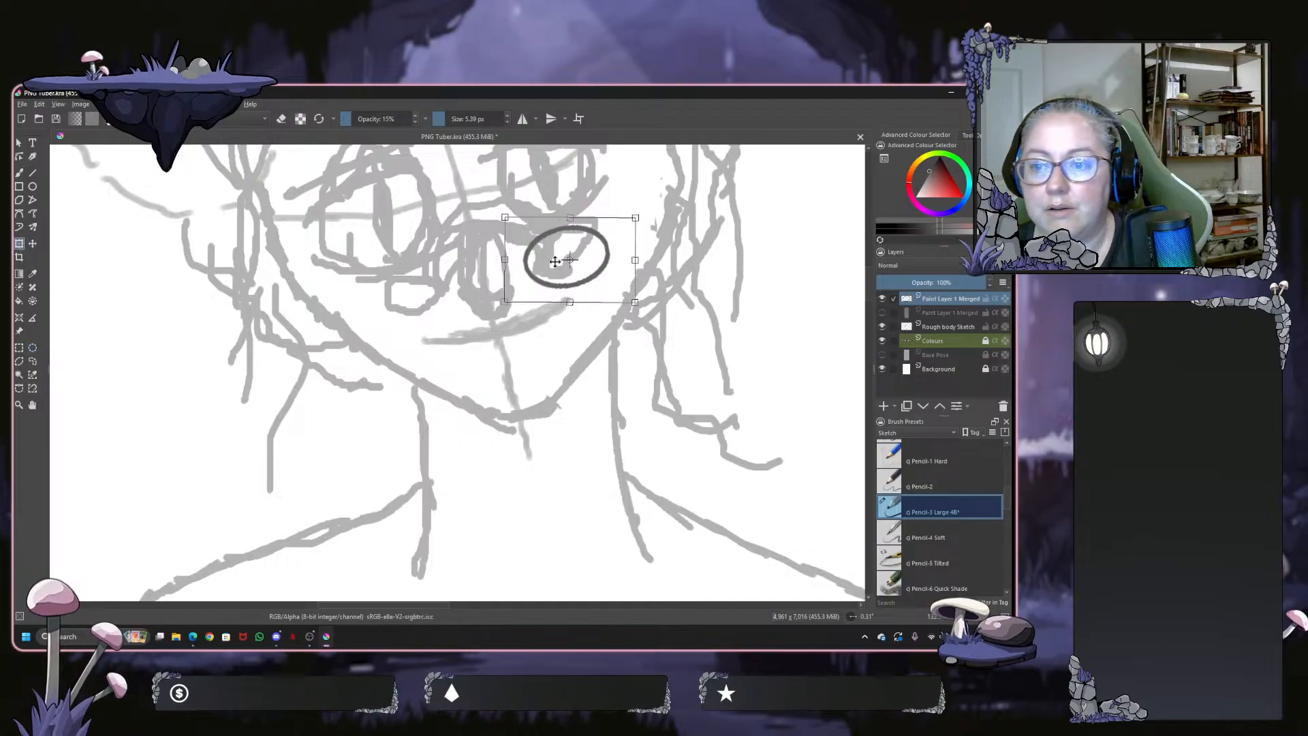
{"action": "left_click_drag", "start_coordinate": [555, 261], "coordinate": [394, 299]}
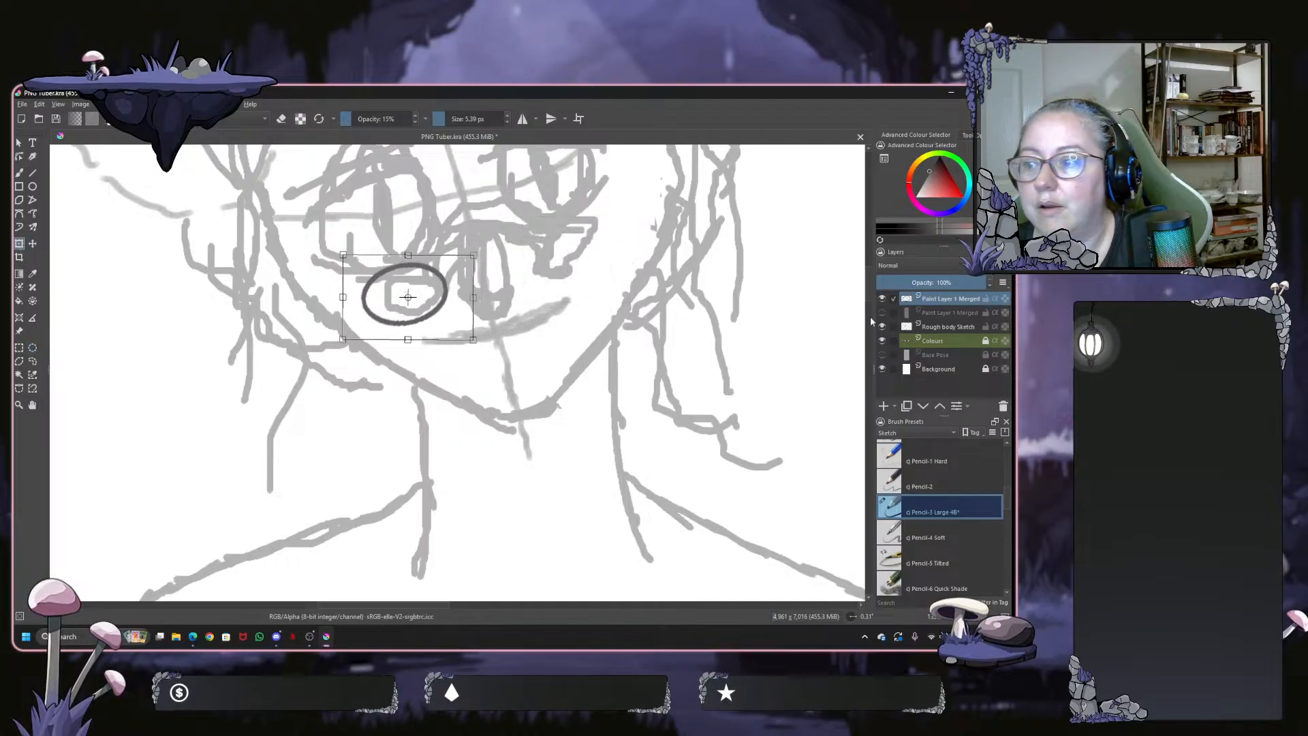
Show the original linework layer again and fine-tune the left-hand cheek ellipse's position against the nose and eye
{"action": "left_click", "coordinate": [882, 313]}
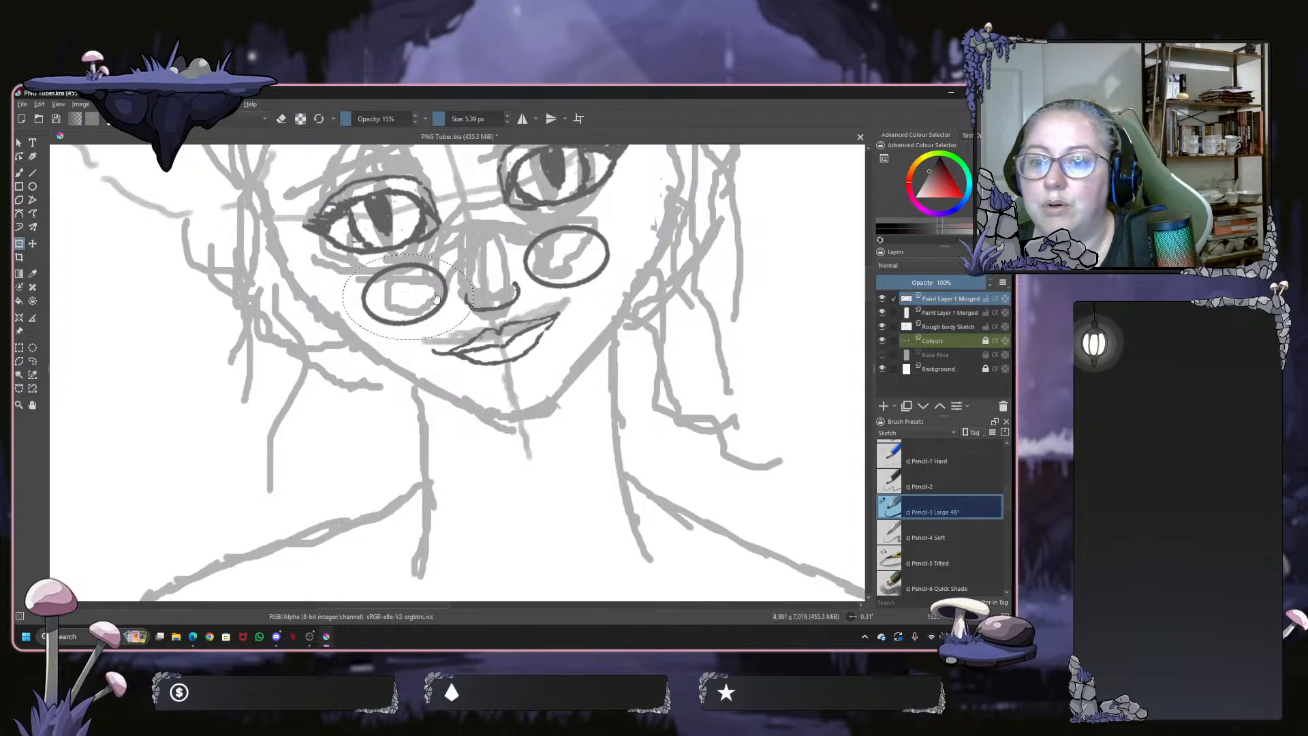
{"action": "left_click", "coordinate": [409, 290]}
{"action": "left_click_drag", "start_coordinate": [408, 289], "coordinate": [411, 292]}
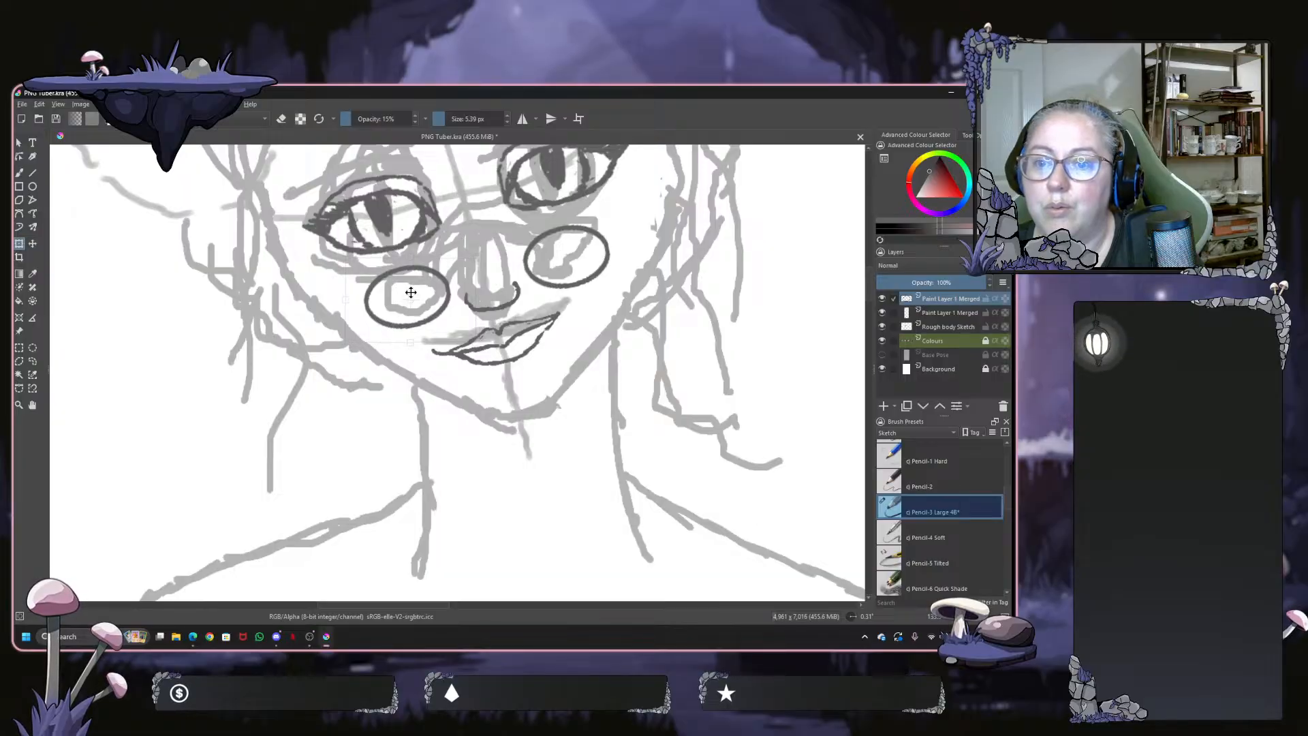
{"action": "left_click_drag", "start_coordinate": [412, 292], "coordinate": [413, 291]}
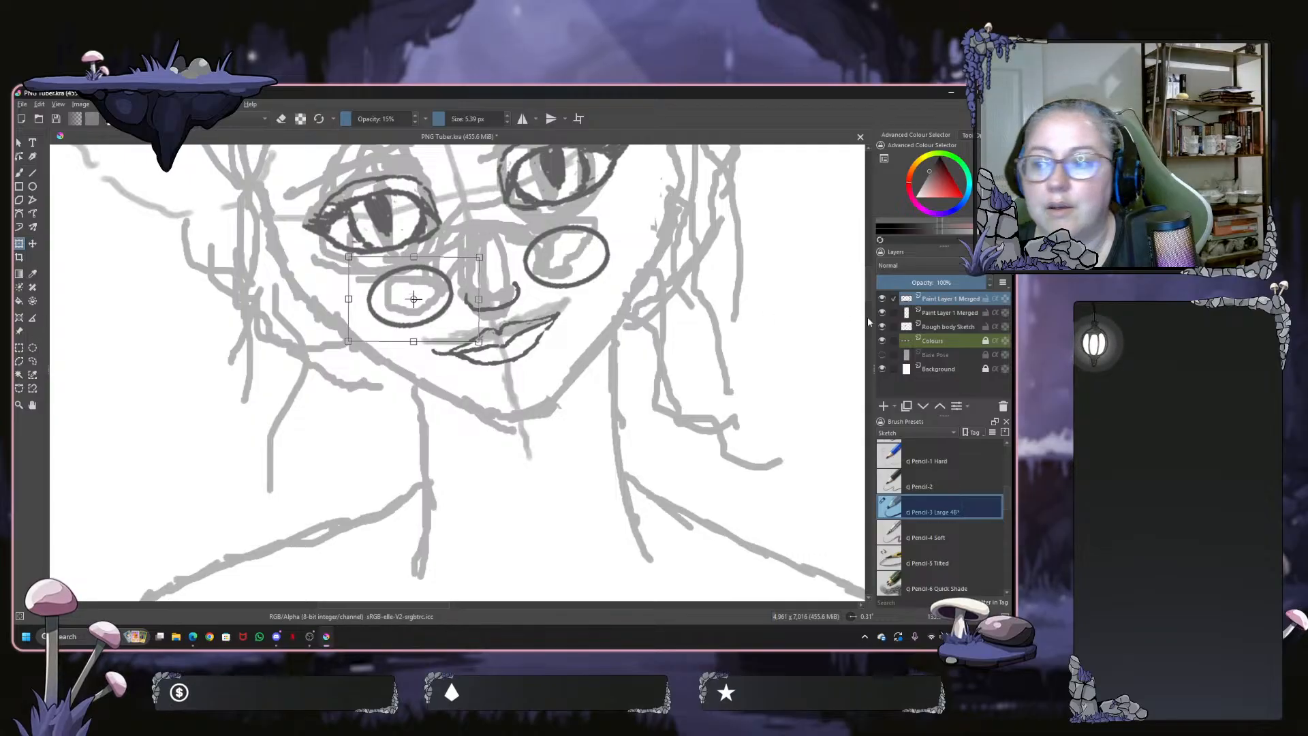
On the original linework layer, select the right-hand cheek ellipse and nudge it slightly upward
{"action": "left_click", "coordinate": [944, 313]}
{"action": "left_click", "coordinate": [33, 347]}
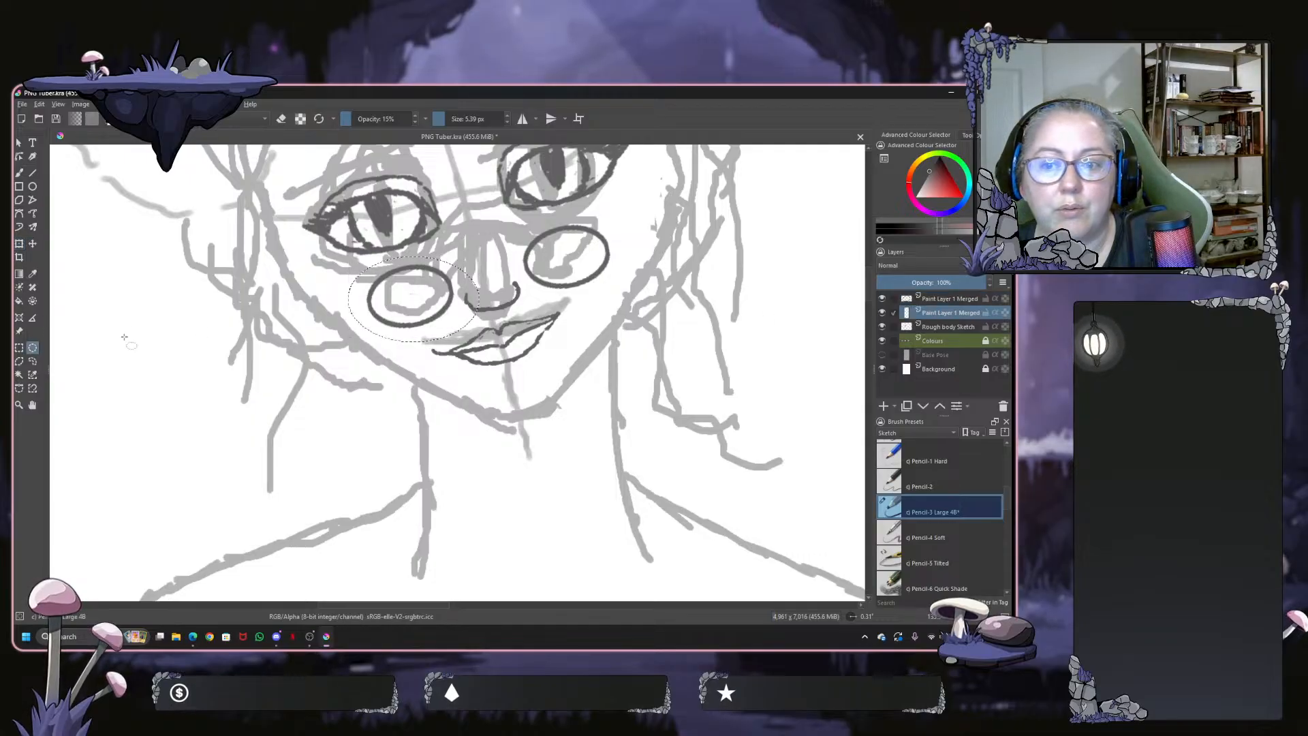
{"action": "left_click_drag", "start_coordinate": [510, 229], "coordinate": [640, 294]}
{"action": "left_click_drag", "start_coordinate": [507, 221], "coordinate": [635, 298]}
{"action": "left_click", "coordinate": [585, 259]}
{"action": "left_click_drag", "start_coordinate": [584, 259], "coordinate": [571, 258]}
{"action": "left_click_drag", "start_coordinate": [512, 223], "coordinate": [626, 290]}
{"action": "left_click_drag", "start_coordinate": [571, 256], "coordinate": [626, 297]}
{"action": "left_click", "coordinate": [19, 243]}
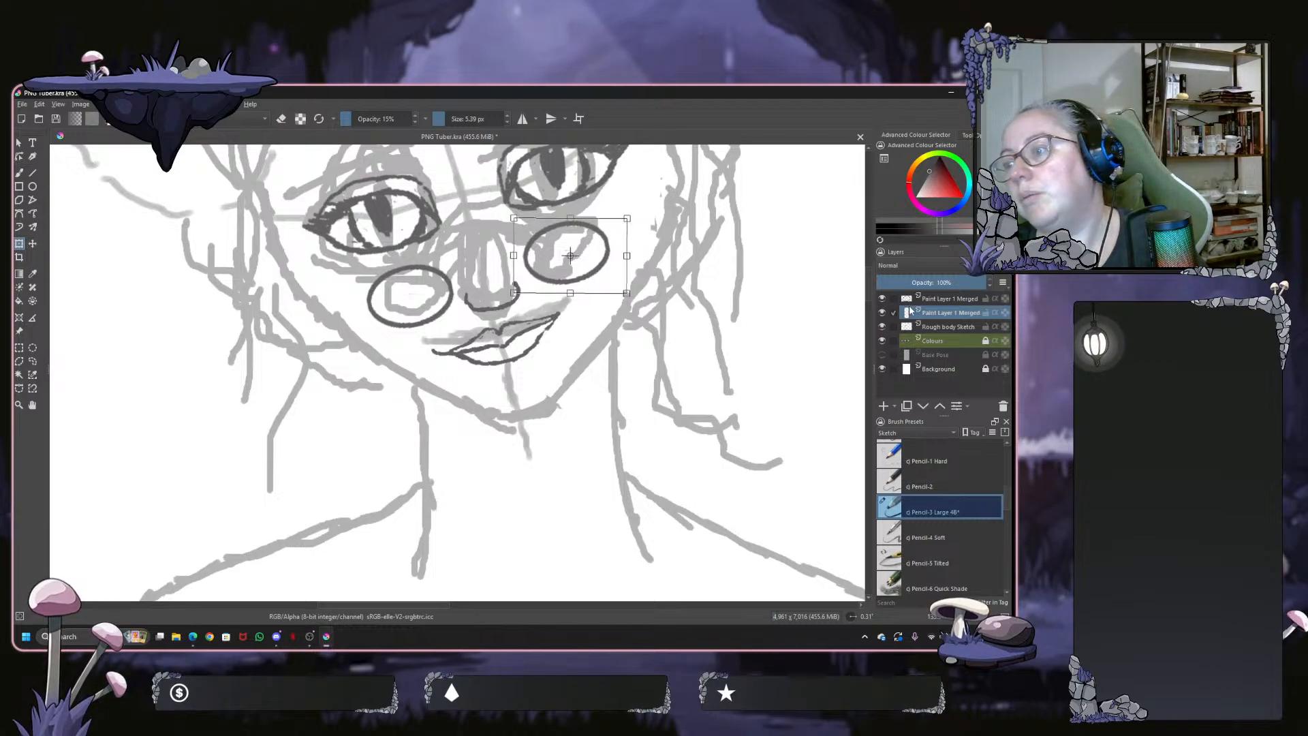
Merge the copied ellipse layer with the linework layer and toggle the merged layer's visibility to check it
{"action": "left_click", "coordinate": [953, 300]}
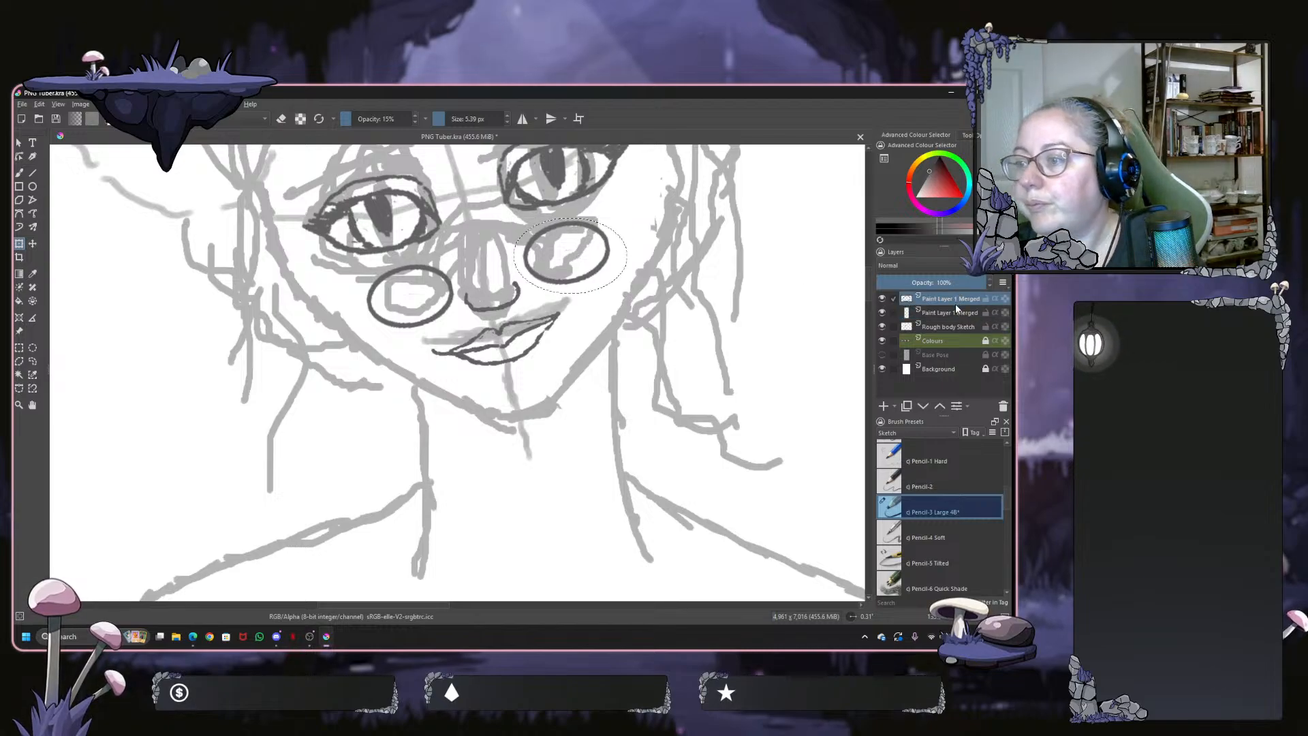
{"action": "right_click", "coordinate": [906, 312]}
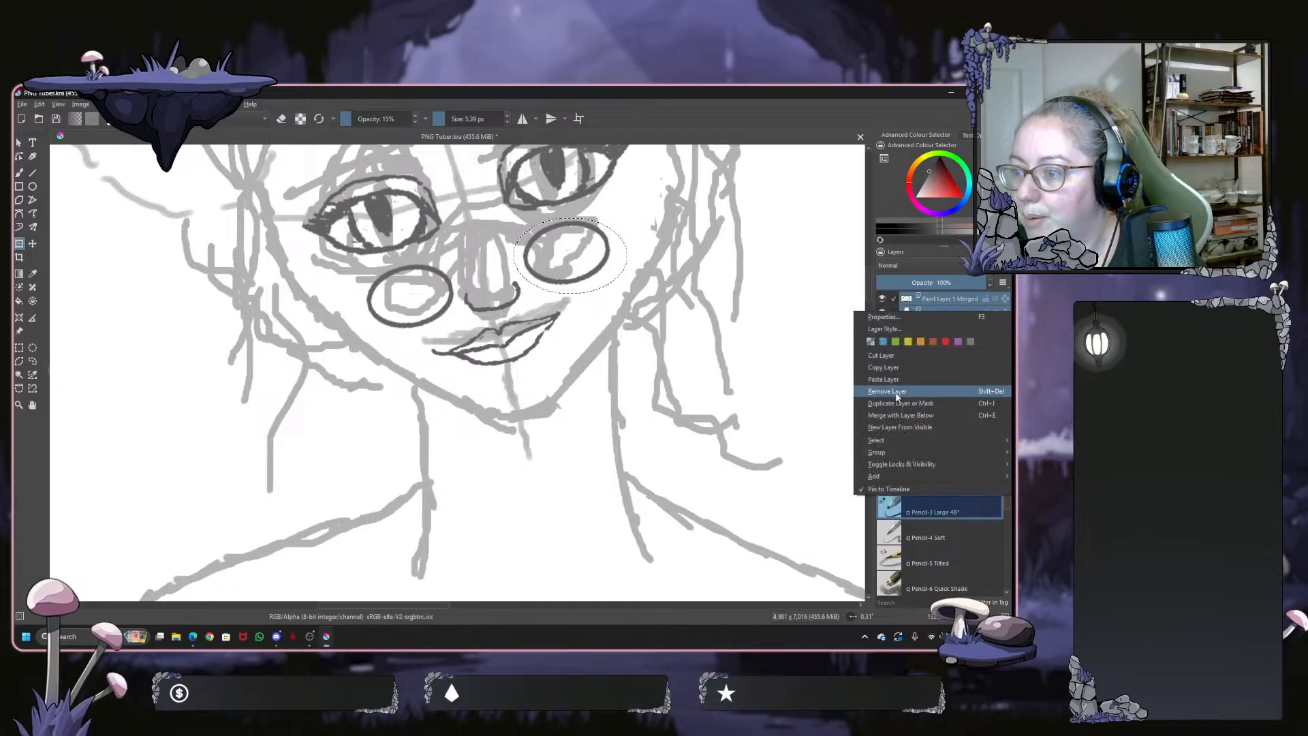
{"action": "left_click", "coordinate": [898, 415]}
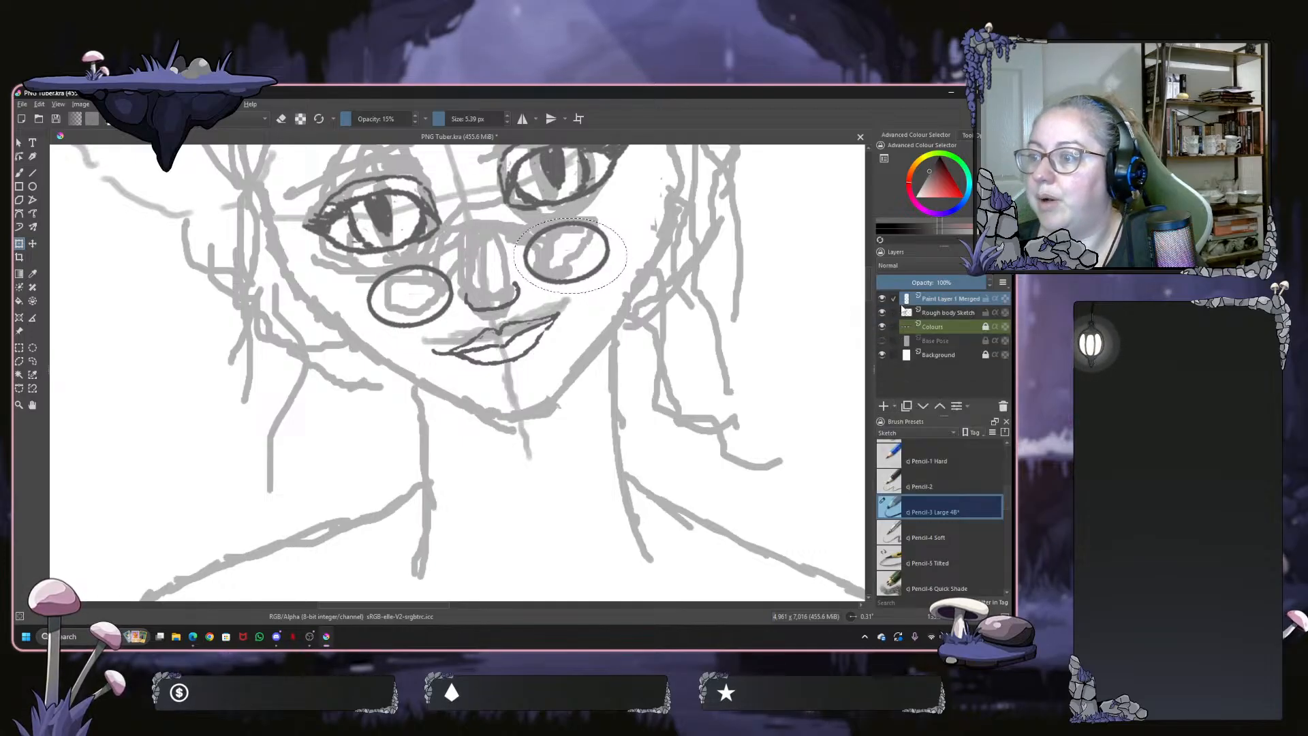
{"action": "left_click", "coordinate": [884, 299]}
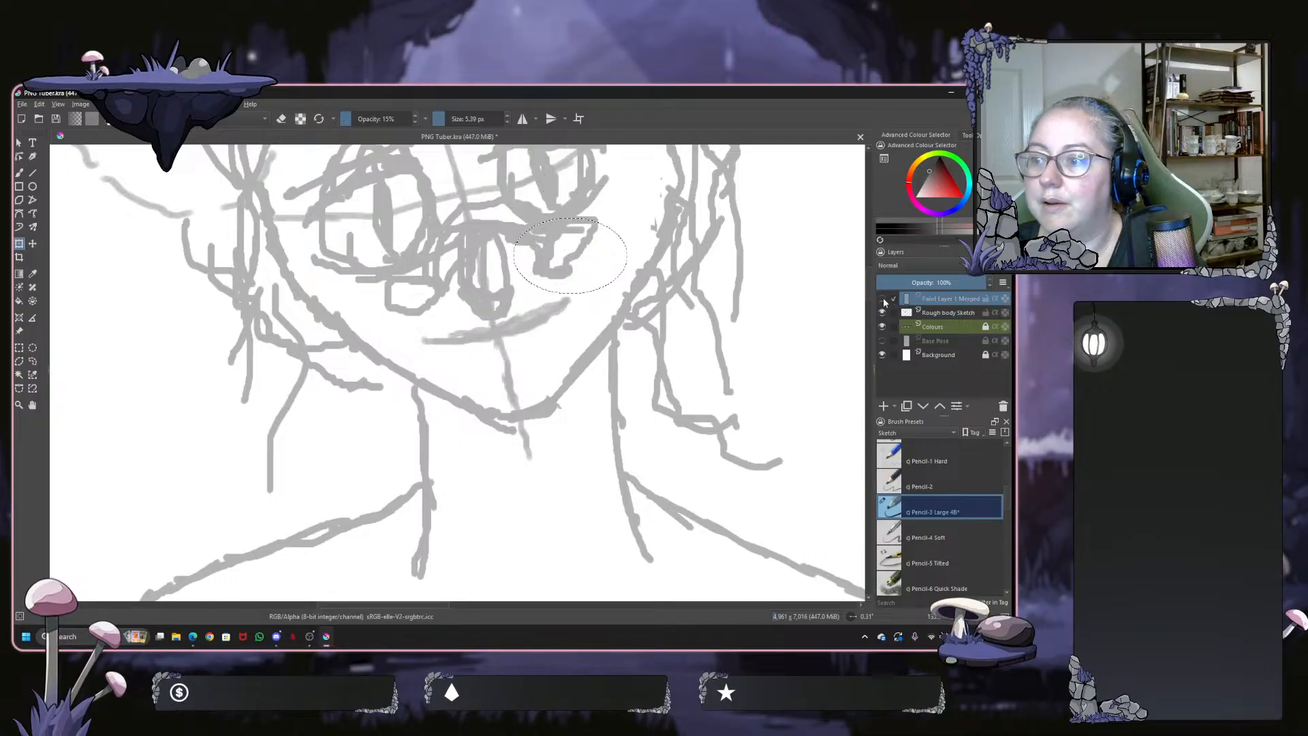
{"action": "left_click", "coordinate": [884, 299]}
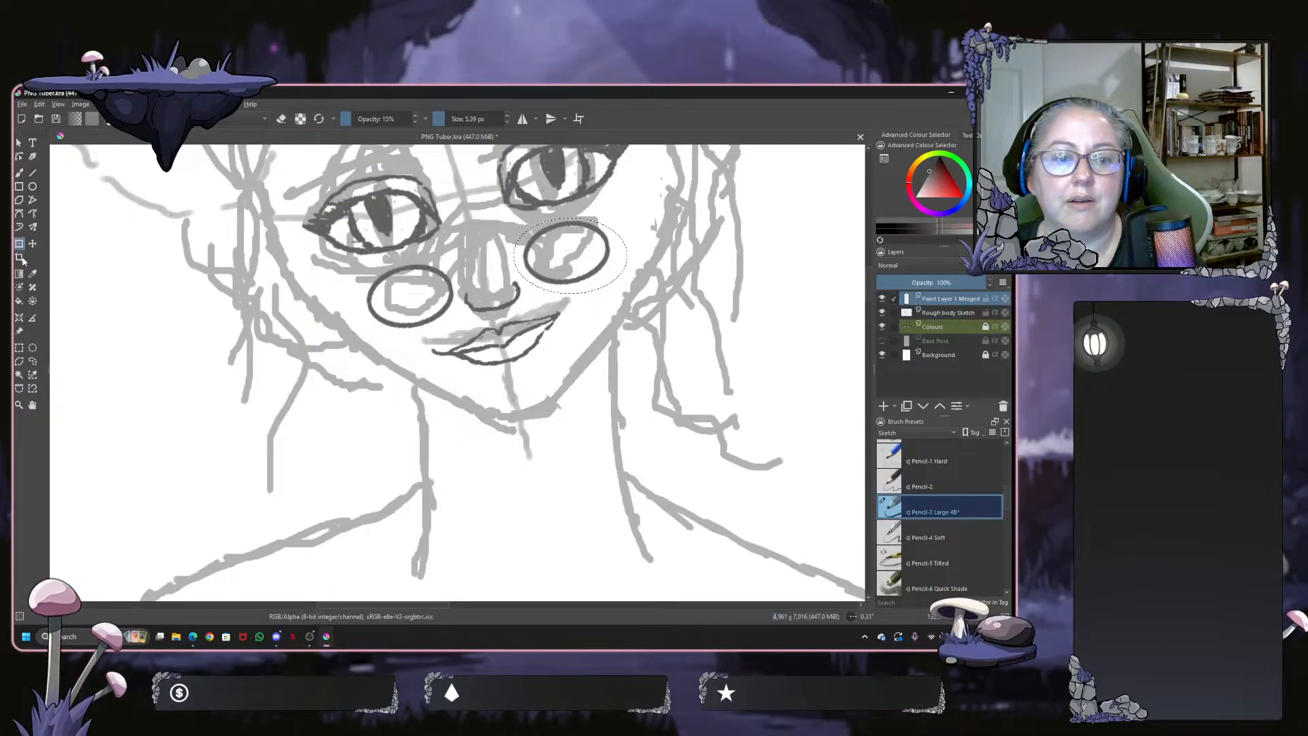
Clear the selection around the cheek ellipse and switch back to the Freehand Brush tool
{"action": "left_click", "coordinate": [20, 347]}
{"action": "left_click", "coordinate": [56, 179]}
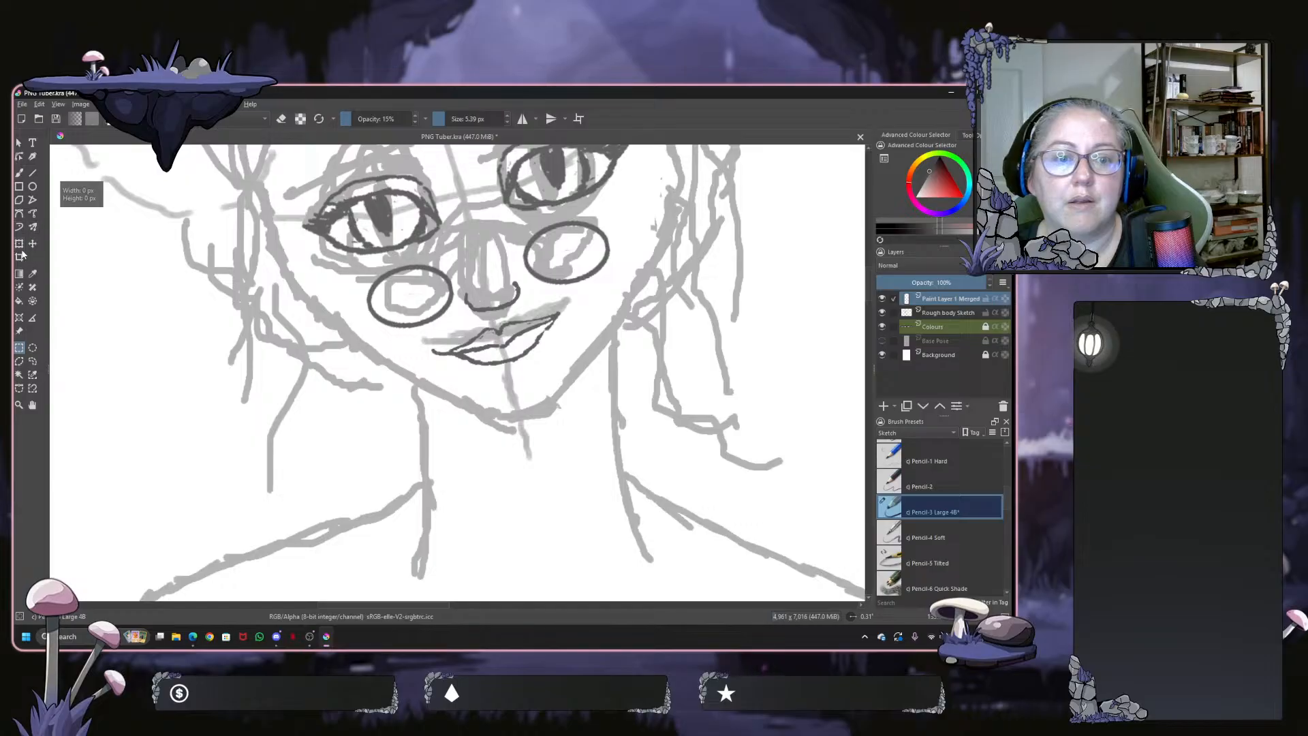
{"action": "left_click", "coordinate": [19, 172]}
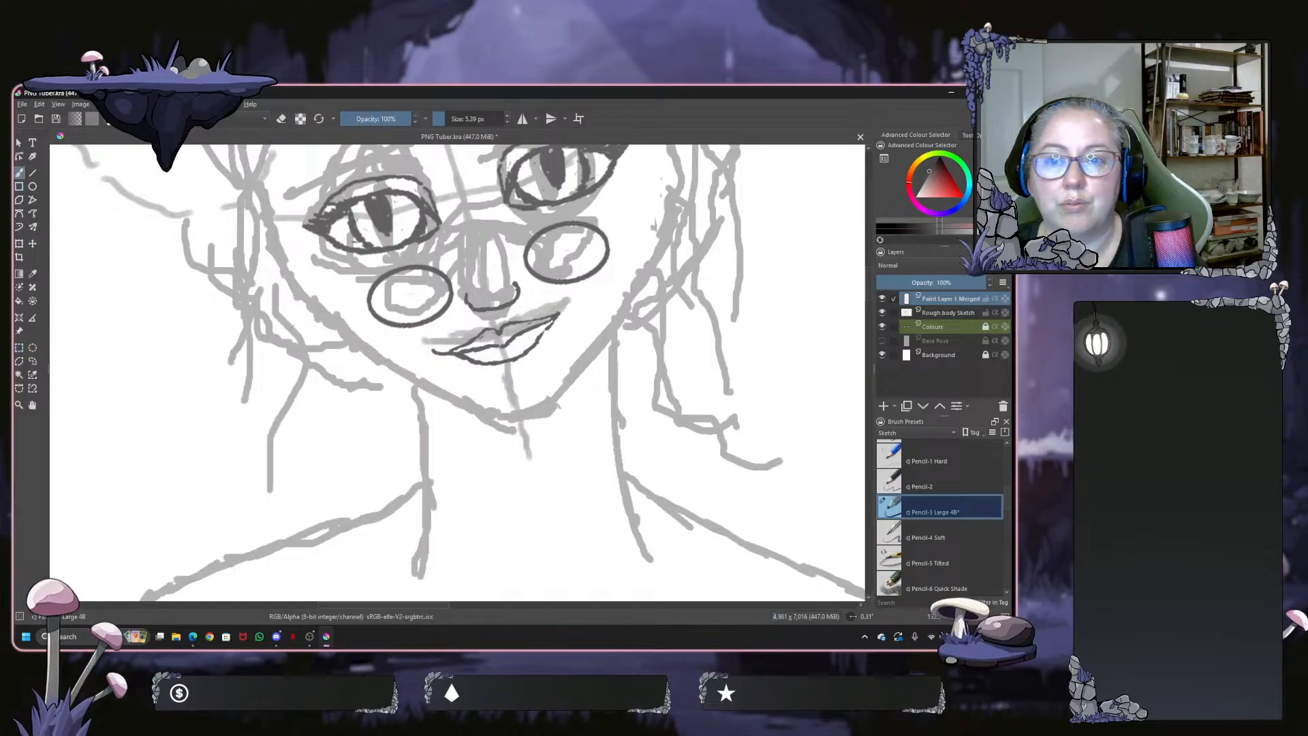
Draw the chin and the right-hand side of the face outline up to the outer corner of the eye
{"action": "scroll", "coordinate": [305, 327], "scroll_direction": "down", "scroll_amount": 4}
{"action": "scroll", "coordinate": [305, 328], "scroll_direction": "down", "scroll_amount": 1}
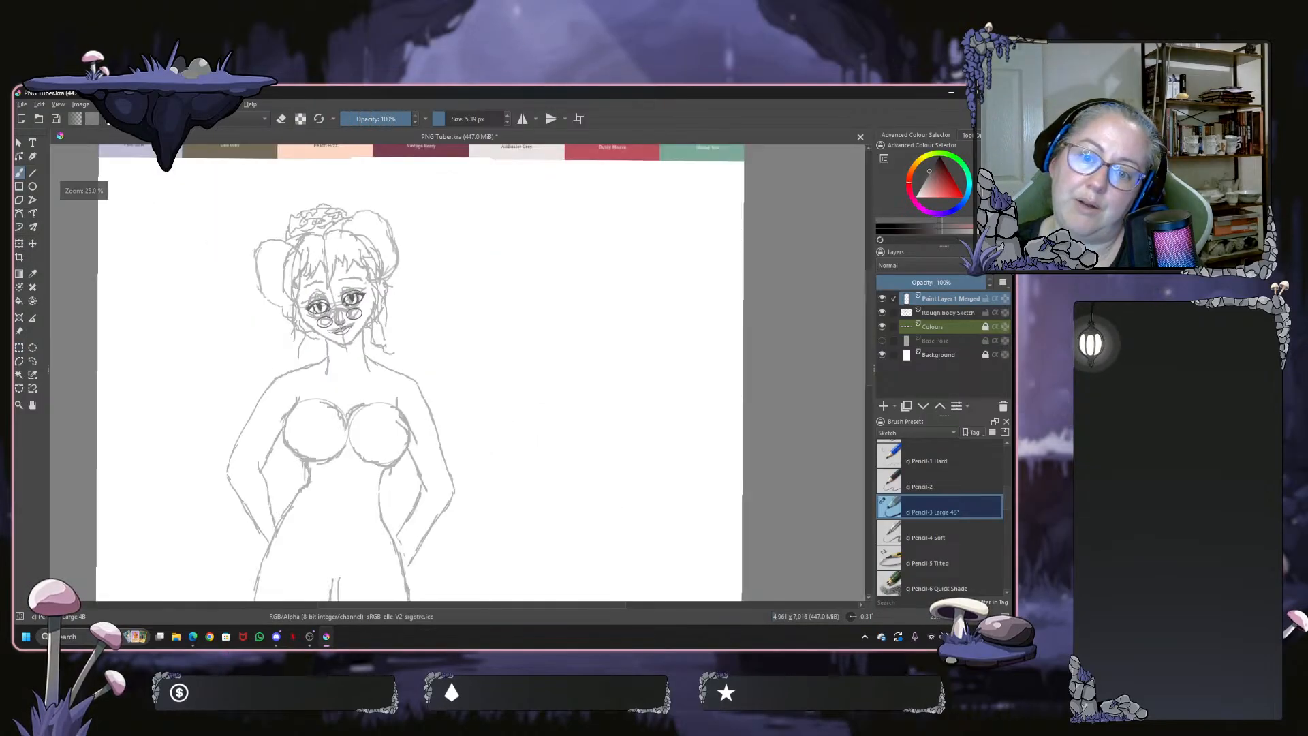
{"action": "scroll", "coordinate": [305, 328], "scroll_direction": "up", "scroll_amount": 4}
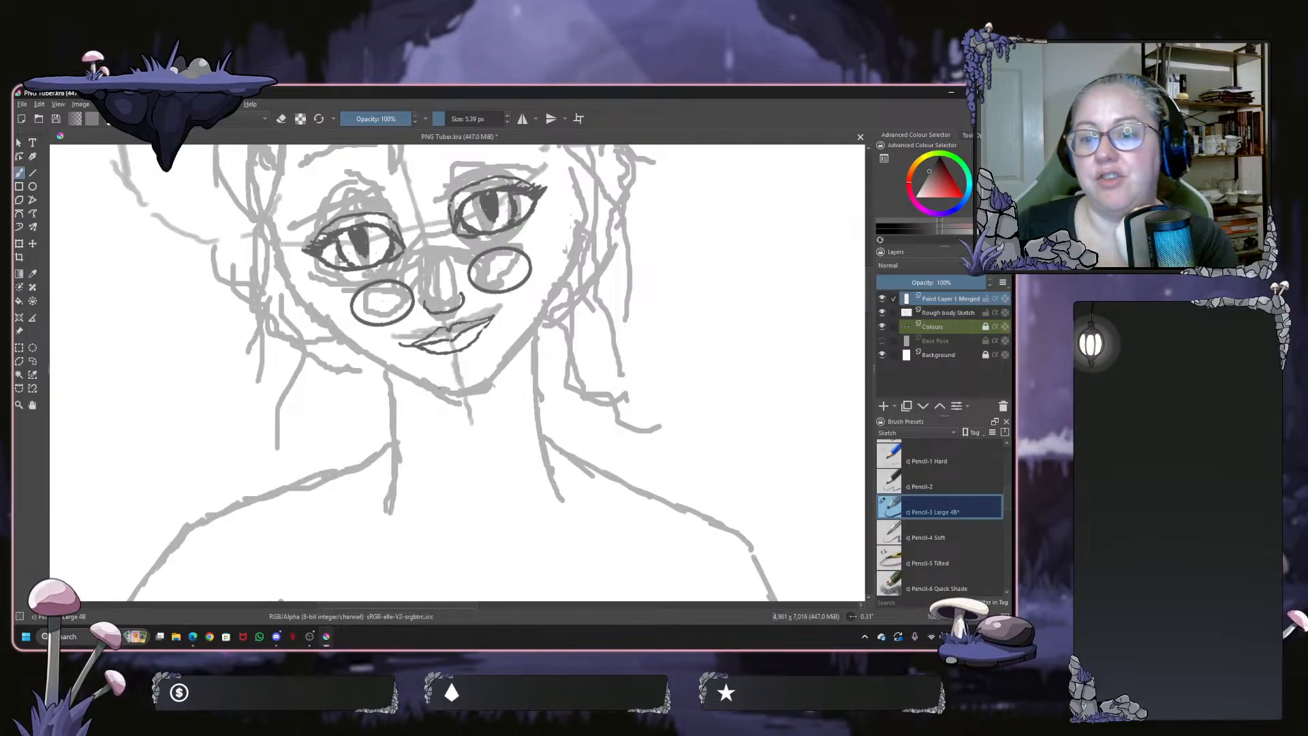
{"action": "left_click_drag", "start_coordinate": [447, 387], "coordinate": [489, 369]}
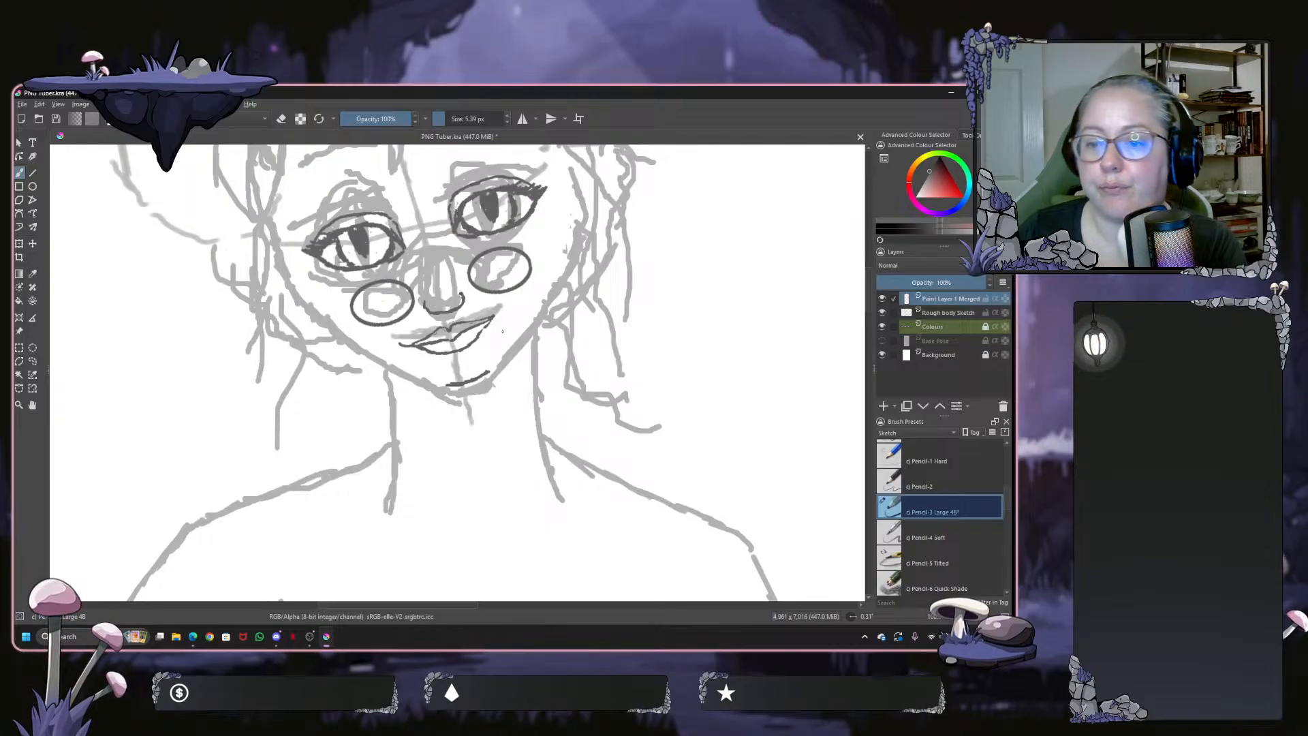
{"action": "mouse_move", "coordinate": [488, 368]}
{"action": "left_mouse_down"}
{"action": "mouse_move", "coordinate": [532, 317]}
{"action": "mouse_move", "coordinate": [553, 259]}
{"action": "left_mouse_up"}
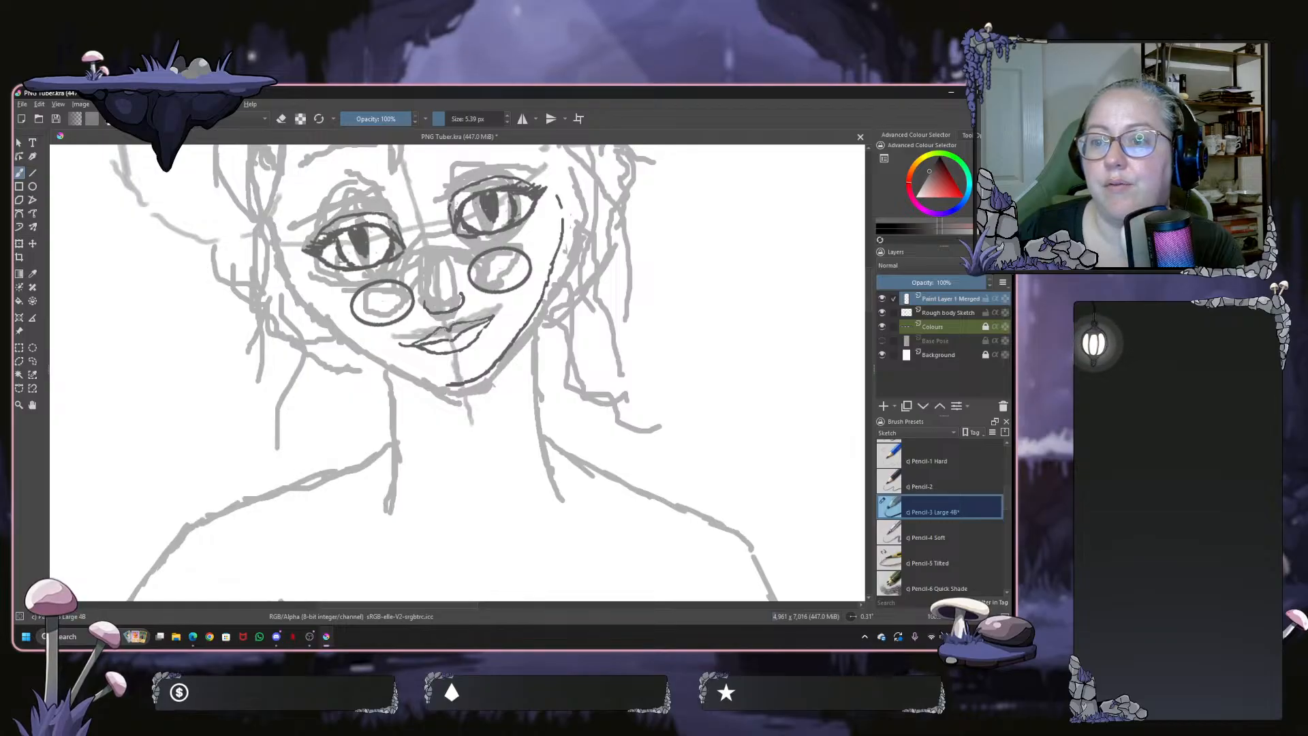
{"action": "left_click_drag", "start_coordinate": [562, 227], "coordinate": [559, 208]}
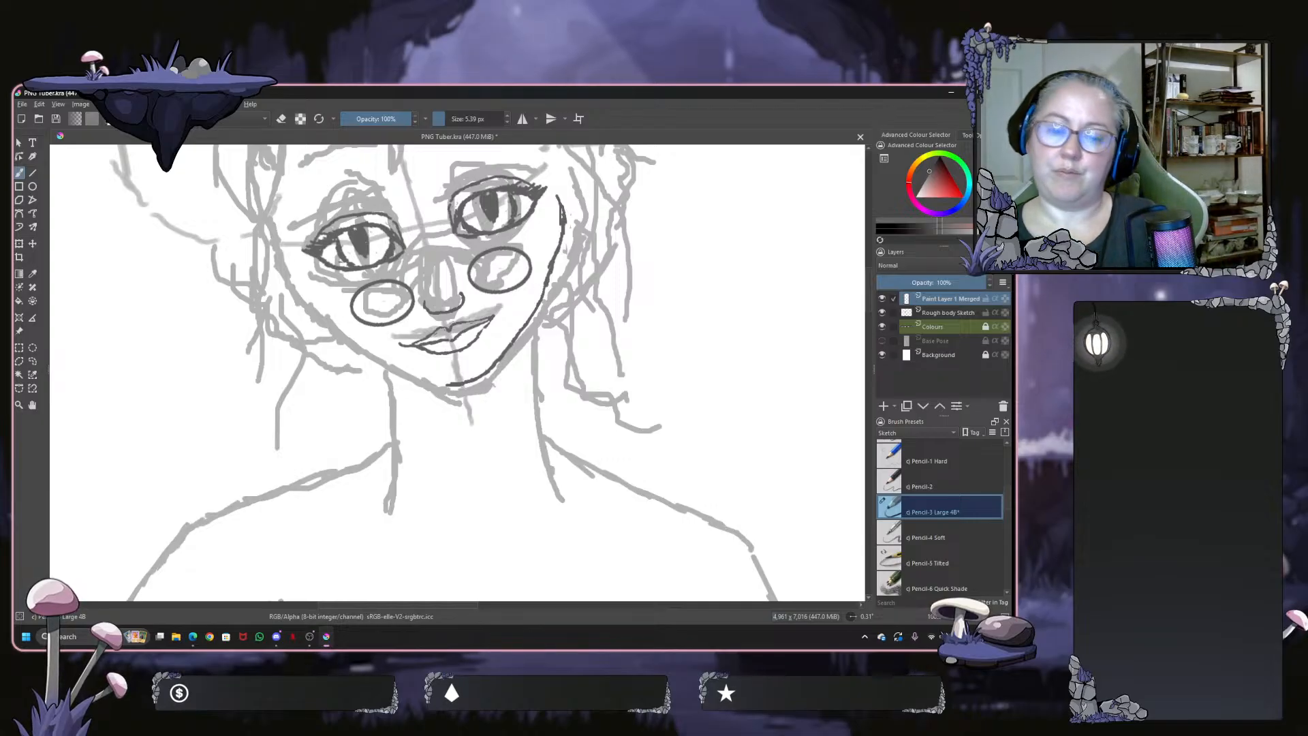
Rotate the canvas sideways and draw the left-hand side of the face outline from the chin up past the eye
{"action": "left_click_drag", "start_coordinate": [571, 328], "coordinate": [484, 534]}
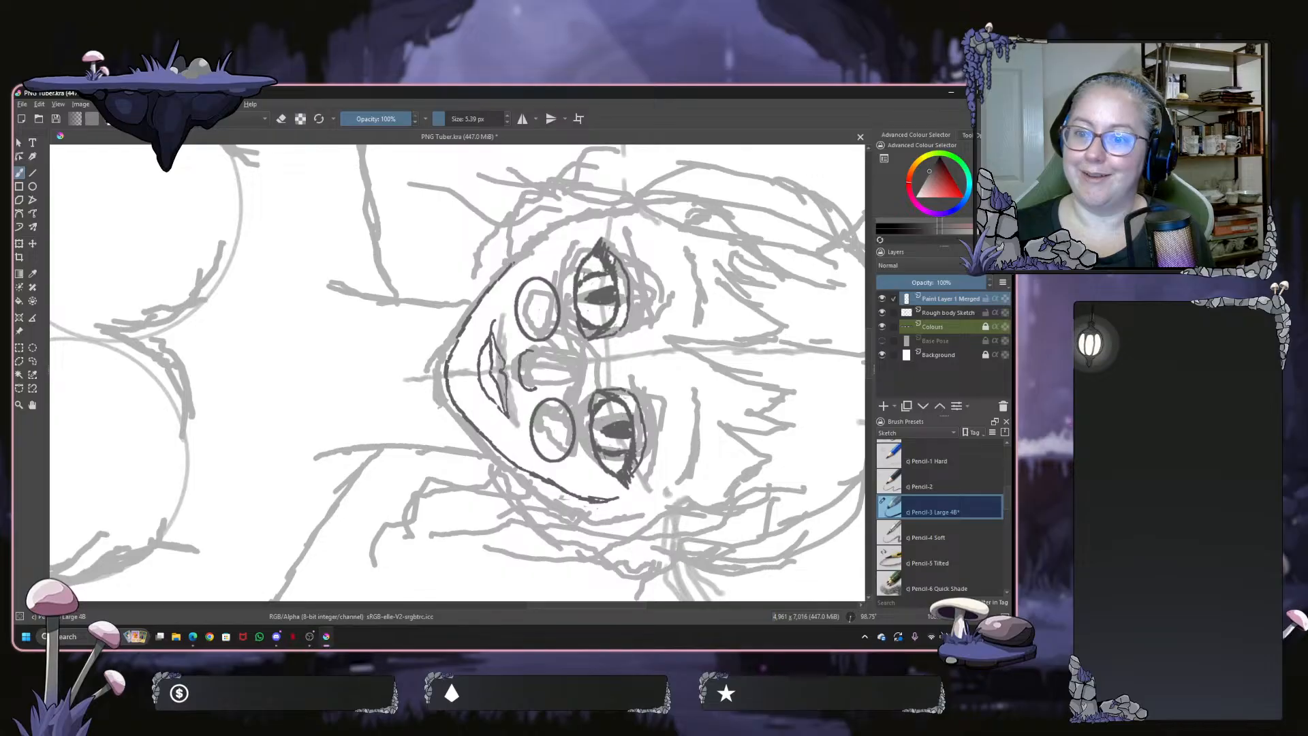
{"action": "left_click_drag", "start_coordinate": [513, 263], "coordinate": [543, 231]}
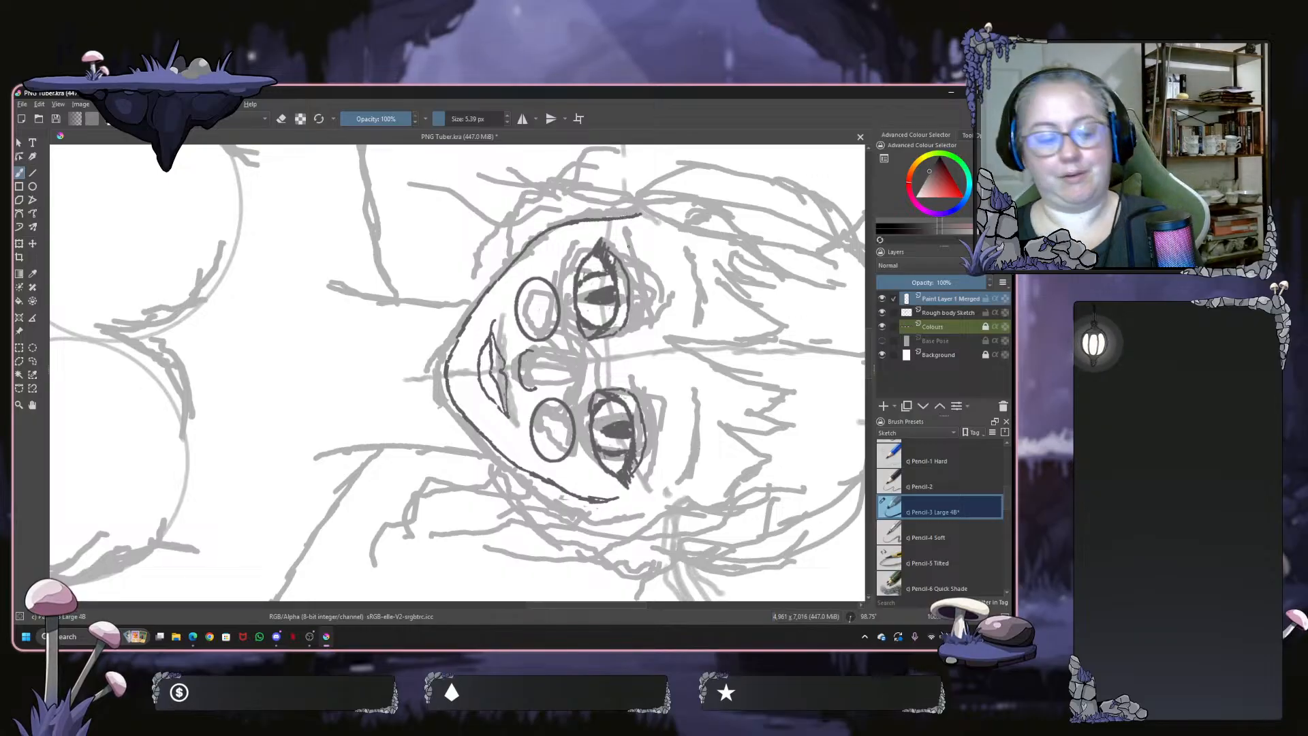
Rotate the canvas sideways and extend the right-hand side of the face outline past the eye towards the hairline
{"action": "left_click_drag", "start_coordinate": [626, 244], "coordinate": [375, 370]}
{"action": "mouse_move", "coordinate": [387, 394]}
{"action": "left_mouse_down"}
{"action": "mouse_move", "coordinate": [457, 402]}
{"action": "mouse_move", "coordinate": [501, 354]}
{"action": "left_mouse_up"}
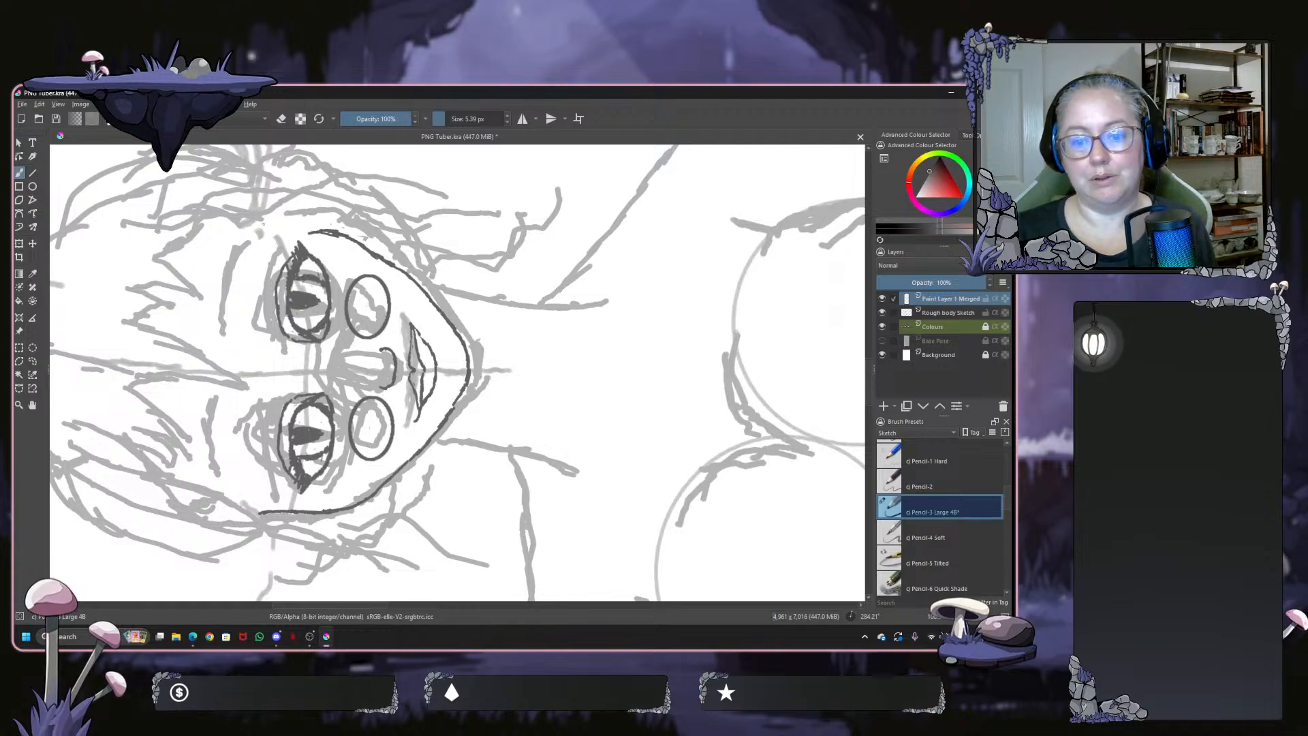
{"action": "left_click_drag", "start_coordinate": [260, 222], "coordinate": [322, 230]}
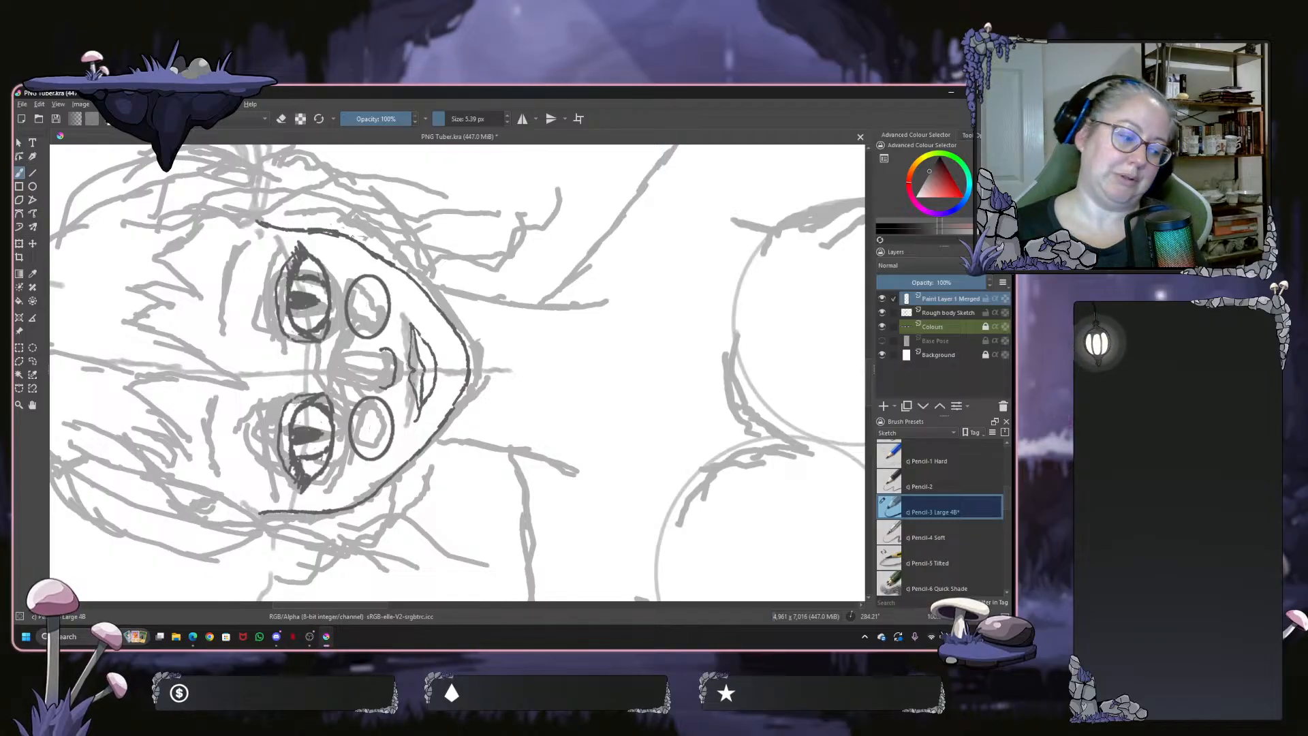
Turn the canvas upside down and erase a short section of the right-hand jawline with the brush eraser at 11.39 px
{"action": "left_click_drag", "start_coordinate": [352, 237], "coordinate": [331, 453]}
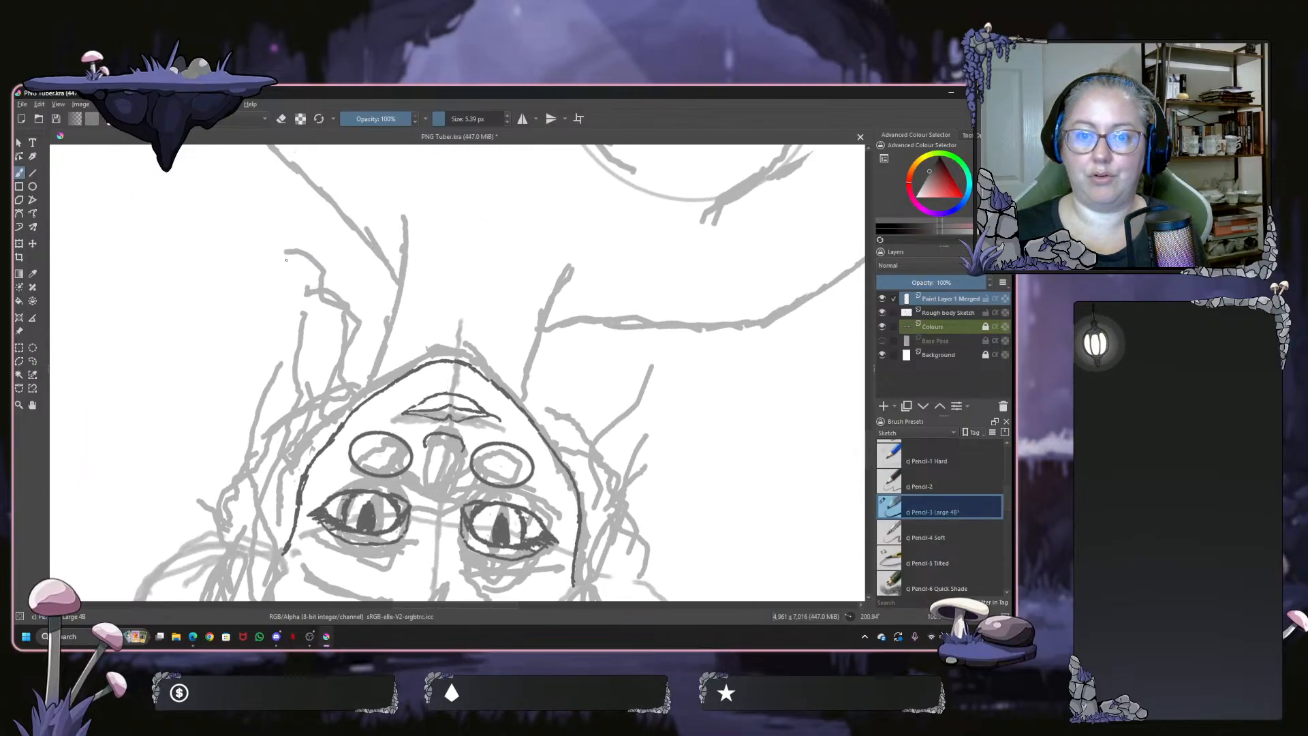
{"action": "left_click", "coordinate": [284, 121]}
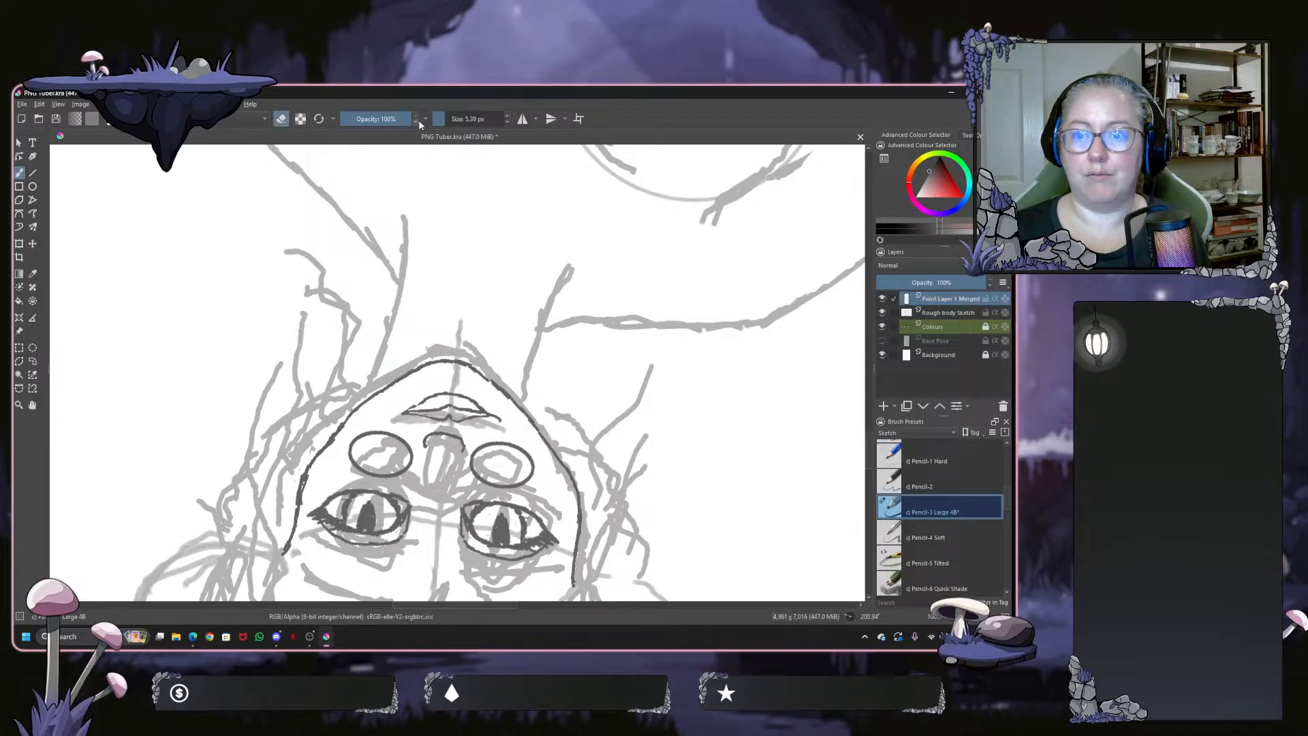
{"action": "left_click", "coordinate": [508, 117]}
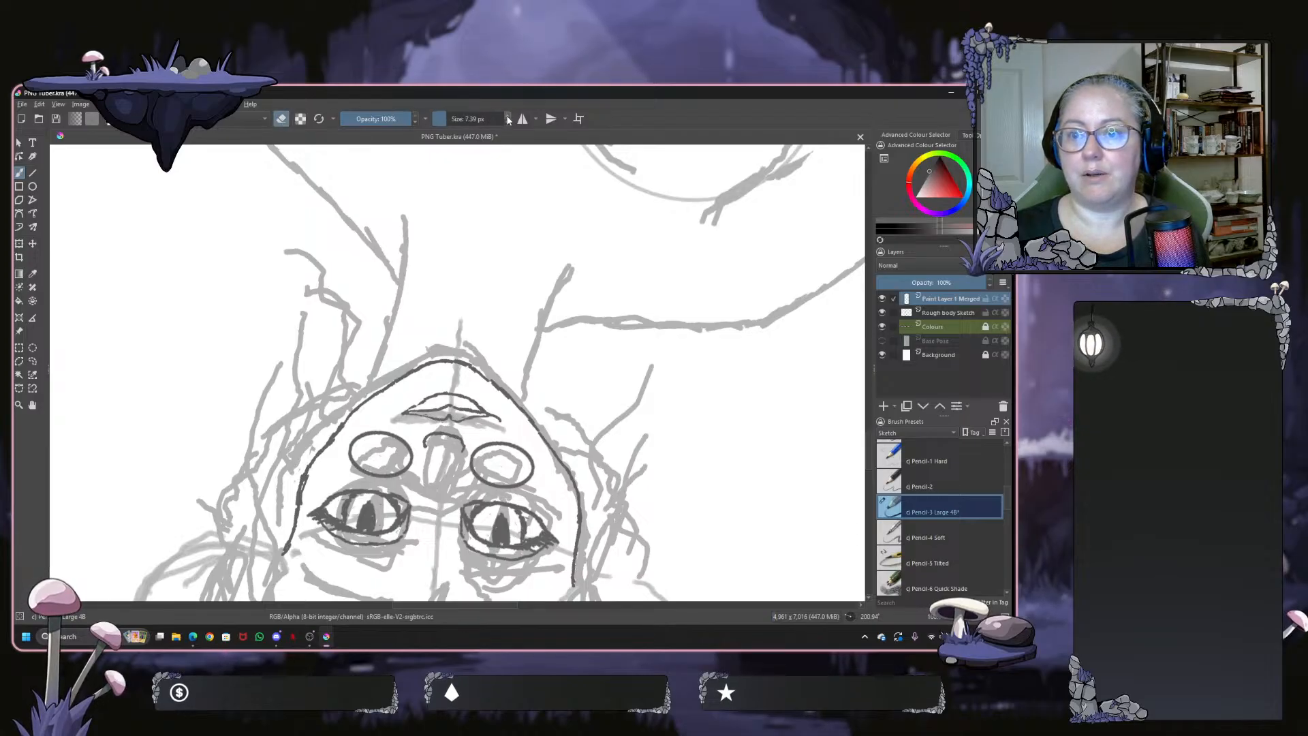
{"action": "left_click", "coordinate": [508, 118]}
{"action": "left_click", "coordinate": [507, 118]}
{"action": "left_click", "coordinate": [508, 118]}
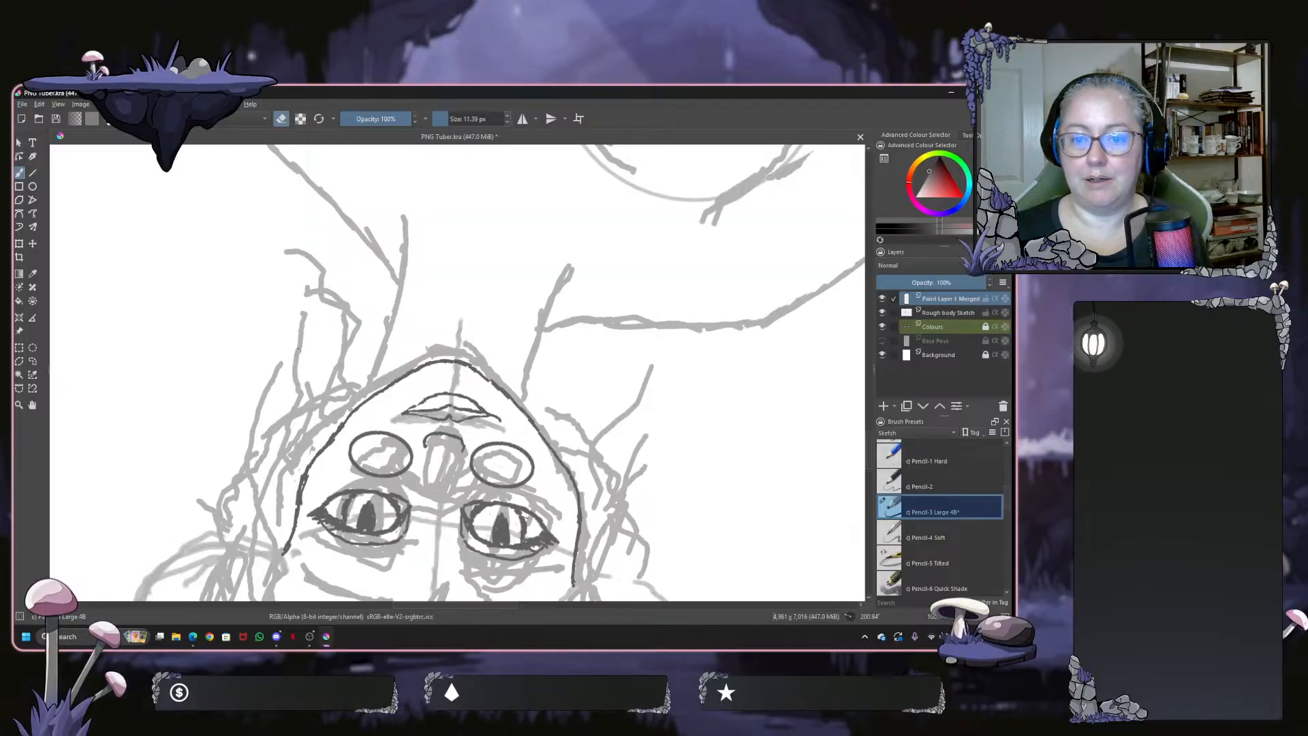
{"action": "left_click_drag", "start_coordinate": [341, 423], "coordinate": [374, 394]}
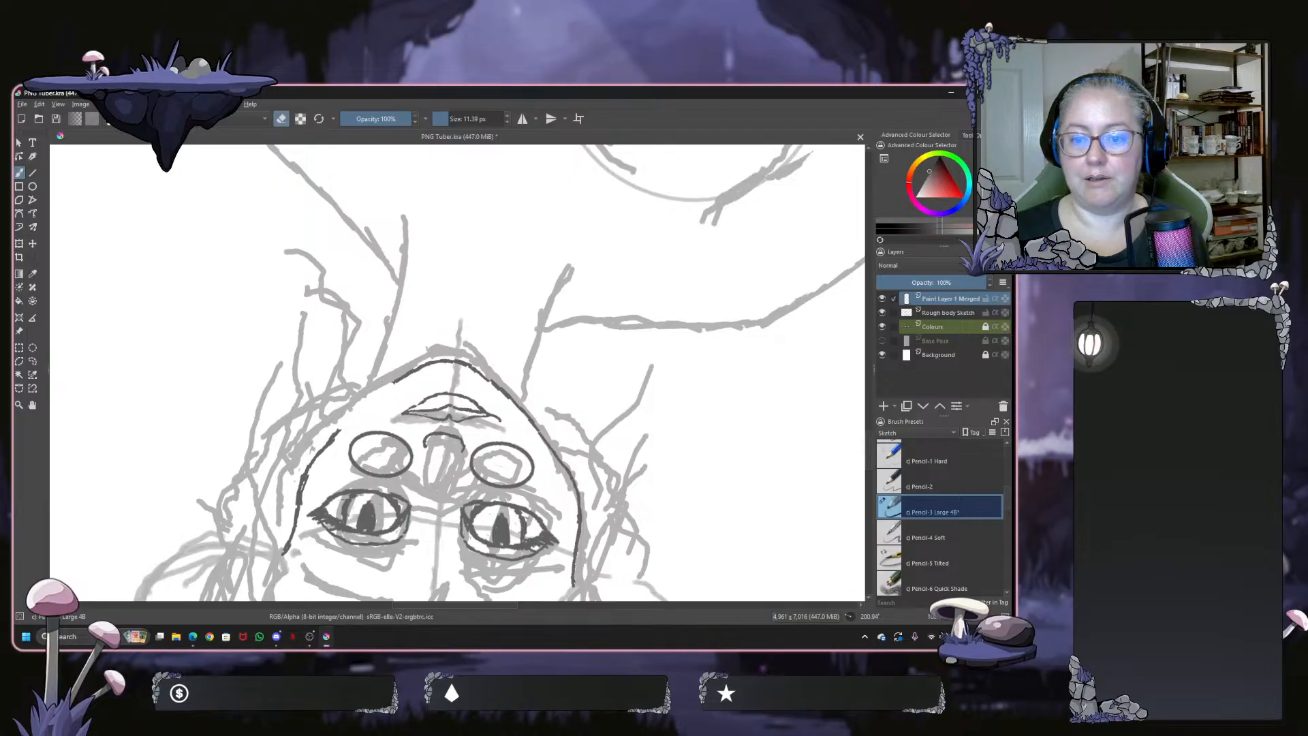
Return to drawing mode with a 5.39 px brush and redraw the erased section of the right-hand jawline
{"action": "left_click", "coordinate": [282, 120]}
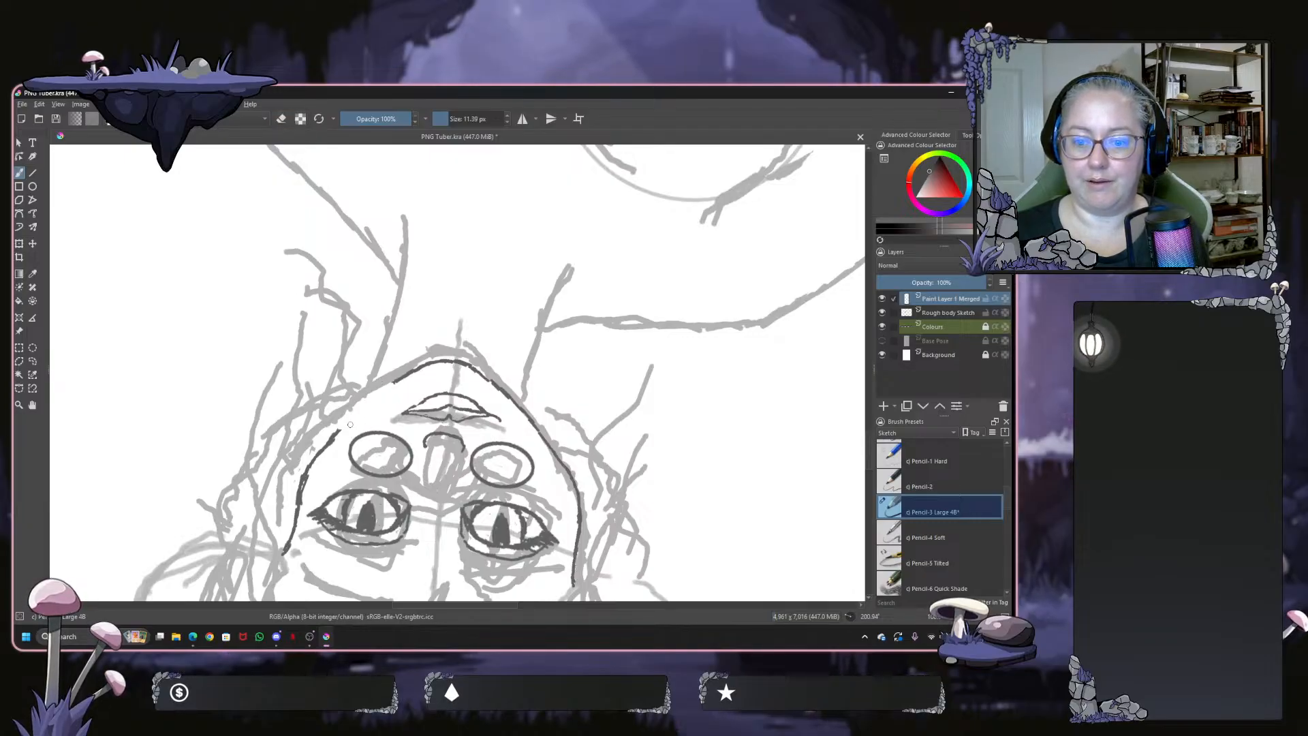
{"action": "left_click", "coordinate": [425, 120]}
{"action": "left_click", "coordinate": [424, 120]}
{"action": "left_click", "coordinate": [426, 119]}
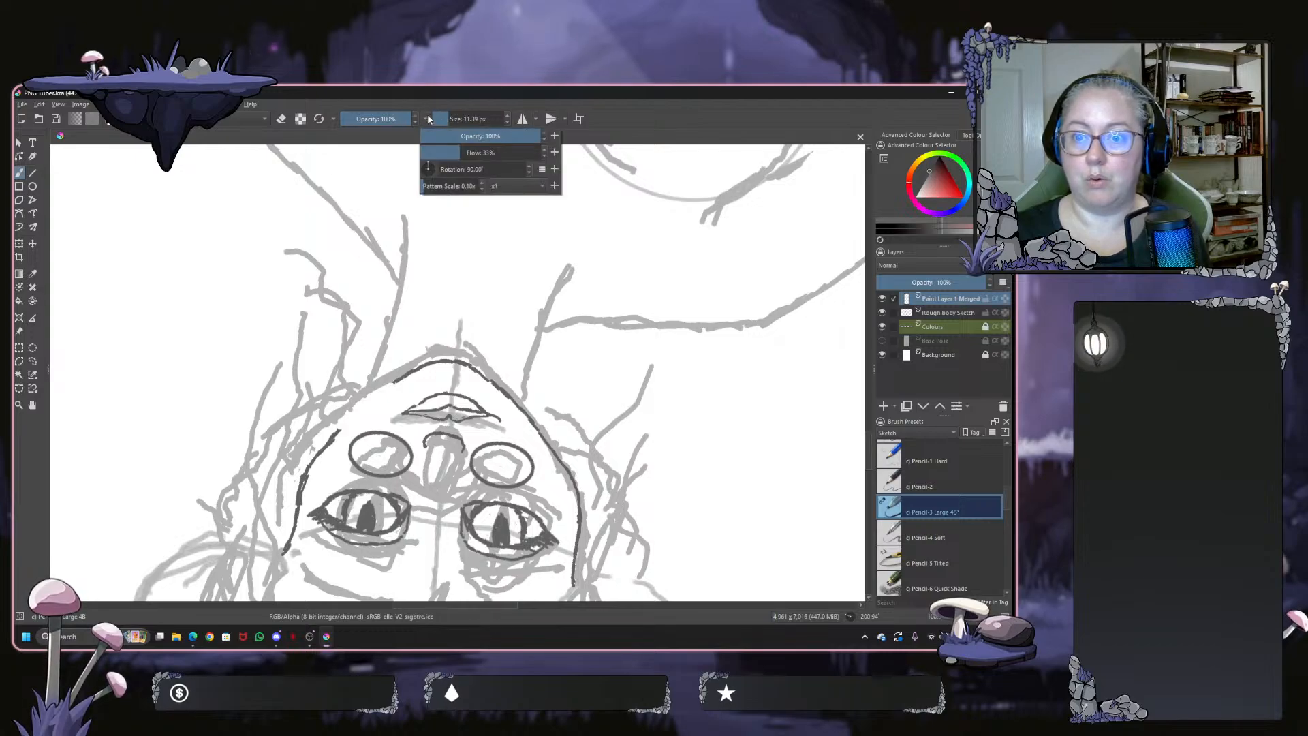
{"action": "left_click", "coordinate": [499, 120]}
{"action": "left_click", "coordinate": [507, 122]}
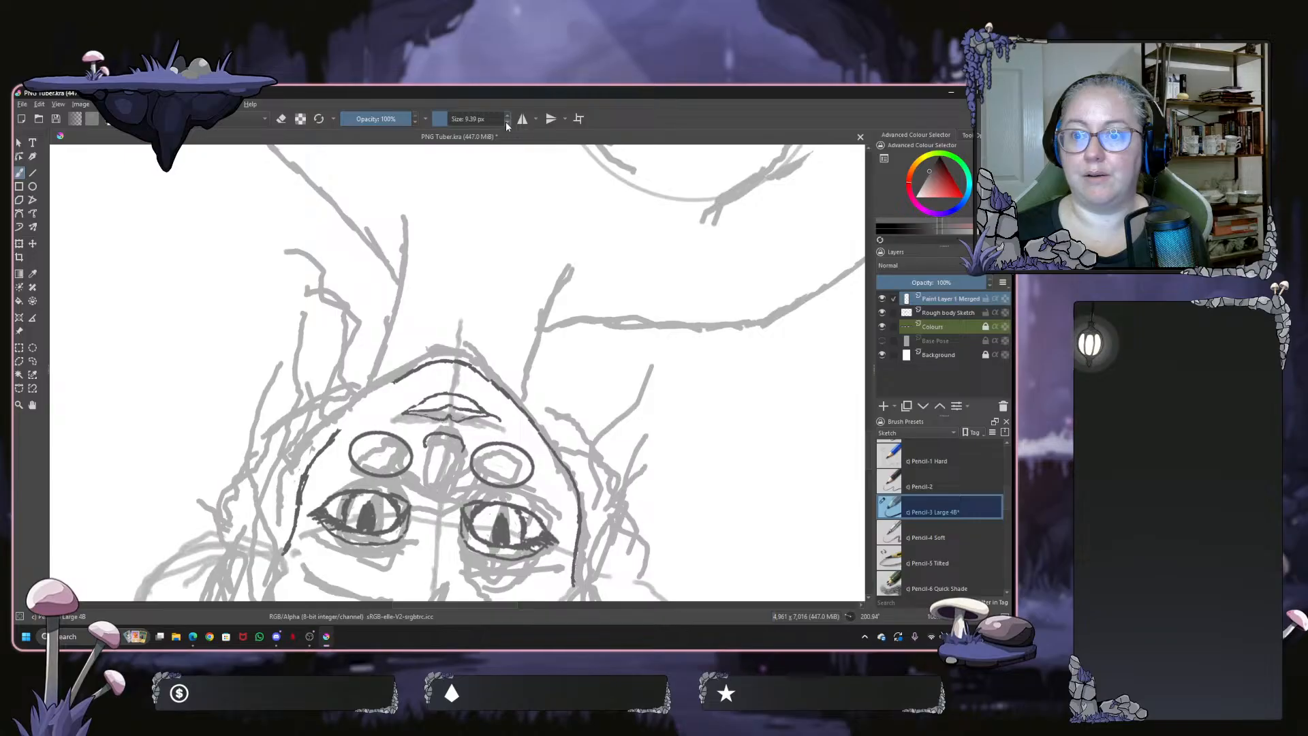
{"action": "left_click", "coordinate": [507, 123]}
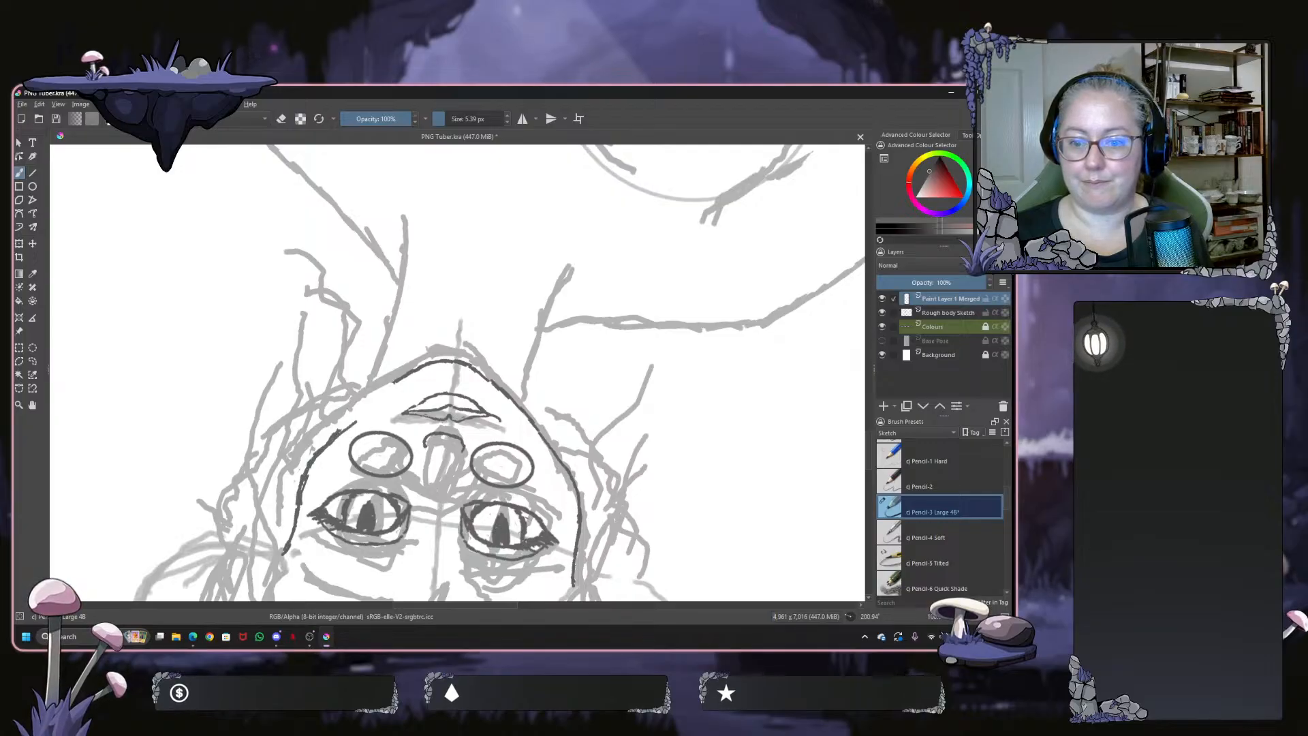
{"action": "left_click_drag", "start_coordinate": [356, 423], "coordinate": [382, 398]}
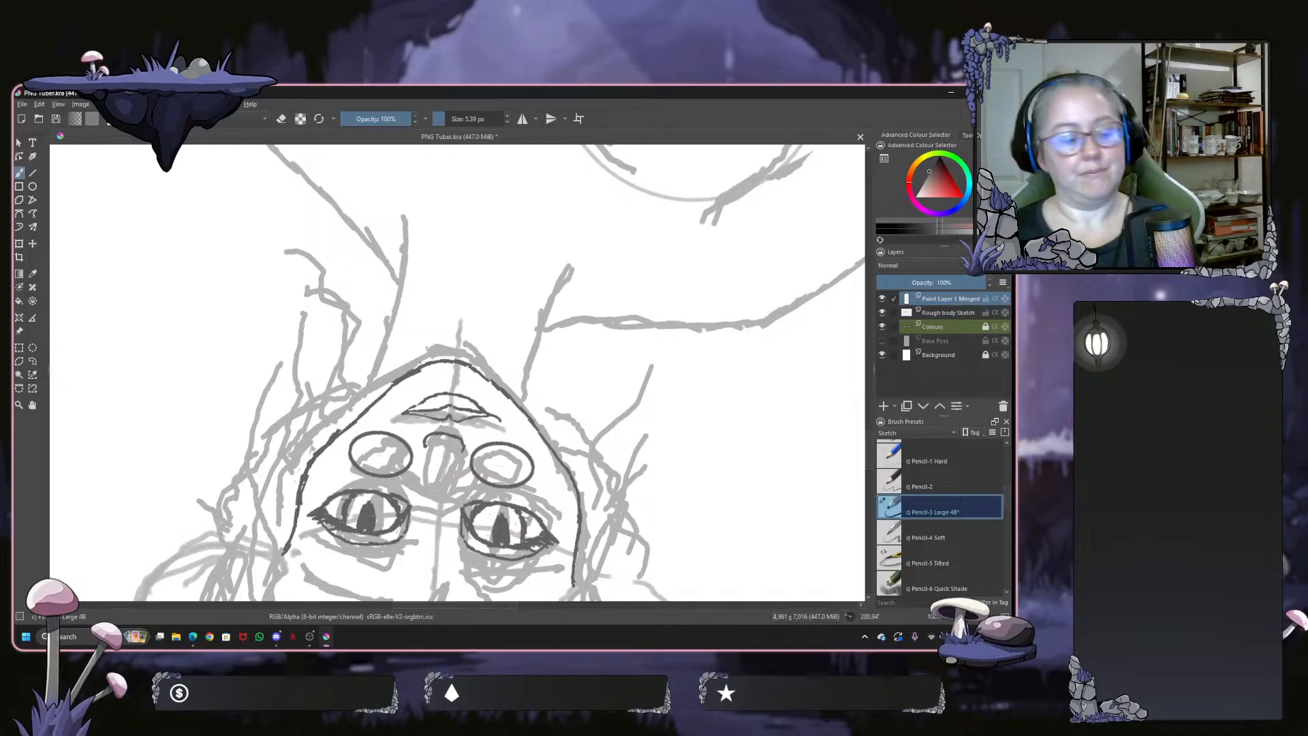
Erase the left-hand side of the face outline from beside the mouth up past the eye with a 9.39 px eraser
{"action": "scroll", "coordinate": [461, 336], "scroll_direction": "down", "scroll_amount": 4}
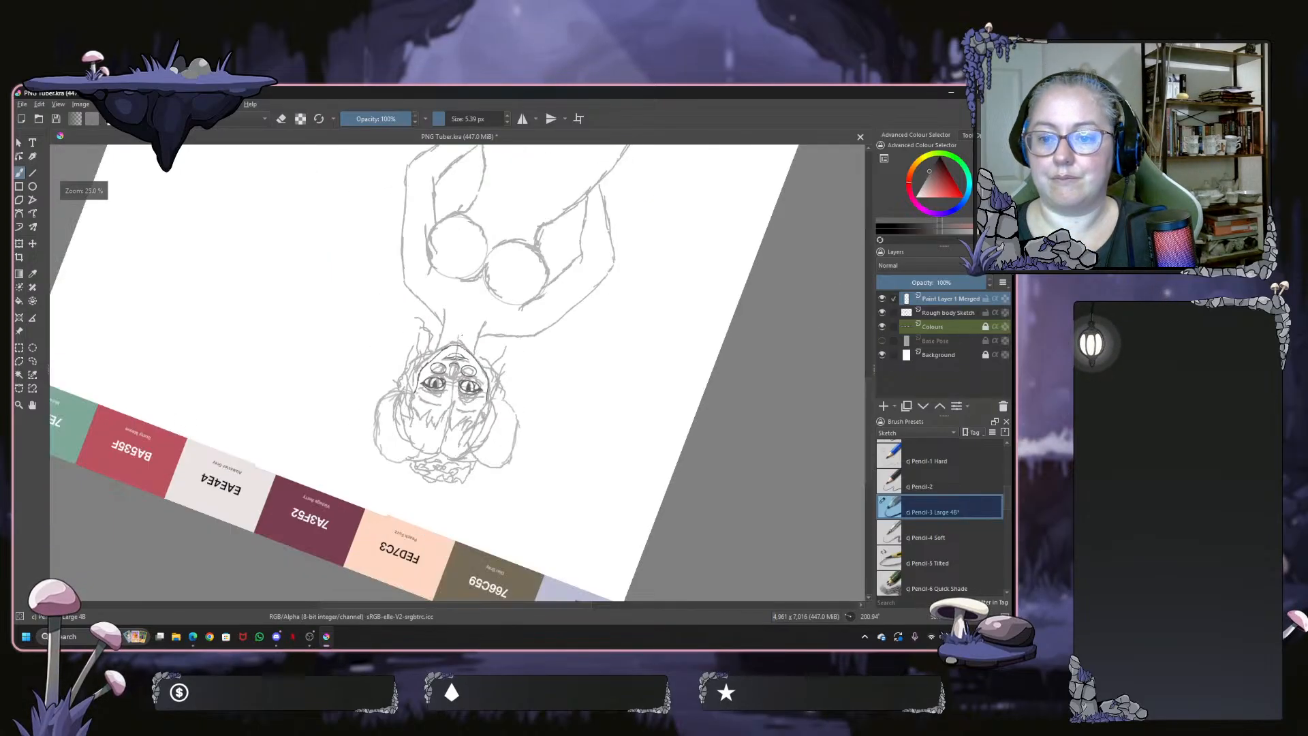
{"action": "scroll", "coordinate": [472, 335], "scroll_direction": "up", "scroll_amount": 1}
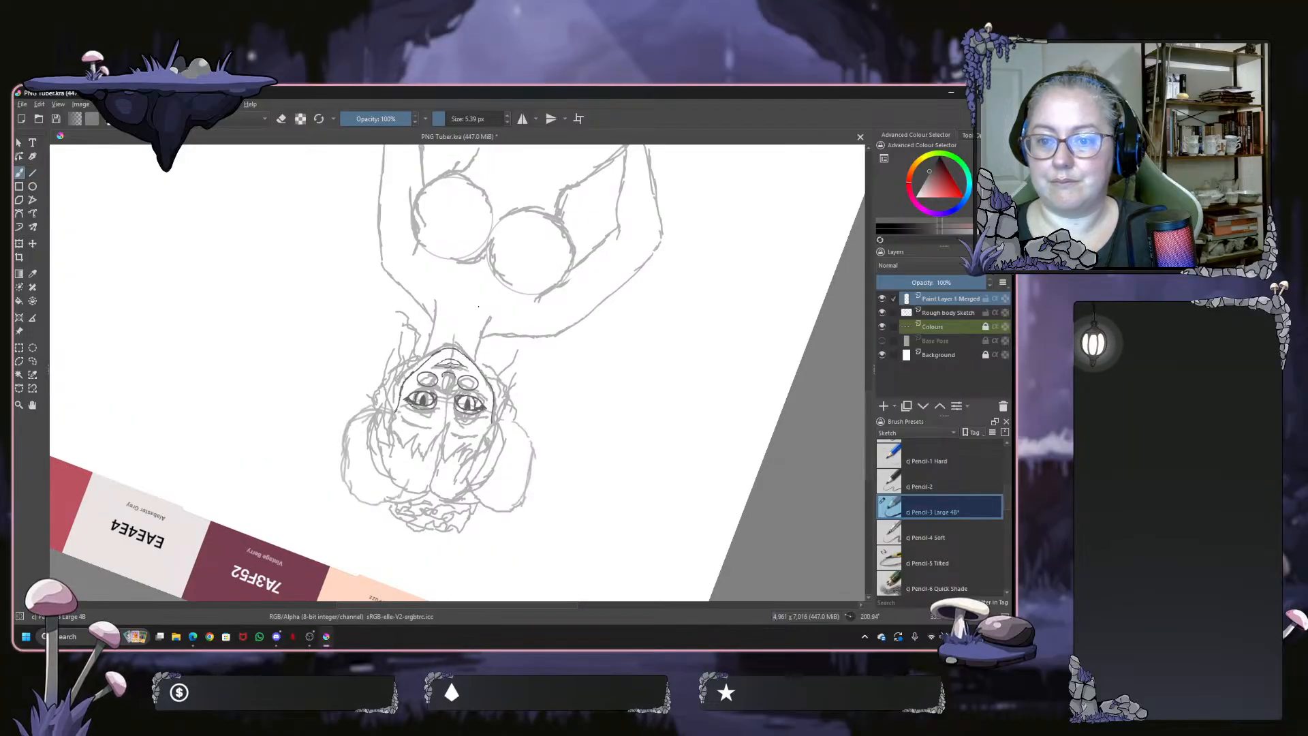
{"action": "left_click_drag", "start_coordinate": [479, 306], "coordinate": [412, 359]}
{"action": "scroll", "coordinate": [413, 359], "scroll_direction": "up", "scroll_amount": 3}
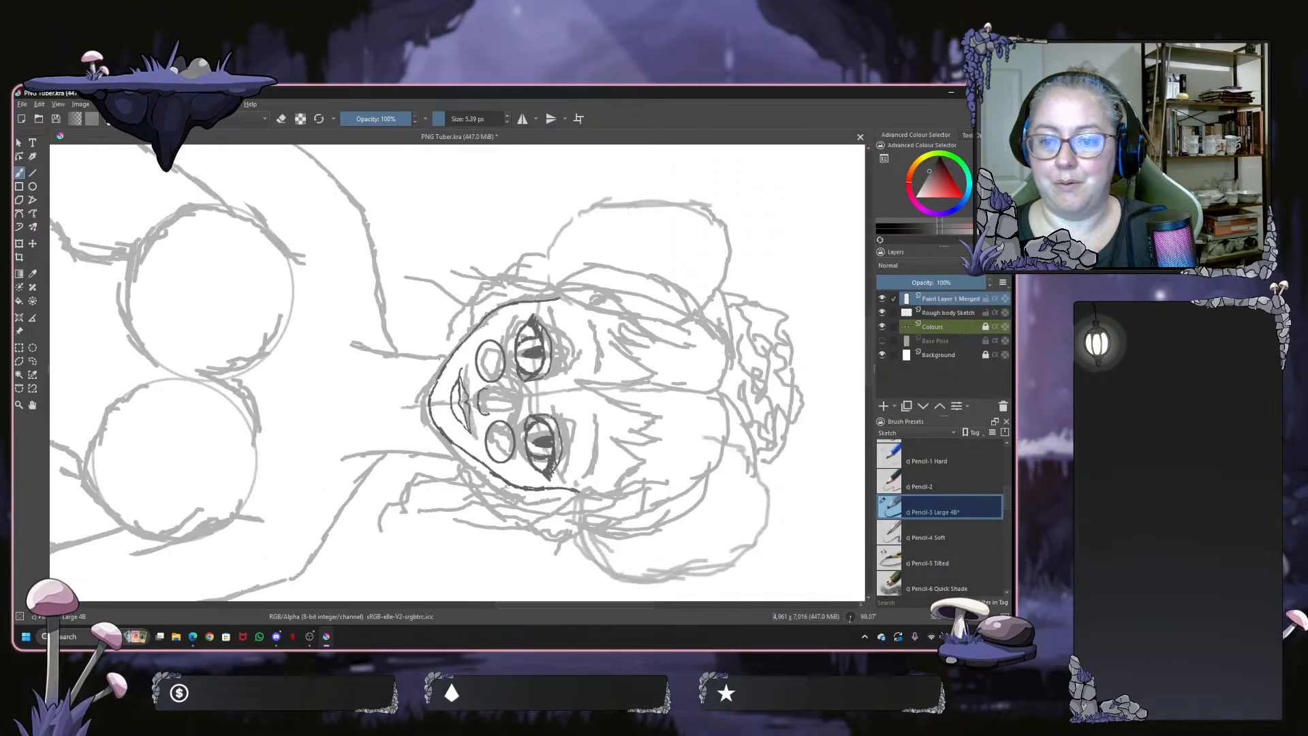
{"action": "scroll", "coordinate": [441, 358], "scroll_direction": "up", "scroll_amount": 1}
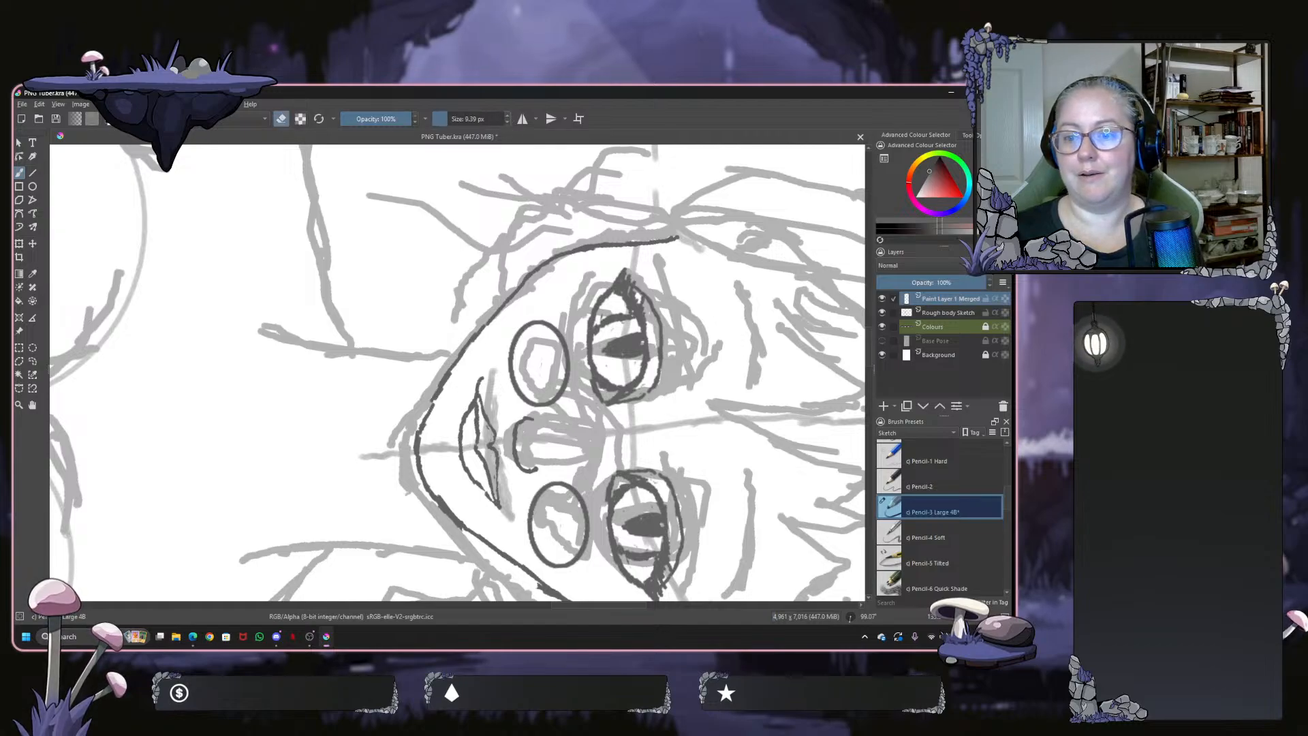
{"action": "mouse_move", "coordinate": [469, 329]}
{"action": "left_mouse_down"}
{"action": "mouse_move", "coordinate": [454, 363]}
{"action": "mouse_move", "coordinate": [504, 294]}
{"action": "mouse_move", "coordinate": [553, 259]}
{"action": "mouse_move", "coordinate": [680, 239]}
{"action": "left_mouse_up"}
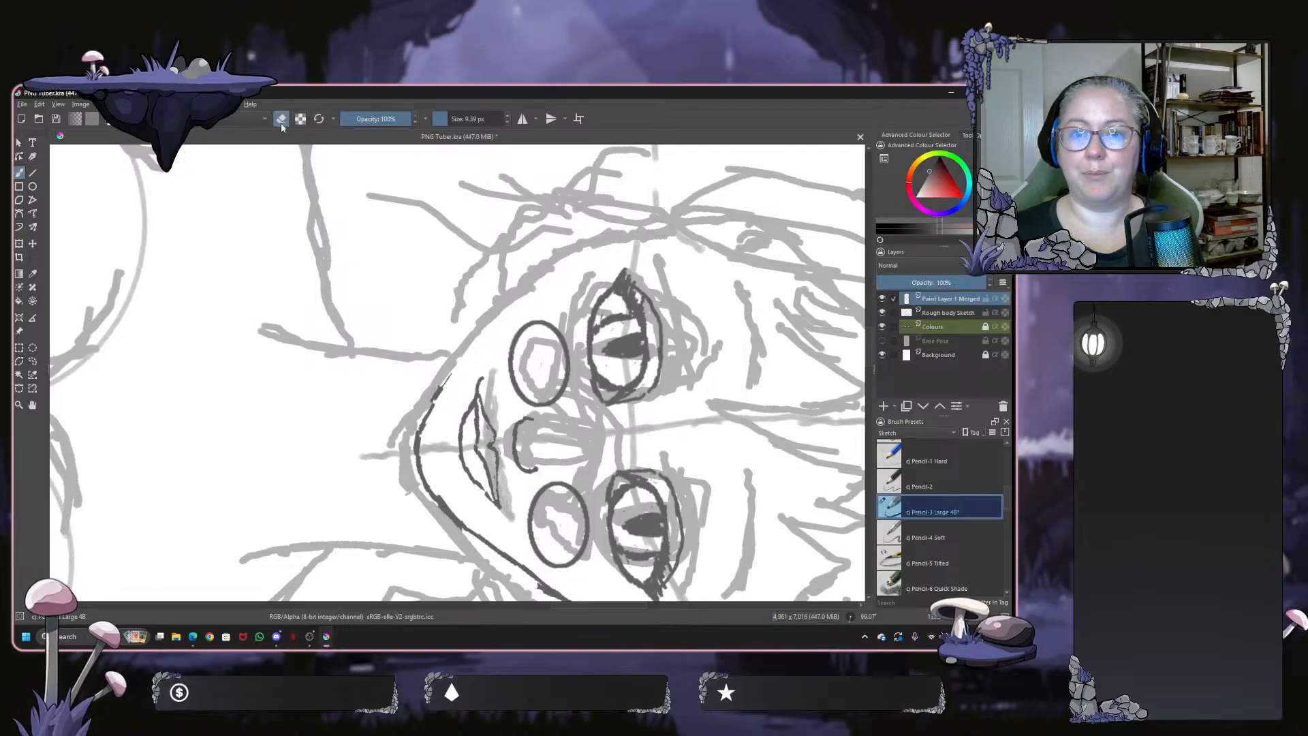
Switch the brush back from erasing to drawing and reduce its size for redrawing the face outline
{"action": "key", "text": "e"}
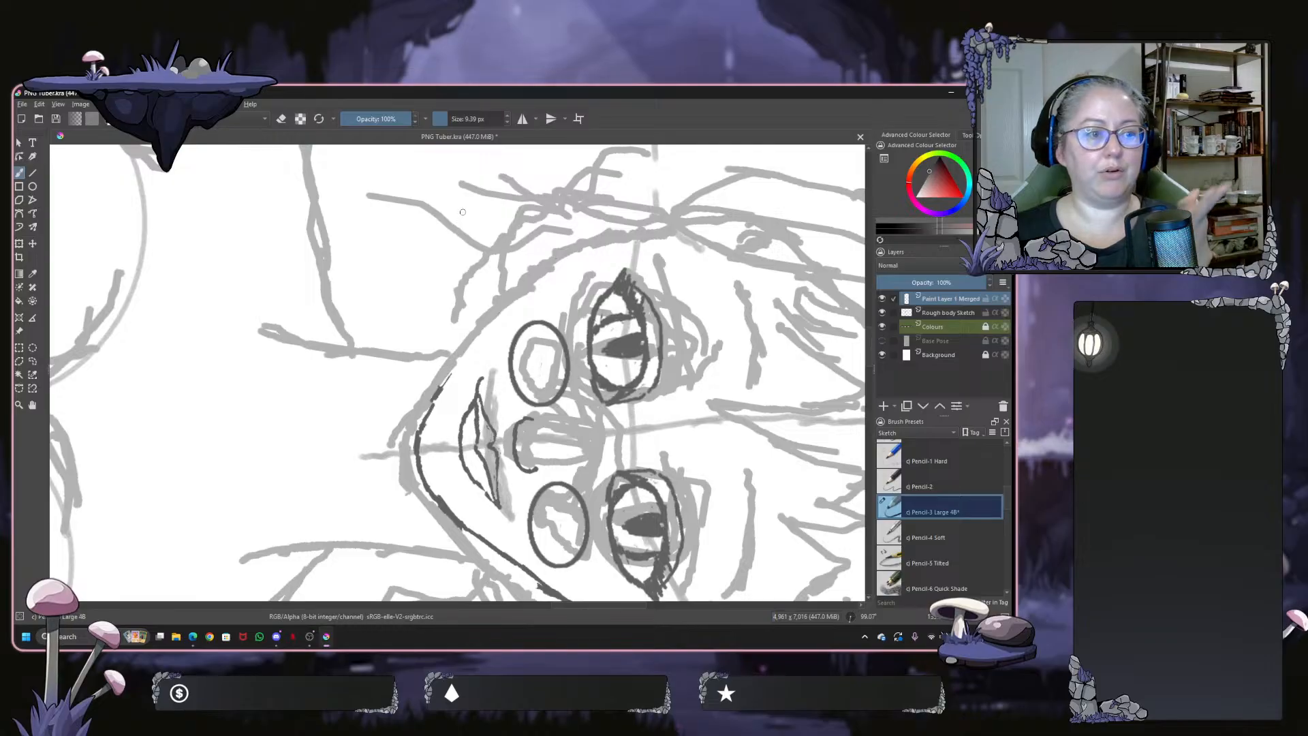
{"action": "left_click", "coordinate": [508, 122]}
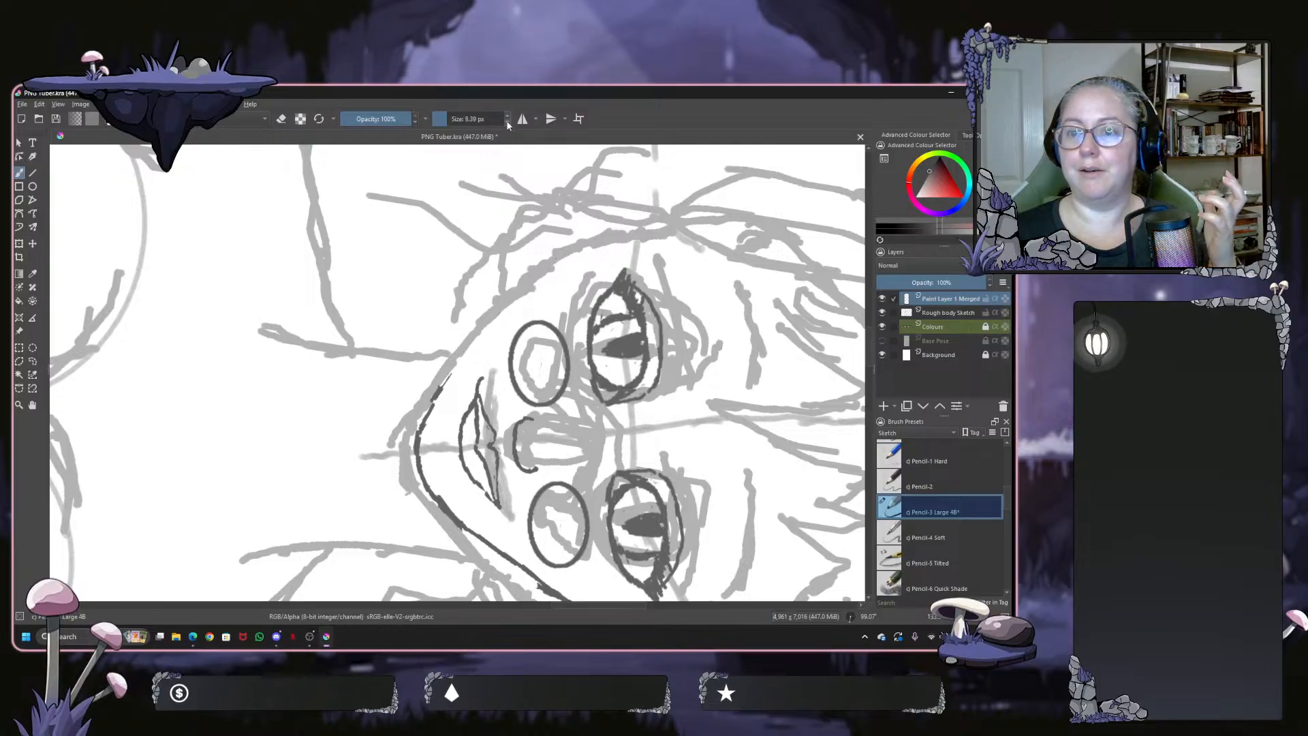
Set the brush size to 5.39 px and trace the missing jaw and cheek outline from chin to temple over the rough sketch
{"action": "left_click", "coordinate": [508, 124]}
{"action": "left_click", "coordinate": [508, 122]}
{"action": "left_click", "coordinate": [508, 122]}
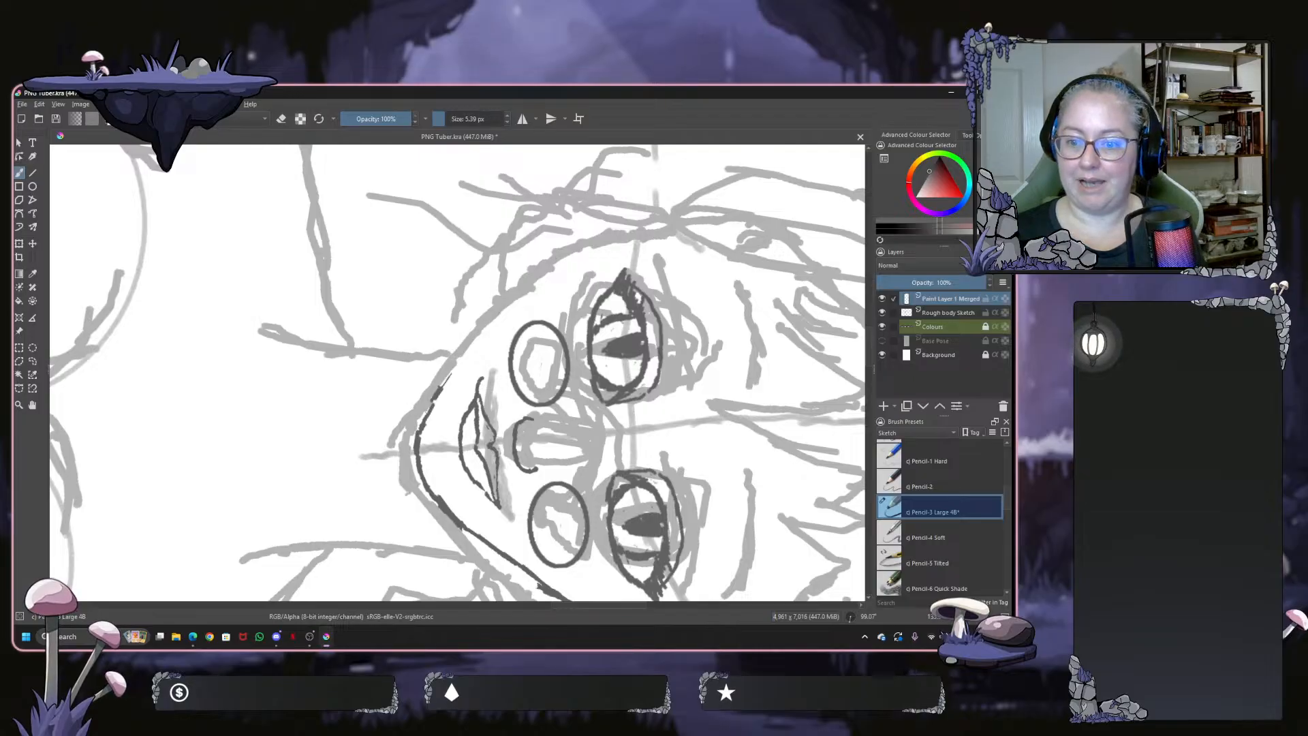
{"action": "left_click_drag", "start_coordinate": [451, 383], "coordinate": [435, 402]}
{"action": "mouse_move", "coordinate": [470, 355]}
{"action": "left_mouse_down"}
{"action": "mouse_move", "coordinate": [444, 387]}
{"action": "mouse_move", "coordinate": [461, 364]}
{"action": "left_mouse_up"}
{"action": "left_click_drag", "start_coordinate": [495, 320], "coordinate": [471, 350]}
{"action": "mouse_move", "coordinate": [513, 298]}
{"action": "left_mouse_down"}
{"action": "mouse_move", "coordinate": [488, 328]}
{"action": "mouse_move", "coordinate": [507, 305]}
{"action": "left_mouse_up"}
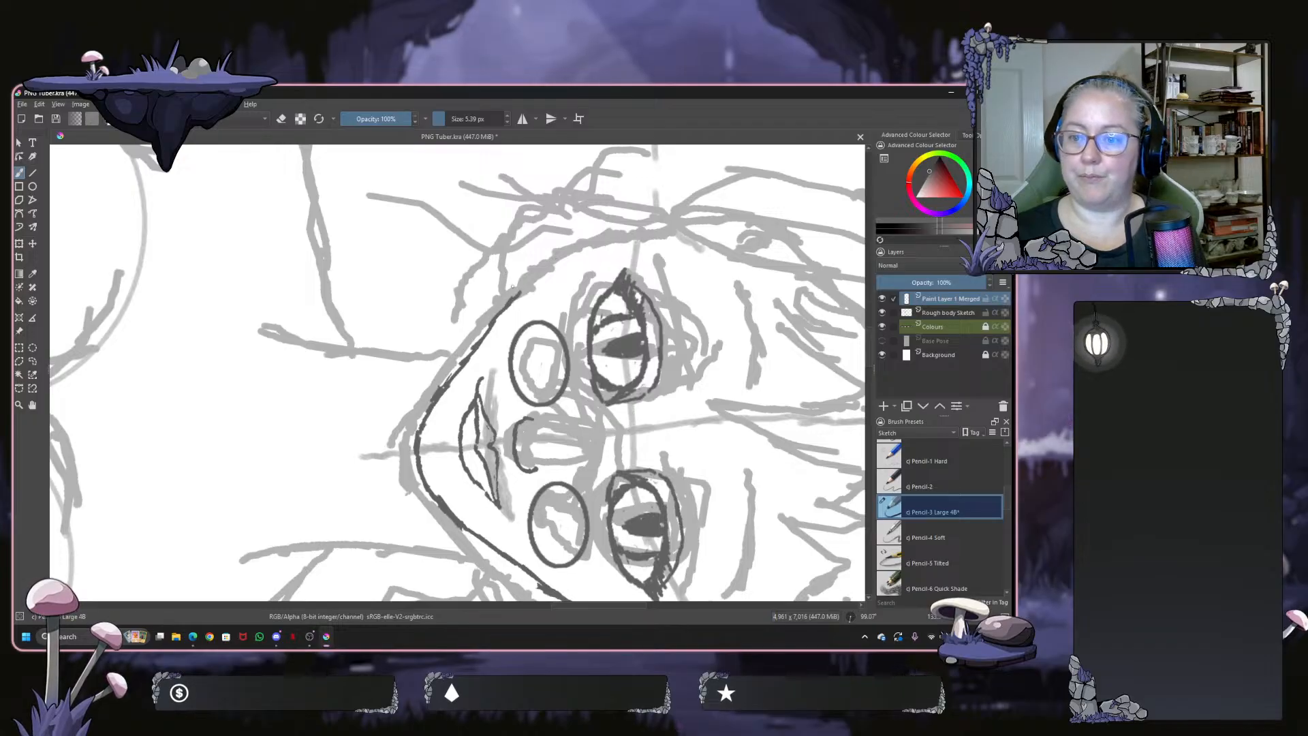
{"action": "left_click_drag", "start_coordinate": [544, 259], "coordinate": [528, 274]}
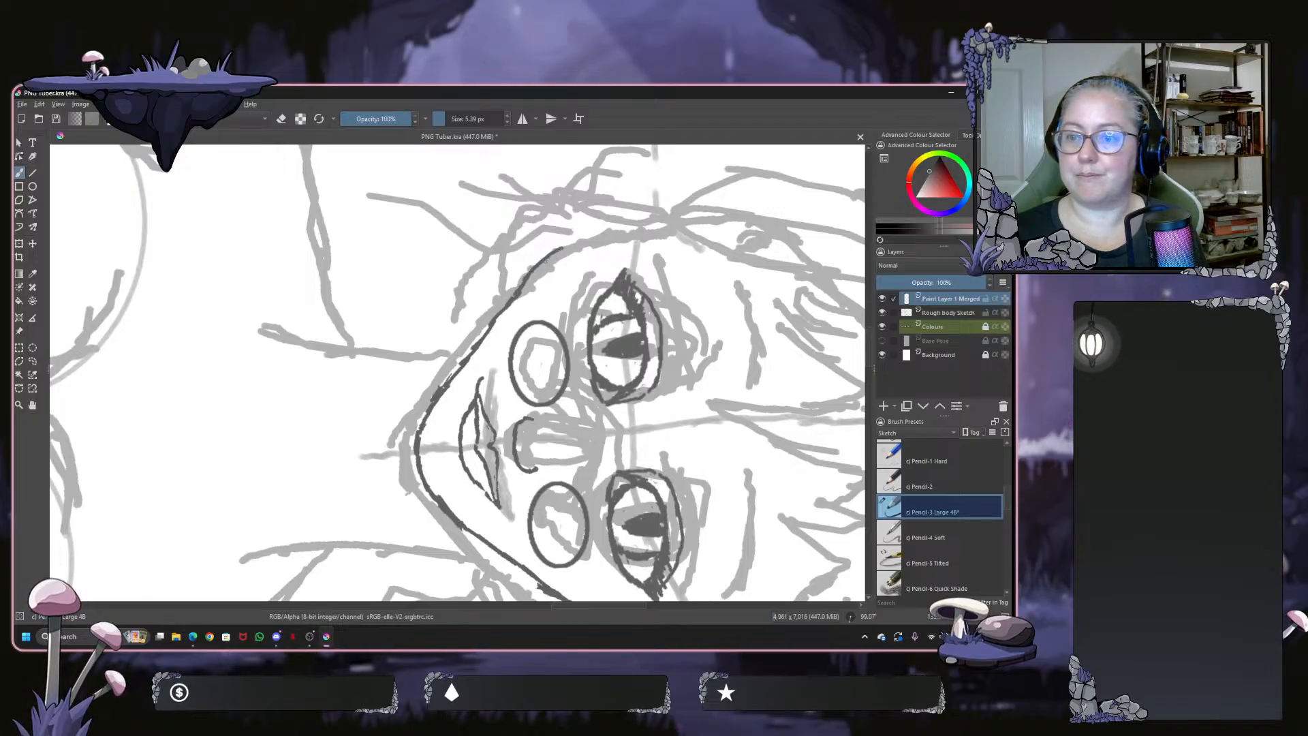
{"action": "mouse_move", "coordinate": [590, 240]}
{"action": "left_mouse_down"}
{"action": "mouse_move", "coordinate": [543, 261]}
{"action": "mouse_move", "coordinate": [635, 241]}
{"action": "left_mouse_up"}
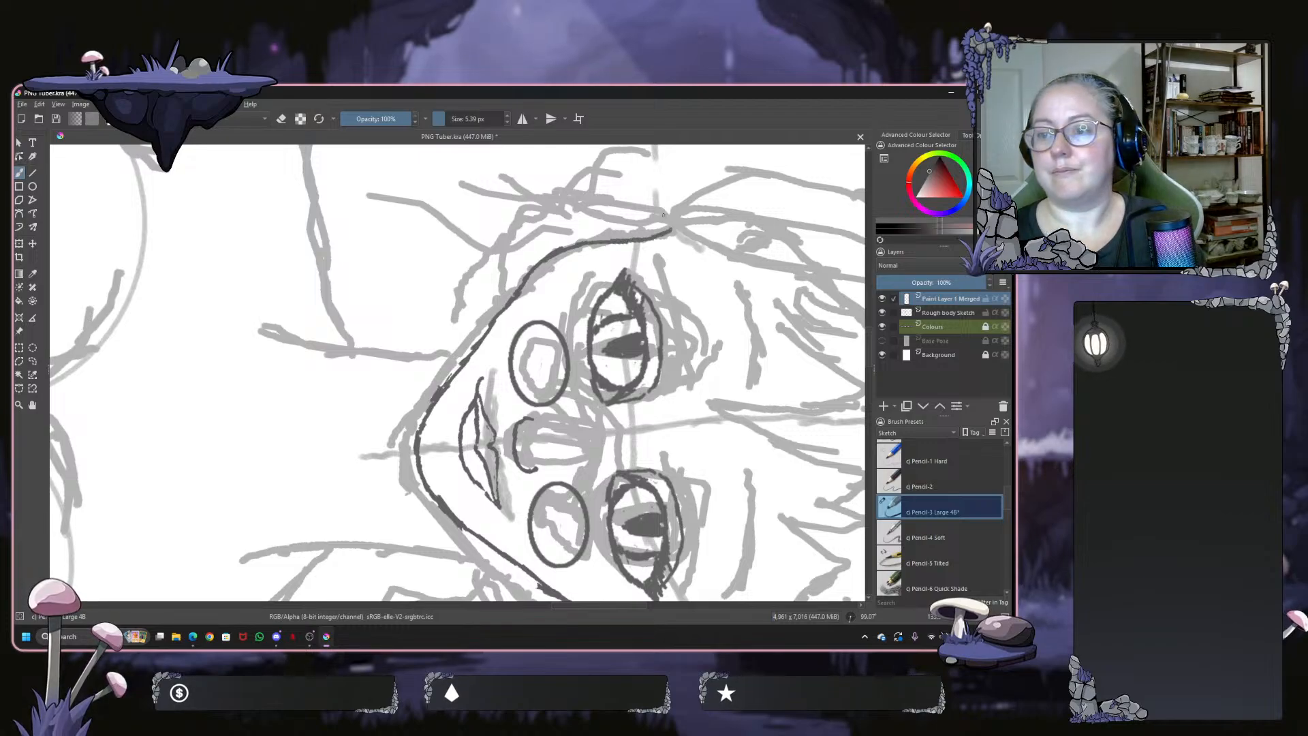
{"action": "left_click_drag", "start_coordinate": [663, 214], "coordinate": [450, 280]}
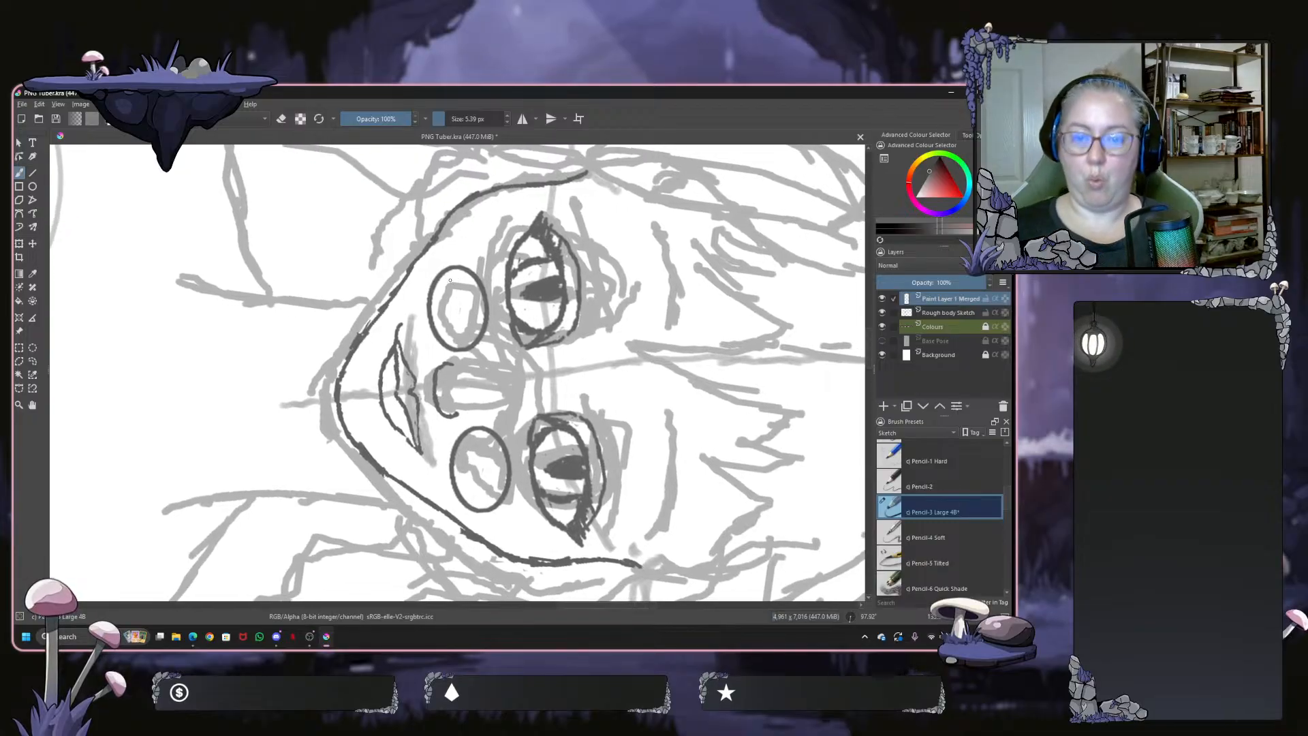
Erase most of the newly drawn jaw and cheek outline with the brush in eraser mode at 10.39 px
{"action": "key", "text": "e"}
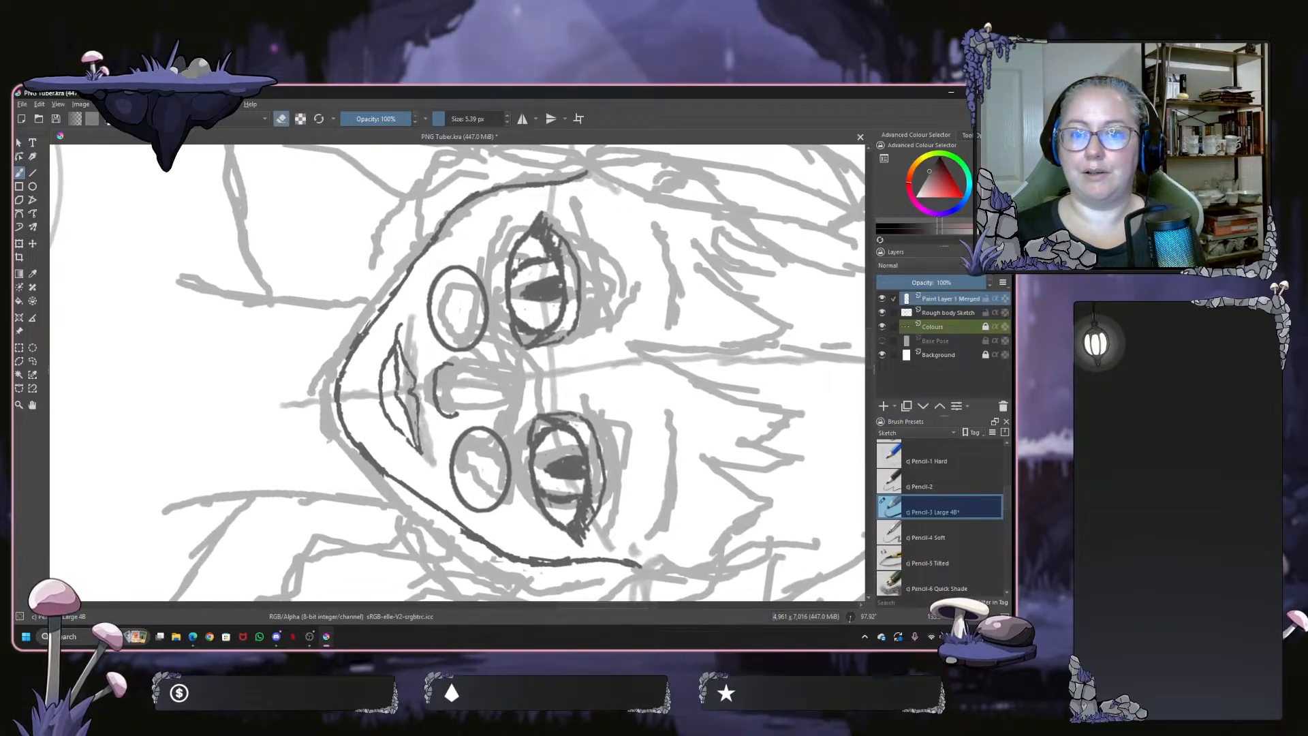
{"action": "left_click", "coordinate": [507, 116]}
{"action": "left_click", "coordinate": [507, 116]}
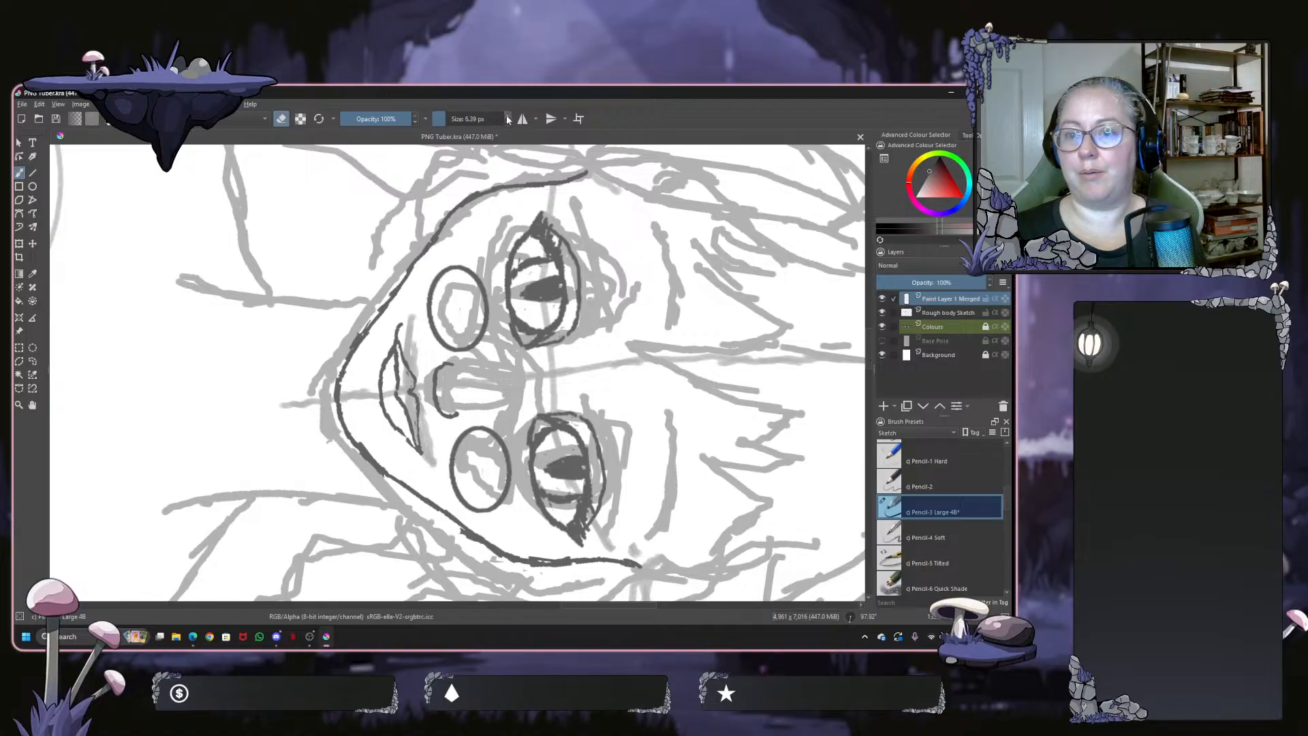
{"action": "left_click", "coordinate": [507, 116]}
{"action": "left_click", "coordinate": [507, 115]}
{"action": "left_click", "coordinate": [507, 116]}
{"action": "left_click_drag", "start_coordinate": [438, 212], "coordinate": [515, 183]}
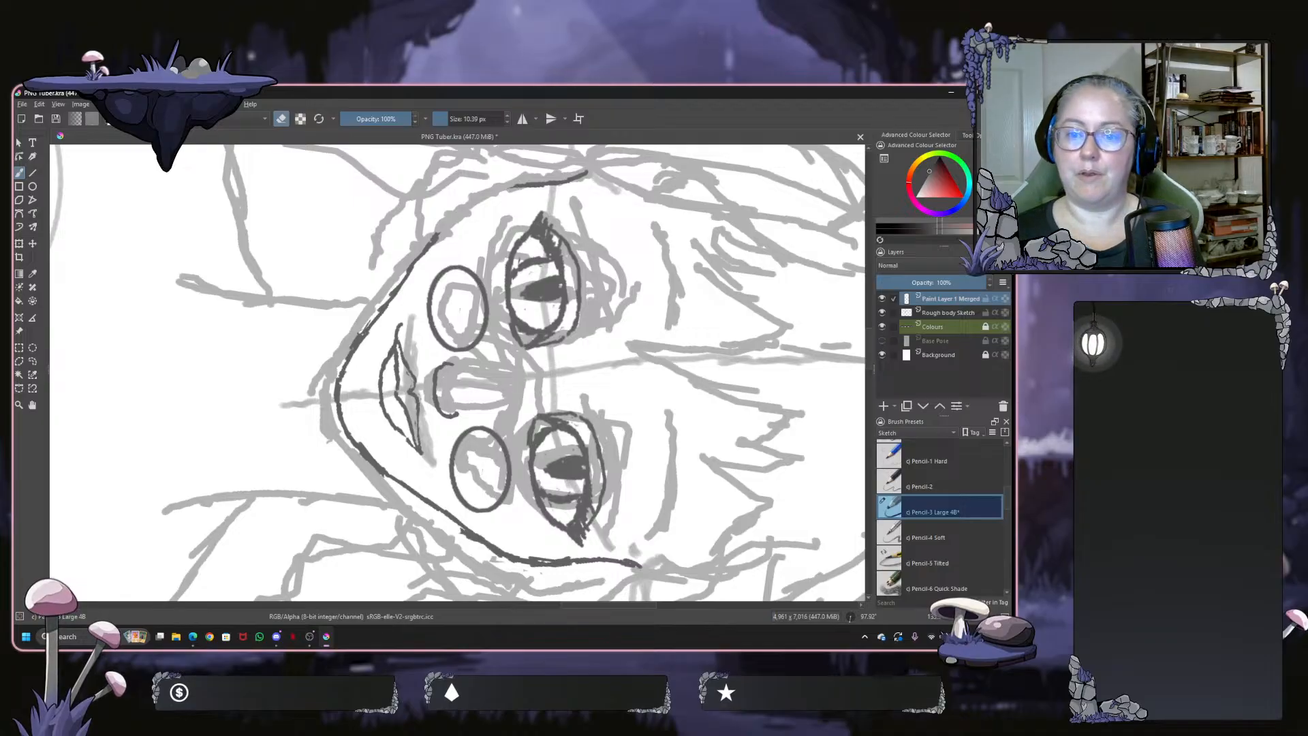
{"action": "mouse_move", "coordinate": [373, 320]}
{"action": "left_mouse_down"}
{"action": "mouse_move", "coordinate": [347, 354]}
{"action": "mouse_move", "coordinate": [438, 230]}
{"action": "left_mouse_up"}
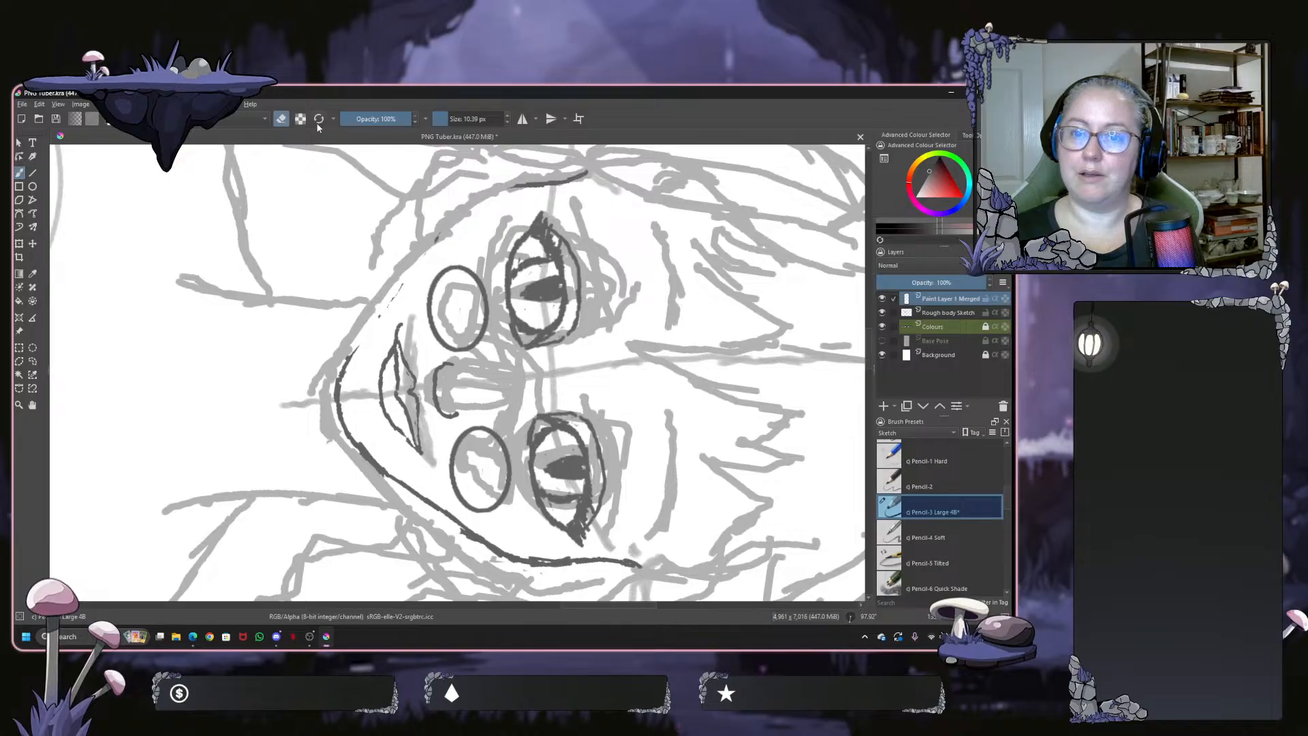
Return to painting at 5.39 px and redraw the erased face outline as a smooth curve from the jaw up to the temple
{"action": "left_click", "coordinate": [281, 121]}
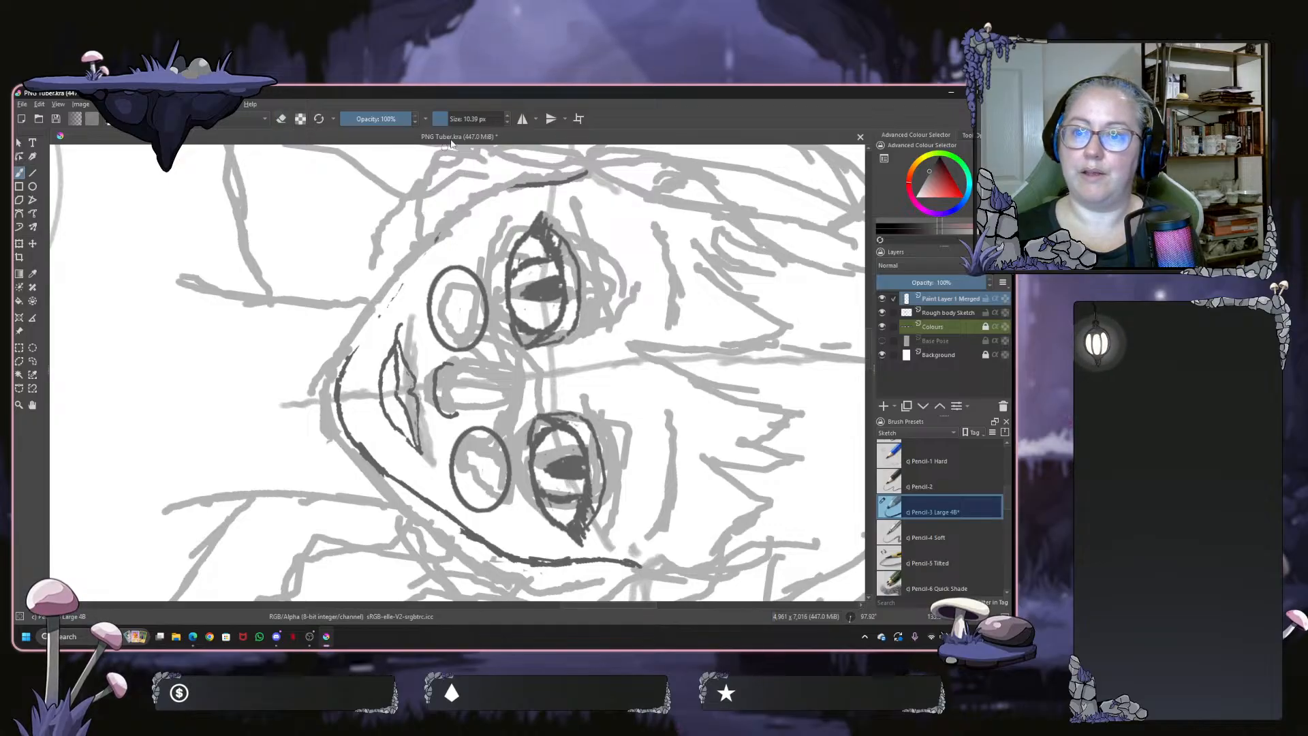
{"action": "left_click", "coordinate": [507, 124]}
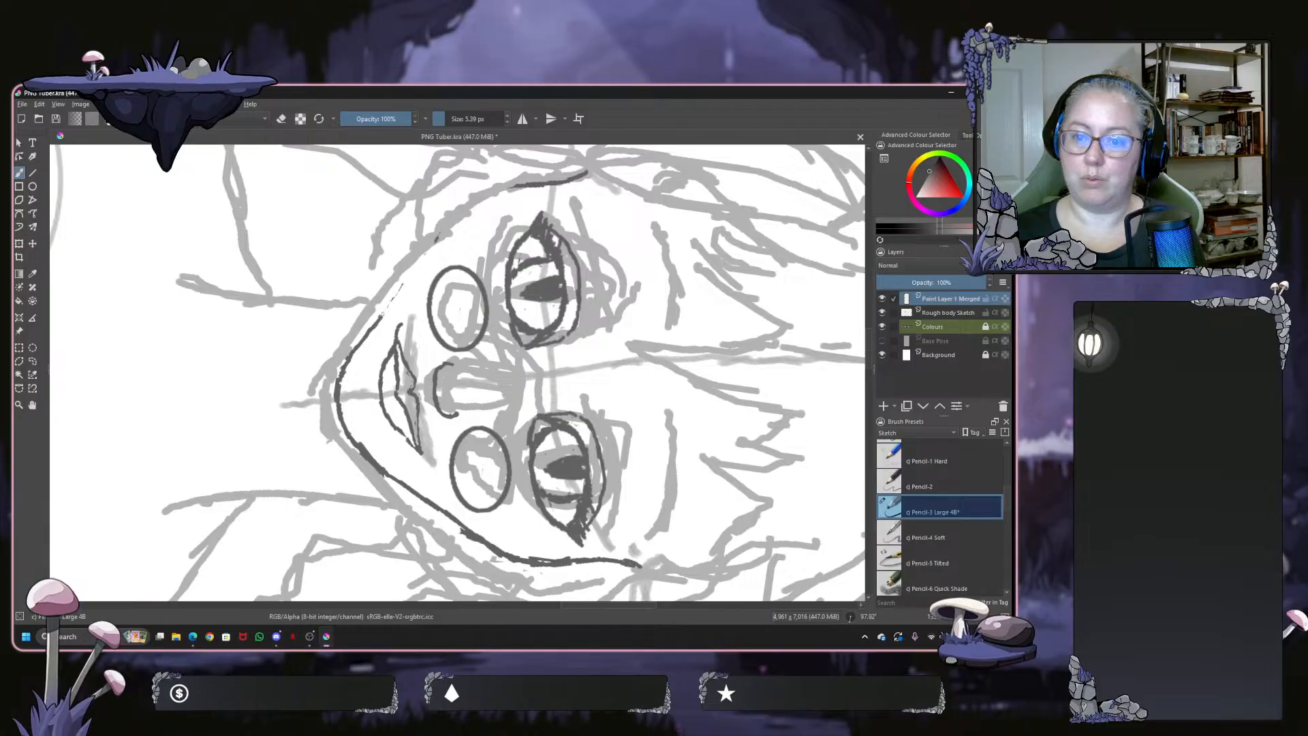
{"action": "mouse_move", "coordinate": [377, 319]}
{"action": "left_mouse_down"}
{"action": "mouse_move", "coordinate": [451, 230]}
{"action": "mouse_move", "coordinate": [542, 188]}
{"action": "left_mouse_up"}
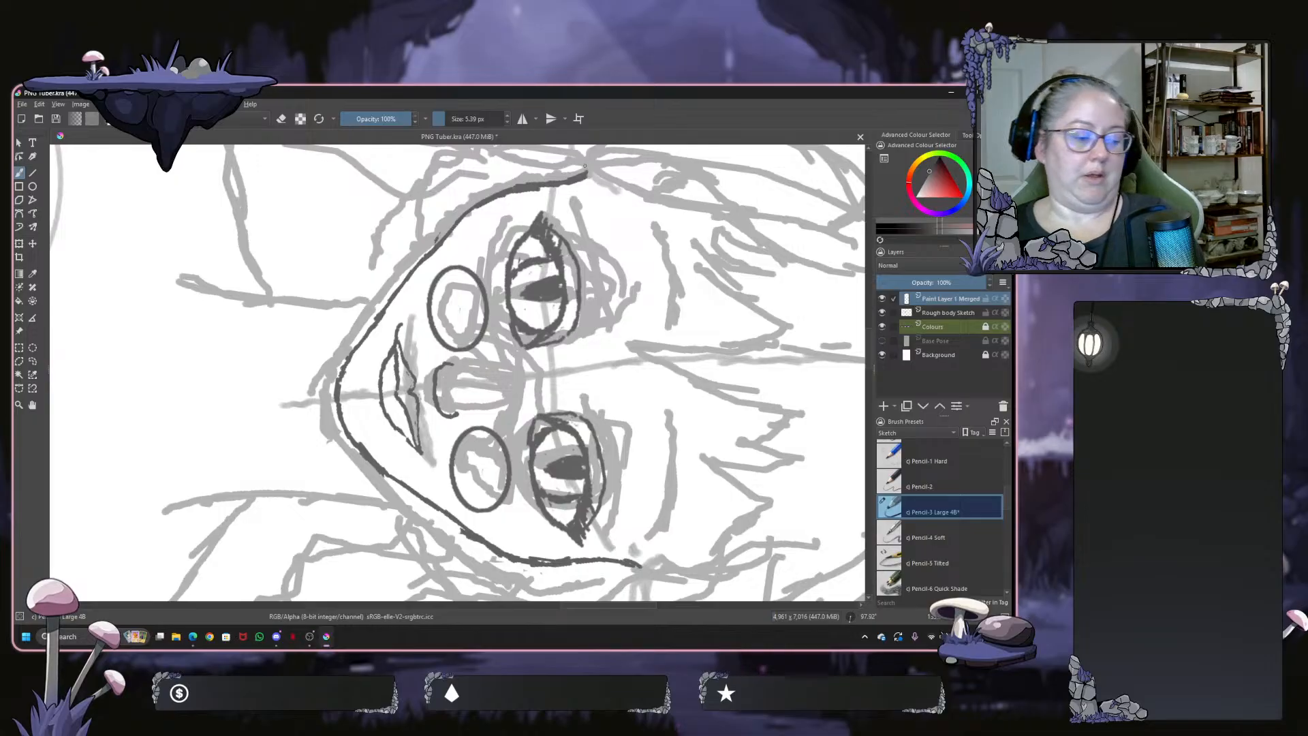
Compare the refined face lines with and without the Rough body Sketch layer on the upright figure, leaving that layer visible
{"action": "left_click_drag", "start_coordinate": [584, 167], "coordinate": [330, 260]}
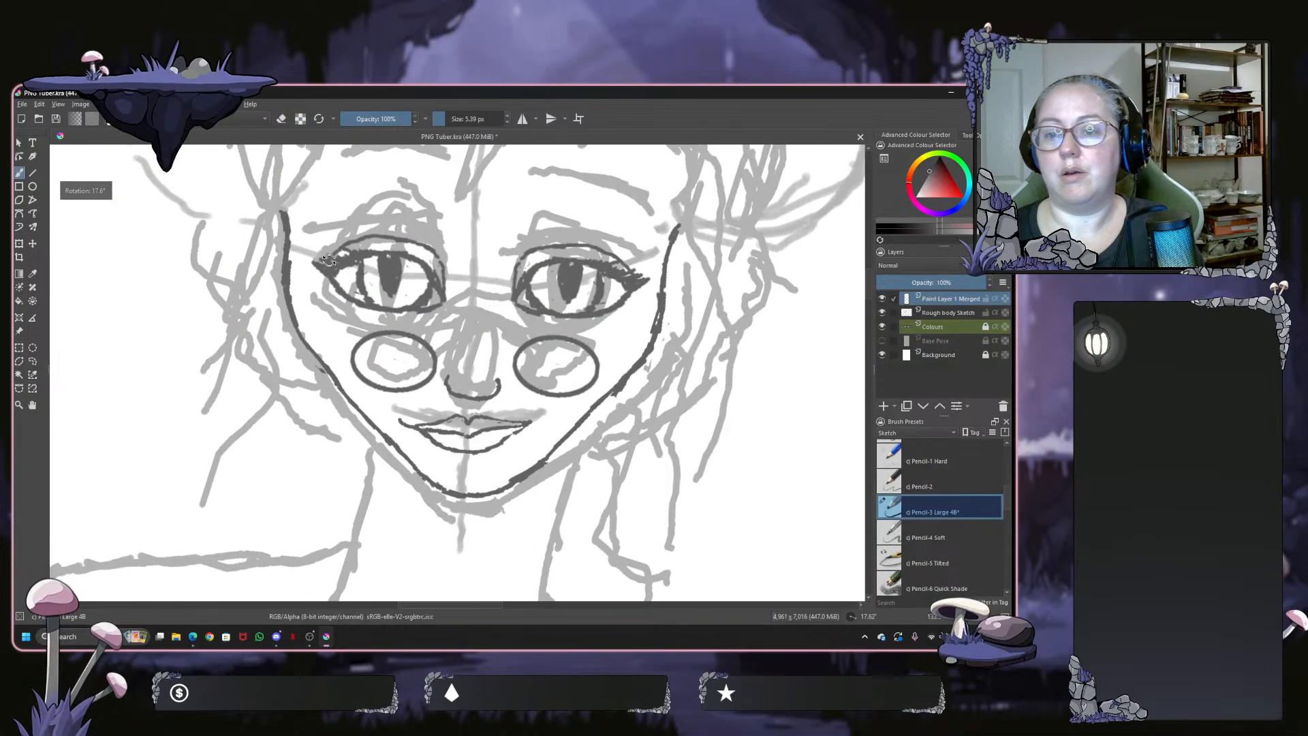
{"action": "scroll", "coordinate": [372, 247], "scroll_direction": "down", "scroll_amount": 1}
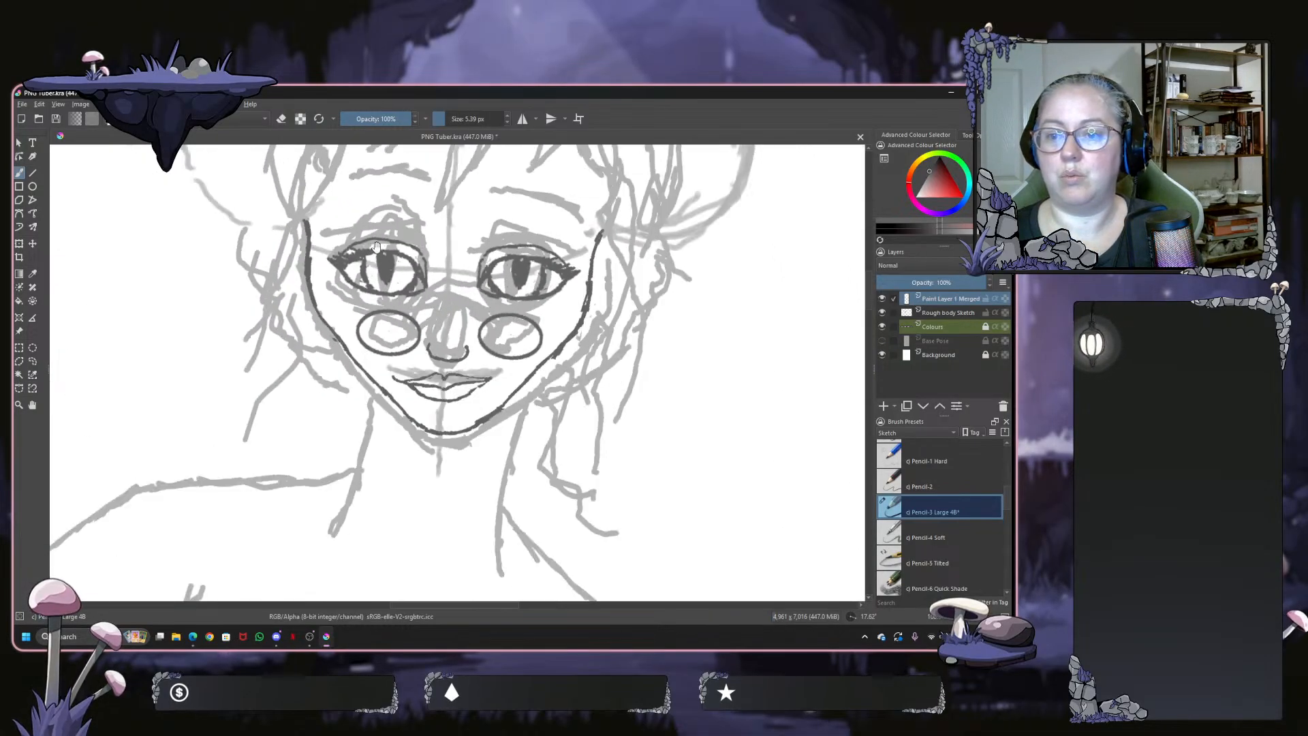
{"action": "scroll", "coordinate": [432, 241], "scroll_direction": "down", "scroll_amount": 5}
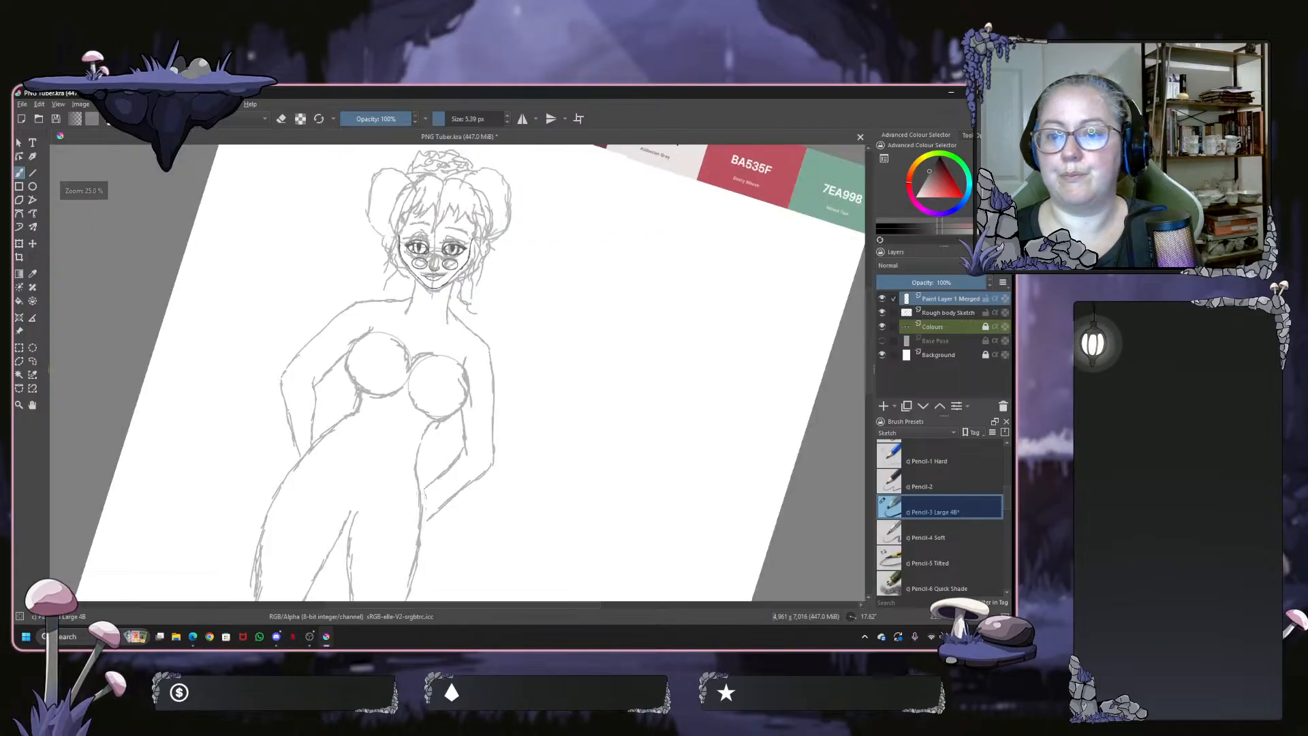
{"action": "left_click_drag", "start_coordinate": [556, 226], "coordinate": [543, 225]}
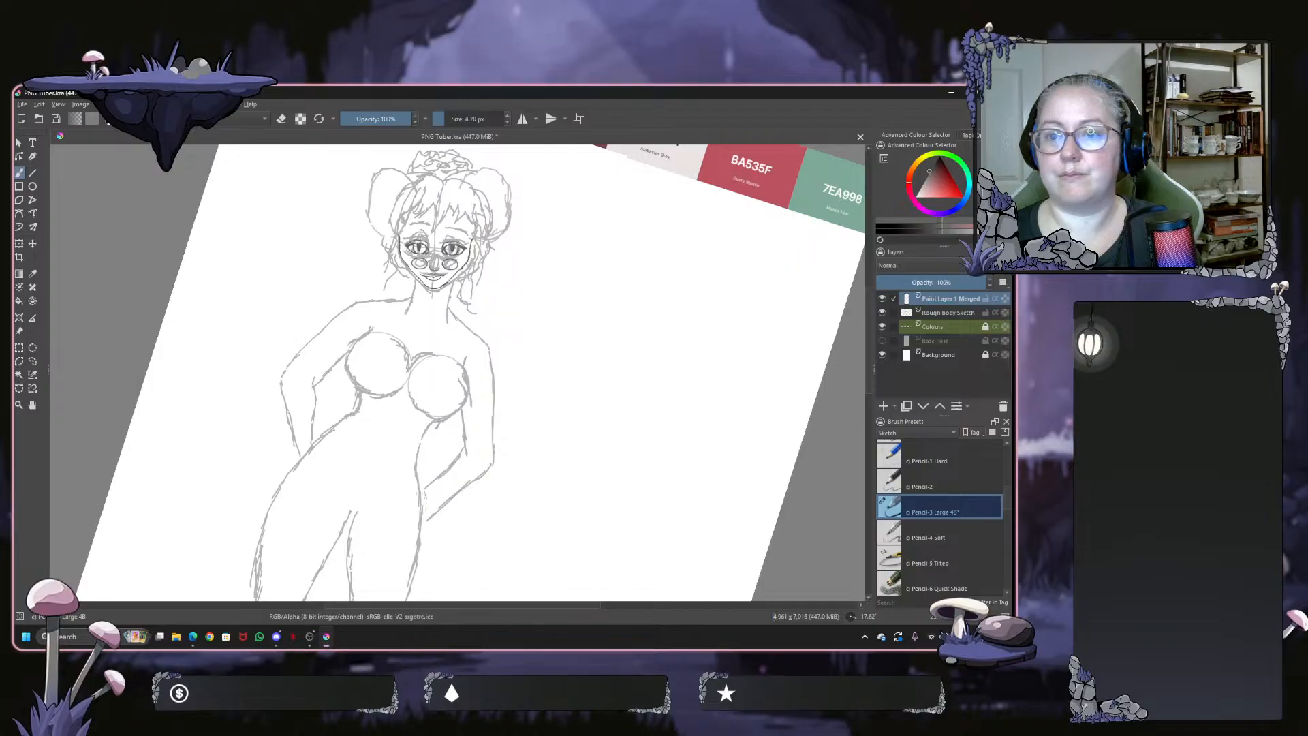
{"action": "left_click_drag", "start_coordinate": [555, 227], "coordinate": [488, 213]}
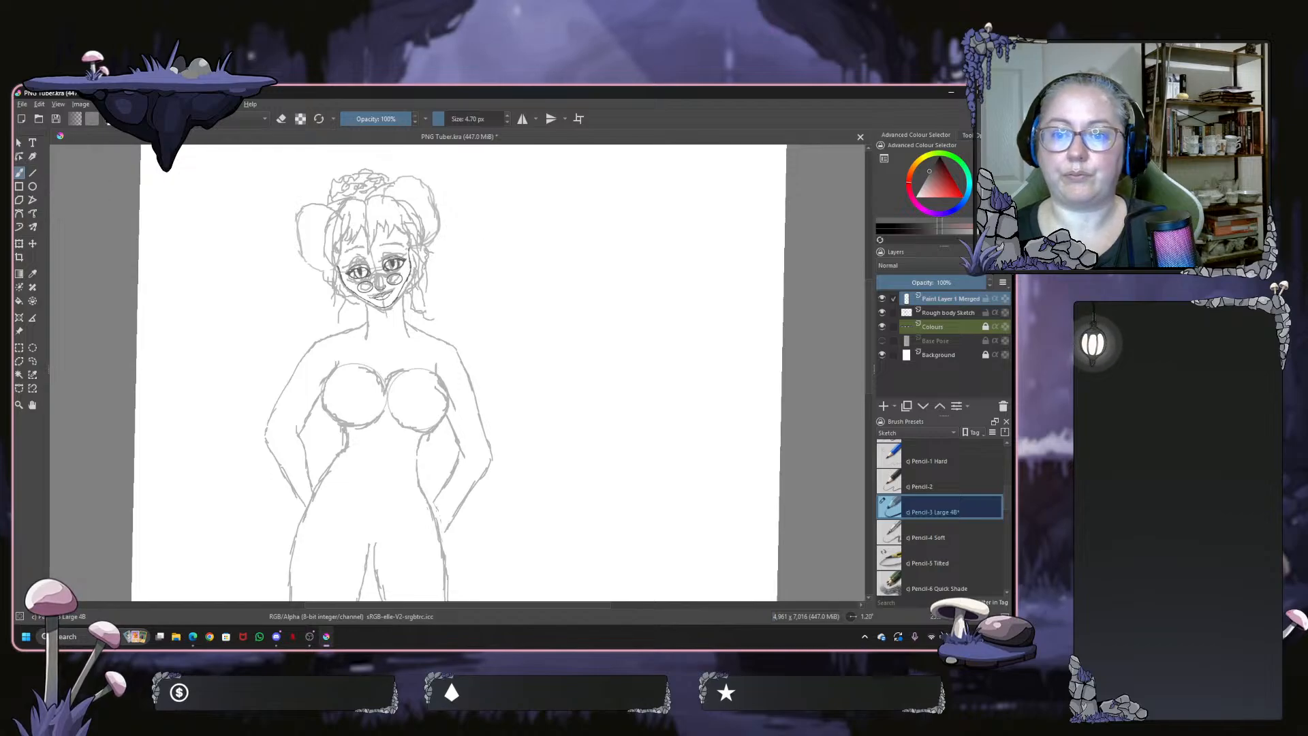
{"action": "left_click", "coordinate": [882, 312]}
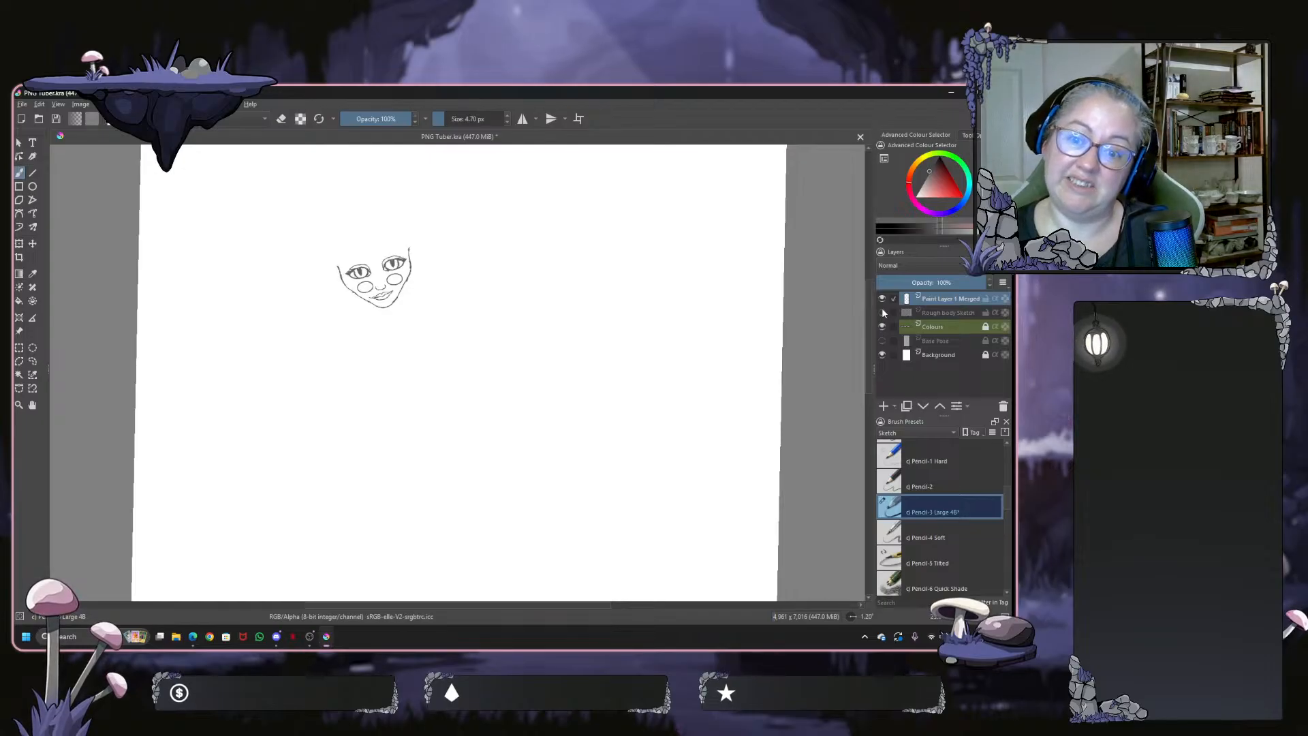
{"action": "left_click", "coordinate": [883, 312]}
{"action": "left_click", "coordinate": [882, 312]}
{"action": "left_click", "coordinate": [882, 312]}
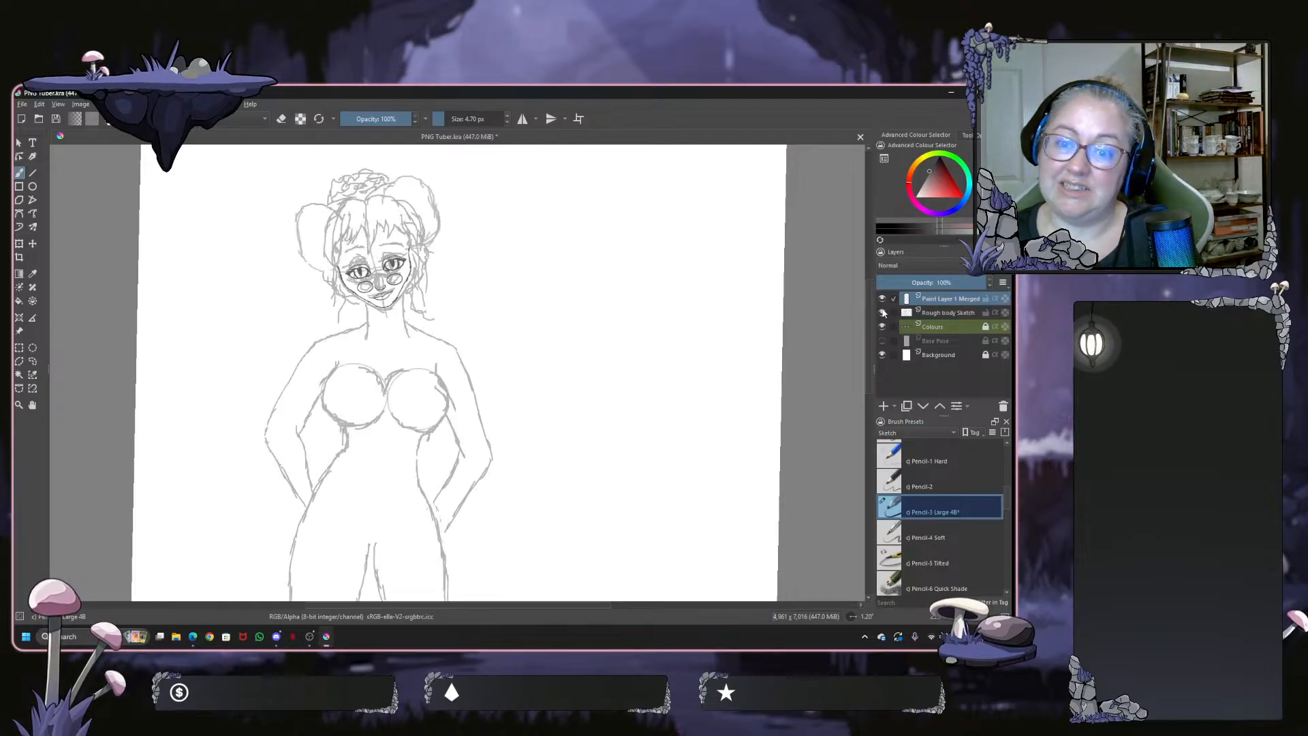
{"action": "left_click", "coordinate": [883, 313]}
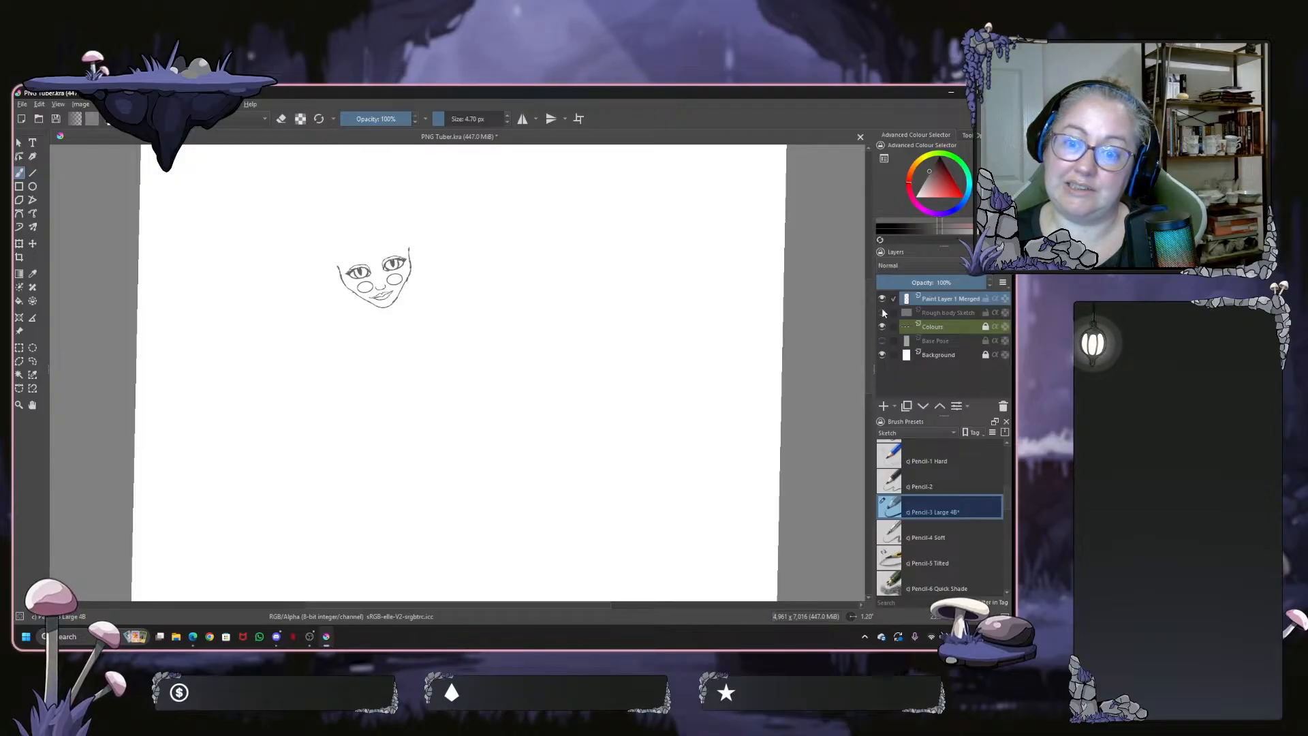
{"action": "left_click", "coordinate": [882, 312]}
{"action": "left_click", "coordinate": [883, 313]}
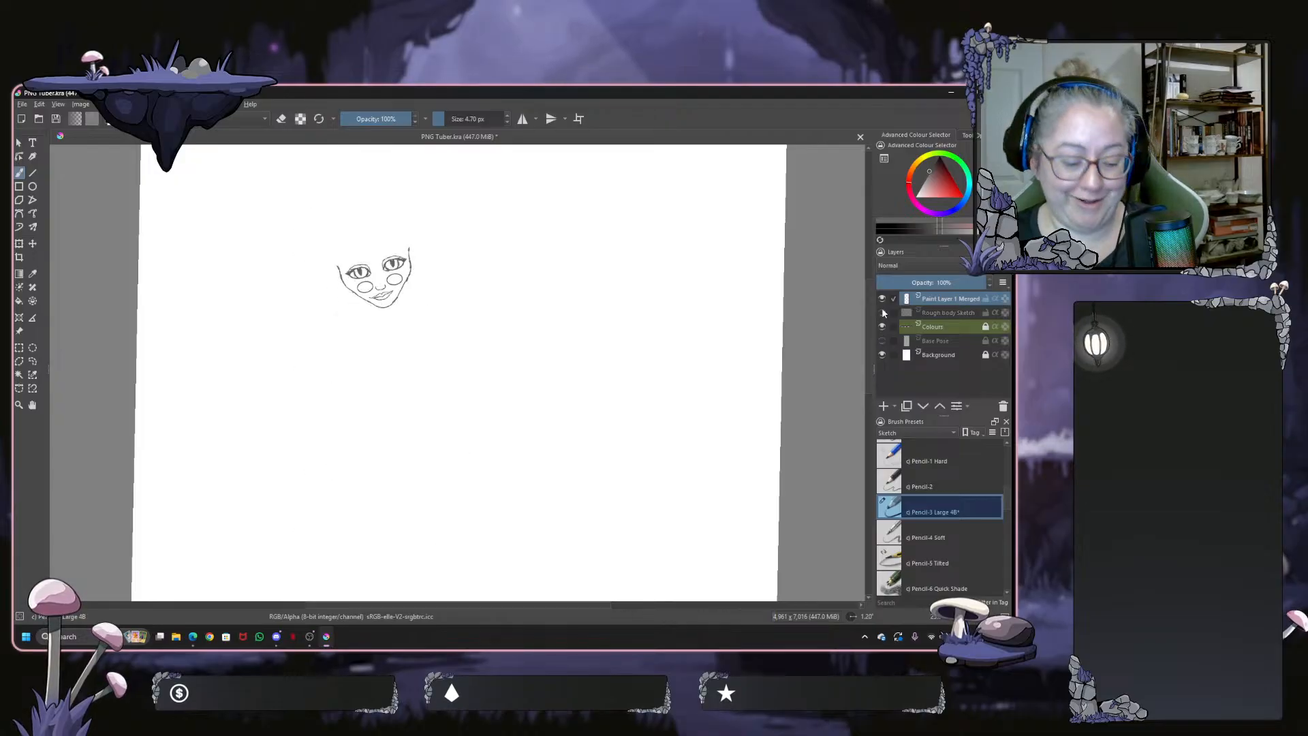
{"action": "left_click", "coordinate": [883, 312]}
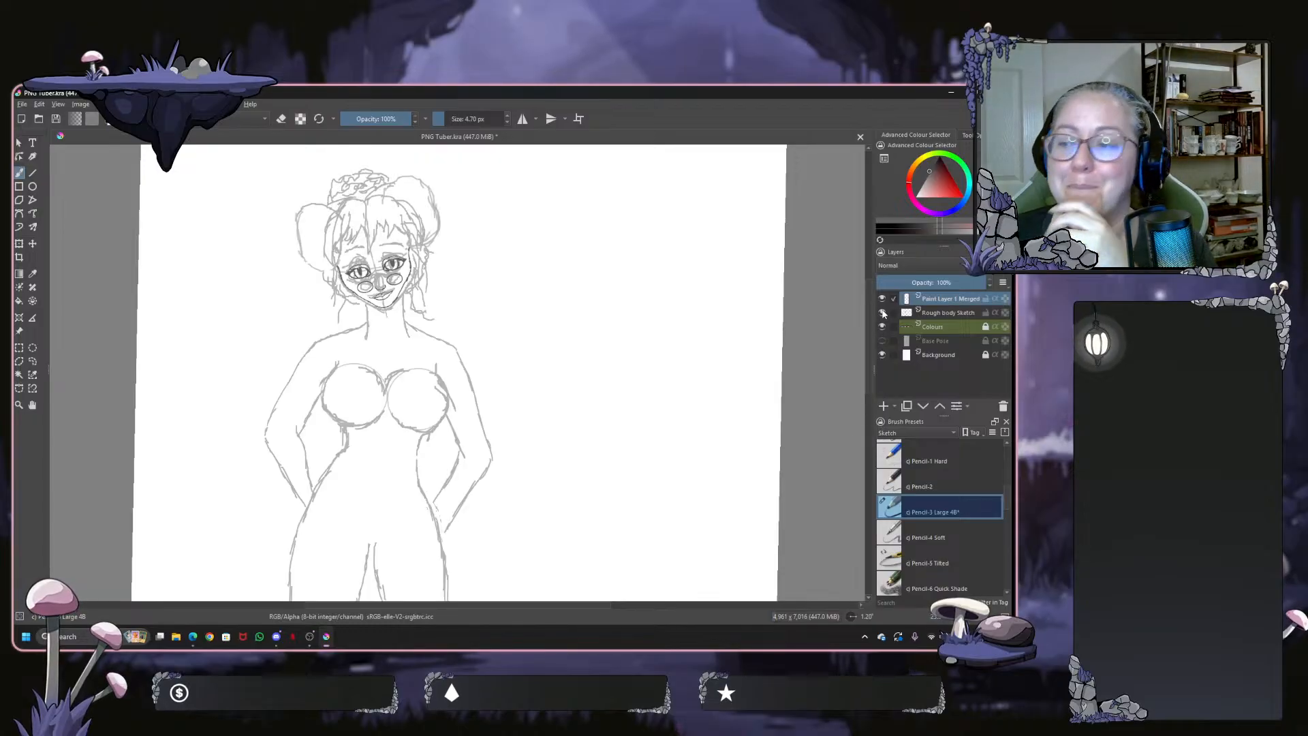
{"action": "left_click", "coordinate": [883, 312]}
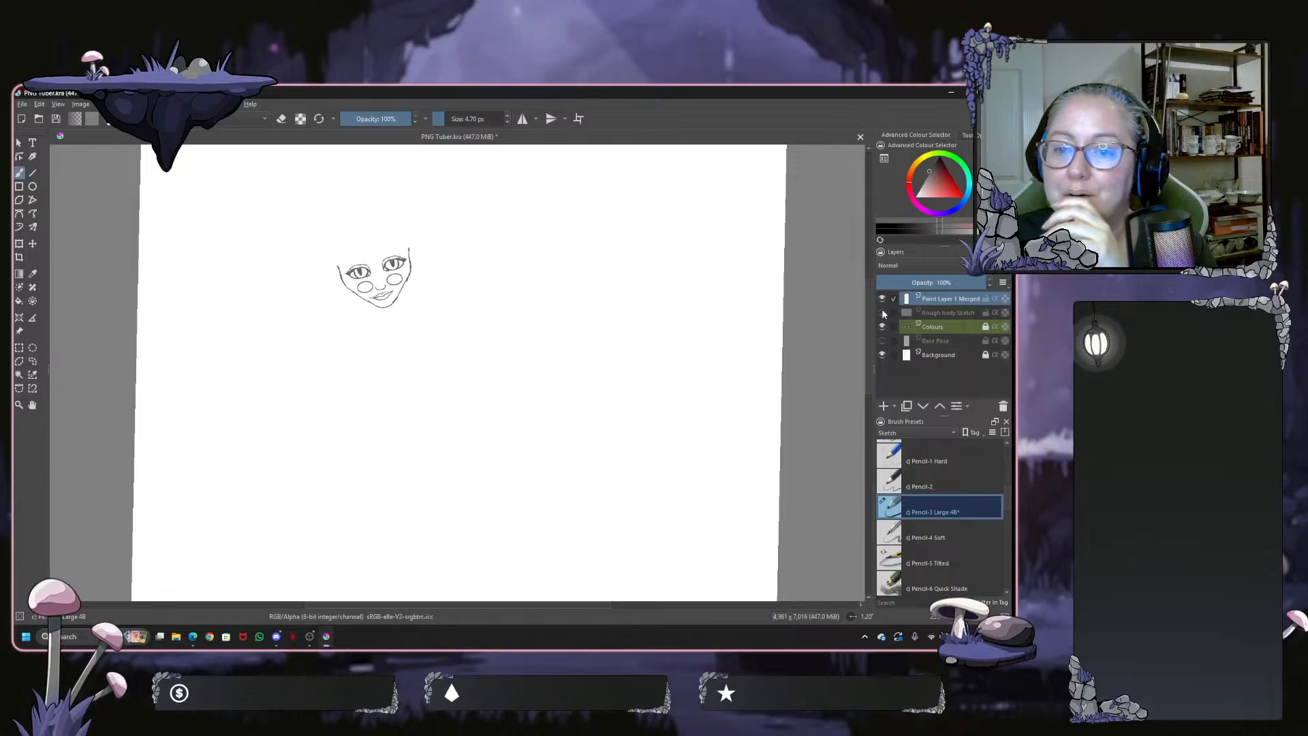
{"action": "left_click", "coordinate": [883, 312]}
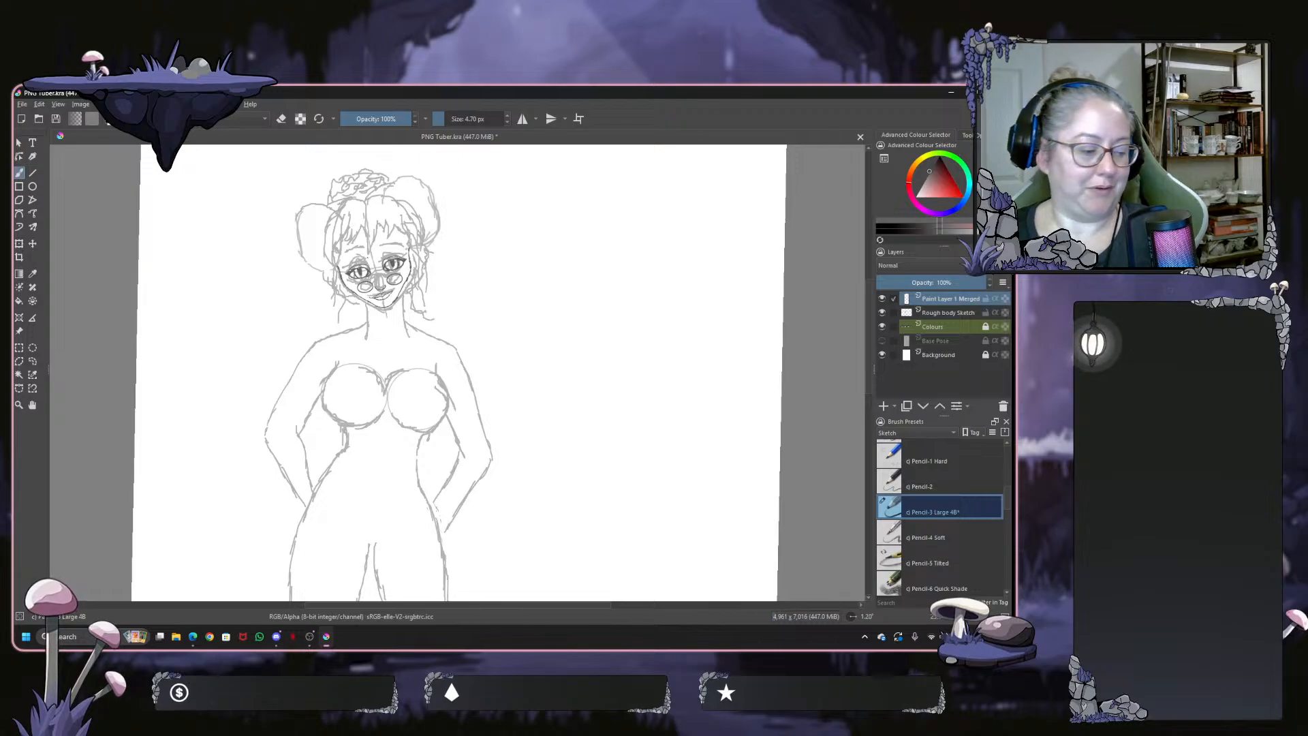
Outline the eyebrow above the right-hand eye with a 4.70 px pencil, placing it just below the rough sketch's brow line
{"action": "scroll", "coordinate": [399, 237], "scroll_direction": "up", "scroll_amount": 4}
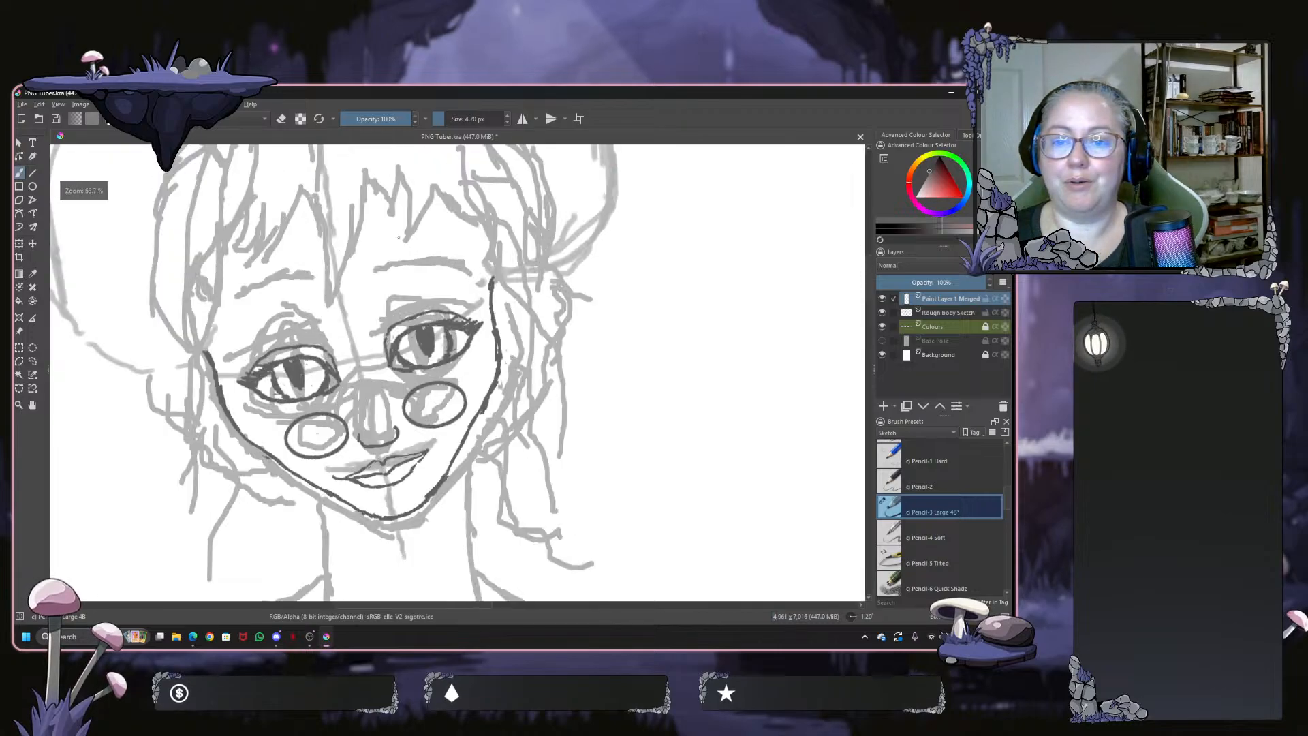
{"action": "scroll", "coordinate": [399, 237], "scroll_direction": "down", "scroll_amount": 1}
{"action": "left_click_drag", "start_coordinate": [379, 239], "coordinate": [452, 299]}
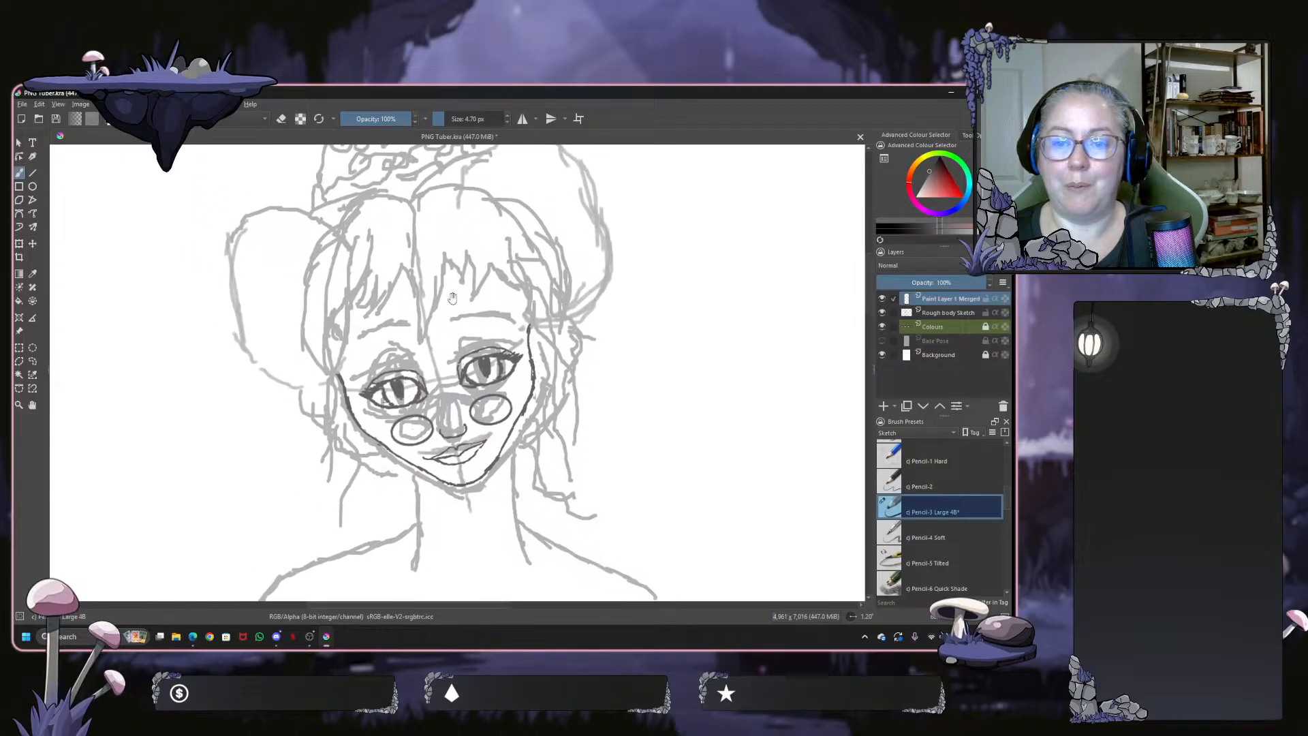
{"action": "scroll", "coordinate": [452, 299], "scroll_direction": "up", "scroll_amount": 1}
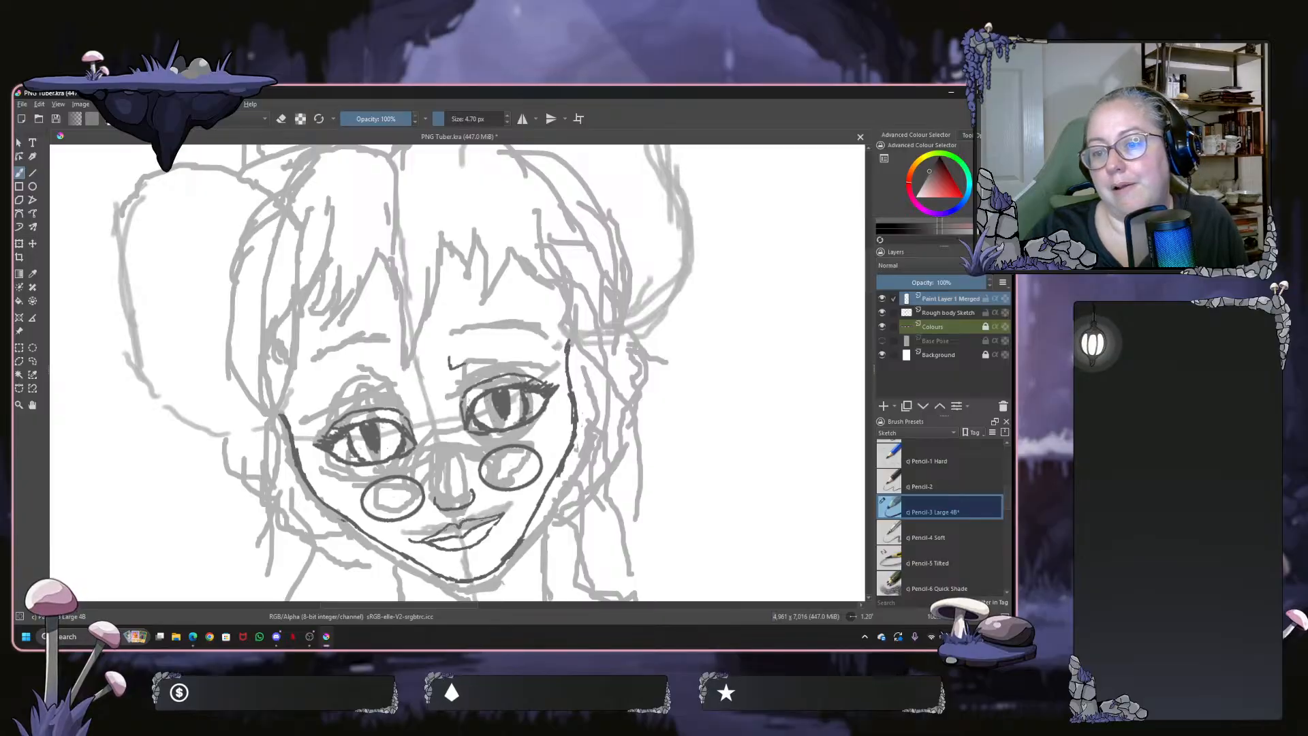
{"action": "left_click_drag", "start_coordinate": [462, 364], "coordinate": [531, 355]}
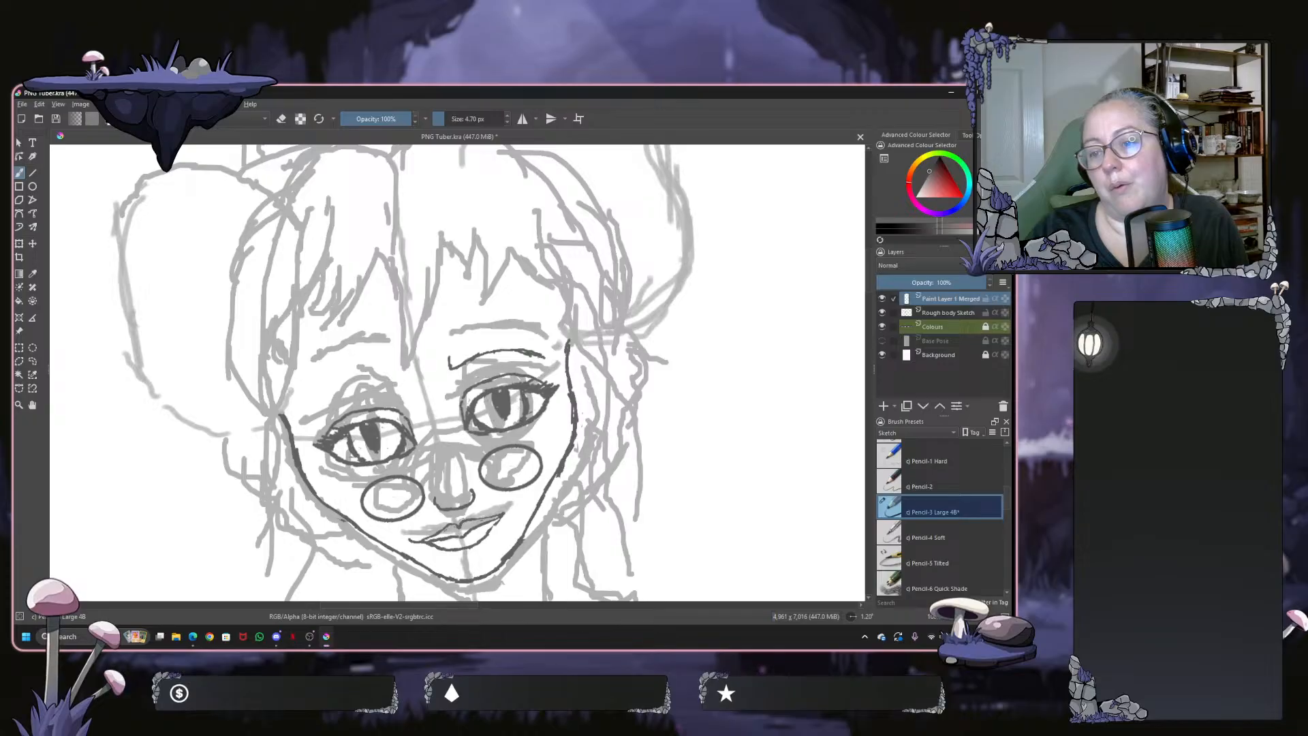
{"action": "mouse_move", "coordinate": [458, 352]}
{"action": "left_mouse_down"}
{"action": "mouse_move", "coordinate": [518, 343]}
{"action": "mouse_move", "coordinate": [543, 356]}
{"action": "left_mouse_up"}
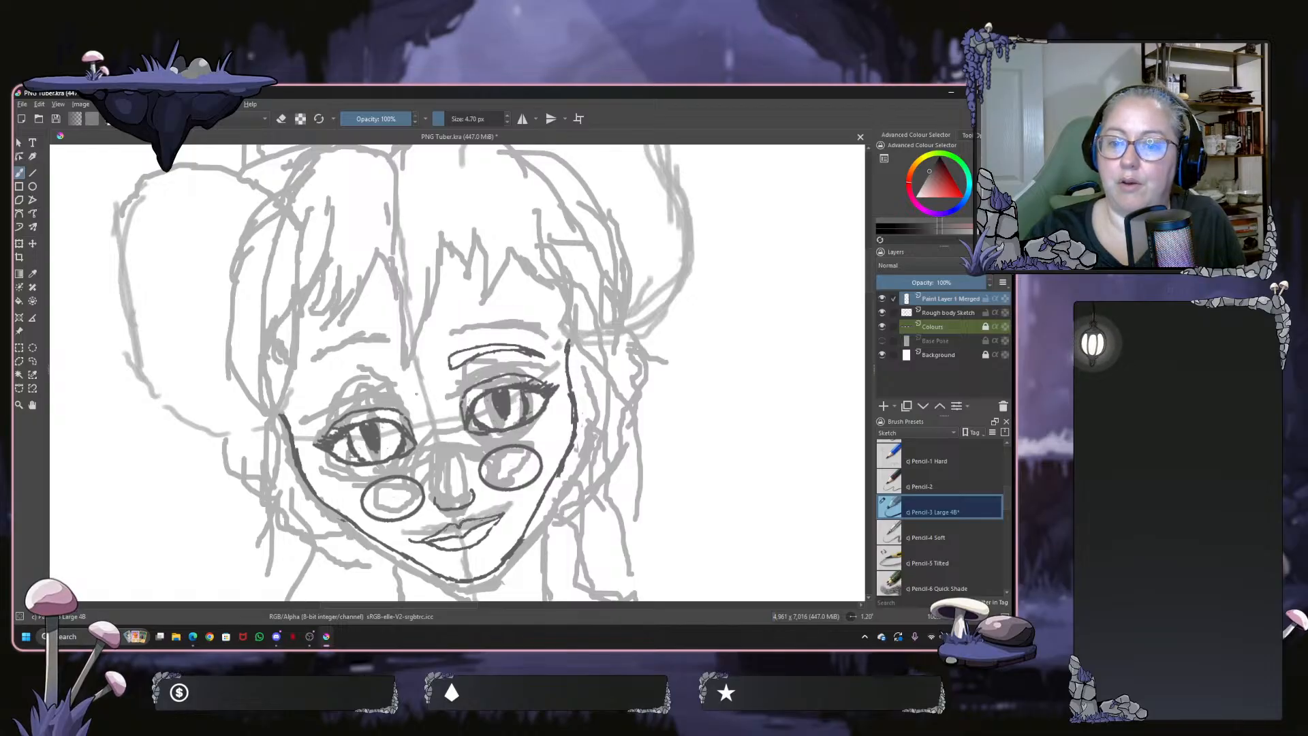
Outline a matching eyebrow above the left-hand eye and shade in both eyebrows
{"action": "left_click_drag", "start_coordinate": [392, 368], "coordinate": [398, 380]}
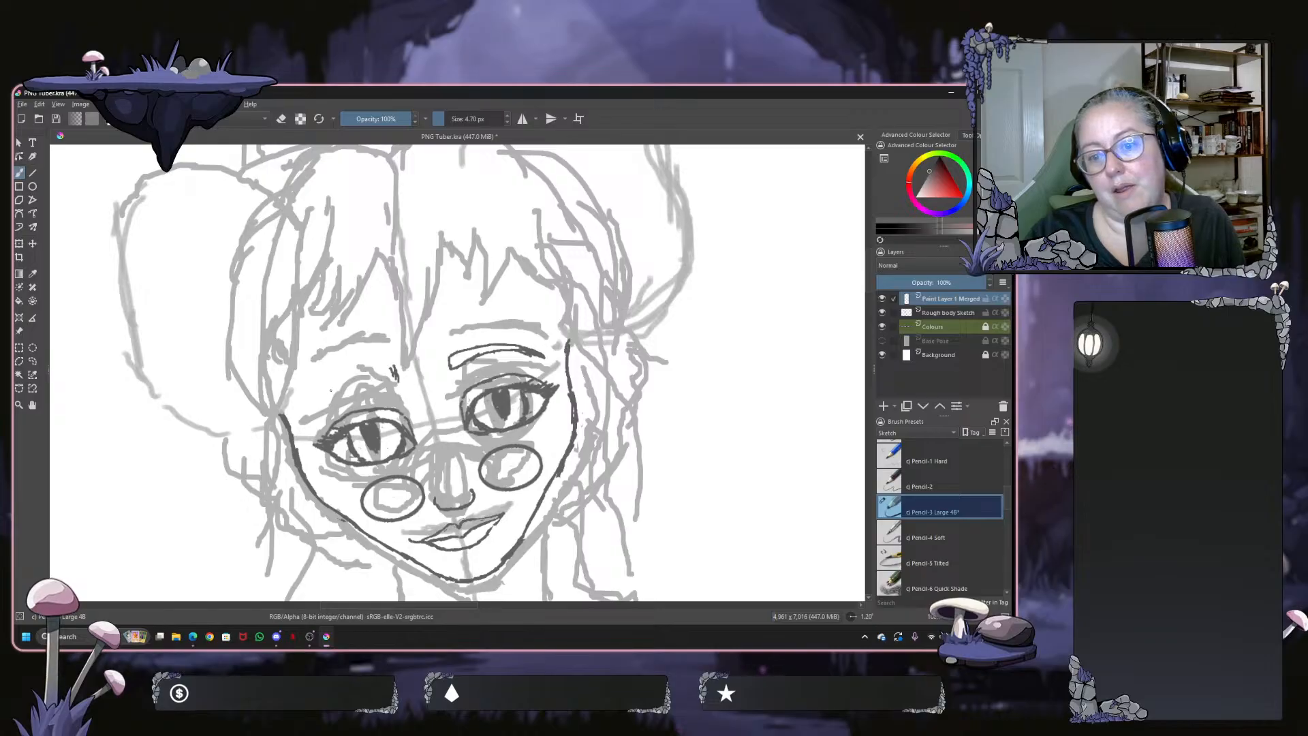
{"action": "left_click_drag", "start_coordinate": [315, 402], "coordinate": [382, 379]}
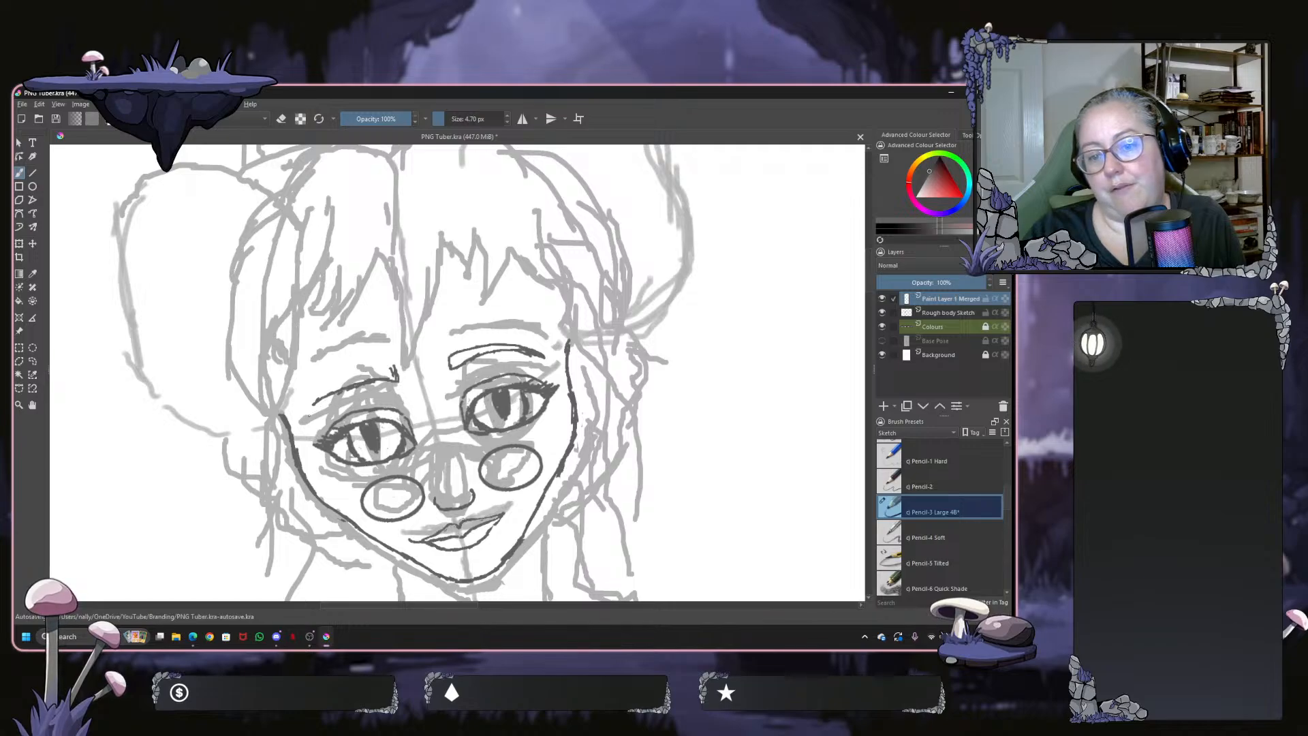
{"action": "mouse_move", "coordinate": [310, 412]}
{"action": "left_mouse_down"}
{"action": "mouse_move", "coordinate": [366, 369]}
{"action": "mouse_move", "coordinate": [394, 365]}
{"action": "mouse_move", "coordinate": [374, 370]}
{"action": "left_mouse_up"}
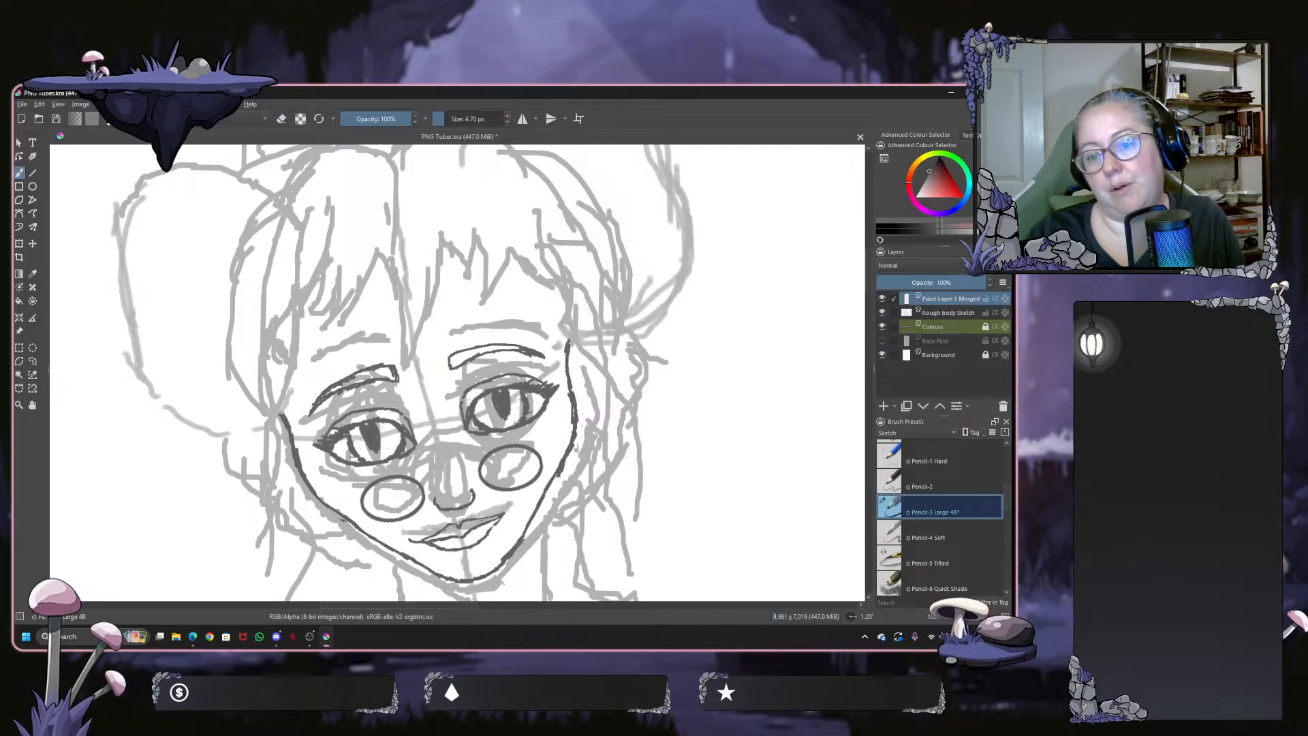
{"action": "left_click_drag", "start_coordinate": [338, 386], "coordinate": [391, 375]}
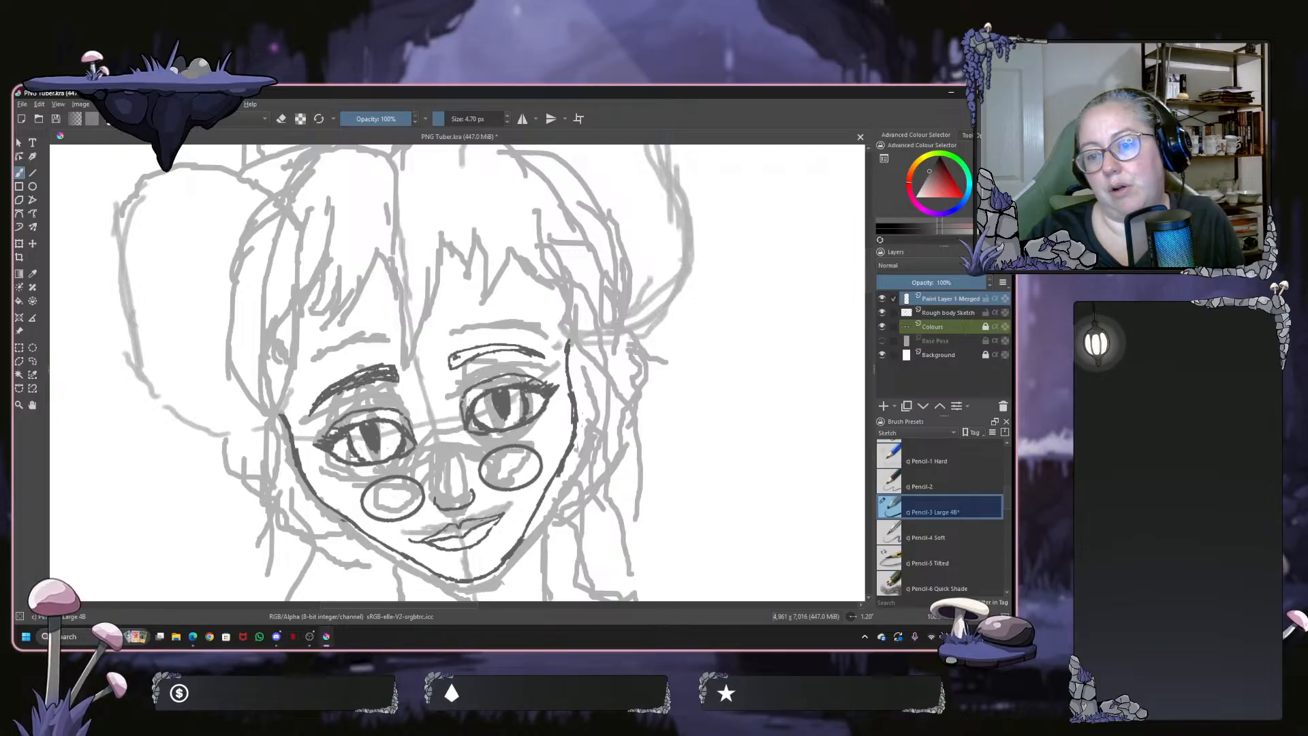
{"action": "left_click_drag", "start_coordinate": [454, 362], "coordinate": [478, 351]}
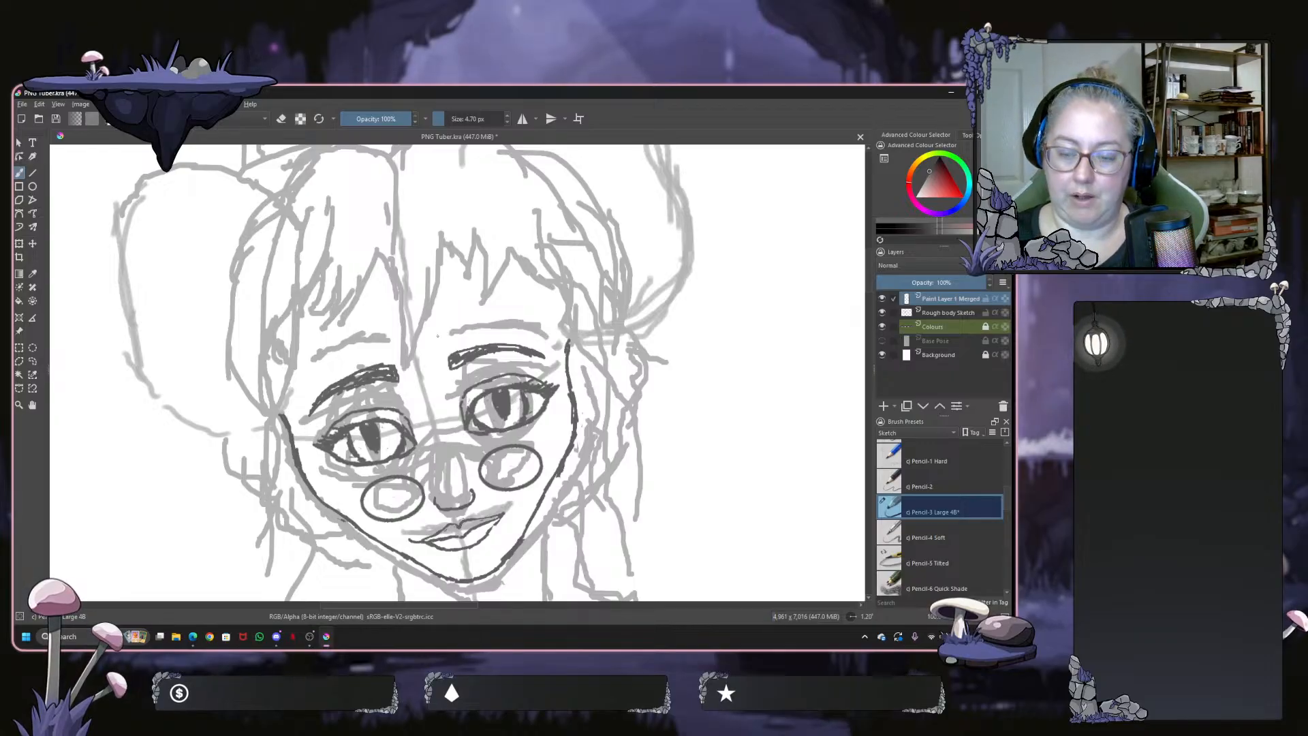
{"action": "mouse_move", "coordinate": [438, 335]}
{"action": "left_mouse_down"}
{"action": "mouse_move", "coordinate": [456, 355]}
{"action": "mouse_move", "coordinate": [448, 318]}
{"action": "left_mouse_up"}
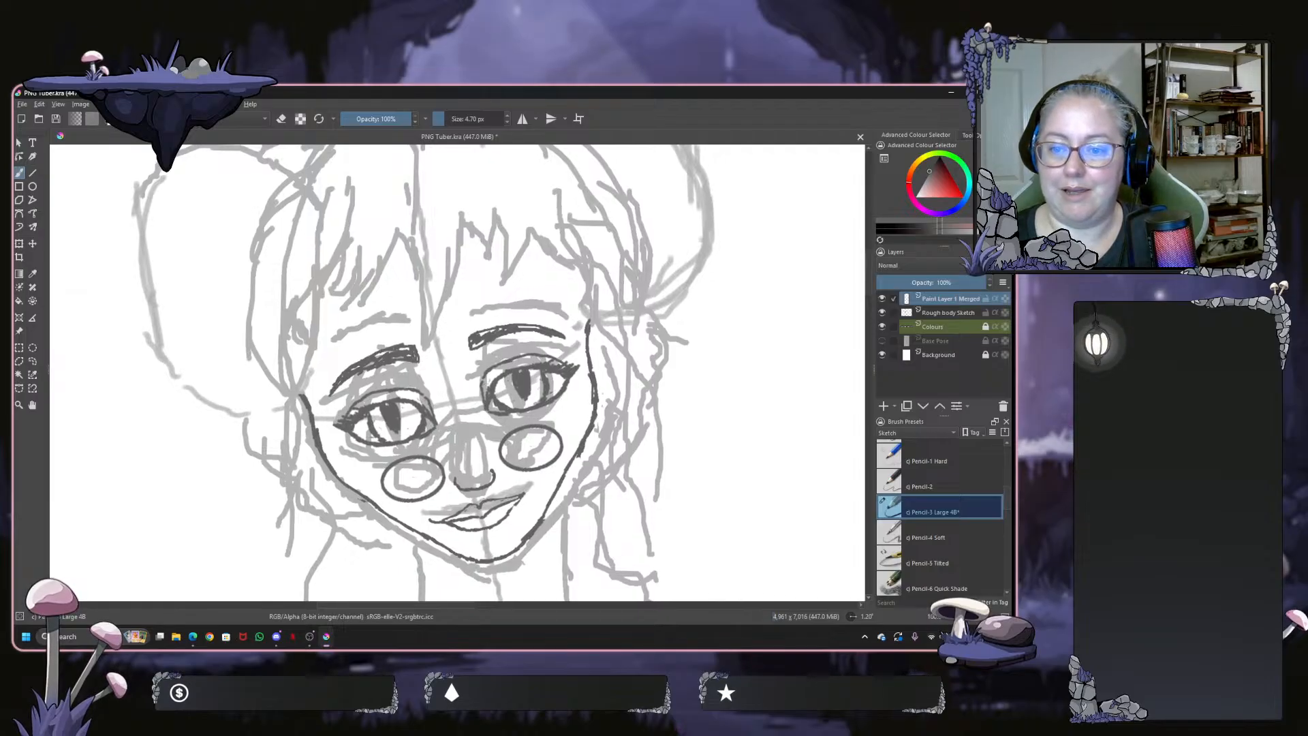
{"action": "key", "text": "bracketright"}
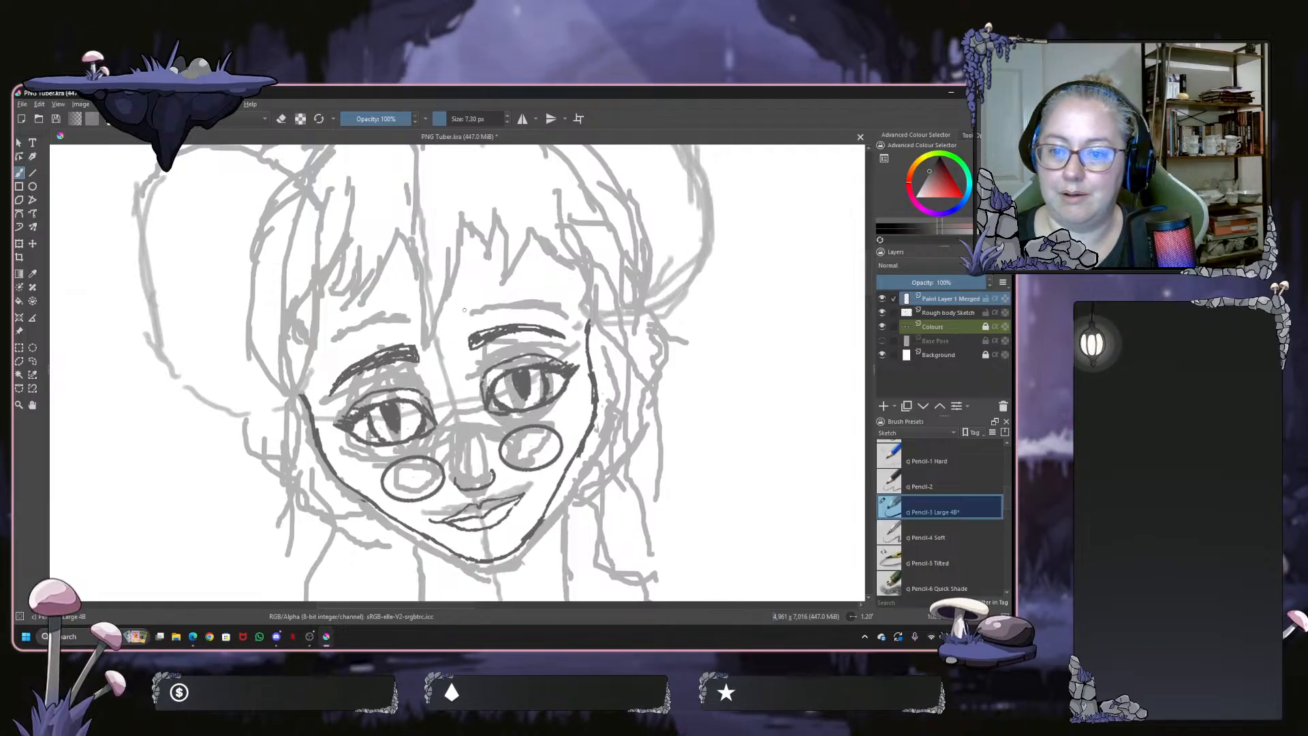
{"action": "key", "text": "bracketleft"}
{"action": "key", "text": "bracketleft"}
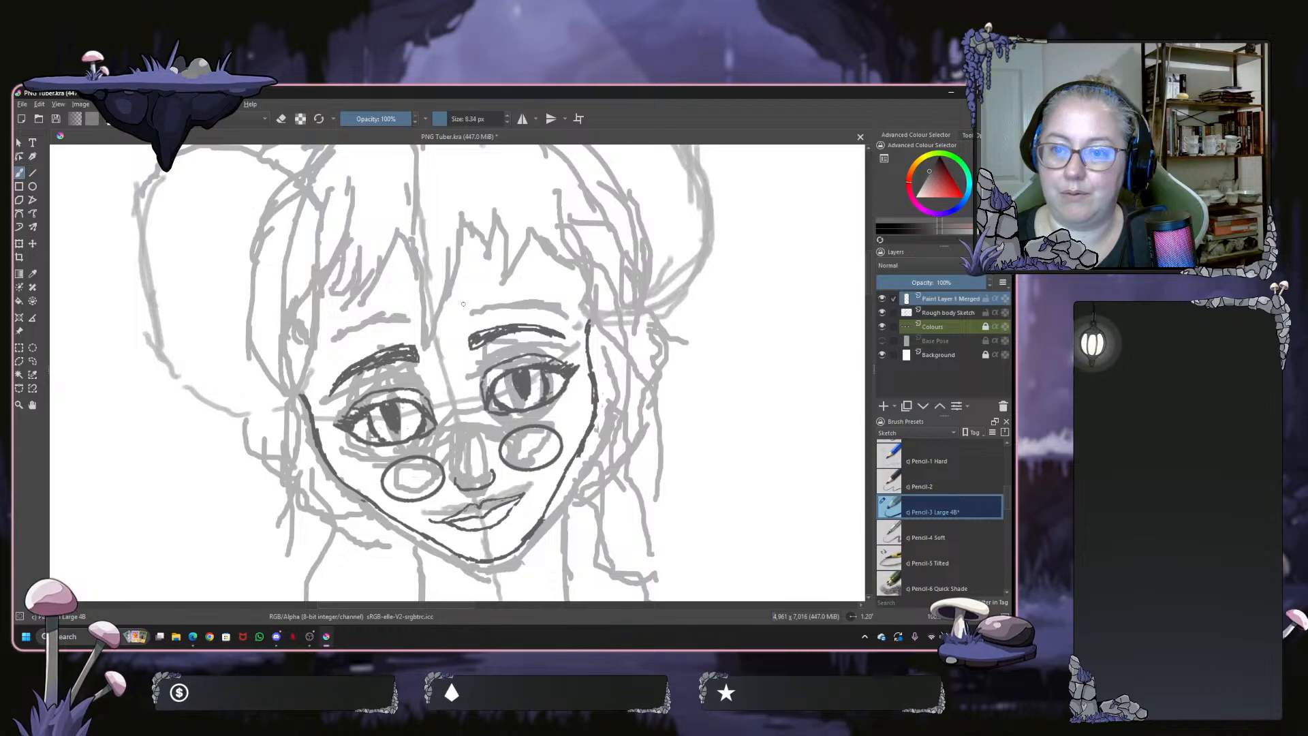
{"action": "key", "text": "bracketleft"}
{"action": "key", "text": "bracketleft"}
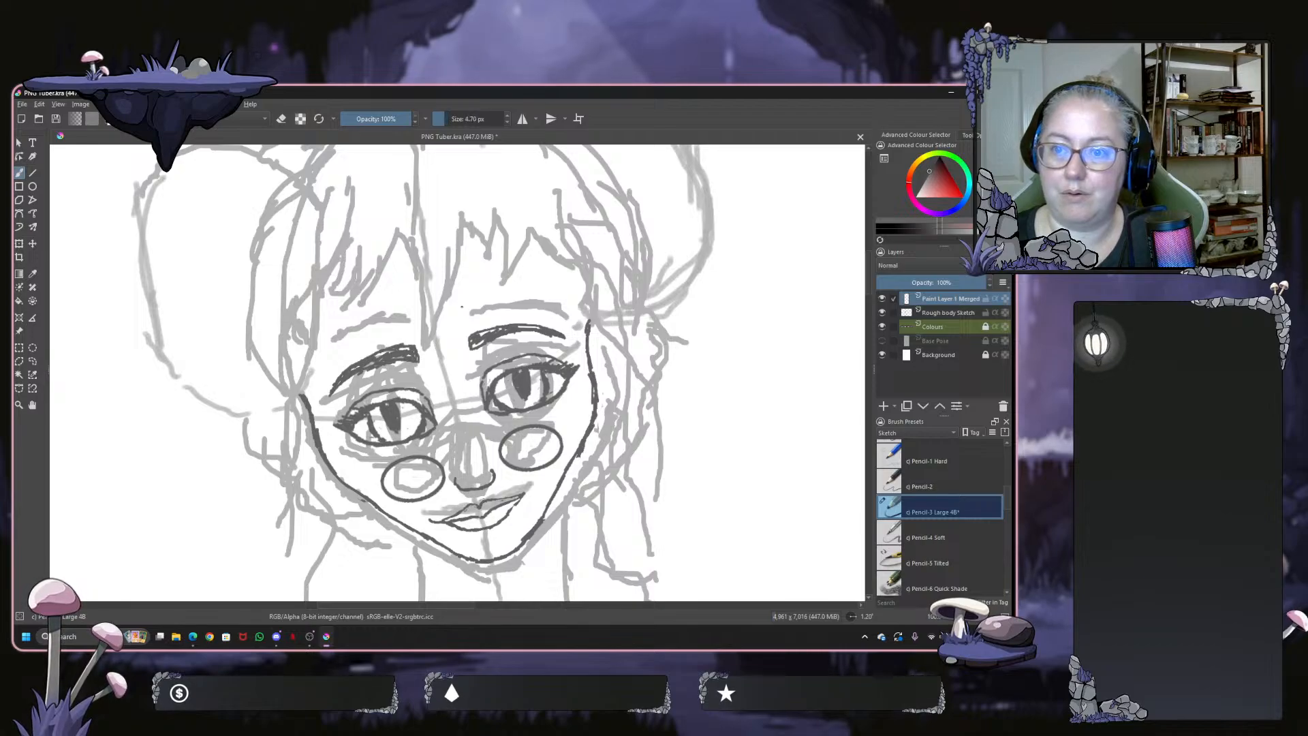
{"action": "left_click", "coordinate": [463, 305], "text": "ctrl"}
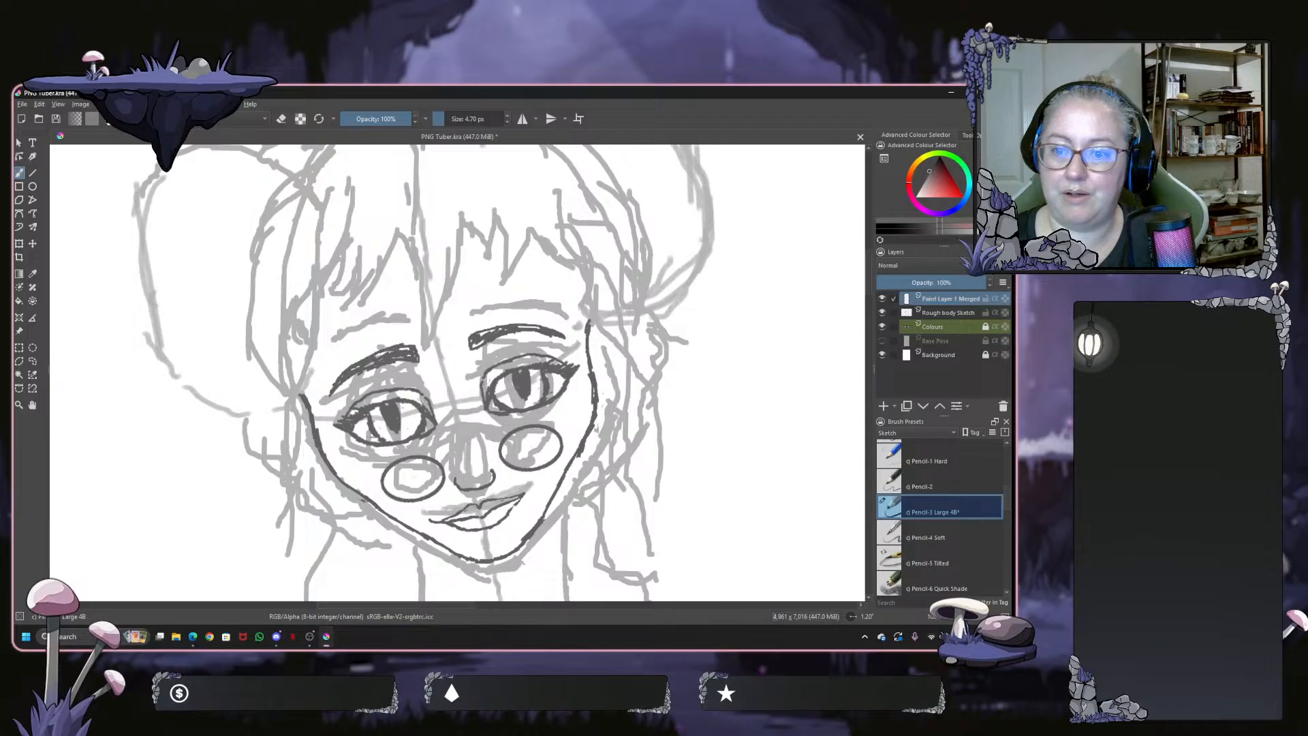
Draw the long central fringe strand with a 4.70 px pencil, curving from the forehead to a point between the eyebrows
{"action": "left_click_drag", "start_coordinate": [463, 307], "coordinate": [483, 309]}
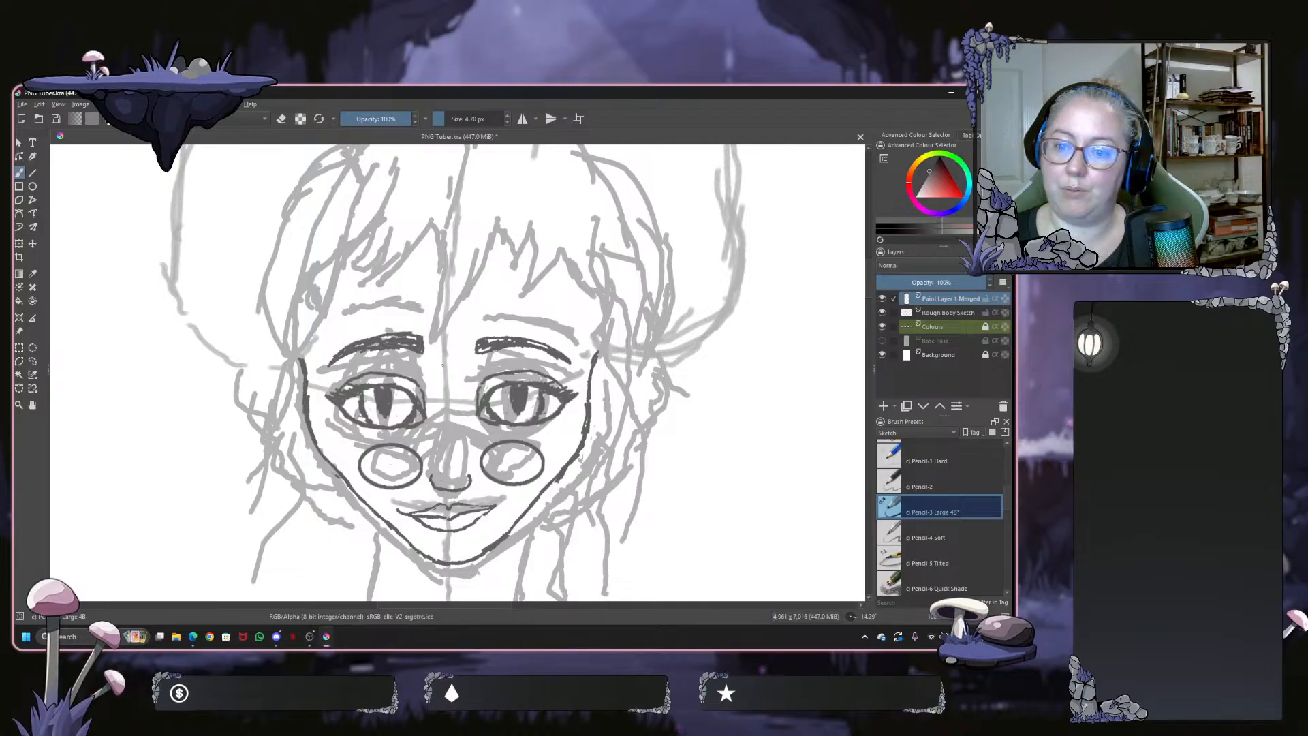
{"action": "mouse_move", "coordinate": [464, 344]}
{"action": "left_mouse_down"}
{"action": "mouse_move", "coordinate": [444, 366]}
{"action": "mouse_move", "coordinate": [478, 314]}
{"action": "mouse_move", "coordinate": [493, 211]}
{"action": "left_mouse_up"}
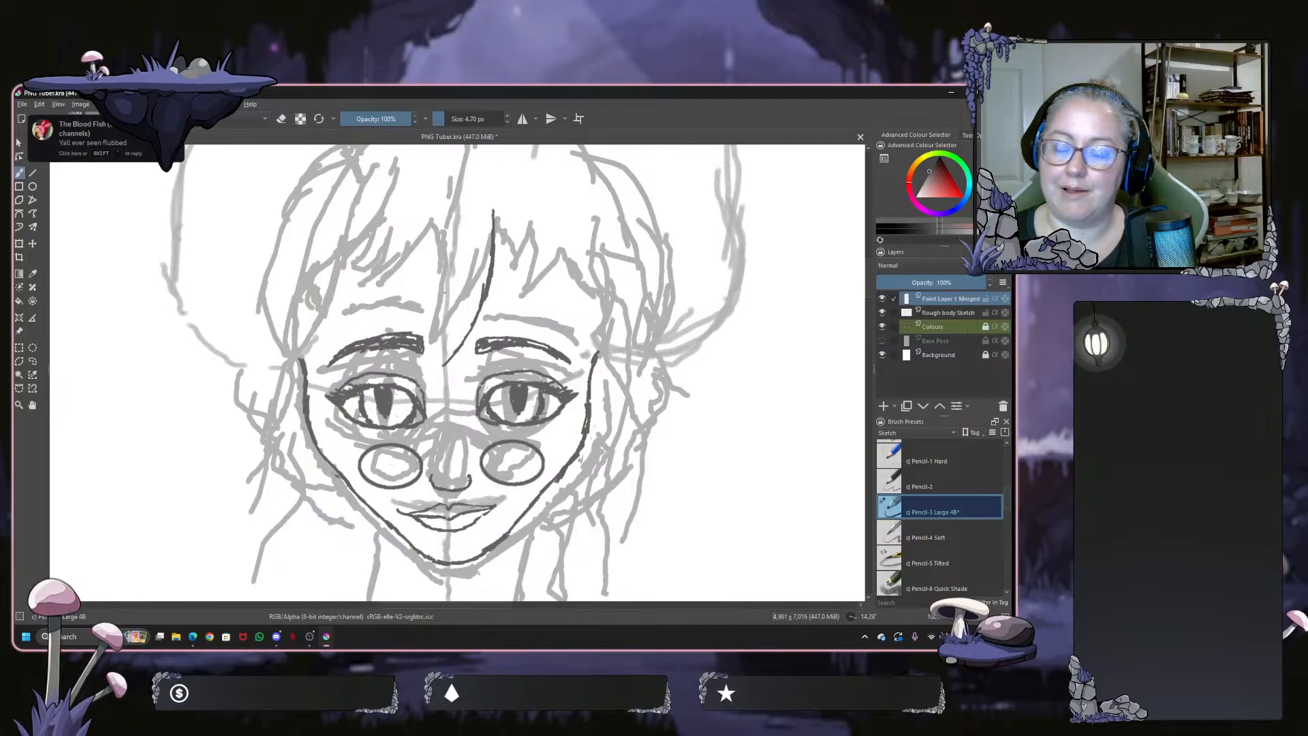
{"action": "left_click_drag", "start_coordinate": [446, 293], "coordinate": [445, 366]}
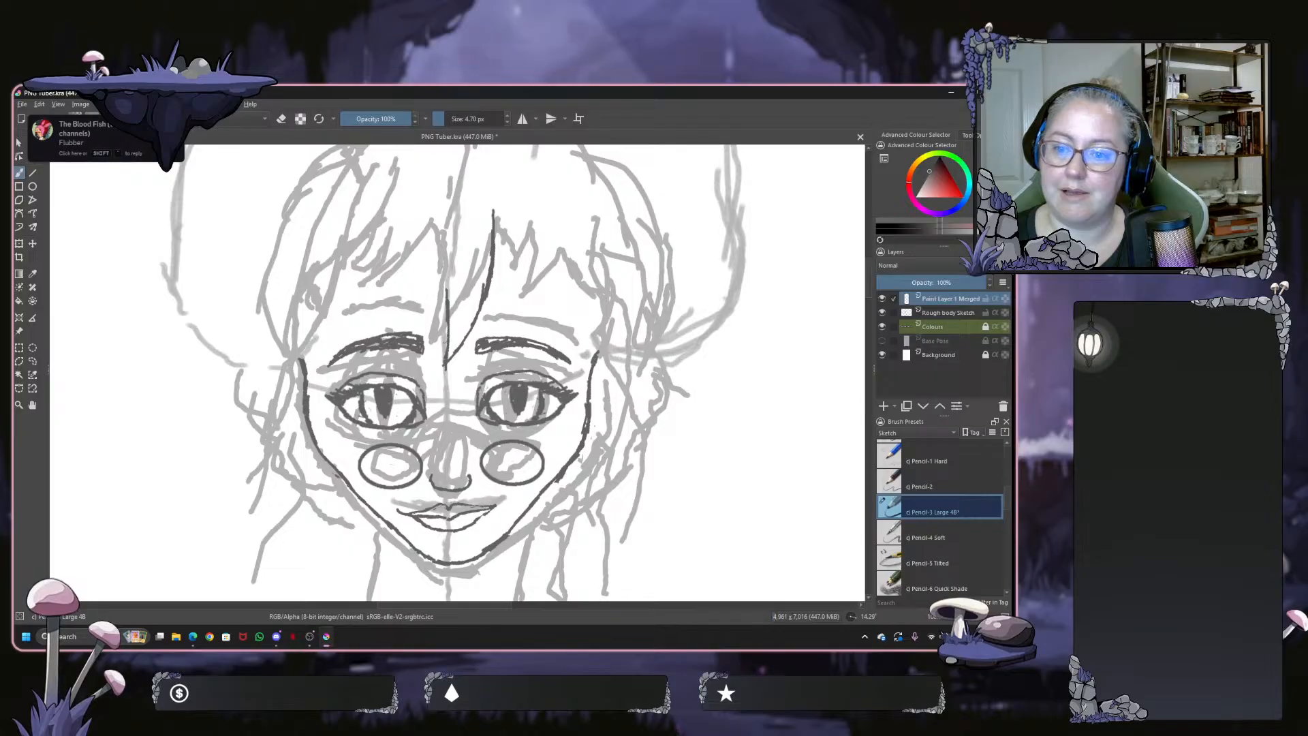
{"action": "left_click_drag", "start_coordinate": [422, 323], "coordinate": [454, 292]}
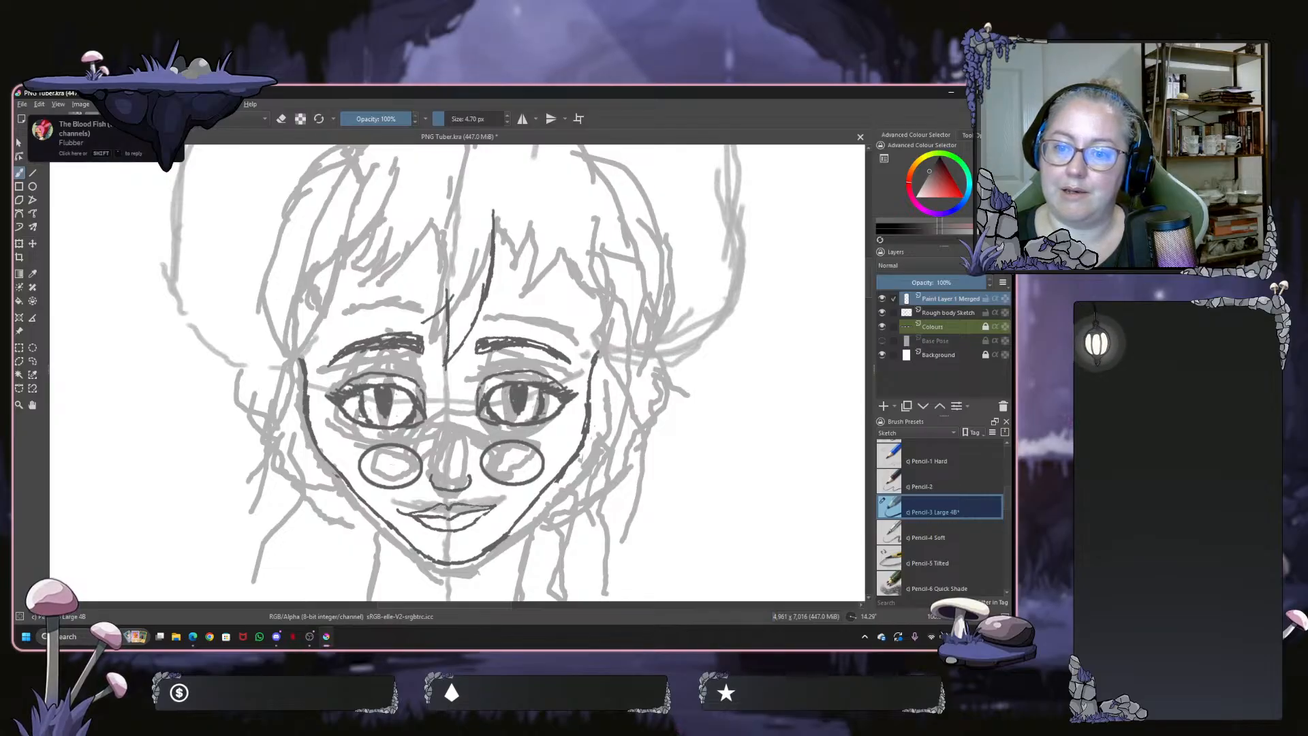
{"action": "left_click_drag", "start_coordinate": [440, 244], "coordinate": [428, 315]}
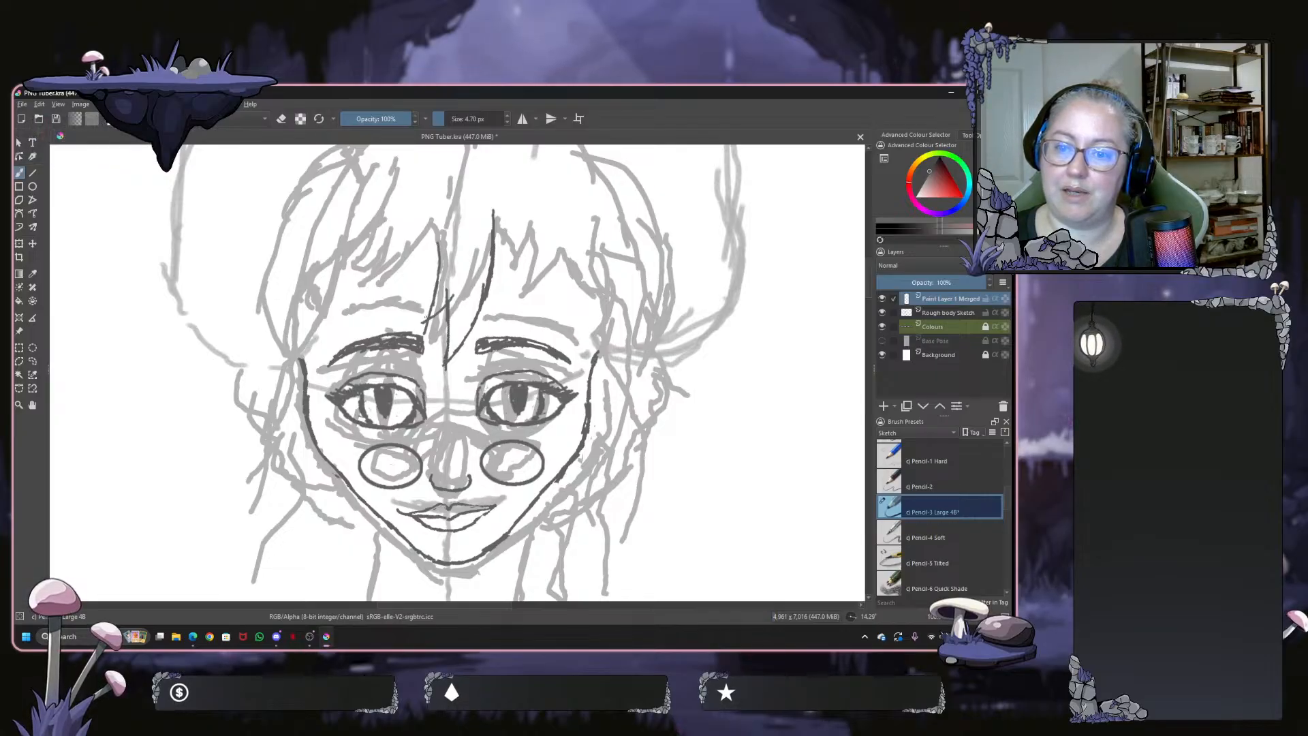
{"action": "key", "text": "ctrl+z"}
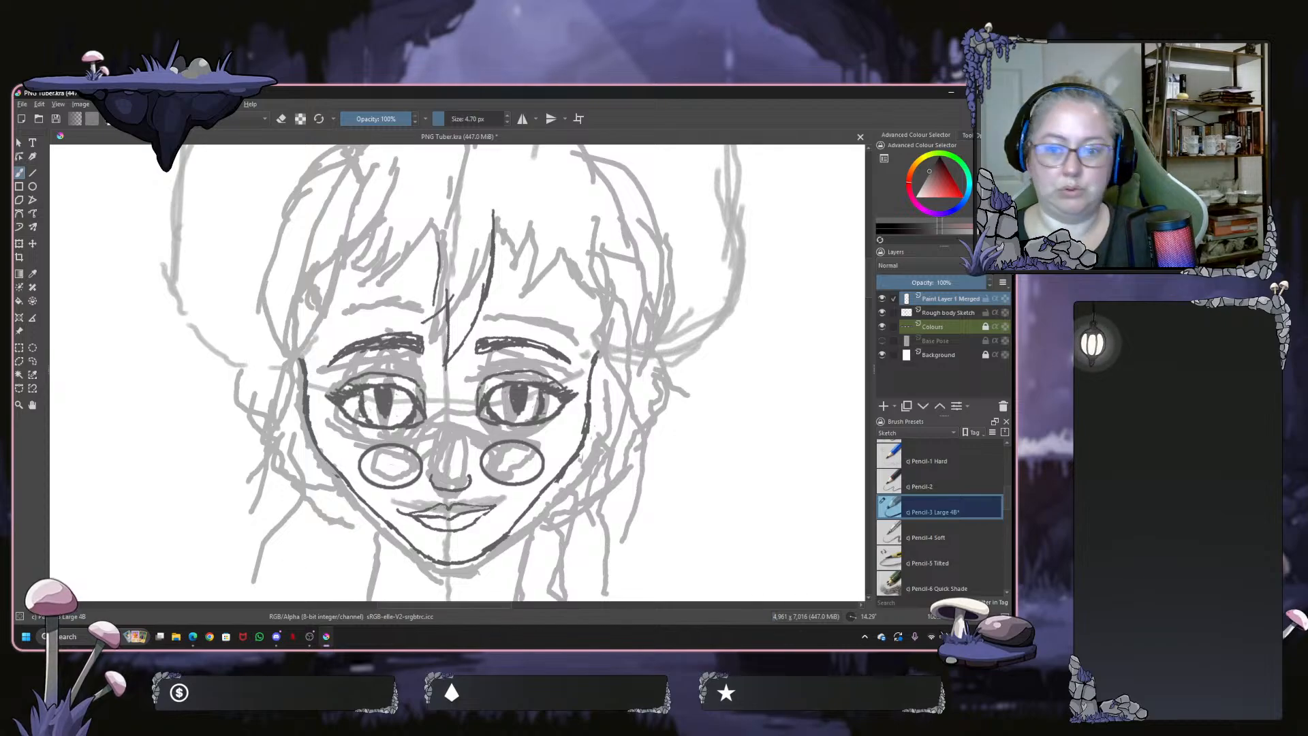
{"action": "key", "text": "ctrl+z"}
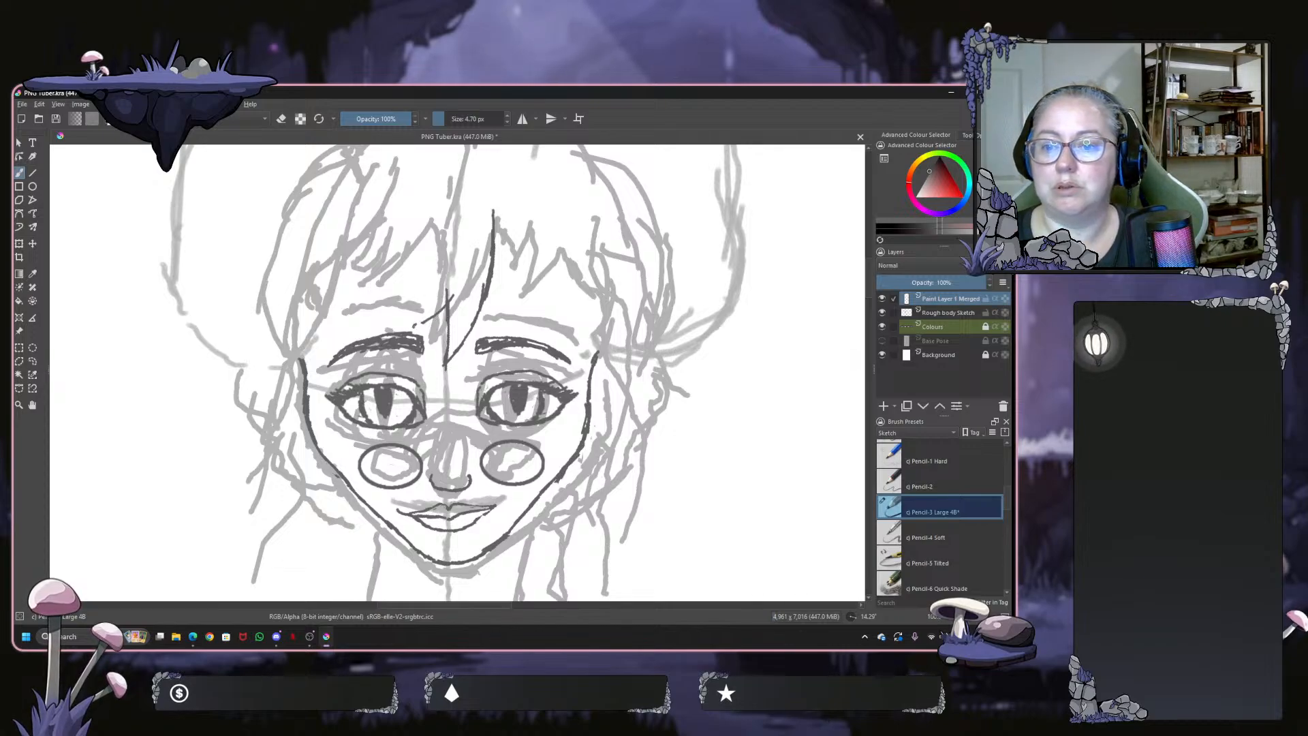
Draw the pointed fringe strands from the central lock across the forehead to the left-hand temple, following the rough sketch
{"action": "left_click_drag", "start_coordinate": [417, 324], "coordinate": [433, 297]}
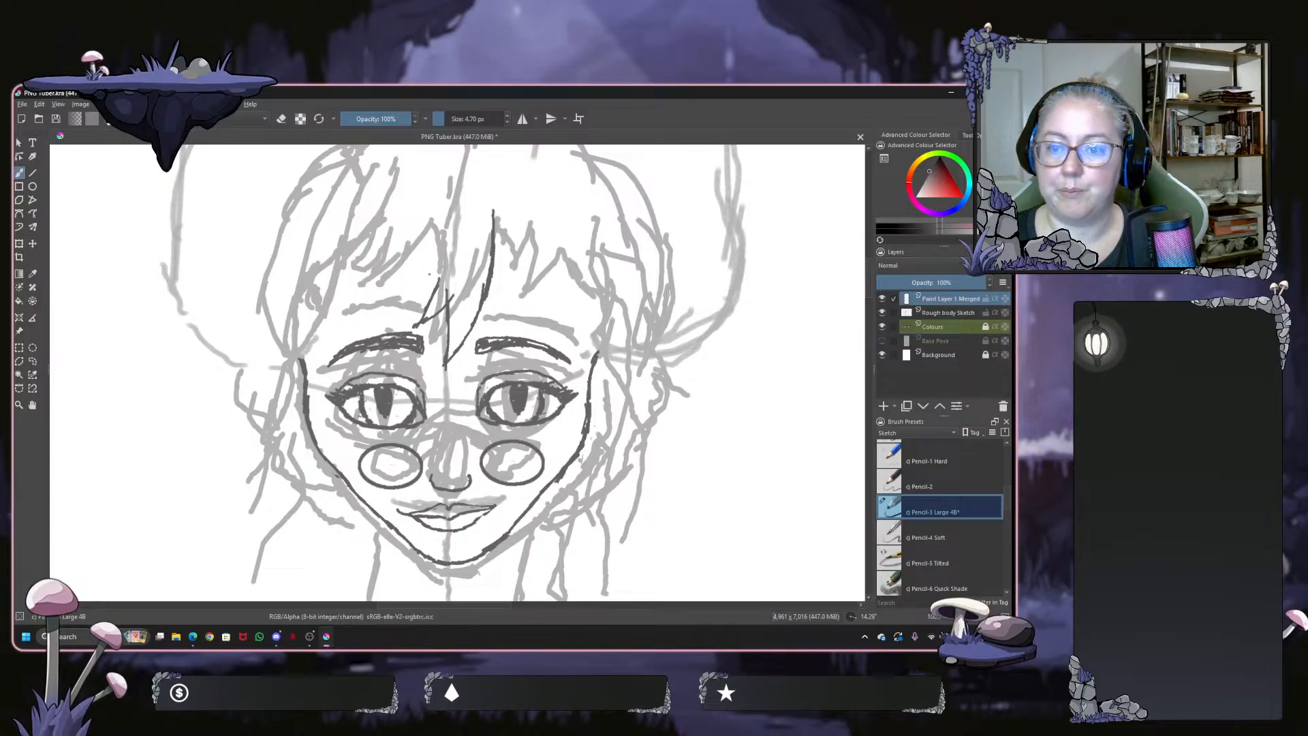
{"action": "left_click_drag", "start_coordinate": [442, 263], "coordinate": [434, 285]}
{"action": "left_click_drag", "start_coordinate": [444, 234], "coordinate": [442, 252]}
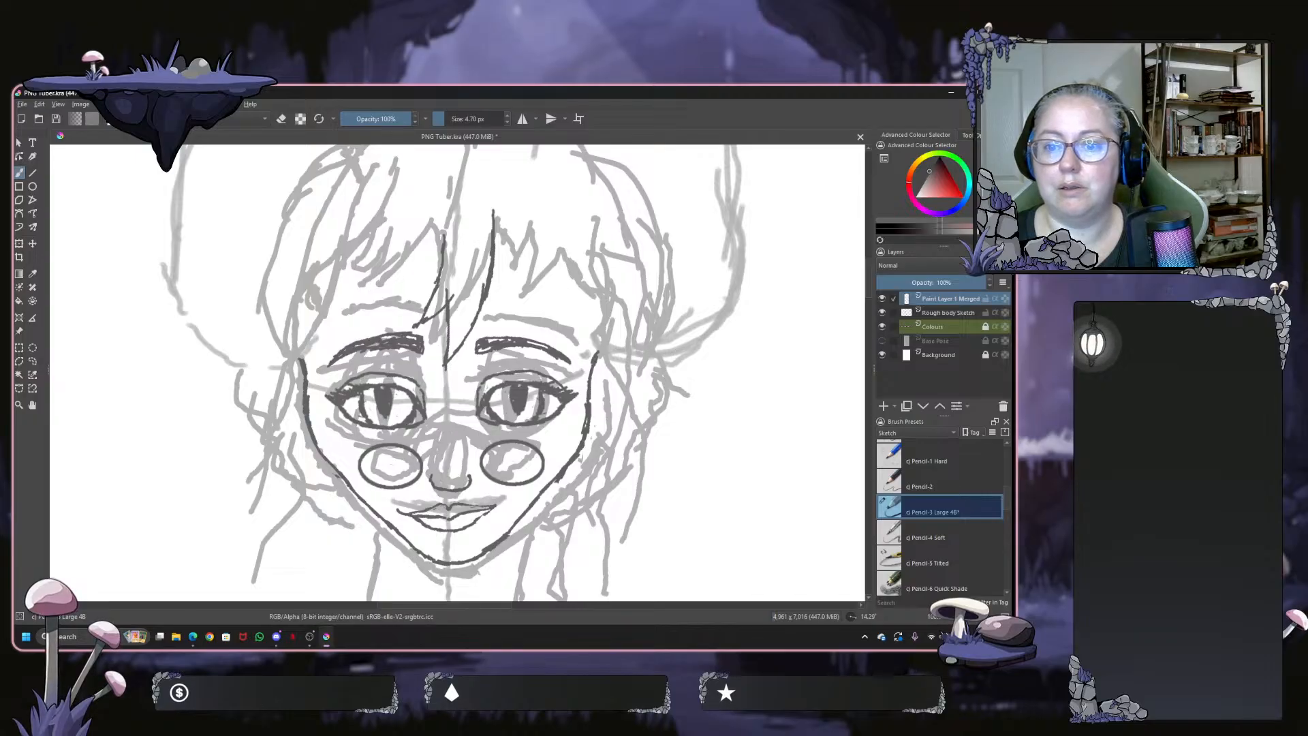
{"action": "left_click_drag", "start_coordinate": [442, 246], "coordinate": [410, 293]}
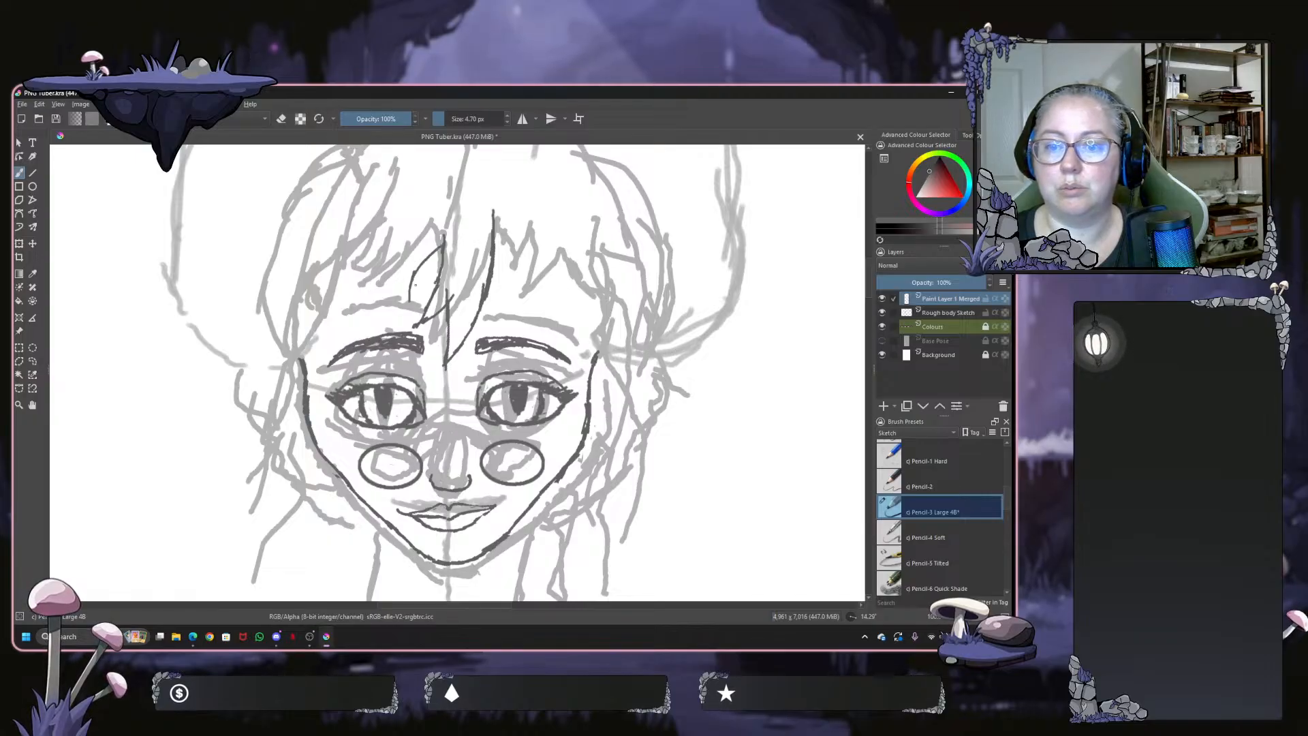
{"action": "mouse_move", "coordinate": [393, 265]}
{"action": "left_mouse_down"}
{"action": "mouse_move", "coordinate": [408, 307]}
{"action": "mouse_move", "coordinate": [366, 317]}
{"action": "mouse_move", "coordinate": [375, 304]}
{"action": "left_mouse_up"}
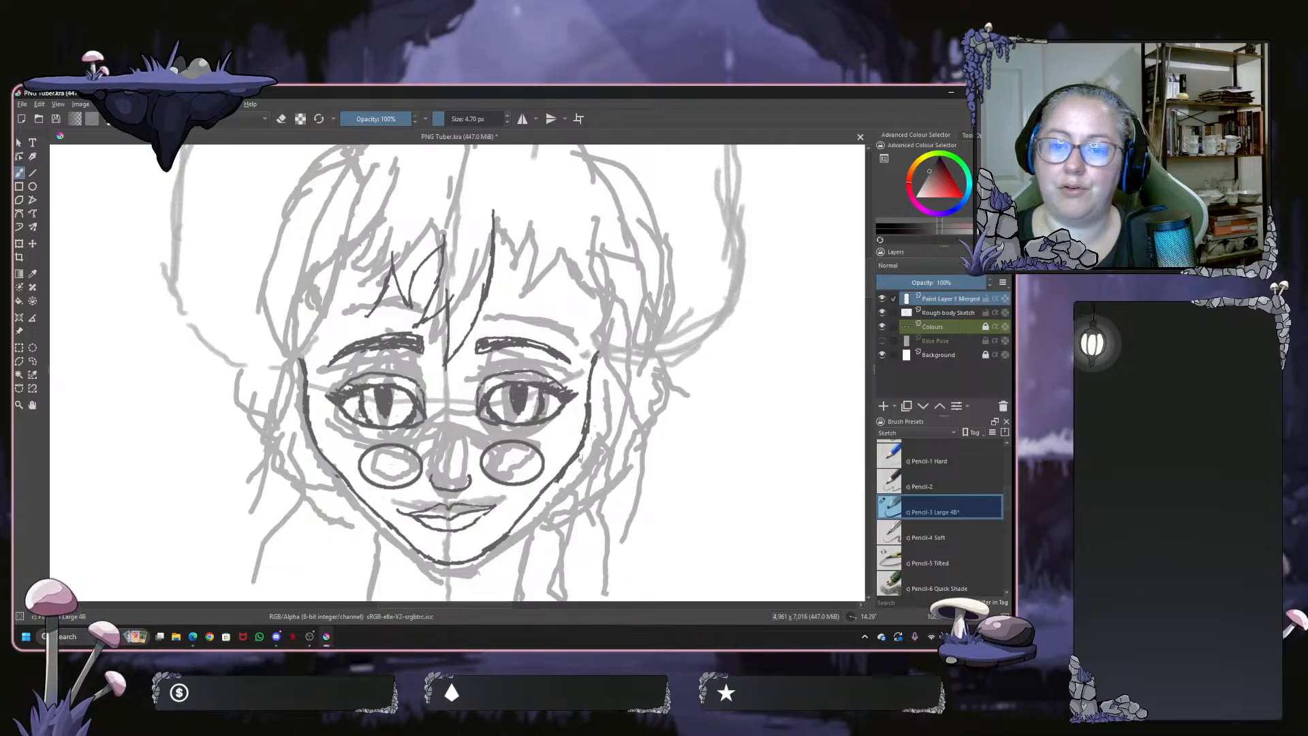
{"action": "mouse_move", "coordinate": [353, 233]}
{"action": "left_mouse_down"}
{"action": "mouse_move", "coordinate": [379, 297]}
{"action": "mouse_move", "coordinate": [342, 337]}
{"action": "left_mouse_up"}
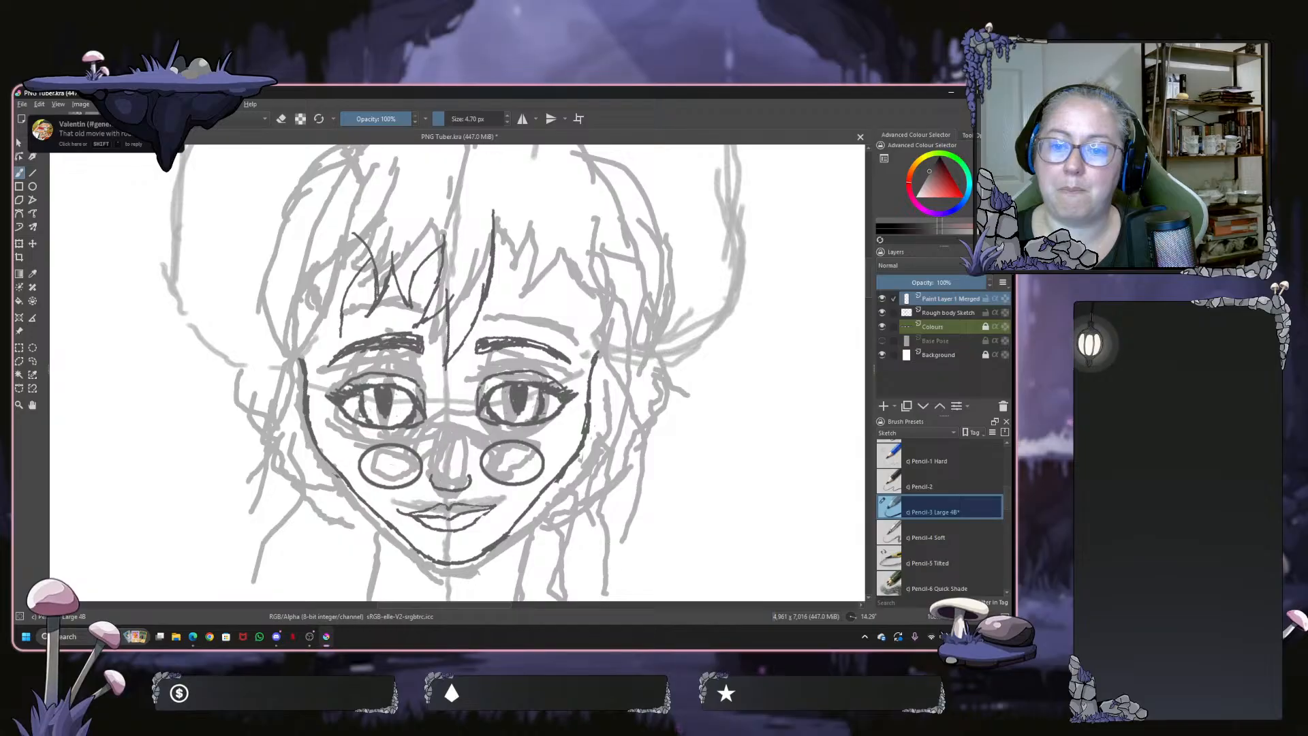
{"action": "left_click_drag", "start_coordinate": [323, 286], "coordinate": [337, 346]}
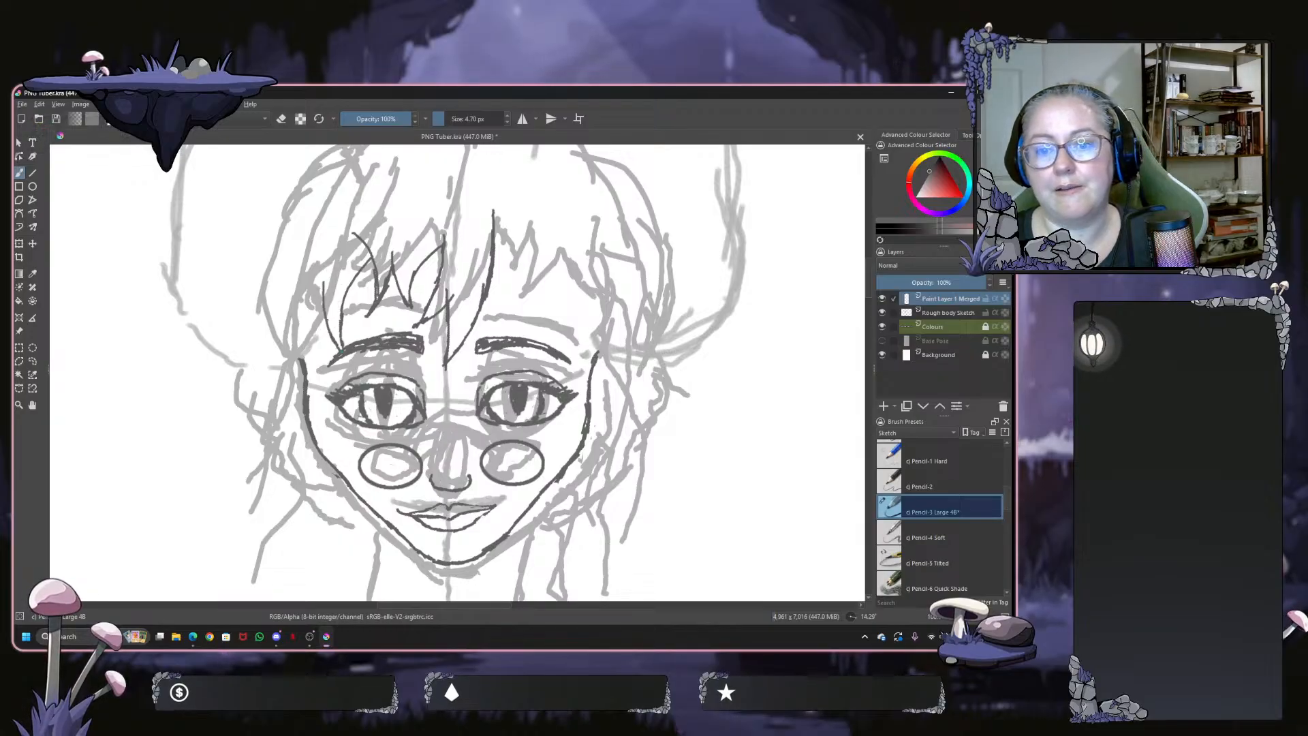
{"action": "left_click_drag", "start_coordinate": [326, 324], "coordinate": [311, 371]}
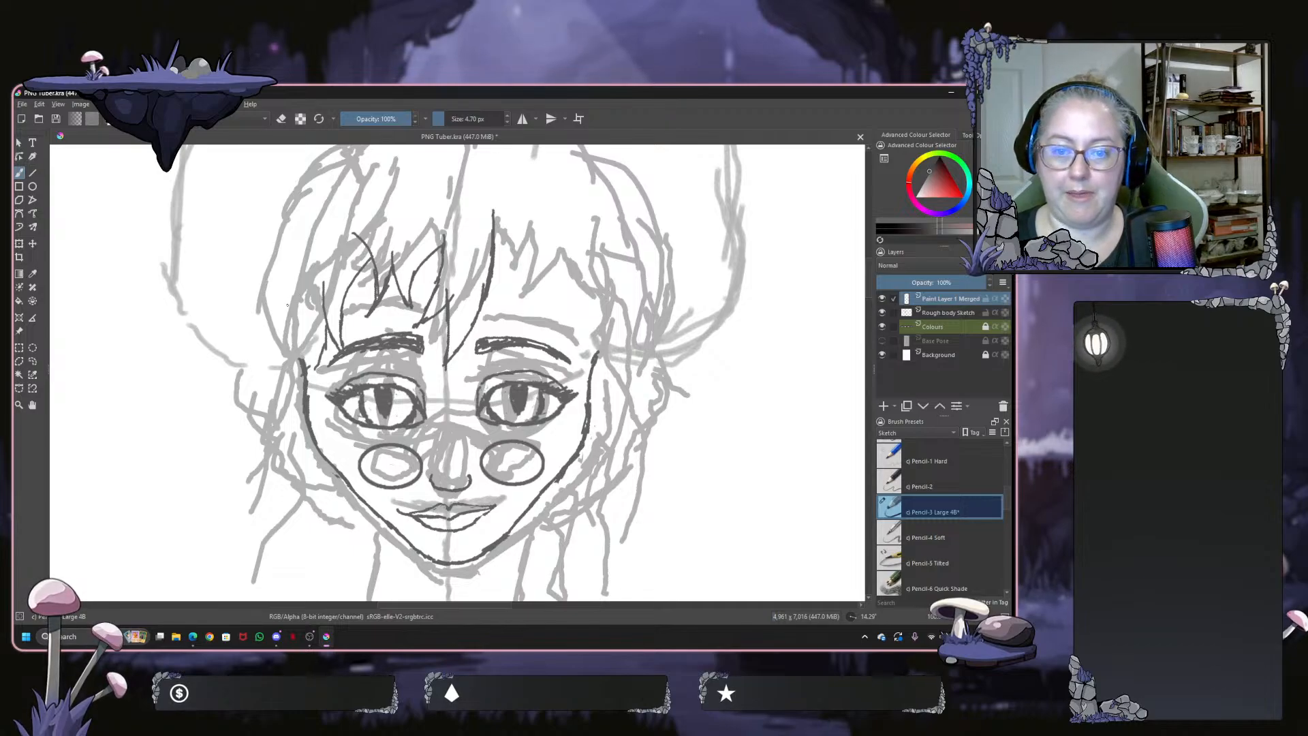
Draw overlapping wavy locks hanging from the left-hand temple past the cheek and down beside the neck
{"action": "mouse_move", "coordinate": [297, 332]}
{"action": "left_mouse_down"}
{"action": "mouse_move", "coordinate": [280, 368]}
{"action": "mouse_move", "coordinate": [298, 406]}
{"action": "mouse_move", "coordinate": [301, 383]}
{"action": "mouse_move", "coordinate": [317, 400]}
{"action": "mouse_move", "coordinate": [297, 465]}
{"action": "left_mouse_up"}
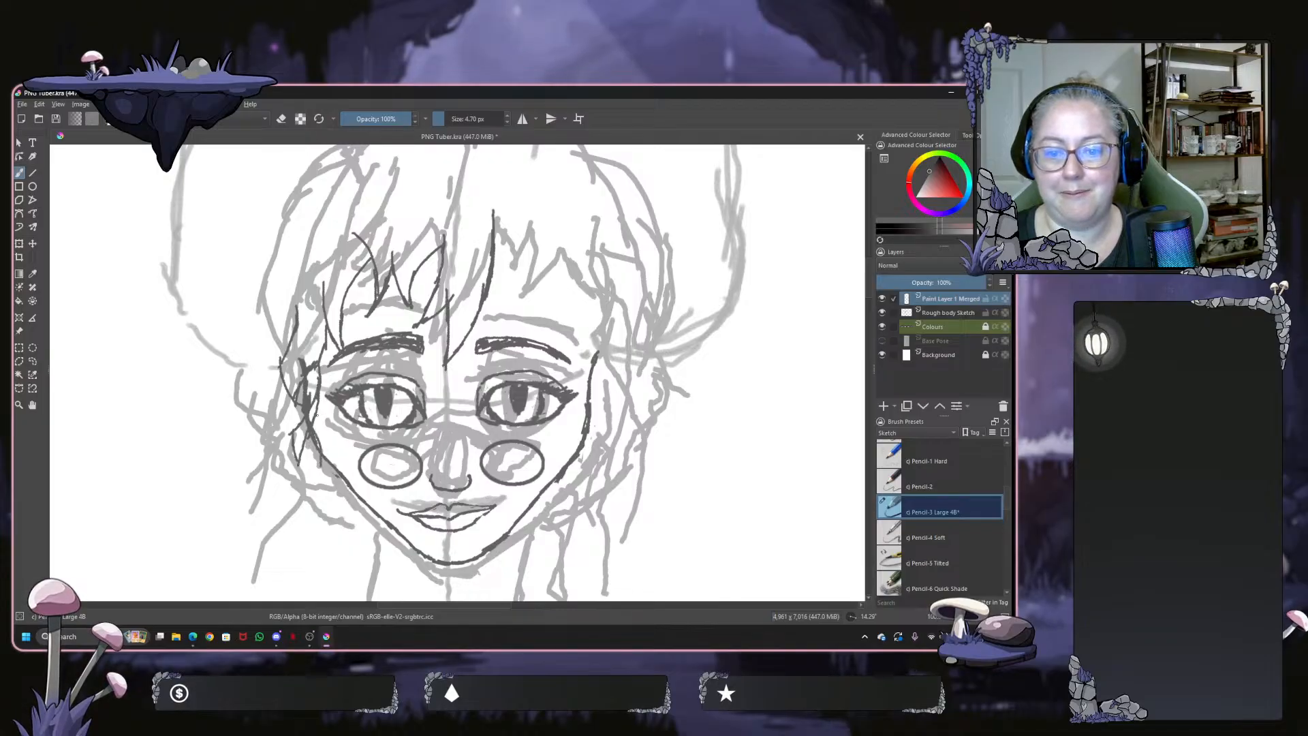
{"action": "mouse_move", "coordinate": [325, 420]}
{"action": "left_mouse_down"}
{"action": "mouse_move", "coordinate": [306, 454]}
{"action": "mouse_move", "coordinate": [314, 440]}
{"action": "mouse_move", "coordinate": [329, 450]}
{"action": "mouse_move", "coordinate": [300, 487]}
{"action": "mouse_move", "coordinate": [302, 511]}
{"action": "mouse_move", "coordinate": [334, 506]}
{"action": "mouse_move", "coordinate": [325, 552]}
{"action": "left_mouse_up"}
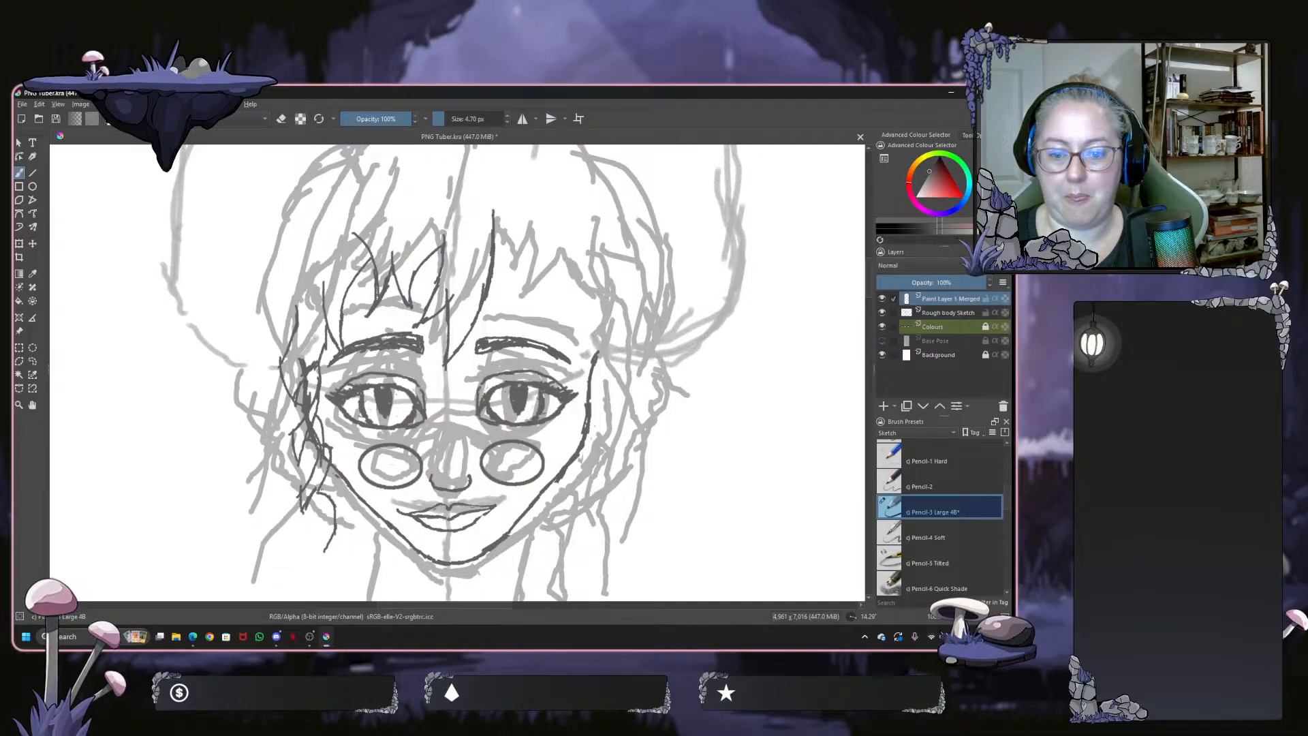
{"action": "left_click_drag", "start_coordinate": [321, 501], "coordinate": [310, 569]}
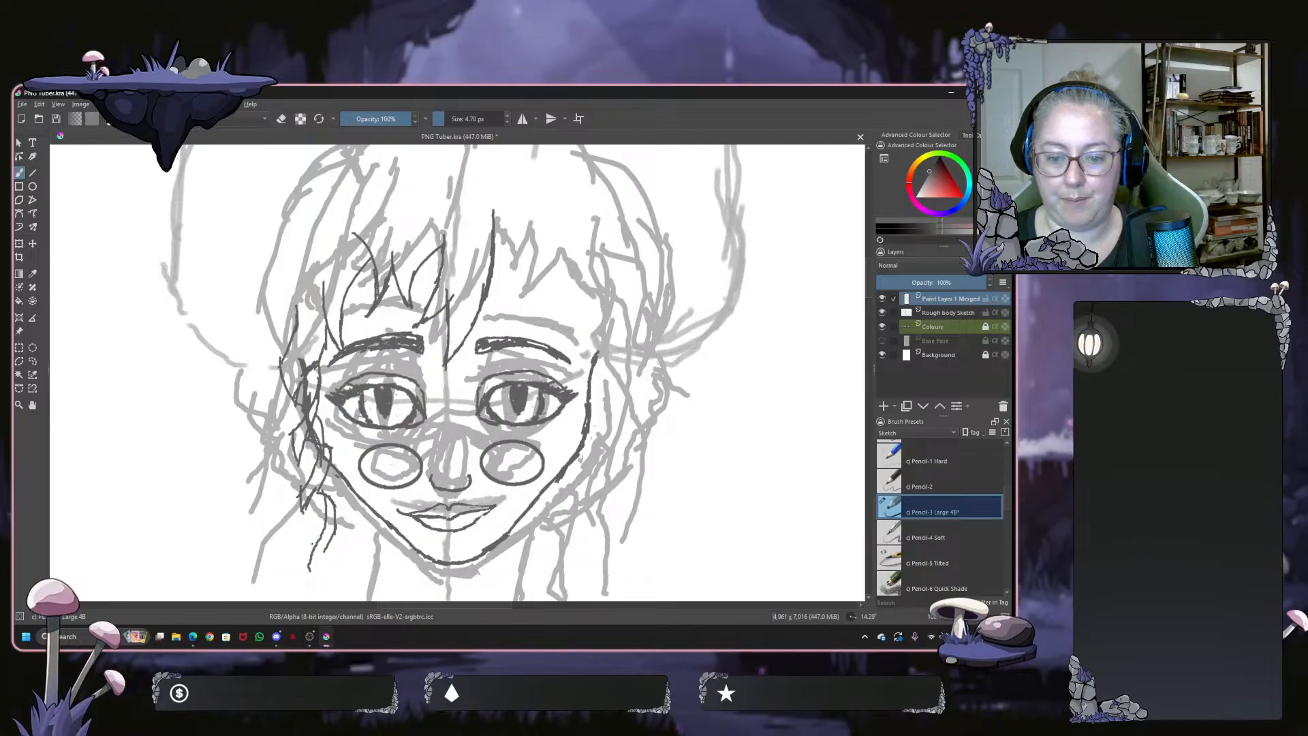
{"action": "mouse_move", "coordinate": [311, 552]}
{"action": "left_mouse_down"}
{"action": "mouse_move", "coordinate": [310, 602]}
{"action": "mouse_move", "coordinate": [314, 573]}
{"action": "left_mouse_up"}
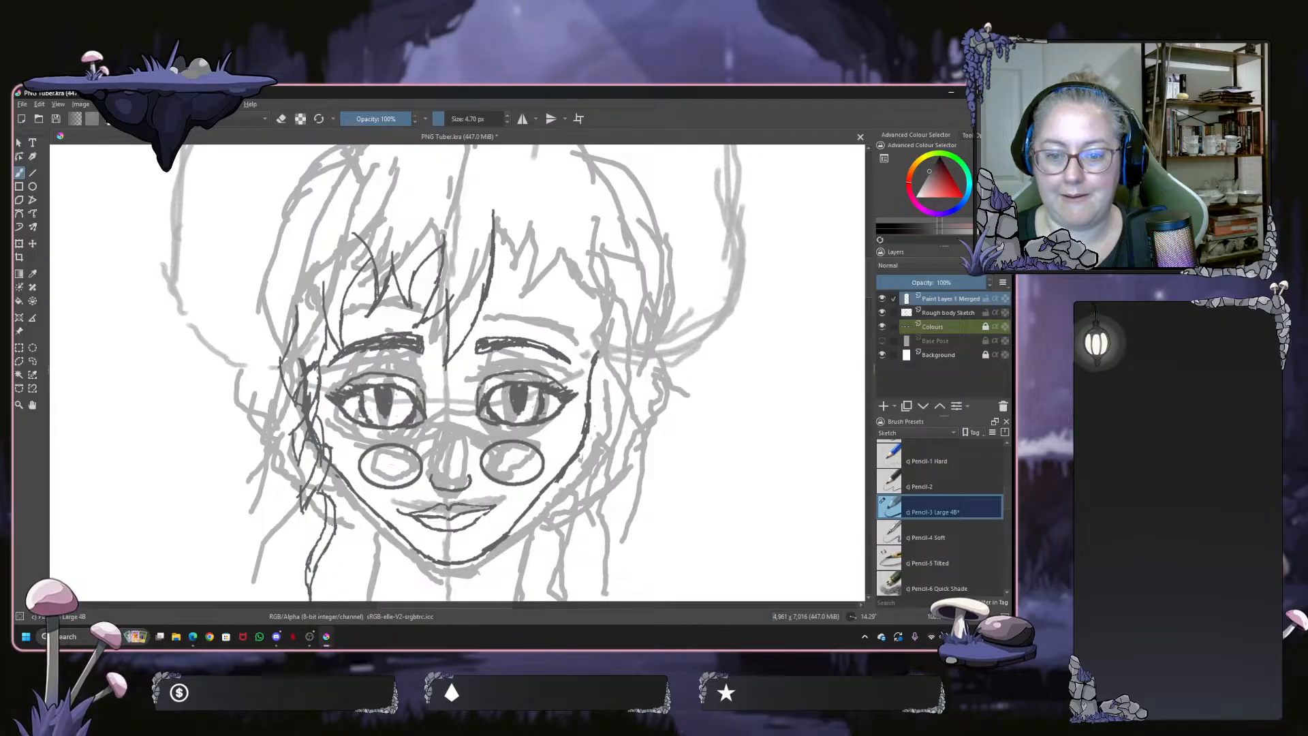
{"action": "mouse_move", "coordinate": [285, 389]}
{"action": "left_mouse_down"}
{"action": "mouse_move", "coordinate": [267, 430]}
{"action": "mouse_move", "coordinate": [290, 403]}
{"action": "mouse_move", "coordinate": [257, 445]}
{"action": "mouse_move", "coordinate": [263, 432]}
{"action": "mouse_move", "coordinate": [260, 443]}
{"action": "mouse_move", "coordinate": [285, 450]}
{"action": "mouse_move", "coordinate": [262, 500]}
{"action": "left_mouse_up"}
{"action": "mouse_move", "coordinate": [293, 457]}
{"action": "left_mouse_down"}
{"action": "mouse_move", "coordinate": [261, 514]}
{"action": "mouse_move", "coordinate": [292, 507]}
{"action": "mouse_move", "coordinate": [275, 529]}
{"action": "mouse_move", "coordinate": [301, 538]}
{"action": "mouse_move", "coordinate": [266, 564]}
{"action": "left_mouse_up"}
{"action": "mouse_move", "coordinate": [288, 520]}
{"action": "left_mouse_down"}
{"action": "mouse_move", "coordinate": [306, 521]}
{"action": "mouse_move", "coordinate": [260, 582]}
{"action": "left_mouse_up"}
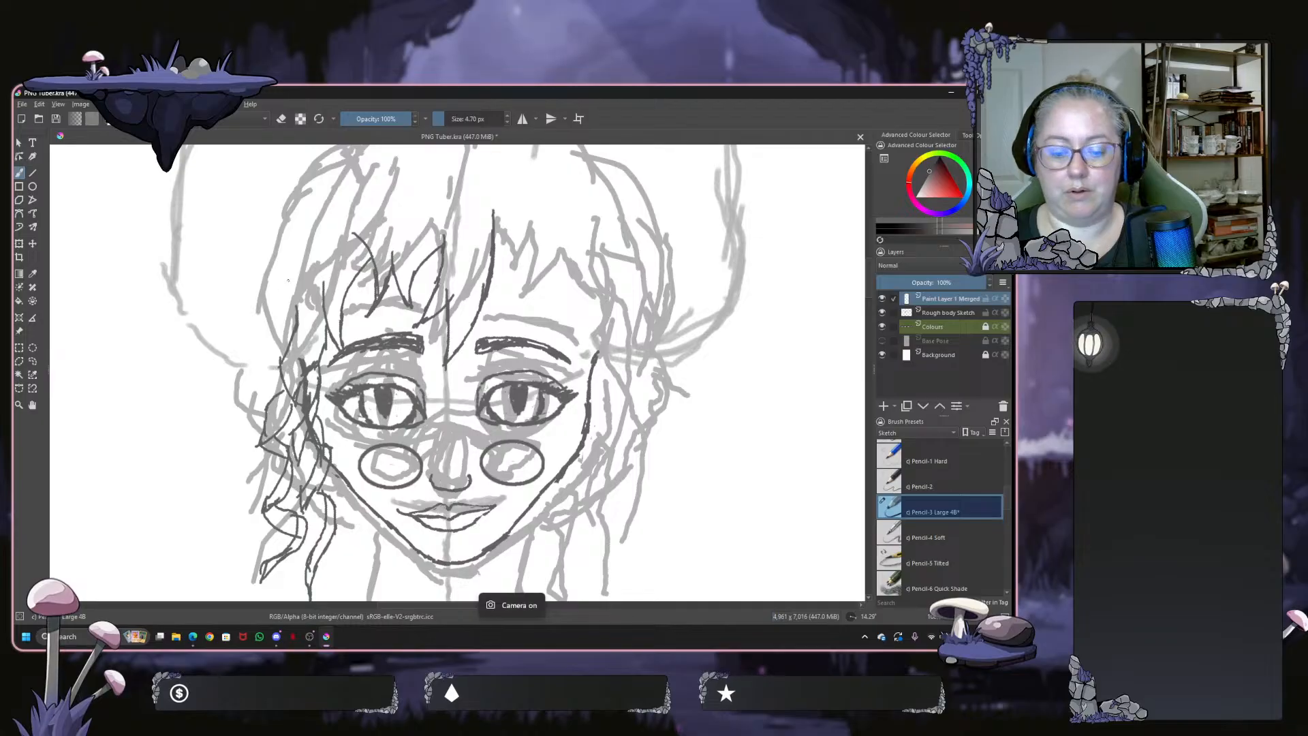
Add outer wavy strands to the left-hand side locks, running from the temple down to their ends
{"action": "mouse_move", "coordinate": [288, 280]}
{"action": "left_mouse_down"}
{"action": "mouse_move", "coordinate": [279, 298]}
{"action": "mouse_move", "coordinate": [302, 279]}
{"action": "left_mouse_up"}
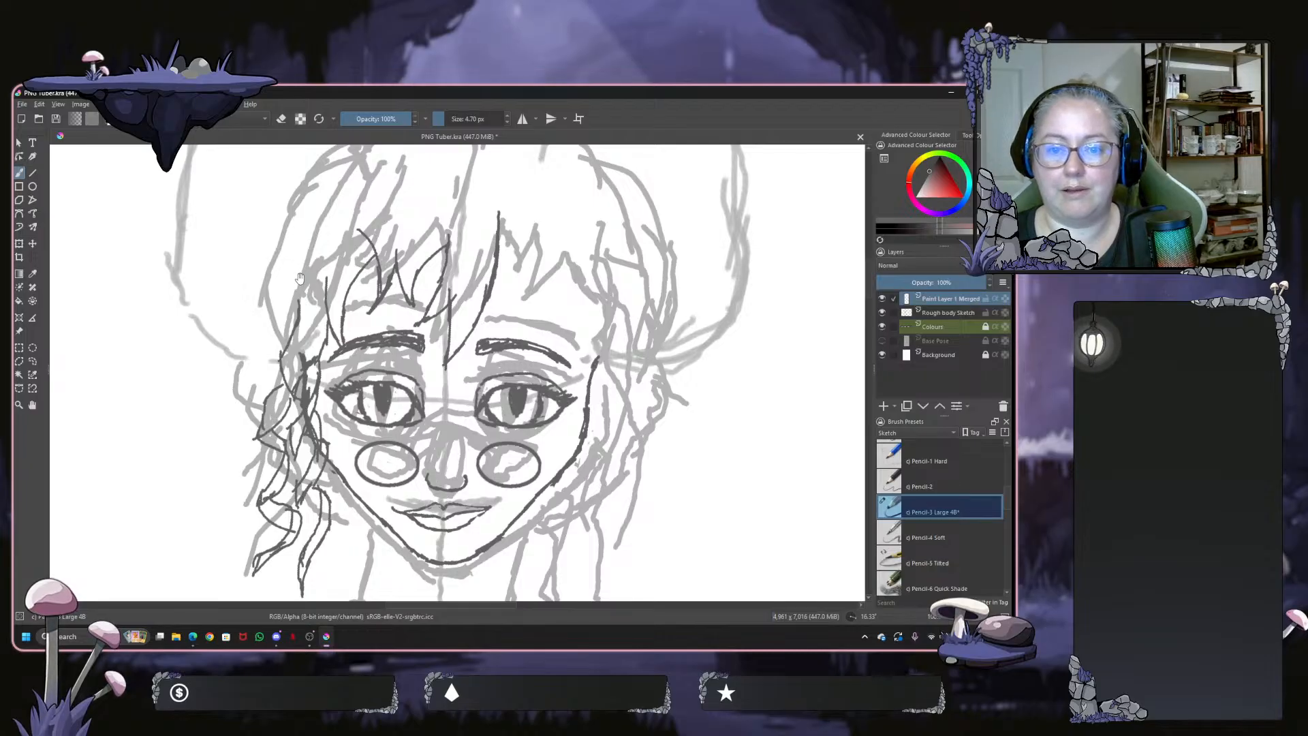
{"action": "mouse_move", "coordinate": [301, 278]}
{"action": "left_mouse_down"}
{"action": "mouse_move", "coordinate": [307, 293]}
{"action": "mouse_move", "coordinate": [385, 249]}
{"action": "left_mouse_up"}
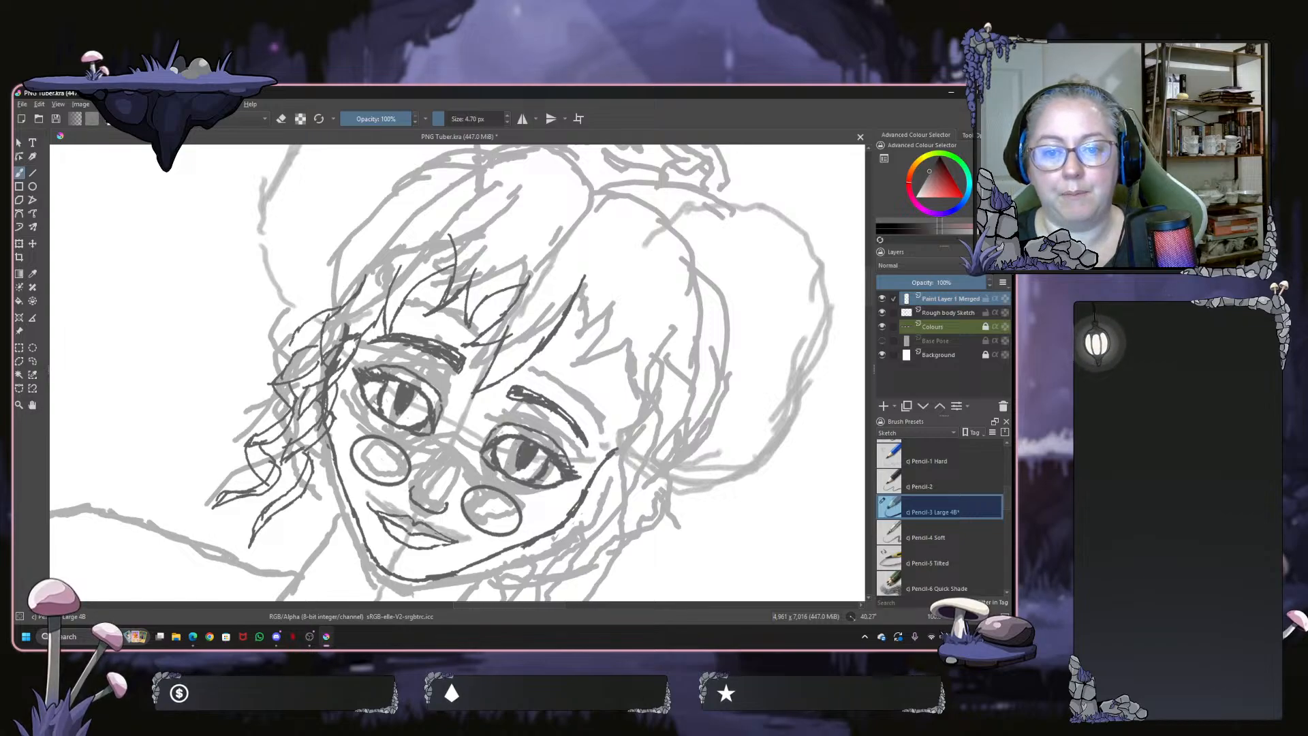
{"action": "mouse_move", "coordinate": [275, 367]}
{"action": "left_mouse_down"}
{"action": "mouse_move", "coordinate": [287, 323]}
{"action": "mouse_move", "coordinate": [337, 299]}
{"action": "left_mouse_up"}
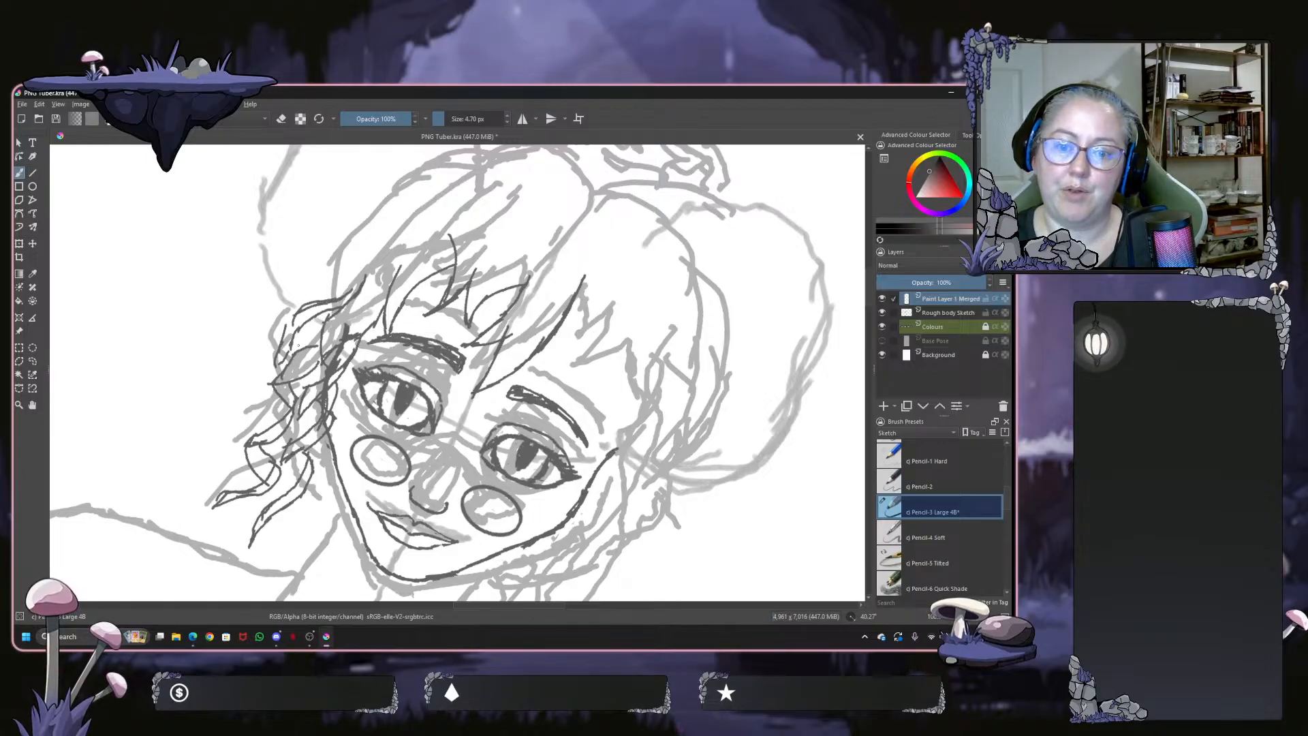
{"action": "mouse_move", "coordinate": [279, 347]}
{"action": "left_mouse_down"}
{"action": "mouse_move", "coordinate": [260, 358]}
{"action": "mouse_move", "coordinate": [263, 402]}
{"action": "mouse_move", "coordinate": [235, 436]}
{"action": "left_mouse_up"}
{"action": "mouse_move", "coordinate": [254, 382]}
{"action": "left_mouse_down"}
{"action": "mouse_move", "coordinate": [226, 434]}
{"action": "mouse_move", "coordinate": [204, 439]}
{"action": "mouse_move", "coordinate": [217, 475]}
{"action": "mouse_move", "coordinate": [230, 417]}
{"action": "left_mouse_up"}
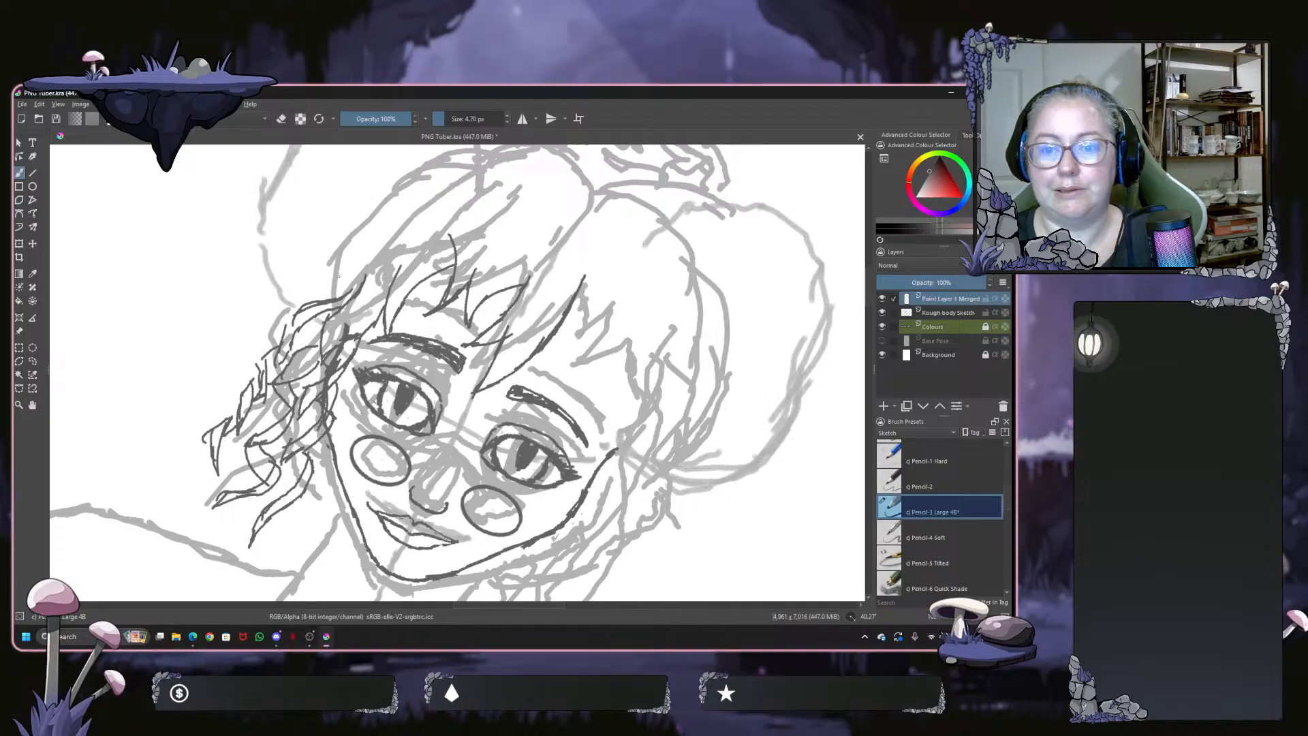
Draw layered curved hair strands from above the left-hand temple up around the side of the head to the crown
{"action": "mouse_move", "coordinate": [333, 278]}
{"action": "left_mouse_down"}
{"action": "mouse_move", "coordinate": [327, 300]}
{"action": "mouse_move", "coordinate": [396, 206]}
{"action": "left_mouse_up"}
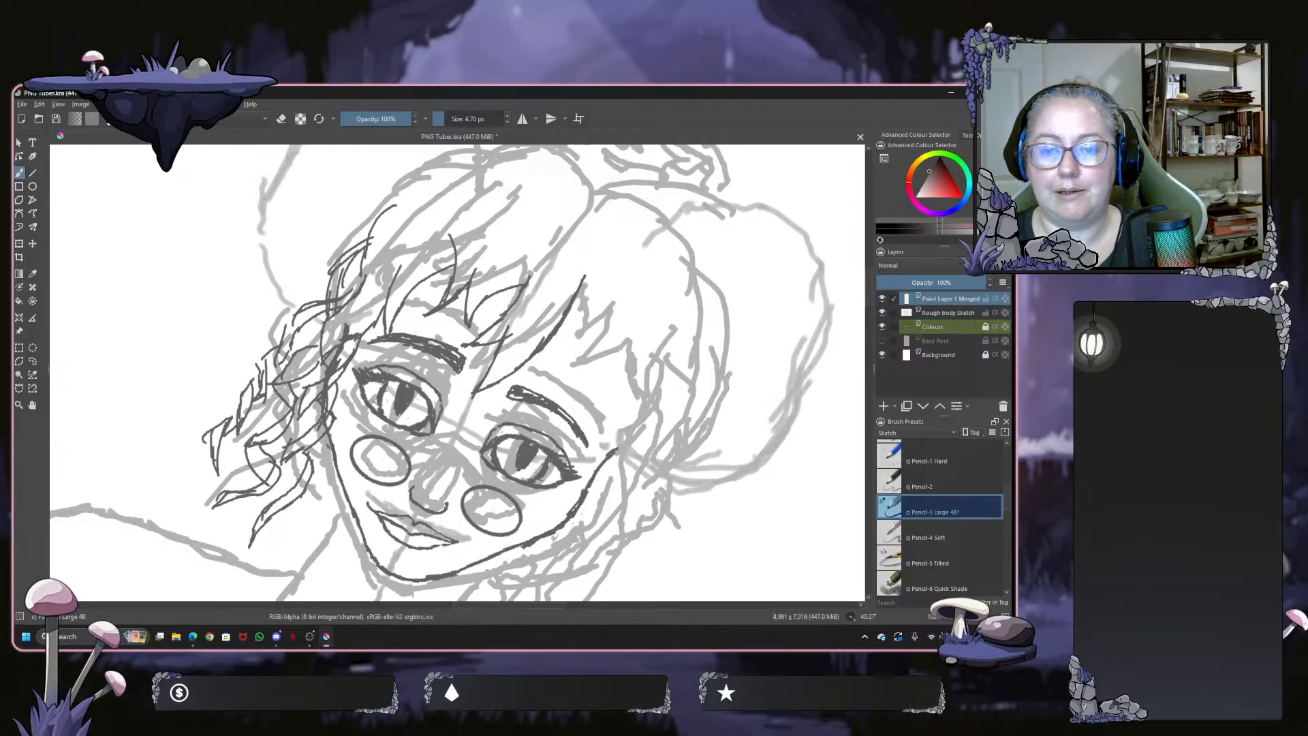
{"action": "left_click_drag", "start_coordinate": [359, 272], "coordinate": [422, 231]}
{"action": "mouse_move", "coordinate": [331, 258]}
{"action": "left_mouse_down"}
{"action": "mouse_move", "coordinate": [373, 226]}
{"action": "mouse_move", "coordinate": [317, 300]}
{"action": "mouse_move", "coordinate": [318, 280]}
{"action": "mouse_move", "coordinate": [403, 182]}
{"action": "left_mouse_up"}
{"action": "mouse_move", "coordinate": [361, 216]}
{"action": "left_mouse_down"}
{"action": "mouse_move", "coordinate": [448, 169]}
{"action": "mouse_move", "coordinate": [399, 185]}
{"action": "mouse_move", "coordinate": [321, 181]}
{"action": "left_mouse_up"}
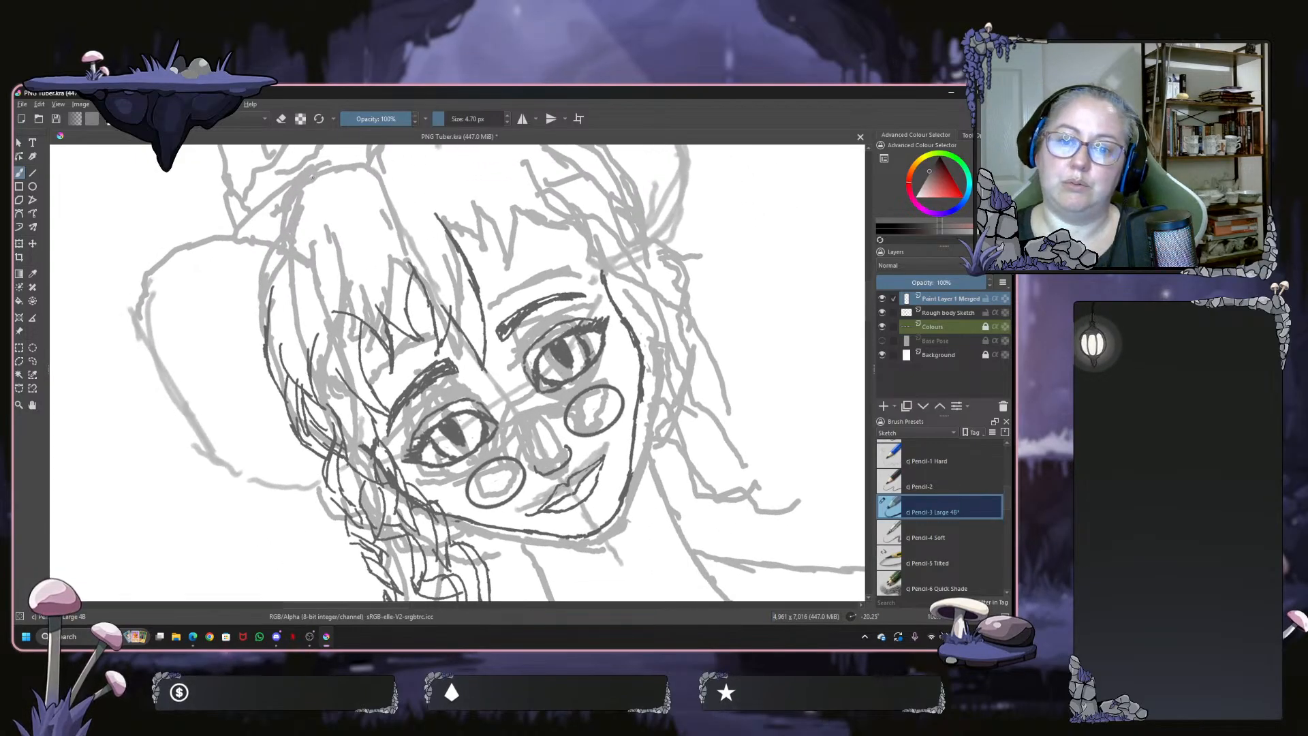
{"action": "mouse_move", "coordinate": [312, 269]}
{"action": "left_mouse_down"}
{"action": "mouse_move", "coordinate": [275, 315]}
{"action": "mouse_move", "coordinate": [285, 306]}
{"action": "mouse_move", "coordinate": [279, 373]}
{"action": "left_mouse_up"}
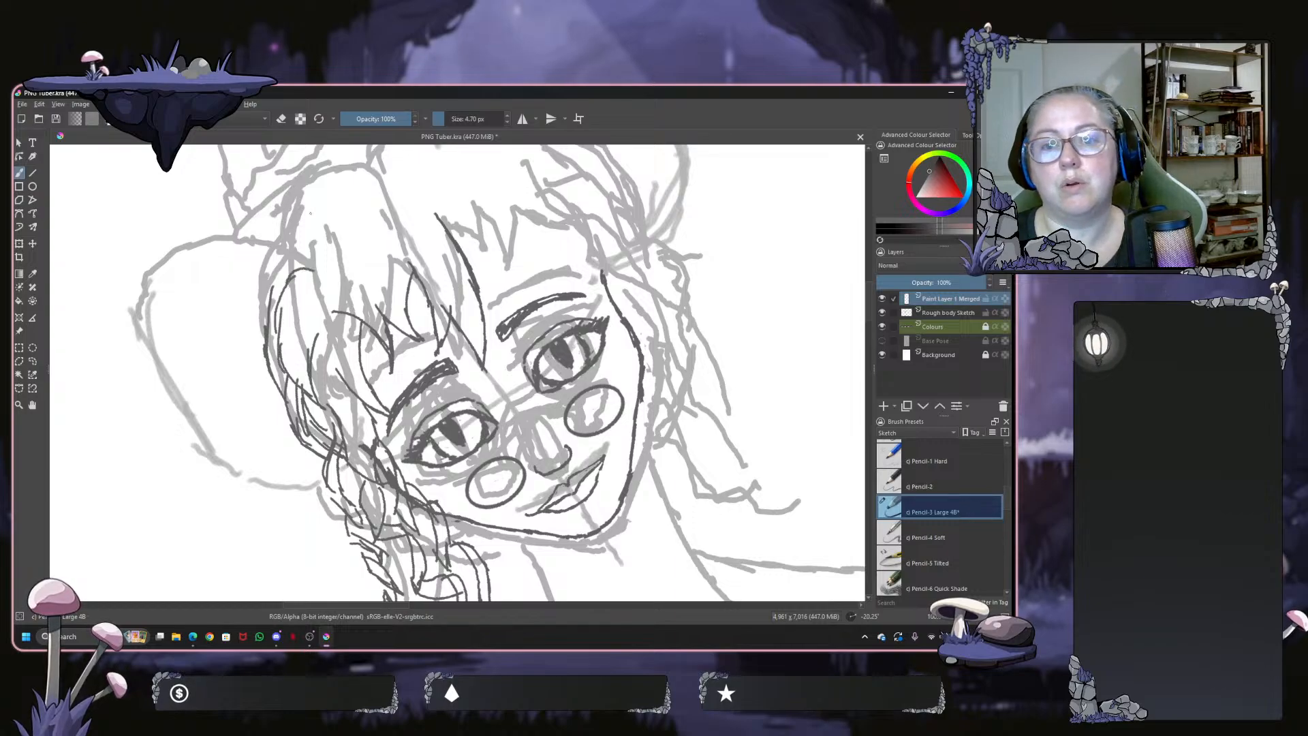
{"action": "left_click_drag", "start_coordinate": [313, 199], "coordinate": [264, 235]}
{"action": "mouse_move", "coordinate": [265, 267]}
{"action": "left_mouse_down"}
{"action": "mouse_move", "coordinate": [249, 293]}
{"action": "mouse_move", "coordinate": [257, 362]}
{"action": "left_mouse_up"}
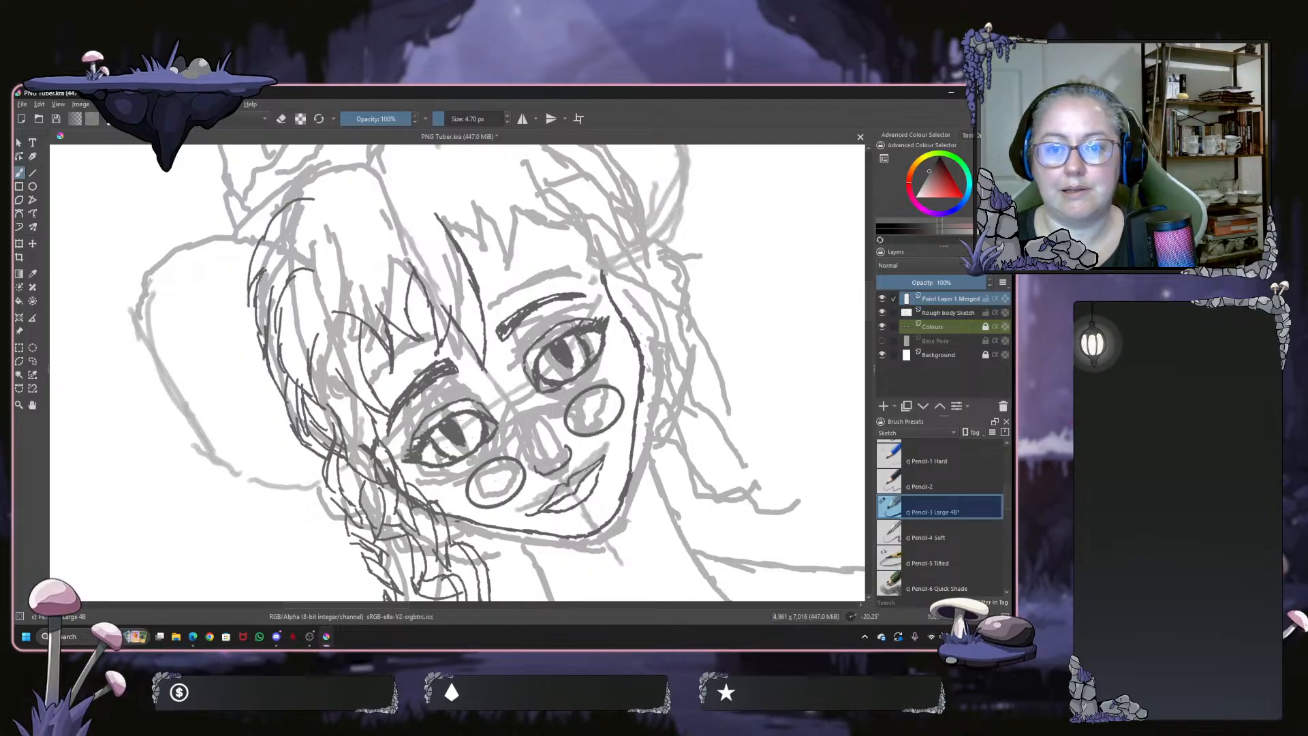
{"action": "mouse_move", "coordinate": [288, 205]}
{"action": "left_mouse_down"}
{"action": "mouse_move", "coordinate": [303, 191]}
{"action": "mouse_move", "coordinate": [346, 199]}
{"action": "left_mouse_up"}
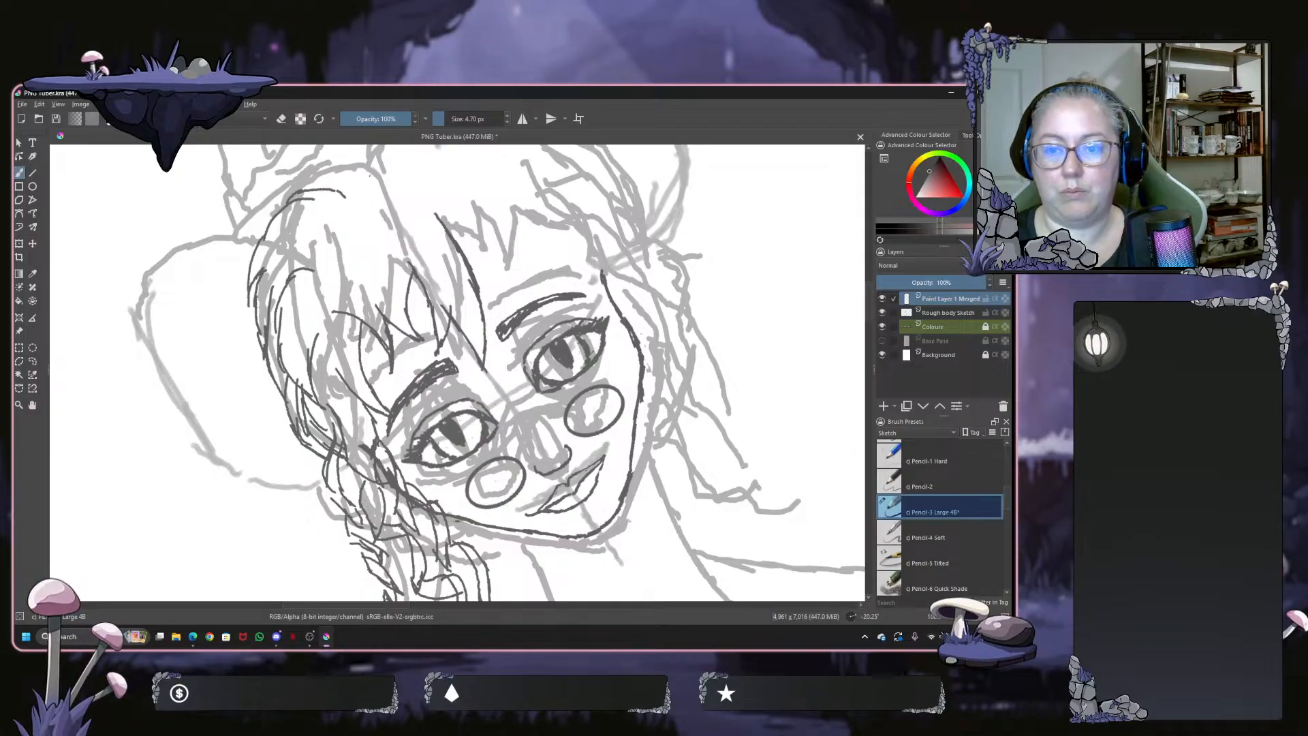
Draw curved fringe strands from the central parting across the forehead to the right-hand temple, following the rough sketch
{"action": "mouse_move", "coordinate": [359, 170]}
{"action": "left_mouse_down"}
{"action": "mouse_move", "coordinate": [515, 239]}
{"action": "mouse_move", "coordinate": [487, 304]}
{"action": "mouse_move", "coordinate": [523, 249]}
{"action": "mouse_move", "coordinate": [568, 238]}
{"action": "mouse_move", "coordinate": [578, 295]}
{"action": "mouse_move", "coordinate": [559, 341]}
{"action": "mouse_move", "coordinate": [465, 407]}
{"action": "mouse_move", "coordinate": [411, 390]}
{"action": "mouse_move", "coordinate": [415, 346]}
{"action": "left_mouse_up"}
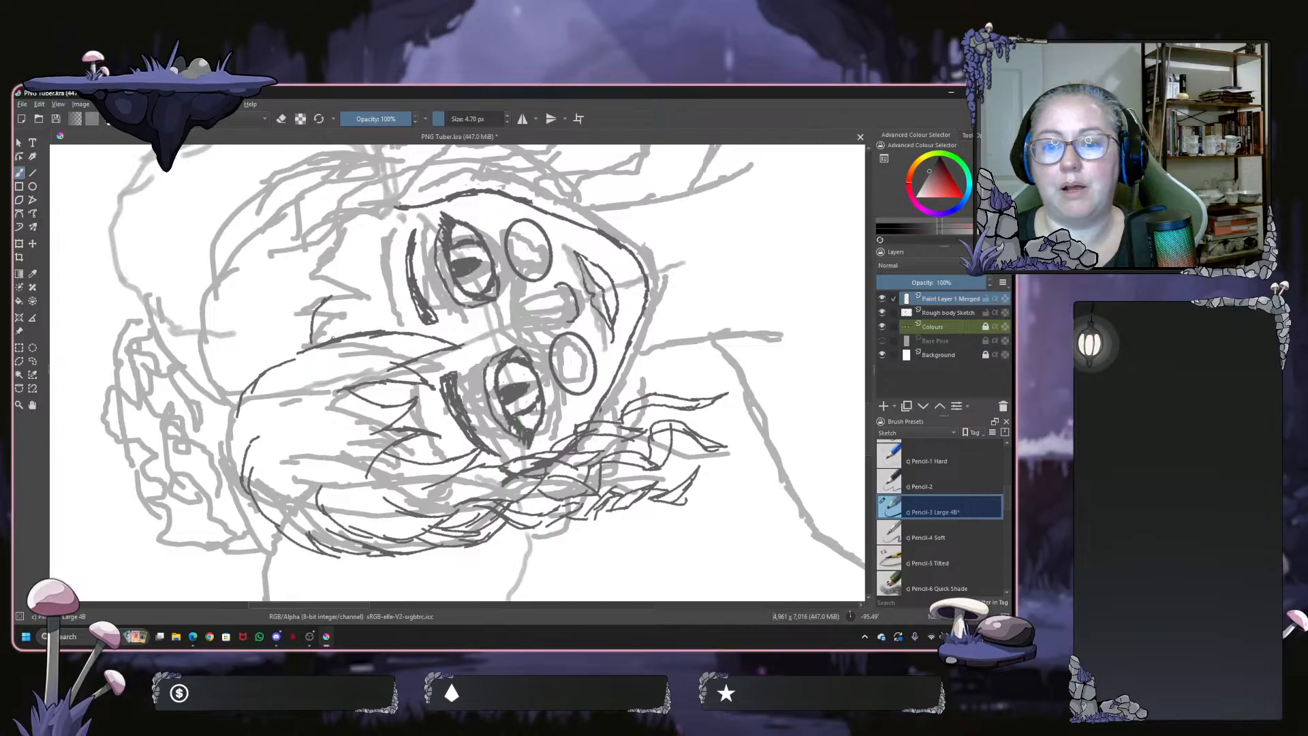
{"action": "mouse_move", "coordinate": [332, 338]}
{"action": "left_mouse_down"}
{"action": "mouse_move", "coordinate": [347, 315]}
{"action": "mouse_move", "coordinate": [413, 296]}
{"action": "left_mouse_up"}
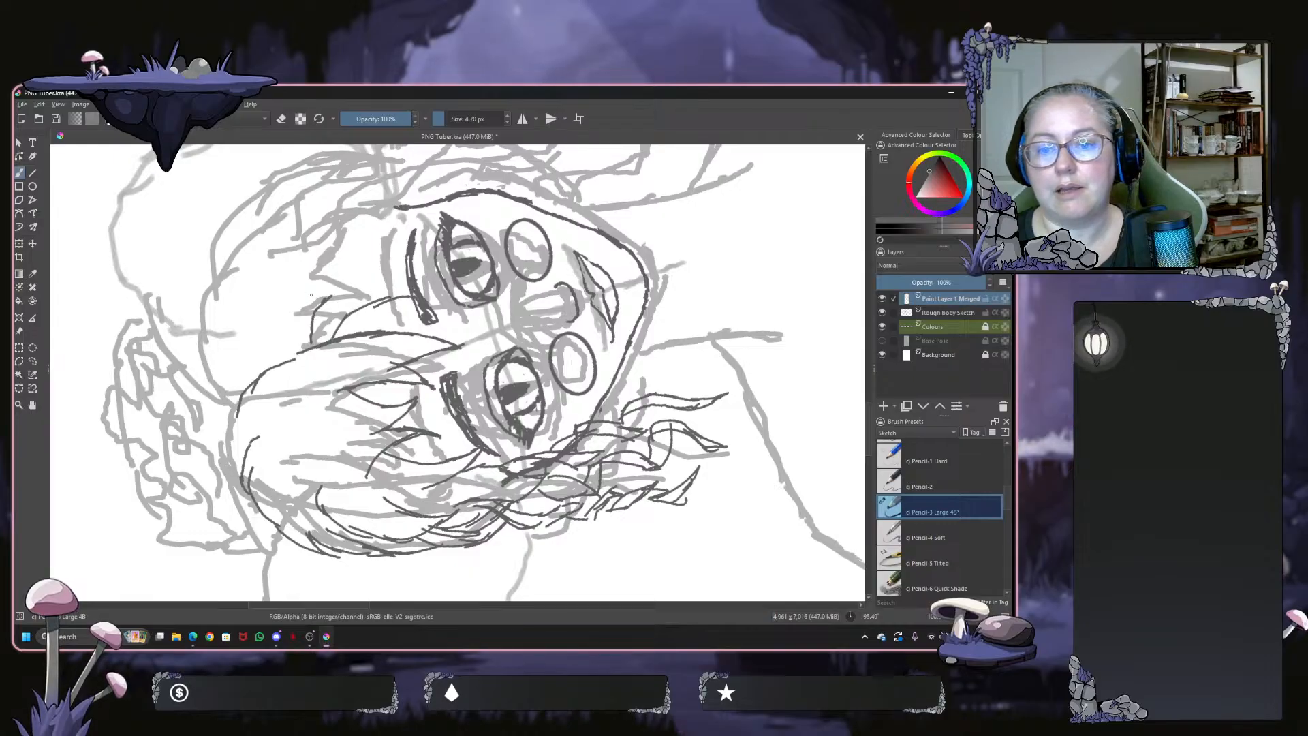
{"action": "mouse_move", "coordinate": [311, 286]}
{"action": "left_mouse_down"}
{"action": "mouse_move", "coordinate": [358, 277]}
{"action": "mouse_move", "coordinate": [405, 296]}
{"action": "mouse_move", "coordinate": [349, 284]}
{"action": "mouse_move", "coordinate": [324, 309]}
{"action": "mouse_move", "coordinate": [393, 237]}
{"action": "left_mouse_up"}
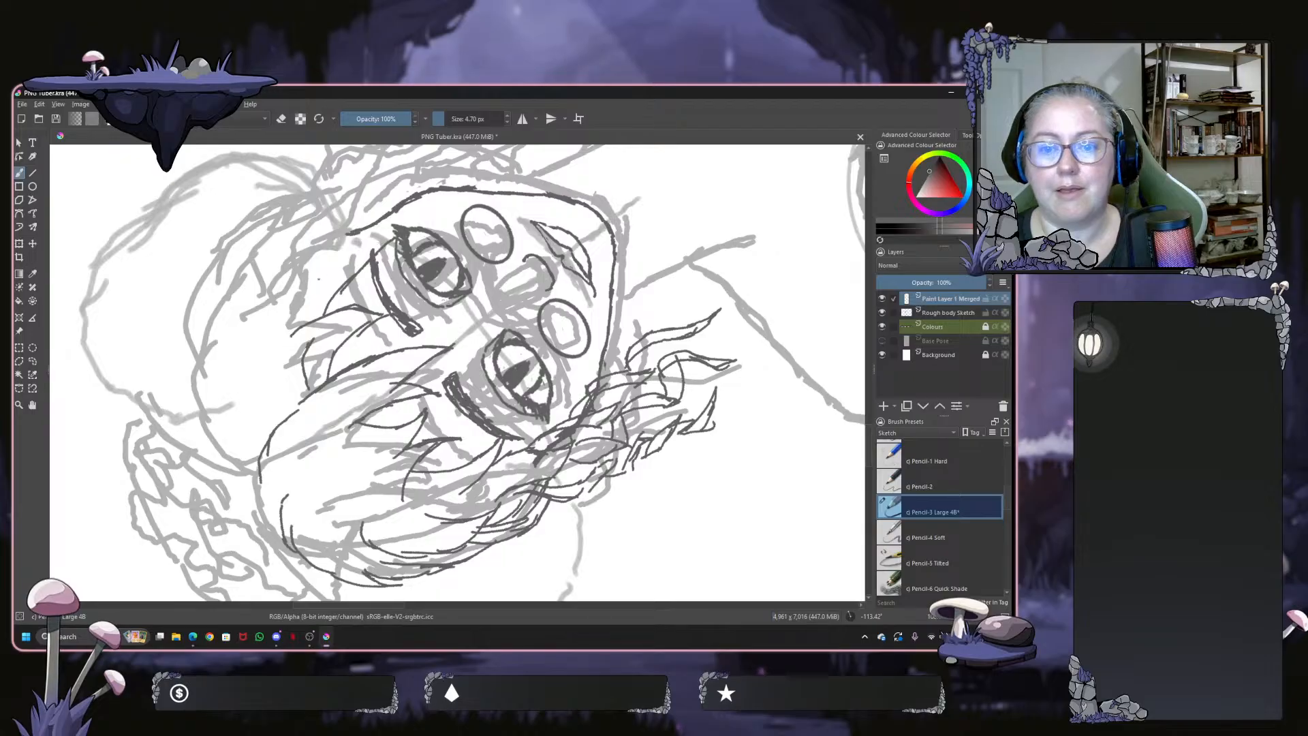
{"action": "mouse_move", "coordinate": [303, 279]}
{"action": "left_mouse_down"}
{"action": "mouse_move", "coordinate": [368, 235]}
{"action": "mouse_move", "coordinate": [399, 233]}
{"action": "mouse_move", "coordinate": [387, 187]}
{"action": "mouse_move", "coordinate": [414, 177]}
{"action": "left_mouse_up"}
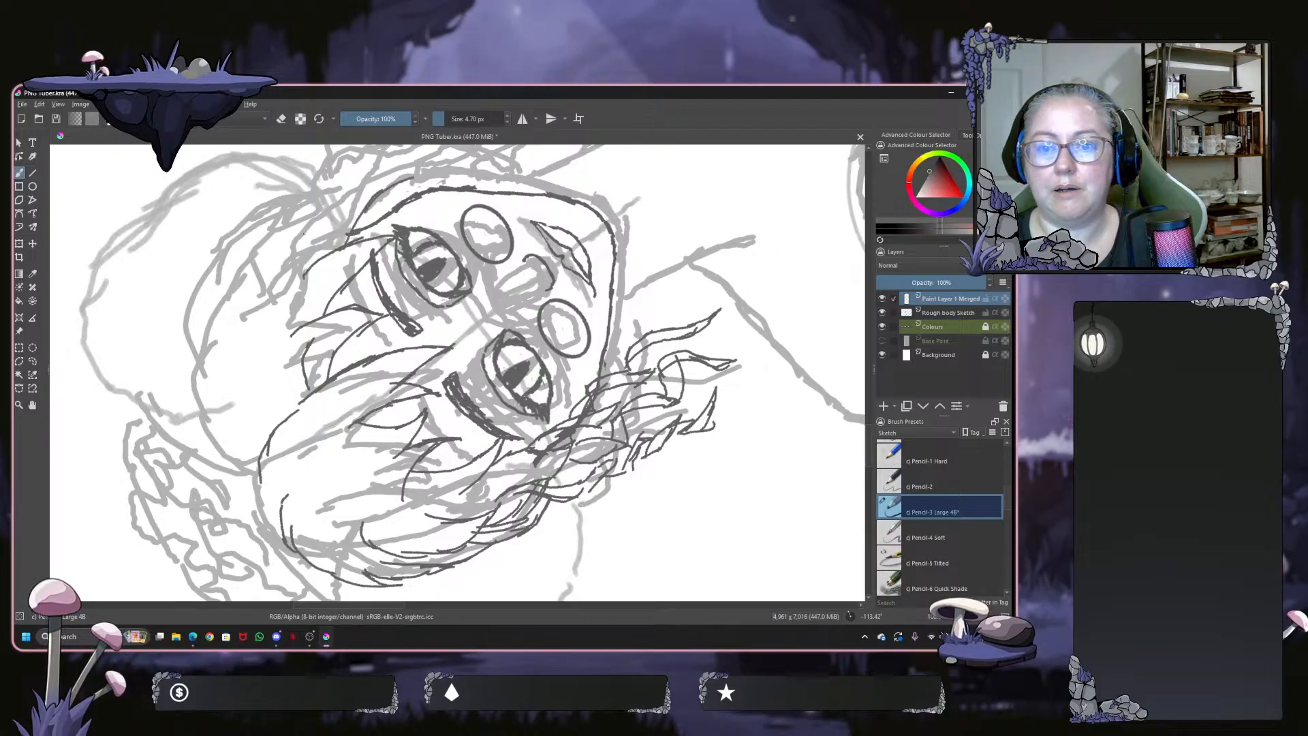
Draw overlapping wavy side locks from the right-hand temple down past the cheek
{"action": "mouse_move", "coordinate": [308, 231]}
{"action": "left_mouse_down"}
{"action": "mouse_move", "coordinate": [376, 194]}
{"action": "mouse_move", "coordinate": [395, 212]}
{"action": "left_mouse_up"}
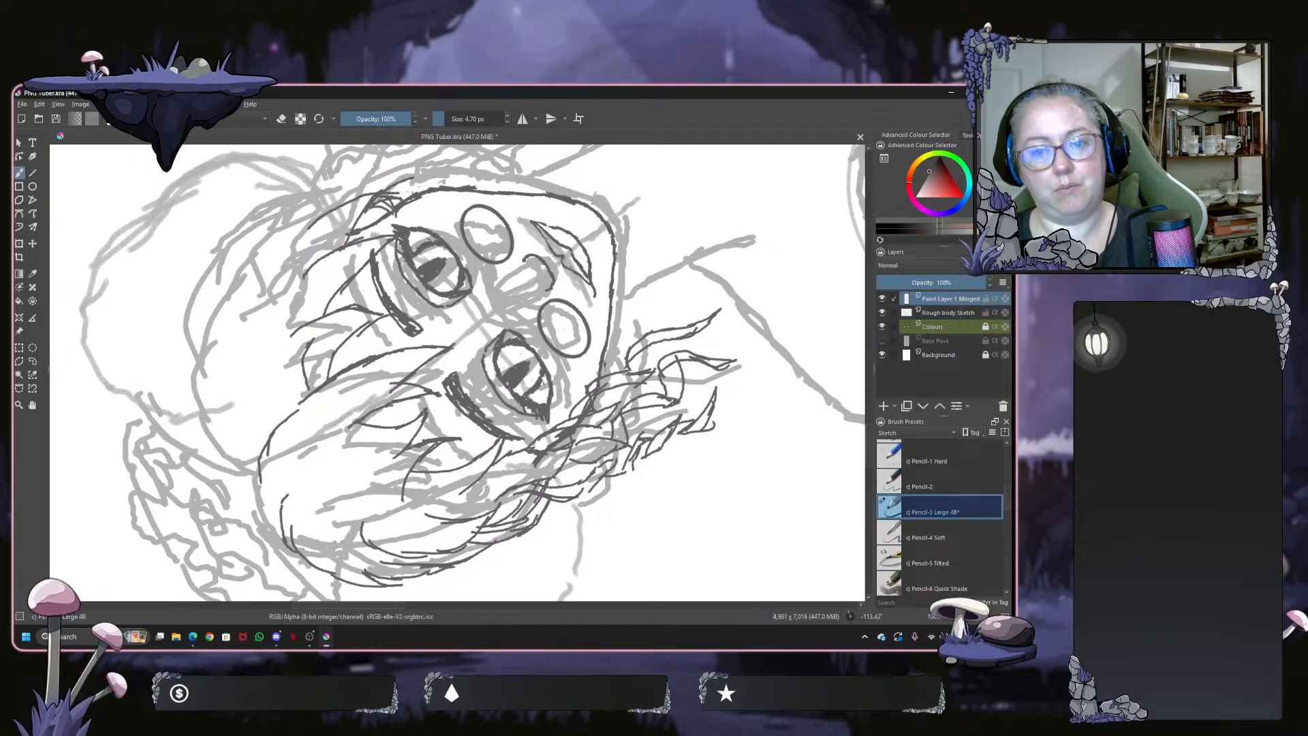
{"action": "mouse_move", "coordinate": [425, 152]}
{"action": "left_mouse_down"}
{"action": "mouse_move", "coordinate": [432, 237]}
{"action": "mouse_move", "coordinate": [412, 242]}
{"action": "mouse_move", "coordinate": [417, 221]}
{"action": "left_mouse_up"}
{"action": "mouse_move", "coordinate": [375, 271]}
{"action": "left_mouse_down"}
{"action": "mouse_move", "coordinate": [401, 222]}
{"action": "mouse_move", "coordinate": [452, 234]}
{"action": "mouse_move", "coordinate": [417, 257]}
{"action": "mouse_move", "coordinate": [470, 218]}
{"action": "mouse_move", "coordinate": [476, 193]}
{"action": "mouse_move", "coordinate": [481, 231]}
{"action": "mouse_move", "coordinate": [506, 224]}
{"action": "mouse_move", "coordinate": [489, 254]}
{"action": "mouse_move", "coordinate": [524, 203]}
{"action": "mouse_move", "coordinate": [485, 237]}
{"action": "mouse_move", "coordinate": [530, 179]}
{"action": "mouse_move", "coordinate": [509, 233]}
{"action": "left_mouse_up"}
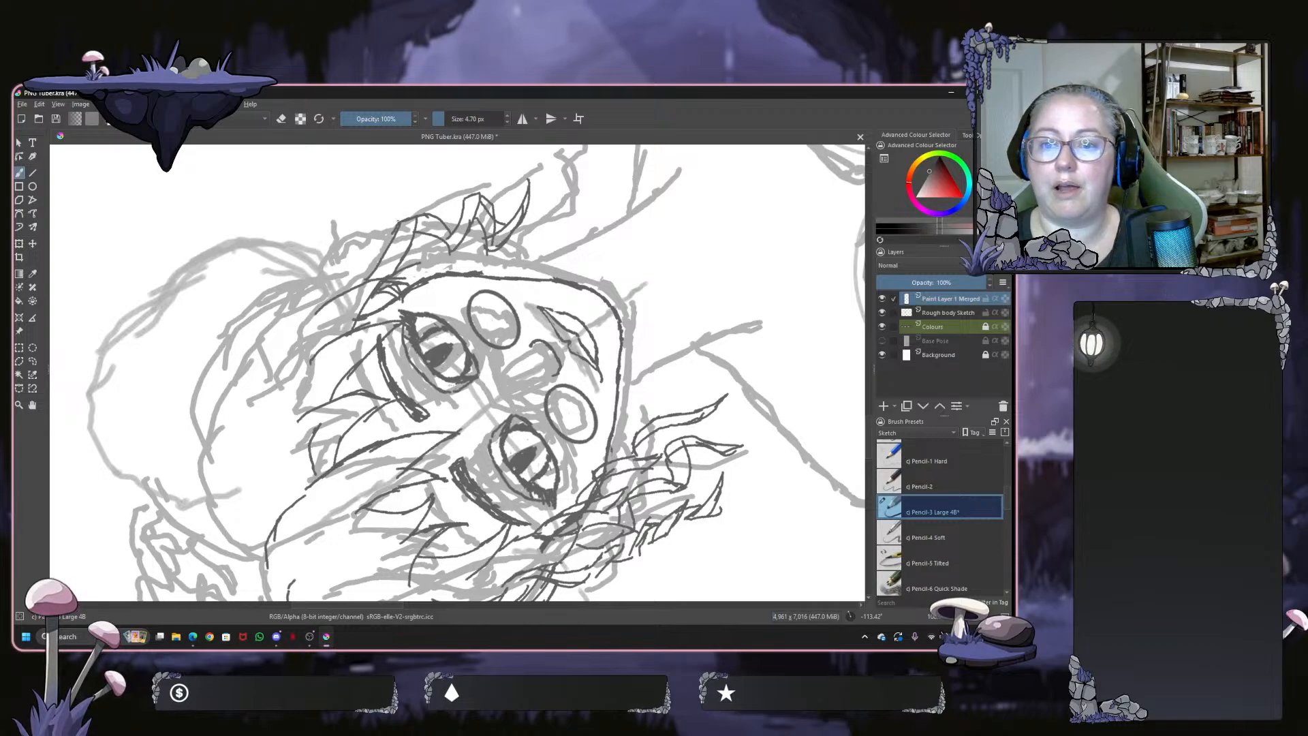
{"action": "mouse_move", "coordinate": [360, 230]}
{"action": "left_mouse_down"}
{"action": "mouse_move", "coordinate": [382, 221]}
{"action": "mouse_move", "coordinate": [364, 276]}
{"action": "mouse_move", "coordinate": [323, 271]}
{"action": "left_mouse_up"}
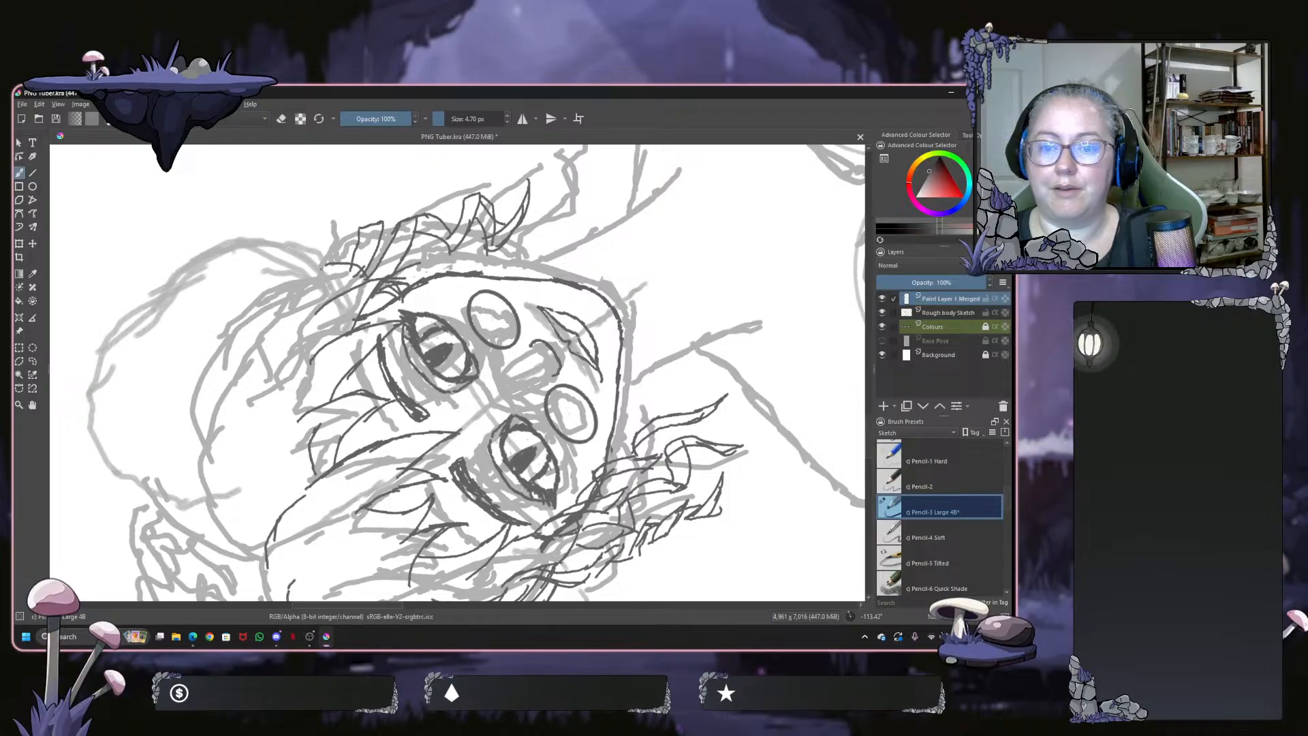
{"action": "left_click_drag", "start_coordinate": [333, 223], "coordinate": [322, 291]}
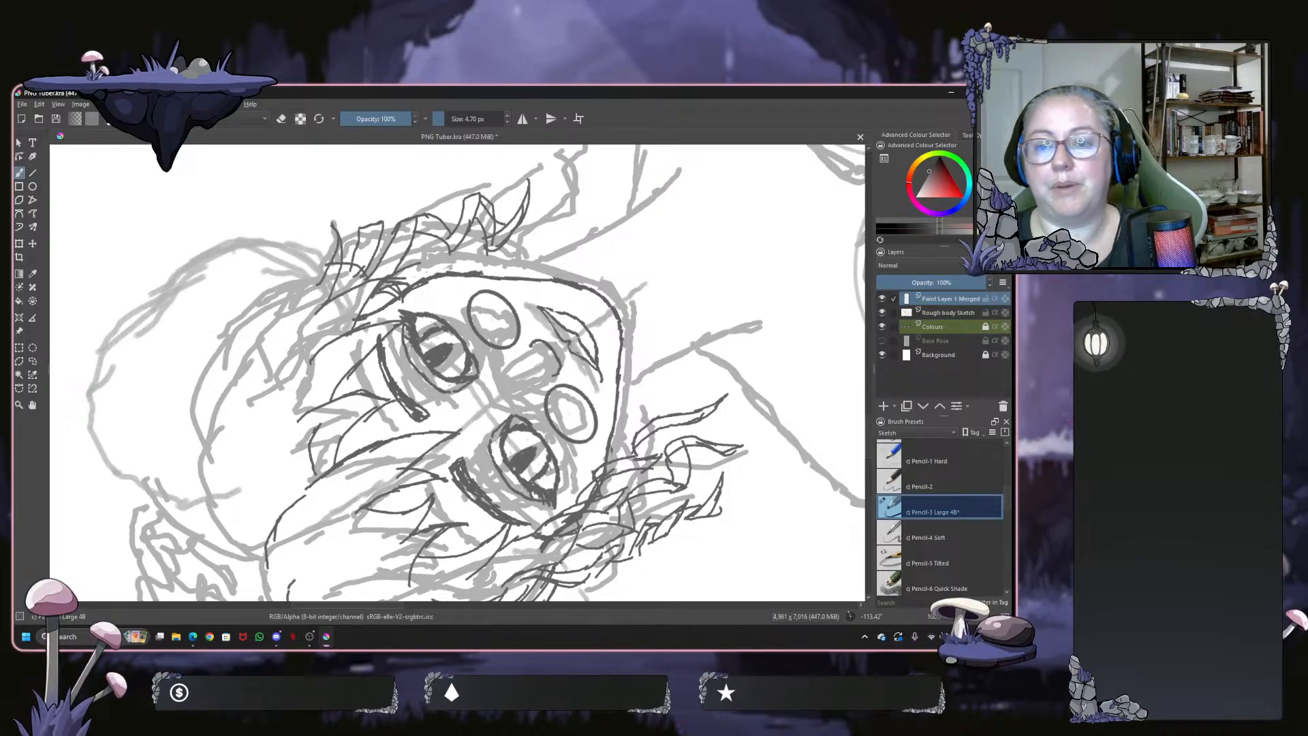
Extend the right-hand side locks with lower curls beside the neck and outer strands at ear height
{"action": "mouse_move", "coordinate": [390, 223]}
{"action": "left_mouse_down"}
{"action": "mouse_move", "coordinate": [410, 232]}
{"action": "mouse_move", "coordinate": [382, 183]}
{"action": "mouse_move", "coordinate": [404, 205]}
{"action": "mouse_move", "coordinate": [394, 183]}
{"action": "mouse_move", "coordinate": [430, 198]}
{"action": "mouse_move", "coordinate": [437, 224]}
{"action": "mouse_move", "coordinate": [483, 177]}
{"action": "mouse_move", "coordinate": [454, 203]}
{"action": "mouse_move", "coordinate": [486, 185]}
{"action": "mouse_move", "coordinate": [507, 209]}
{"action": "mouse_move", "coordinate": [472, 223]}
{"action": "mouse_move", "coordinate": [511, 234]}
{"action": "mouse_move", "coordinate": [604, 366]}
{"action": "mouse_move", "coordinate": [580, 455]}
{"action": "mouse_move", "coordinate": [515, 508]}
{"action": "left_mouse_up"}
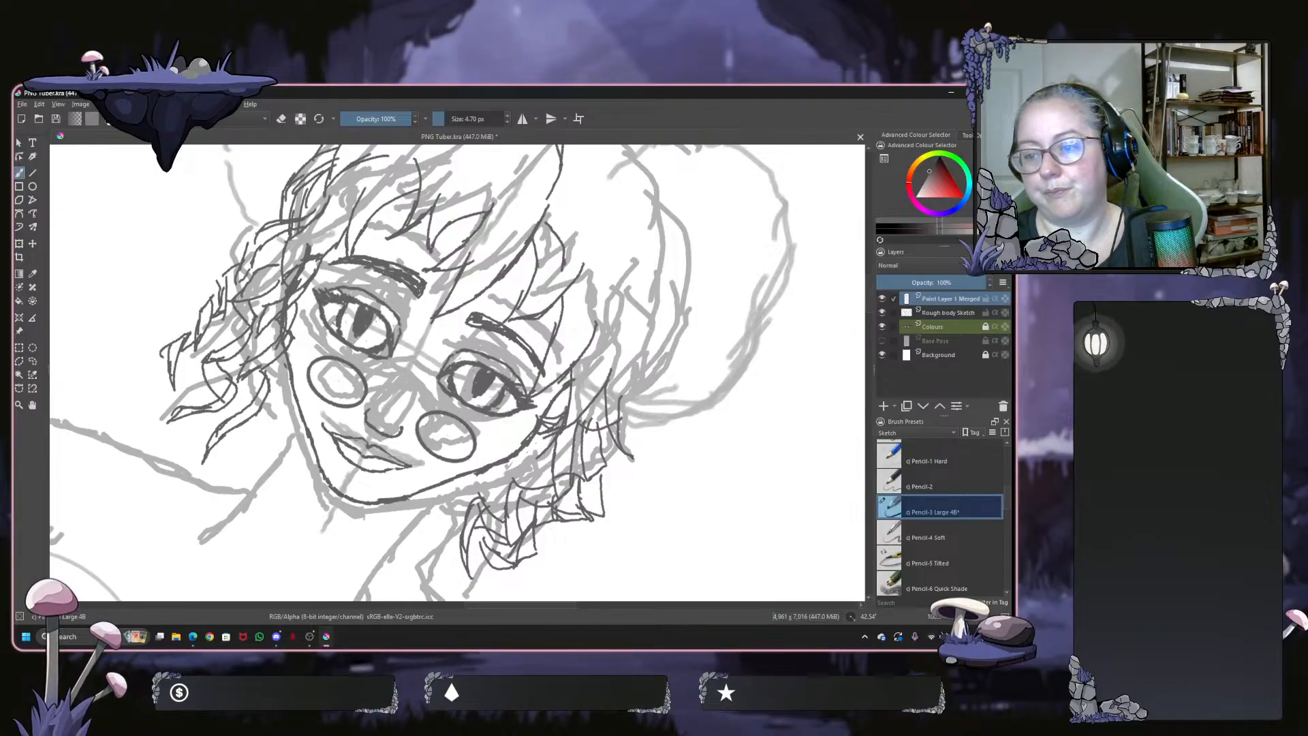
{"action": "mouse_move", "coordinate": [612, 462]}
{"action": "left_mouse_down"}
{"action": "mouse_move", "coordinate": [638, 445]}
{"action": "mouse_move", "coordinate": [658, 389]}
{"action": "mouse_move", "coordinate": [622, 498]}
{"action": "mouse_move", "coordinate": [661, 397]}
{"action": "left_mouse_up"}
{"action": "left_click_drag", "start_coordinate": [675, 352], "coordinate": [651, 443]}
{"action": "mouse_move", "coordinate": [651, 436]}
{"action": "left_mouse_down"}
{"action": "mouse_move", "coordinate": [676, 352]}
{"action": "mouse_move", "coordinate": [604, 451]}
{"action": "mouse_move", "coordinate": [606, 494]}
{"action": "left_mouse_up"}
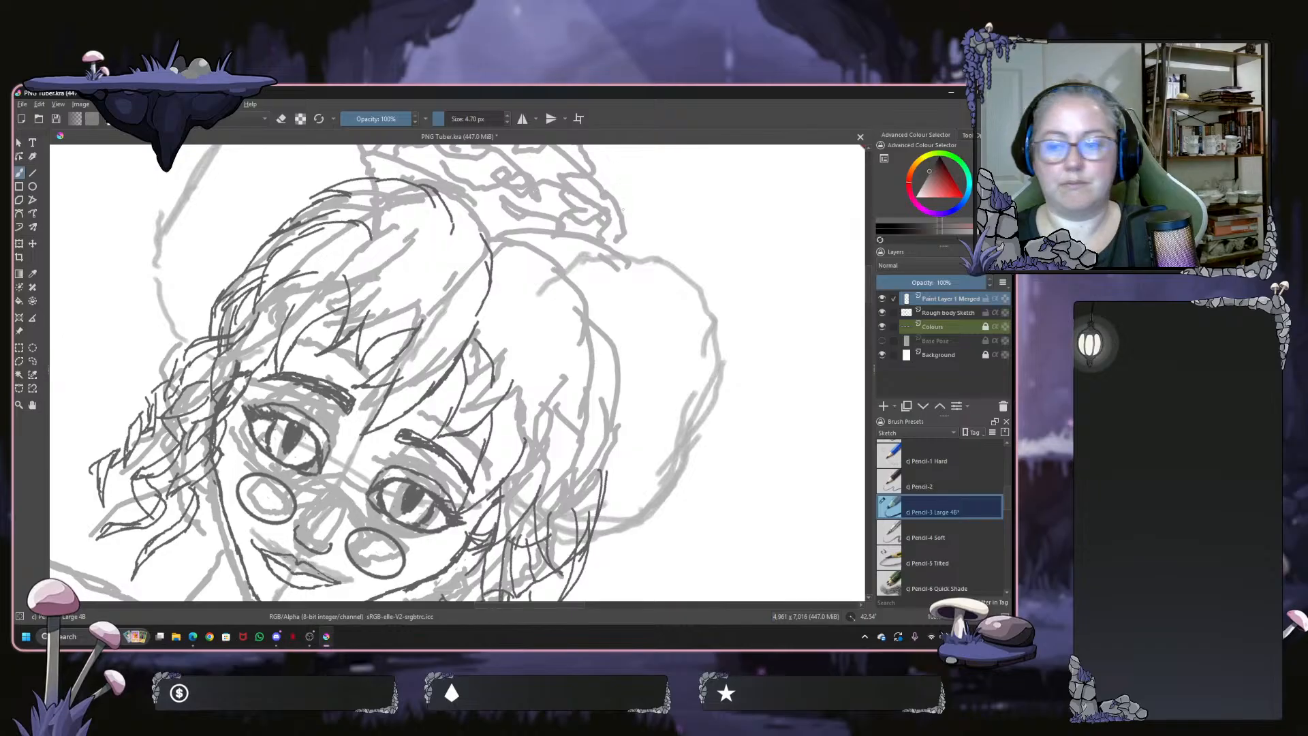
Draw layered curved strands from the central parting over the right-hand crown and down the side of the head
{"action": "mouse_move", "coordinate": [623, 210]}
{"action": "left_mouse_down"}
{"action": "mouse_move", "coordinate": [519, 236]}
{"action": "mouse_move", "coordinate": [552, 266]}
{"action": "mouse_move", "coordinate": [573, 317]}
{"action": "mouse_move", "coordinate": [556, 265]}
{"action": "mouse_move", "coordinate": [566, 262]}
{"action": "mouse_move", "coordinate": [600, 405]}
{"action": "left_mouse_up"}
{"action": "mouse_move", "coordinate": [600, 407]}
{"action": "left_mouse_down"}
{"action": "mouse_move", "coordinate": [609, 368]}
{"action": "mouse_move", "coordinate": [586, 409]}
{"action": "mouse_move", "coordinate": [599, 434]}
{"action": "left_mouse_up"}
{"action": "left_click_drag", "start_coordinate": [608, 343], "coordinate": [616, 375]}
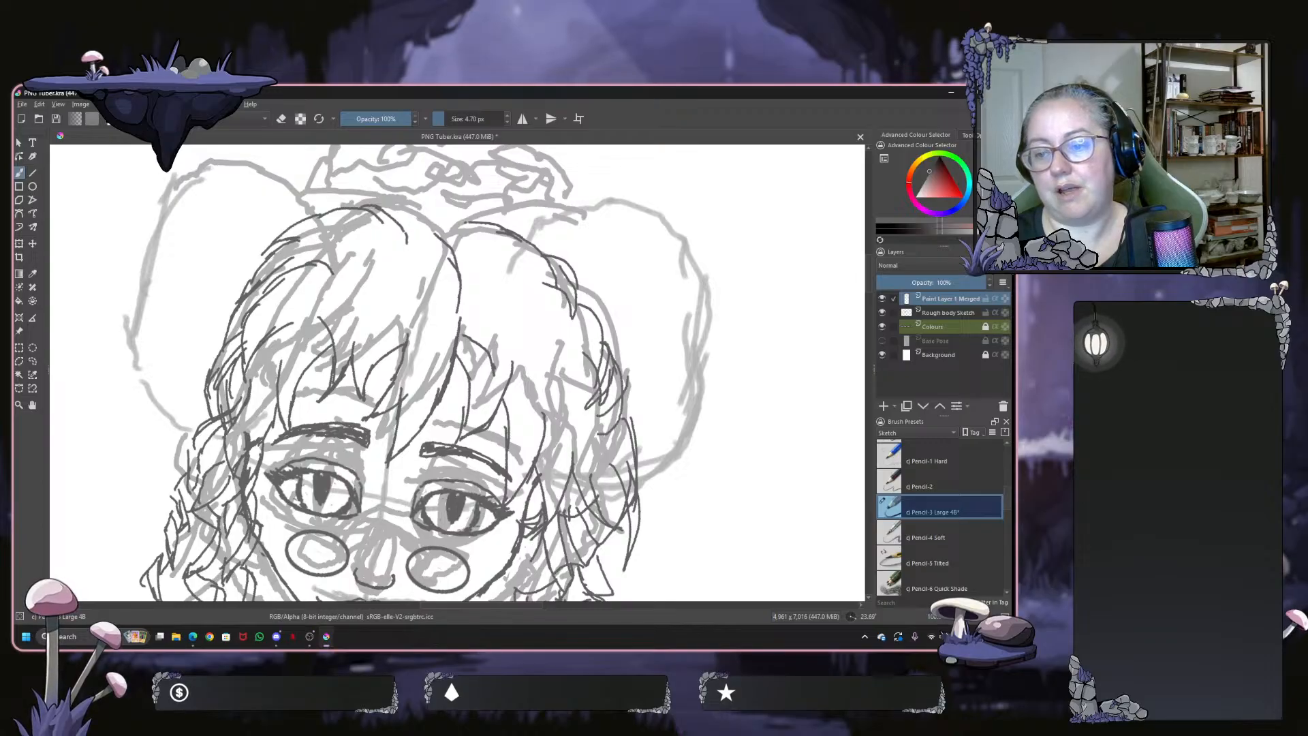
{"action": "left_click_drag", "start_coordinate": [535, 240], "coordinate": [539, 368]}
{"action": "left_click_drag", "start_coordinate": [536, 315], "coordinate": [542, 426]}
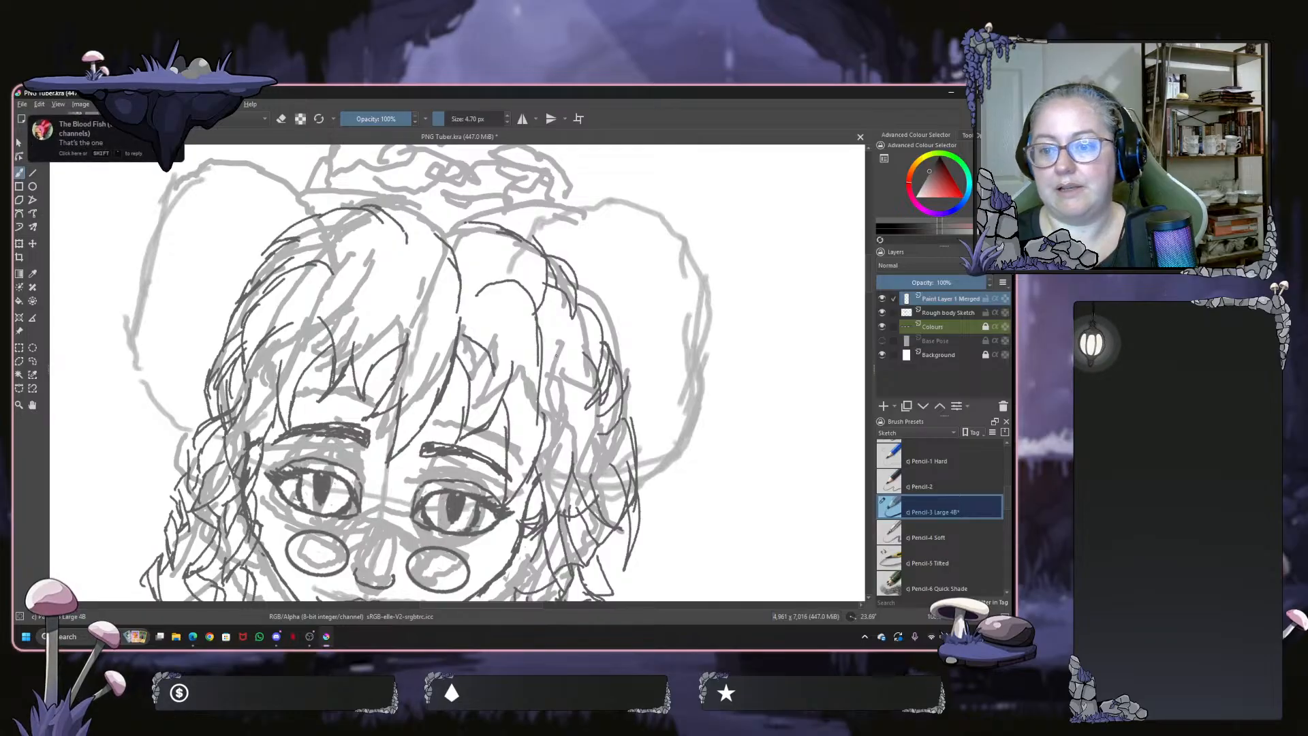
{"action": "mouse_move", "coordinate": [547, 353]}
{"action": "left_mouse_down"}
{"action": "mouse_move", "coordinate": [579, 338]}
{"action": "mouse_move", "coordinate": [588, 398]}
{"action": "left_mouse_up"}
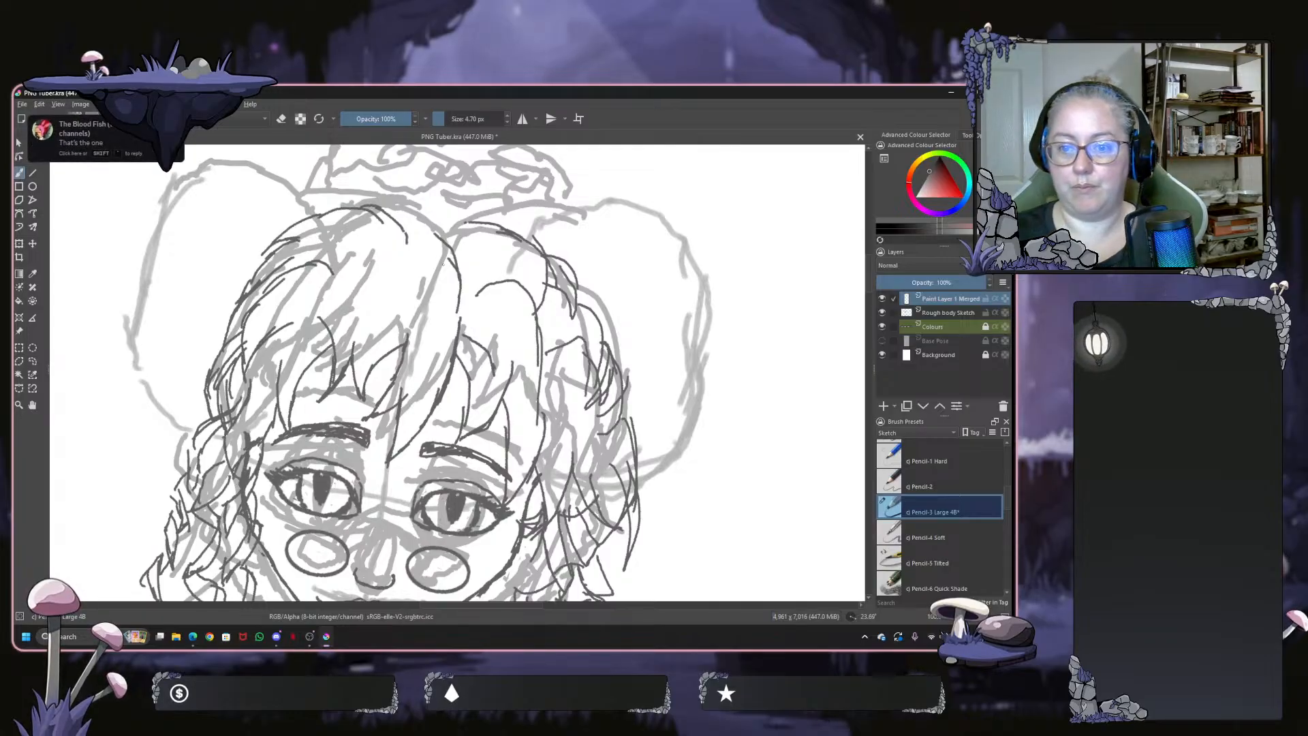
Add inner strands to the left-hand fringe and close the hairline across the top of the crown
{"action": "mouse_move", "coordinate": [446, 283]}
{"action": "left_mouse_down"}
{"action": "mouse_move", "coordinate": [387, 259]}
{"action": "mouse_move", "coordinate": [363, 292]}
{"action": "mouse_move", "coordinate": [352, 354]}
{"action": "left_mouse_up"}
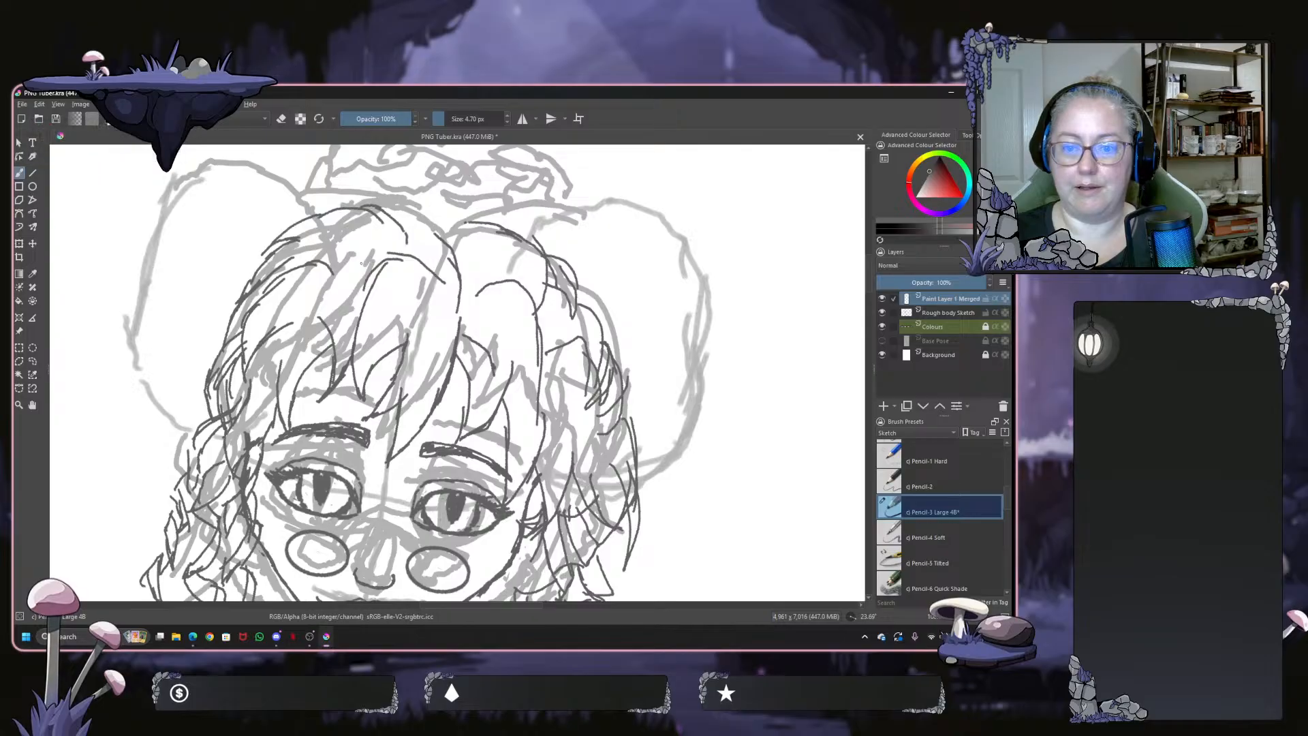
{"action": "mouse_move", "coordinate": [369, 268]}
{"action": "left_mouse_down"}
{"action": "mouse_move", "coordinate": [327, 265]}
{"action": "mouse_move", "coordinate": [288, 376]}
{"action": "left_mouse_up"}
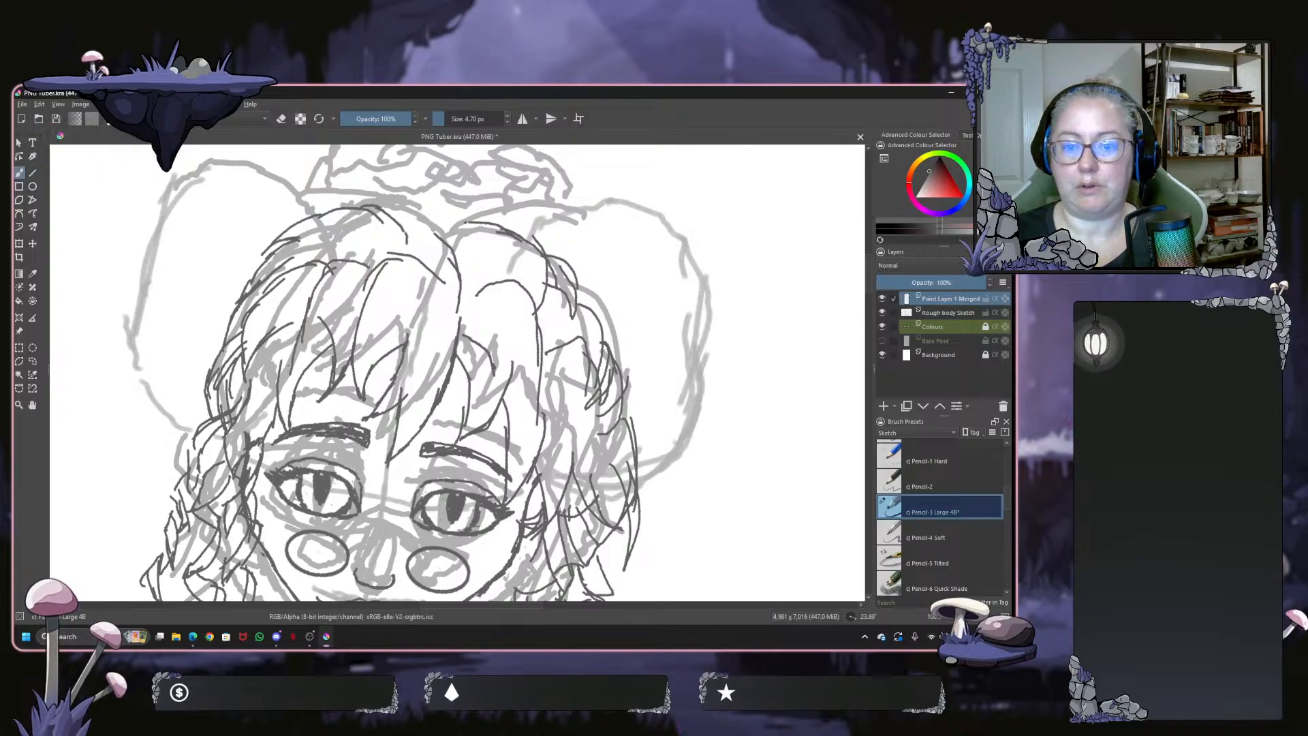
{"action": "left_click_drag", "start_coordinate": [329, 274], "coordinate": [304, 325]}
{"action": "mouse_move", "coordinate": [395, 215]}
{"action": "left_mouse_down"}
{"action": "mouse_move", "coordinate": [466, 210]}
{"action": "mouse_move", "coordinate": [503, 256]}
{"action": "mouse_move", "coordinate": [481, 179]}
{"action": "left_mouse_up"}
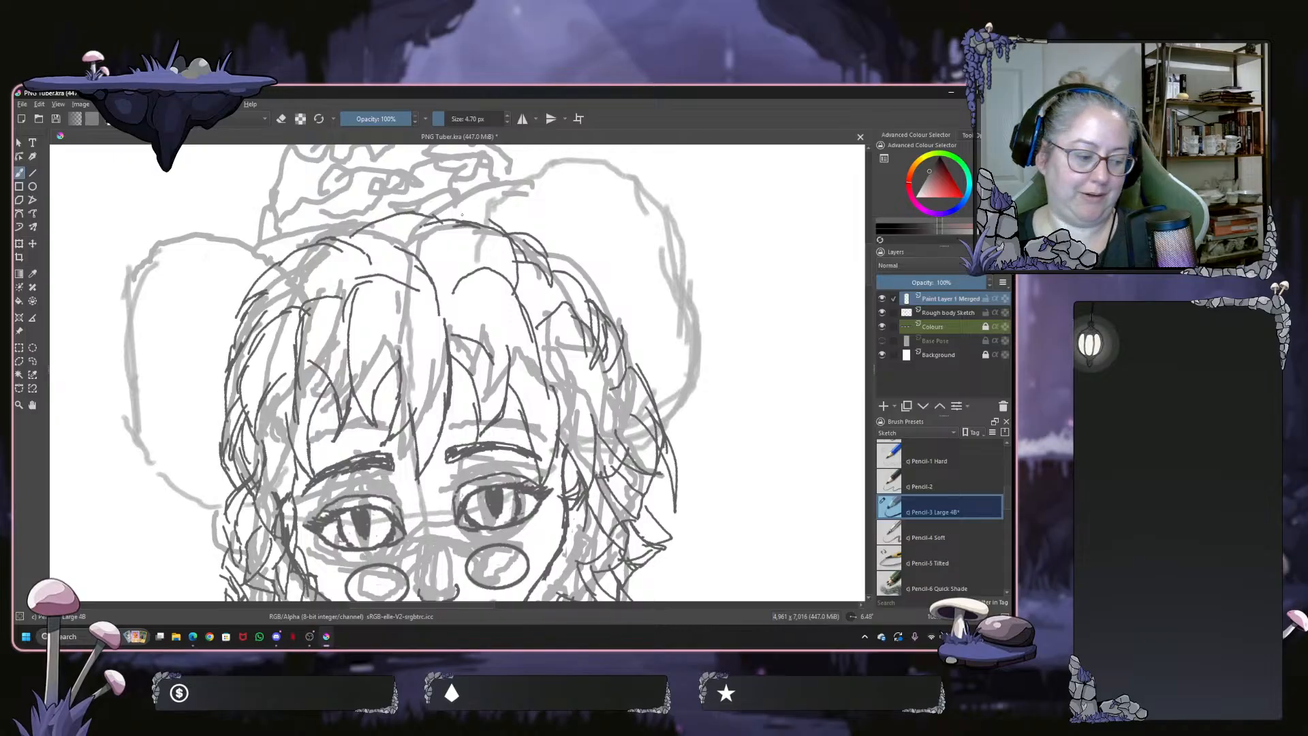
Hide the Rough body Sketch layer to check the clean face and hair lines, and show it again
{"action": "scroll", "coordinate": [492, 251], "scroll_direction": "down", "scroll_amount": 4}
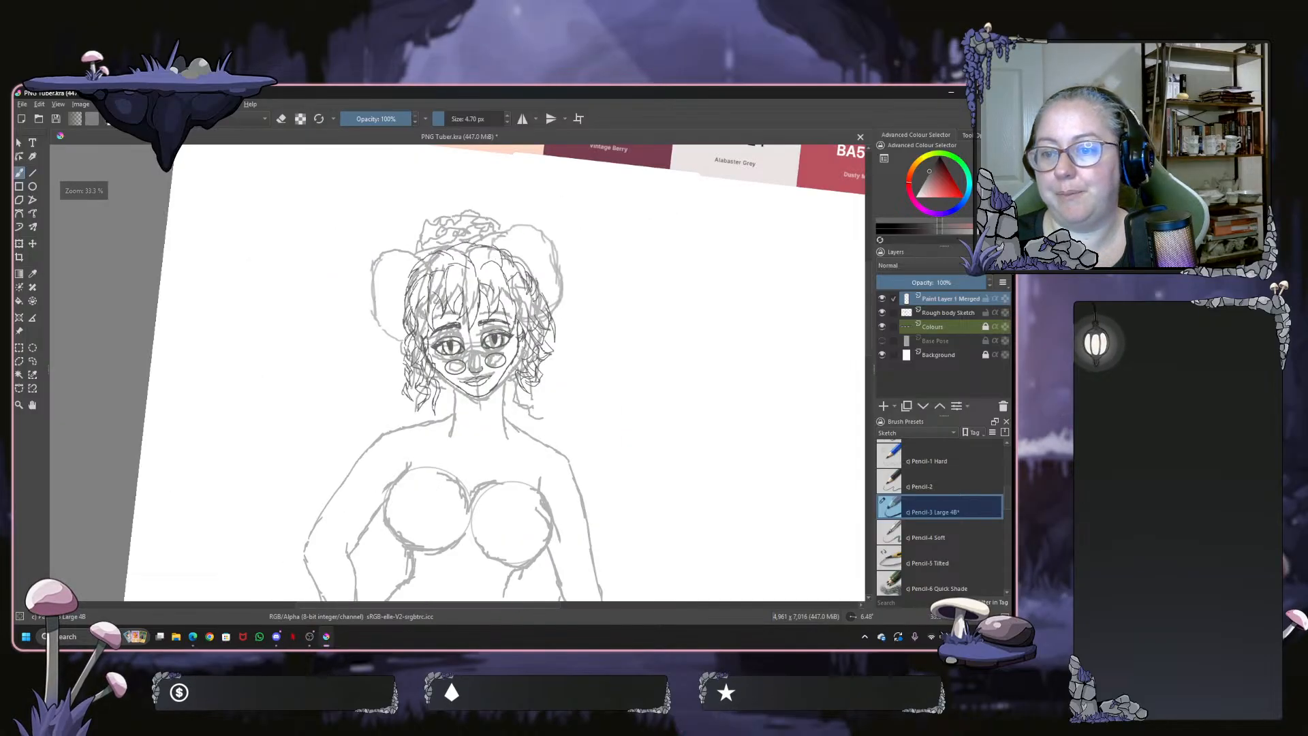
{"action": "left_click", "coordinate": [882, 312]}
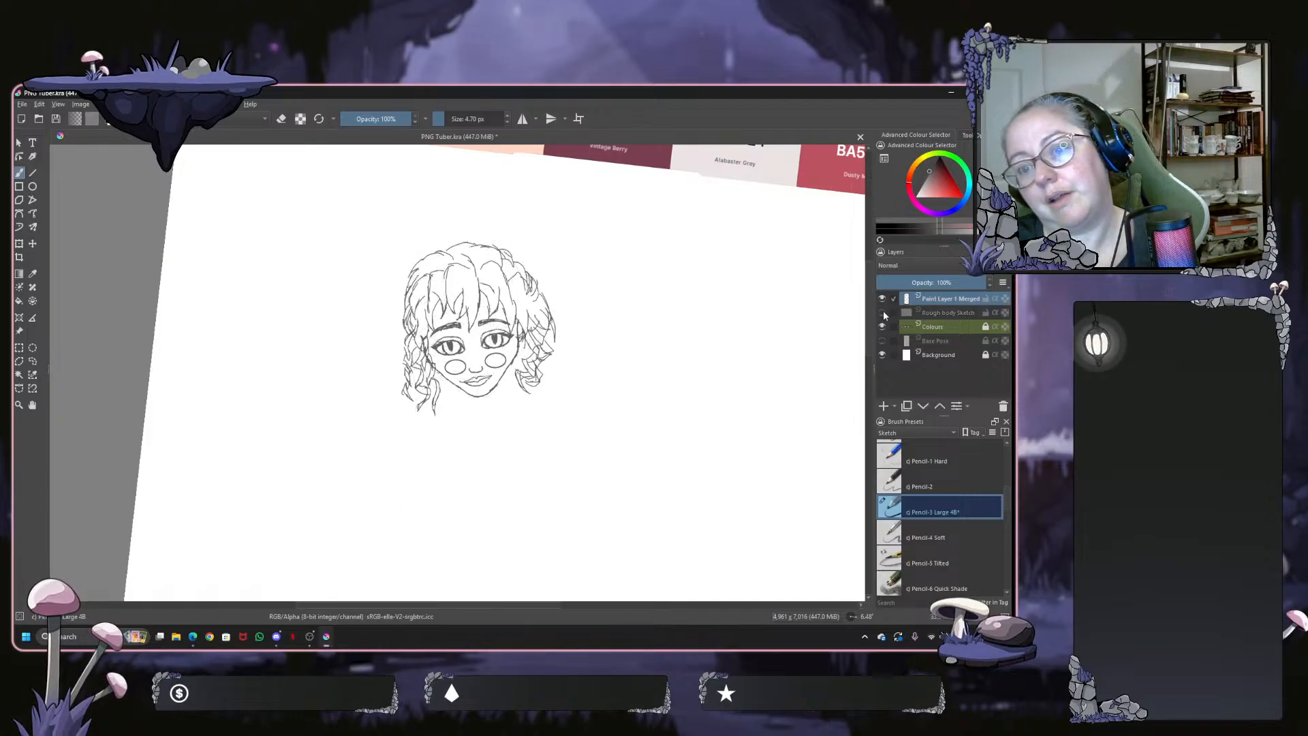
{"action": "left_click", "coordinate": [883, 312]}
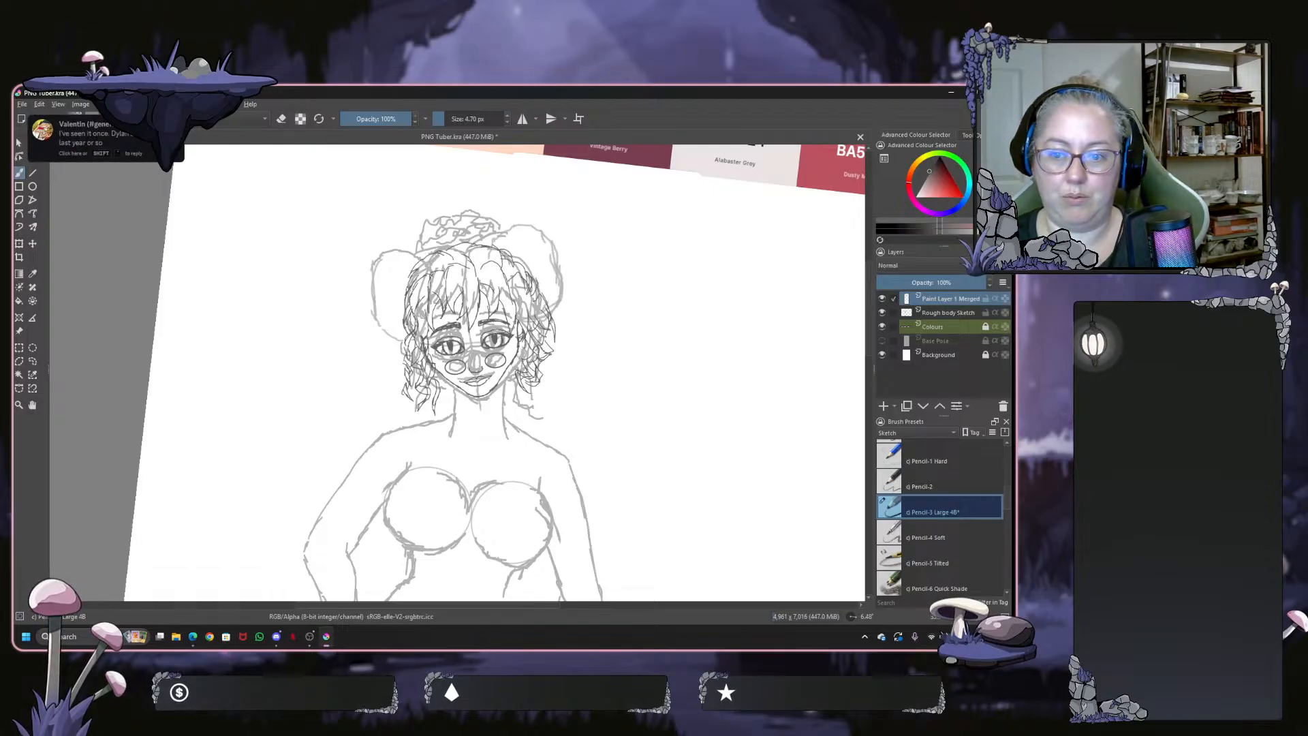
Draw loose flyaway strands along the outer edge of the left-hand hair, from the upper head to the temple
{"action": "scroll", "coordinate": [379, 324], "scroll_direction": "up", "scroll_amount": 2}
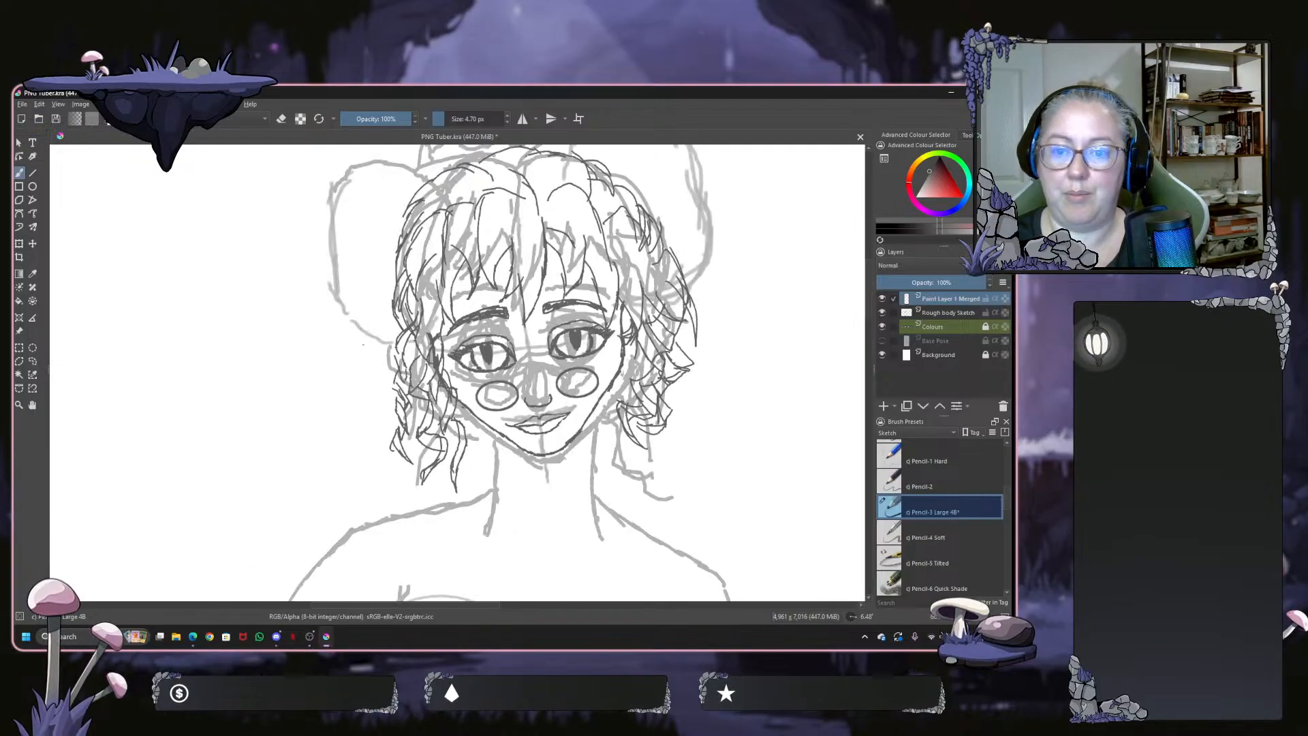
{"action": "mouse_move", "coordinate": [392, 253]}
{"action": "left_mouse_down"}
{"action": "mouse_move", "coordinate": [372, 307]}
{"action": "mouse_move", "coordinate": [387, 334]}
{"action": "left_mouse_up"}
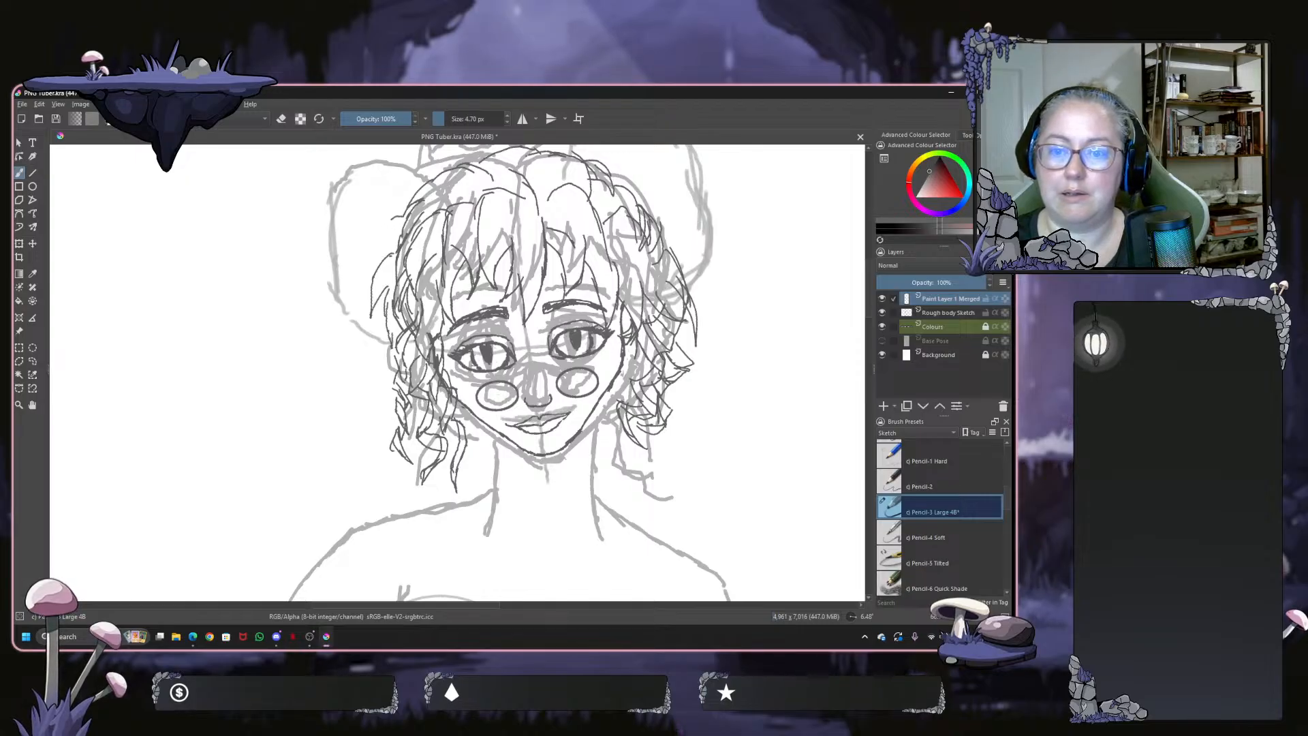
{"action": "mouse_move", "coordinate": [392, 220]}
{"action": "left_mouse_down"}
{"action": "mouse_move", "coordinate": [377, 267]}
{"action": "mouse_move", "coordinate": [219, 398]}
{"action": "left_mouse_up"}
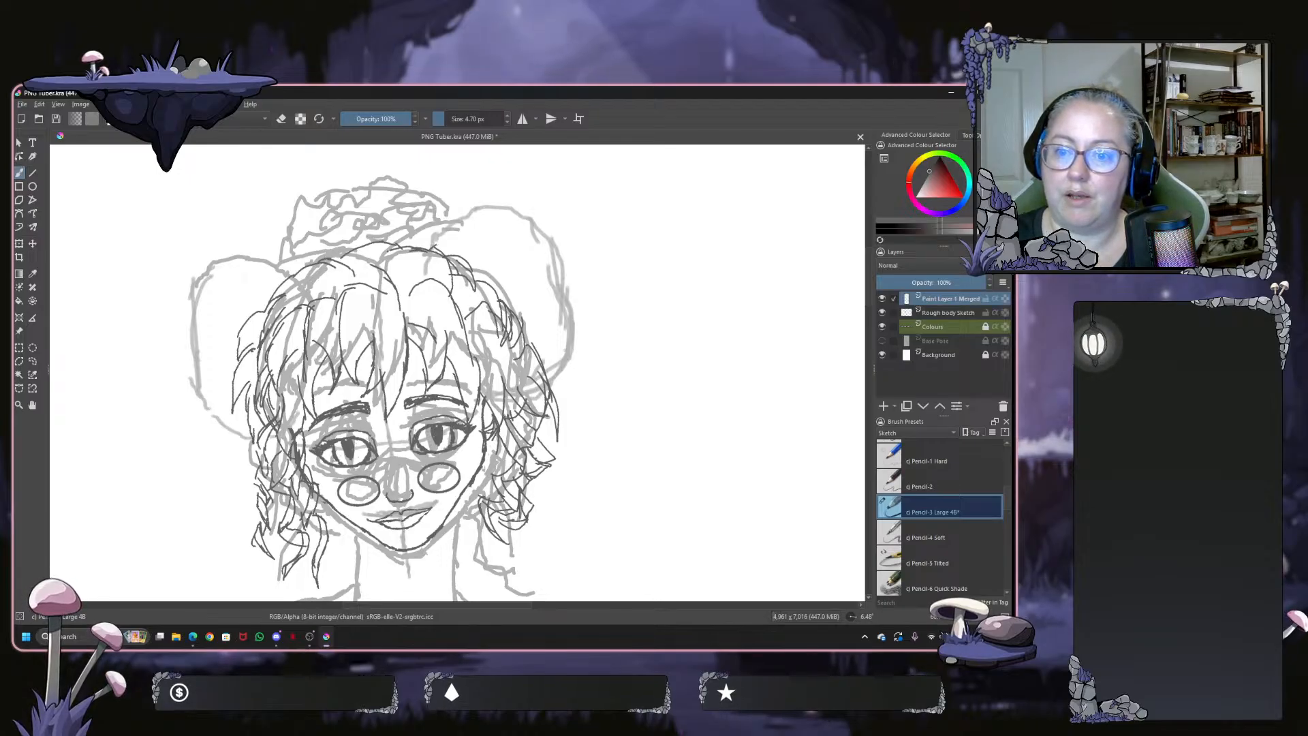
Outline the large rounded koala ear on the right-hand side of the head, following the rough sketch
{"action": "left_click_drag", "start_coordinate": [434, 242], "coordinate": [483, 220]}
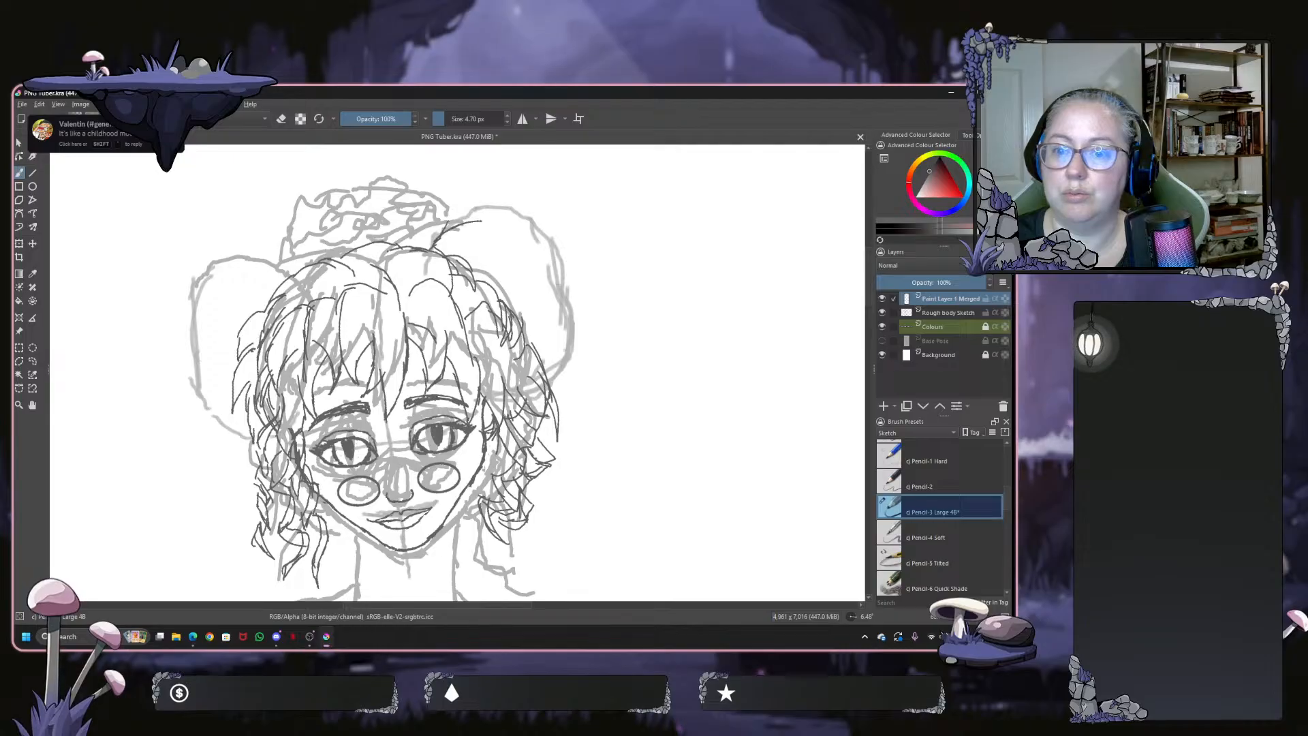
{"action": "mouse_move", "coordinate": [451, 220]}
{"action": "left_mouse_down"}
{"action": "mouse_move", "coordinate": [518, 201]}
{"action": "mouse_move", "coordinate": [535, 220]}
{"action": "mouse_move", "coordinate": [485, 228]}
{"action": "mouse_move", "coordinate": [400, 363]}
{"action": "left_mouse_up"}
{"action": "left_click_drag", "start_coordinate": [436, 299], "coordinate": [319, 362]}
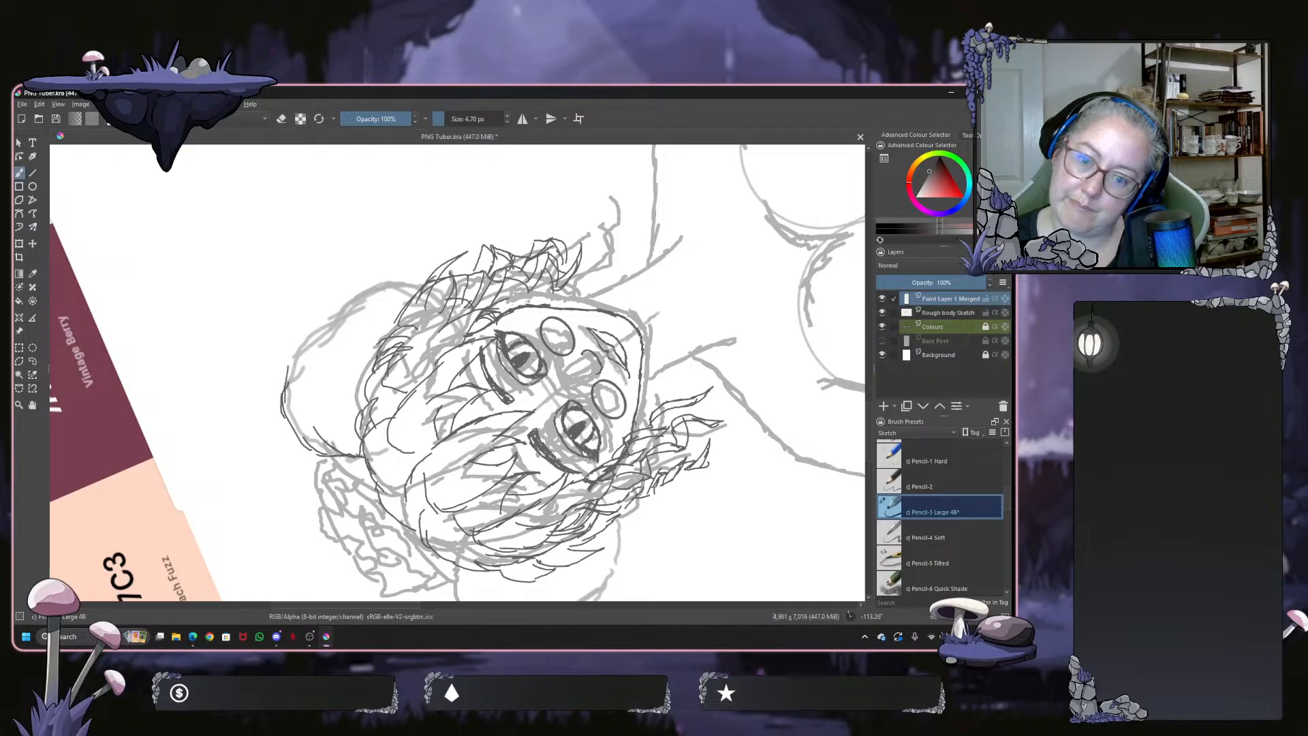
{"action": "mouse_move", "coordinate": [285, 380]}
{"action": "left_mouse_down"}
{"action": "mouse_move", "coordinate": [322, 316]}
{"action": "mouse_move", "coordinate": [368, 282]}
{"action": "mouse_move", "coordinate": [414, 275]}
{"action": "left_mouse_up"}
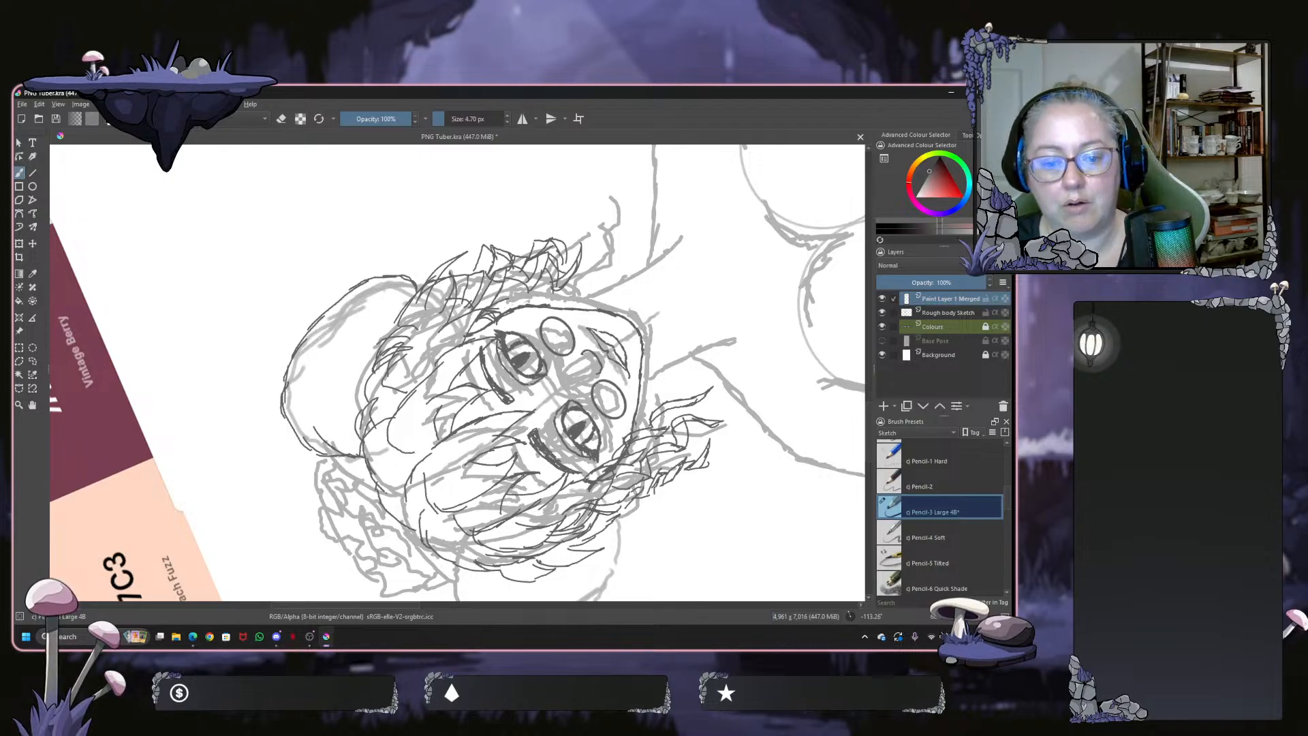
Switch to the NikkiiPNGTuber board in Milanote to examine the koala ear references, and return to the Krita drawing
{"action": "mouse_move", "coordinate": [193, 636]}
{"action": "left_click", "coordinate": [296, 590]}
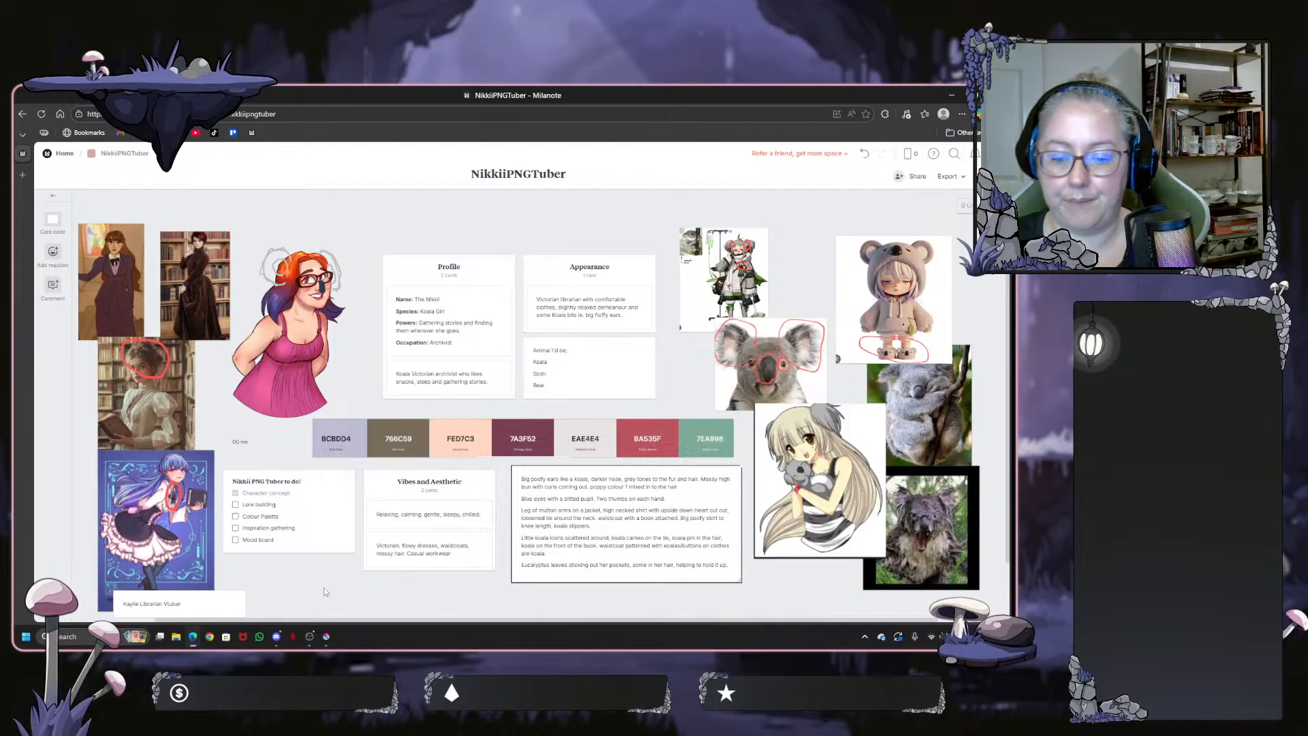
{"action": "left_click", "coordinate": [325, 635]}
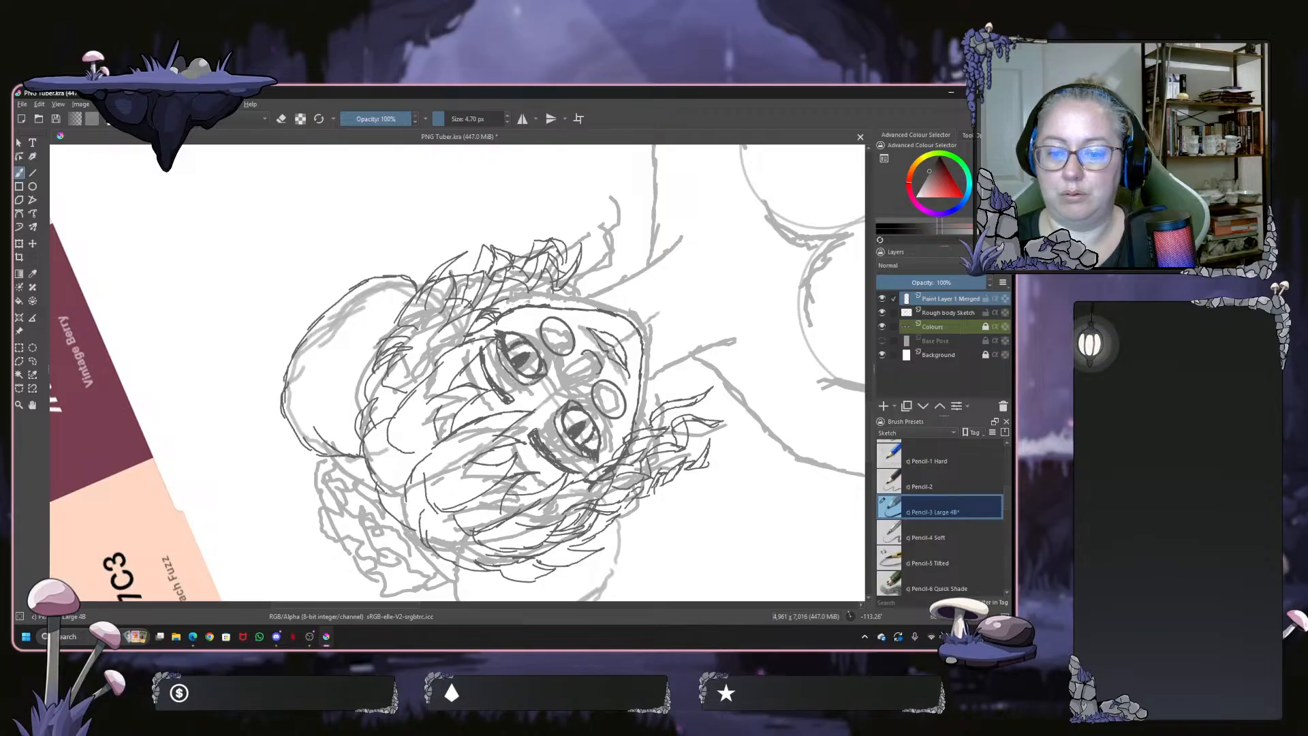
Draw the inner contour of the right-hand koala ear and fill its lower part with pointed fur strokes
{"action": "mouse_move", "coordinate": [406, 475]}
{"action": "left_mouse_down"}
{"action": "mouse_move", "coordinate": [412, 458]}
{"action": "mouse_move", "coordinate": [465, 469]}
{"action": "mouse_move", "coordinate": [389, 500]}
{"action": "mouse_move", "coordinate": [380, 480]}
{"action": "mouse_move", "coordinate": [405, 434]}
{"action": "mouse_move", "coordinate": [385, 293]}
{"action": "mouse_move", "coordinate": [370, 278]}
{"action": "left_mouse_up"}
{"action": "left_click_drag", "start_coordinate": [414, 218], "coordinate": [416, 218]}
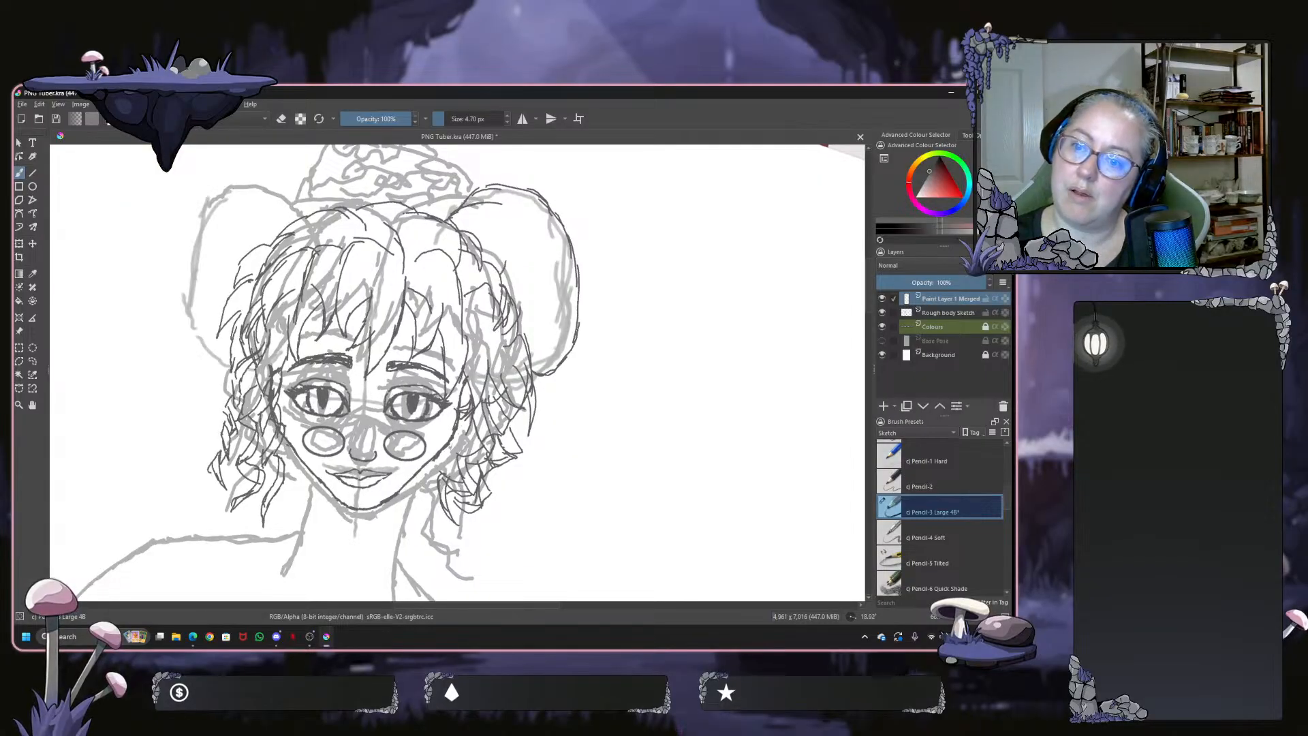
{"action": "mouse_move", "coordinate": [515, 282]}
{"action": "left_mouse_down"}
{"action": "mouse_move", "coordinate": [511, 205]}
{"action": "mouse_move", "coordinate": [526, 191]}
{"action": "mouse_move", "coordinate": [500, 184]}
{"action": "mouse_move", "coordinate": [521, 177]}
{"action": "mouse_move", "coordinate": [554, 198]}
{"action": "mouse_move", "coordinate": [574, 239]}
{"action": "left_mouse_up"}
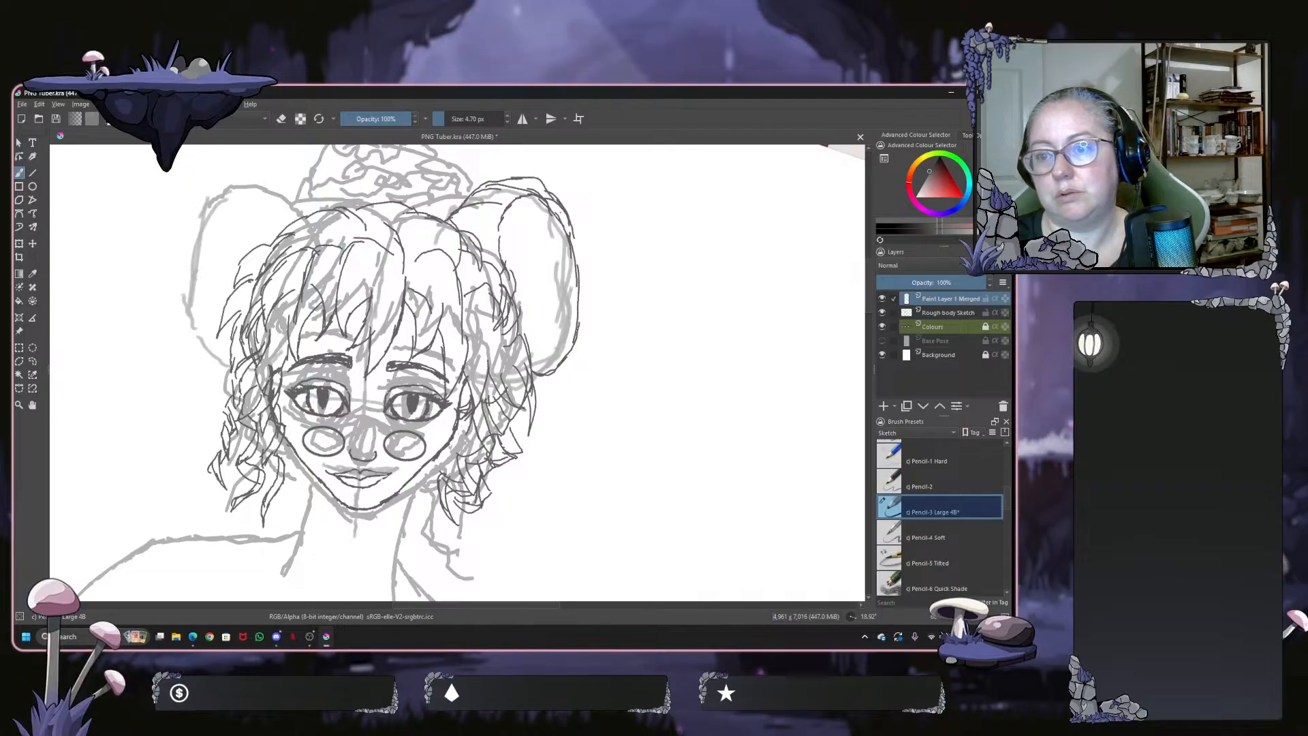
{"action": "mouse_move", "coordinate": [581, 251]}
{"action": "left_mouse_down"}
{"action": "mouse_move", "coordinate": [574, 309]}
{"action": "mouse_move", "coordinate": [519, 304]}
{"action": "mouse_move", "coordinate": [531, 344]}
{"action": "left_mouse_up"}
{"action": "left_click_drag", "start_coordinate": [550, 298], "coordinate": [532, 346]}
{"action": "left_click_drag", "start_coordinate": [544, 326], "coordinate": [535, 346]}
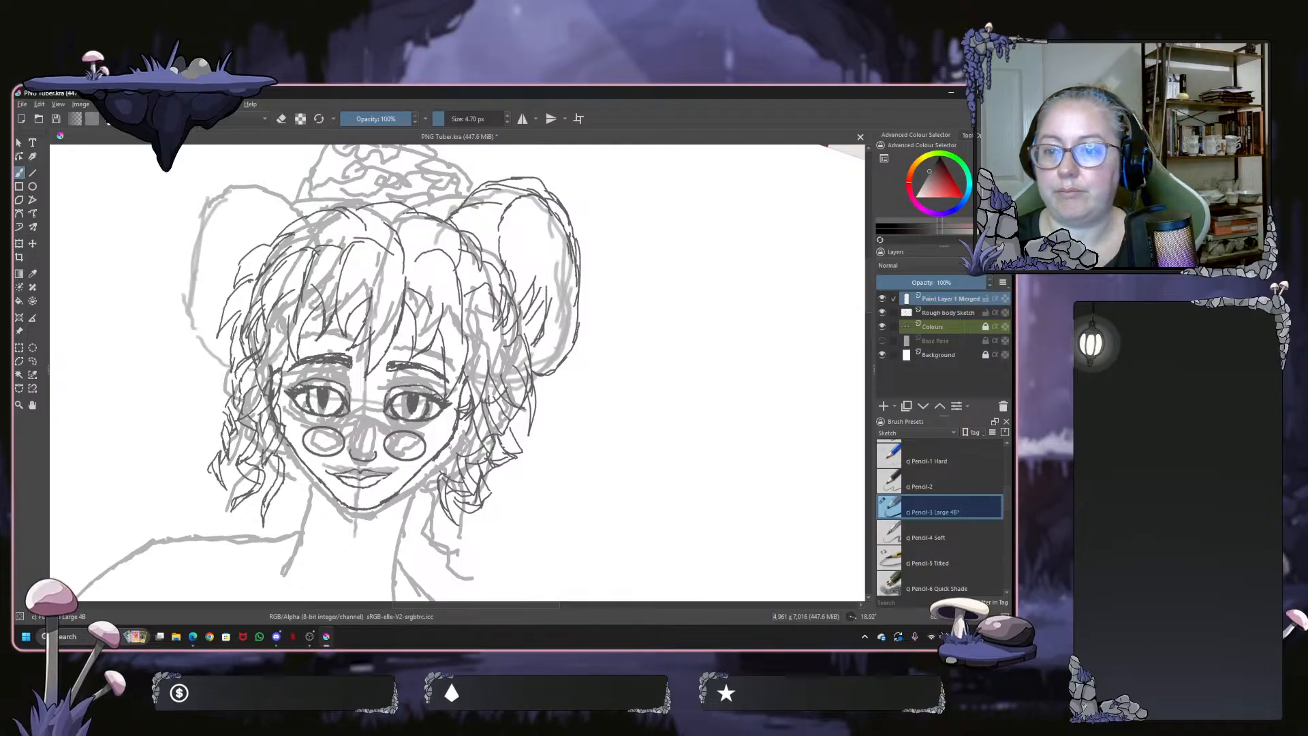
{"action": "left_click_drag", "start_coordinate": [538, 253], "coordinate": [517, 277]}
{"action": "left_click_drag", "start_coordinate": [534, 267], "coordinate": [522, 293]}
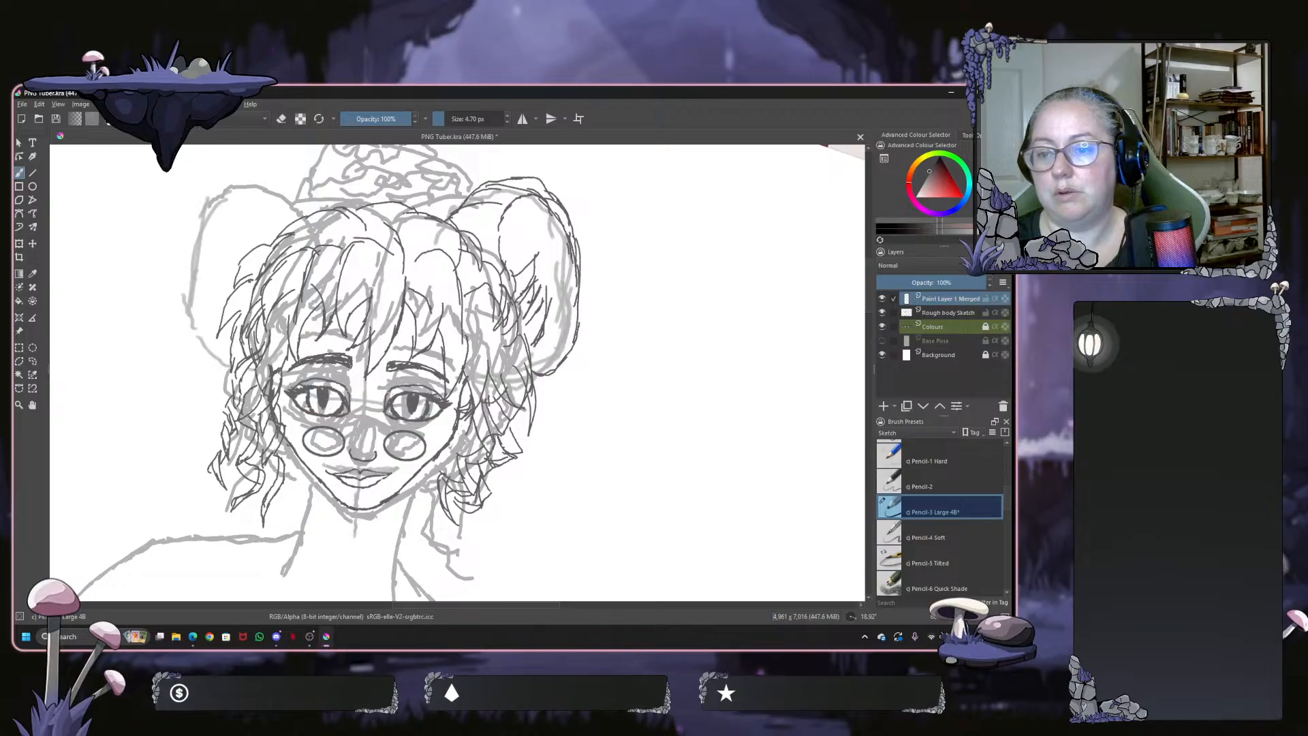
Add short jagged fur tufts along the lower and outer edge of the right-hand ear
{"action": "mouse_move", "coordinate": [543, 350]}
{"action": "left_mouse_down"}
{"action": "mouse_move", "coordinate": [531, 359]}
{"action": "mouse_move", "coordinate": [541, 392]}
{"action": "mouse_move", "coordinate": [558, 372]}
{"action": "left_mouse_up"}
{"action": "left_click_drag", "start_coordinate": [585, 318], "coordinate": [578, 336]}
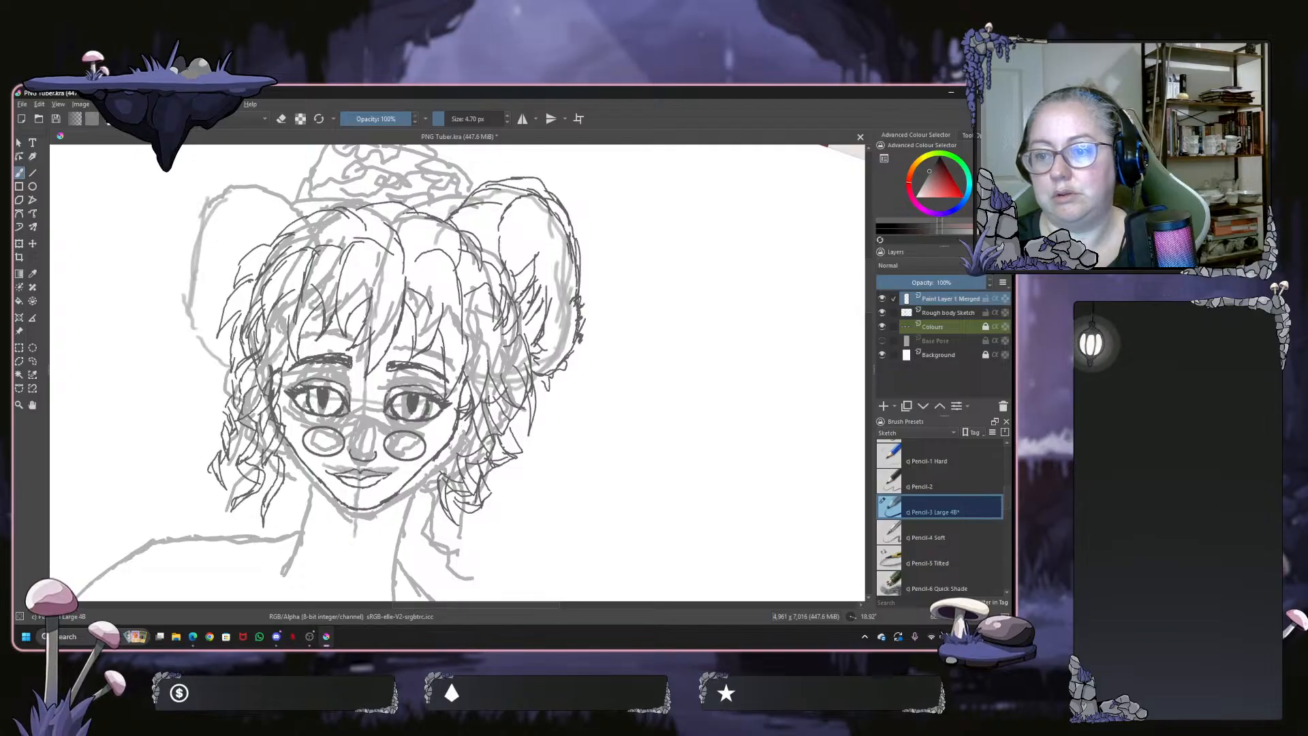
{"action": "left_click_drag", "start_coordinate": [577, 250], "coordinate": [581, 273]}
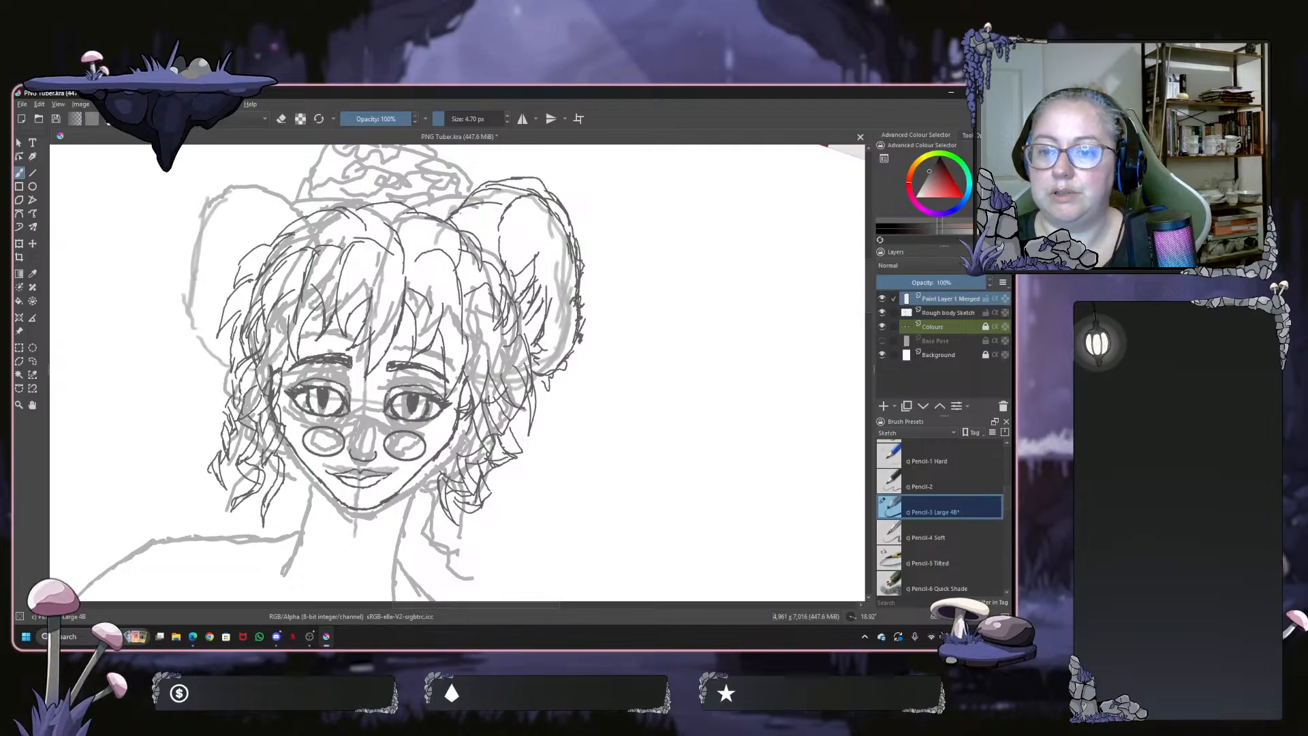
Outline the large rounded koala ear on the left-hand side of the head, slightly wider than the rough sketch
{"action": "left_click_drag", "start_coordinate": [423, 368], "coordinate": [563, 388]}
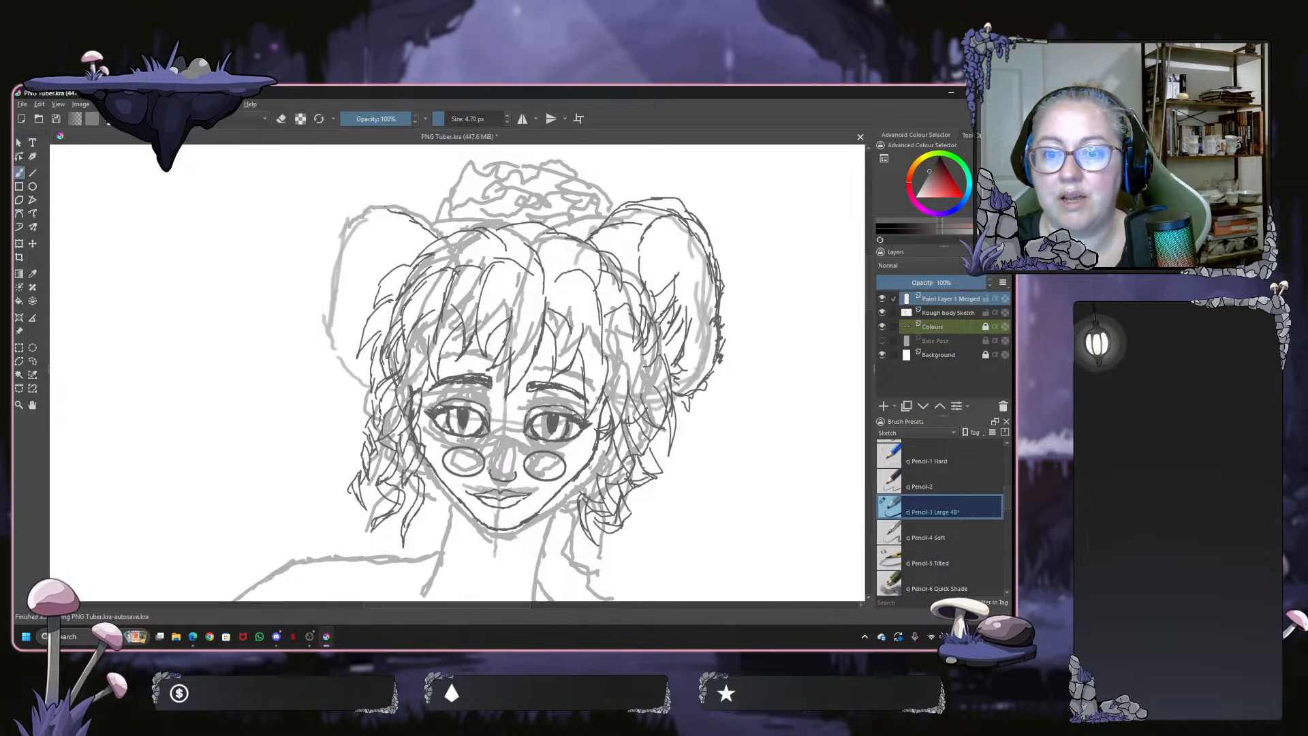
{"action": "mouse_move", "coordinate": [370, 207]}
{"action": "left_mouse_down"}
{"action": "mouse_move", "coordinate": [322, 239]}
{"action": "mouse_move", "coordinate": [306, 331]}
{"action": "mouse_move", "coordinate": [372, 387]}
{"action": "left_mouse_up"}
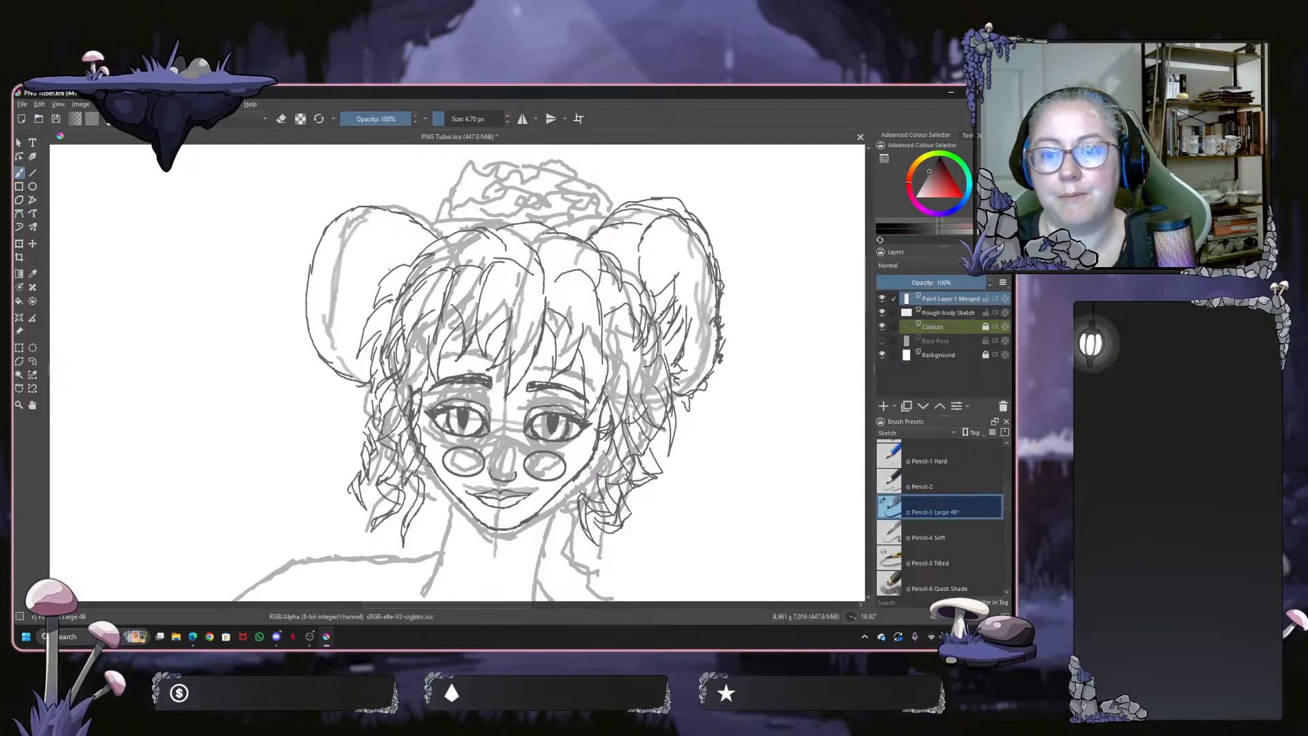
Draw the inner contour of the left-hand koala ear and add pointed fur strokes inside it near the hair
{"action": "mouse_move", "coordinate": [390, 271]}
{"action": "left_mouse_down"}
{"action": "mouse_move", "coordinate": [400, 245]}
{"action": "mouse_move", "coordinate": [386, 226]}
{"action": "mouse_move", "coordinate": [339, 219]}
{"action": "mouse_move", "coordinate": [391, 232]}
{"action": "mouse_move", "coordinate": [348, 358]}
{"action": "mouse_move", "coordinate": [361, 354]}
{"action": "left_mouse_up"}
{"action": "left_click_drag", "start_coordinate": [357, 355], "coordinate": [338, 362]}
{"action": "left_click_drag", "start_coordinate": [378, 324], "coordinate": [363, 344]}
{"action": "mouse_move", "coordinate": [378, 280]}
{"action": "left_mouse_down"}
{"action": "mouse_move", "coordinate": [351, 256]}
{"action": "mouse_move", "coordinate": [353, 289]}
{"action": "left_mouse_up"}
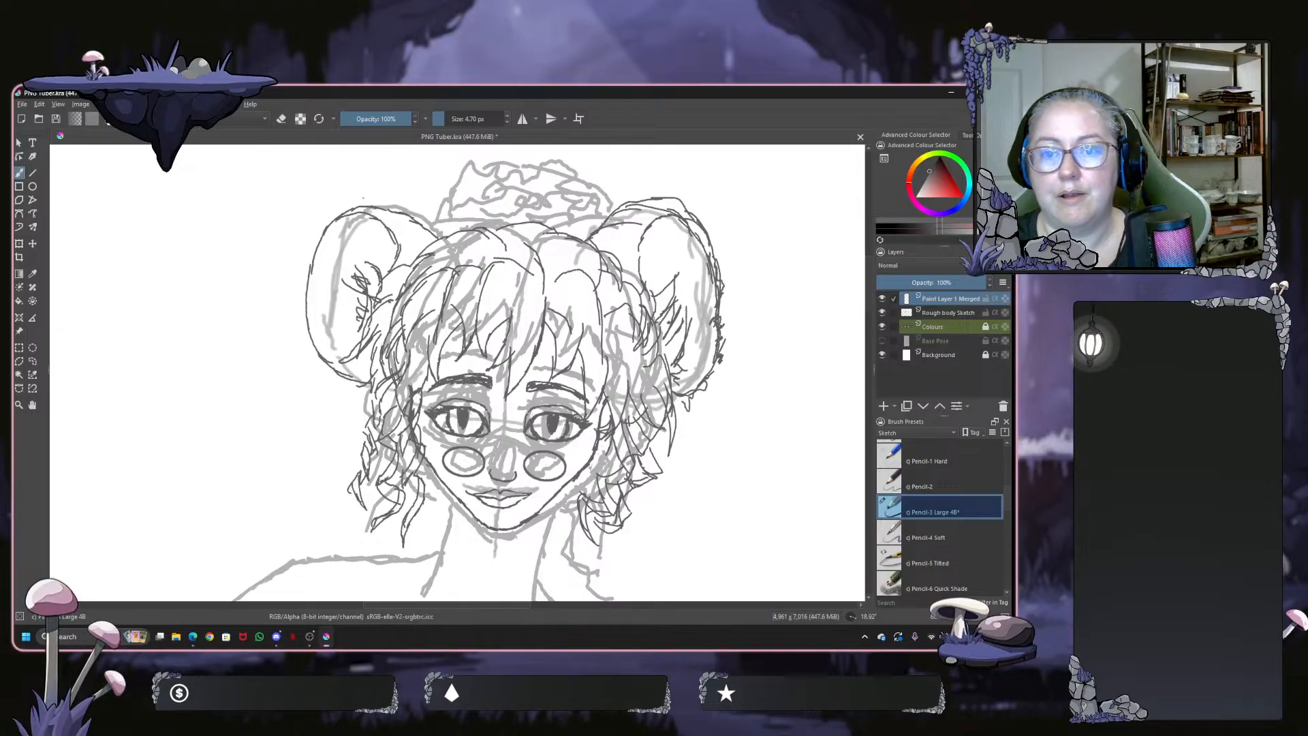
Add short jagged fur tufts along the outer and lower edge of the left-hand ear
{"action": "mouse_move", "coordinate": [364, 206]}
{"action": "left_mouse_down"}
{"action": "mouse_move", "coordinate": [329, 222]}
{"action": "mouse_move", "coordinate": [304, 282]}
{"action": "left_mouse_up"}
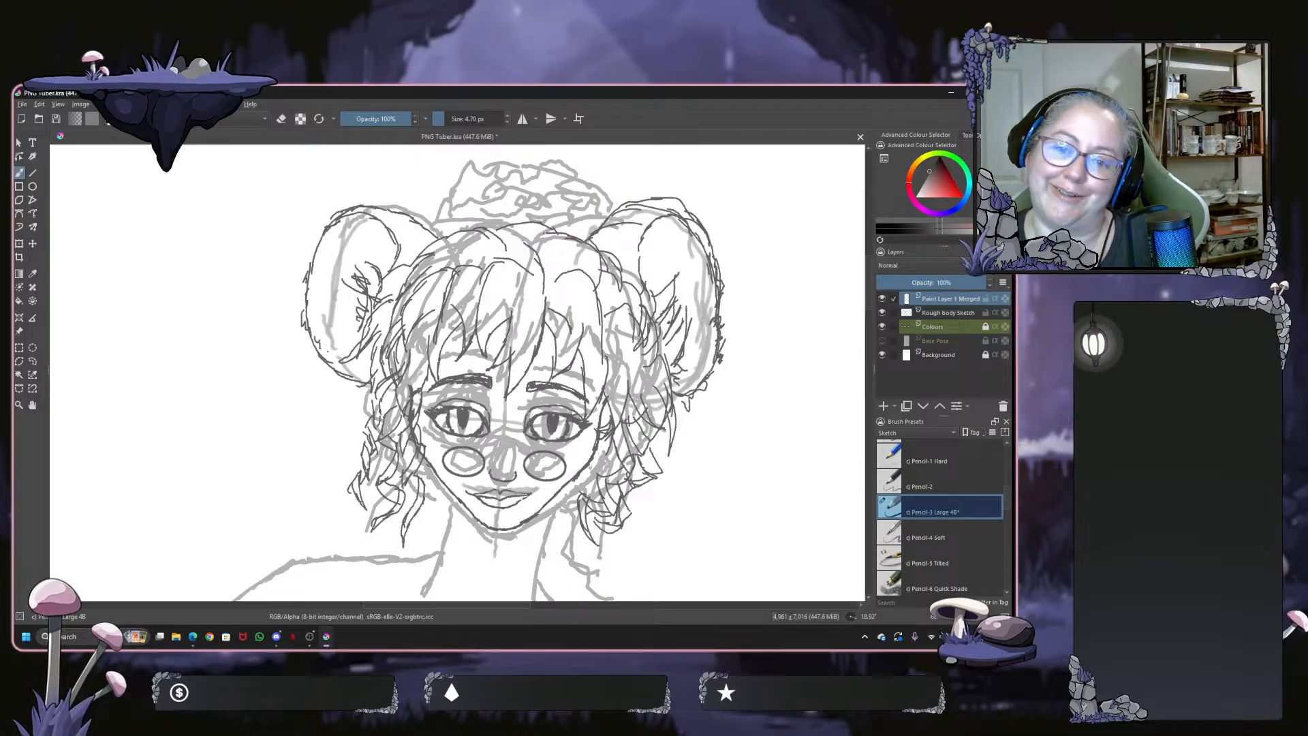
{"action": "mouse_move", "coordinate": [348, 360]}
{"action": "left_mouse_down"}
{"action": "mouse_move", "coordinate": [372, 422]}
{"action": "mouse_move", "coordinate": [360, 381]}
{"action": "mouse_move", "coordinate": [368, 406]}
{"action": "left_mouse_up"}
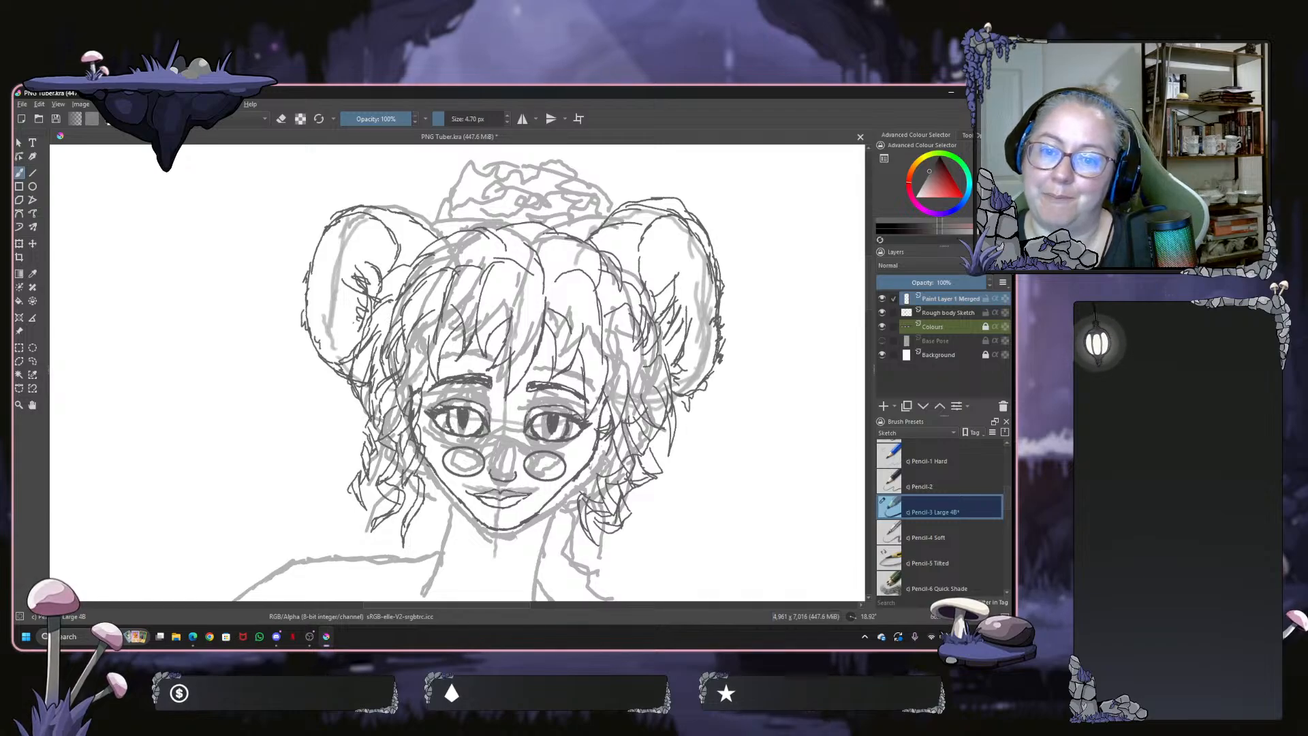
{"action": "left_click_drag", "start_coordinate": [361, 319], "coordinate": [338, 364]}
{"action": "left_click_drag", "start_coordinate": [341, 346], "coordinate": [360, 384]}
{"action": "left_click_drag", "start_coordinate": [363, 338], "coordinate": [368, 304]}
Redraw the upper outline of the left-hand ear slightly higher and connect it to the hair
{"action": "mouse_move", "coordinate": [434, 240]}
{"action": "left_mouse_down"}
{"action": "mouse_move", "coordinate": [397, 253]}
{"action": "mouse_move", "coordinate": [386, 279]}
{"action": "left_mouse_up"}
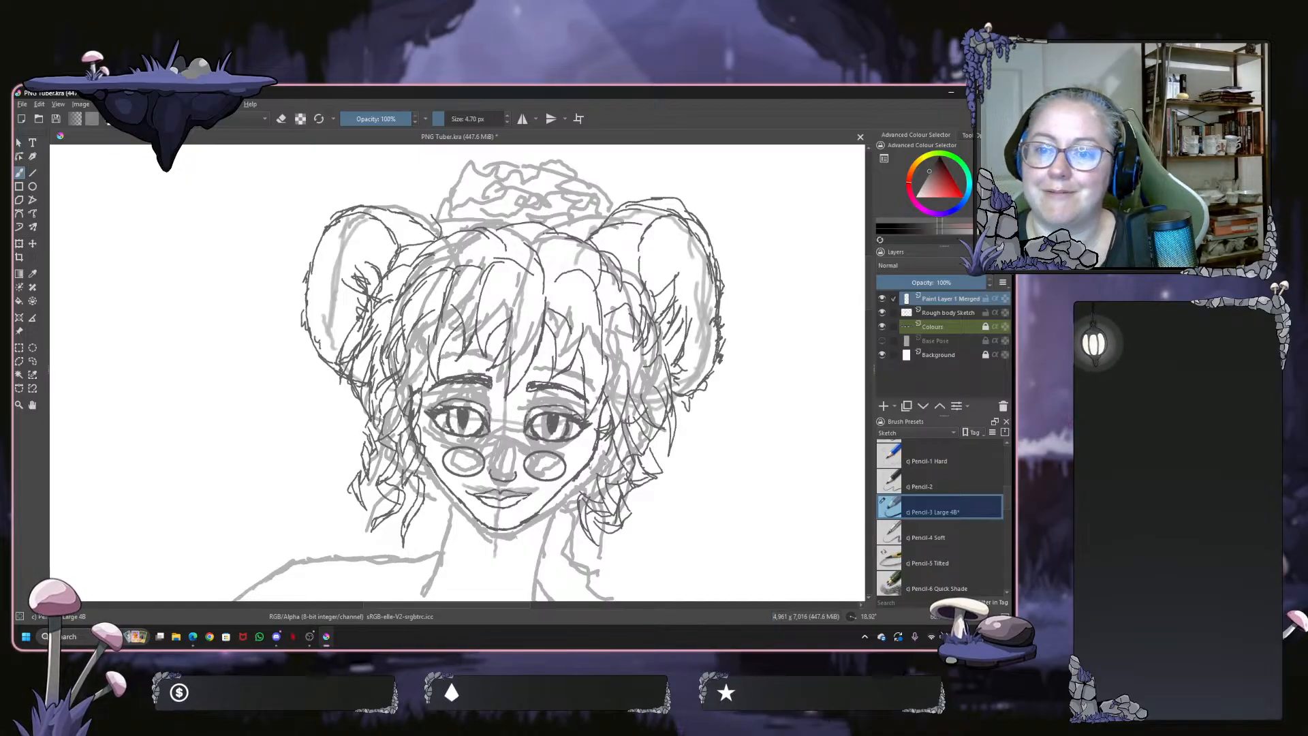
{"action": "mouse_move", "coordinate": [436, 239]}
{"action": "left_mouse_down"}
{"action": "mouse_move", "coordinate": [405, 192]}
{"action": "mouse_move", "coordinate": [427, 205]}
{"action": "mouse_move", "coordinate": [392, 191]}
{"action": "mouse_move", "coordinate": [320, 255]}
{"action": "left_mouse_up"}
{"action": "mouse_move", "coordinate": [355, 198]}
{"action": "left_mouse_down"}
{"action": "mouse_move", "coordinate": [319, 241]}
{"action": "mouse_move", "coordinate": [314, 309]}
{"action": "left_mouse_up"}
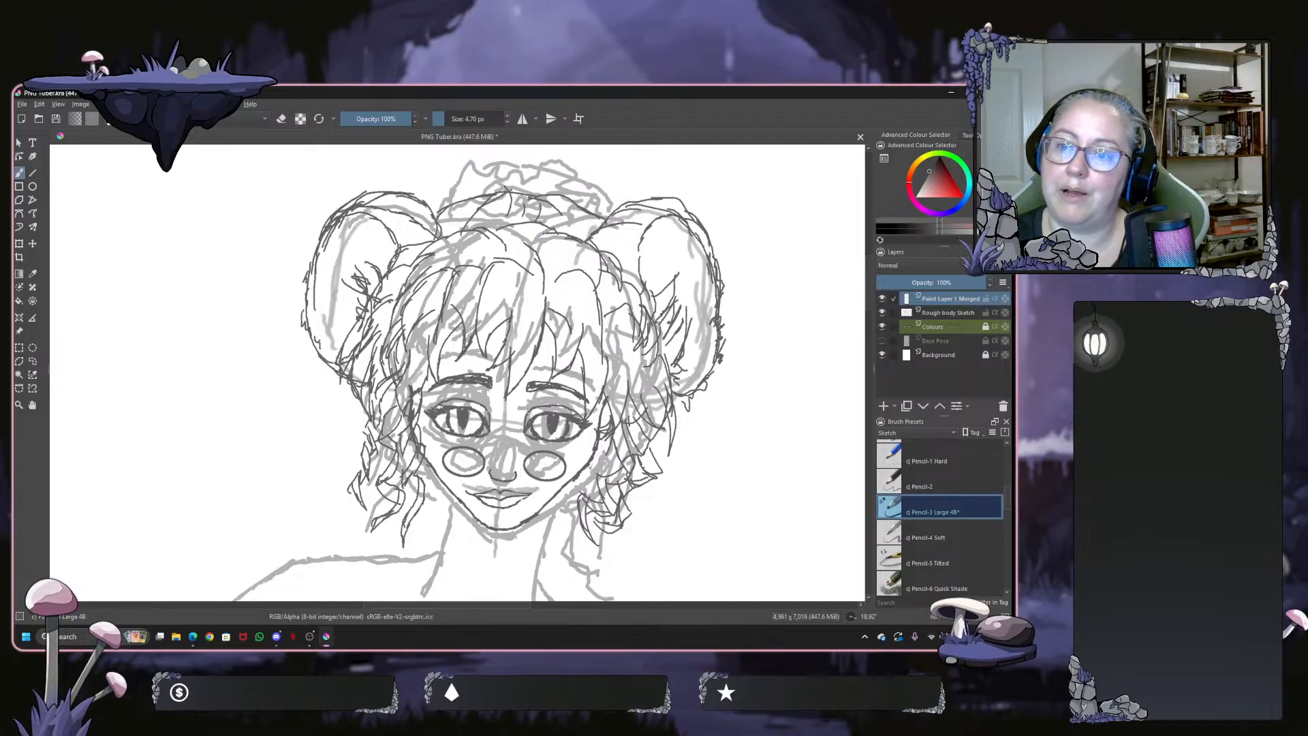
Draw the curly hair bun on top of the head with overlapping looped strands between the two ears
{"action": "mouse_move", "coordinate": [554, 202]}
{"action": "left_mouse_down"}
{"action": "mouse_move", "coordinate": [569, 249]}
{"action": "mouse_move", "coordinate": [588, 235]}
{"action": "left_mouse_up"}
{"action": "left_click_drag", "start_coordinate": [591, 208], "coordinate": [598, 228]}
{"action": "left_click_drag", "start_coordinate": [452, 212], "coordinate": [463, 234]}
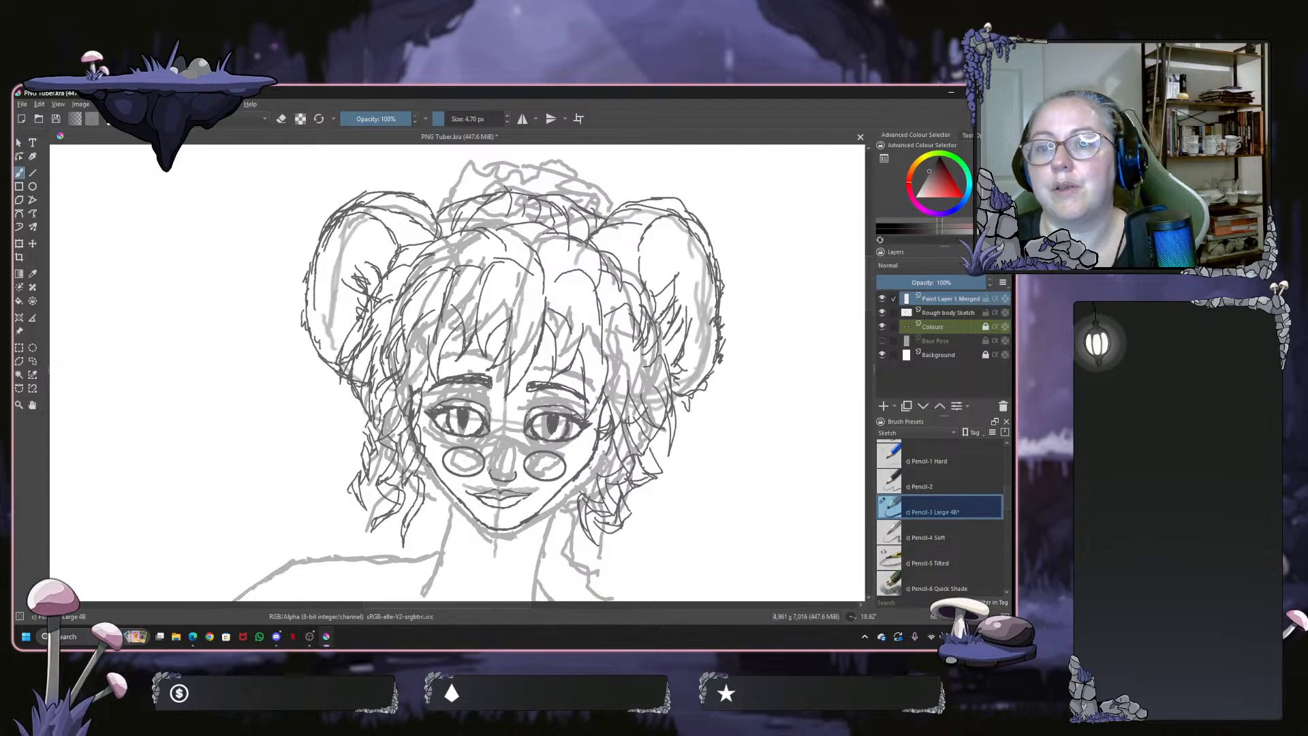
{"action": "mouse_move", "coordinate": [464, 181]}
{"action": "left_mouse_down"}
{"action": "mouse_move", "coordinate": [518, 179]}
{"action": "mouse_move", "coordinate": [516, 192]}
{"action": "mouse_move", "coordinate": [453, 198]}
{"action": "mouse_move", "coordinate": [503, 166]}
{"action": "mouse_move", "coordinate": [571, 197]}
{"action": "mouse_move", "coordinate": [563, 170]}
{"action": "left_mouse_up"}
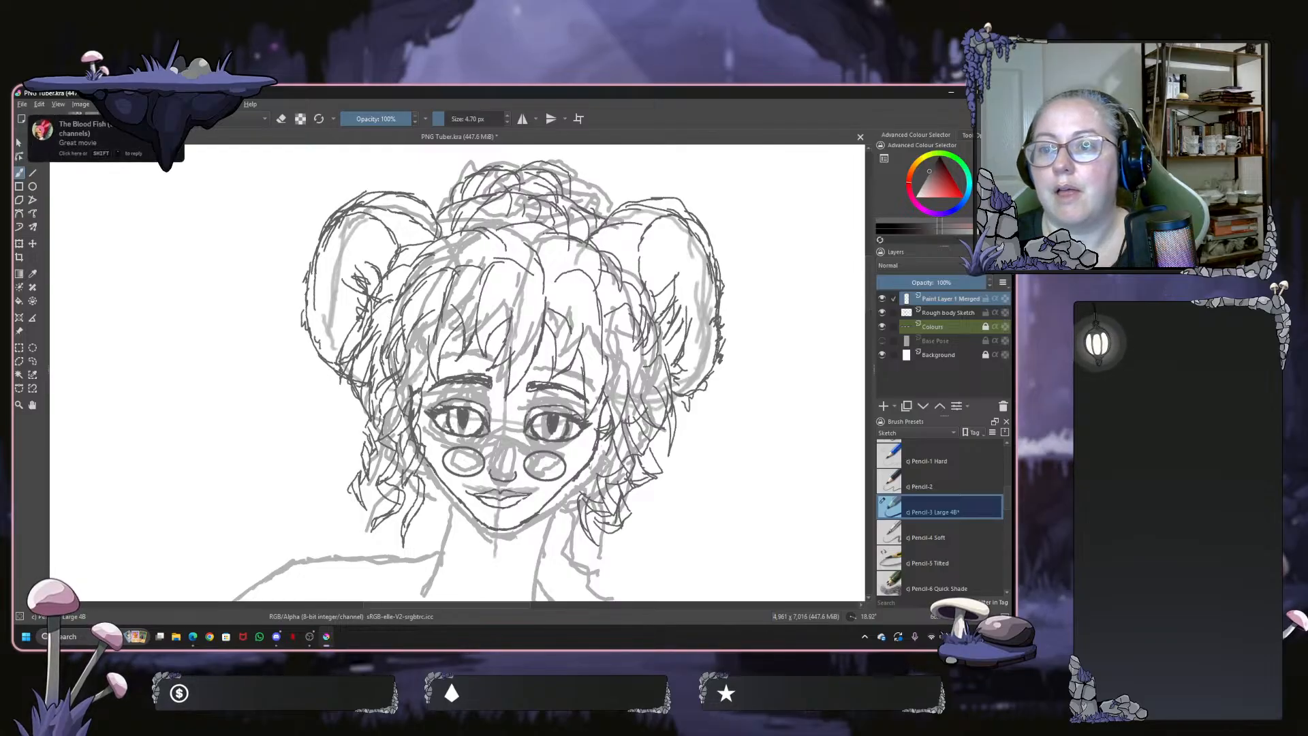
{"action": "left_click_drag", "start_coordinate": [570, 171], "coordinate": [594, 214]}
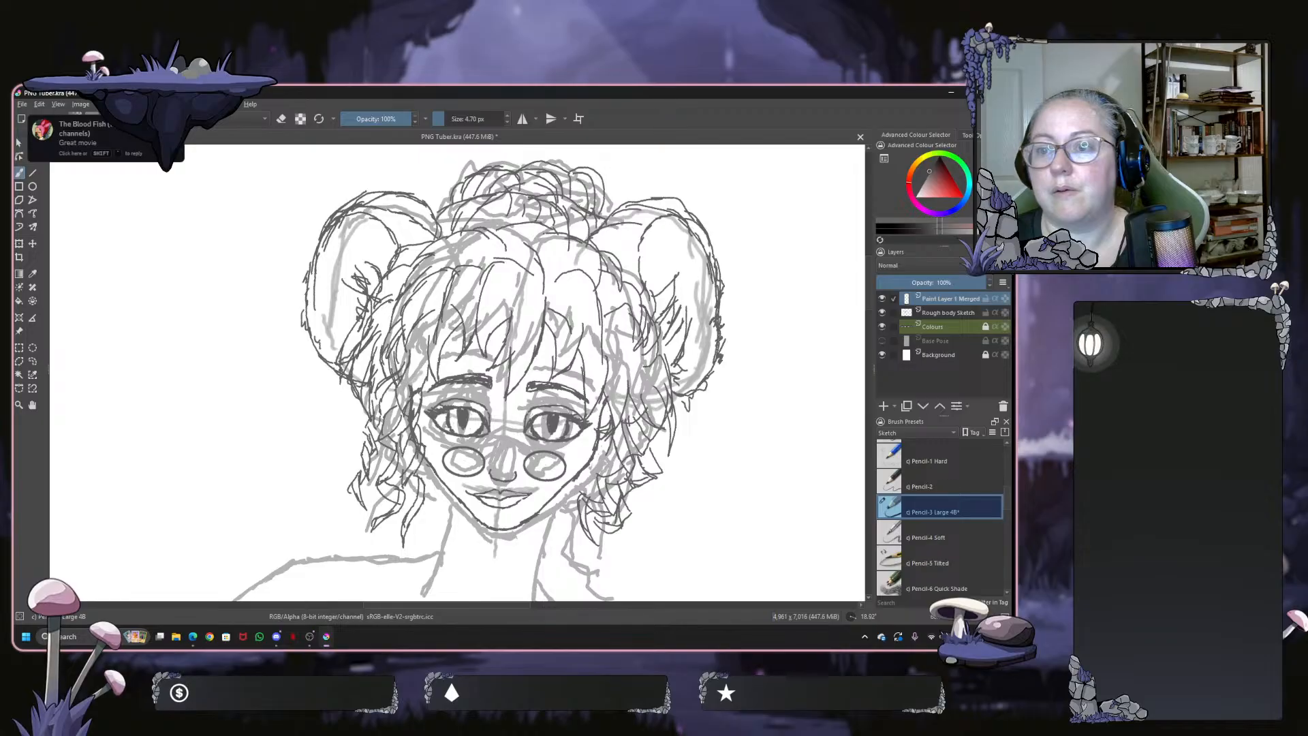
{"action": "left_click_drag", "start_coordinate": [477, 167], "coordinate": [529, 152]}
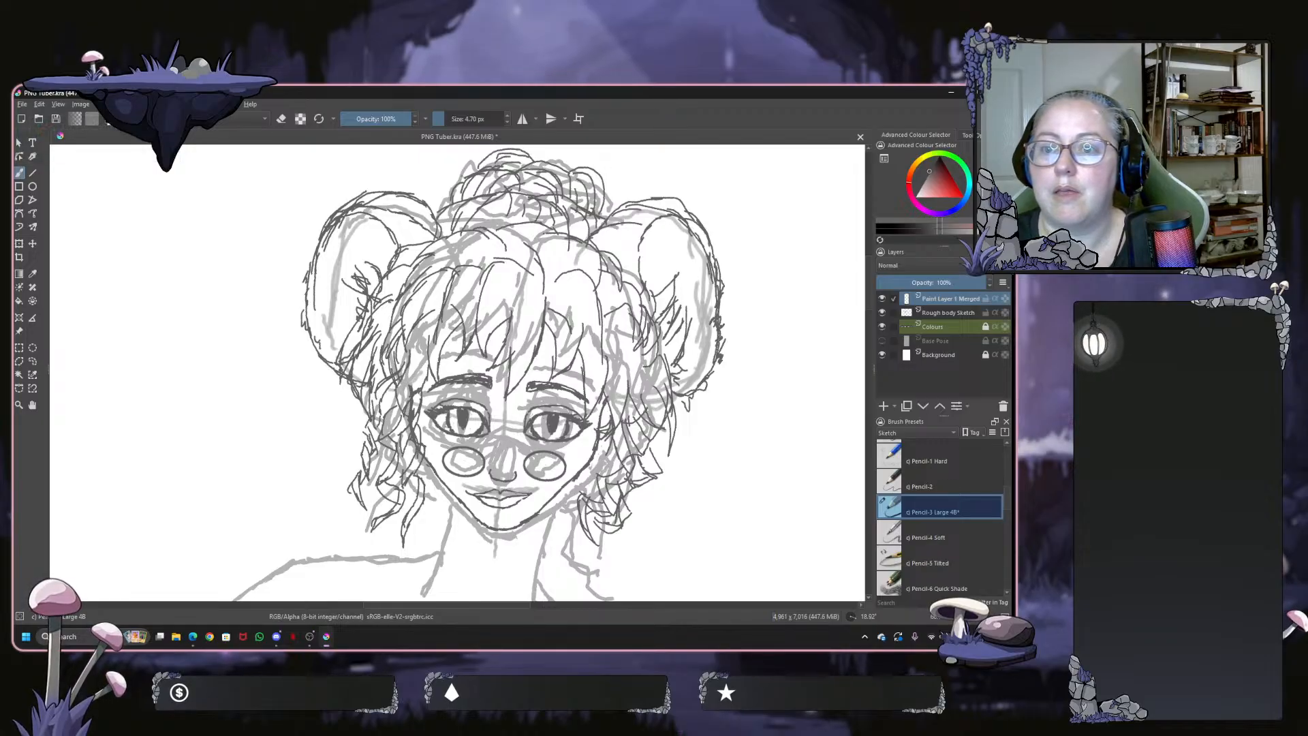
{"action": "left_click_drag", "start_coordinate": [462, 177], "coordinate": [444, 207]}
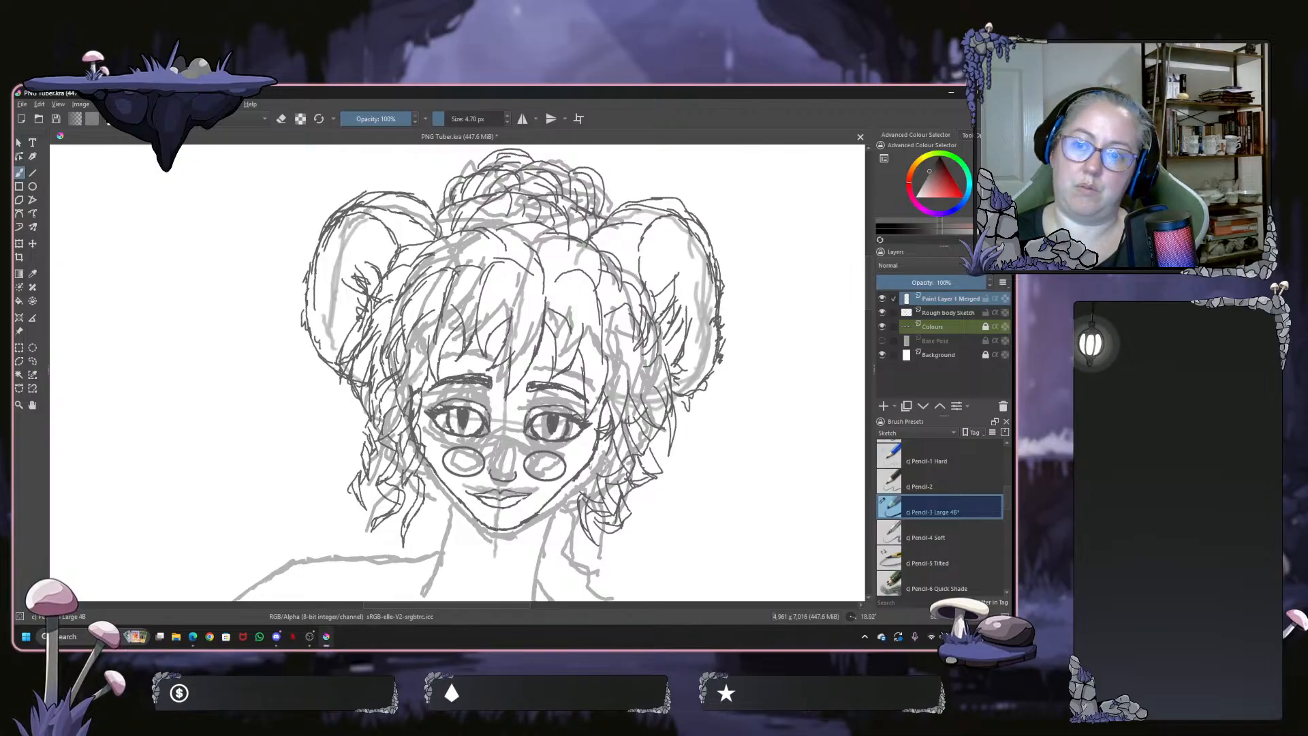
Lower the Rough body Sketch layer's opacity to 28% and make the merged paint layer active again
{"action": "scroll", "coordinate": [584, 314], "scroll_direction": "down", "scroll_amount": 2}
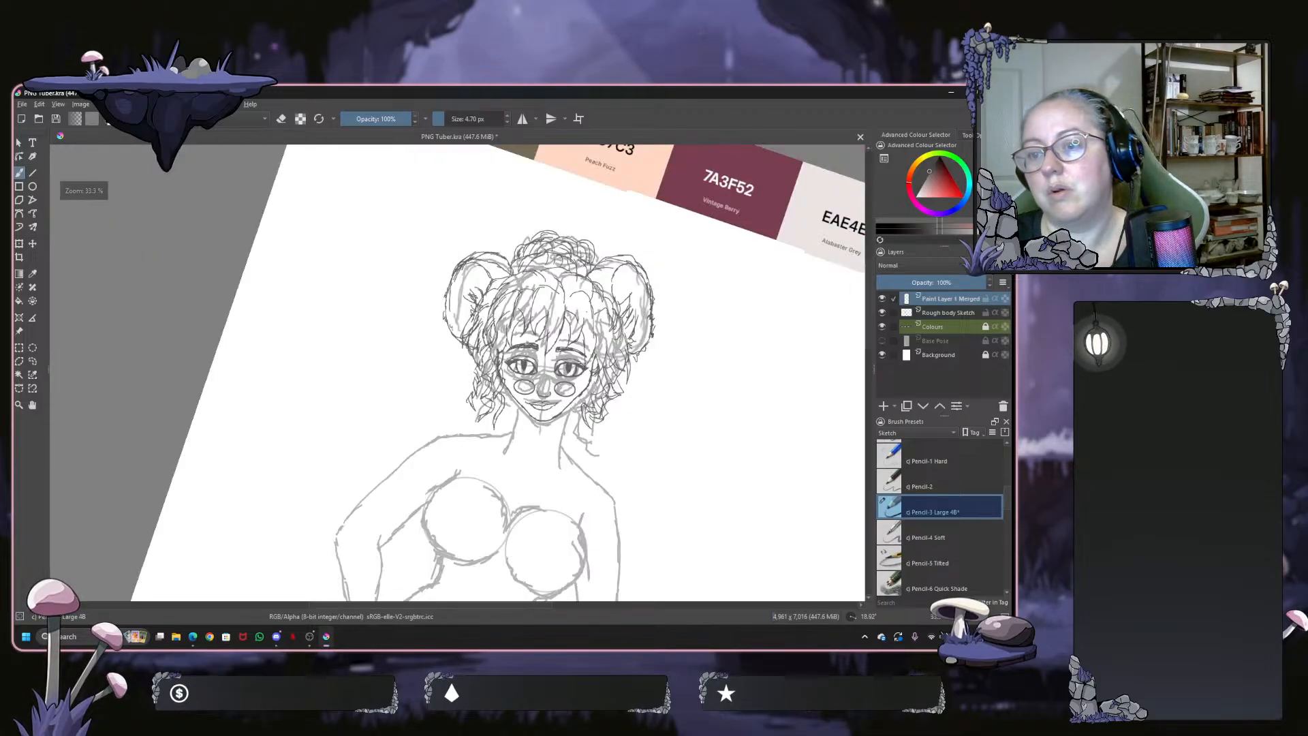
{"action": "left_click", "coordinate": [883, 316]}
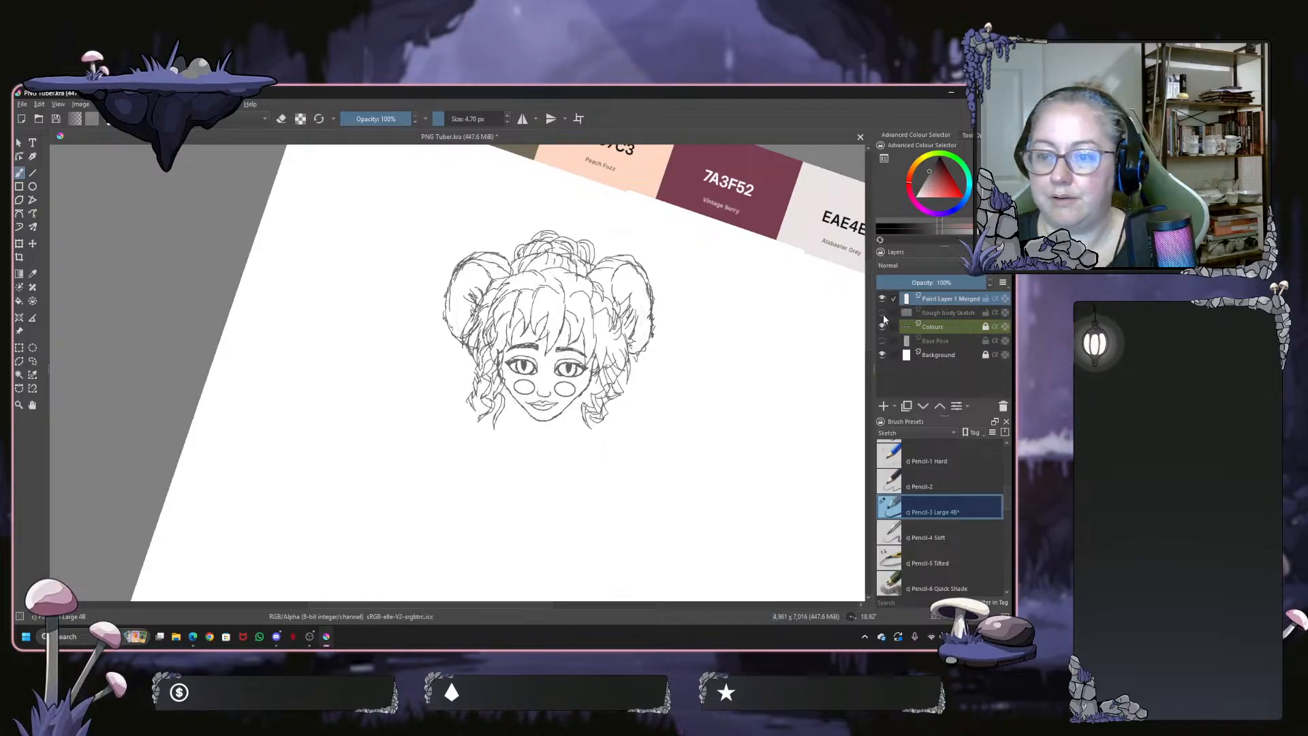
{"action": "left_click", "coordinate": [884, 317]}
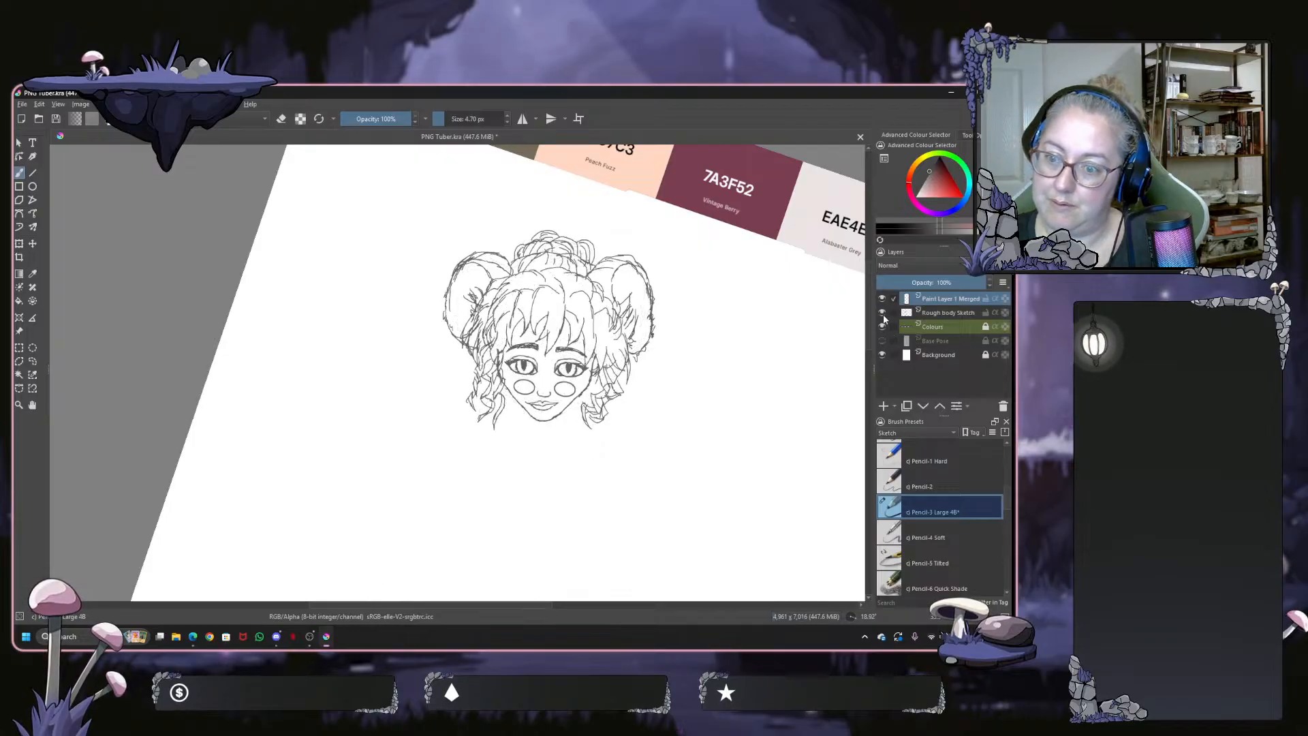
{"action": "left_click", "coordinate": [947, 313]}
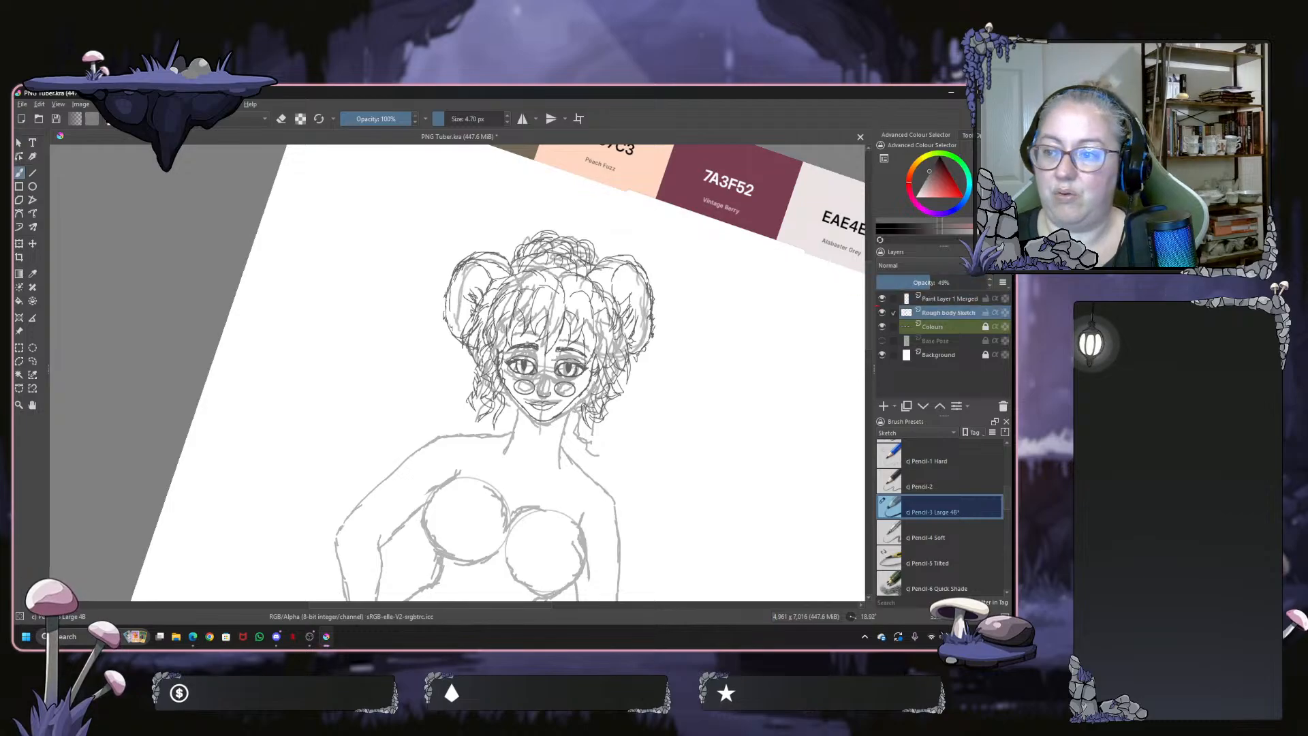
{"action": "left_click_drag", "start_coordinate": [784, 391], "coordinate": [759, 343]}
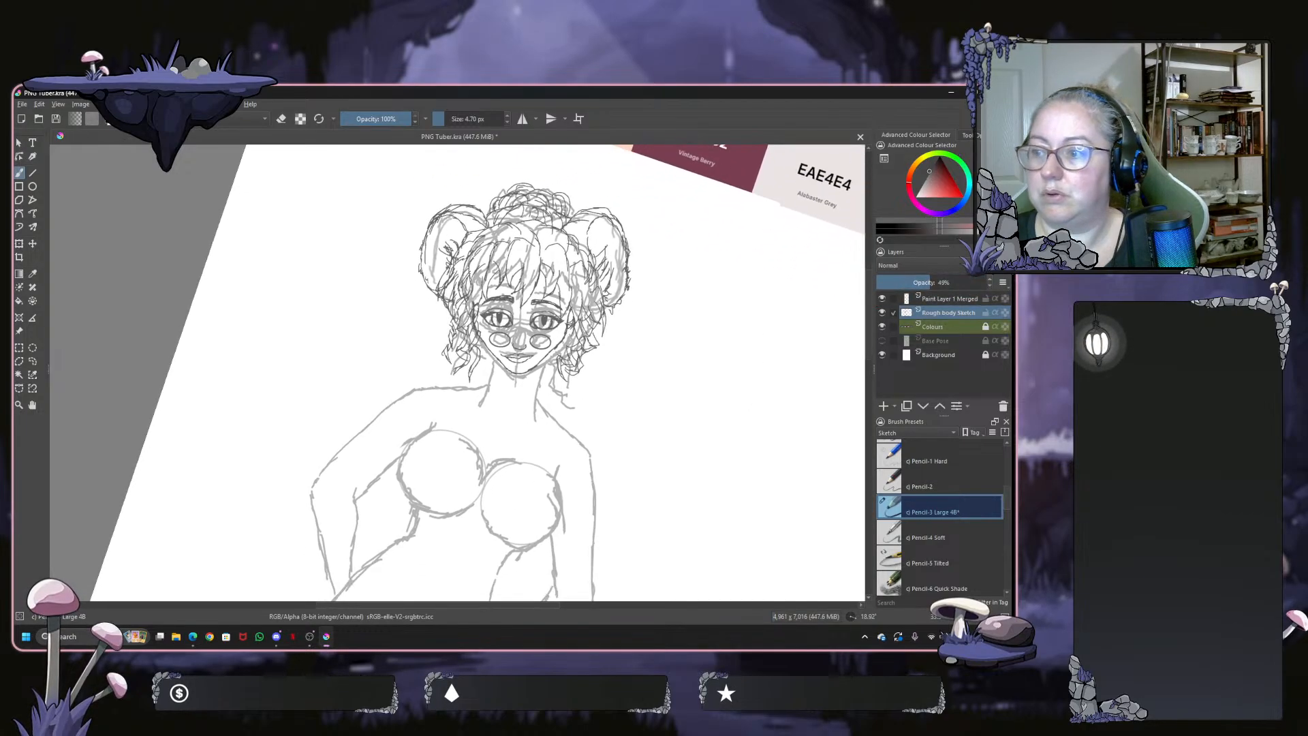
{"action": "mouse_move", "coordinate": [929, 282]}
{"action": "left_mouse_down"}
{"action": "mouse_move", "coordinate": [984, 285]}
{"action": "mouse_move", "coordinate": [907, 282]}
{"action": "left_mouse_up"}
{"action": "left_click", "coordinate": [882, 312]}
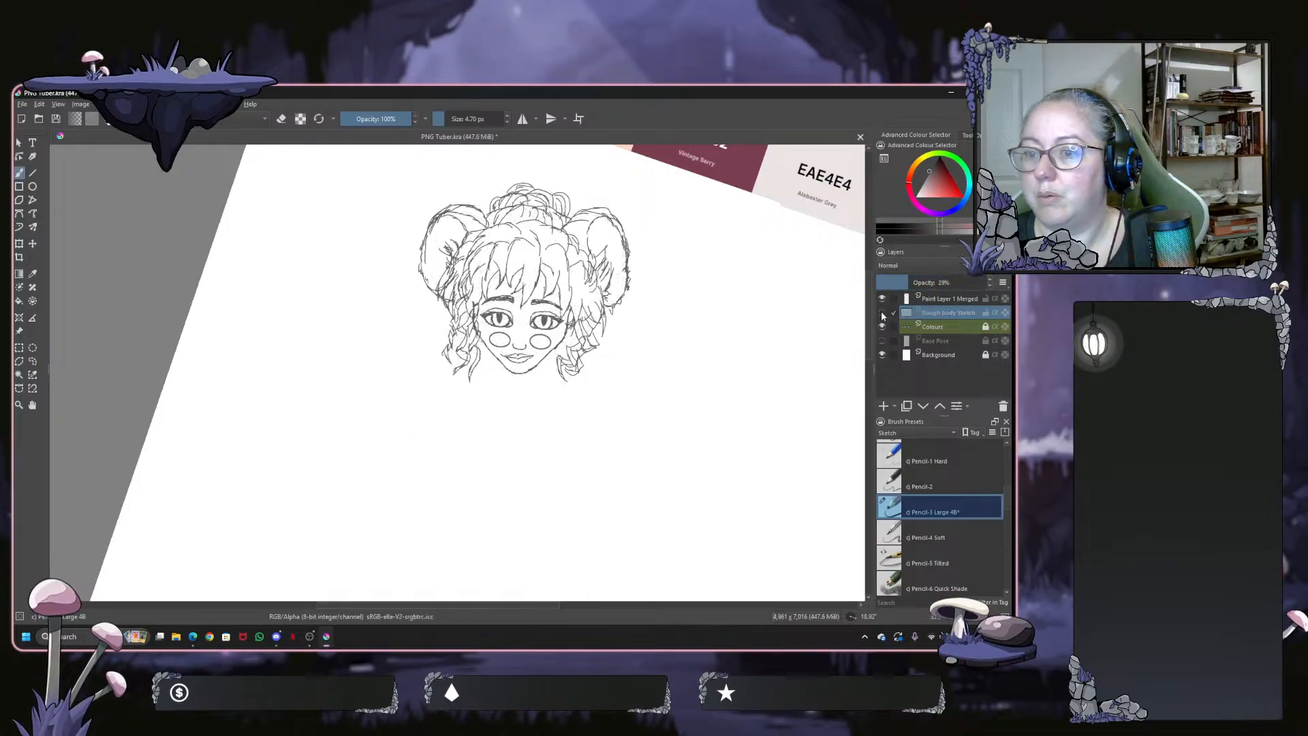
{"action": "left_click", "coordinate": [882, 313]}
{"action": "left_click", "coordinate": [913, 302]}
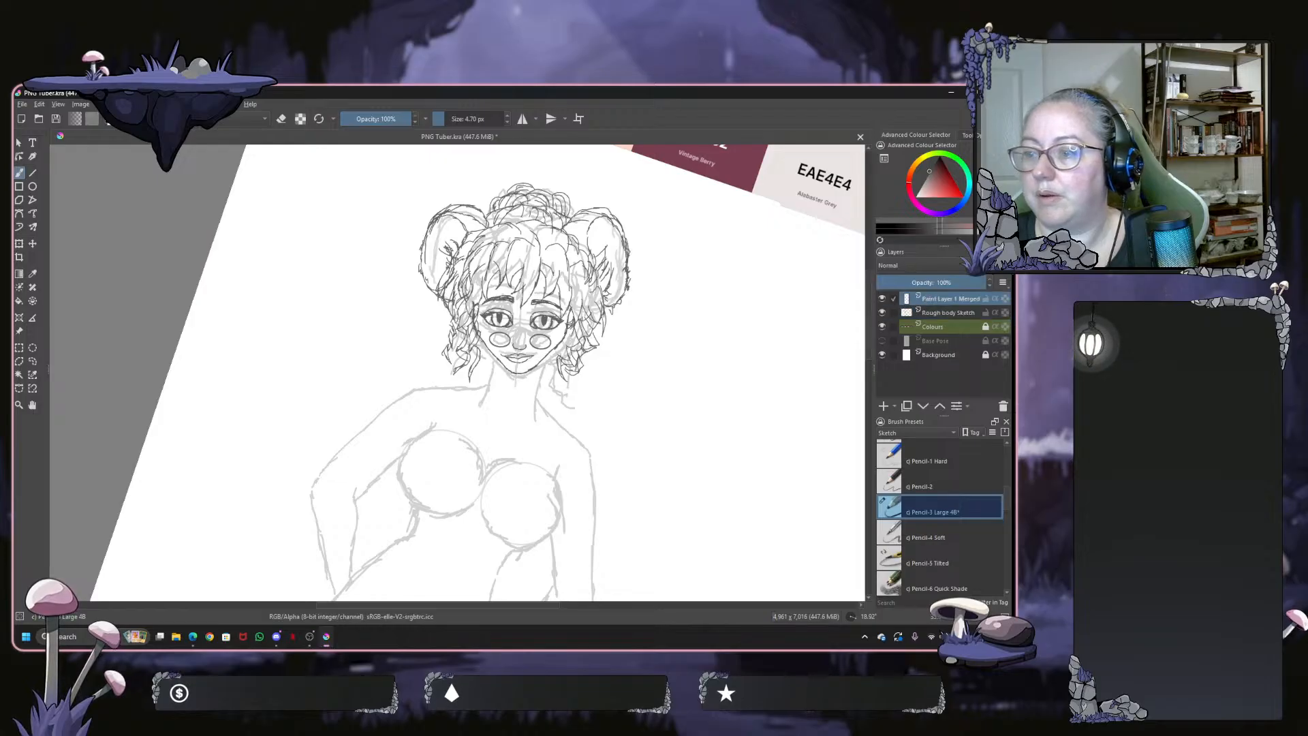
Draw both side contours of the neck from the jaw down to the shoulders over the rough sketch
{"action": "left_click_drag", "start_coordinate": [670, 405], "coordinate": [696, 333]}
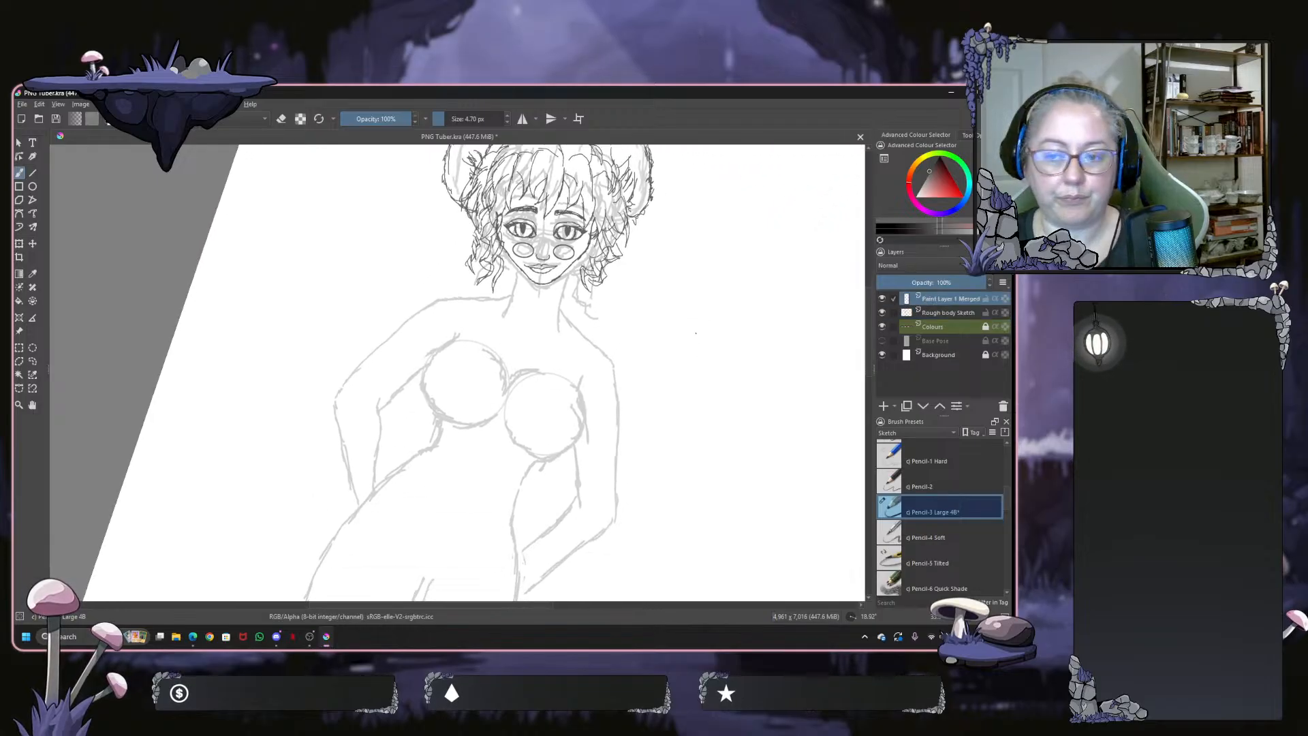
{"action": "scroll", "coordinate": [494, 307], "scroll_direction": "up", "scroll_amount": 1}
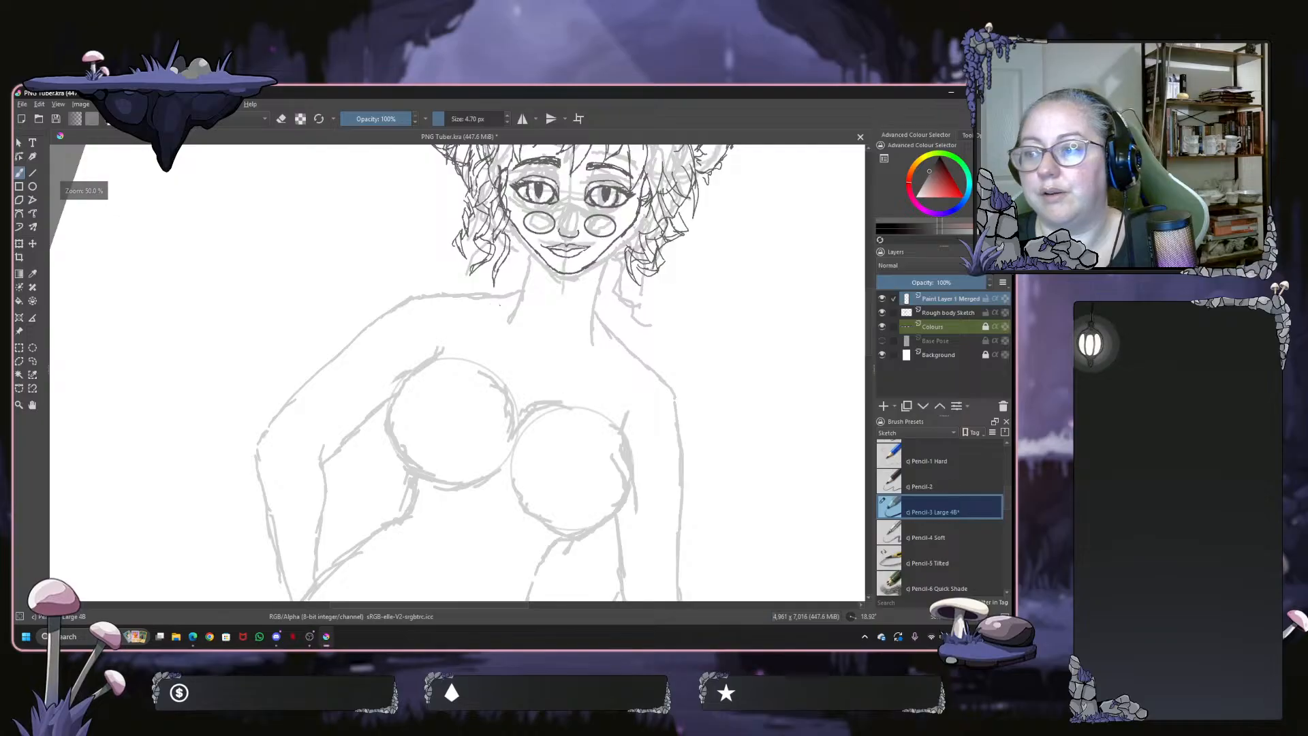
{"action": "scroll", "coordinate": [548, 311], "scroll_direction": "up", "scroll_amount": 1}
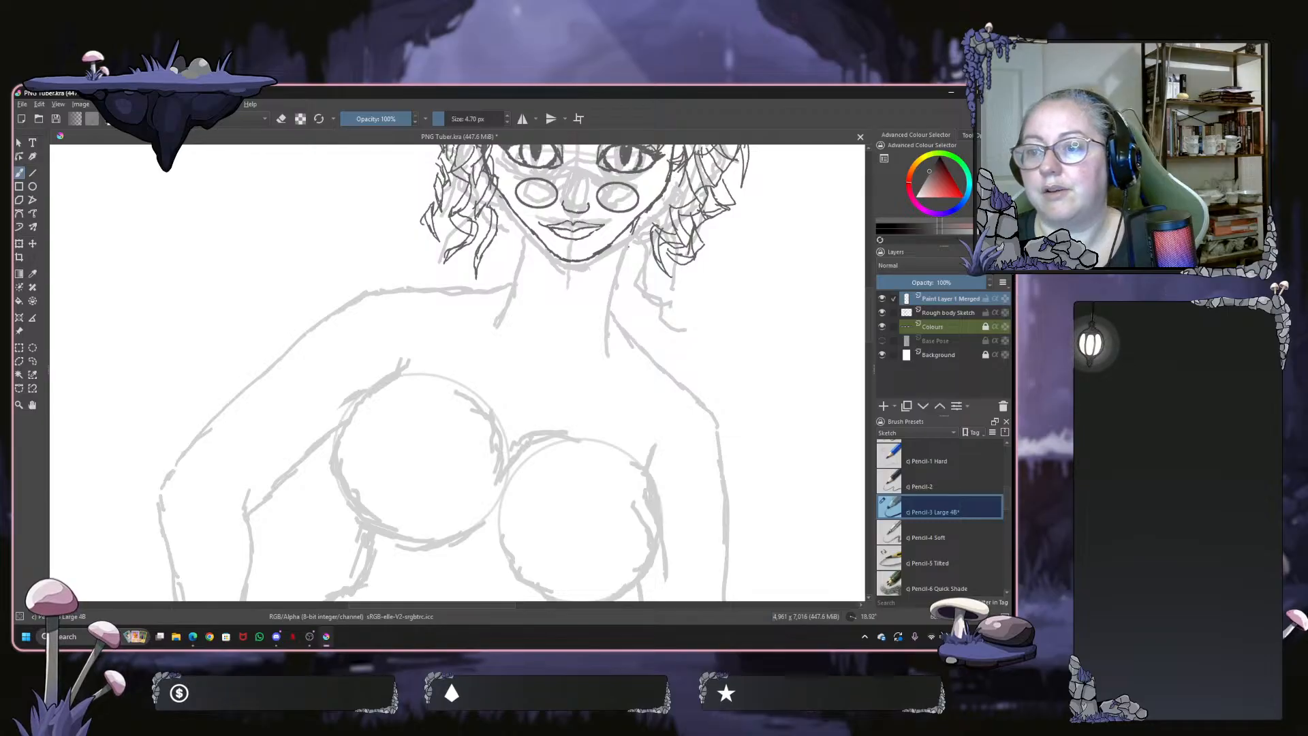
{"action": "left_click_drag", "start_coordinate": [641, 218], "coordinate": [605, 358]}
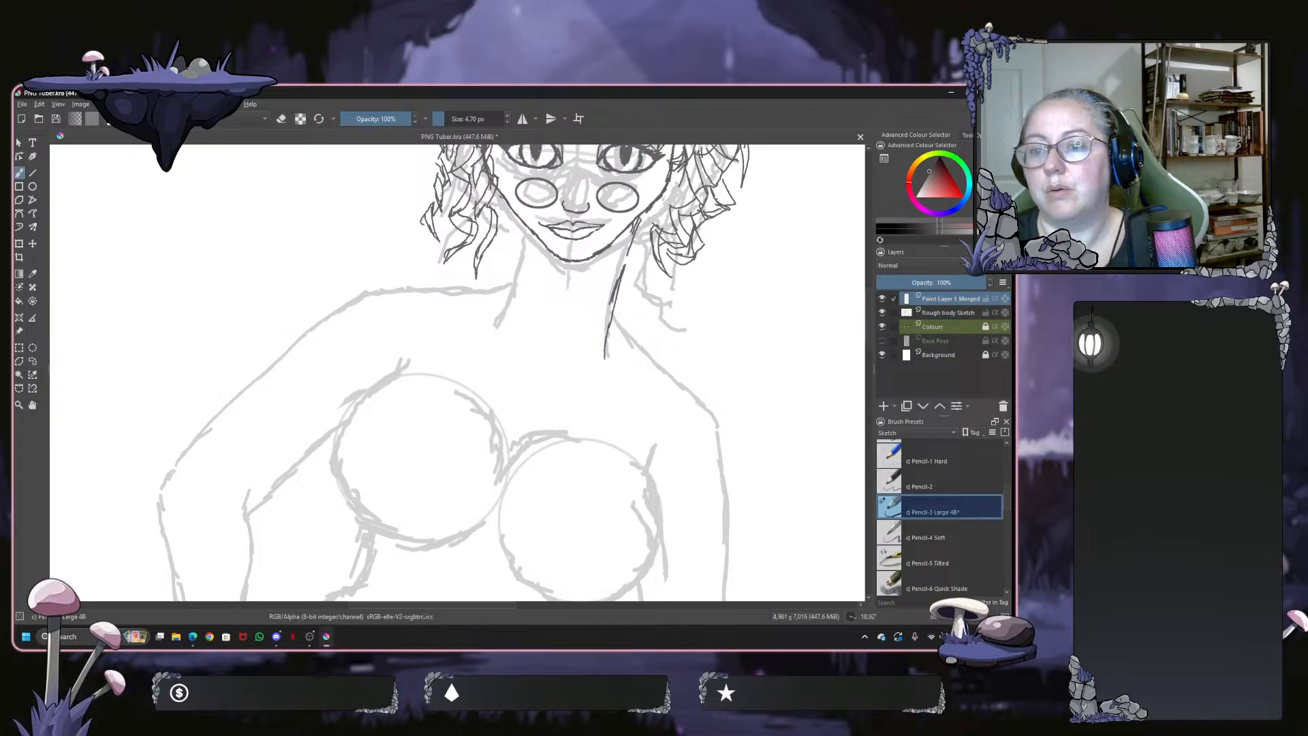
{"action": "mouse_move", "coordinate": [526, 249]}
{"action": "left_mouse_down"}
{"action": "mouse_move", "coordinate": [507, 292]}
{"action": "mouse_move", "coordinate": [512, 278]}
{"action": "left_mouse_up"}
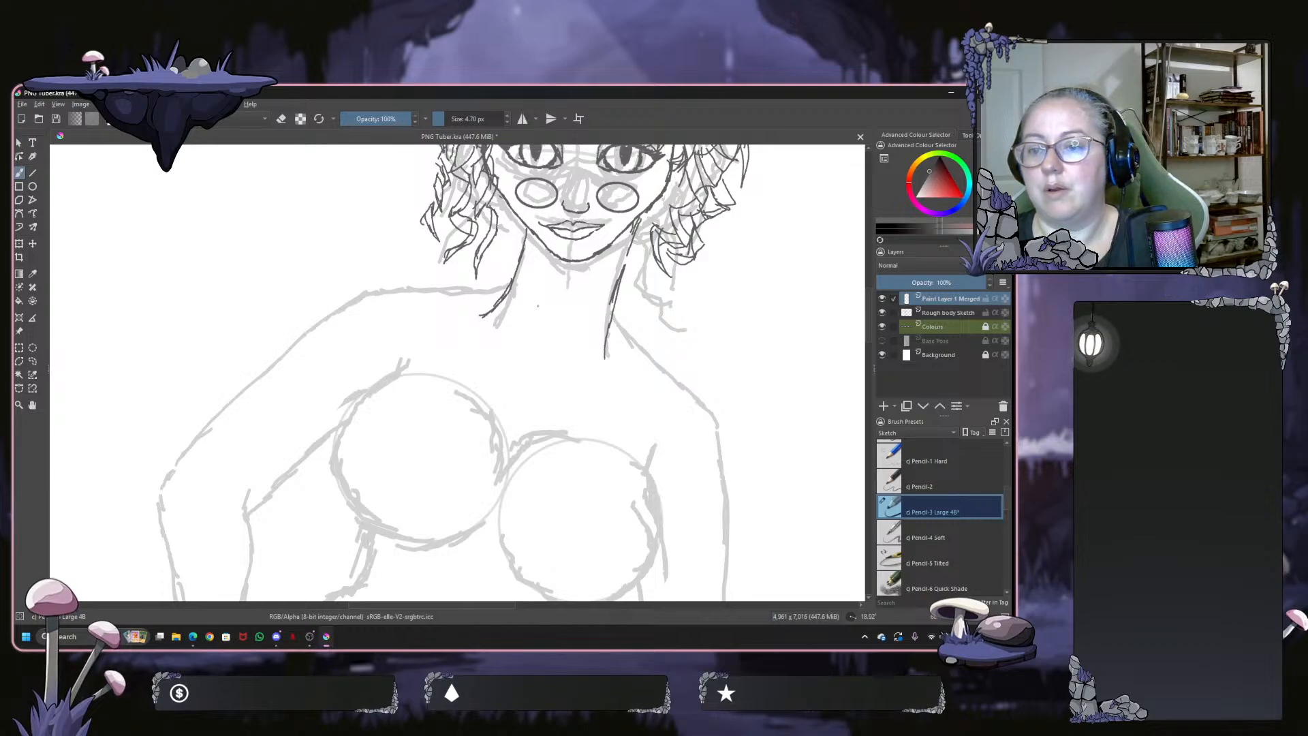
{"action": "mouse_move", "coordinate": [537, 306]}
{"action": "left_mouse_down"}
{"action": "mouse_move", "coordinate": [479, 286]}
{"action": "mouse_move", "coordinate": [535, 293]}
{"action": "left_mouse_up"}
Erase the new neck lines with a much larger eraser brush
{"action": "scroll", "coordinate": [501, 294], "scroll_direction": "down", "scroll_amount": 4}
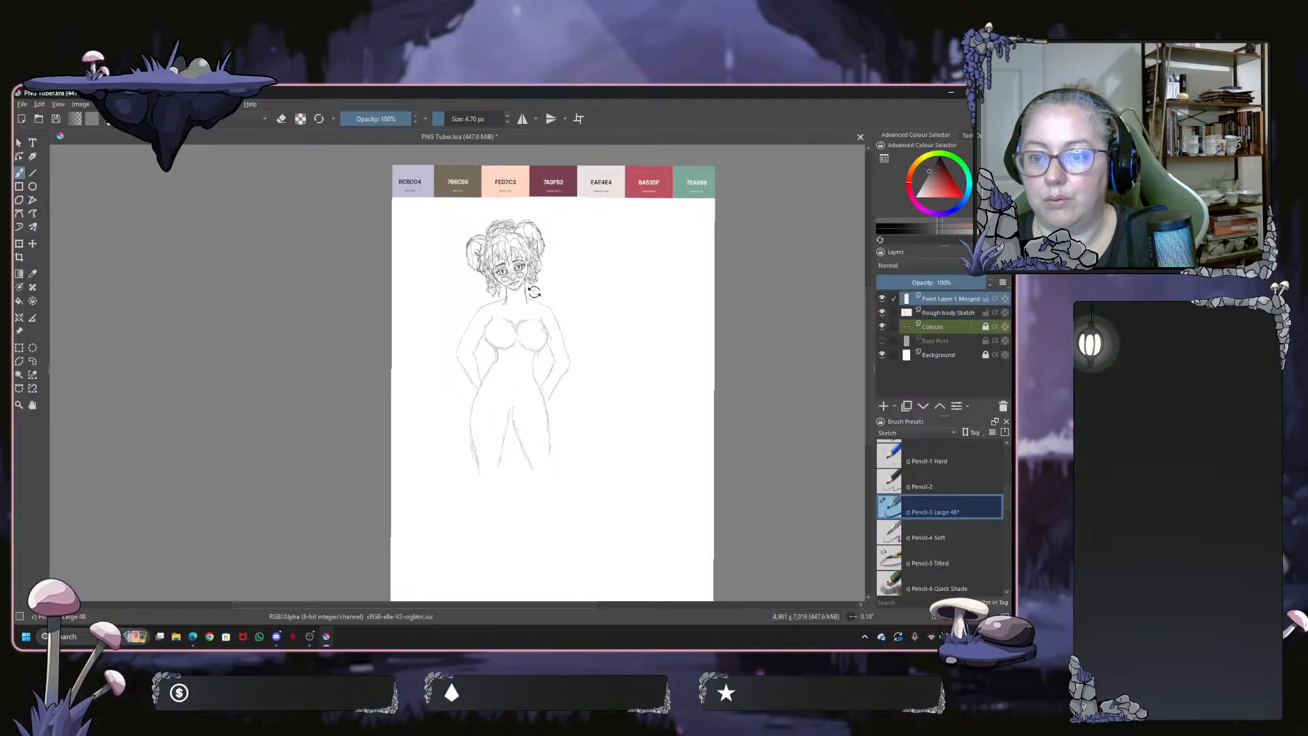
{"action": "scroll", "coordinate": [535, 293], "scroll_direction": "up", "scroll_amount": 2}
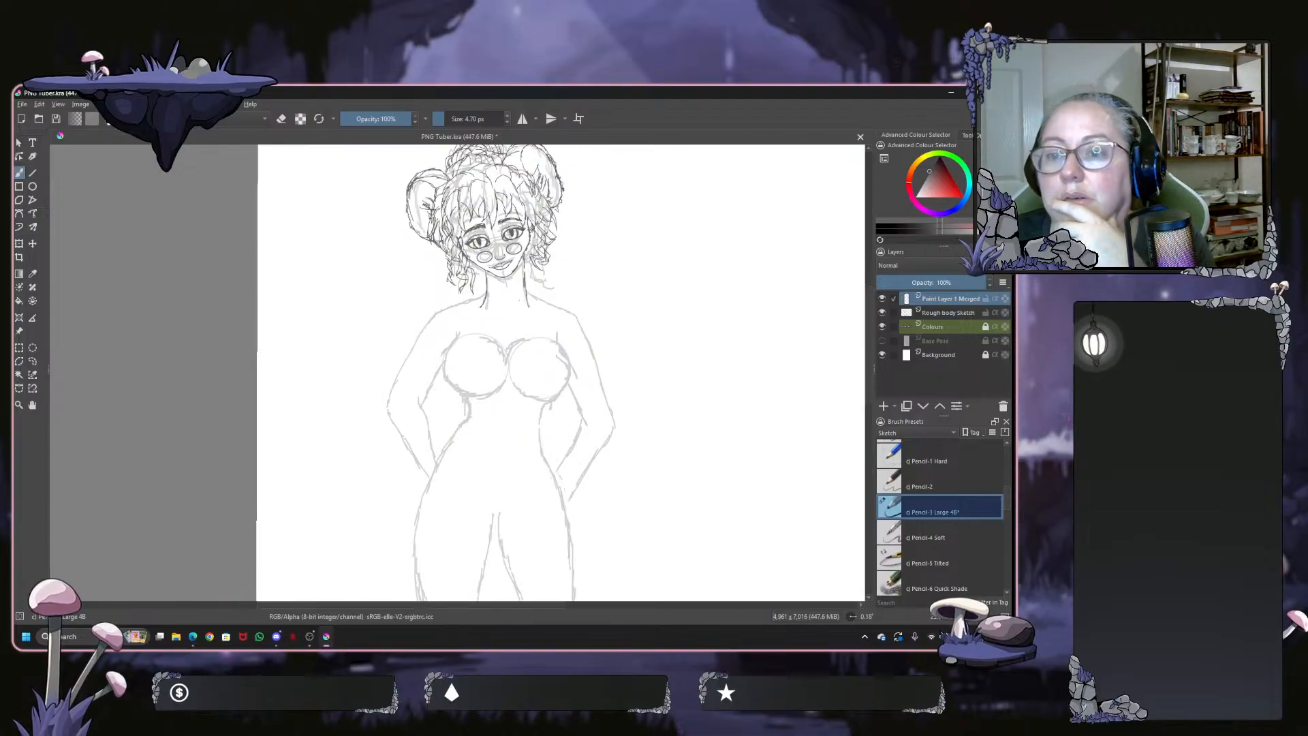
{"action": "scroll", "coordinate": [581, 289], "scroll_direction": "down", "scroll_amount": 1}
{"action": "scroll", "coordinate": [582, 290], "scroll_direction": "up", "scroll_amount": 1}
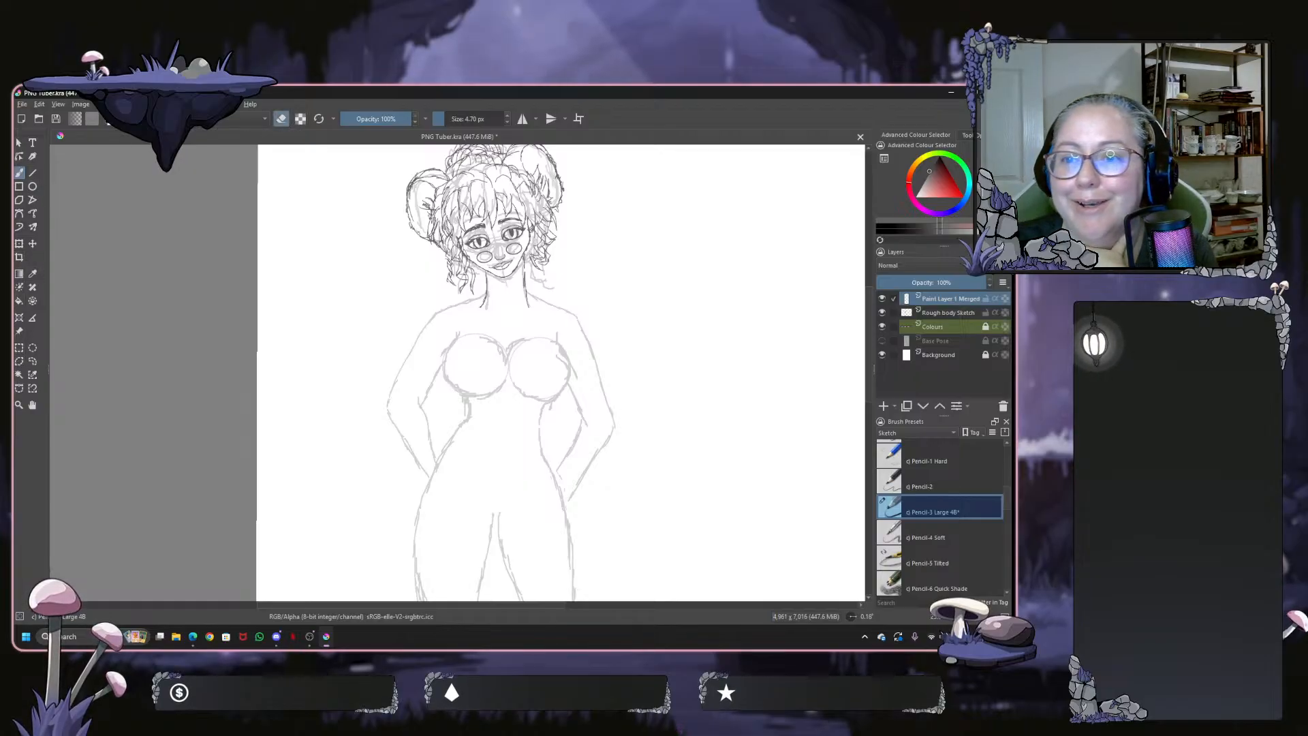
{"action": "scroll", "coordinate": [510, 312], "scroll_direction": "up", "scroll_amount": 2}
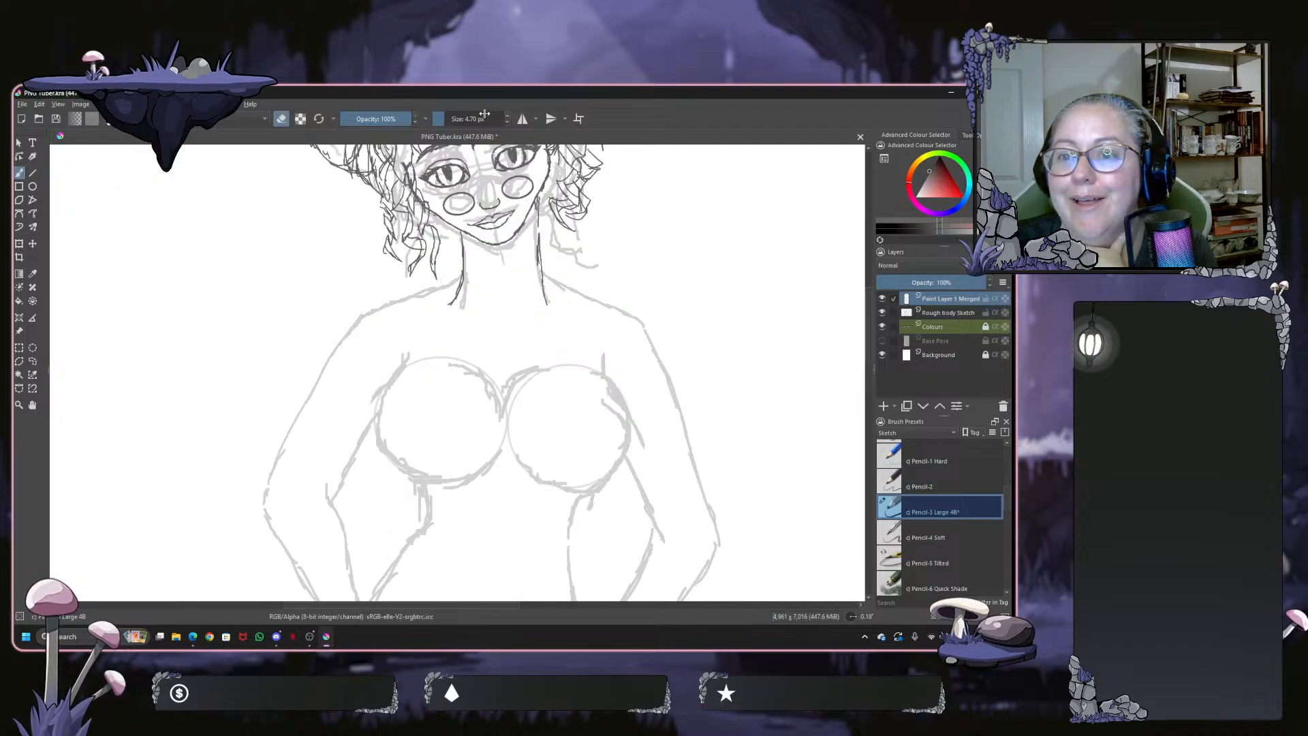
{"action": "left_click", "coordinate": [484, 116]}
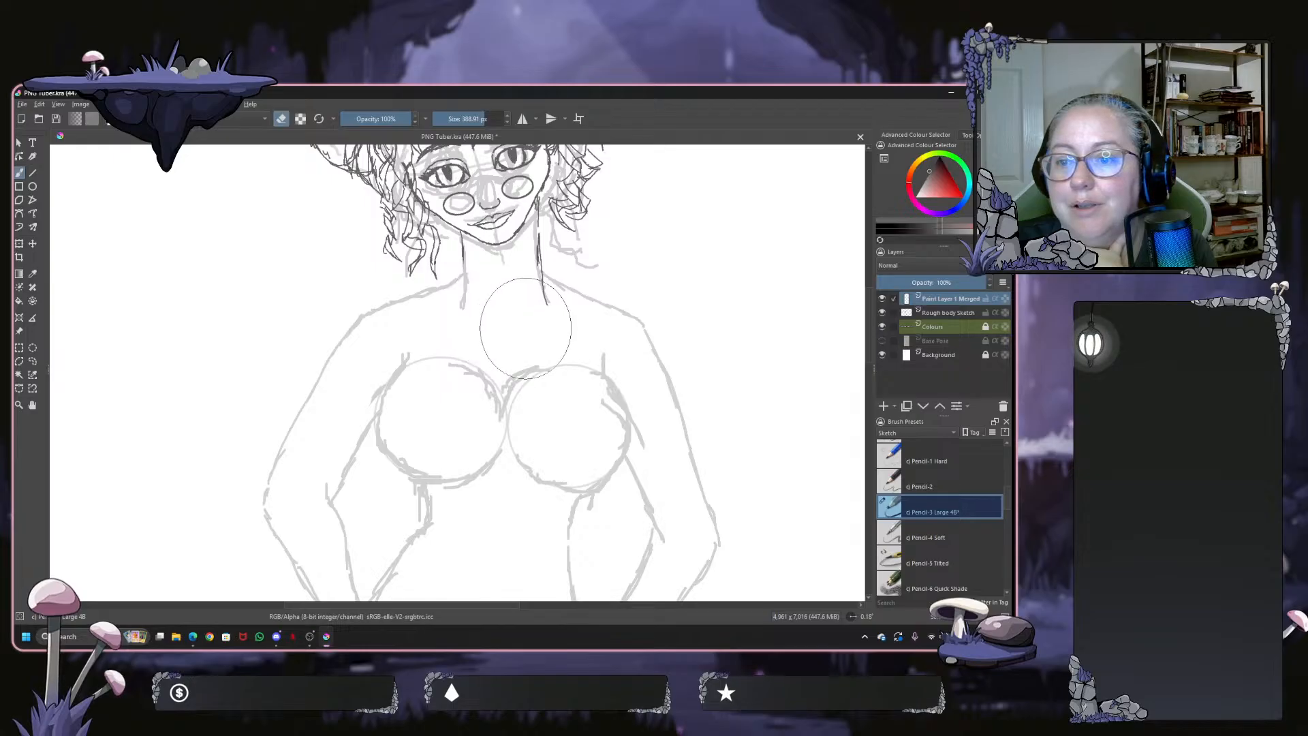
{"action": "mouse_move", "coordinate": [526, 314]}
{"action": "left_mouse_down"}
{"action": "mouse_move", "coordinate": [537, 295]}
{"action": "mouse_move", "coordinate": [541, 322]}
{"action": "left_mouse_up"}
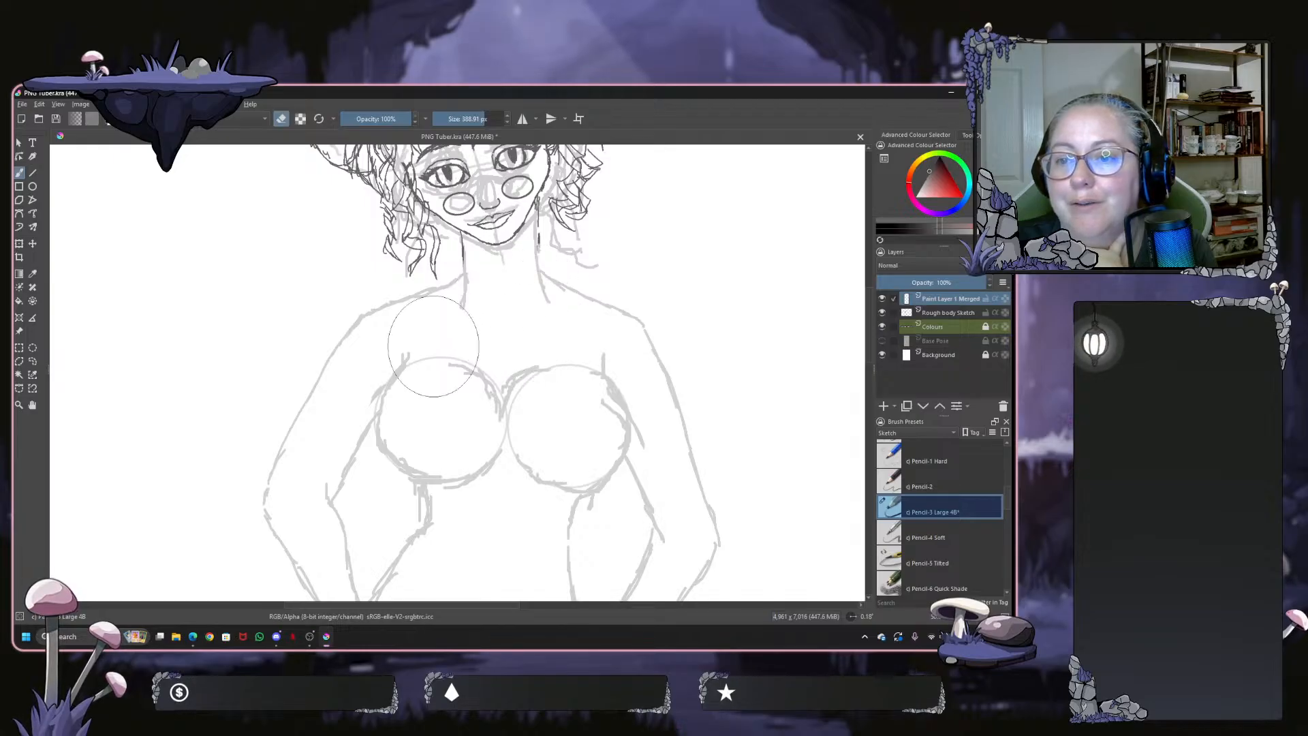
Select the head line art with a rectangle, move it slightly down toward the shoulders, deselect it and return to the brush
{"action": "scroll", "coordinate": [529, 330], "scroll_direction": "down", "scroll_amount": 1}
{"action": "scroll", "coordinate": [529, 331], "scroll_direction": "down", "scroll_amount": 1}
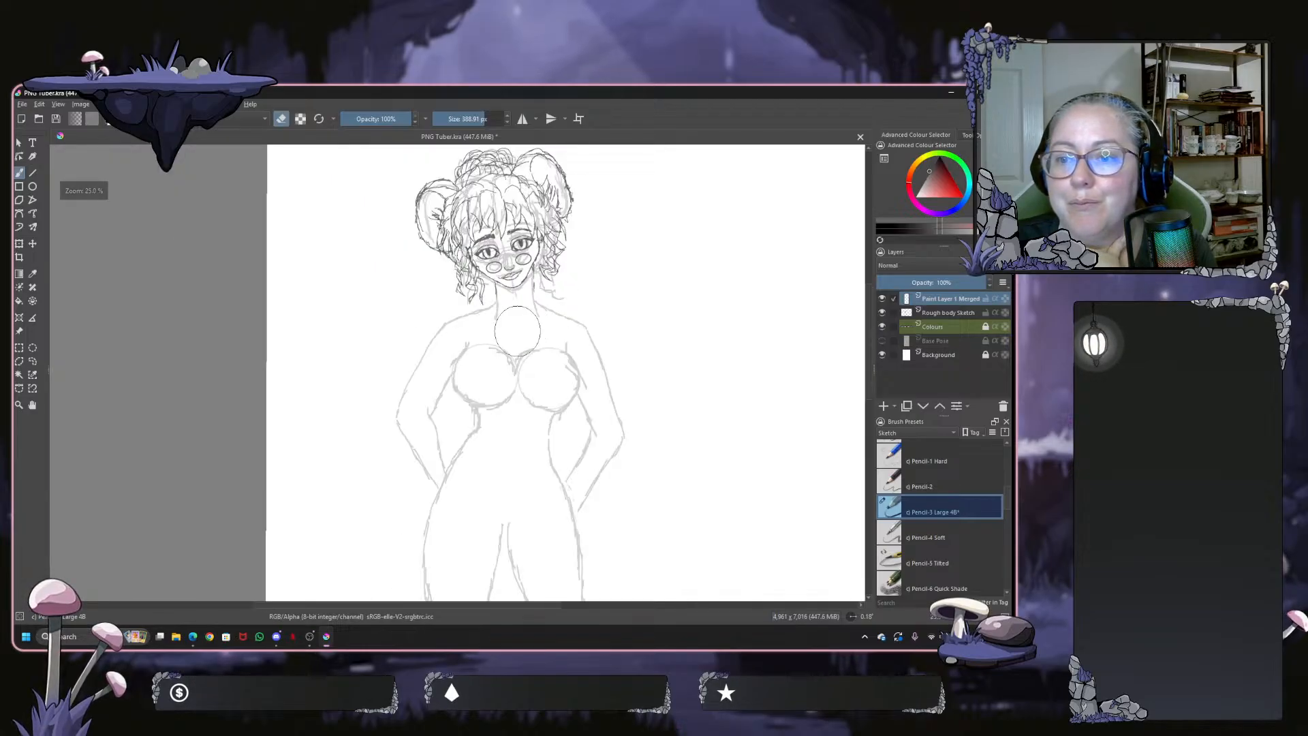
{"action": "scroll", "coordinate": [235, 293], "scroll_direction": "down", "scroll_amount": 1}
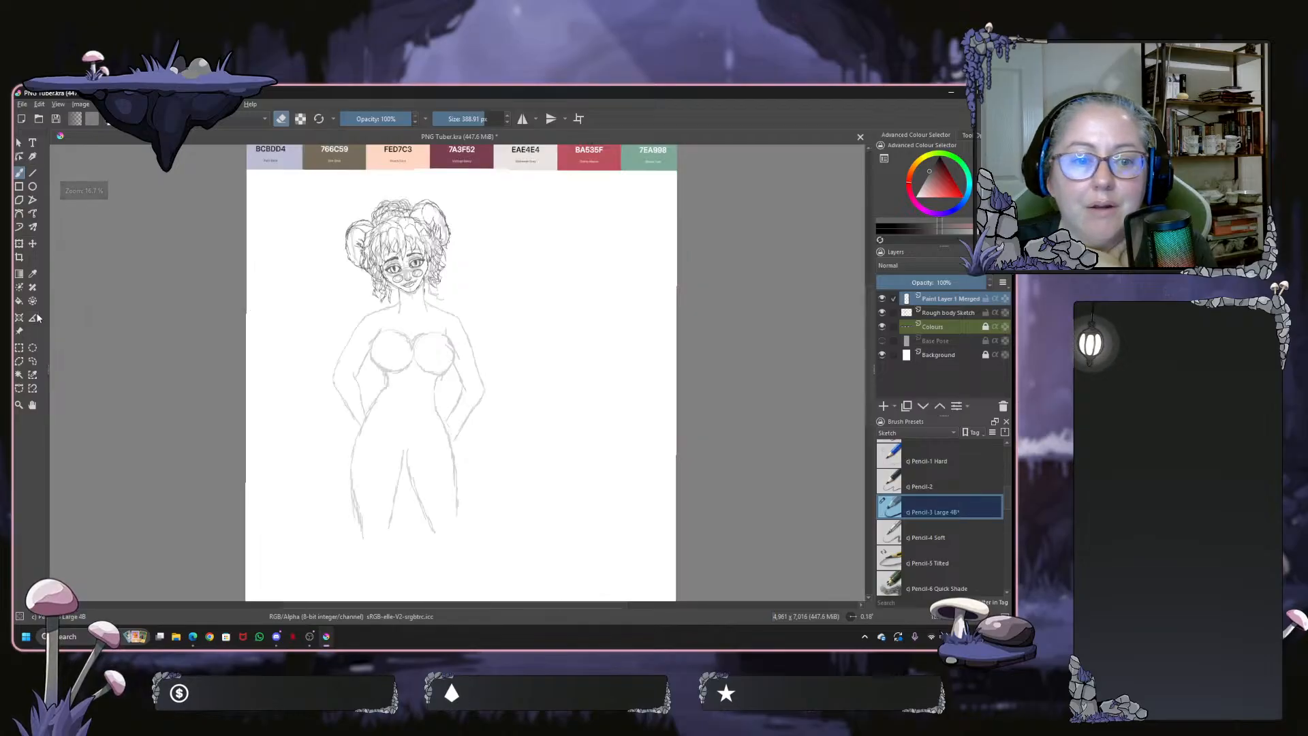
{"action": "left_click", "coordinate": [19, 348]}
{"action": "left_click_drag", "start_coordinate": [309, 192], "coordinate": [502, 326]}
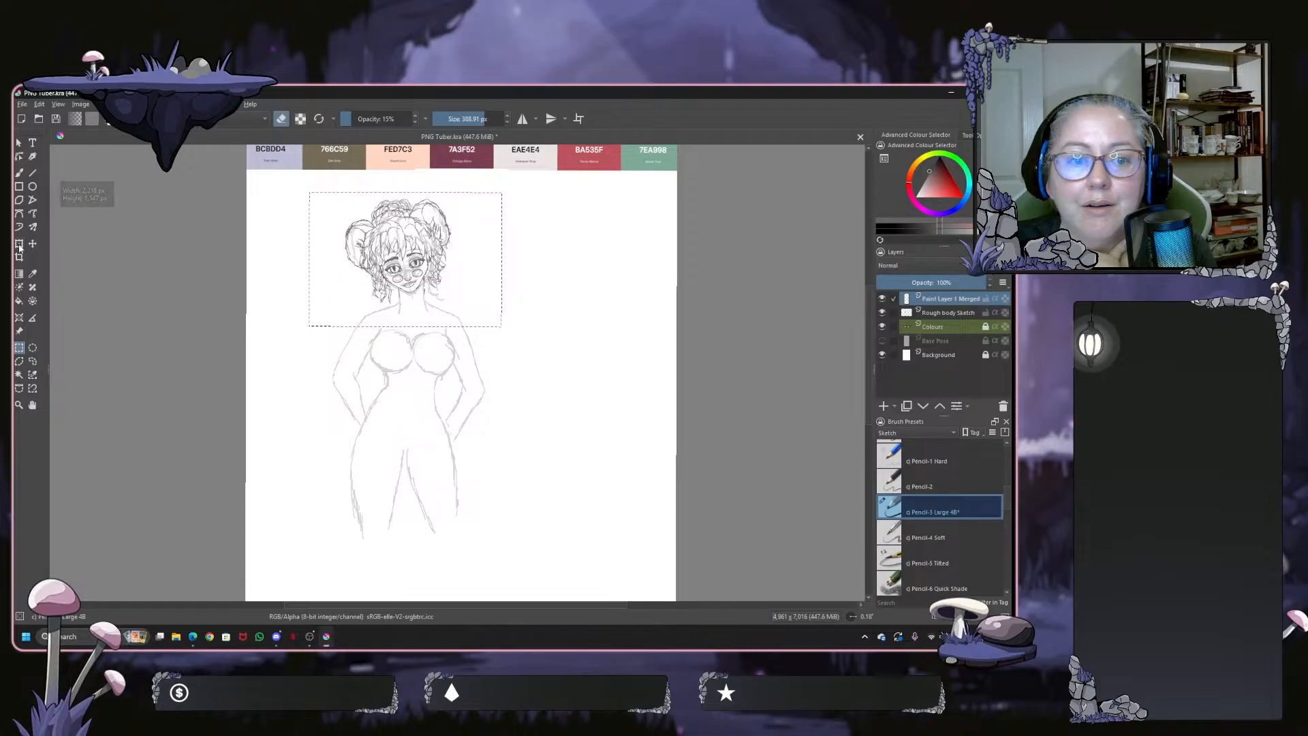
{"action": "key", "text": "ctrl+t"}
{"action": "left_click_drag", "start_coordinate": [377, 245], "coordinate": [375, 254]}
{"action": "scroll", "coordinate": [397, 281], "scroll_direction": "up", "scroll_amount": 1}
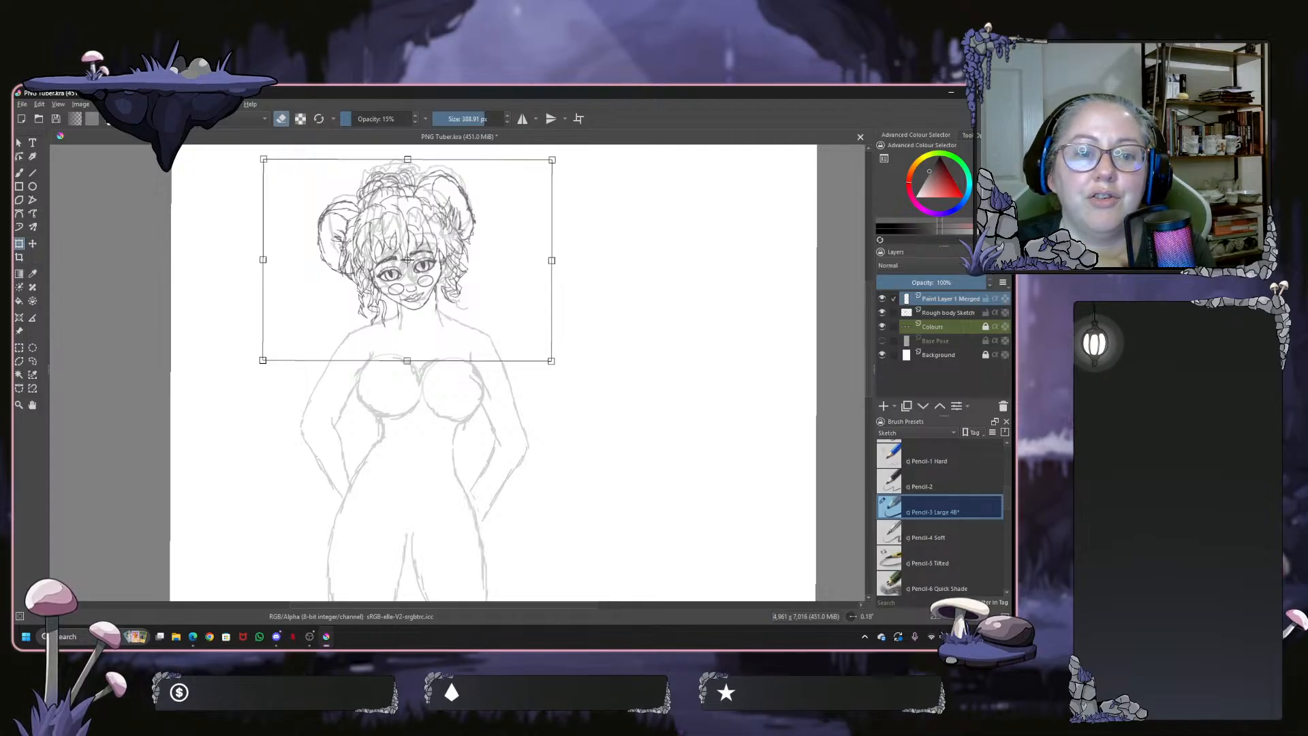
{"action": "left_click", "coordinate": [19, 349]}
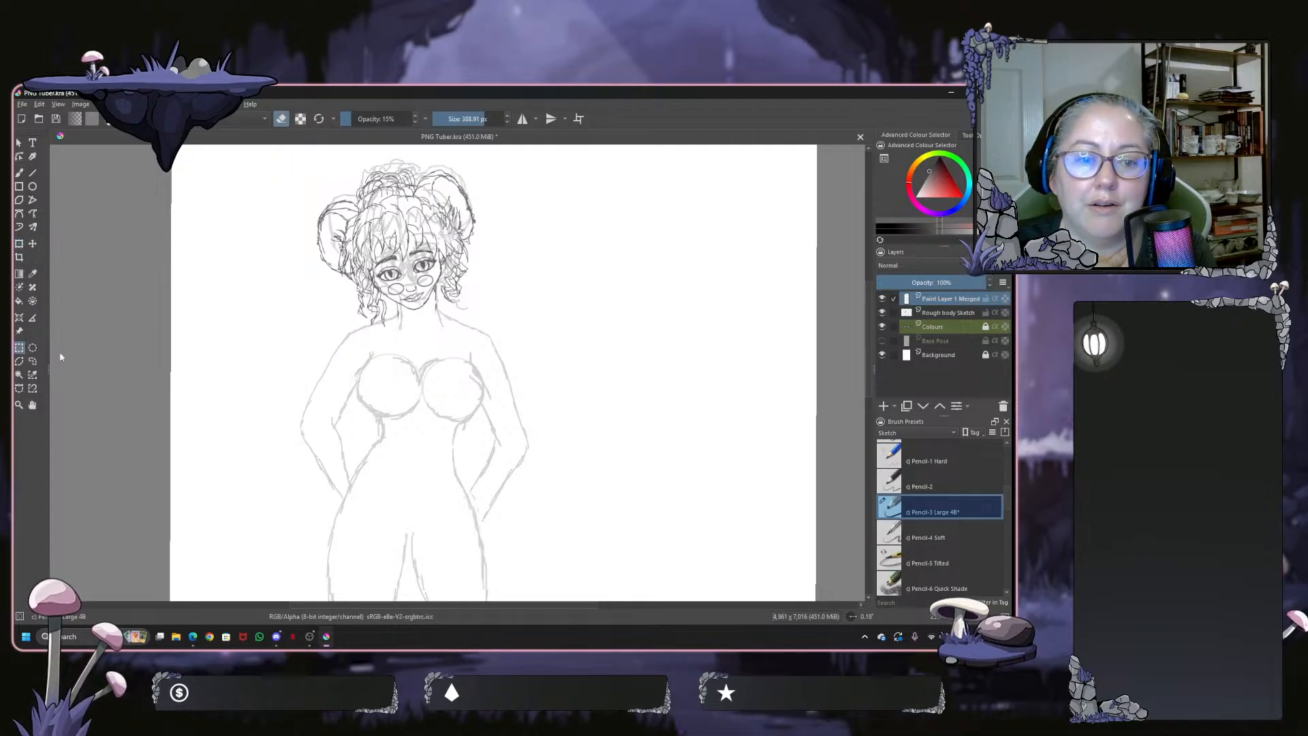
{"action": "left_click", "coordinate": [199, 304]}
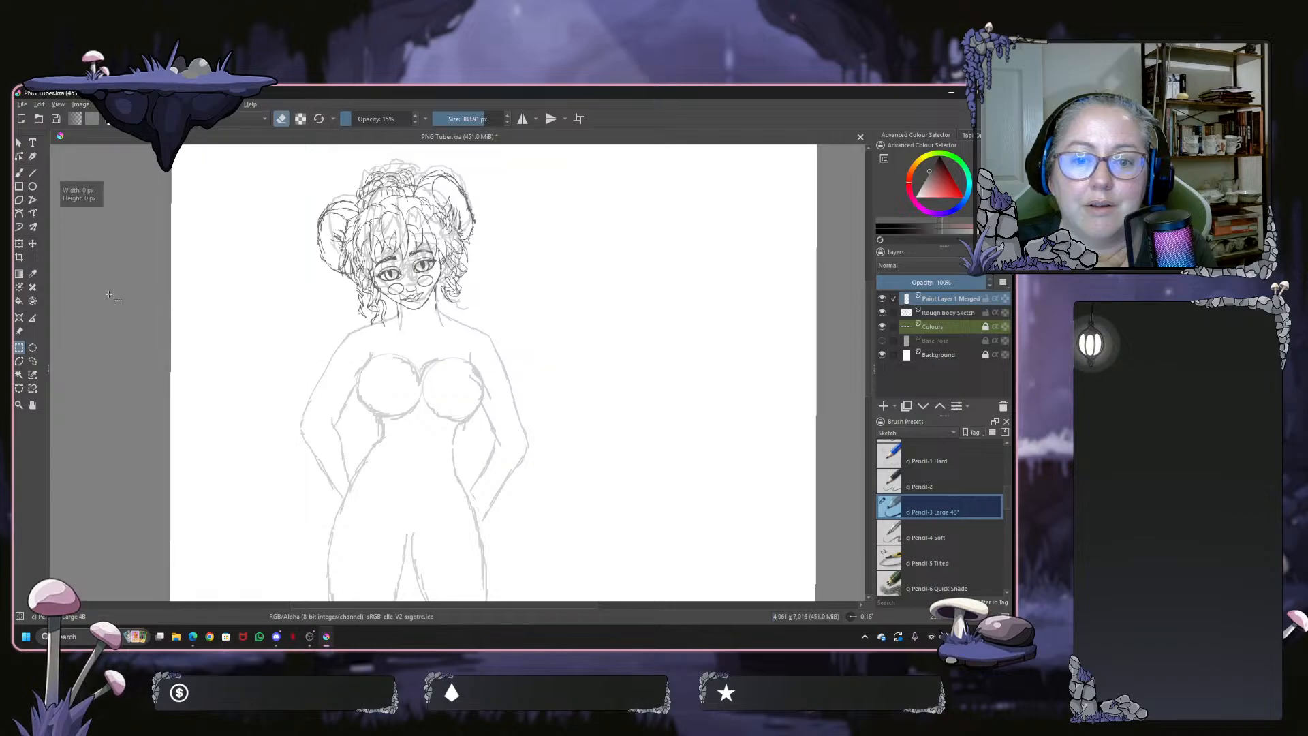
{"action": "left_click", "coordinate": [21, 174]}
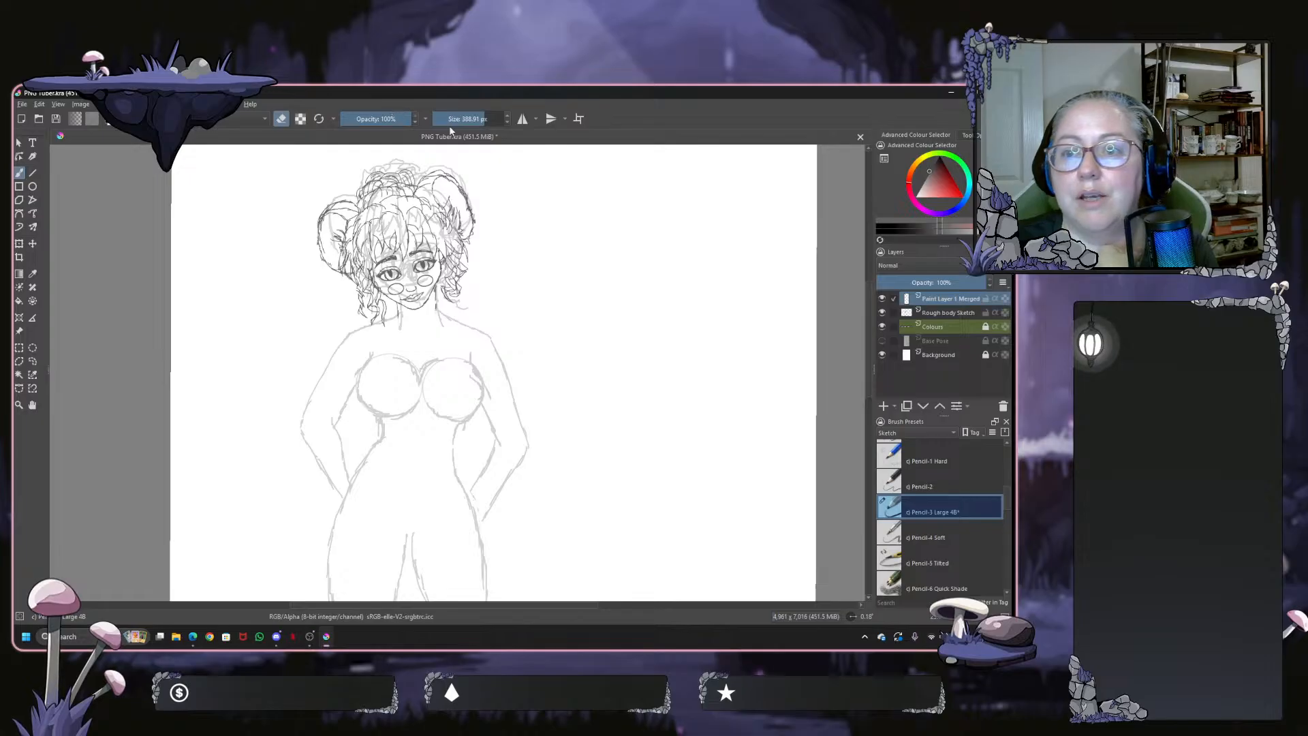
Reduce the brush size to about 4.15 px, turn off eraser mode and draw the cleavage lines between the two bust circles
{"action": "left_click_drag", "start_coordinate": [482, 121], "coordinate": [443, 120]}
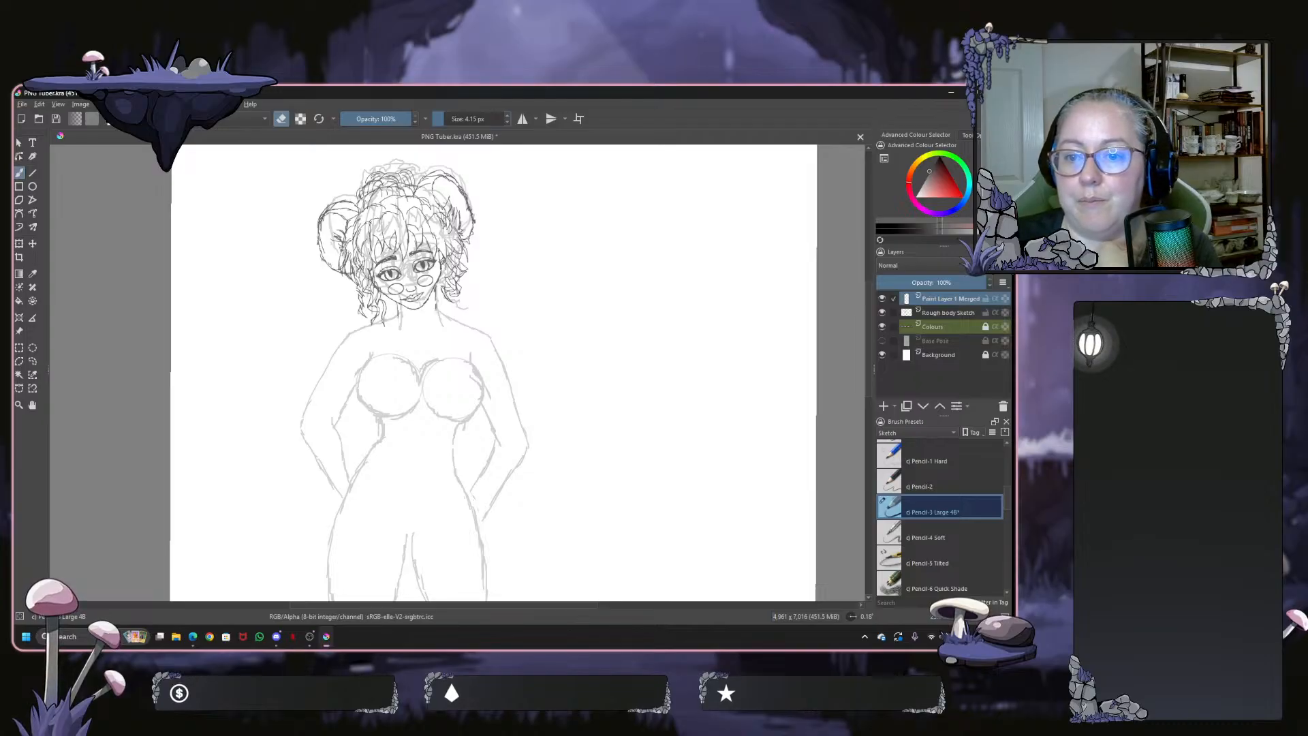
{"action": "scroll", "coordinate": [481, 417], "scroll_direction": "up", "scroll_amount": 1}
{"action": "scroll", "coordinate": [436, 315], "scroll_direction": "up", "scroll_amount": 1}
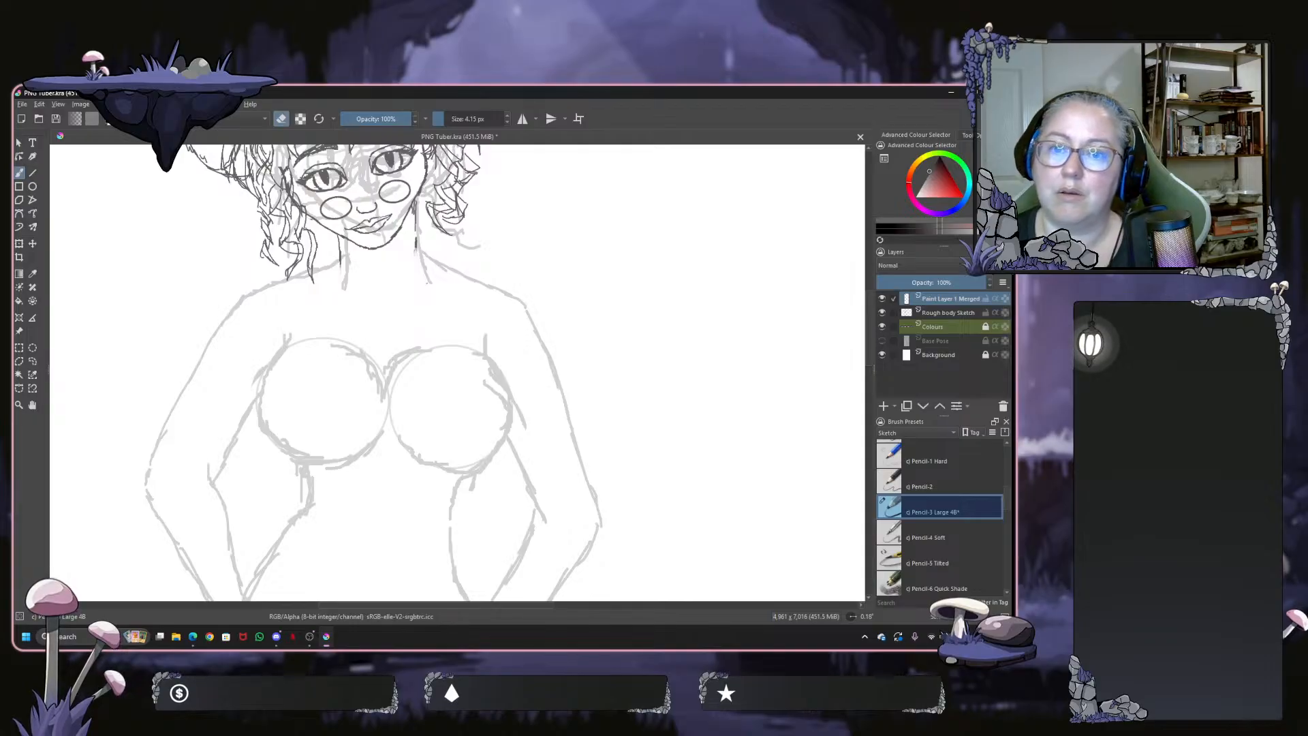
{"action": "left_click", "coordinate": [282, 119]}
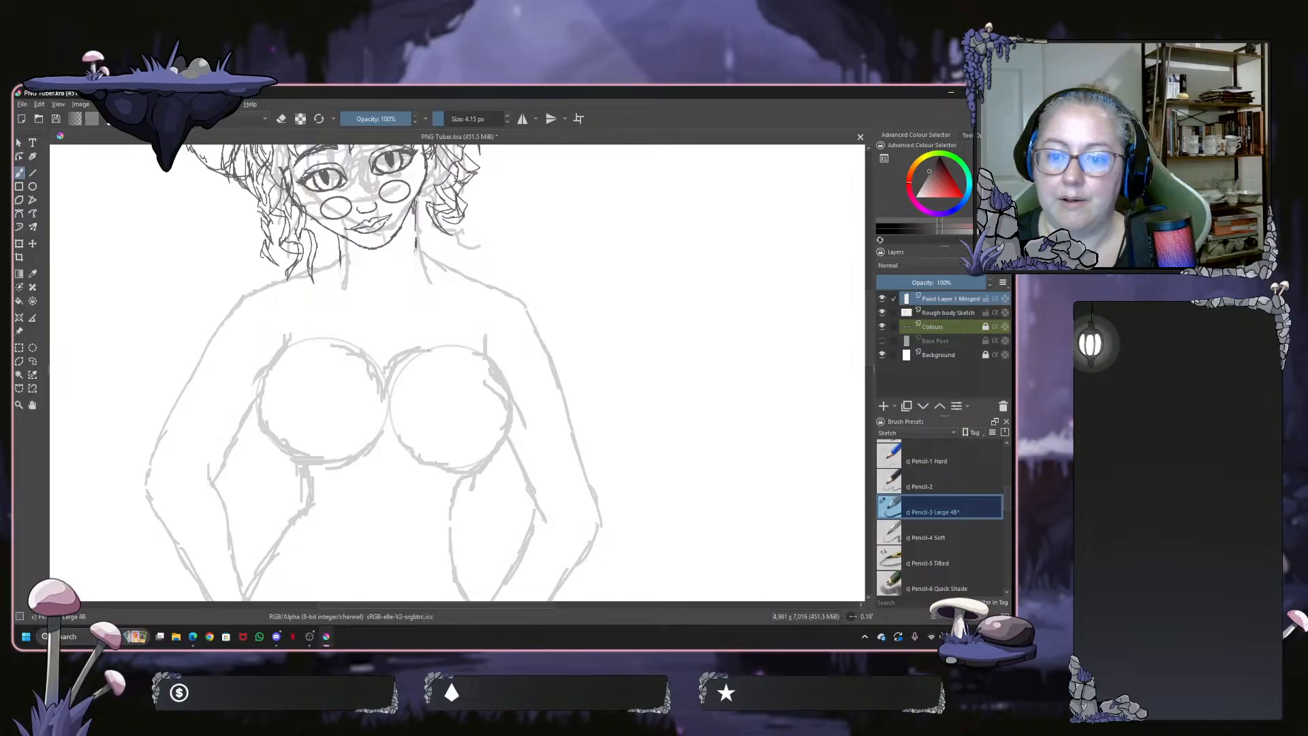
{"action": "mouse_move", "coordinate": [386, 379]}
{"action": "left_mouse_down"}
{"action": "mouse_move", "coordinate": [417, 347]}
{"action": "mouse_move", "coordinate": [378, 363]}
{"action": "mouse_move", "coordinate": [385, 379]}
{"action": "left_mouse_up"}
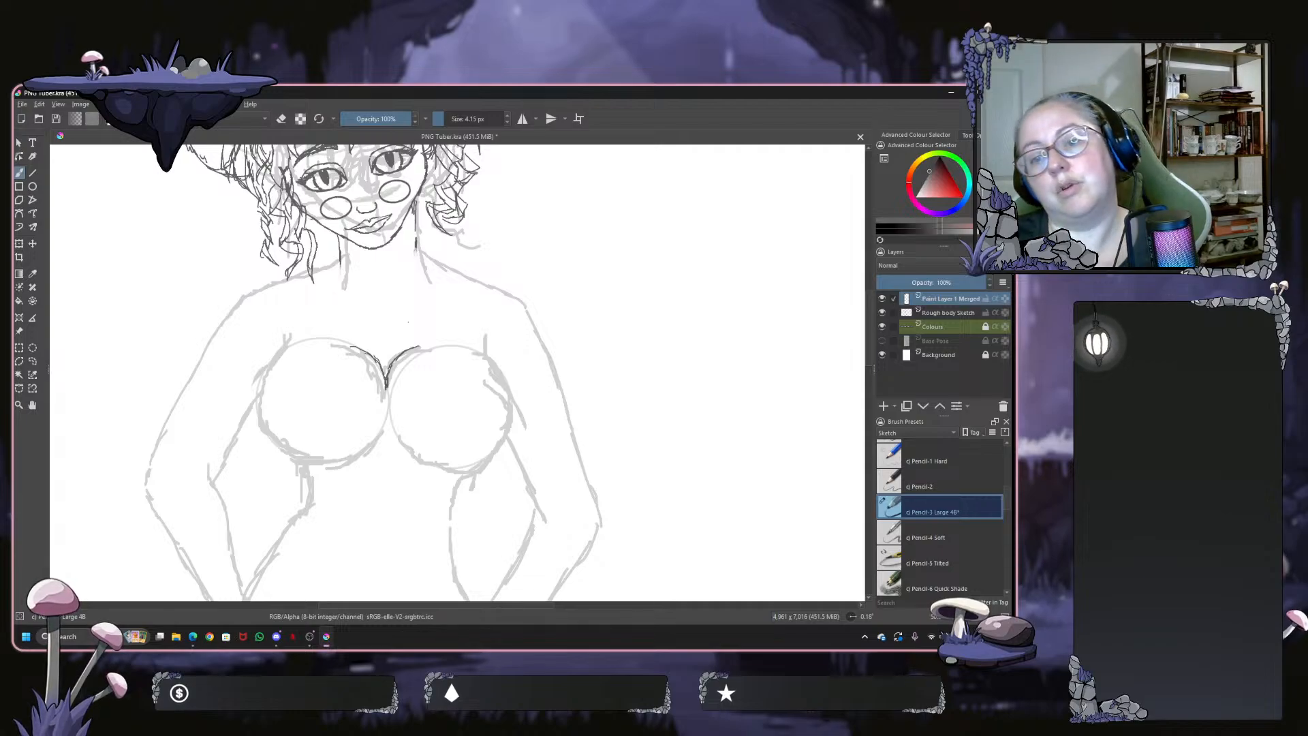
Switch to the NikkiiPNGTuber Milanote board to check the outfit notes, and return to the drawing in Krita
{"action": "left_click", "coordinate": [192, 637]}
{"action": "left_click", "coordinate": [249, 586]}
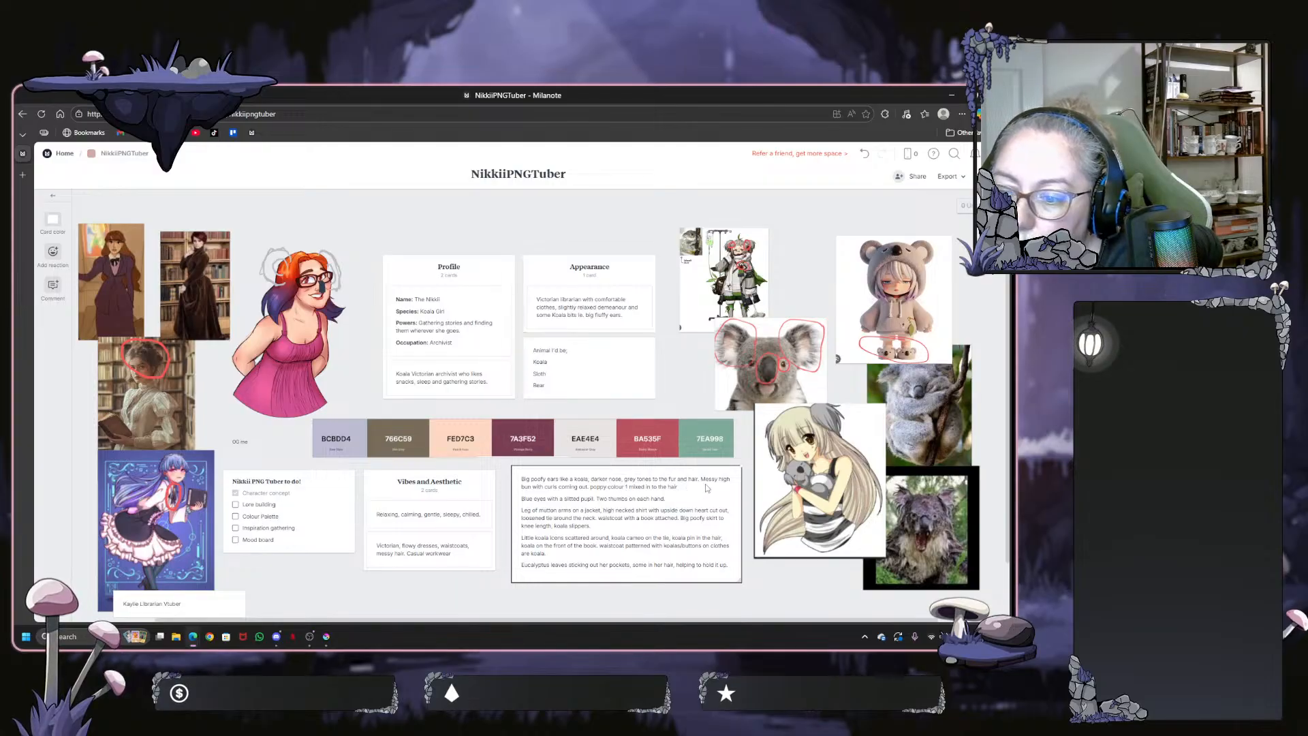
{"action": "left_click", "coordinate": [327, 636]}
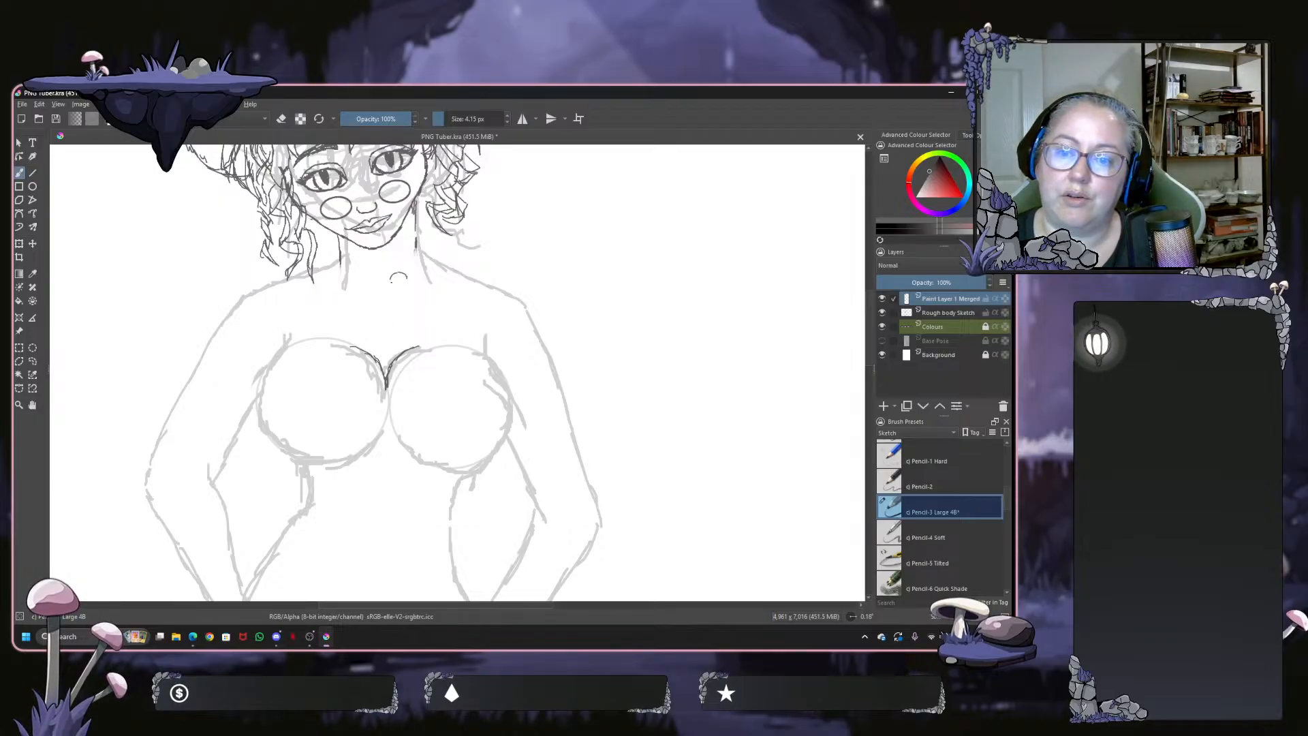
Try to sketch an upside-down heart cut-out from the base of the neck down to the cleavage
{"action": "mouse_move", "coordinate": [407, 278]}
{"action": "left_mouse_down"}
{"action": "mouse_move", "coordinate": [395, 300]}
{"action": "mouse_move", "coordinate": [407, 340]}
{"action": "left_mouse_up"}
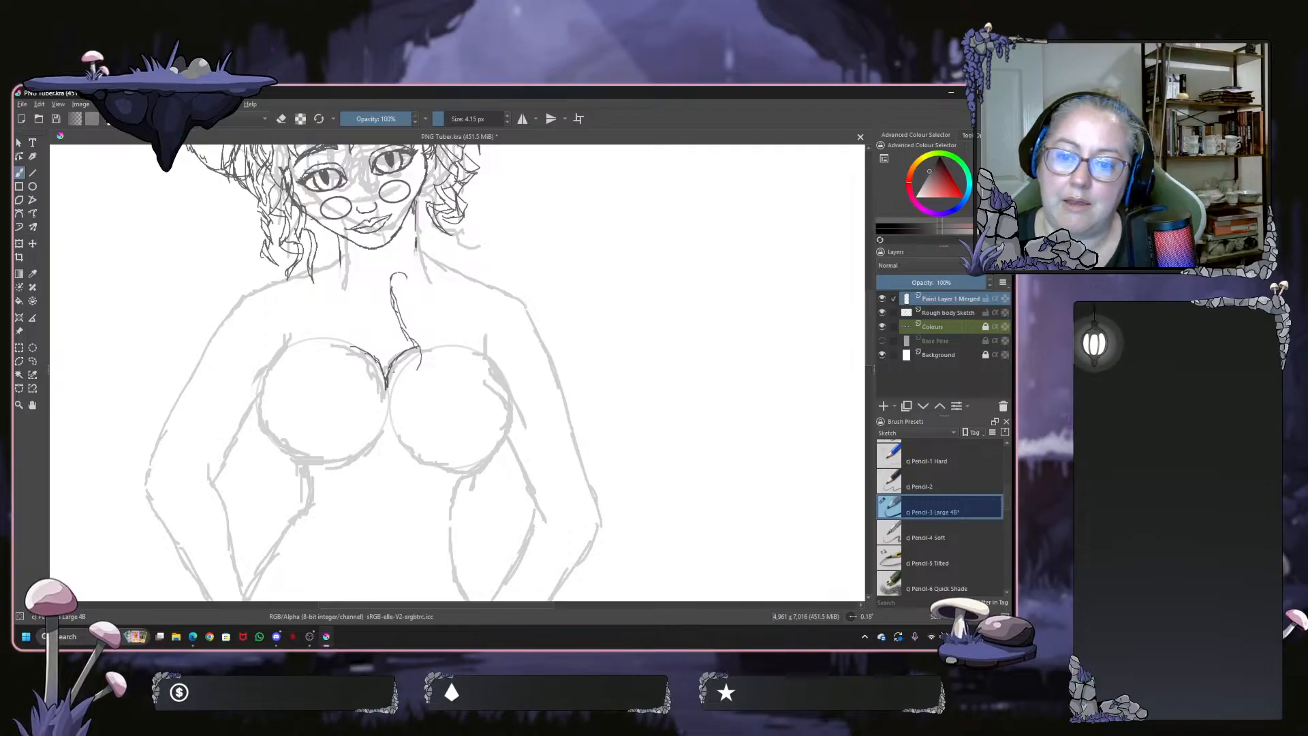
{"action": "left_click_drag", "start_coordinate": [388, 385], "coordinate": [416, 378]}
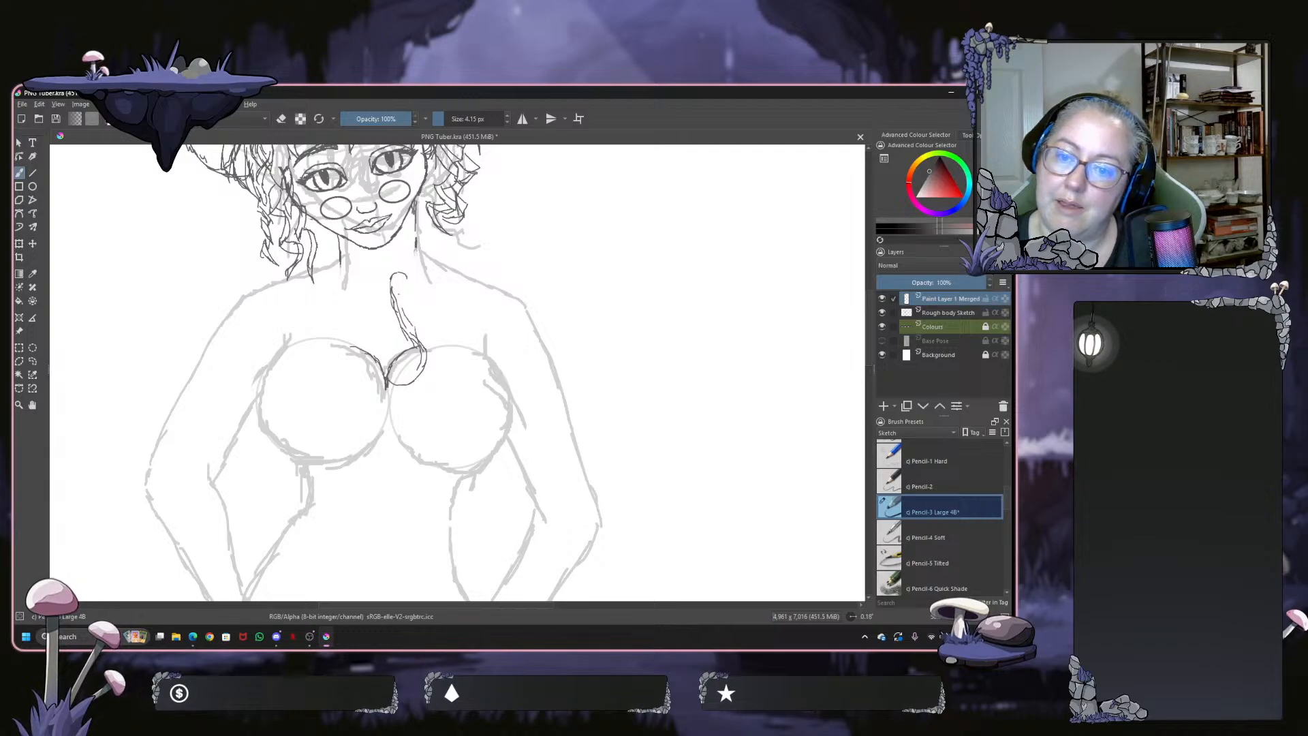
{"action": "left_click_drag", "start_coordinate": [392, 293], "coordinate": [431, 353]}
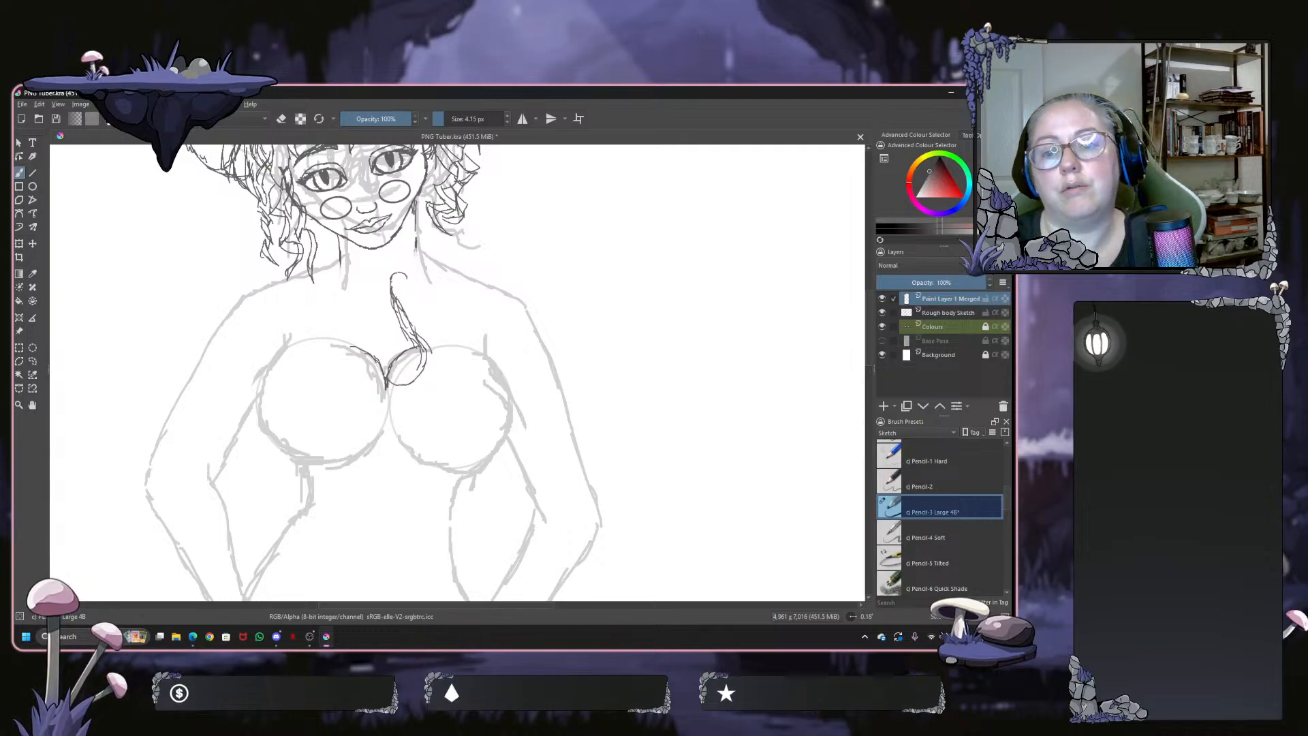
{"action": "mouse_move", "coordinate": [351, 275]}
{"action": "left_mouse_down"}
{"action": "mouse_move", "coordinate": [370, 274]}
{"action": "mouse_move", "coordinate": [359, 327]}
{"action": "left_mouse_up"}
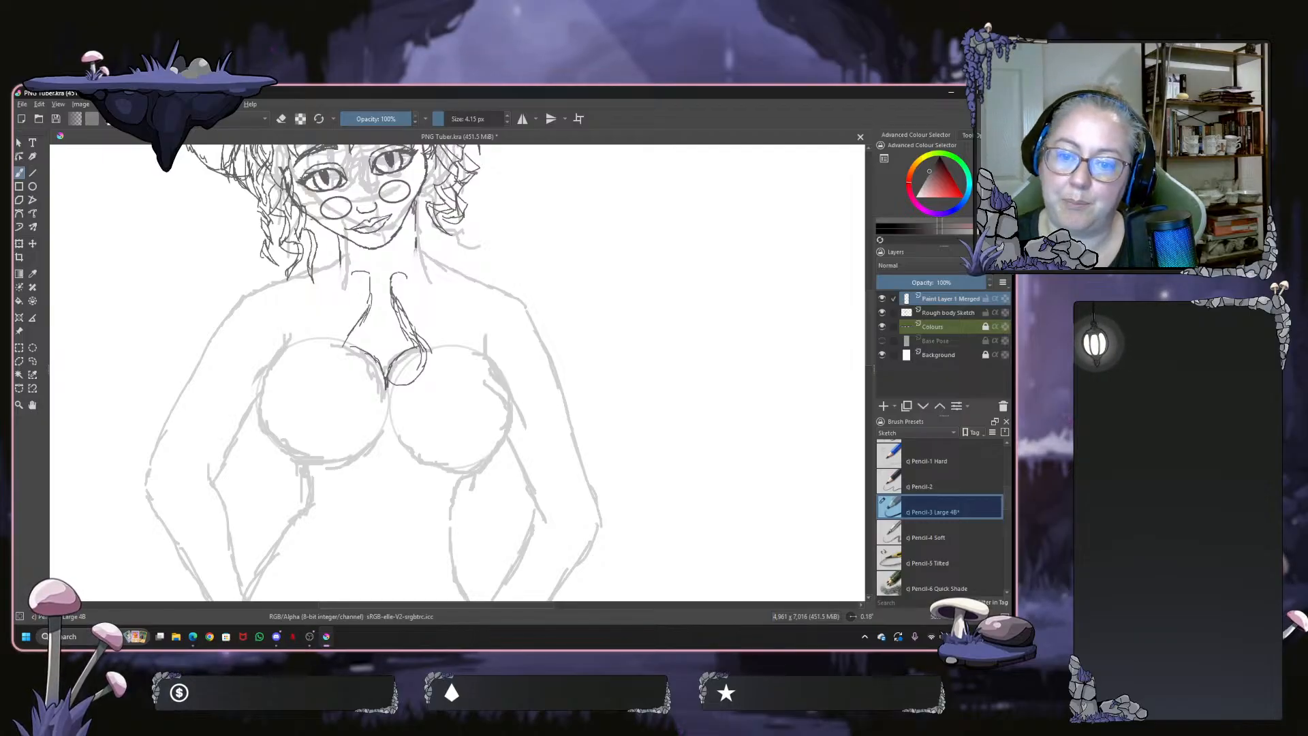
{"action": "mouse_move", "coordinate": [340, 360]}
{"action": "left_mouse_down"}
{"action": "mouse_move", "coordinate": [361, 397]}
{"action": "mouse_move", "coordinate": [387, 383]}
{"action": "mouse_move", "coordinate": [414, 391]}
{"action": "mouse_move", "coordinate": [432, 372]}
{"action": "mouse_move", "coordinate": [422, 350]}
{"action": "mouse_move", "coordinate": [434, 375]}
{"action": "left_mouse_up"}
{"action": "left_click_drag", "start_coordinate": [378, 300], "coordinate": [407, 334]}
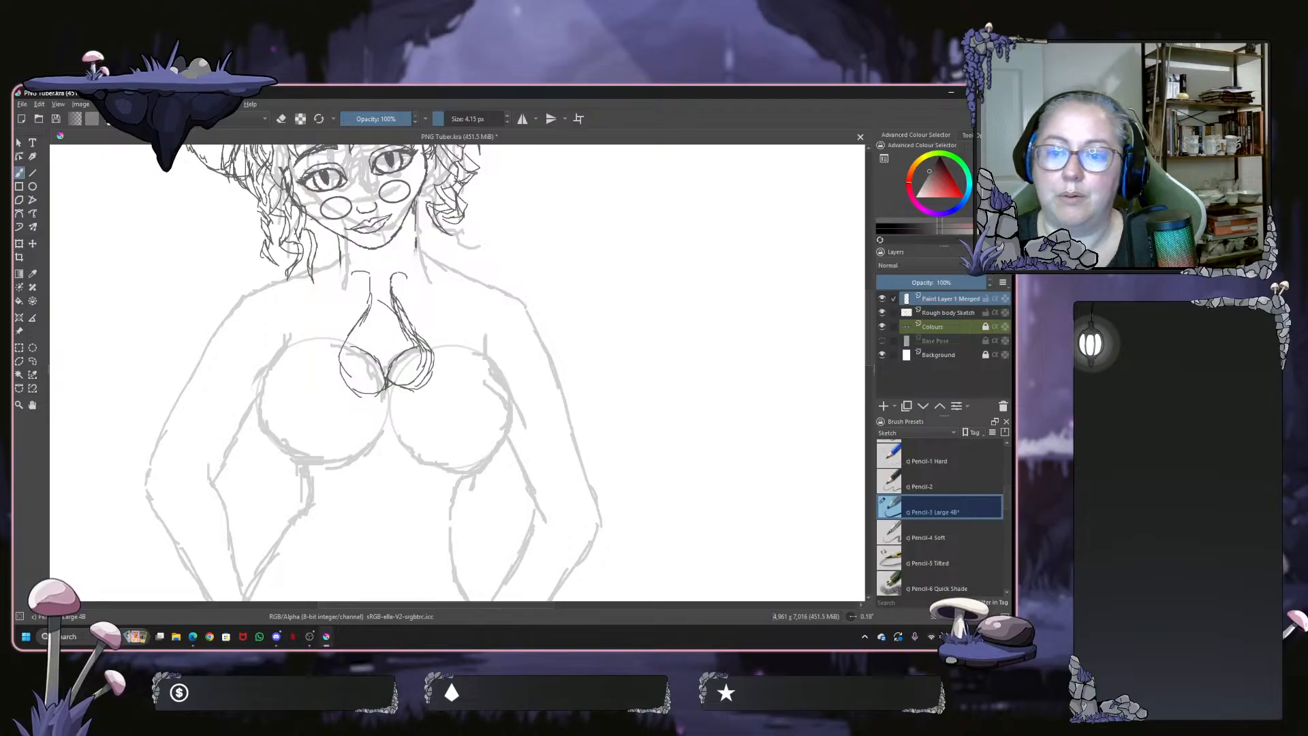
Undo the heart cut-out strokes back to the cleavage lines
{"action": "key", "text": "ctrl+z"}
{"action": "key", "text": "ctrl+z"}
{"action": "key", "text": "ctrl+z"}
{"action": "key", "text": "ctrl+z"}
{"action": "key", "text": "ctrl+z"}
{"action": "key", "text": "ctrl+z"}
{"action": "key", "text": "ctrl+z"}
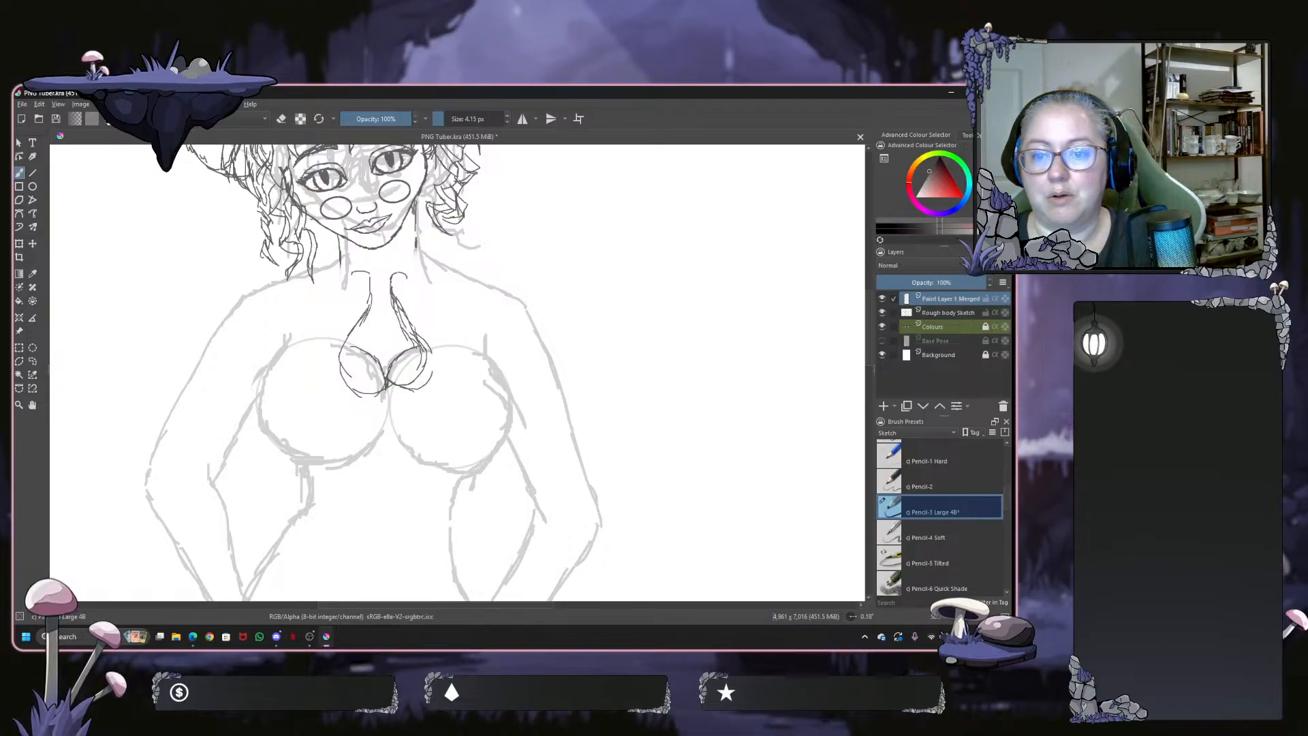
{"action": "key", "text": "ctrl+z"}
{"action": "key", "text": "ctrl+z"}
{"action": "key", "text": "ctrl+z"}
{"action": "key", "text": "ctrl+z"}
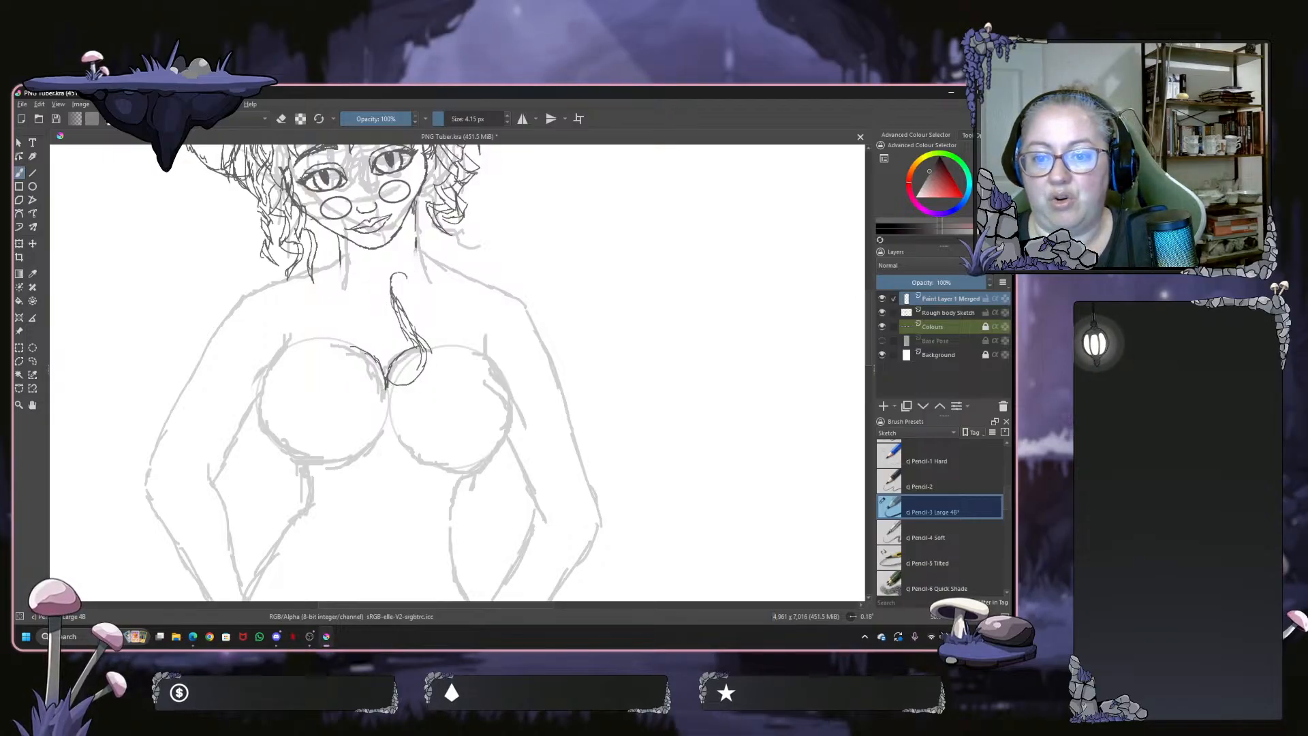
{"action": "key", "text": "ctrl+z"}
{"action": "key", "text": "ctrl+z"}
{"action": "key", "text": "ctrl+z"}
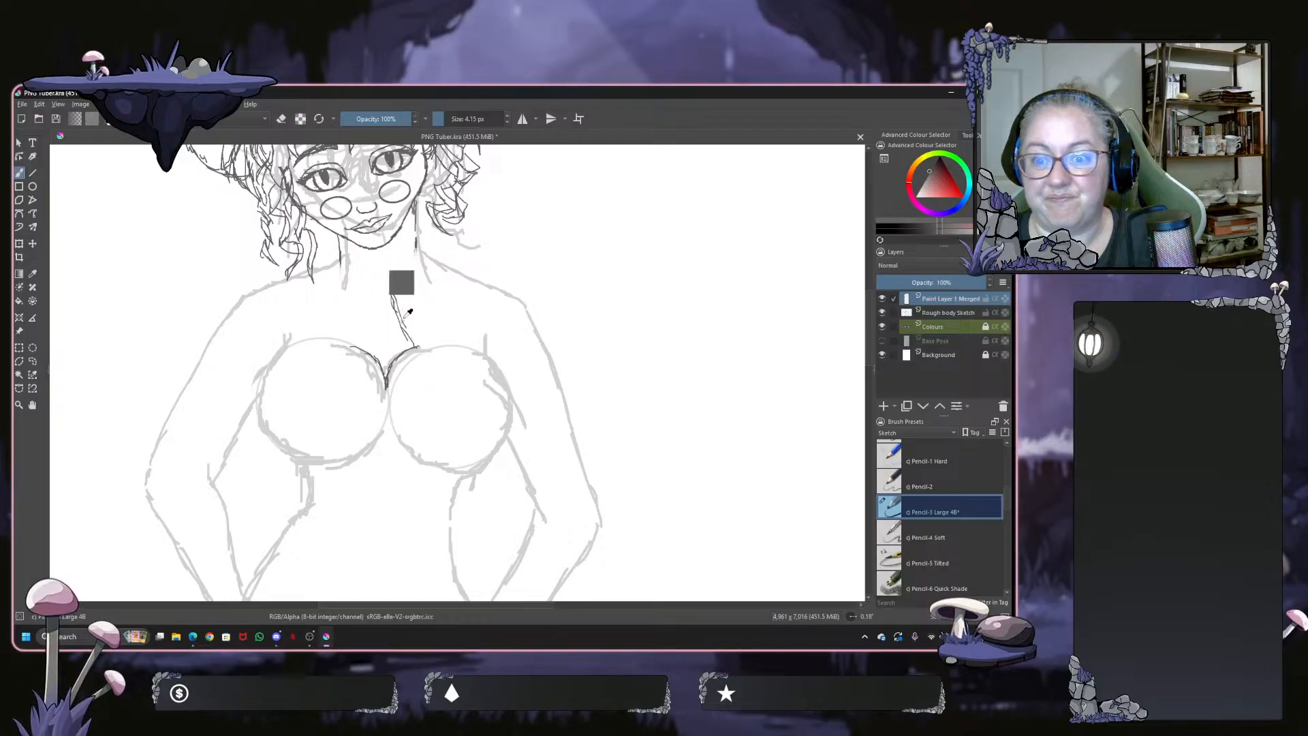
{"action": "key", "text": "ctrl+z"}
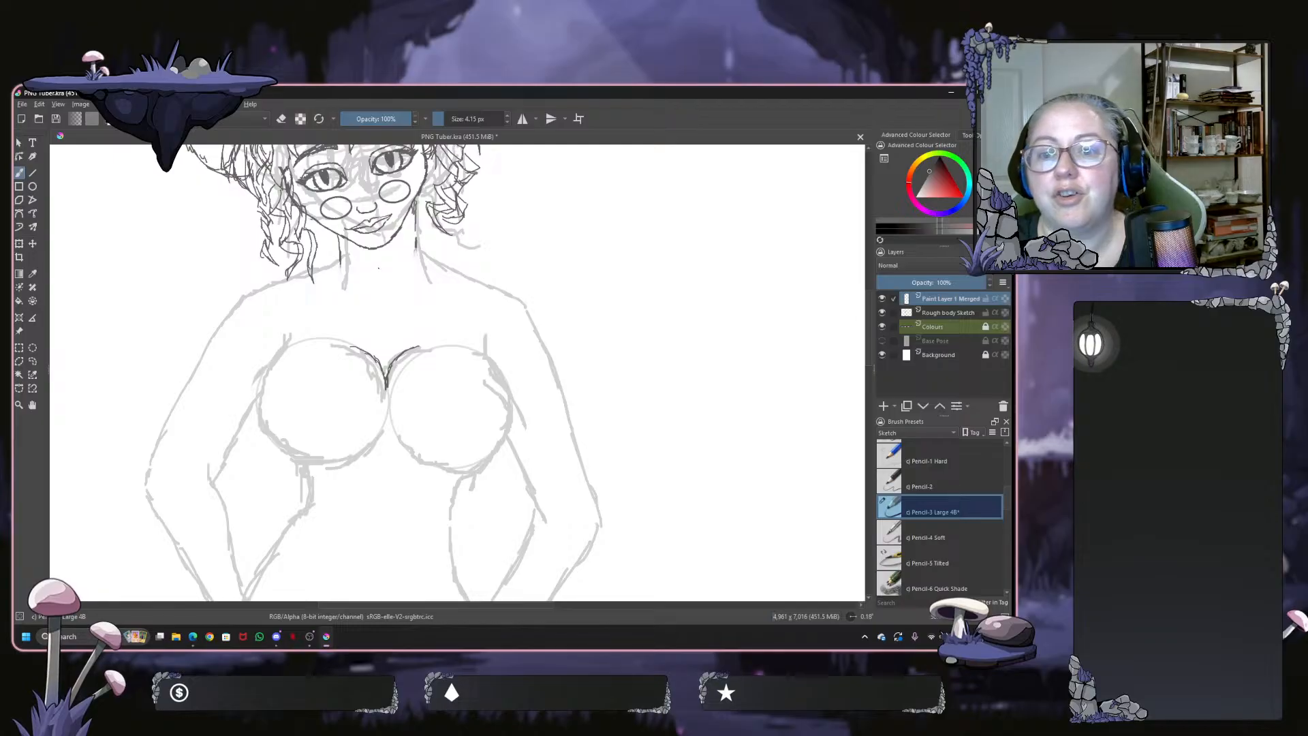
Draw an upside-down heart cut-out with its point at the neck base and its lobes over the bust, rotating the canvas for the curves
{"action": "mouse_move", "coordinate": [402, 263]}
{"action": "left_mouse_down"}
{"action": "mouse_move", "coordinate": [392, 280]}
{"action": "mouse_move", "coordinate": [371, 262]}
{"action": "left_mouse_up"}
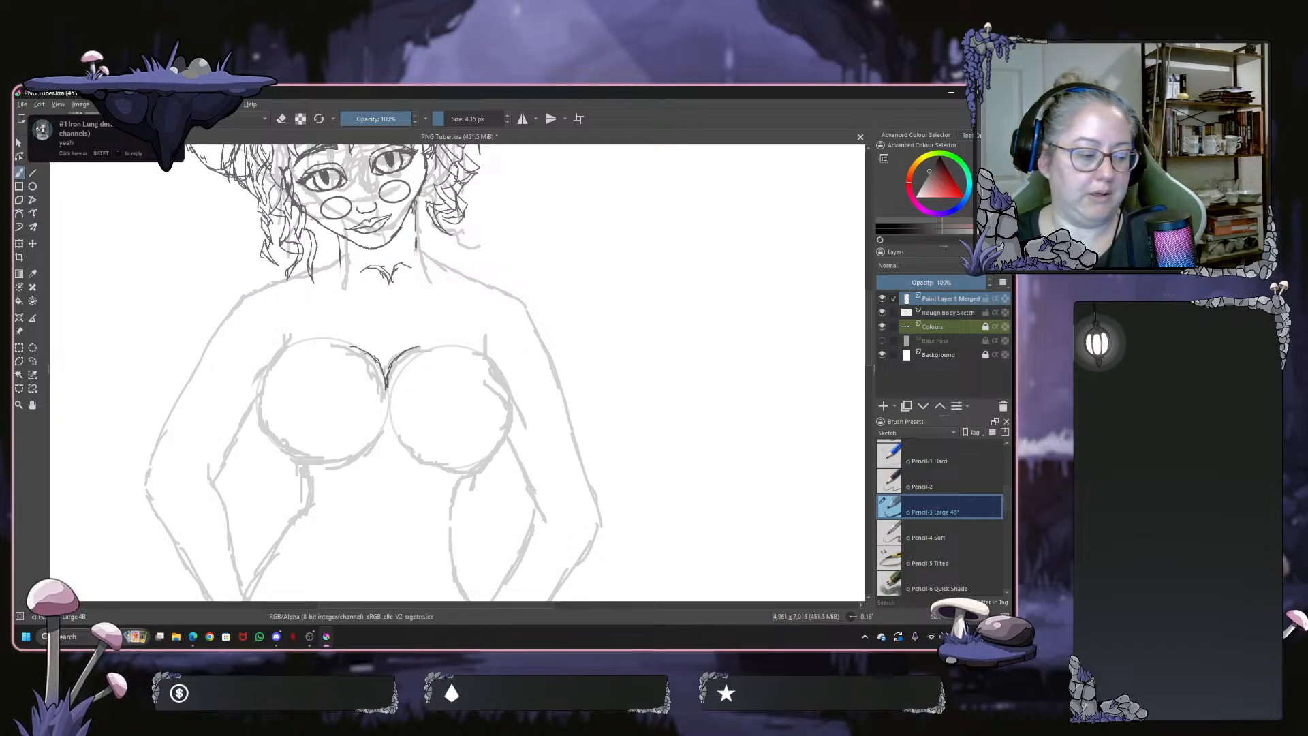
{"action": "left_click_drag", "start_coordinate": [393, 282], "coordinate": [409, 289]}
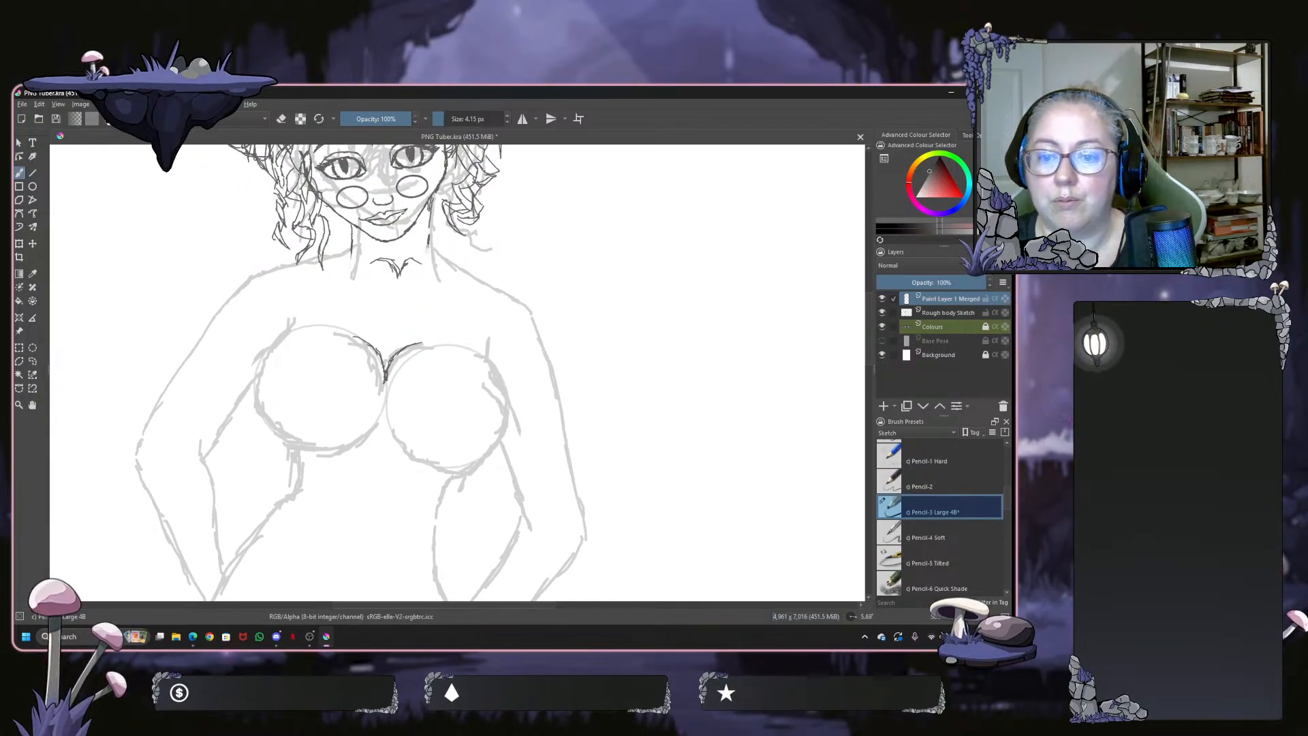
{"action": "mouse_move", "coordinate": [385, 386]}
{"action": "left_mouse_down"}
{"action": "mouse_move", "coordinate": [414, 391]}
{"action": "mouse_move", "coordinate": [407, 379]}
{"action": "mouse_move", "coordinate": [419, 406]}
{"action": "mouse_move", "coordinate": [559, 379]}
{"action": "mouse_move", "coordinate": [551, 359]}
{"action": "left_mouse_up"}
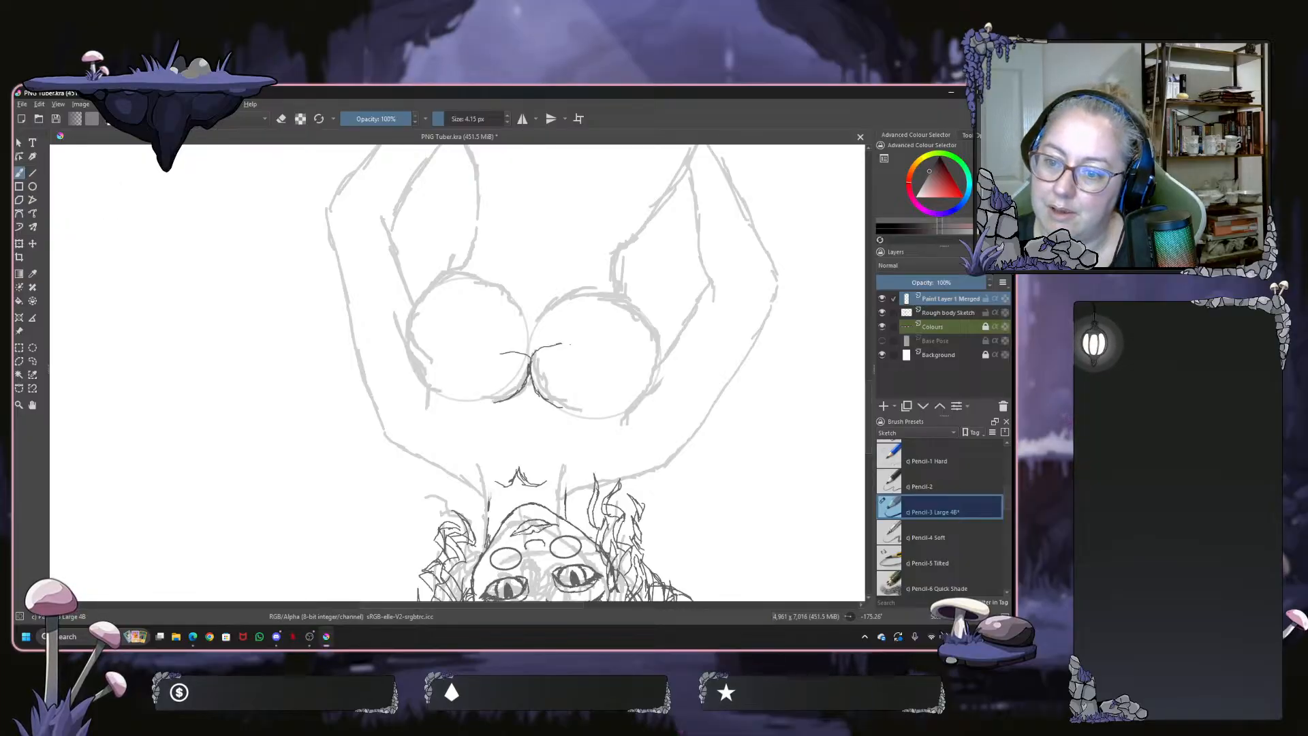
{"action": "left_click_drag", "start_coordinate": [562, 344], "coordinate": [597, 371]}
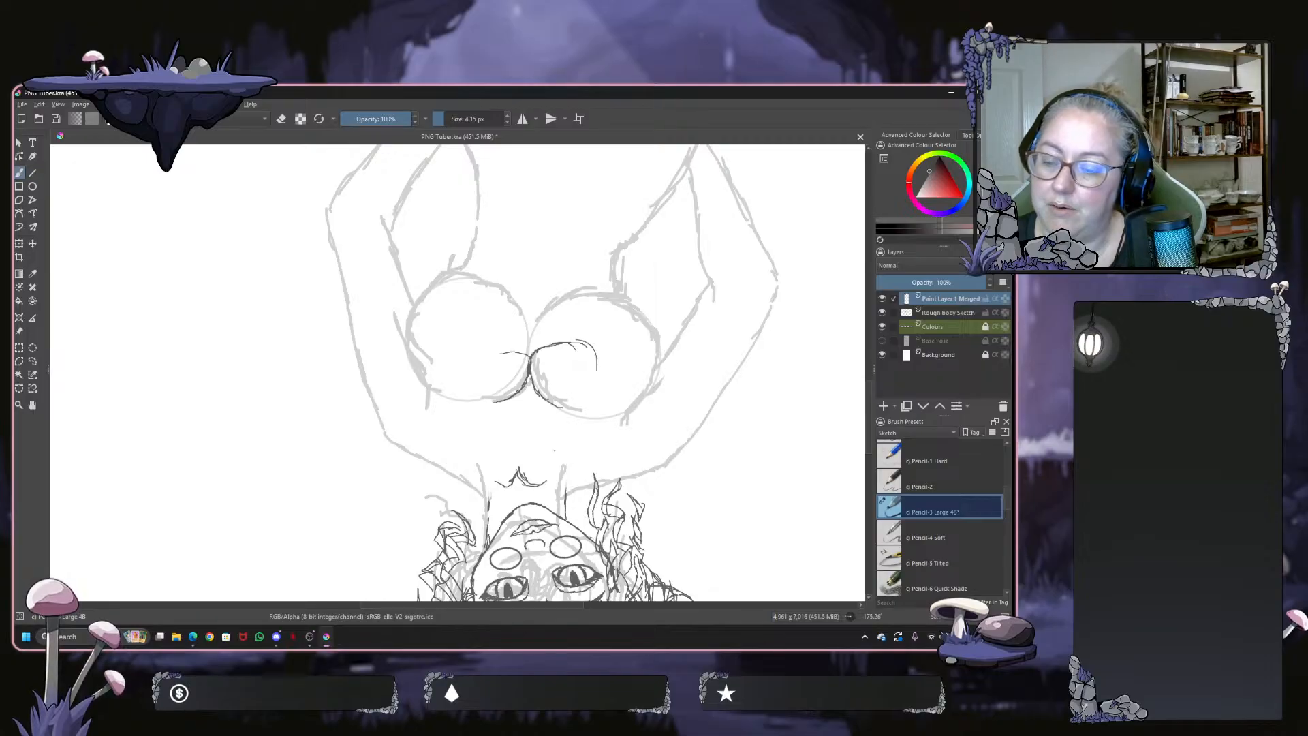
{"action": "left_click_drag", "start_coordinate": [524, 468], "coordinate": [597, 357]}
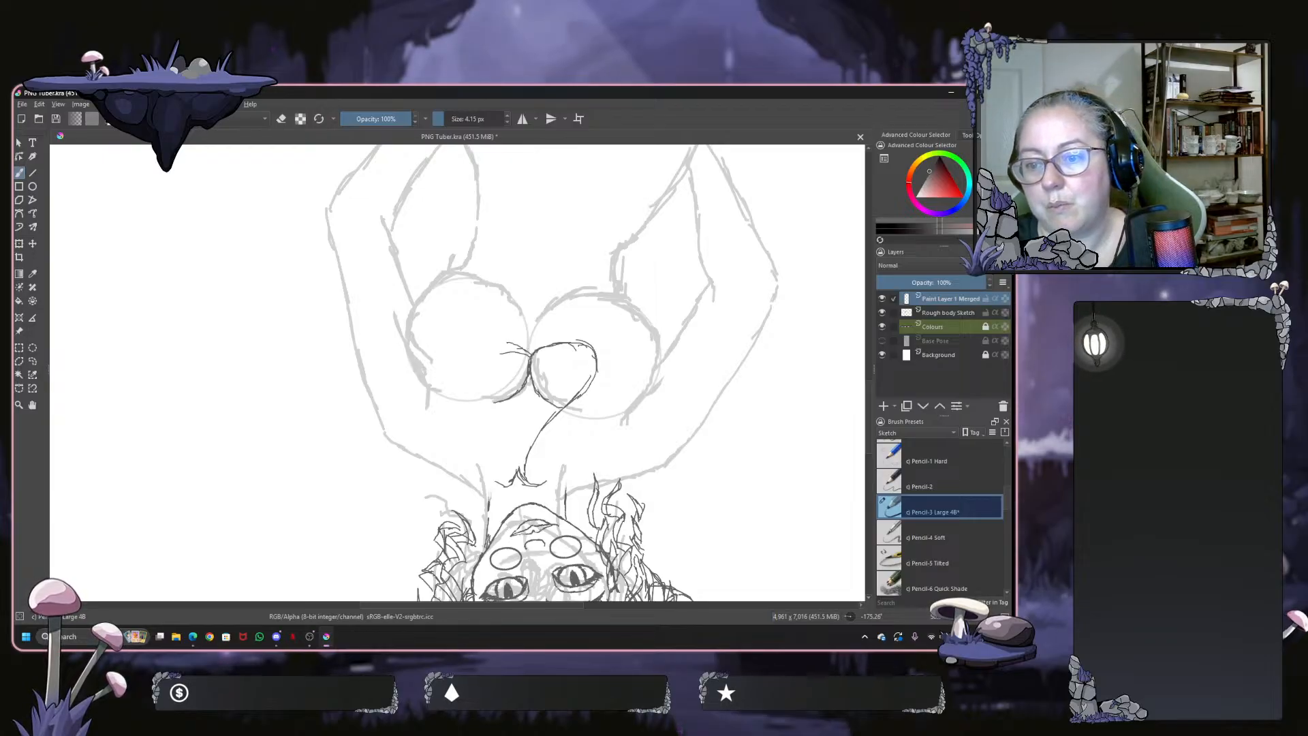
{"action": "mouse_move", "coordinate": [491, 338]}
{"action": "left_mouse_down"}
{"action": "mouse_move", "coordinate": [510, 342]}
{"action": "mouse_move", "coordinate": [476, 352]}
{"action": "mouse_move", "coordinate": [488, 422]}
{"action": "mouse_move", "coordinate": [516, 460]}
{"action": "mouse_move", "coordinate": [519, 488]}
{"action": "mouse_move", "coordinate": [503, 489]}
{"action": "left_mouse_up"}
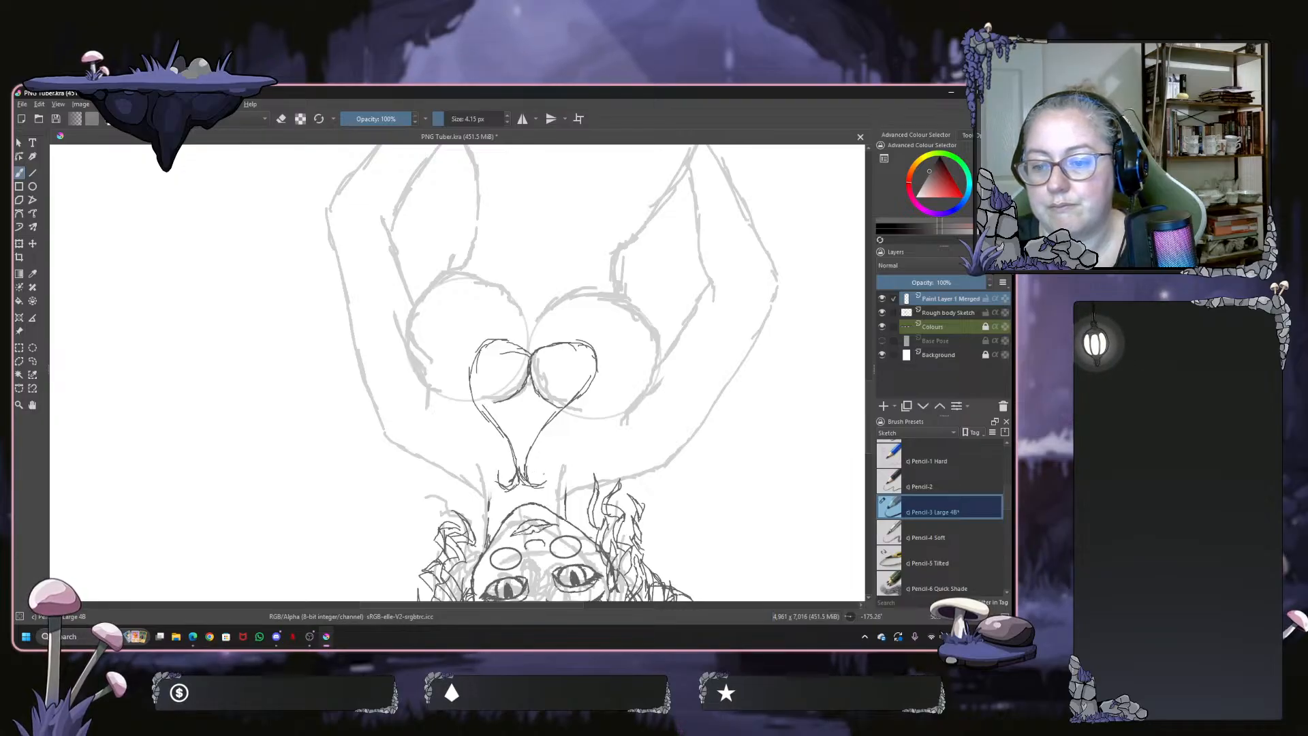
Draw the collar around the neck, and the shoulder seam and armhole line on the character's left side
{"action": "mouse_move", "coordinate": [536, 486]}
{"action": "left_mouse_down"}
{"action": "mouse_move", "coordinate": [563, 459]}
{"action": "mouse_move", "coordinate": [580, 457]}
{"action": "mouse_move", "coordinate": [575, 479]}
{"action": "mouse_move", "coordinate": [626, 367]}
{"action": "mouse_move", "coordinate": [575, 284]}
{"action": "mouse_move", "coordinate": [420, 309]}
{"action": "mouse_move", "coordinate": [388, 347]}
{"action": "left_mouse_up"}
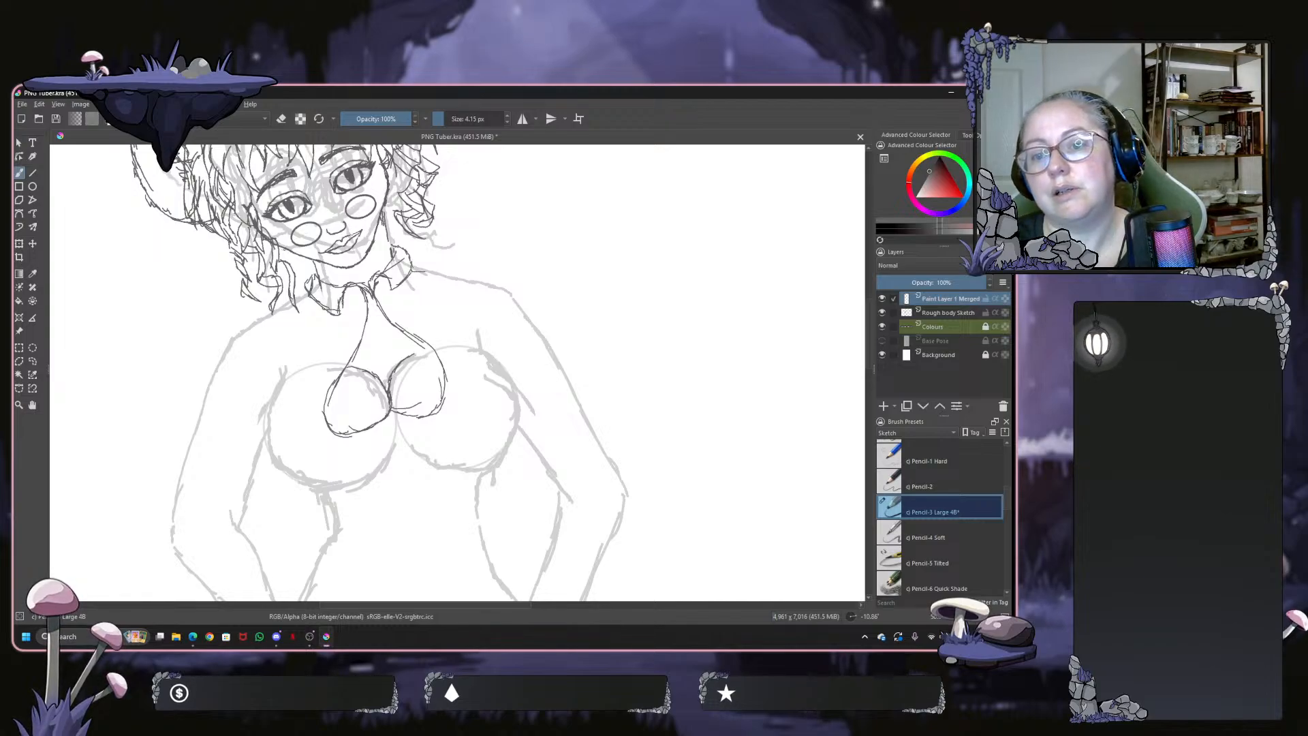
{"action": "left_click_drag", "start_coordinate": [413, 271], "coordinate": [451, 273]}
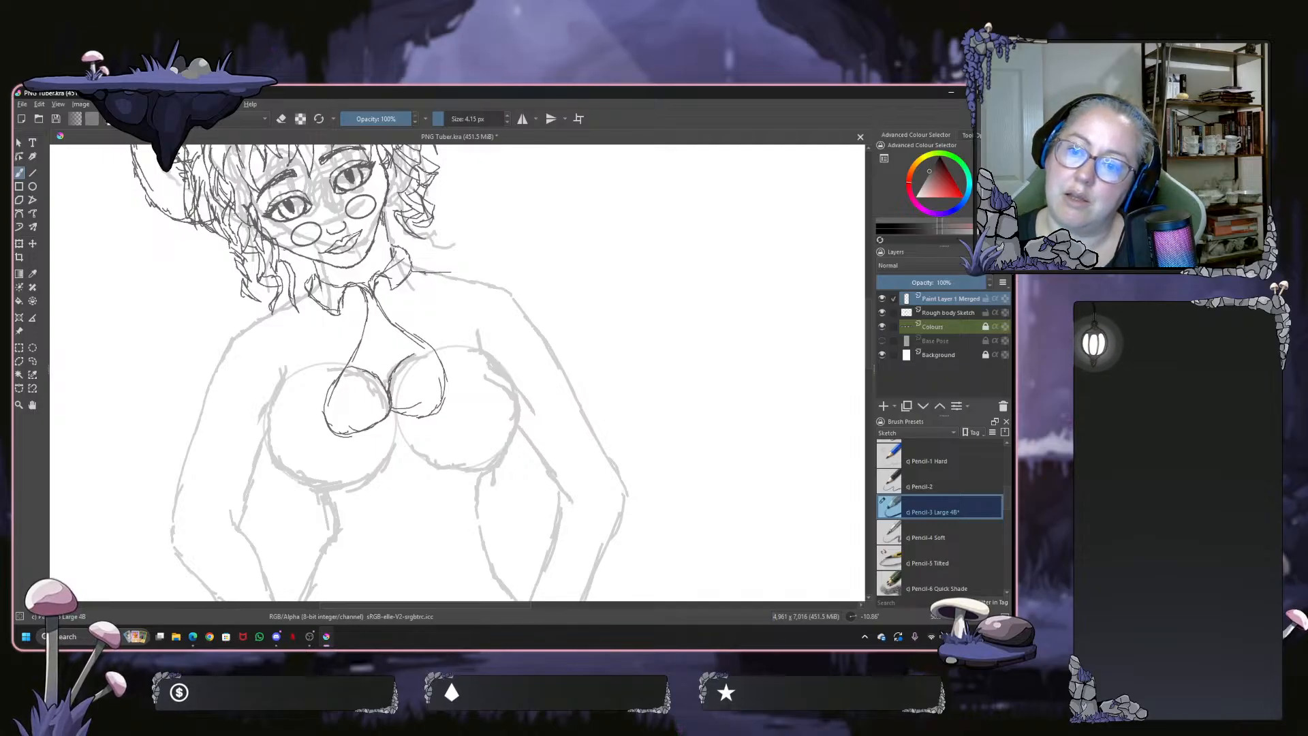
{"action": "left_click_drag", "start_coordinate": [430, 276], "coordinate": [517, 392]}
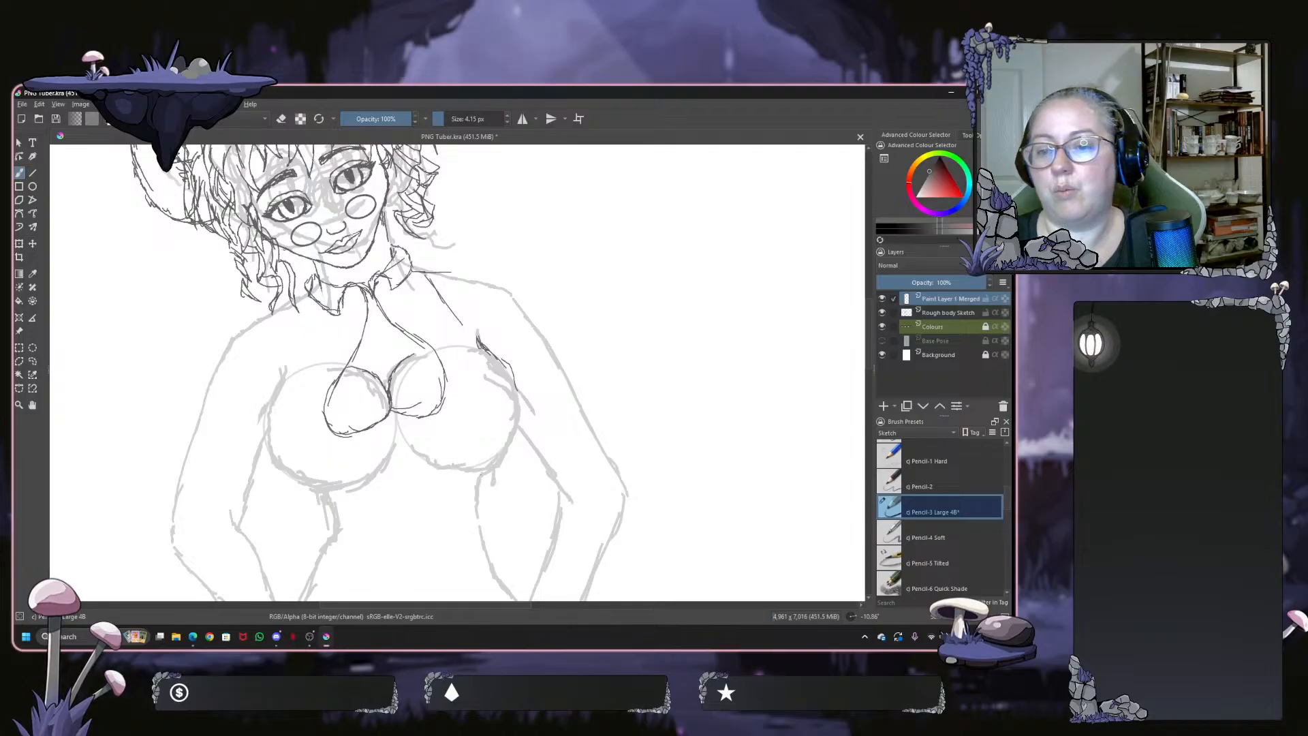
Set the brush size to 4.67 px and draw the outer bust contour and armhole edge on the character's left side
{"action": "left_click", "coordinate": [479, 465], "text": "shift"}
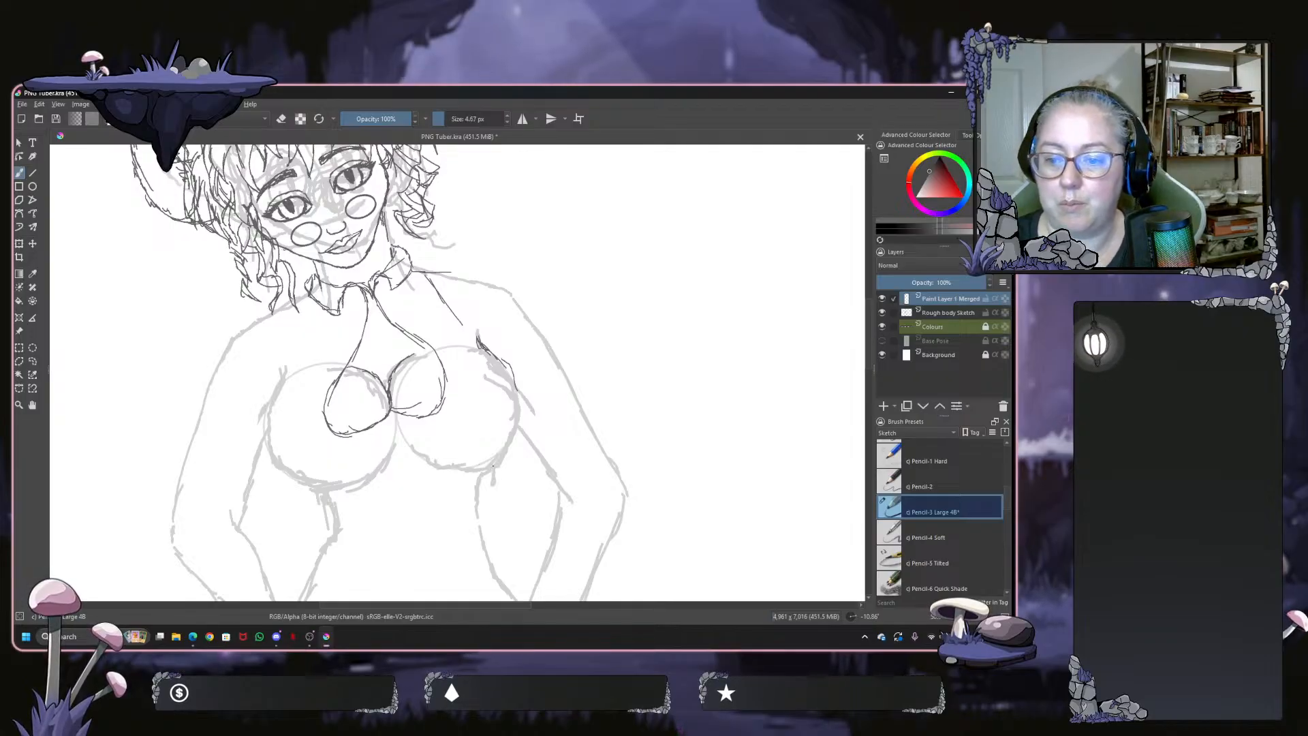
{"action": "mouse_move", "coordinate": [493, 466]}
{"action": "left_mouse_down"}
{"action": "mouse_move", "coordinate": [490, 443]}
{"action": "mouse_move", "coordinate": [491, 470]}
{"action": "mouse_move", "coordinate": [465, 474]}
{"action": "mouse_move", "coordinate": [500, 393]}
{"action": "mouse_move", "coordinate": [491, 406]}
{"action": "mouse_move", "coordinate": [530, 383]}
{"action": "mouse_move", "coordinate": [532, 322]}
{"action": "mouse_move", "coordinate": [536, 353]}
{"action": "left_mouse_up"}
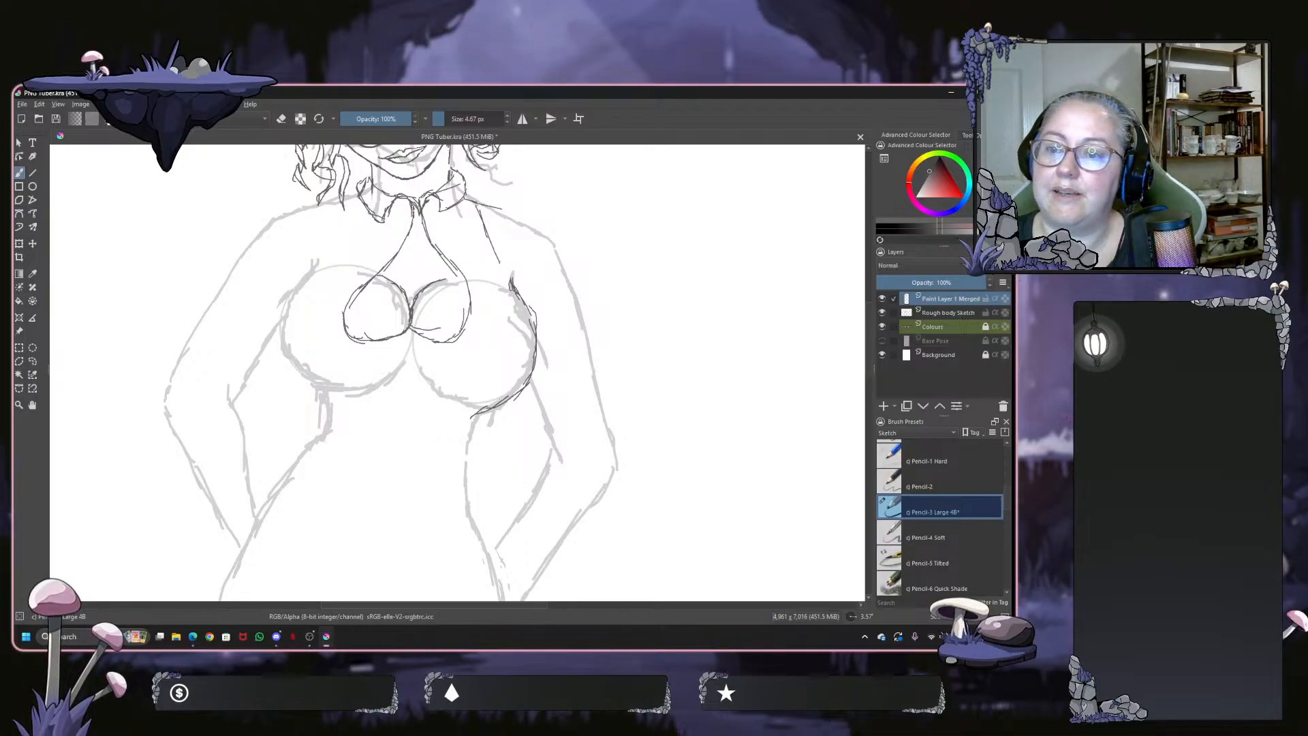
{"action": "left_click_drag", "start_coordinate": [496, 212], "coordinate": [516, 287]}
{"action": "left_click_drag", "start_coordinate": [490, 240], "coordinate": [514, 294]}
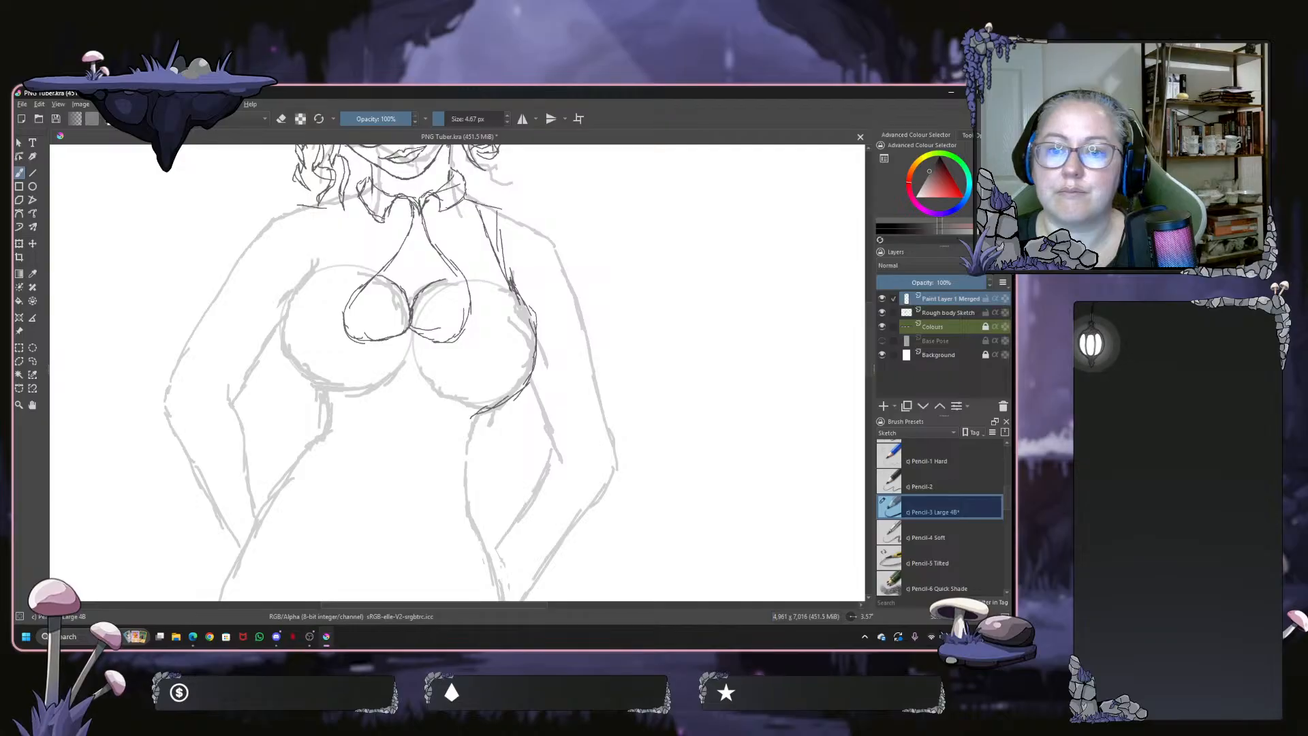
Draw the armhole edges and the outer and lower bust contour on the character's right side
{"action": "left_click_drag", "start_coordinate": [329, 208], "coordinate": [325, 262]}
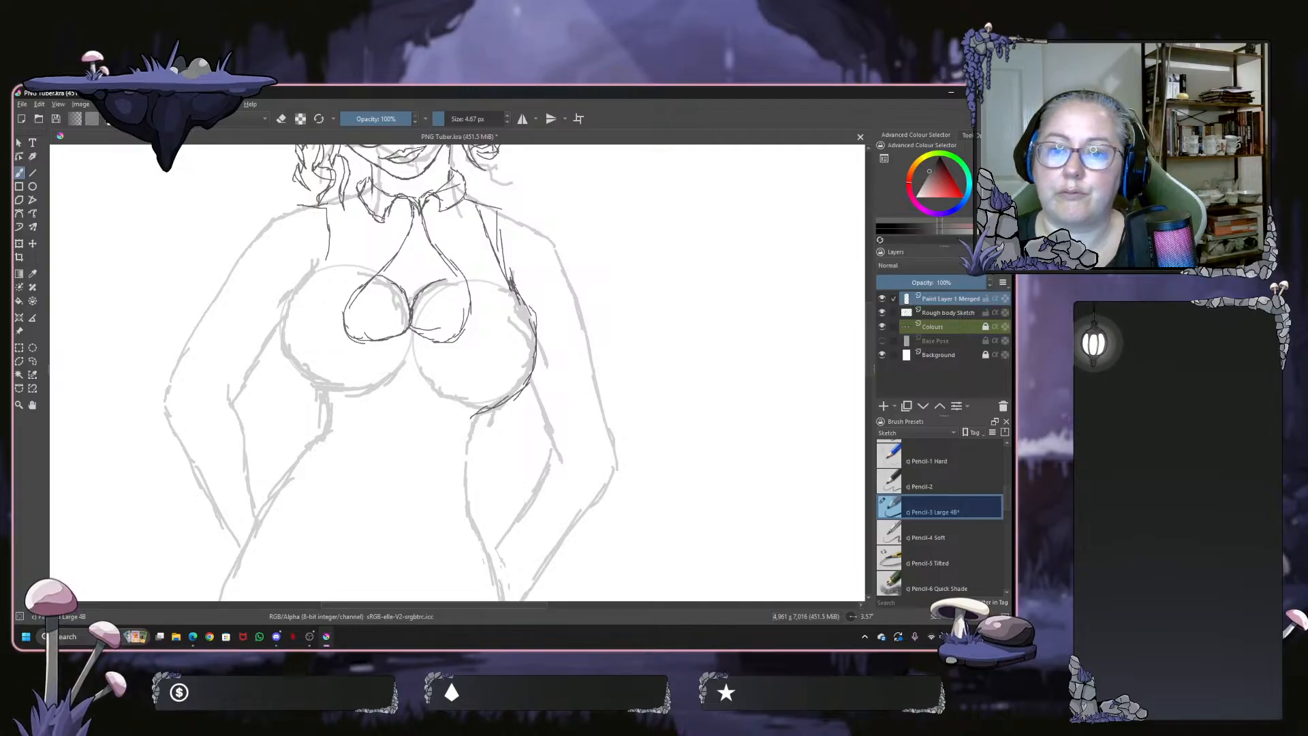
{"action": "mouse_move", "coordinate": [300, 205]}
{"action": "left_mouse_down"}
{"action": "mouse_move", "coordinate": [323, 273]}
{"action": "mouse_move", "coordinate": [282, 324]}
{"action": "left_mouse_up"}
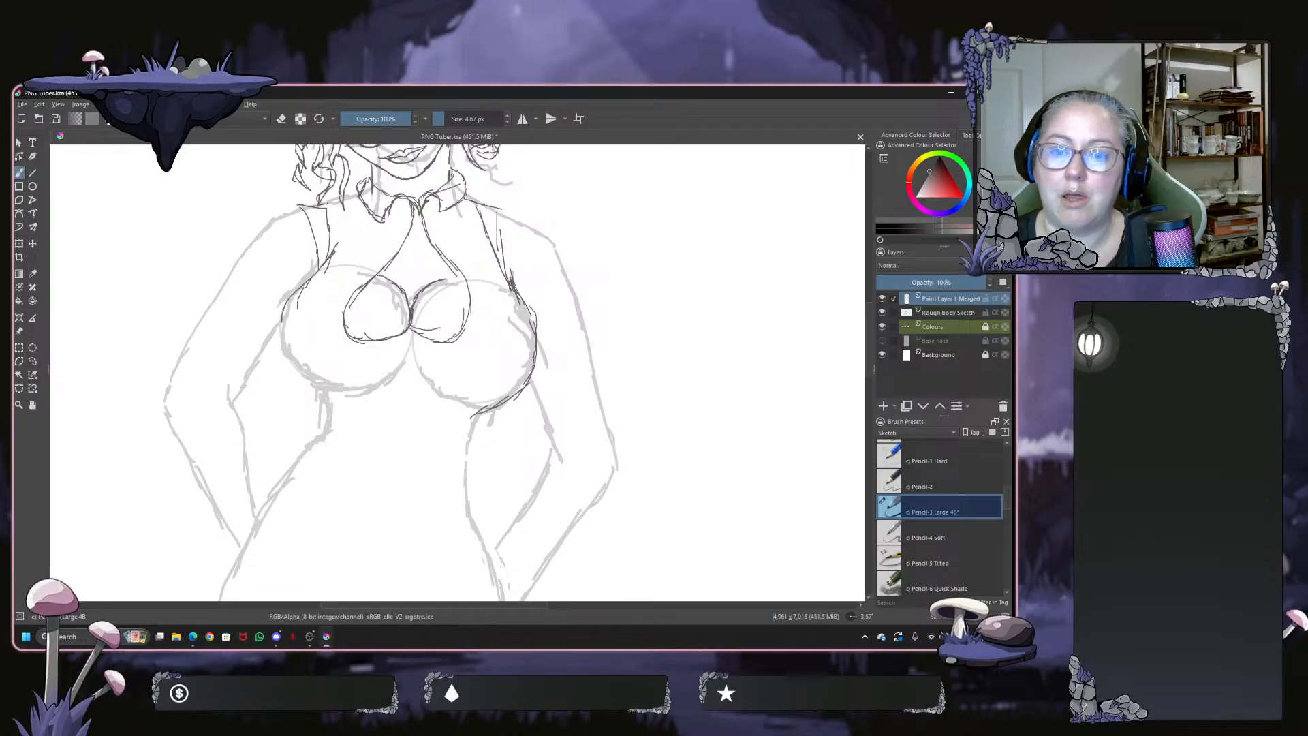
{"action": "left_click_drag", "start_coordinate": [322, 259], "coordinate": [292, 292]}
{"action": "mouse_move", "coordinate": [308, 279]}
{"action": "left_mouse_down"}
{"action": "mouse_move", "coordinate": [289, 327]}
{"action": "mouse_move", "coordinate": [290, 356]}
{"action": "left_mouse_up"}
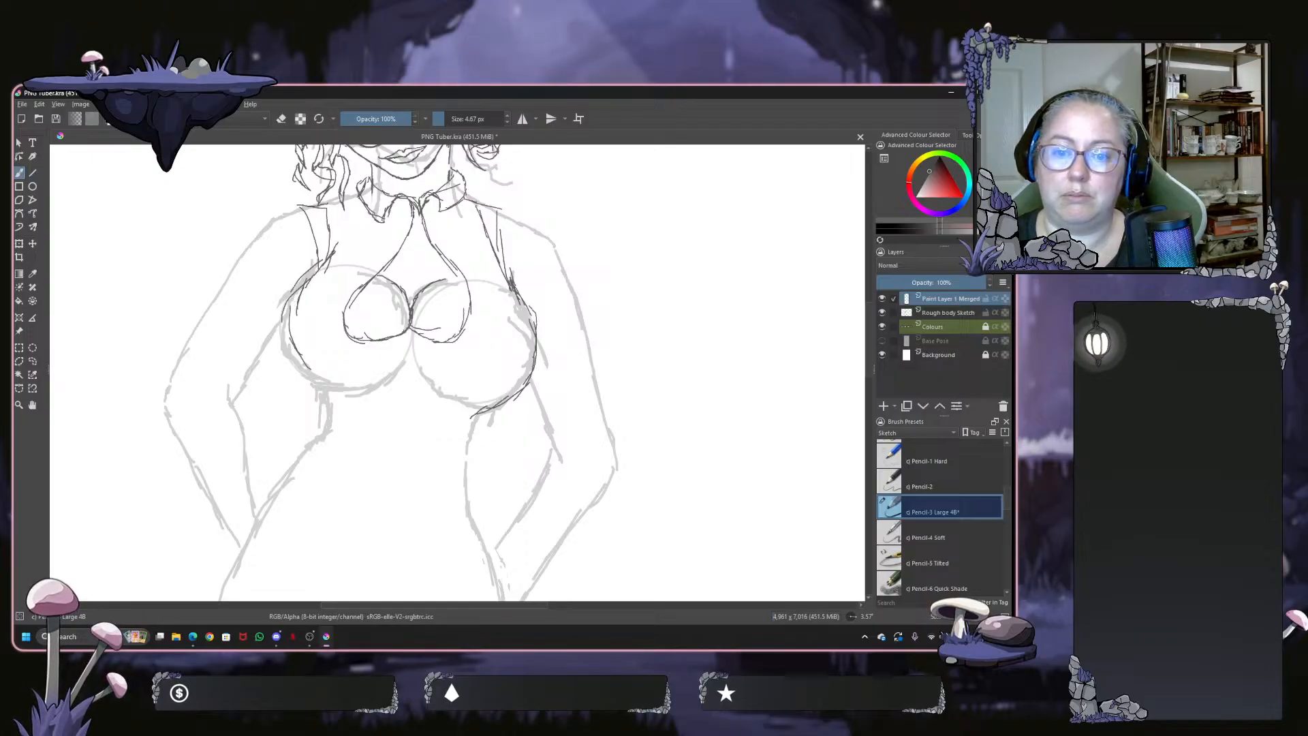
{"action": "mouse_move", "coordinate": [291, 293]}
{"action": "left_mouse_down"}
{"action": "mouse_move", "coordinate": [283, 339]}
{"action": "mouse_move", "coordinate": [309, 380]}
{"action": "left_mouse_up"}
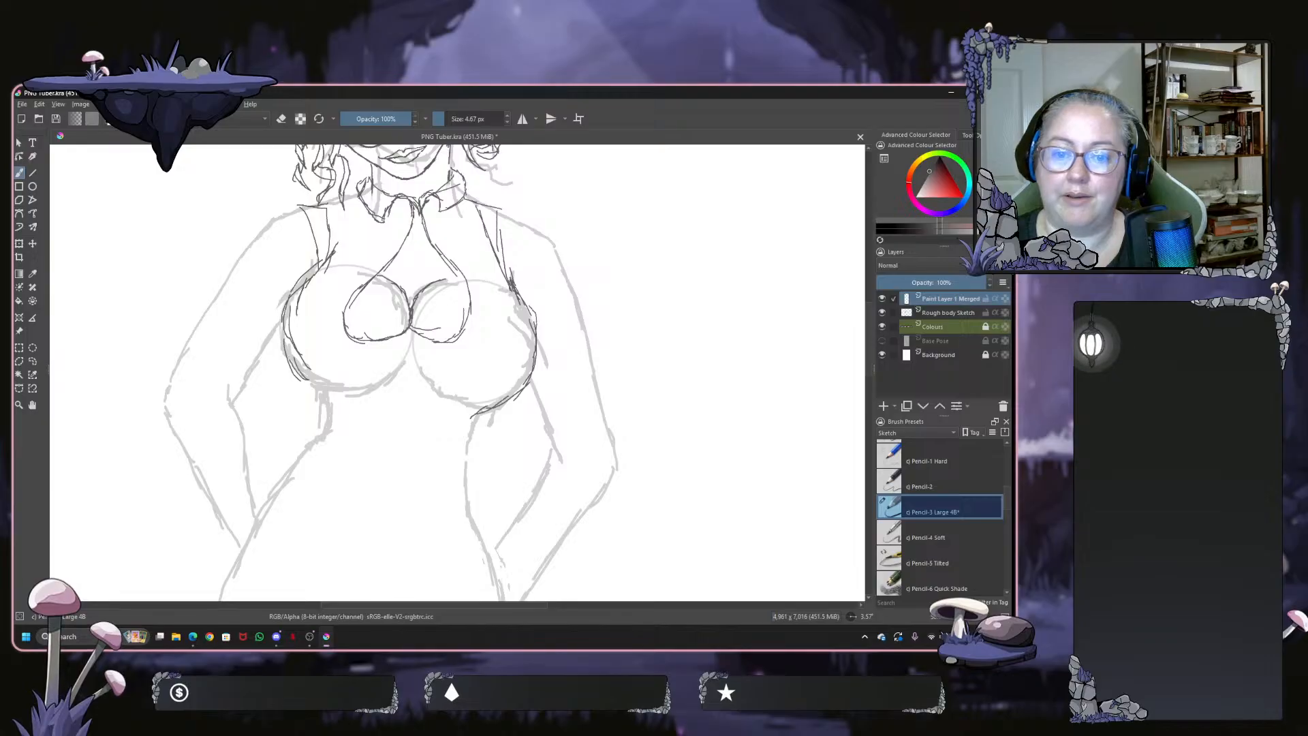
{"action": "mouse_move", "coordinate": [285, 328]}
{"action": "left_mouse_down"}
{"action": "mouse_move", "coordinate": [321, 383]}
{"action": "mouse_move", "coordinate": [368, 382]}
{"action": "left_mouse_up"}
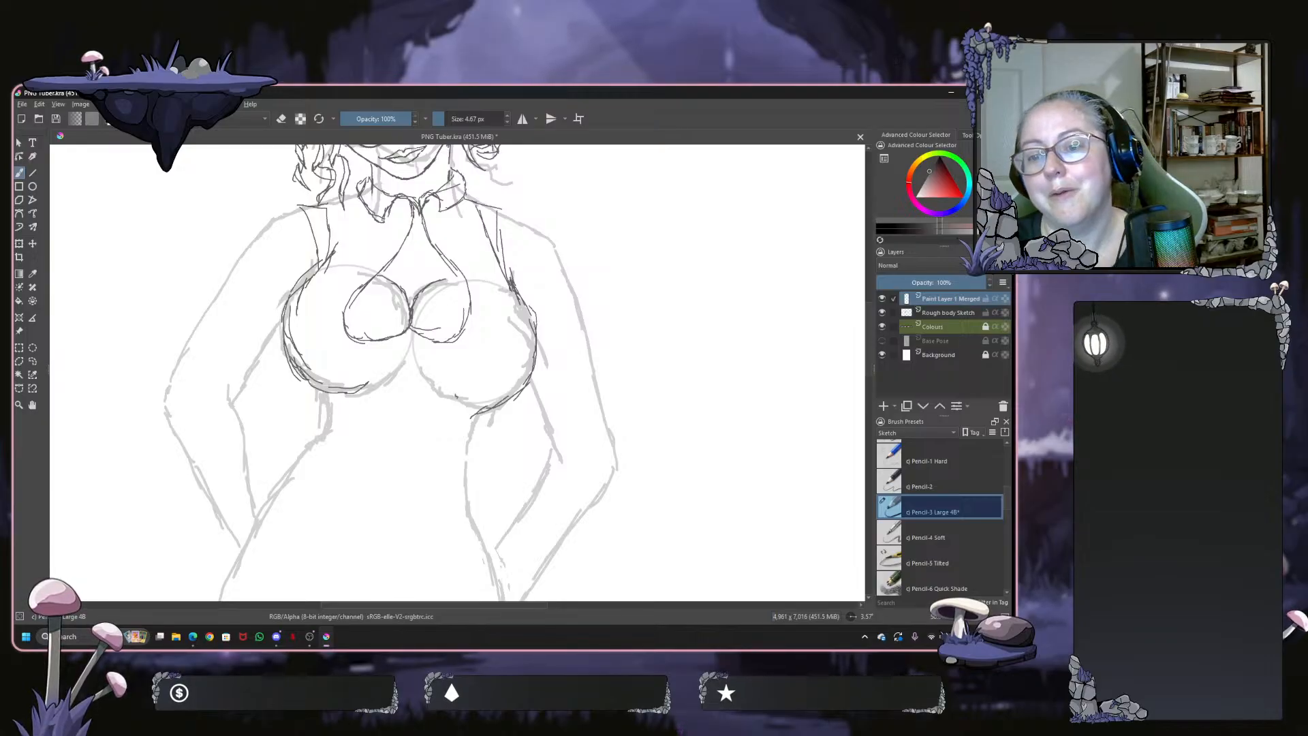
Complete the underside of the character's left bust and draw the garment line under the heart cut-out with details down the centre
{"action": "left_click_drag", "start_coordinate": [456, 398], "coordinate": [497, 408]}
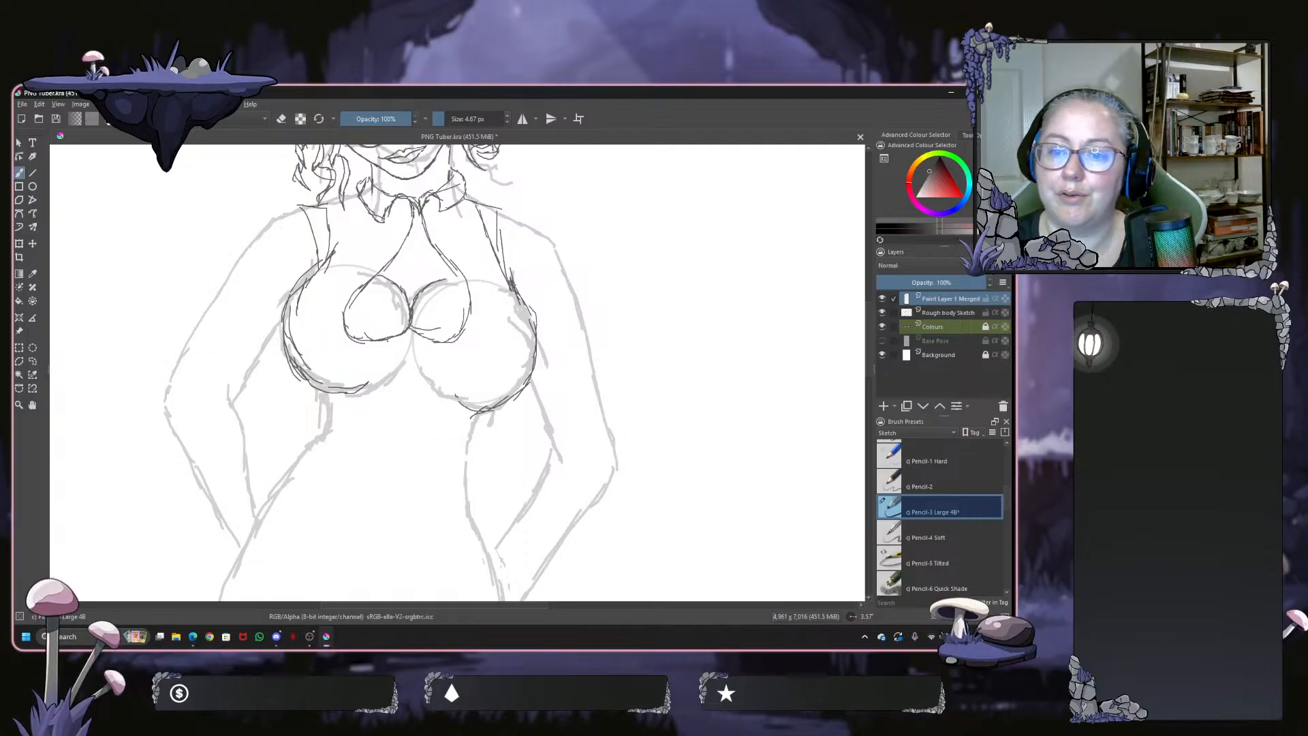
{"action": "mouse_move", "coordinate": [354, 341]}
{"action": "left_mouse_down"}
{"action": "mouse_move", "coordinate": [450, 341]}
{"action": "mouse_move", "coordinate": [436, 345]}
{"action": "mouse_move", "coordinate": [471, 322]}
{"action": "mouse_move", "coordinate": [462, 337]}
{"action": "mouse_move", "coordinate": [412, 342]}
{"action": "left_mouse_up"}
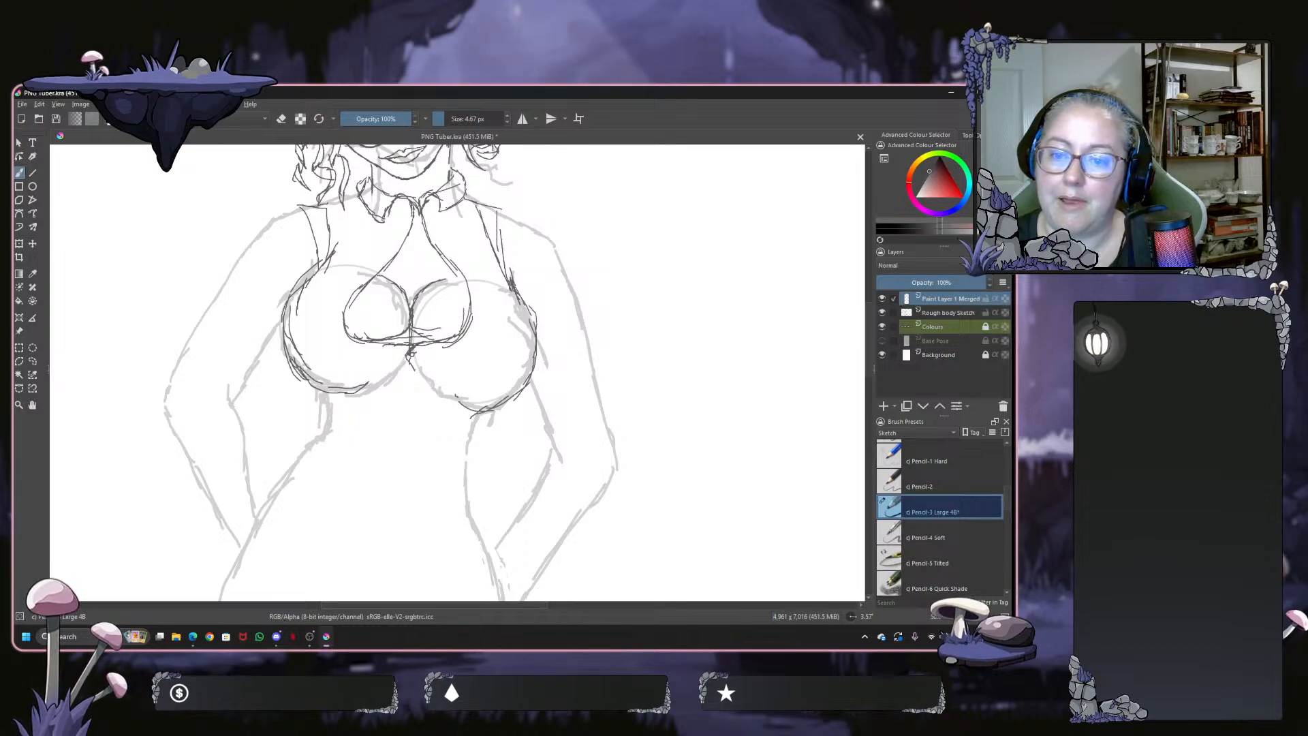
{"action": "left_click_drag", "start_coordinate": [411, 368], "coordinate": [413, 383]}
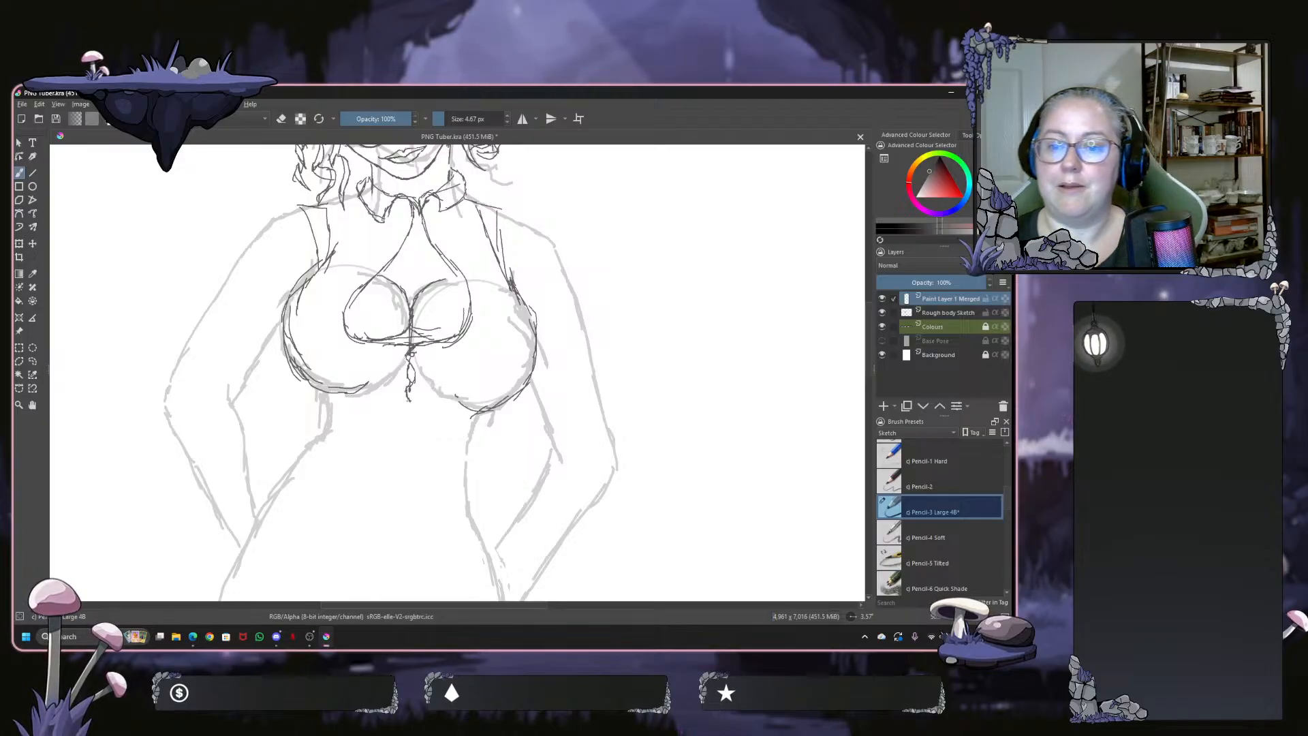
Draw the curved bodice seams over both busts, meeting in a V below the heart cut-out
{"action": "mouse_move", "coordinate": [421, 414]}
{"action": "left_mouse_down"}
{"action": "mouse_move", "coordinate": [489, 366]}
{"action": "mouse_move", "coordinate": [520, 323]}
{"action": "left_mouse_up"}
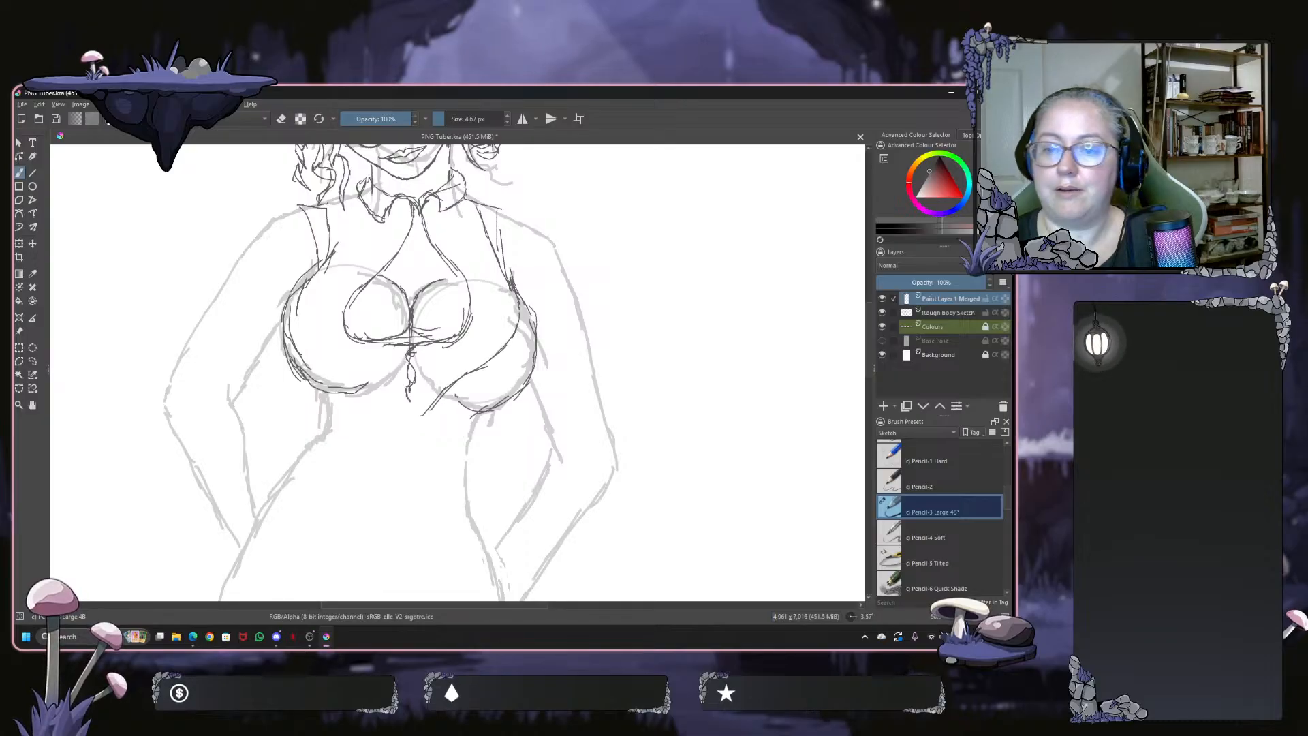
{"action": "left_click_drag", "start_coordinate": [321, 266], "coordinate": [318, 348]}
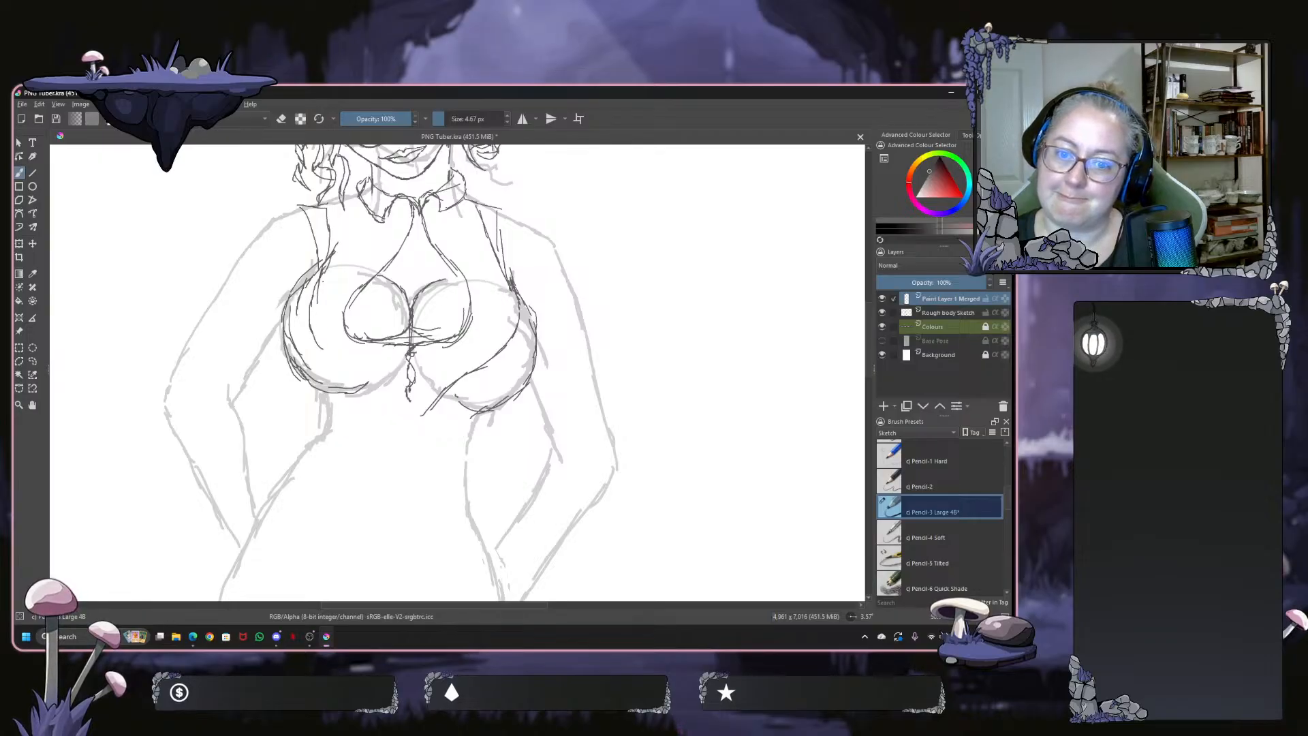
{"action": "mouse_move", "coordinate": [319, 280]}
{"action": "left_mouse_down"}
{"action": "mouse_move", "coordinate": [326, 361]}
{"action": "mouse_move", "coordinate": [391, 412]}
{"action": "mouse_move", "coordinate": [427, 407]}
{"action": "mouse_move", "coordinate": [455, 380]}
{"action": "left_mouse_up"}
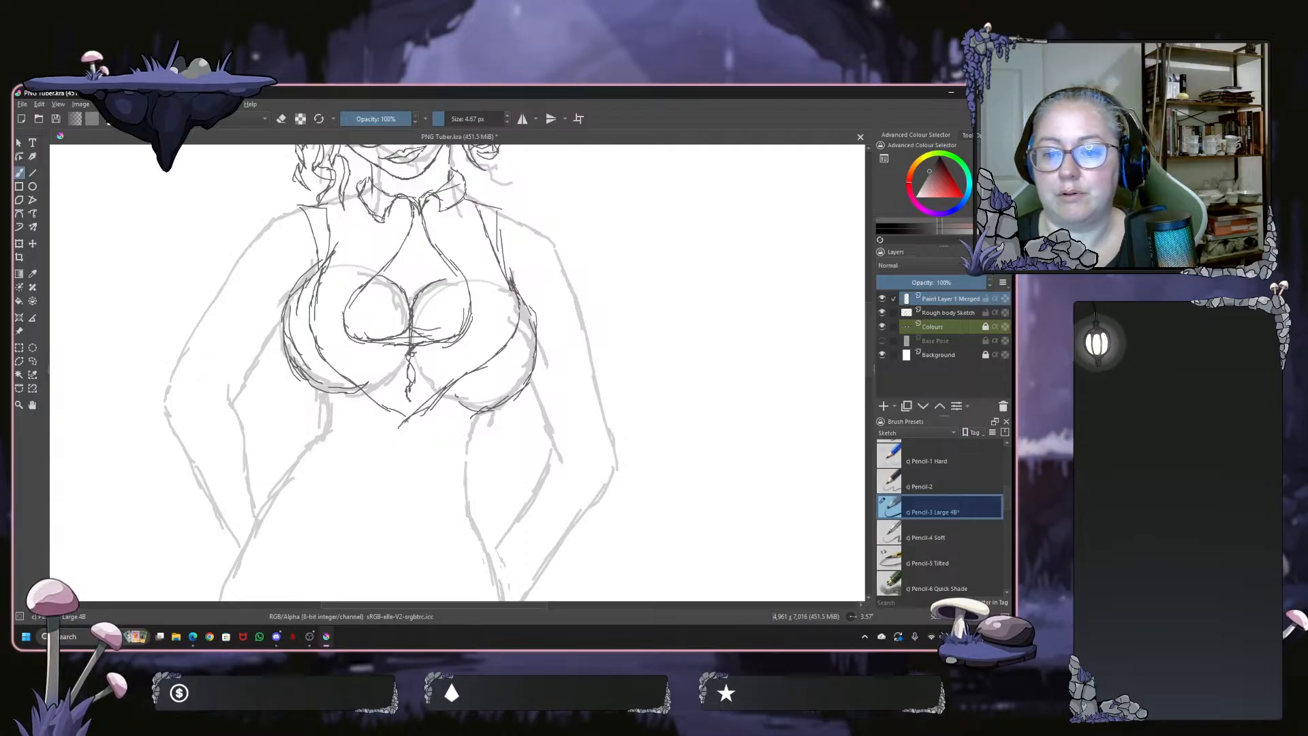
Draw the bodice's centre front line, then its pointed hem and waist edge on the character's left side
{"action": "left_click_drag", "start_coordinate": [401, 428], "coordinate": [381, 568]}
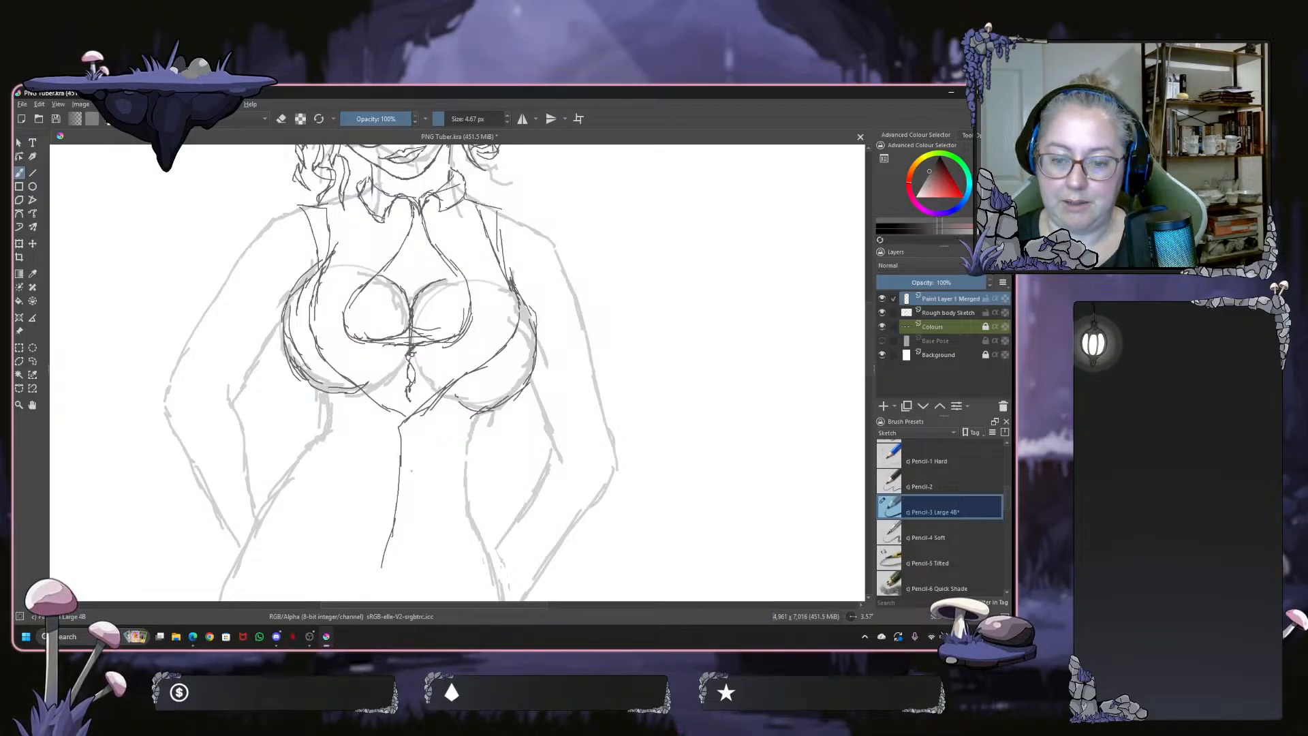
{"action": "scroll", "coordinate": [411, 471], "scroll_direction": "down", "scroll_amount": 3}
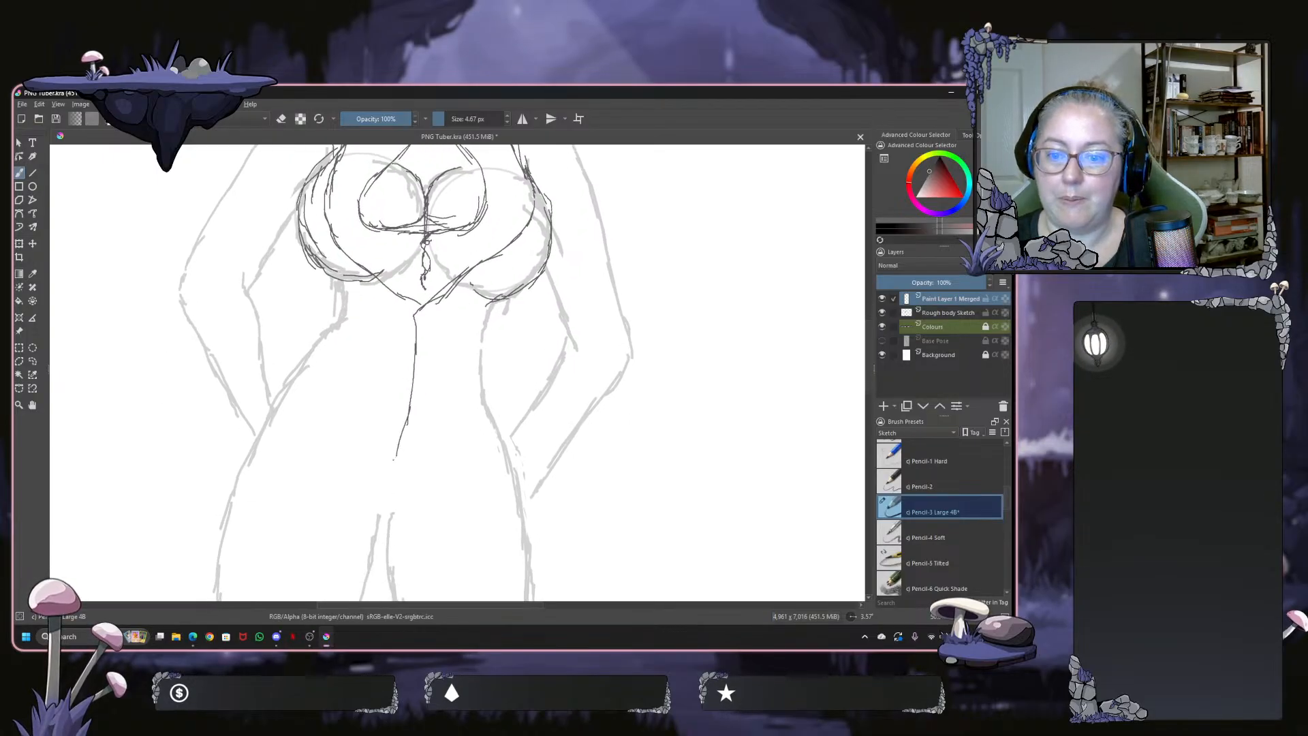
{"action": "mouse_move", "coordinate": [394, 465]}
{"action": "left_mouse_down"}
{"action": "mouse_move", "coordinate": [418, 429]}
{"action": "mouse_move", "coordinate": [489, 383]}
{"action": "mouse_move", "coordinate": [504, 295]}
{"action": "left_mouse_up"}
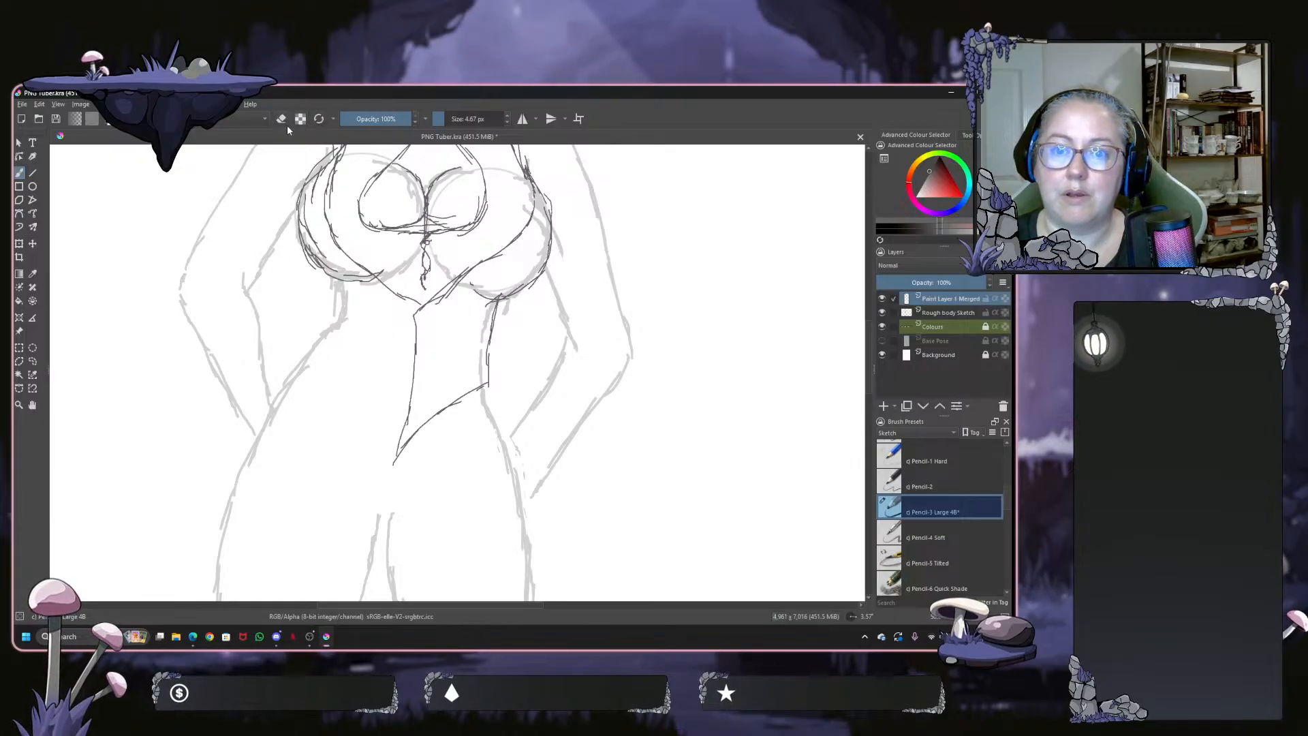
{"action": "left_click", "coordinate": [507, 115]}
{"action": "left_click", "coordinate": [507, 115]}
{"action": "left_click", "coordinate": [507, 115]}
{"action": "left_click", "coordinate": [507, 115]}
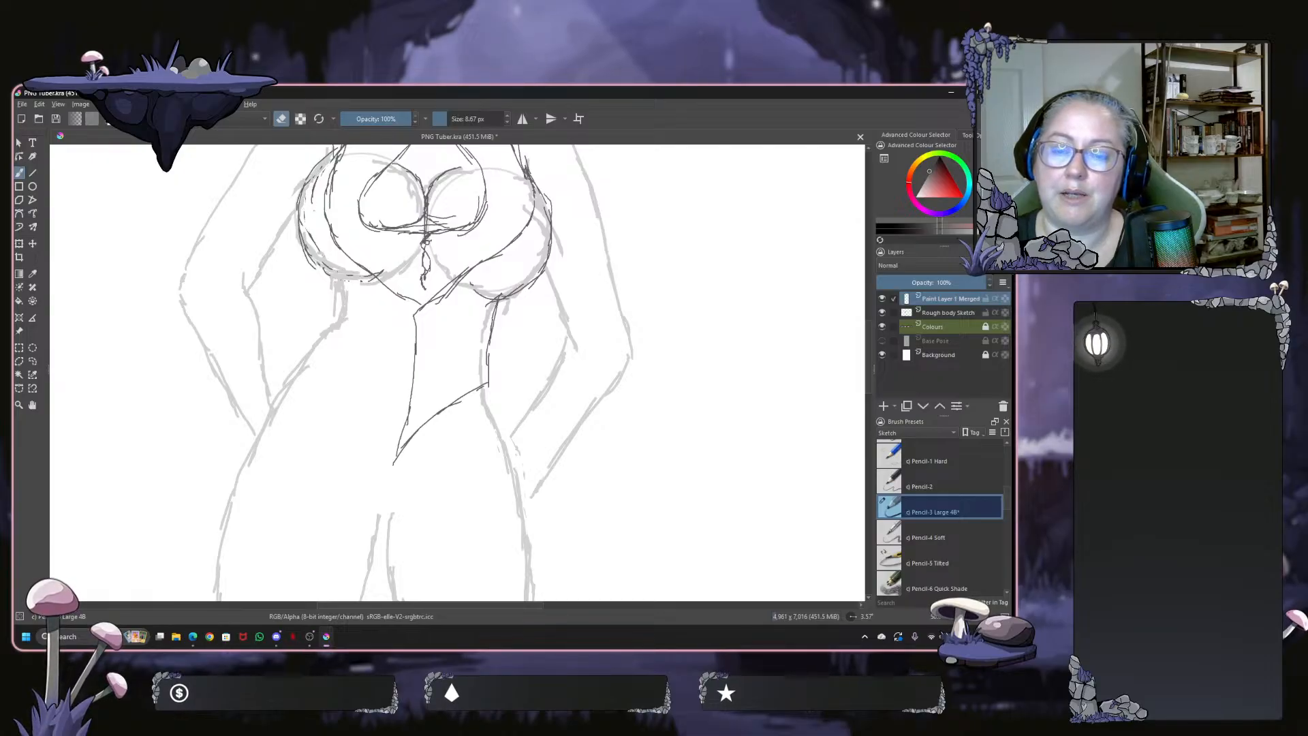
{"action": "key", "text": "e"}
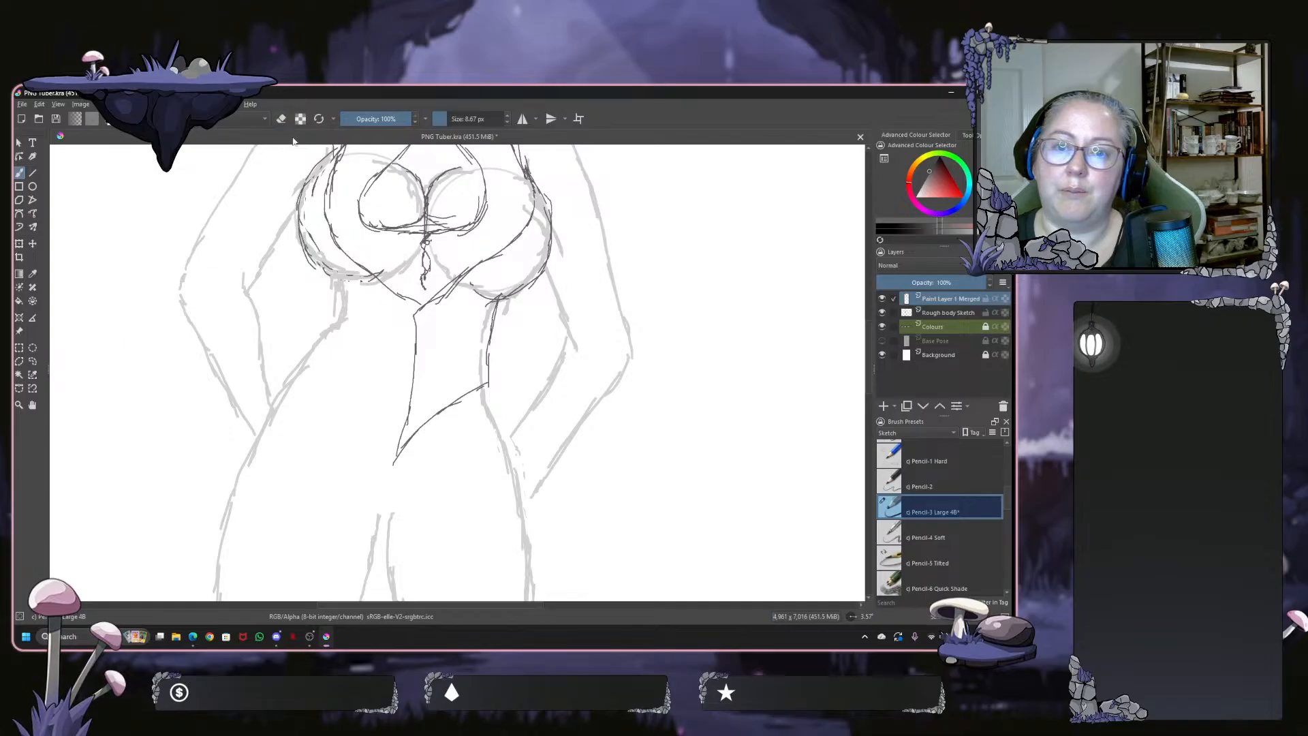
{"action": "left_click", "coordinate": [507, 123]}
{"action": "left_click", "coordinate": [507, 122]}
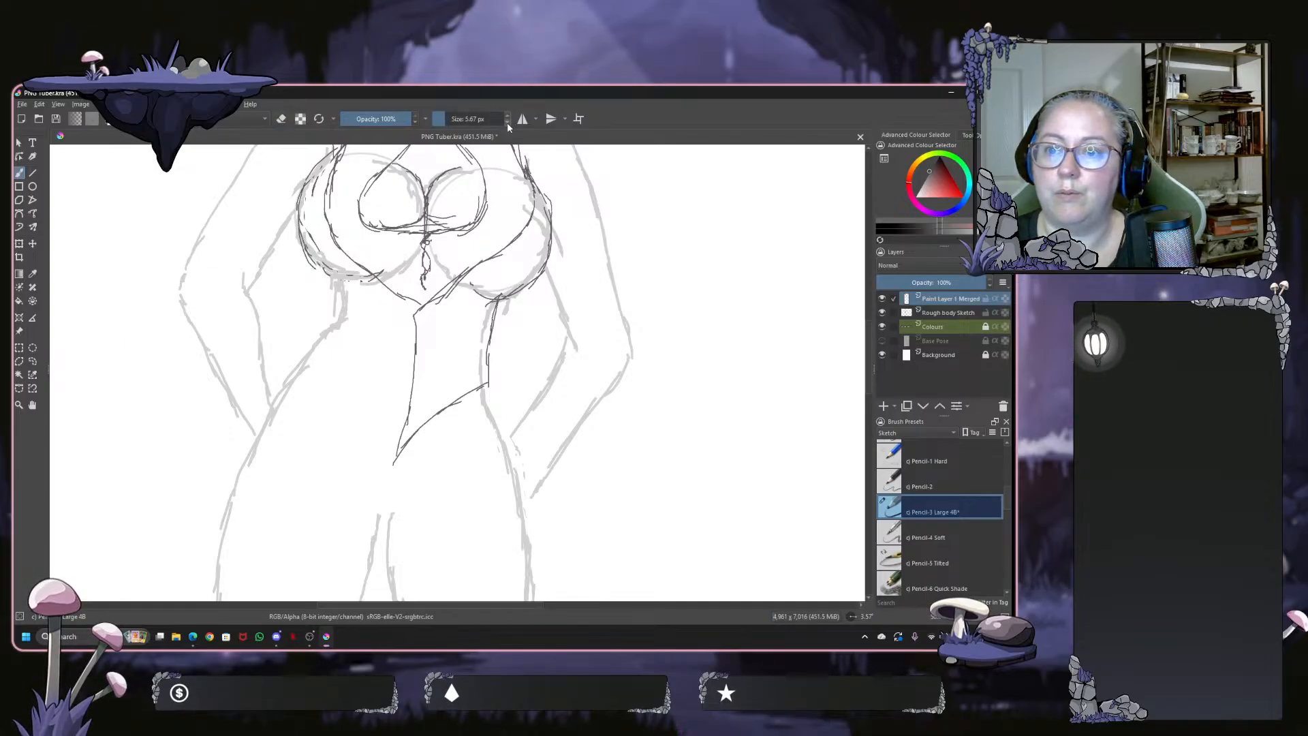
{"action": "left_click", "coordinate": [507, 122]}
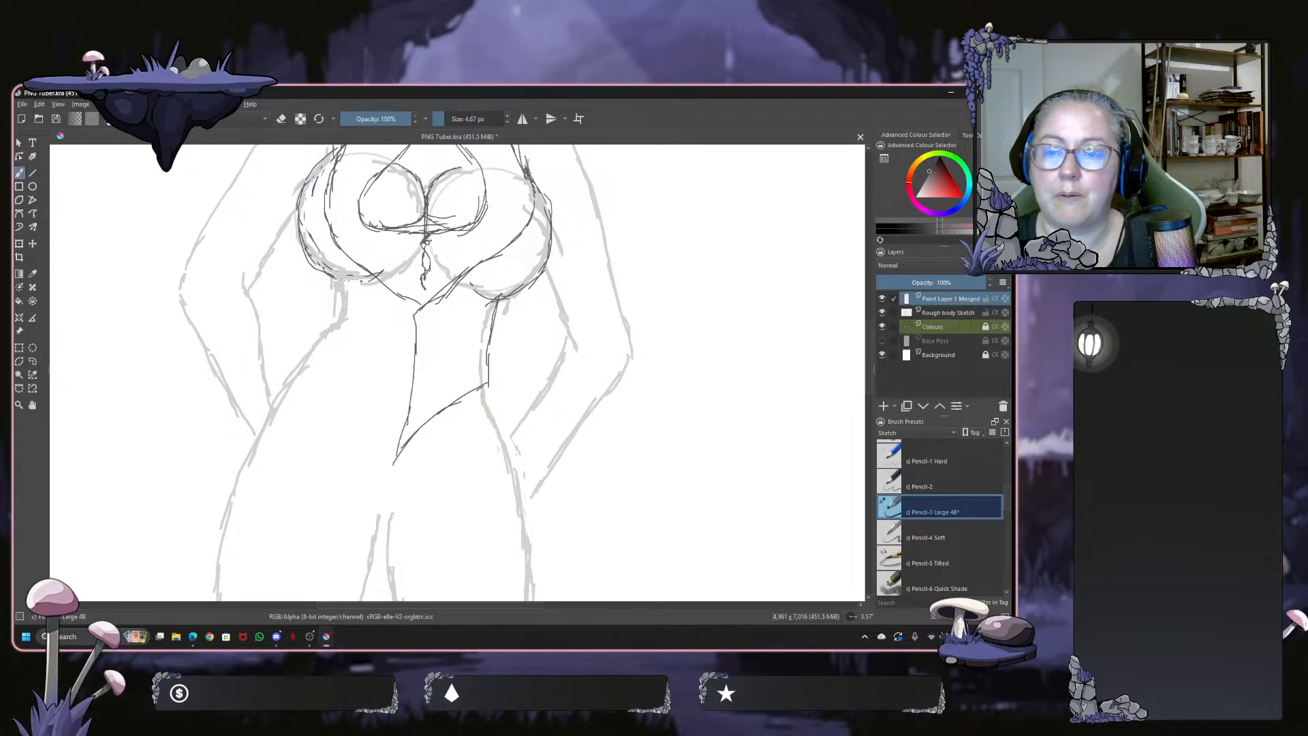
Draw the waist edge and pointed hem on the character's right side, and a small bow under the V of the bodice seams
{"action": "left_click_drag", "start_coordinate": [320, 273], "coordinate": [319, 305]}
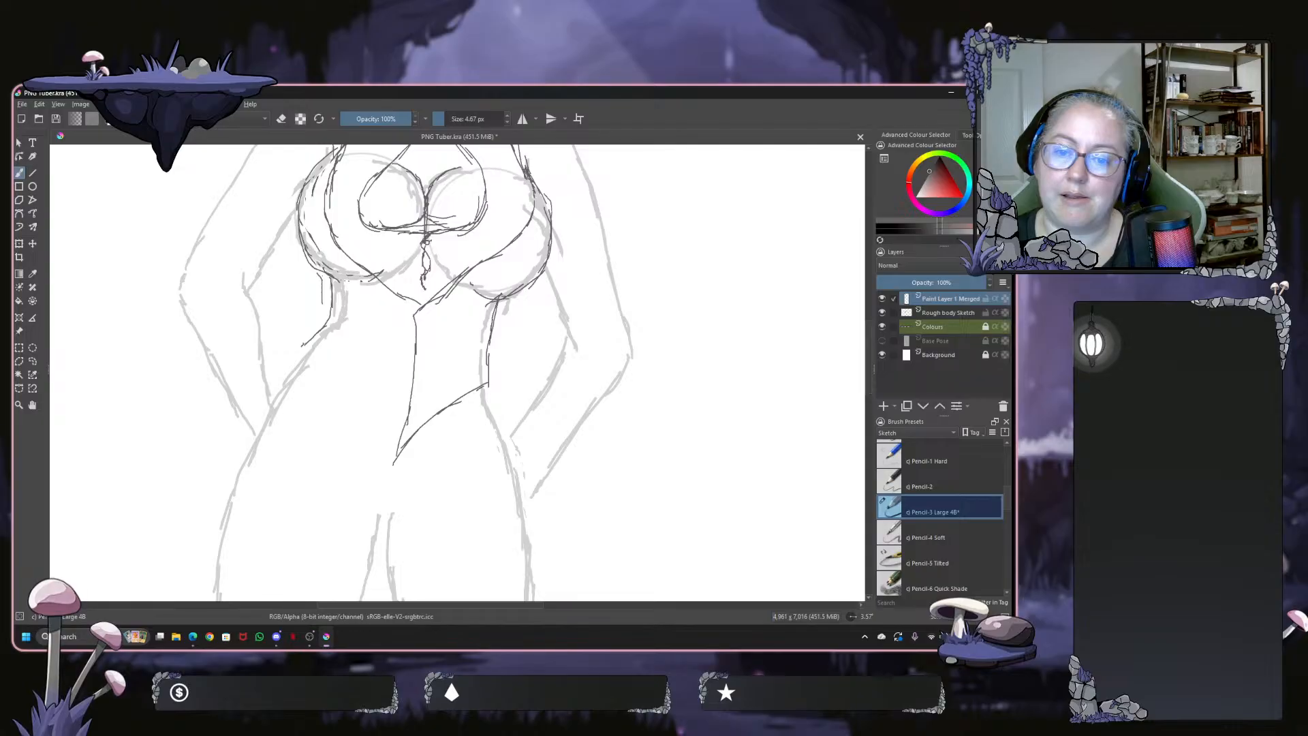
{"action": "mouse_move", "coordinate": [300, 348]}
{"action": "left_mouse_down"}
{"action": "mouse_move", "coordinate": [328, 390]}
{"action": "mouse_move", "coordinate": [344, 379]}
{"action": "mouse_move", "coordinate": [363, 402]}
{"action": "mouse_move", "coordinate": [379, 470]}
{"action": "mouse_move", "coordinate": [408, 414]}
{"action": "left_mouse_up"}
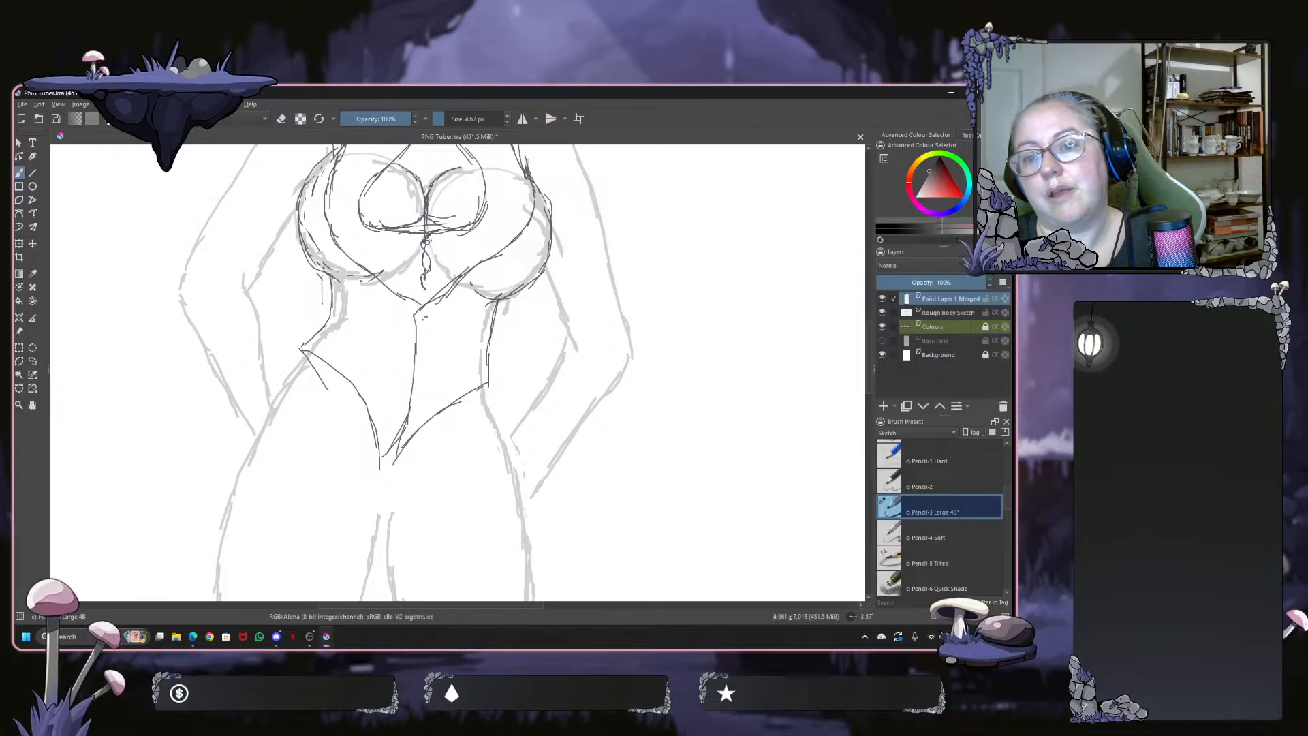
{"action": "left_click_drag", "start_coordinate": [432, 312], "coordinate": [424, 328]}
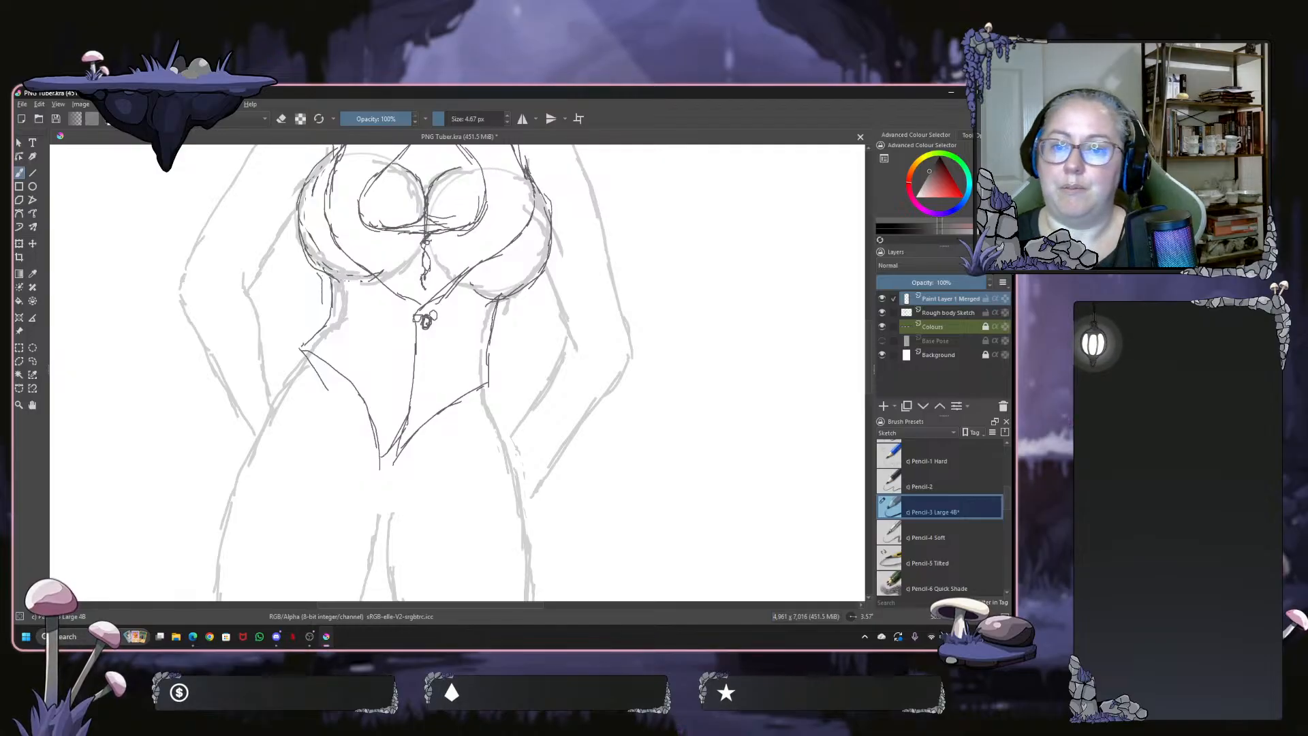
Draw the shoulder lines on both sides and the outer contour of the upper sleeve on the character's right arm
{"action": "key", "text": "minus"}
{"action": "key", "text": "minus"}
{"action": "key", "text": "plus"}
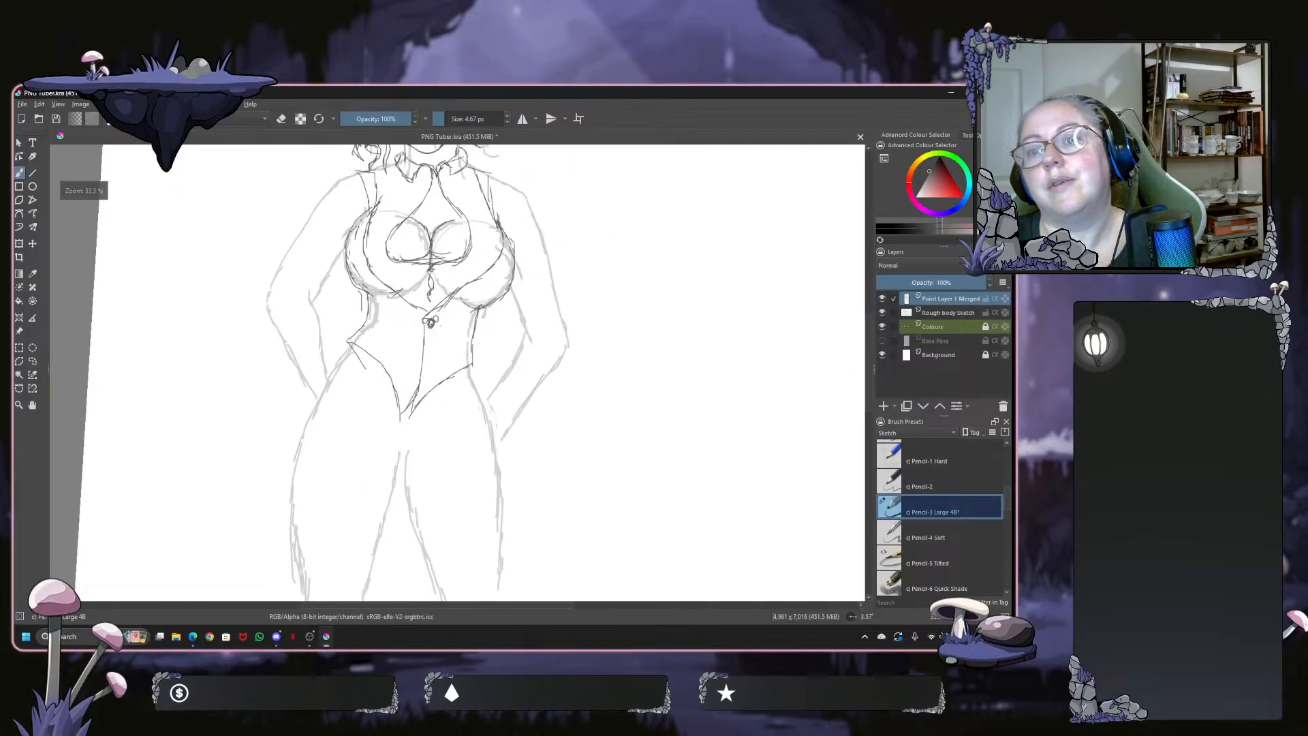
{"action": "left_click_drag", "start_coordinate": [443, 320], "coordinate": [400, 477]}
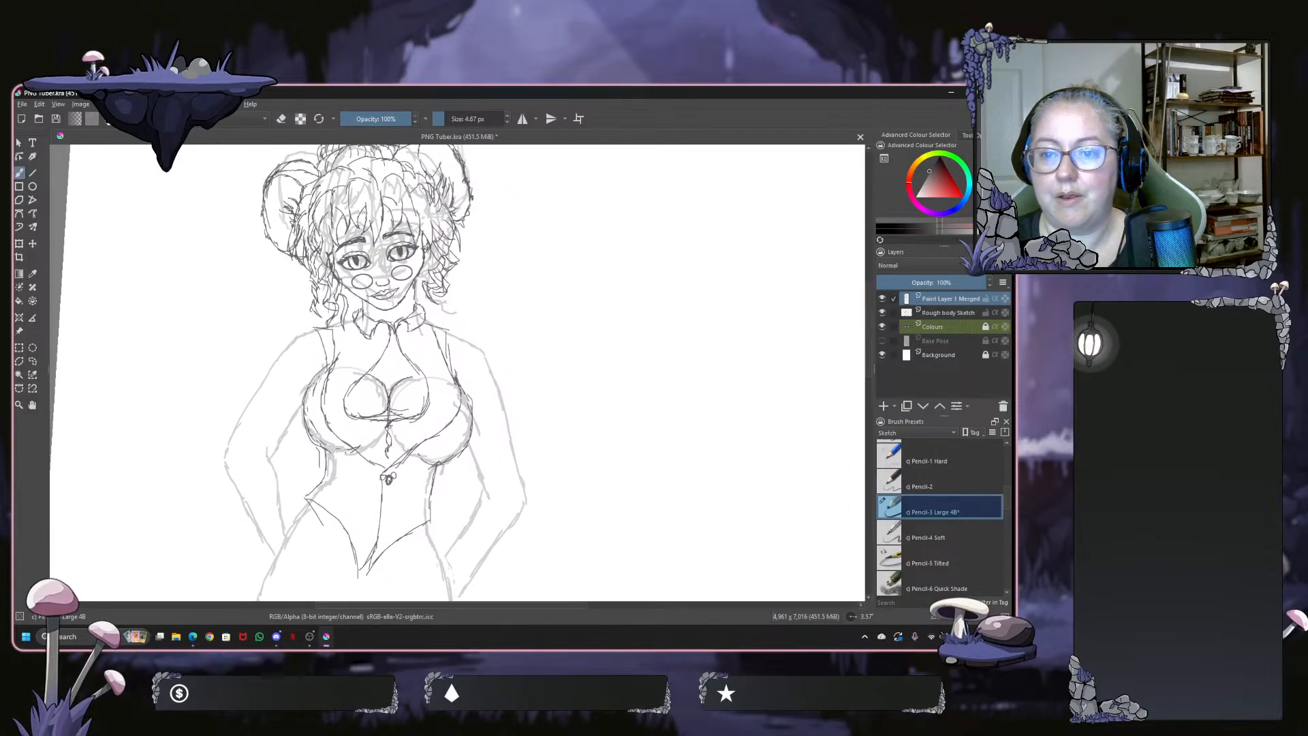
{"action": "key", "text": "plus"}
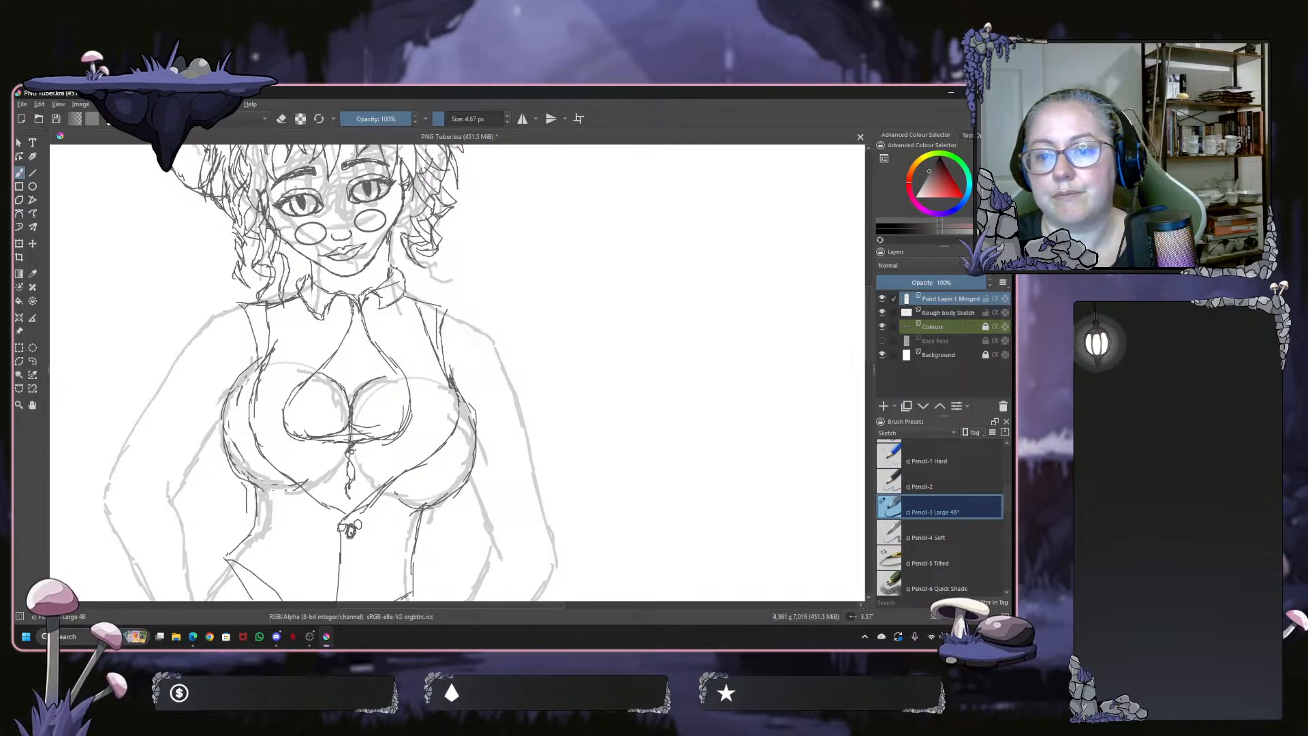
{"action": "mouse_move", "coordinate": [437, 305]}
{"action": "left_mouse_down"}
{"action": "mouse_move", "coordinate": [461, 312]}
{"action": "mouse_move", "coordinate": [442, 331]}
{"action": "mouse_move", "coordinate": [472, 312]}
{"action": "left_mouse_up"}
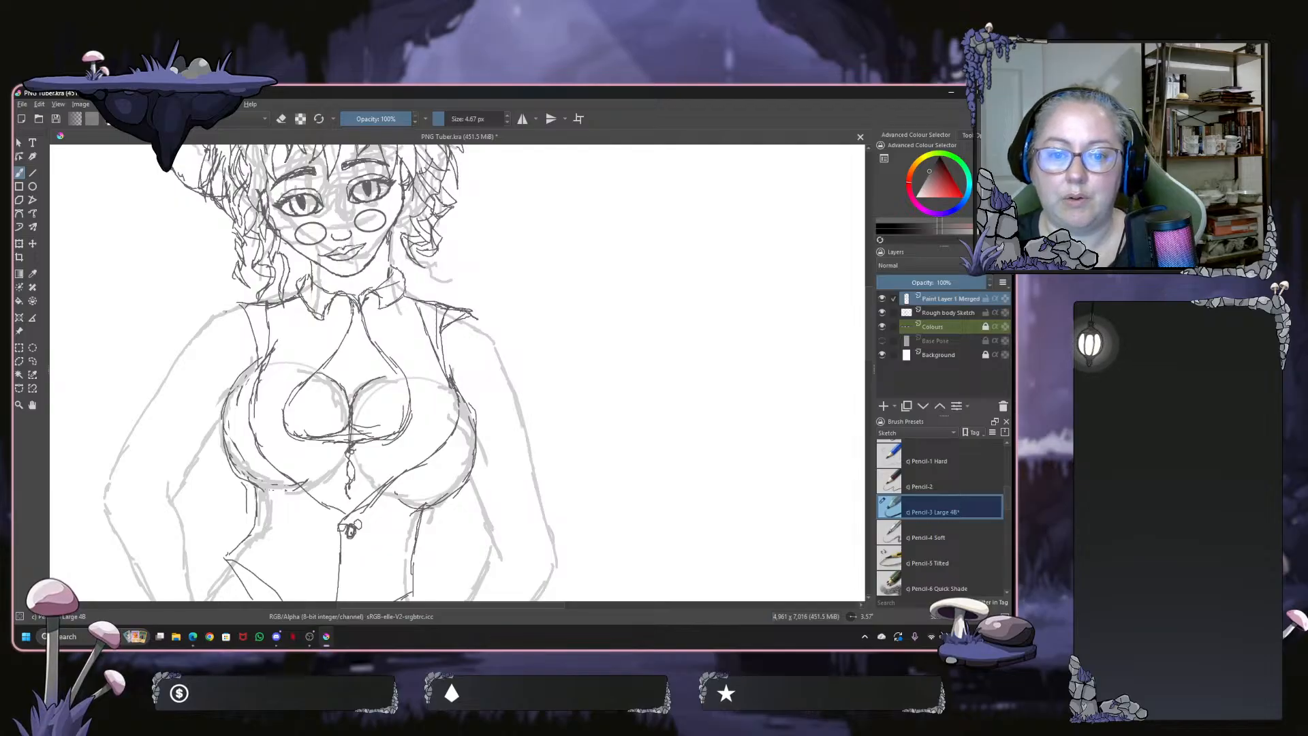
{"action": "mouse_move", "coordinate": [264, 303]}
{"action": "left_mouse_down"}
{"action": "mouse_move", "coordinate": [234, 308]}
{"action": "mouse_move", "coordinate": [256, 357]}
{"action": "left_mouse_up"}
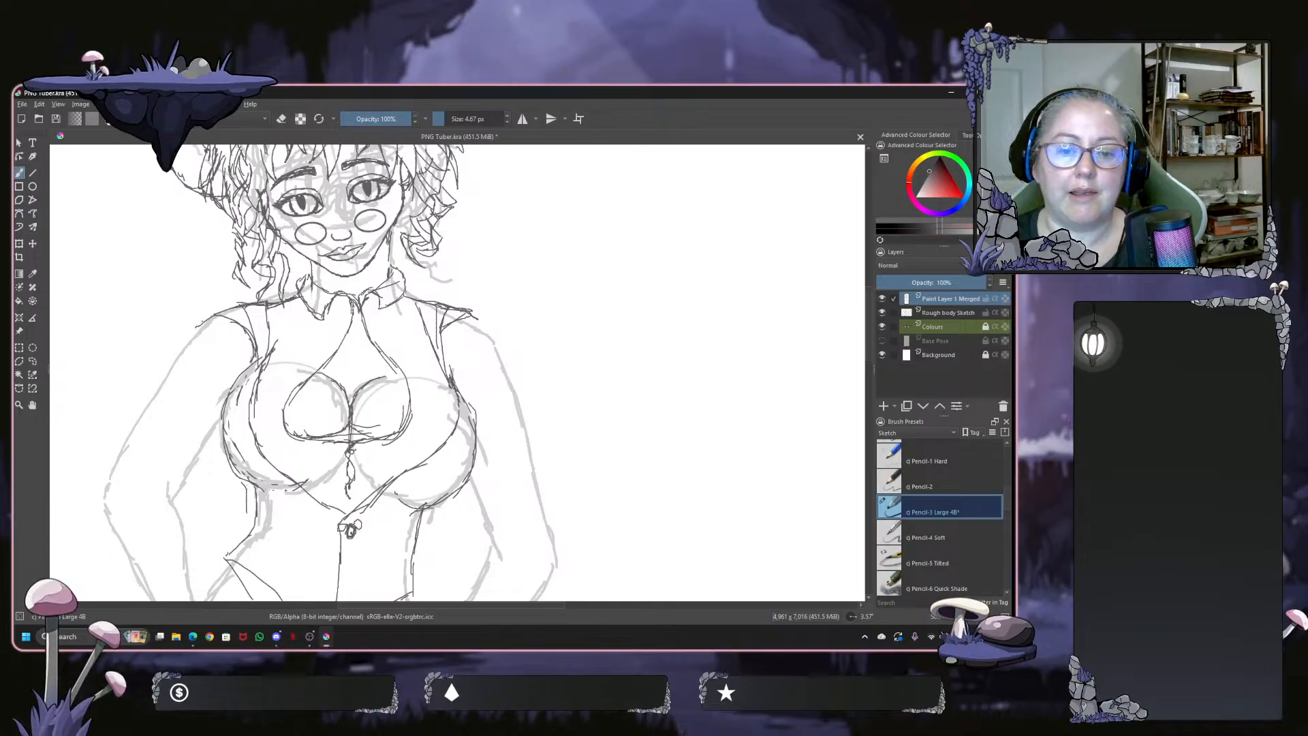
{"action": "left_click_drag", "start_coordinate": [205, 319], "coordinate": [160, 368]}
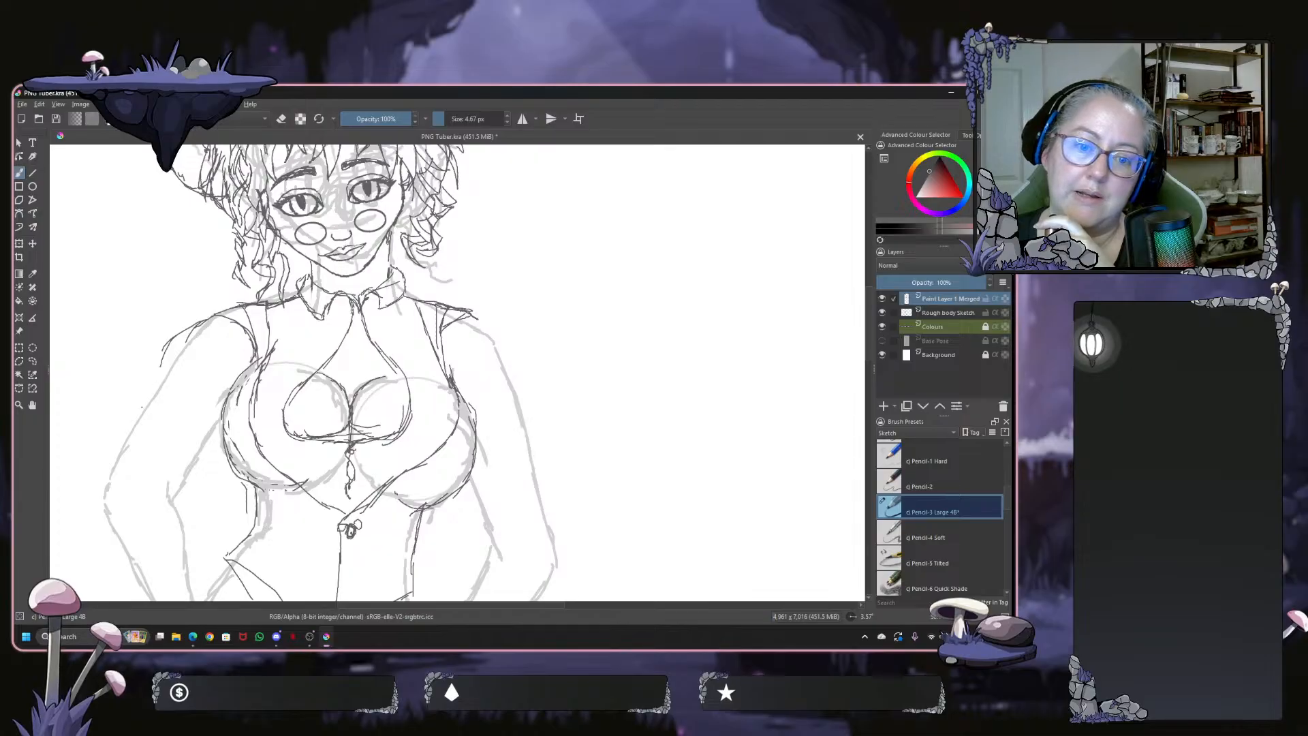
{"action": "mouse_move", "coordinate": [137, 421]}
{"action": "left_mouse_down"}
{"action": "mouse_move", "coordinate": [149, 346]}
{"action": "mouse_move", "coordinate": [198, 323]}
{"action": "left_mouse_up"}
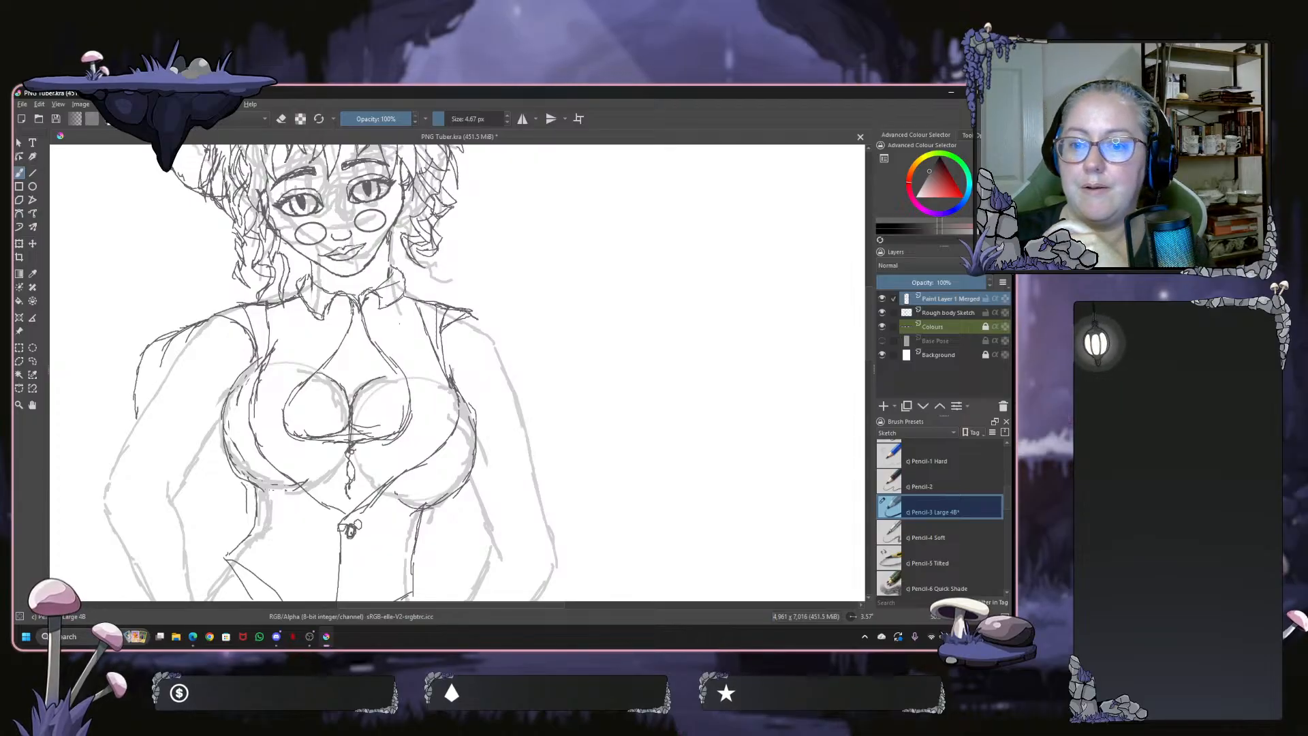
Draw the puffed short sleeve on the character's left arm, with its rounded outer contour and curved lower hem
{"action": "mouse_move", "coordinate": [474, 318]}
{"action": "left_mouse_down"}
{"action": "mouse_move", "coordinate": [522, 370]}
{"action": "mouse_move", "coordinate": [524, 433]}
{"action": "left_mouse_up"}
{"action": "left_click_drag", "start_coordinate": [520, 370], "coordinate": [525, 402]}
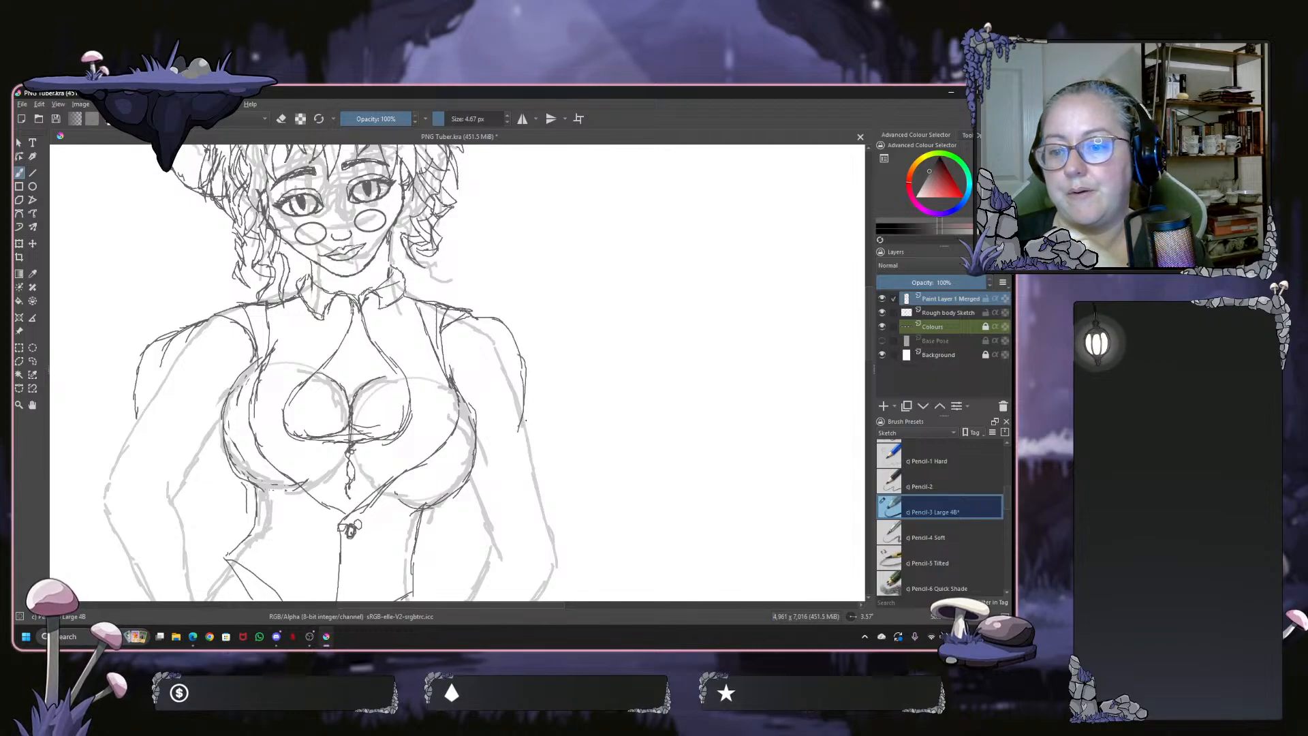
{"action": "mouse_move", "coordinate": [472, 477]}
{"action": "left_mouse_down"}
{"action": "mouse_move", "coordinate": [501, 471]}
{"action": "mouse_move", "coordinate": [537, 426]}
{"action": "left_mouse_up"}
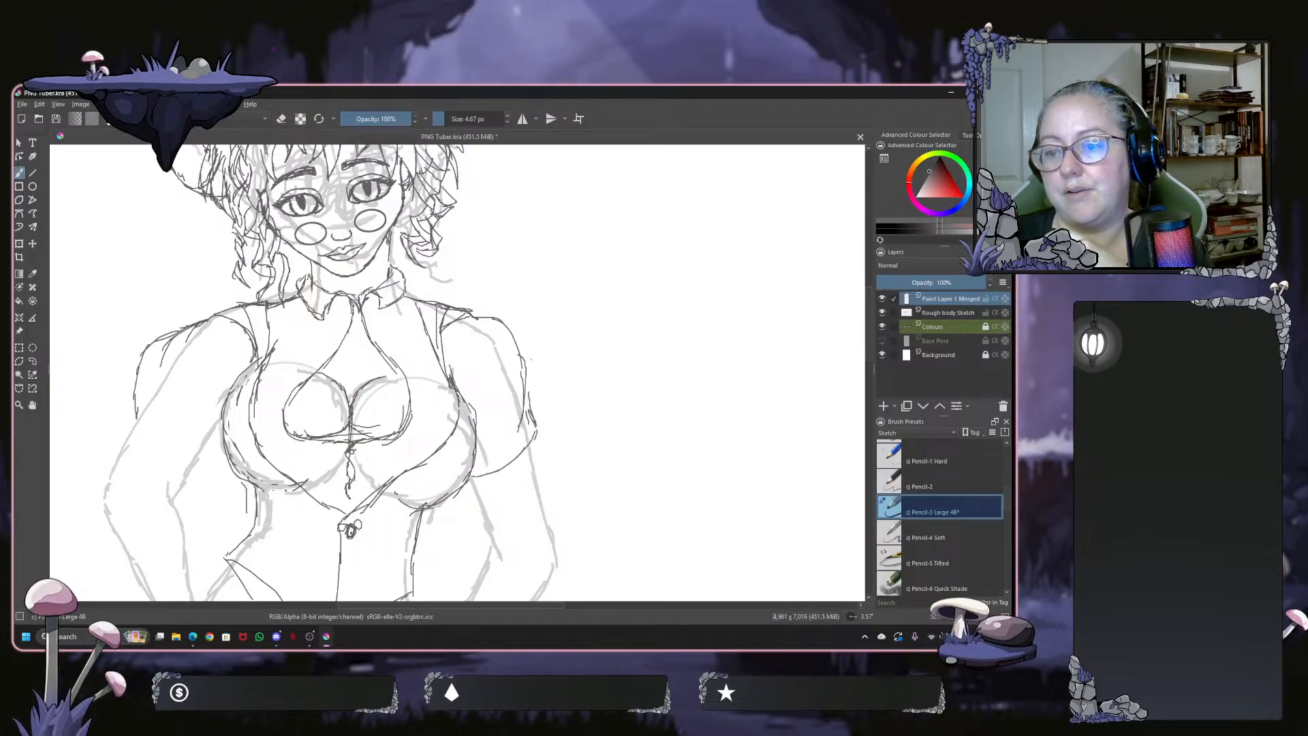
{"action": "mouse_move", "coordinate": [532, 359]}
{"action": "left_mouse_down"}
{"action": "mouse_move", "coordinate": [526, 410]}
{"action": "mouse_move", "coordinate": [530, 350]}
{"action": "mouse_move", "coordinate": [496, 306]}
{"action": "mouse_move", "coordinate": [531, 320]}
{"action": "mouse_move", "coordinate": [535, 385]}
{"action": "mouse_move", "coordinate": [522, 413]}
{"action": "left_mouse_up"}
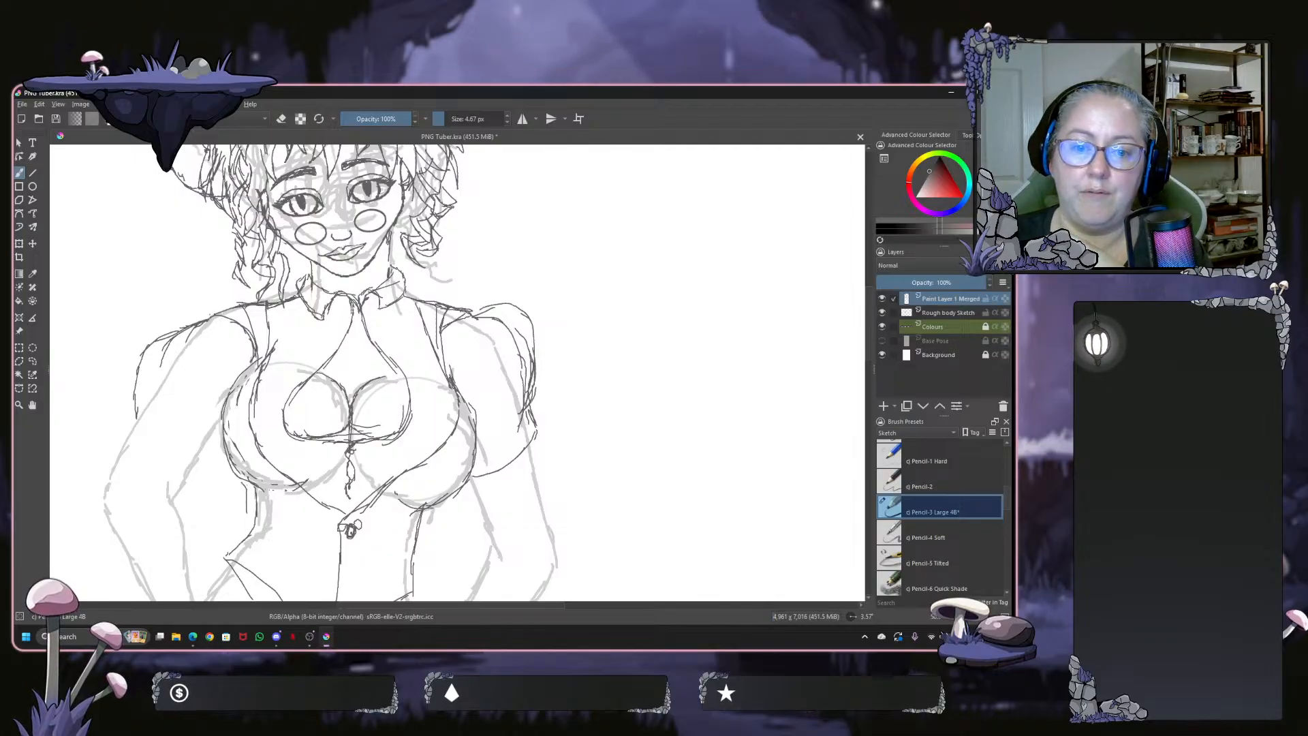
Round out the puffed sleeve on the character's right arm, adding its lower hem and fabric folds
{"action": "mouse_move", "coordinate": [157, 321]}
{"action": "left_mouse_down"}
{"action": "mouse_move", "coordinate": [211, 312]}
{"action": "mouse_move", "coordinate": [134, 379]}
{"action": "mouse_move", "coordinate": [136, 425]}
{"action": "left_mouse_up"}
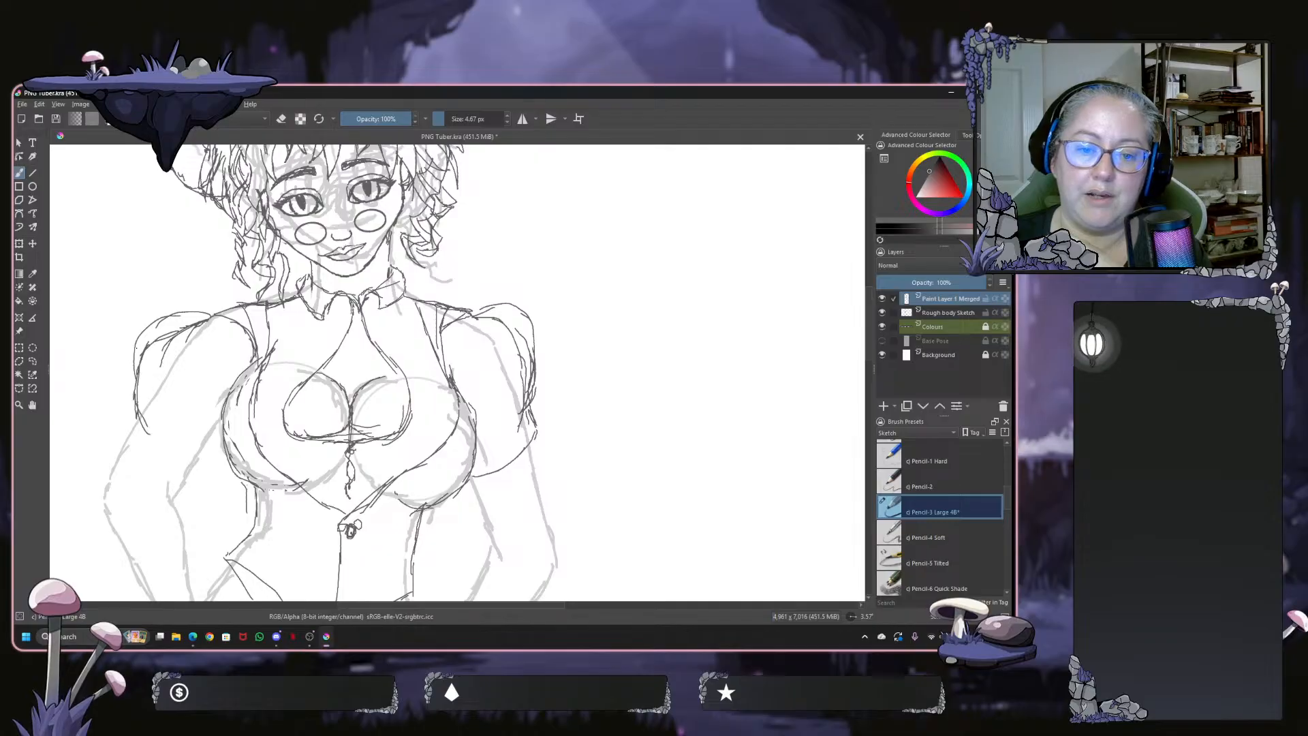
{"action": "mouse_move", "coordinate": [136, 348]}
{"action": "left_mouse_down"}
{"action": "mouse_move", "coordinate": [141, 420]}
{"action": "mouse_move", "coordinate": [128, 441]}
{"action": "mouse_move", "coordinate": [174, 487]}
{"action": "left_mouse_up"}
{"action": "mouse_move", "coordinate": [135, 445]}
{"action": "left_mouse_down"}
{"action": "mouse_move", "coordinate": [174, 482]}
{"action": "mouse_move", "coordinate": [169, 499]}
{"action": "mouse_move", "coordinate": [223, 451]}
{"action": "left_mouse_up"}
{"action": "left_click_drag", "start_coordinate": [205, 470], "coordinate": [223, 449]}
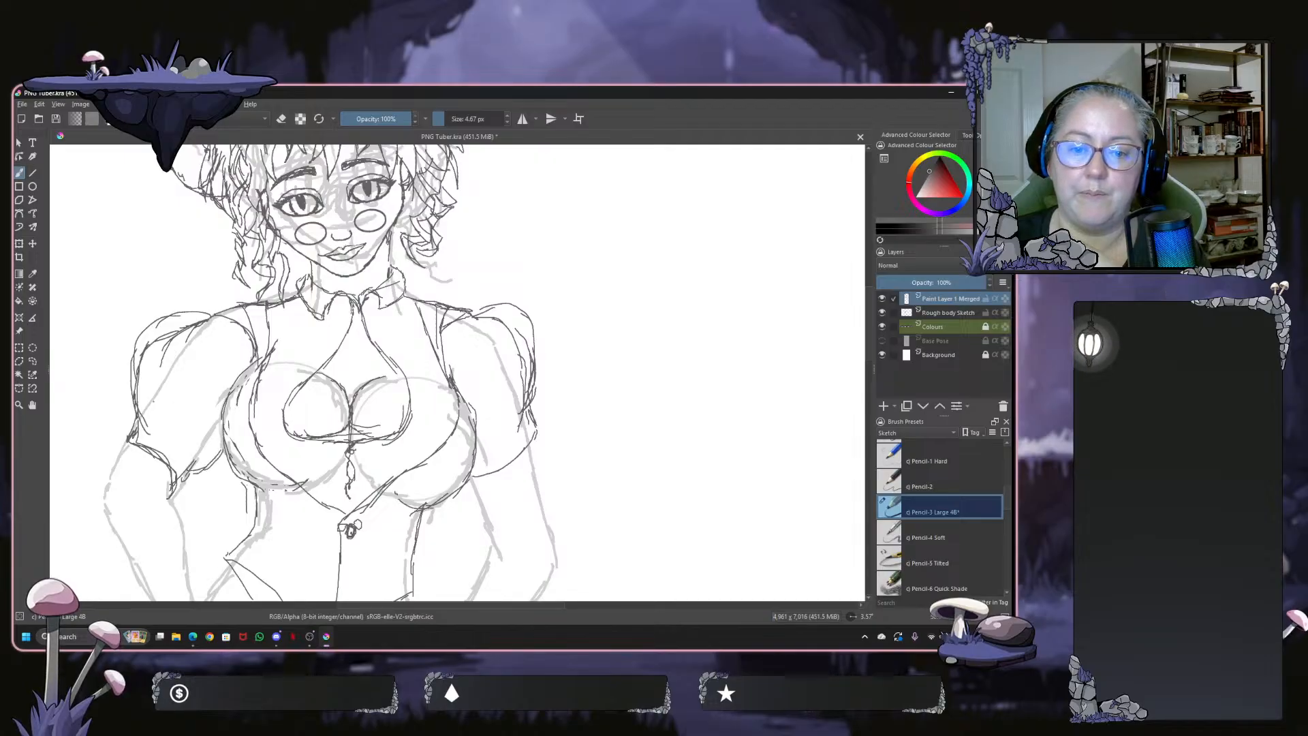
{"action": "mouse_move", "coordinate": [176, 329]}
{"action": "left_mouse_down"}
{"action": "mouse_move", "coordinate": [154, 412]}
{"action": "mouse_move", "coordinate": [165, 385]}
{"action": "left_mouse_up"}
{"action": "left_click_drag", "start_coordinate": [206, 339], "coordinate": [184, 404]}
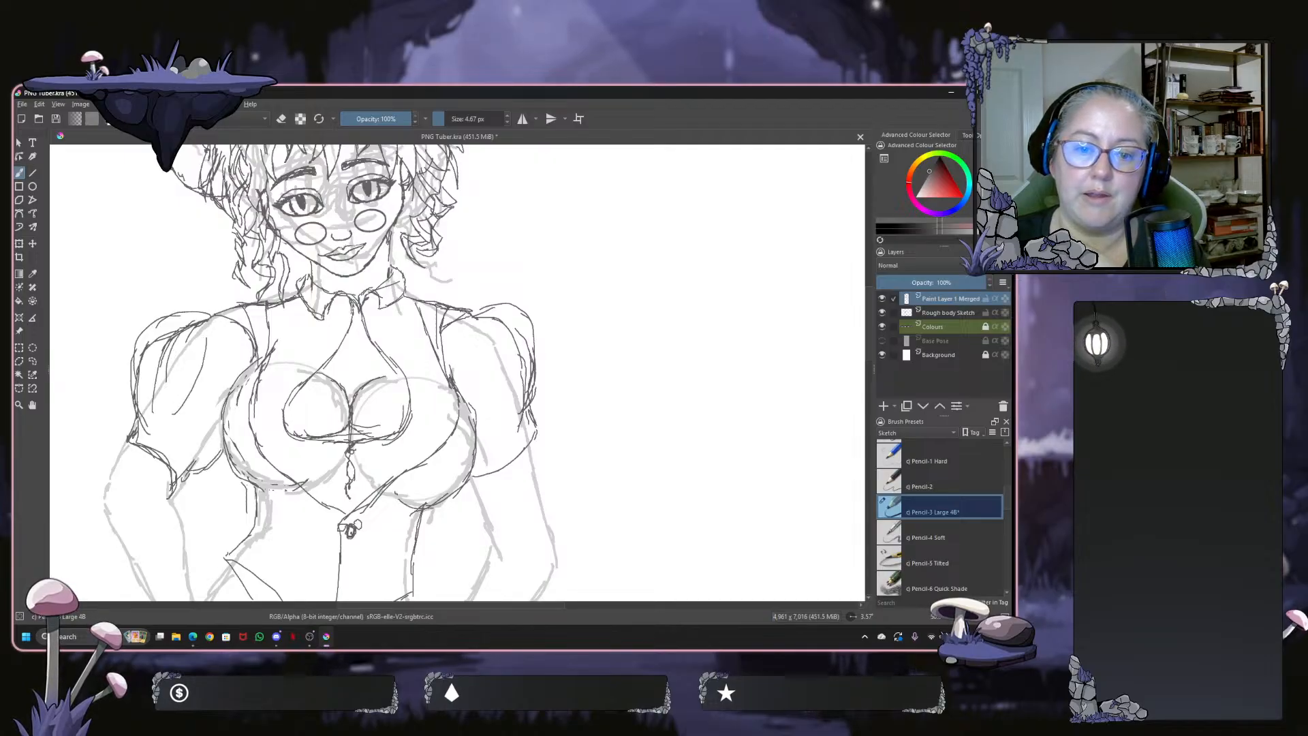
{"action": "left_click_drag", "start_coordinate": [223, 313], "coordinate": [189, 429]}
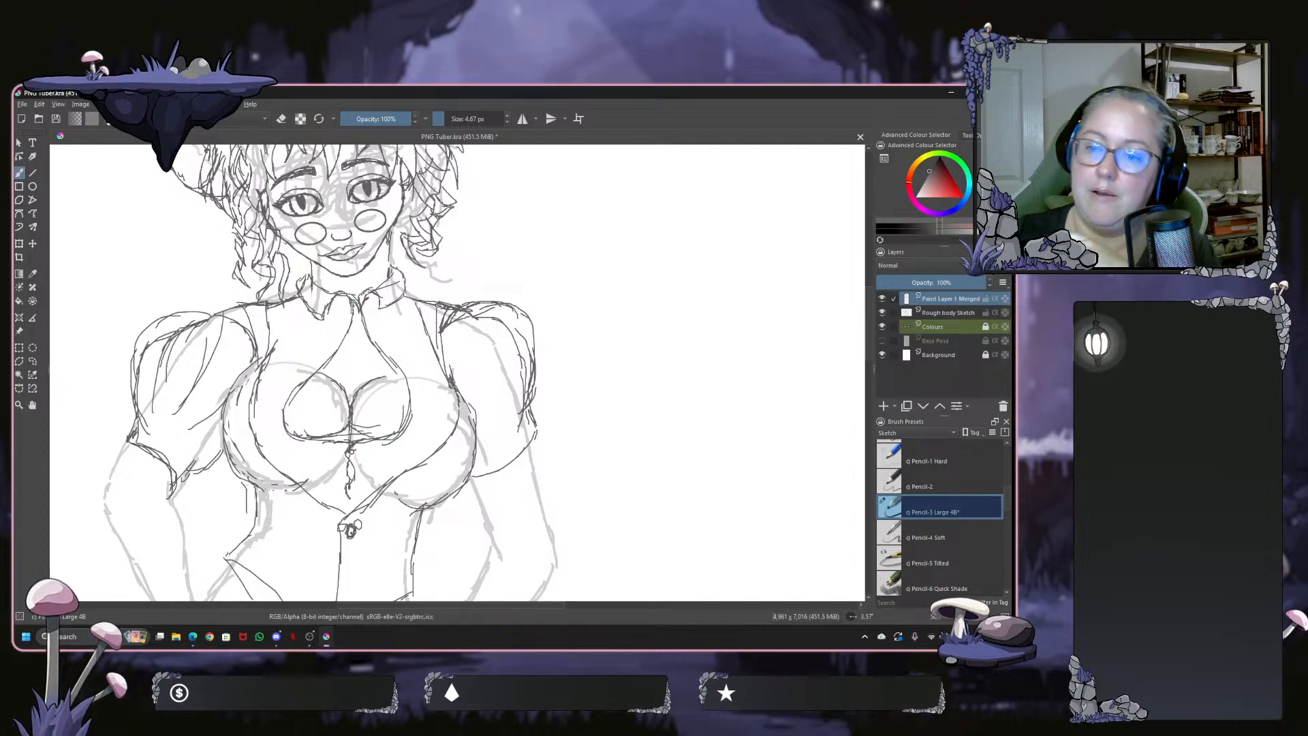
Widen the puffed sleeve on the character's left arm and add fabric folds and a cuff band
{"action": "left_click_drag", "start_coordinate": [537, 351], "coordinate": [547, 402]}
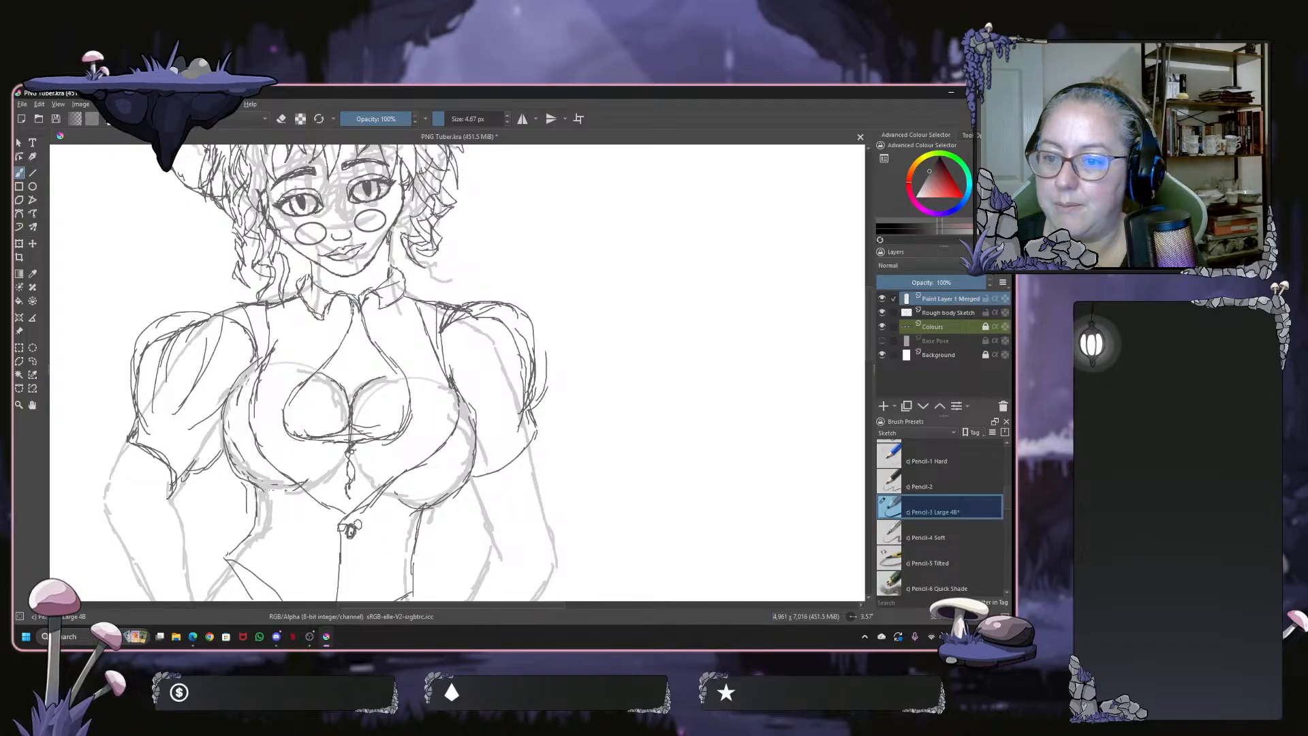
{"action": "left_click_drag", "start_coordinate": [529, 318], "coordinate": [547, 375]}
{"action": "left_click_drag", "start_coordinate": [522, 332], "coordinate": [503, 415]}
{"action": "mouse_move", "coordinate": [471, 330]}
{"action": "left_mouse_down"}
{"action": "mouse_move", "coordinate": [462, 366]}
{"action": "mouse_move", "coordinate": [481, 344]}
{"action": "mouse_move", "coordinate": [469, 400]}
{"action": "mouse_move", "coordinate": [486, 393]}
{"action": "mouse_move", "coordinate": [498, 441]}
{"action": "mouse_move", "coordinate": [525, 429]}
{"action": "left_mouse_up"}
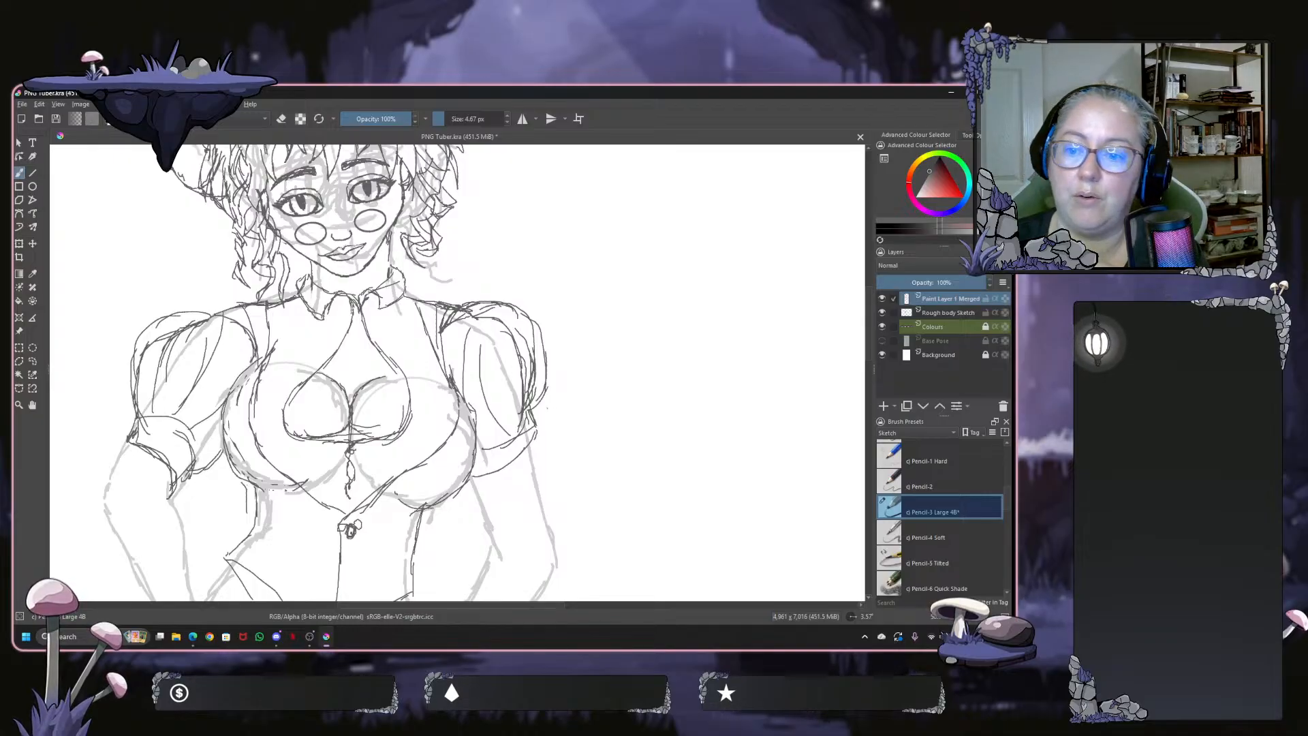
{"action": "left_click_drag", "start_coordinate": [477, 448], "coordinate": [527, 411]}
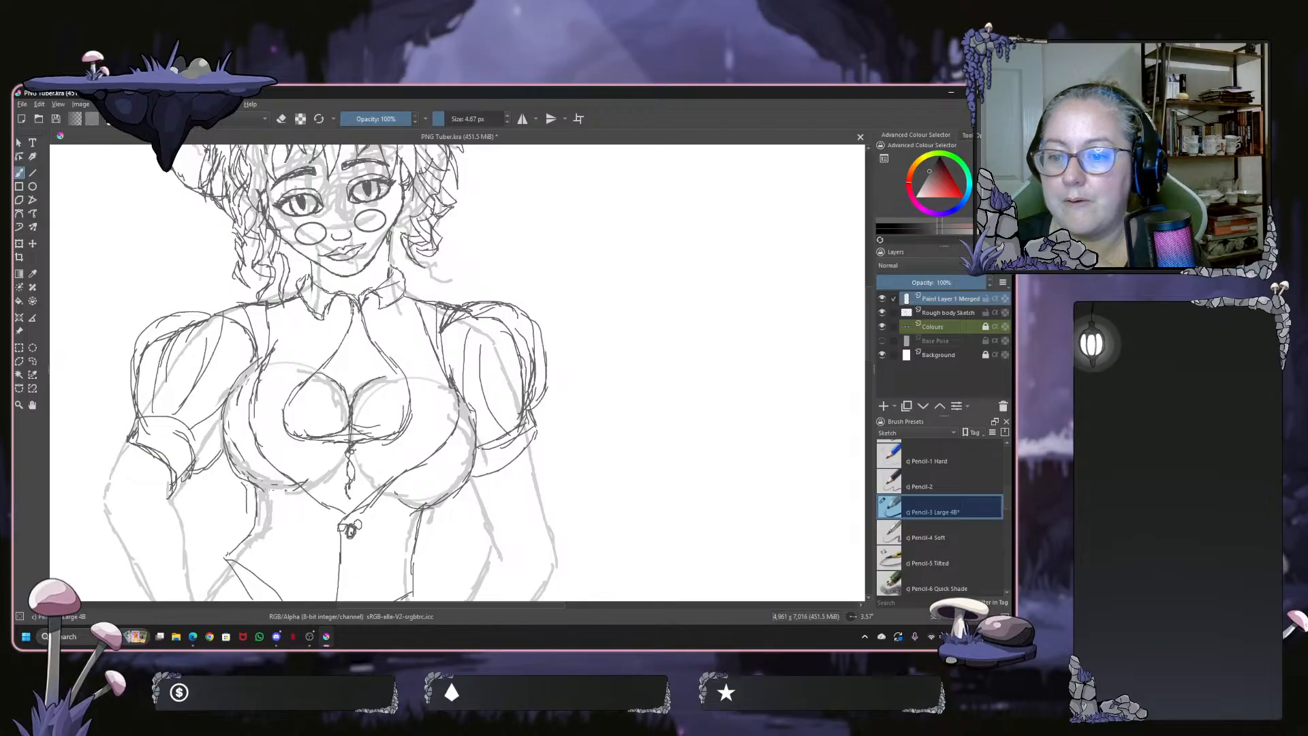
Draw vertical corset seams below the bust on both sides and reinforce the lower bust contour on the character's left side
{"action": "left_click_drag", "start_coordinate": [394, 489], "coordinate": [370, 594]}
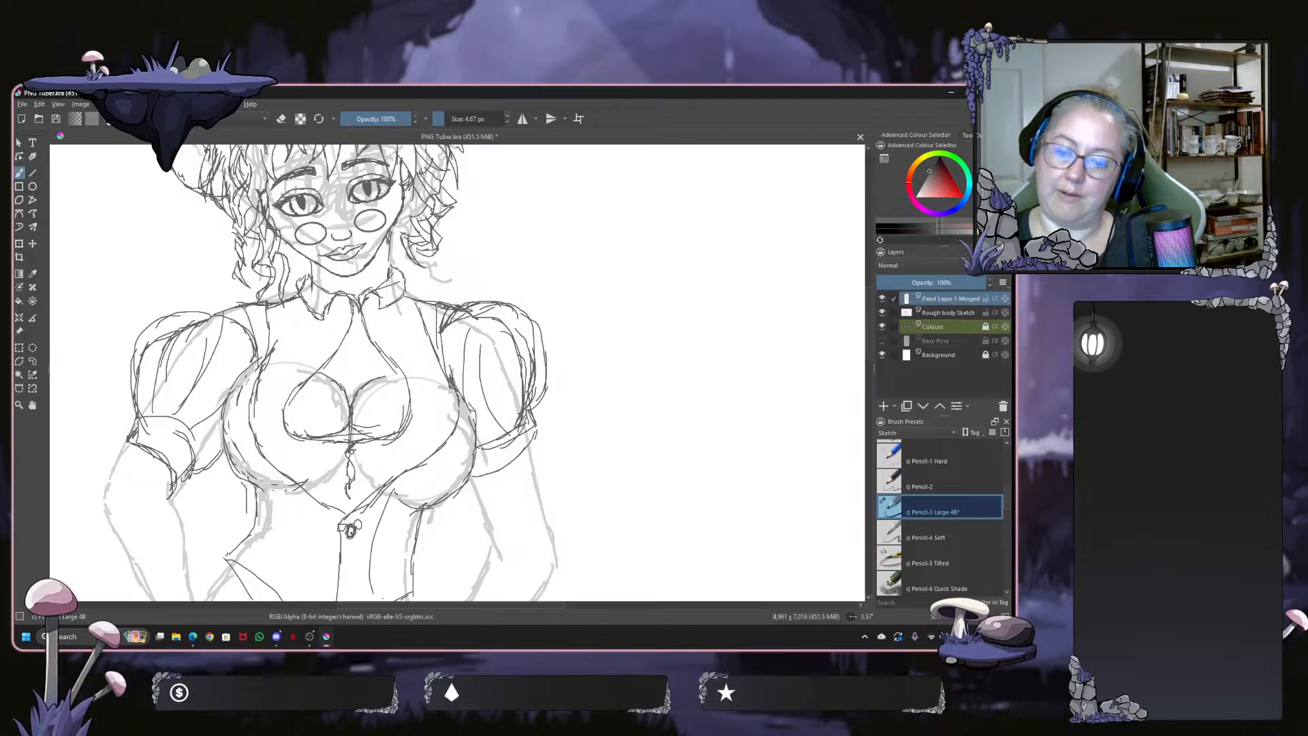
{"action": "left_click_drag", "start_coordinate": [411, 482], "coordinate": [395, 571]}
{"action": "left_click_drag", "start_coordinate": [413, 493], "coordinate": [461, 435]}
{"action": "left_click_drag", "start_coordinate": [269, 485], "coordinate": [310, 580]}
{"action": "left_click_drag", "start_coordinate": [279, 512], "coordinate": [268, 578]}
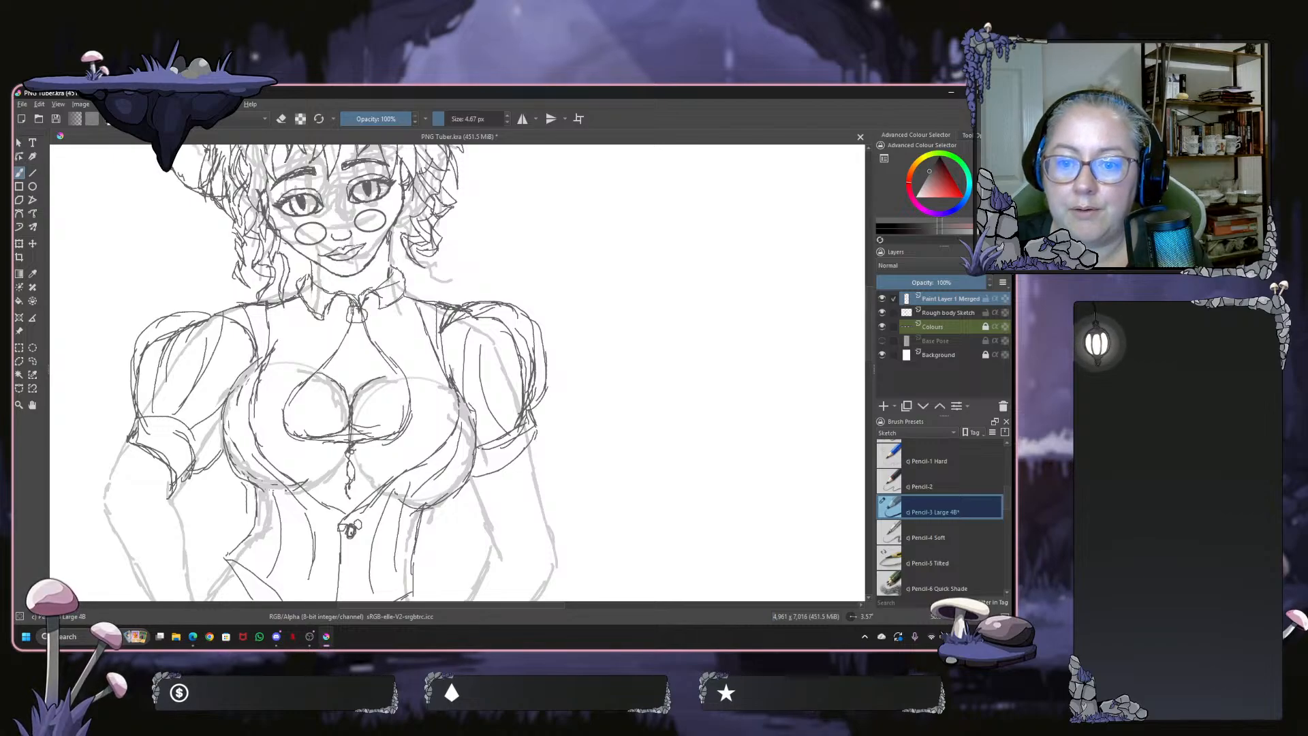
Draw a small bow at the centre of the collar
{"action": "left_click_drag", "start_coordinate": [361, 306], "coordinate": [375, 314]}
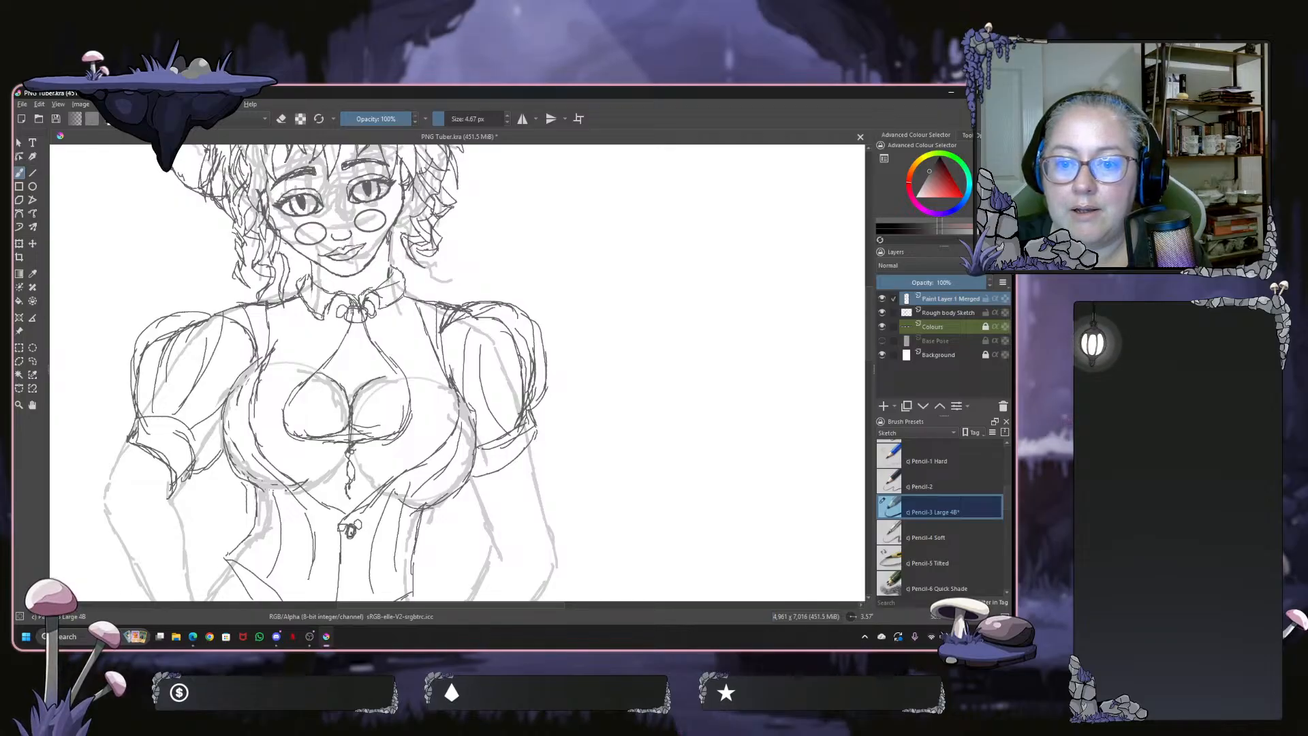
{"action": "left_click_drag", "start_coordinate": [348, 297], "coordinate": [346, 319]}
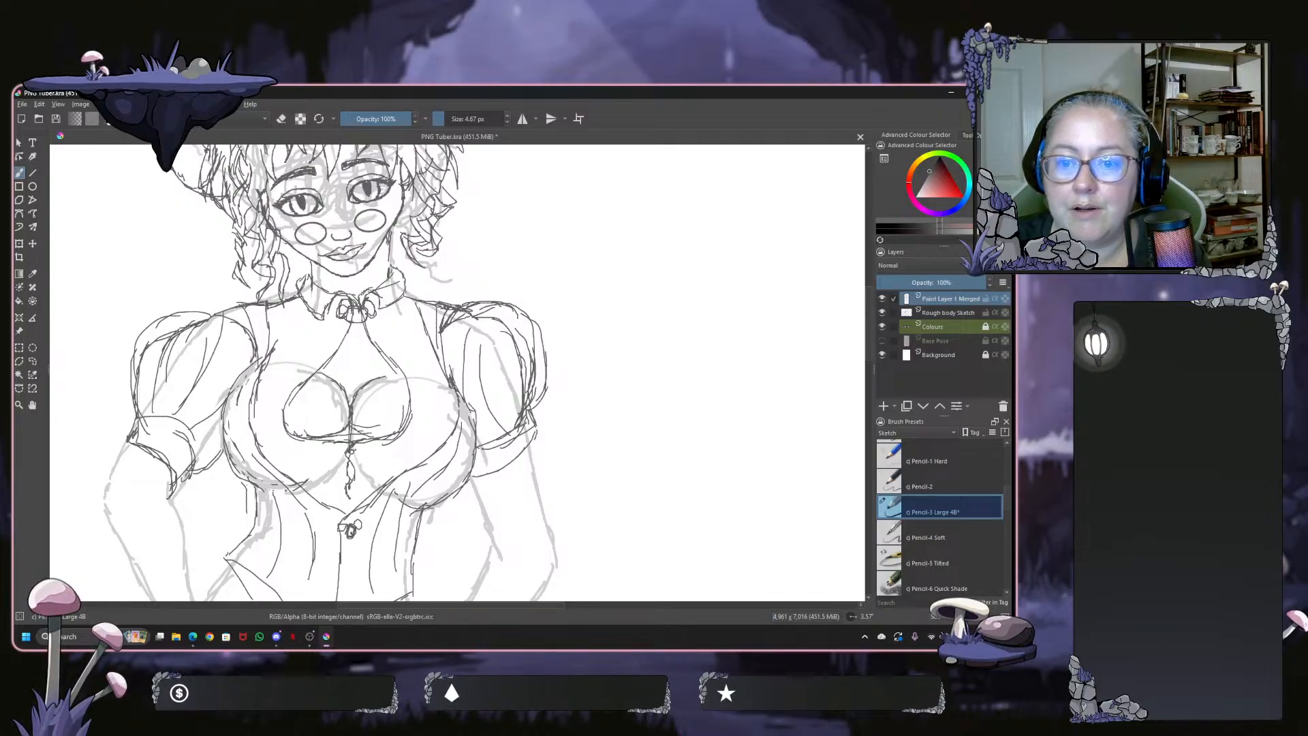
{"action": "scroll", "coordinate": [349, 352], "scroll_direction": "down", "scroll_amount": 1}
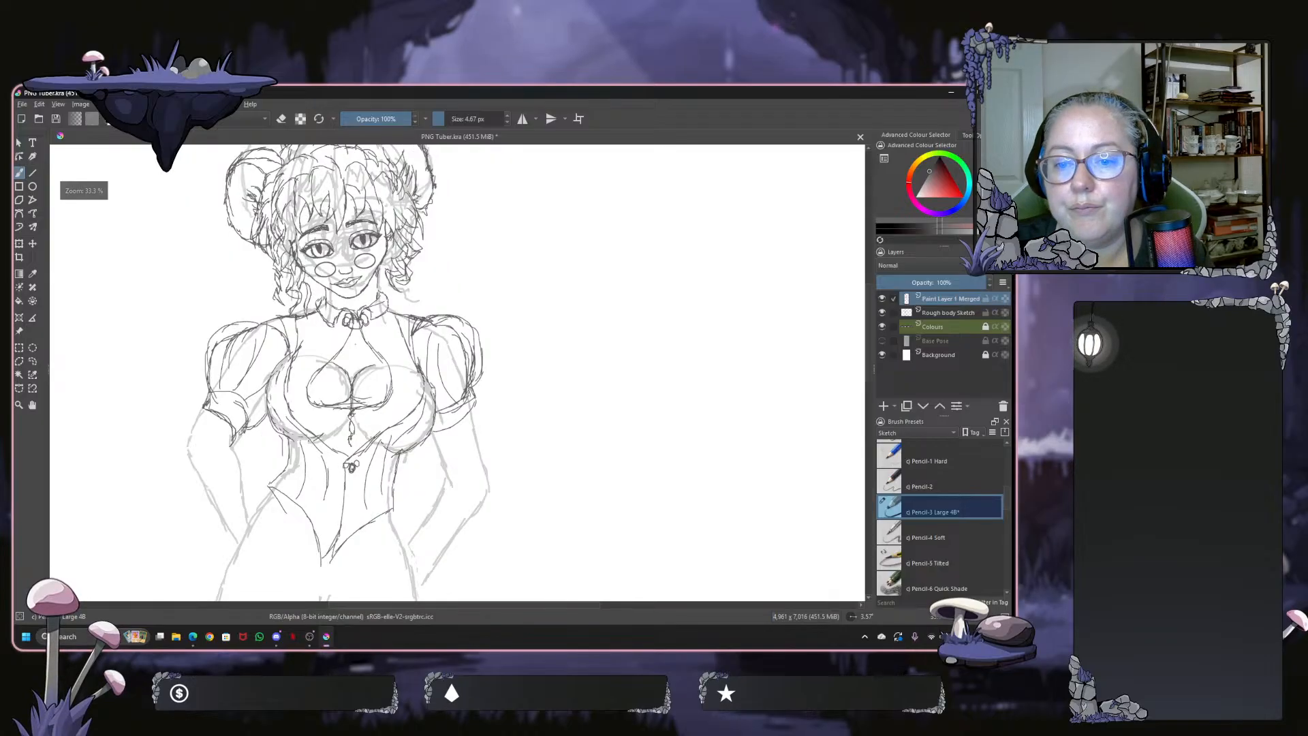
Reinforce both curved sides of the keyhole neckline opening with darker strokes
{"action": "left_click_drag", "start_coordinate": [348, 382], "coordinate": [358, 348]}
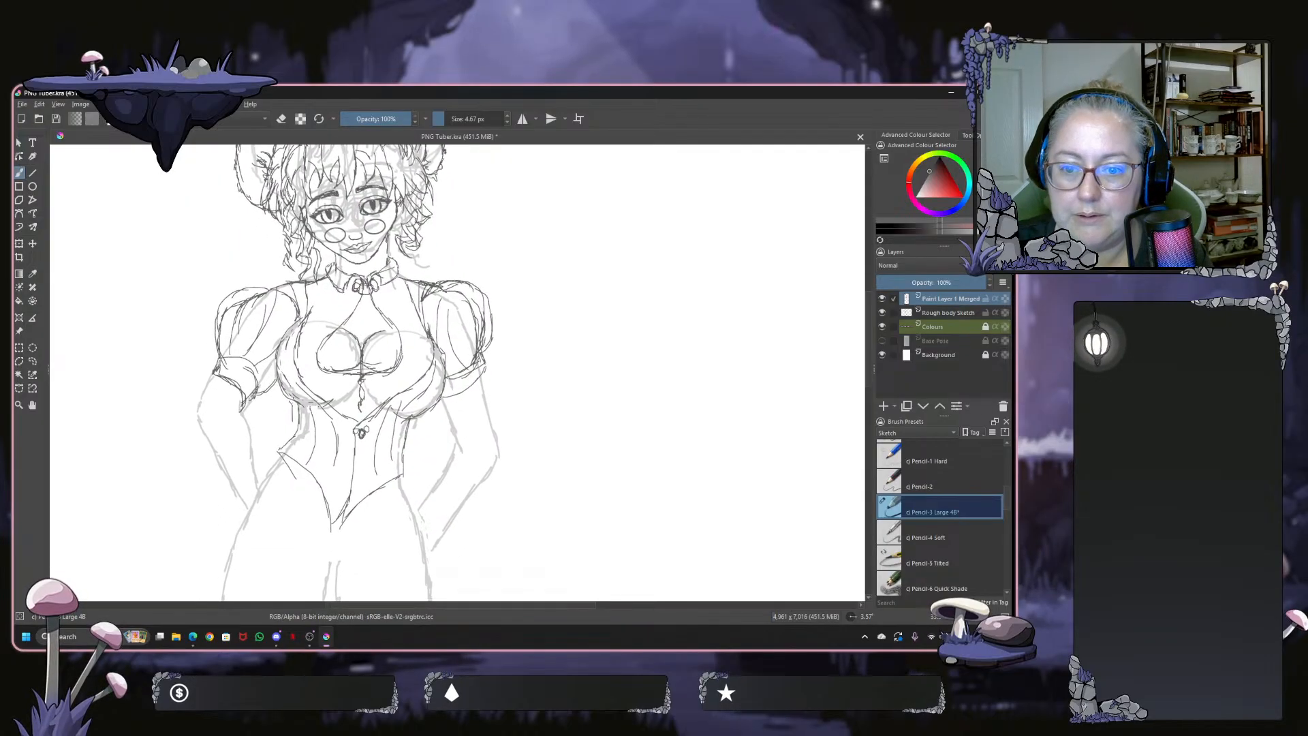
{"action": "scroll", "coordinate": [348, 337], "scroll_direction": "up", "scroll_amount": 2}
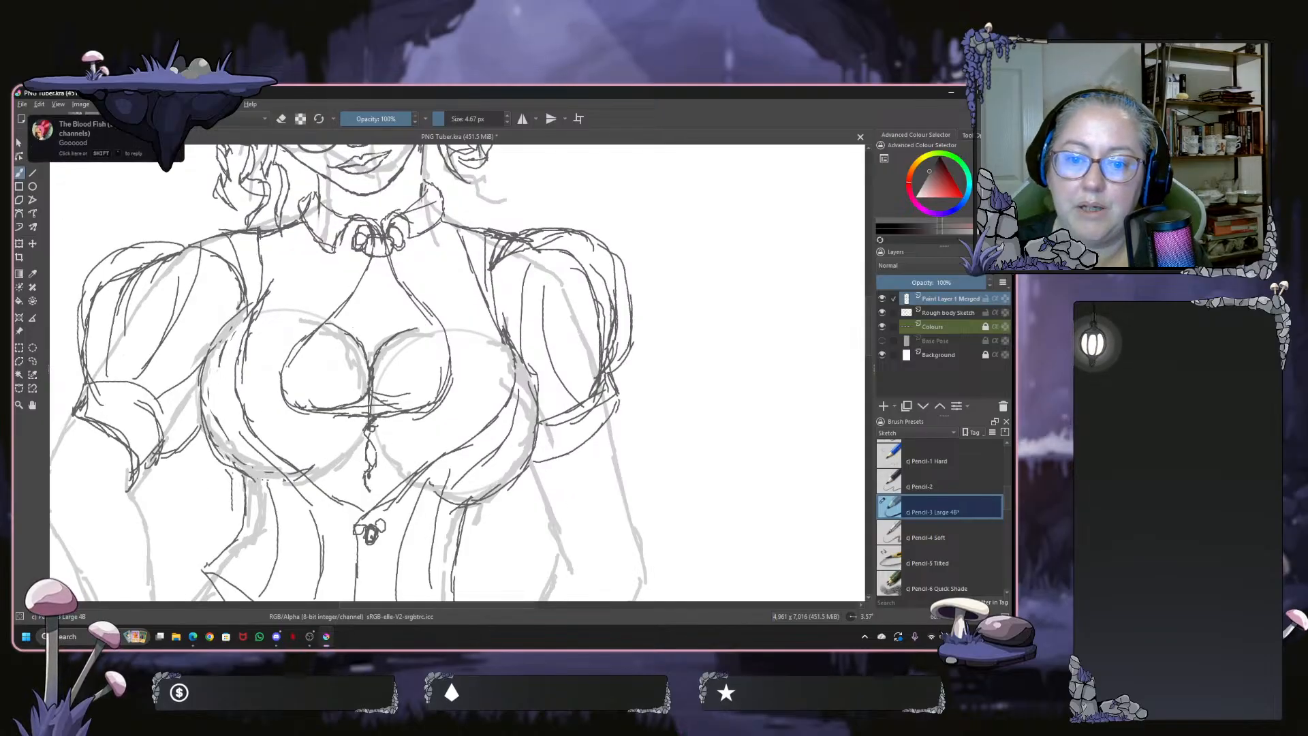
{"action": "left_click_drag", "start_coordinate": [284, 359], "coordinate": [363, 276]}
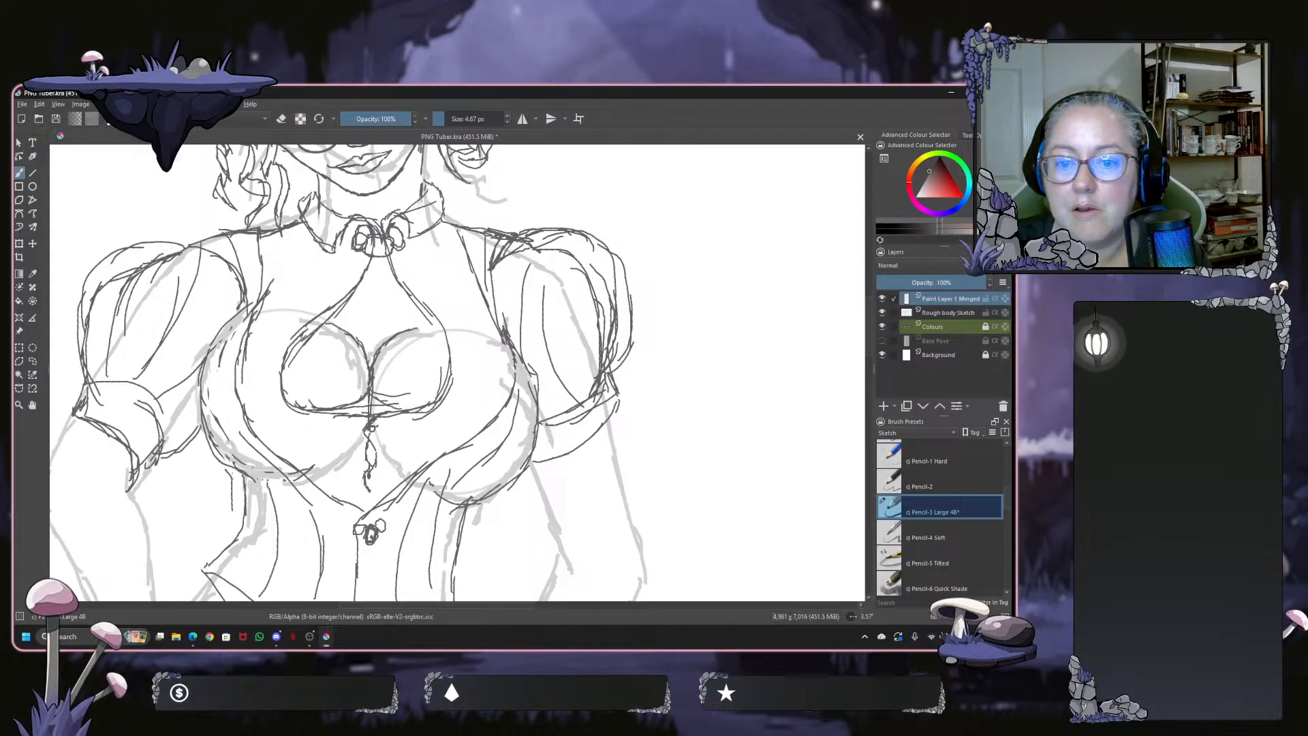
{"action": "mouse_move", "coordinate": [305, 324]}
{"action": "left_mouse_down"}
{"action": "mouse_move", "coordinate": [337, 303]}
{"action": "mouse_move", "coordinate": [429, 299]}
{"action": "mouse_move", "coordinate": [451, 386]}
{"action": "left_mouse_up"}
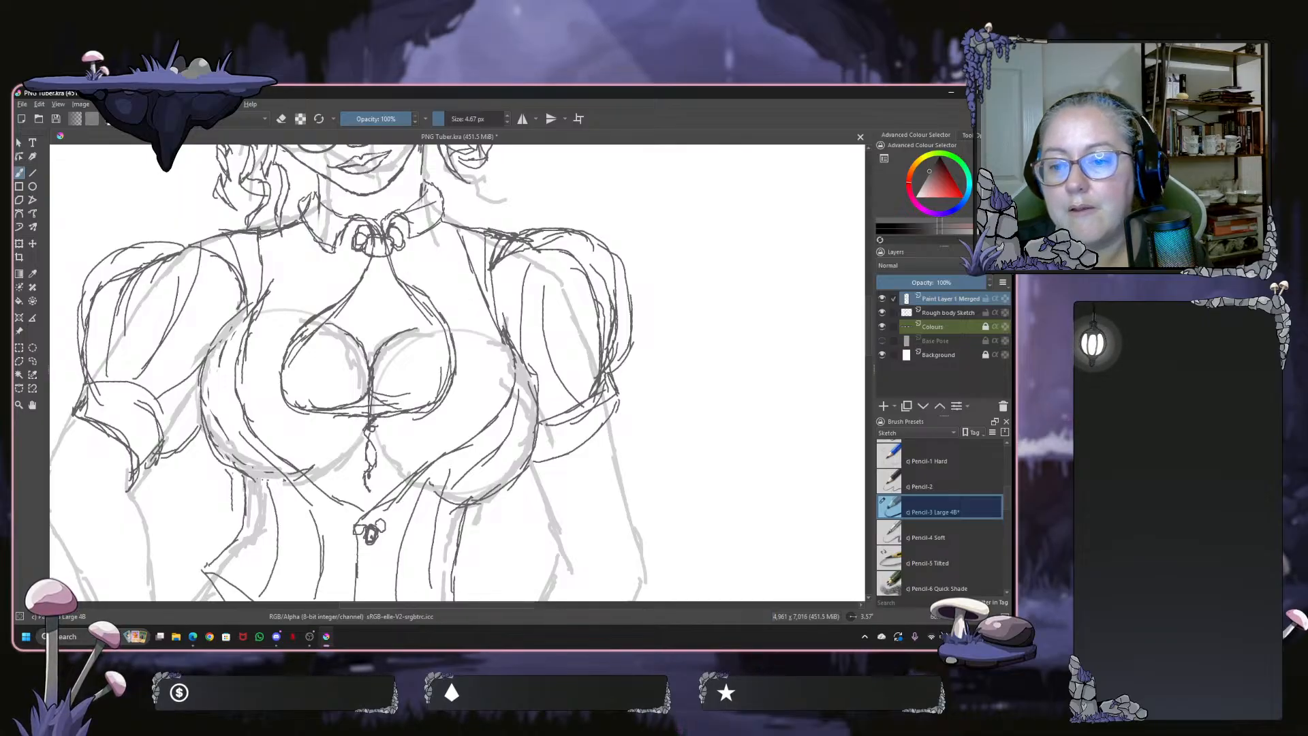
Darken the corset's side contour from below the bust to the hip on the character's left side
{"action": "key", "text": "minus"}
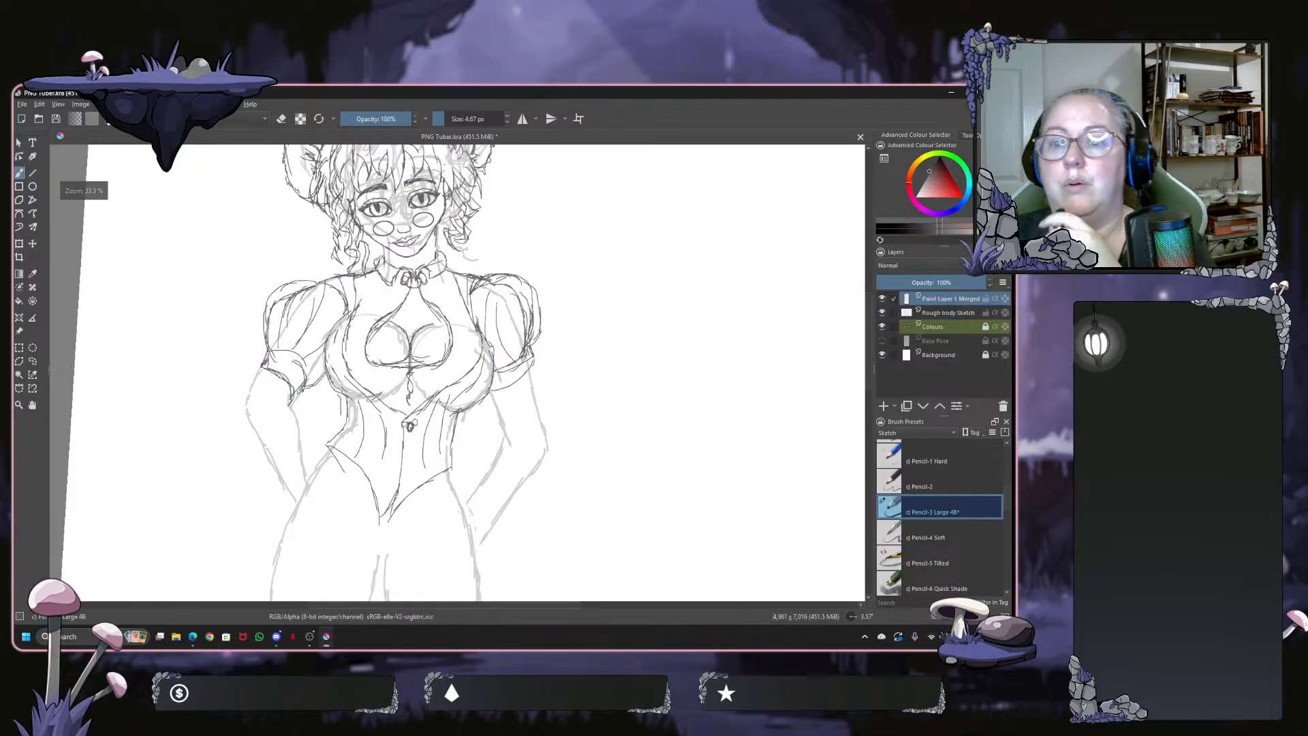
{"action": "scroll", "coordinate": [464, 350], "scroll_direction": "down", "scroll_amount": 2}
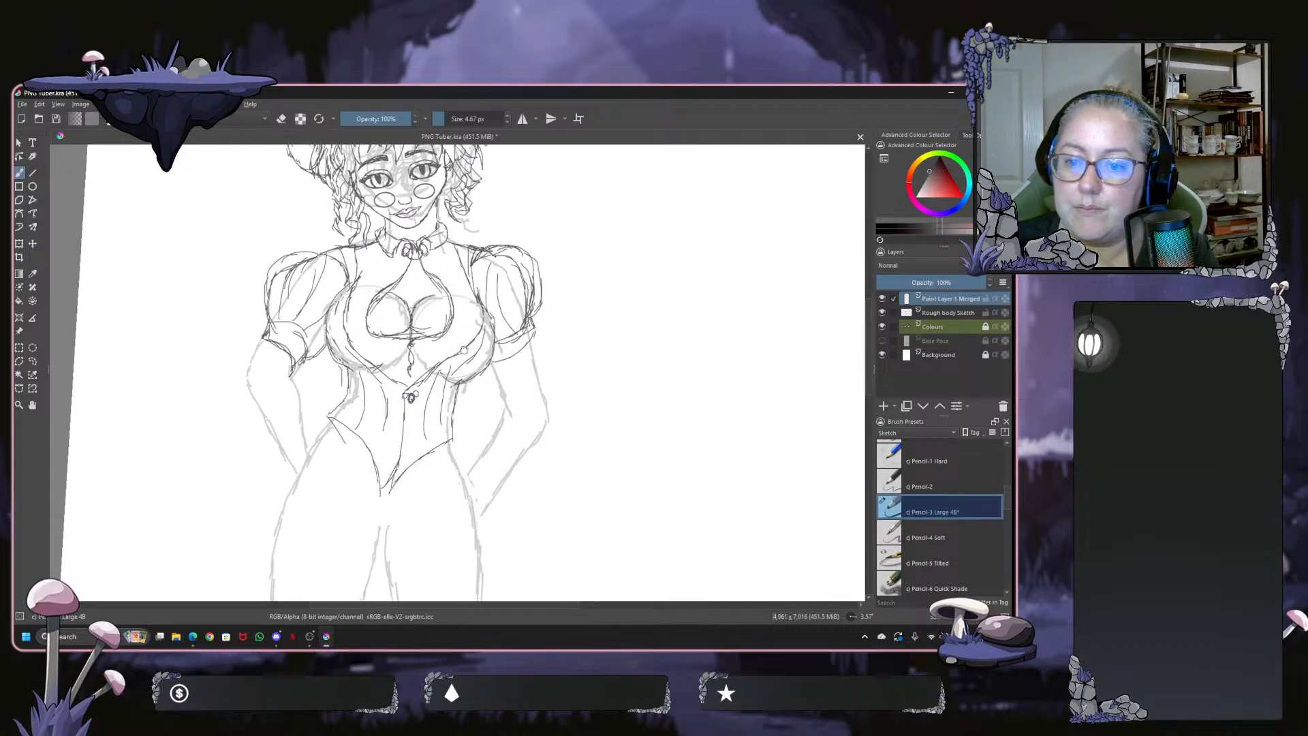
{"action": "scroll", "coordinate": [464, 351], "scroll_direction": "down", "scroll_amount": 3}
{"action": "key", "text": "minus"}
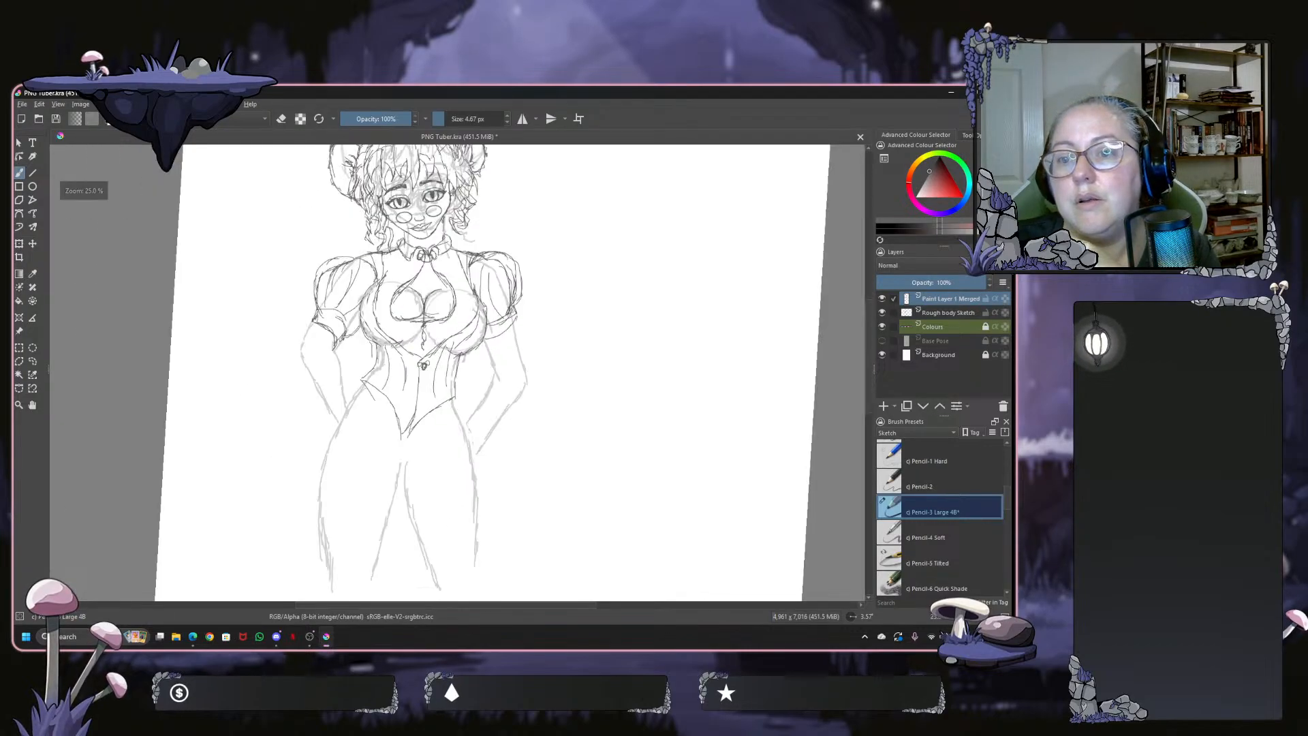
{"action": "key", "text": "plus"}
{"action": "key", "text": "plus"}
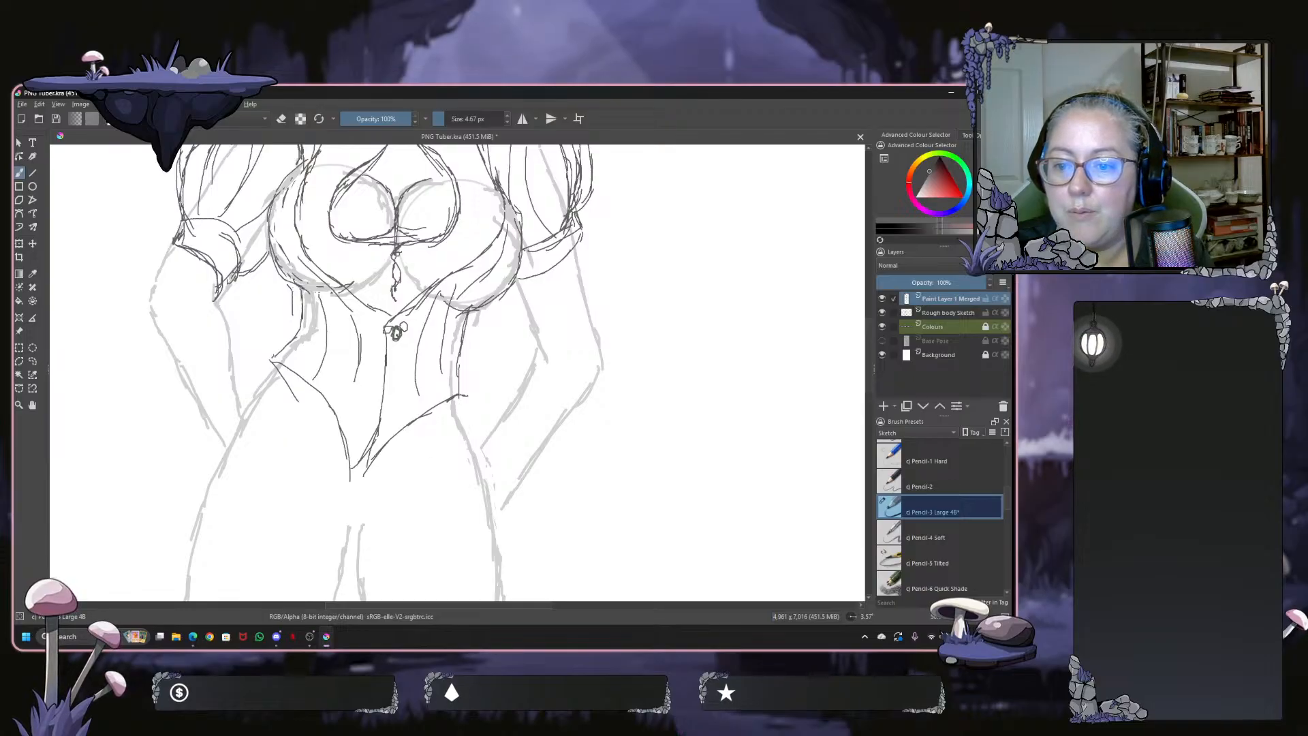
{"action": "left_click_drag", "start_coordinate": [459, 360], "coordinate": [465, 397]}
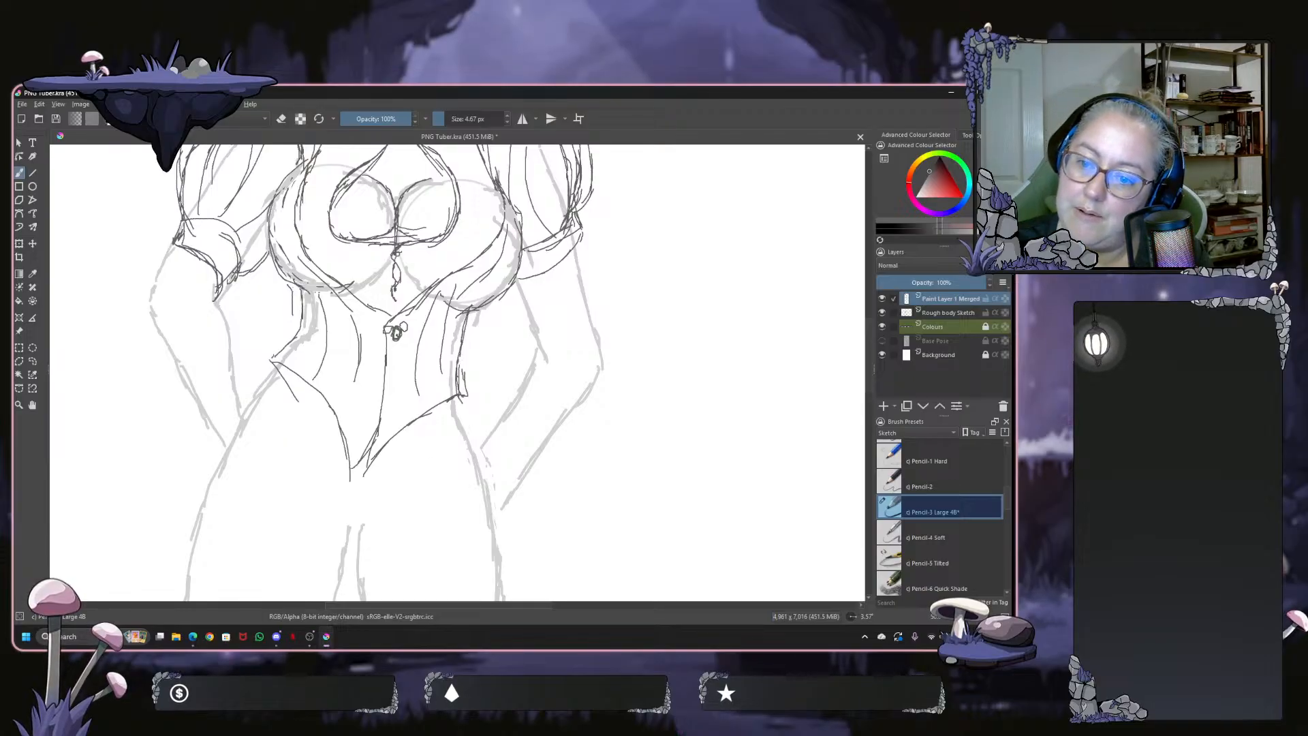
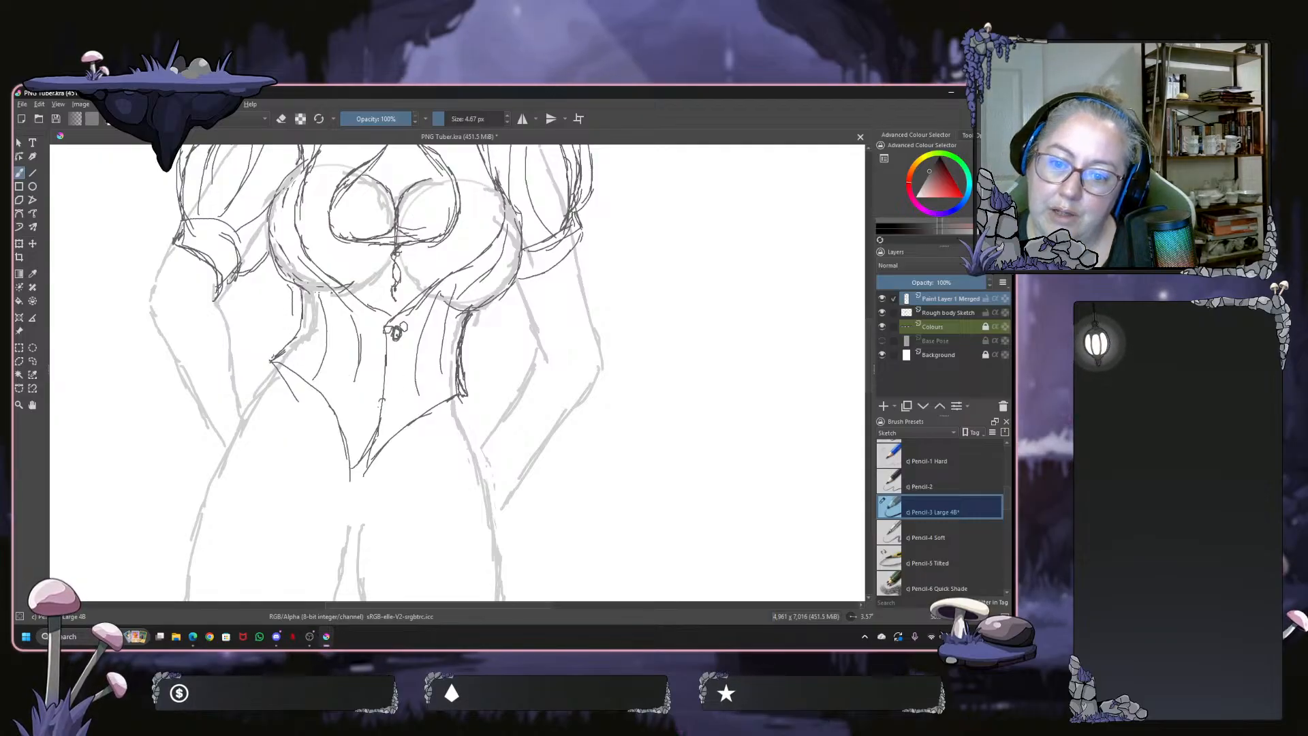
Draw a small bow on the corset's lower centre seam and shape the front hem into two split points
{"action": "left_click_drag", "start_coordinate": [380, 400], "coordinate": [381, 406]}
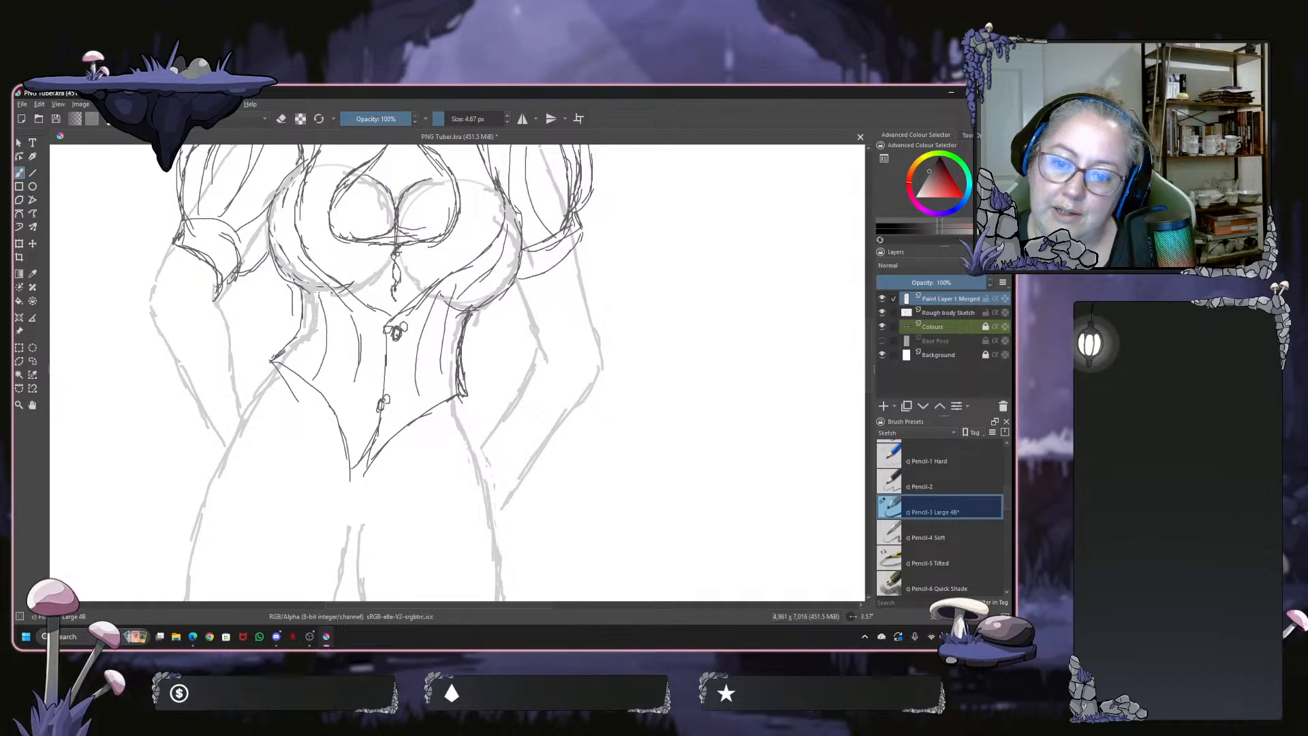
{"action": "left_click_drag", "start_coordinate": [379, 427], "coordinate": [399, 472]}
{"action": "mouse_move", "coordinate": [439, 403]}
{"action": "left_mouse_down"}
{"action": "mouse_move", "coordinate": [400, 458]}
{"action": "mouse_move", "coordinate": [415, 419]}
{"action": "left_mouse_up"}
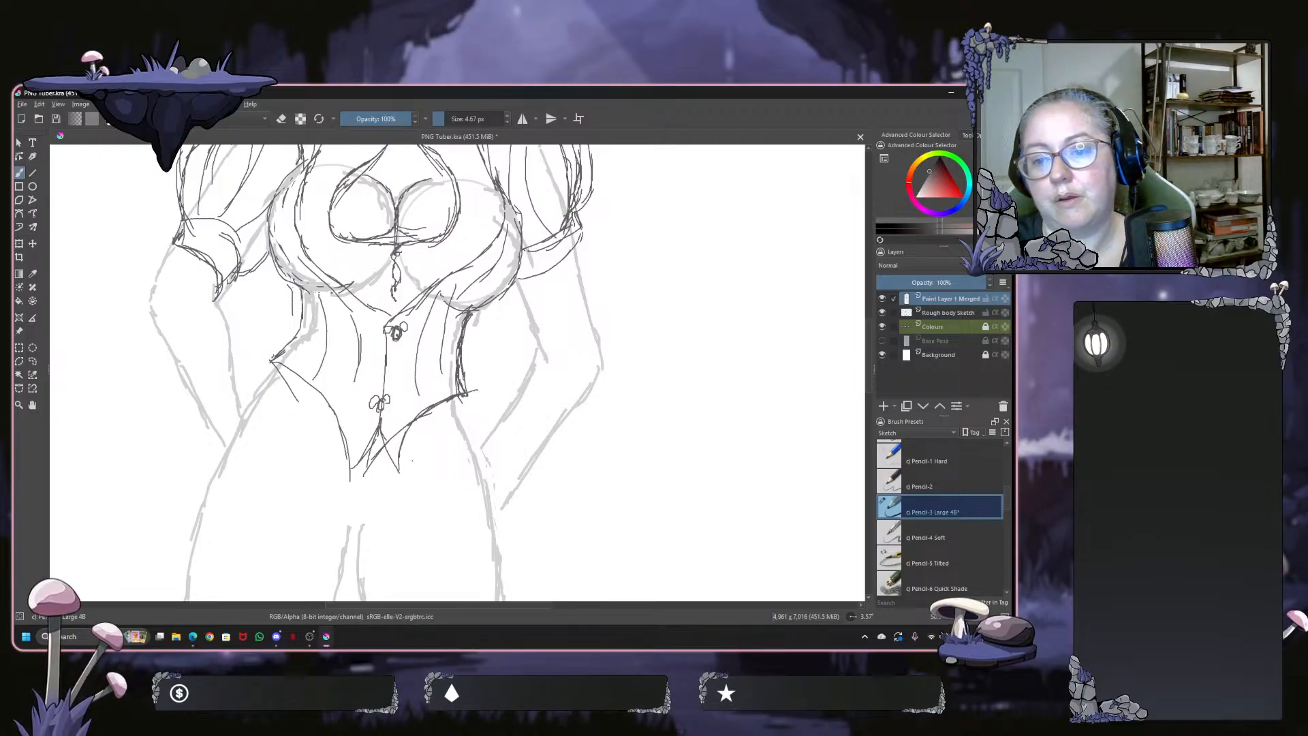
Outline a flared skirt from both hips down past the thighs, closing it with a wavy lower hem
{"action": "scroll", "coordinate": [419, 462], "scroll_direction": "down", "scroll_amount": 1}
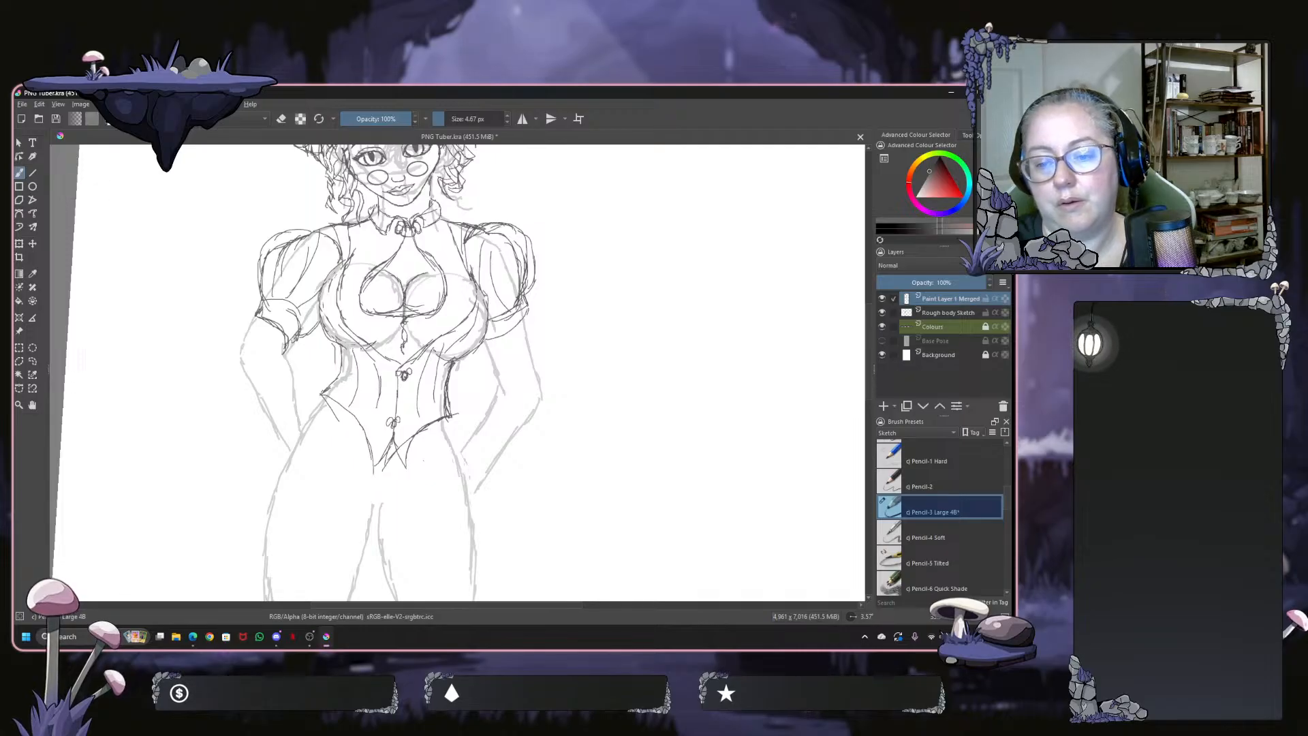
{"action": "scroll", "coordinate": [395, 372], "scroll_direction": "down", "scroll_amount": 4}
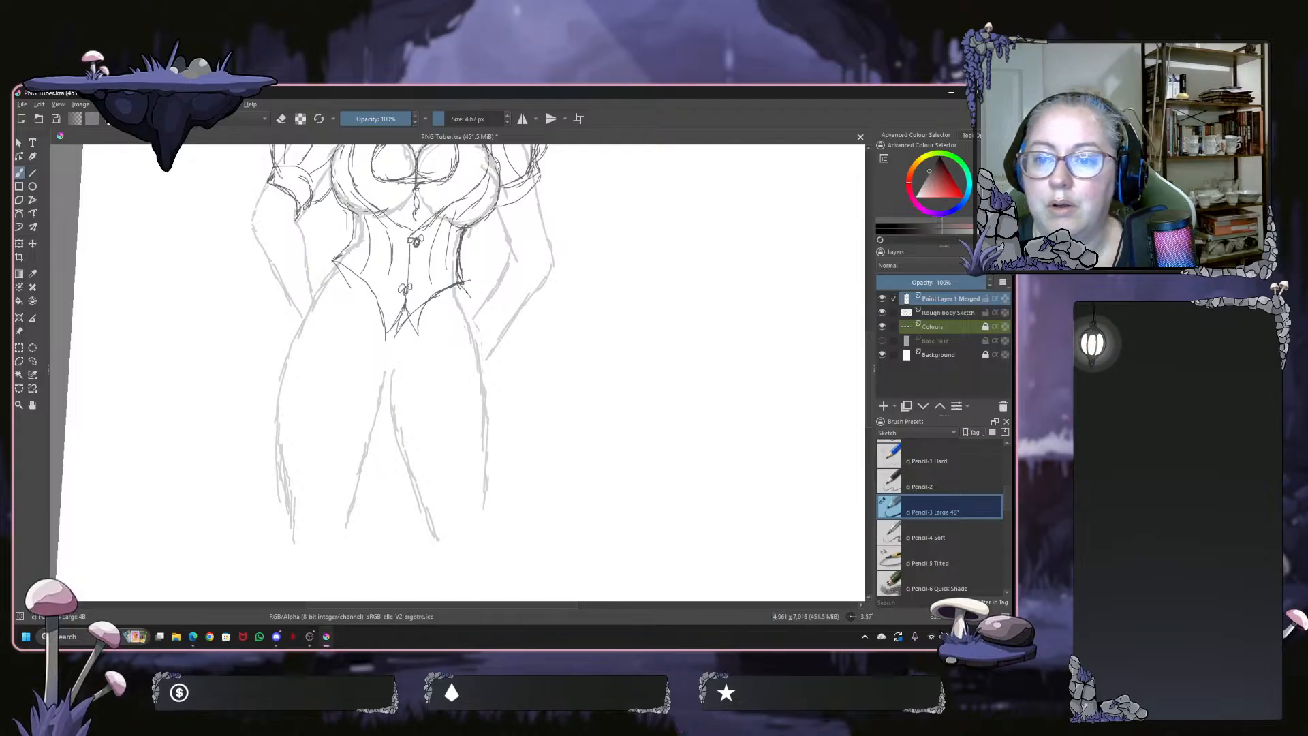
{"action": "left_click_drag", "start_coordinate": [470, 297], "coordinate": [521, 507]}
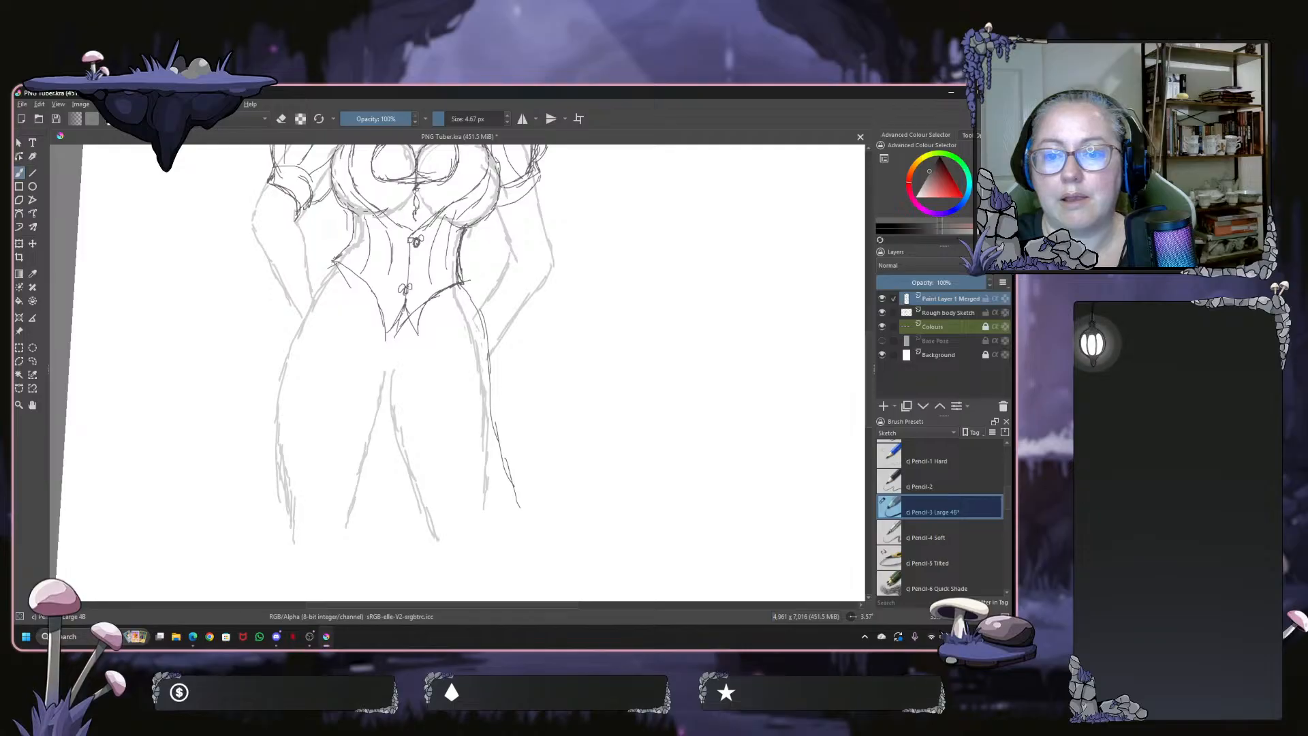
{"action": "mouse_move", "coordinate": [333, 262]}
{"action": "left_mouse_down"}
{"action": "mouse_move", "coordinate": [308, 283]}
{"action": "mouse_move", "coordinate": [259, 385]}
{"action": "left_mouse_up"}
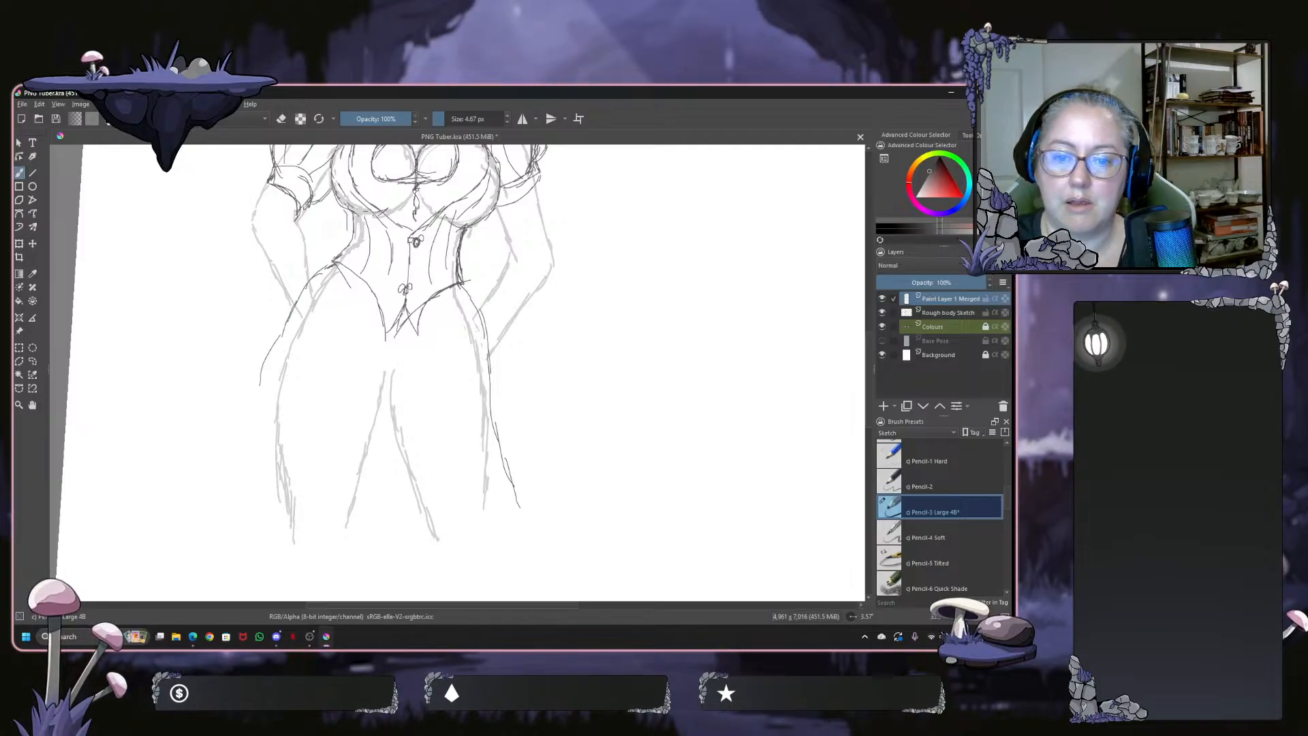
{"action": "mouse_move", "coordinate": [289, 321]}
{"action": "left_mouse_down"}
{"action": "mouse_move", "coordinate": [260, 395]}
{"action": "mouse_move", "coordinate": [242, 514]}
{"action": "mouse_move", "coordinate": [290, 537]}
{"action": "mouse_move", "coordinate": [325, 525]}
{"action": "mouse_move", "coordinate": [420, 538]}
{"action": "mouse_move", "coordinate": [477, 516]}
{"action": "mouse_move", "coordinate": [512, 469]}
{"action": "left_mouse_up"}
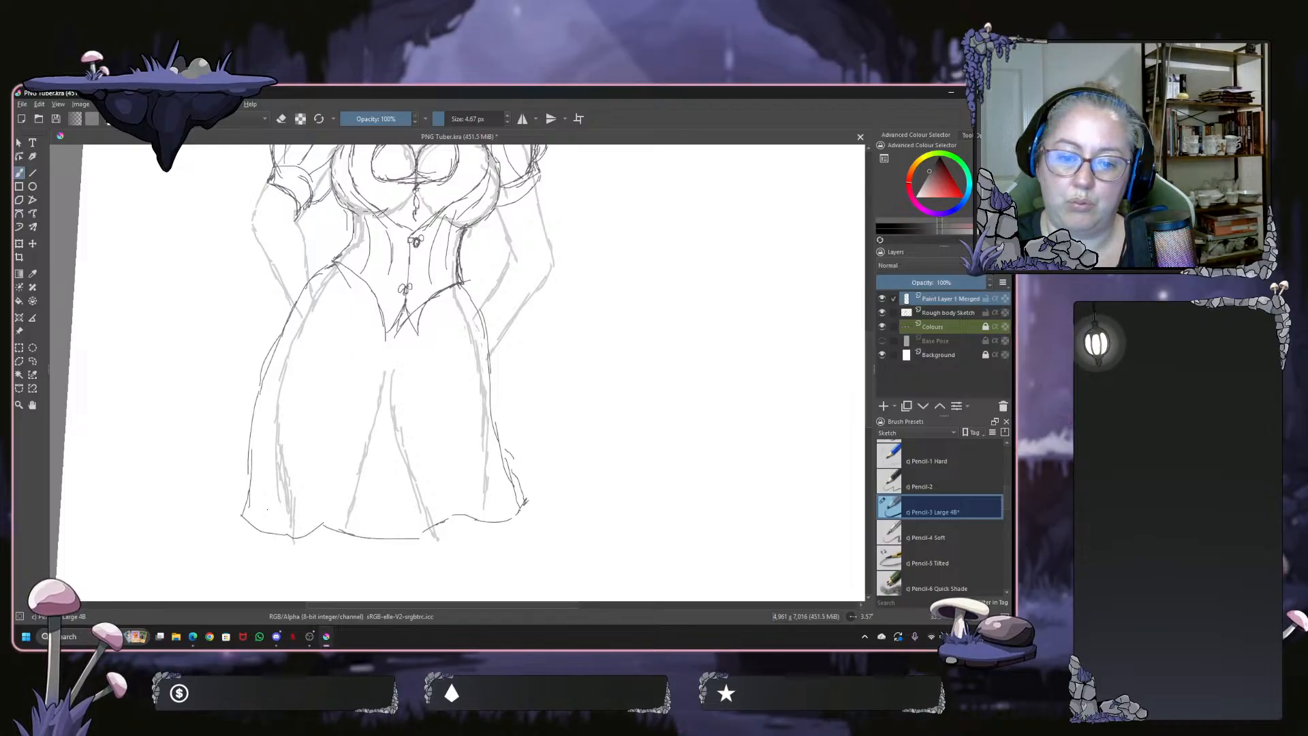
Fill the skirt with long vertical fold lines running from the corset hem down to the skirt's lower edge
{"action": "mouse_move", "coordinate": [272, 509]}
{"action": "left_mouse_down"}
{"action": "mouse_move", "coordinate": [317, 329]}
{"action": "mouse_move", "coordinate": [329, 519]}
{"action": "left_mouse_up"}
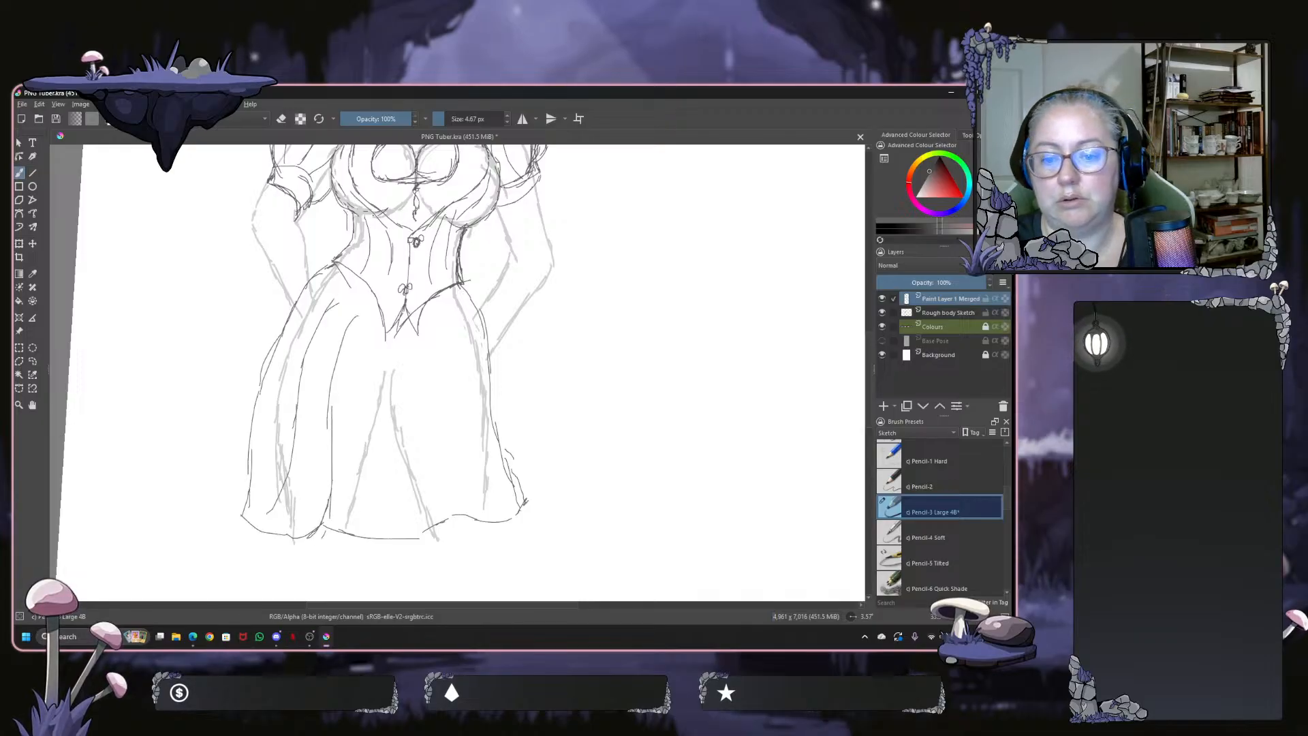
{"action": "mouse_move", "coordinate": [382, 342]}
{"action": "left_mouse_down"}
{"action": "mouse_move", "coordinate": [364, 469]}
{"action": "mouse_move", "coordinate": [386, 560]}
{"action": "left_mouse_up"}
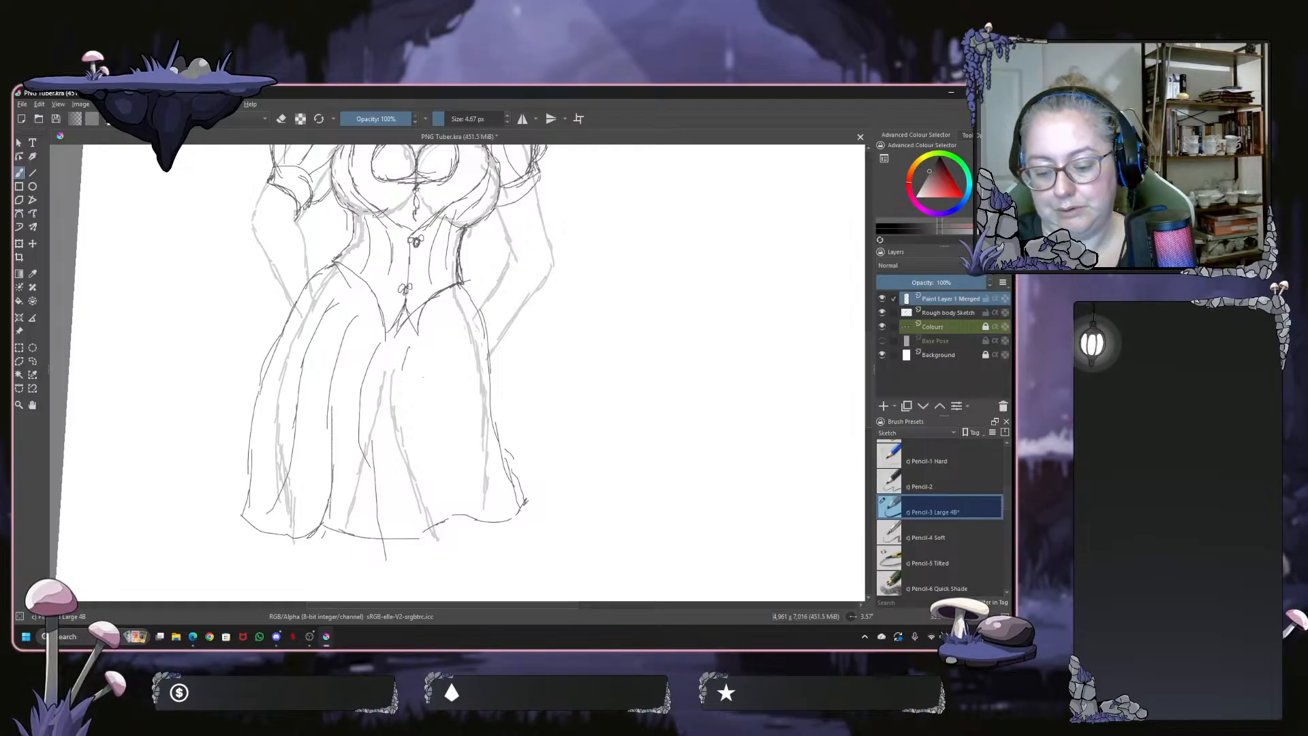
{"action": "mouse_move", "coordinate": [403, 334]}
{"action": "left_mouse_down"}
{"action": "mouse_move", "coordinate": [403, 457]}
{"action": "mouse_move", "coordinate": [422, 512]}
{"action": "left_mouse_up"}
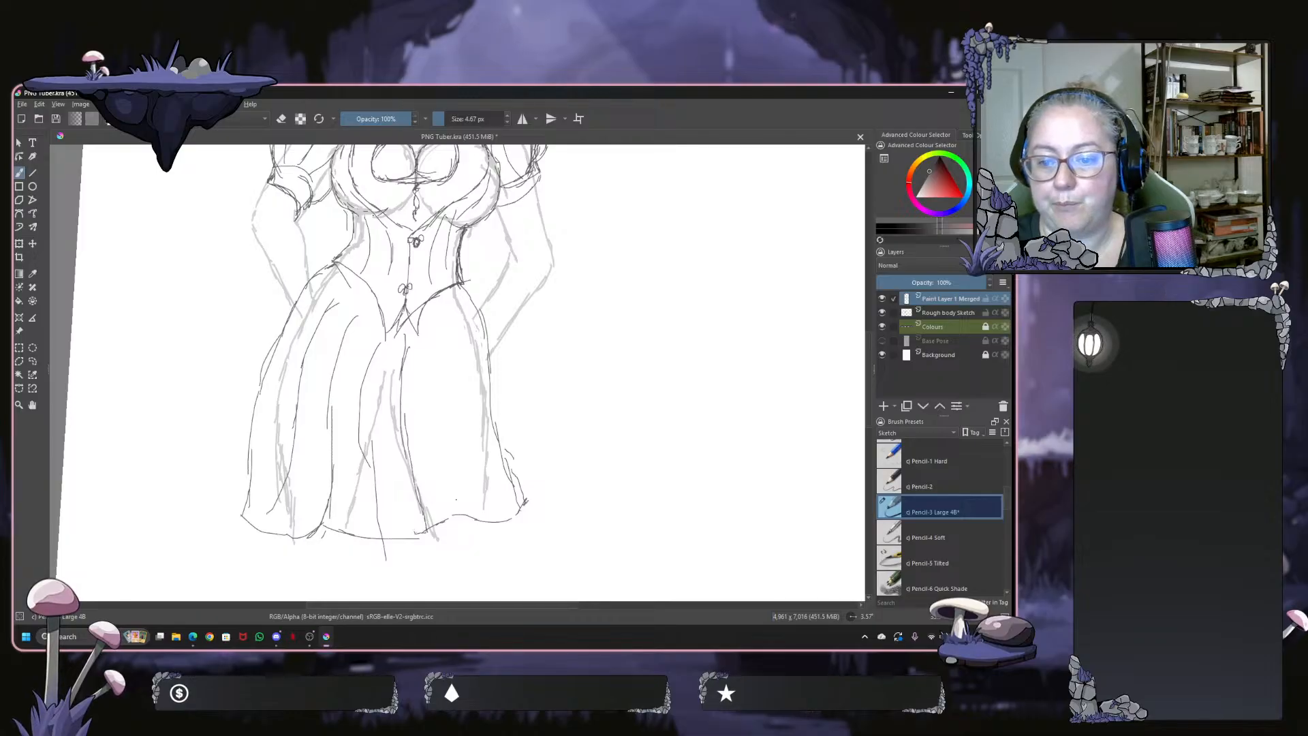
{"action": "left_click_drag", "start_coordinate": [441, 431], "coordinate": [459, 513]}
{"action": "left_click_drag", "start_coordinate": [450, 373], "coordinate": [447, 440]}
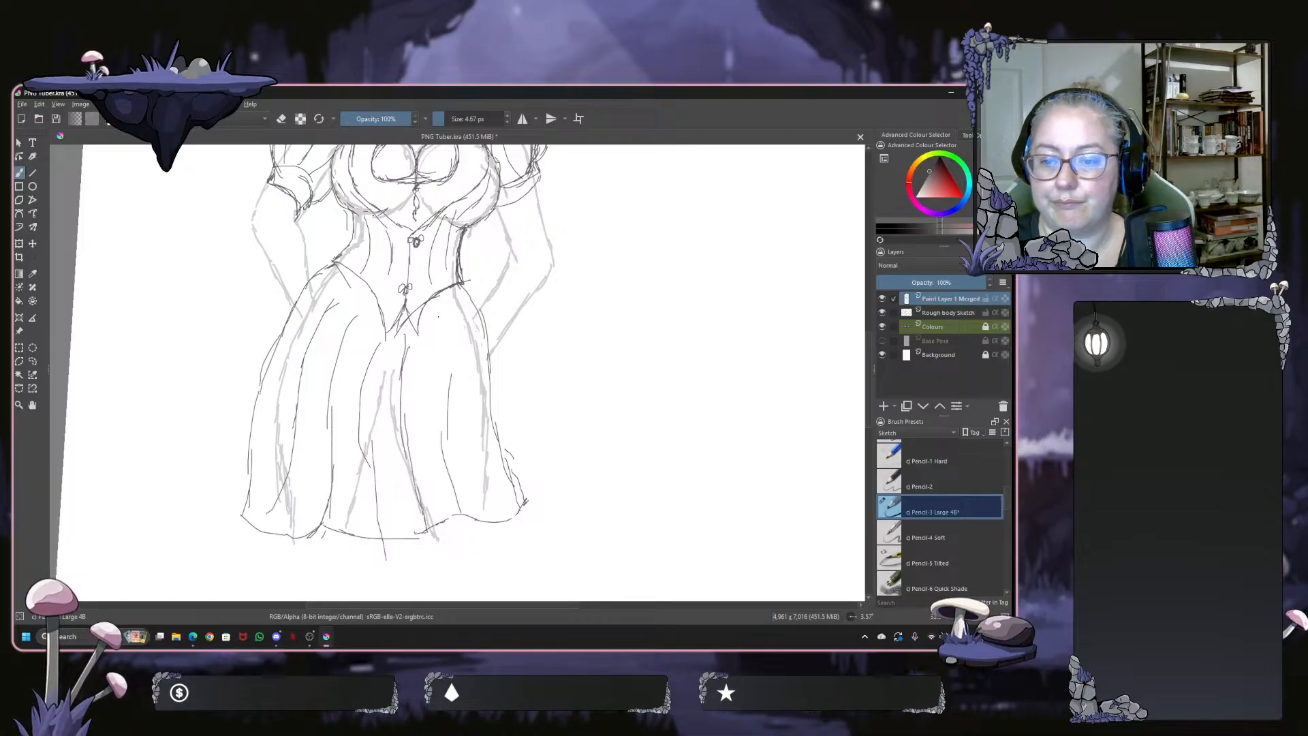
{"action": "left_click_drag", "start_coordinate": [453, 316], "coordinate": [440, 422]}
{"action": "left_click_drag", "start_coordinate": [470, 312], "coordinate": [460, 485]}
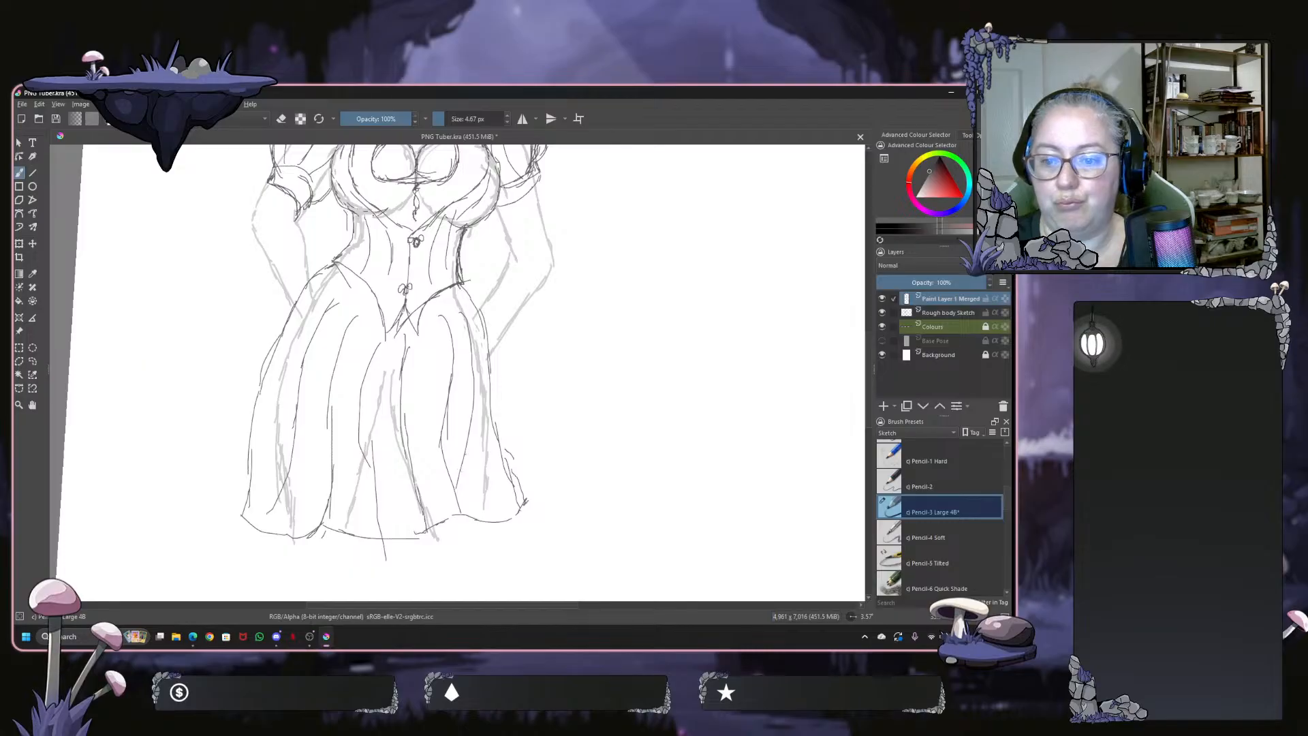
Outline the character's left arm below the puffed sleeve, running the outer contour past the elbow along the forearm
{"action": "scroll", "coordinate": [500, 379], "scroll_direction": "down", "scroll_amount": 2}
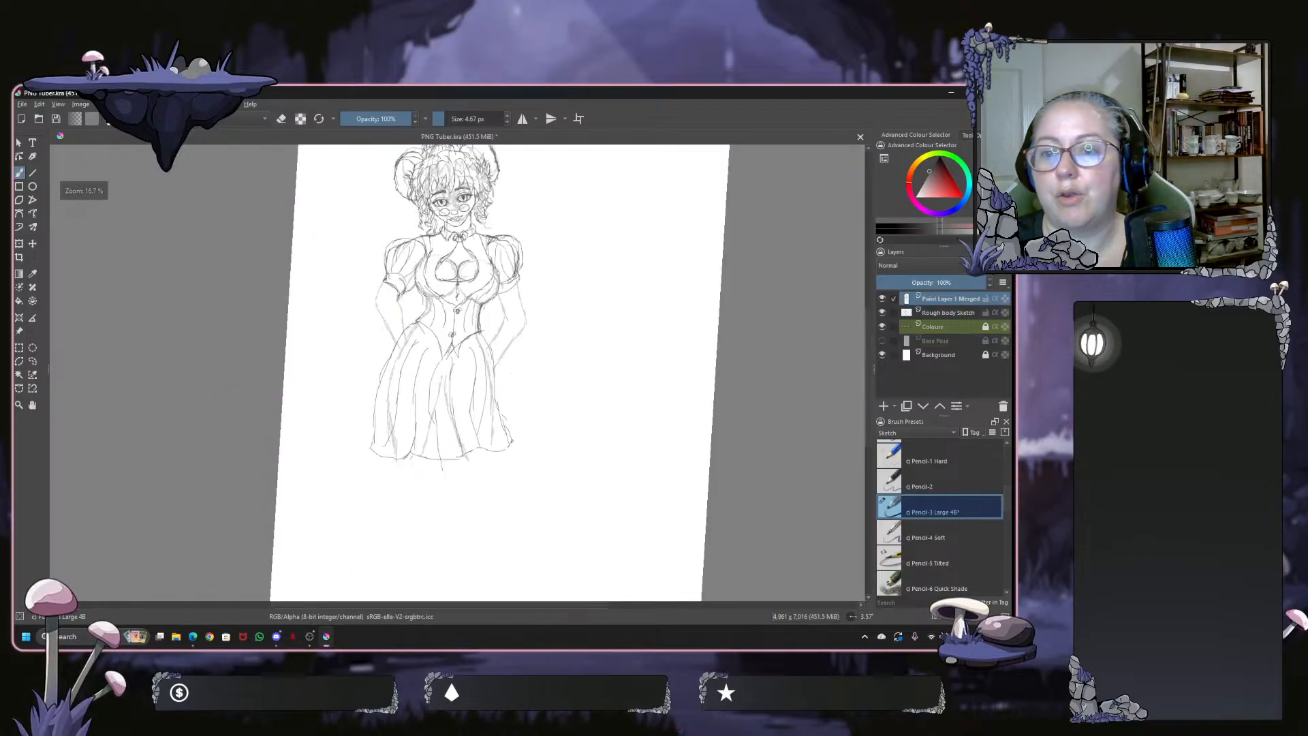
{"action": "scroll", "coordinate": [499, 379], "scroll_direction": "up", "scroll_amount": 1}
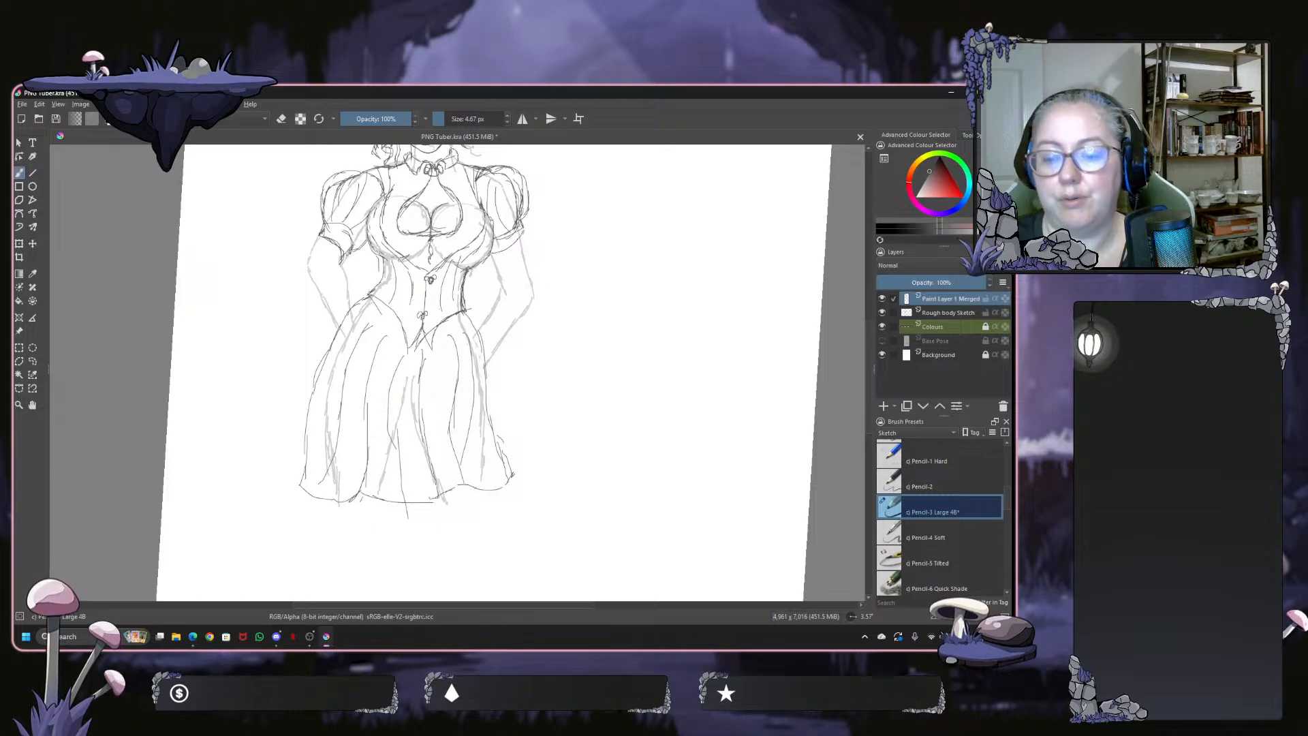
{"action": "scroll", "coordinate": [448, 309], "scroll_direction": "up", "scroll_amount": 2}
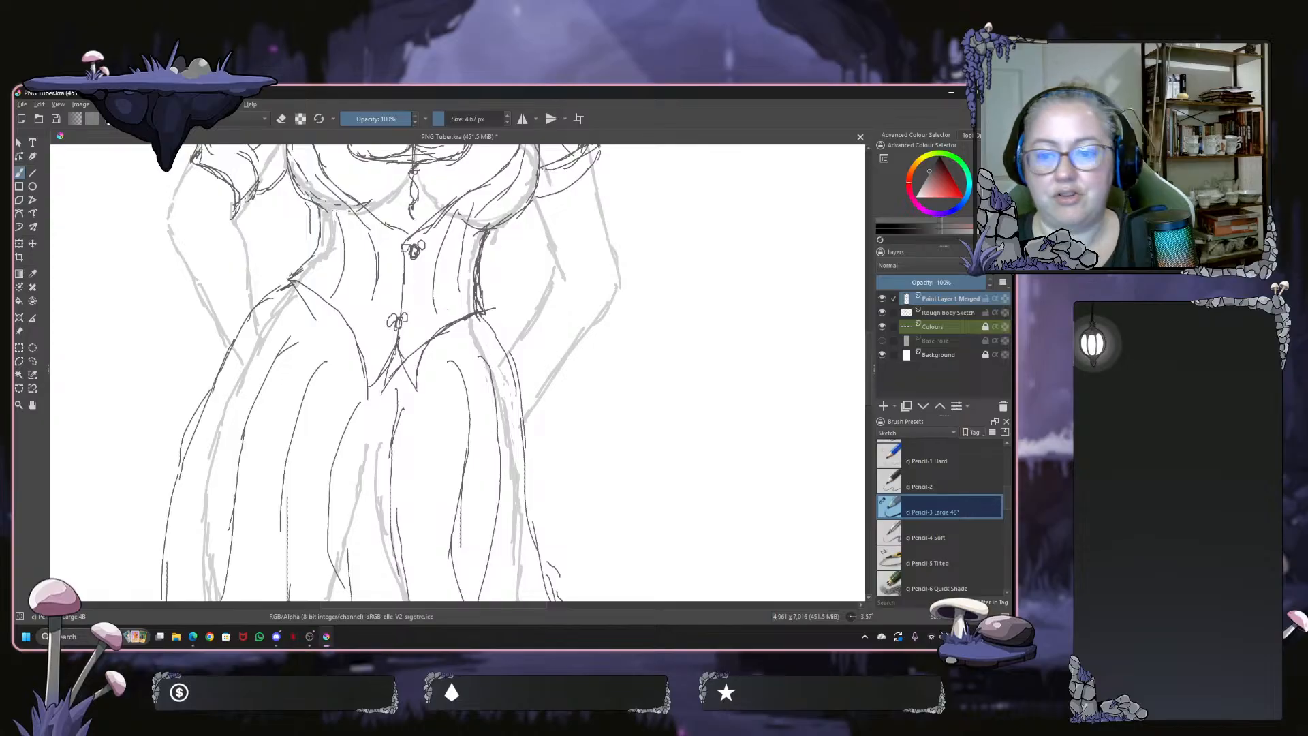
{"action": "left_click_drag", "start_coordinate": [471, 338], "coordinate": [437, 384]}
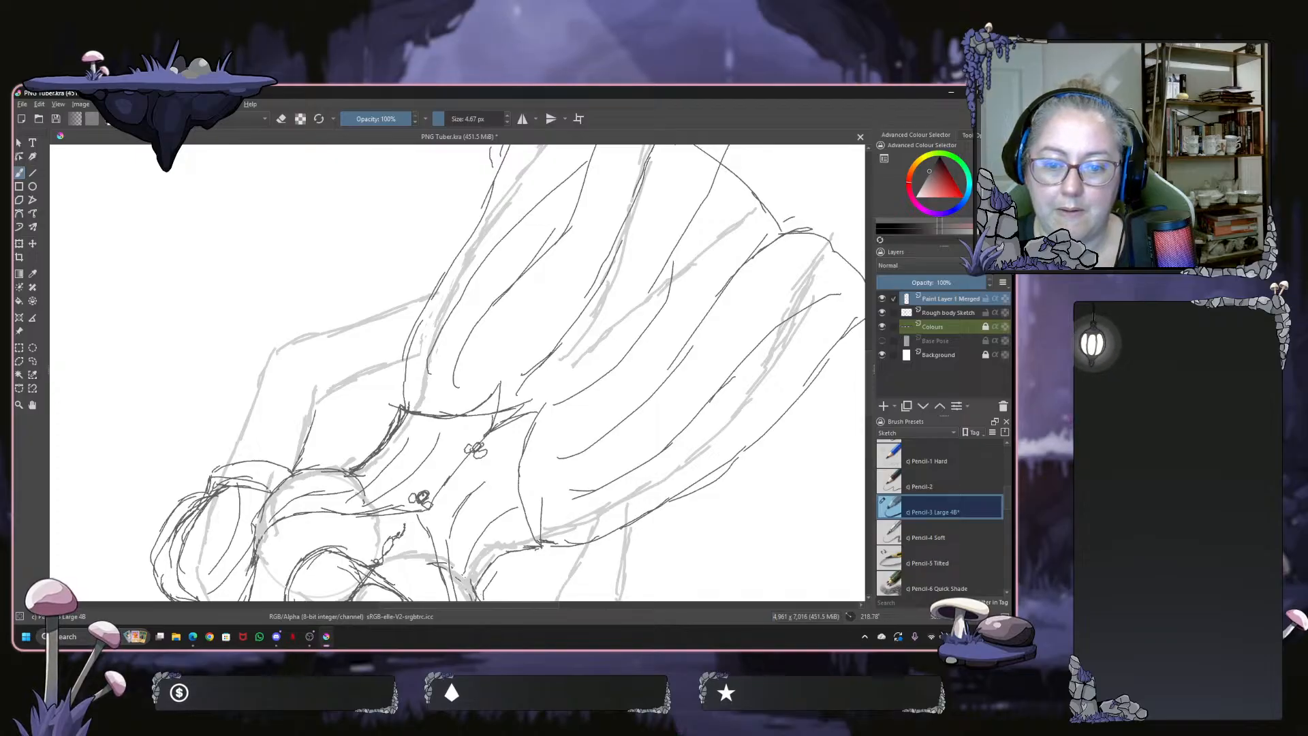
{"action": "left_click_drag", "start_coordinate": [320, 390], "coordinate": [314, 421]}
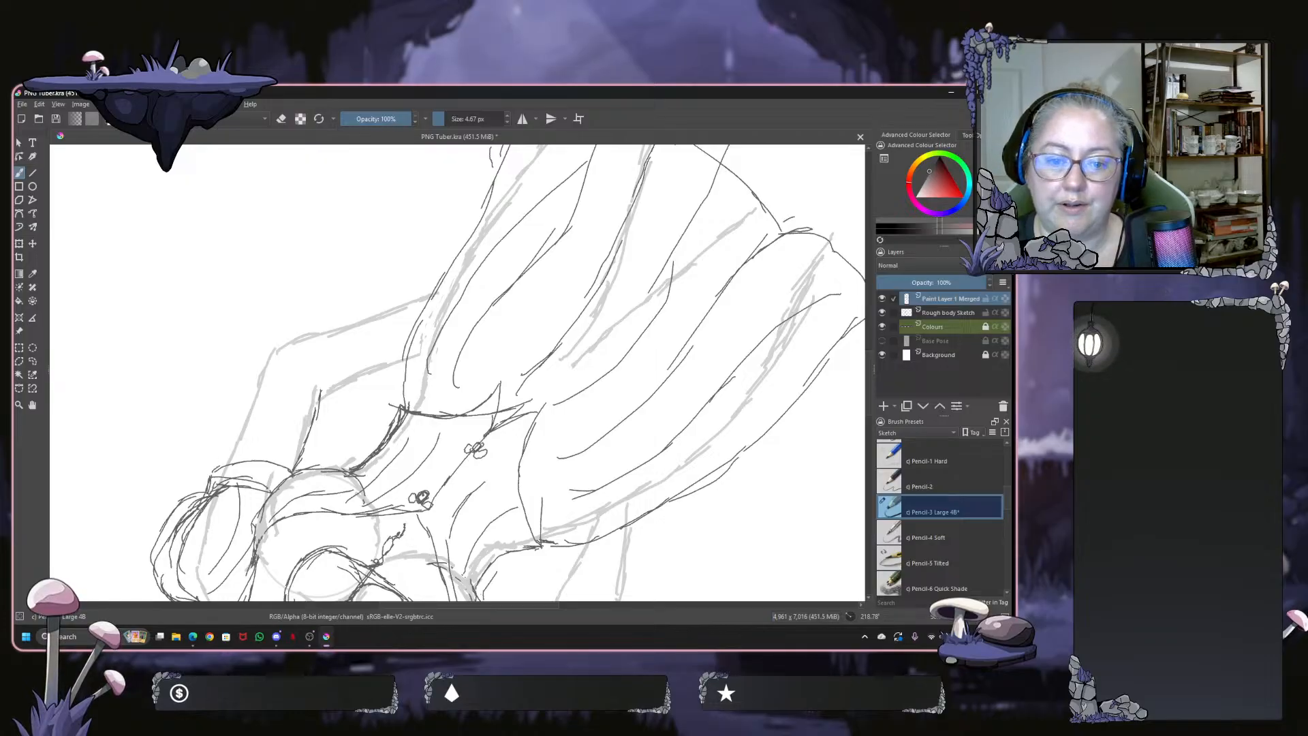
{"action": "mouse_move", "coordinate": [224, 448]}
{"action": "left_mouse_down"}
{"action": "mouse_move", "coordinate": [254, 368]}
{"action": "mouse_move", "coordinate": [394, 238]}
{"action": "left_mouse_up"}
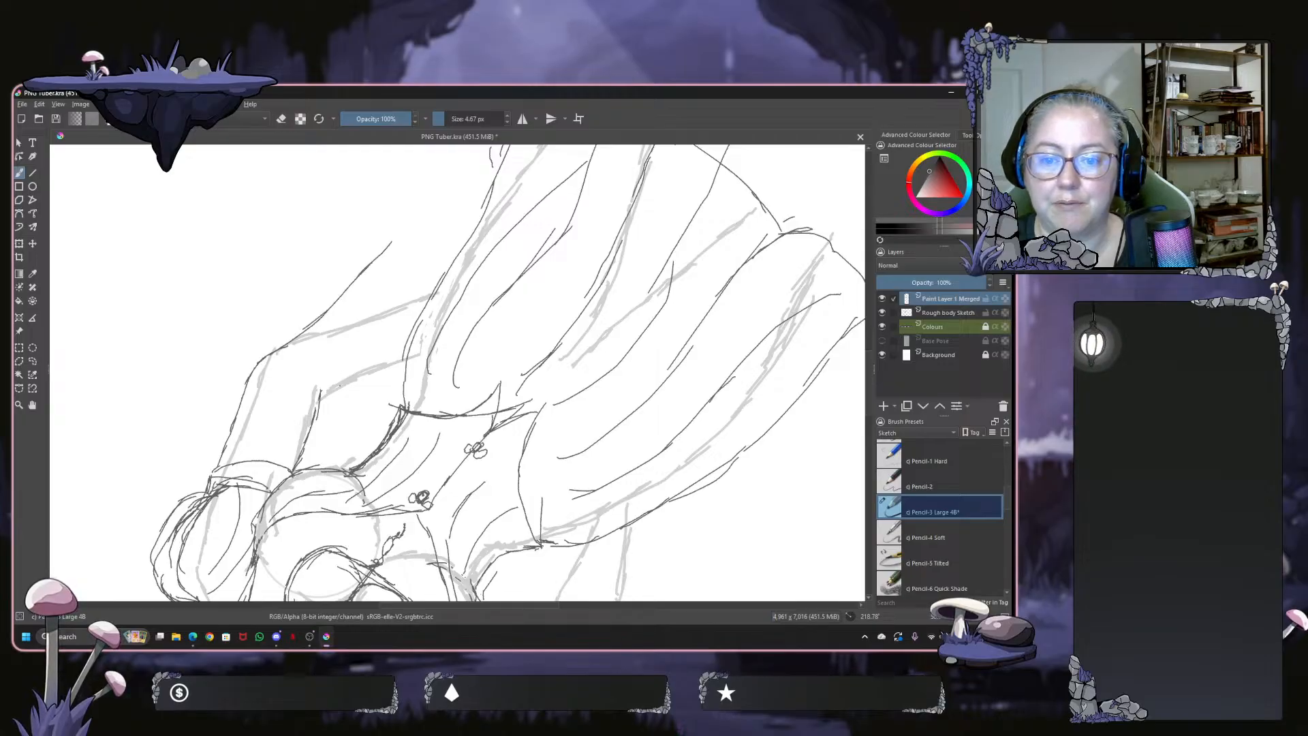
Draw the inner contour of the character's left forearm, tapering it toward the hand and adding detail lines along its length
{"action": "left_click_drag", "start_coordinate": [322, 403], "coordinate": [372, 330]}
{"action": "mouse_move", "coordinate": [343, 352]}
{"action": "left_mouse_down"}
{"action": "mouse_move", "coordinate": [390, 313]}
{"action": "mouse_move", "coordinate": [401, 264]}
{"action": "left_mouse_up"}
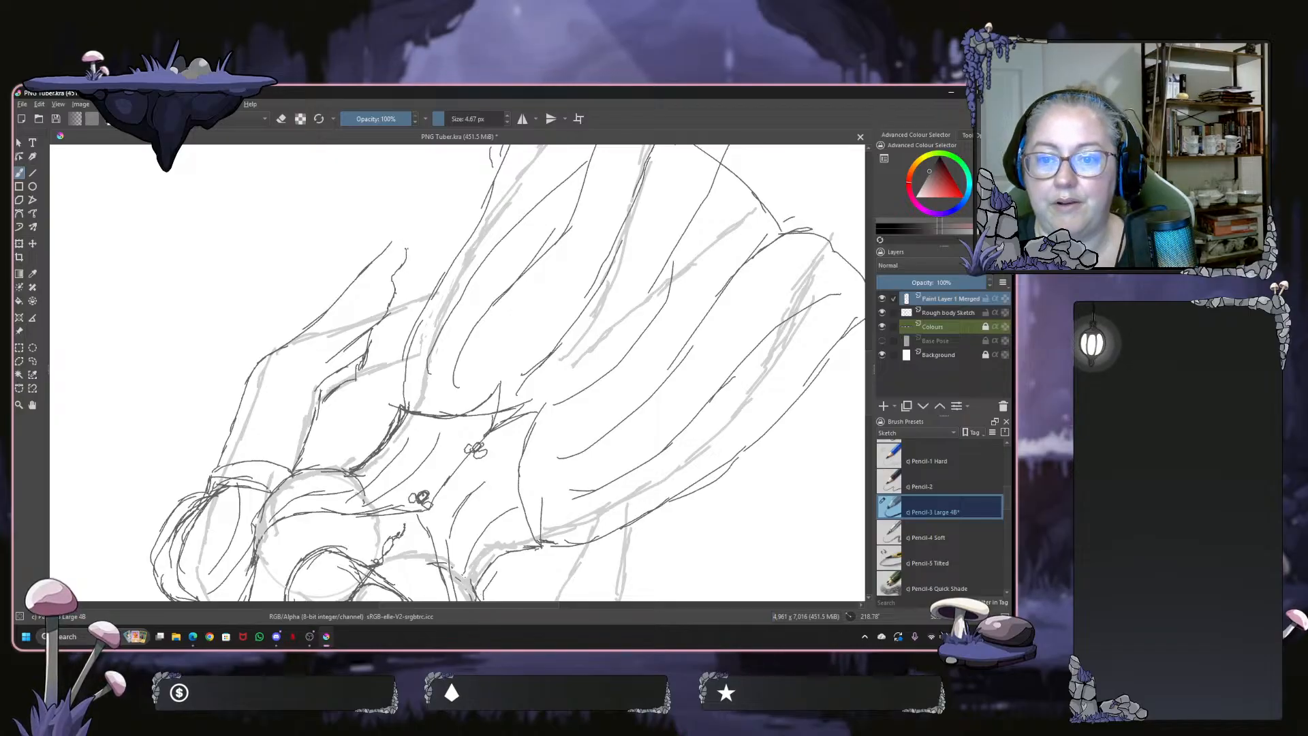
{"action": "left_click_drag", "start_coordinate": [391, 245], "coordinate": [423, 205]}
{"action": "mouse_move", "coordinate": [380, 272]}
{"action": "left_mouse_down"}
{"action": "mouse_move", "coordinate": [414, 234]}
{"action": "mouse_move", "coordinate": [337, 337]}
{"action": "left_mouse_up"}
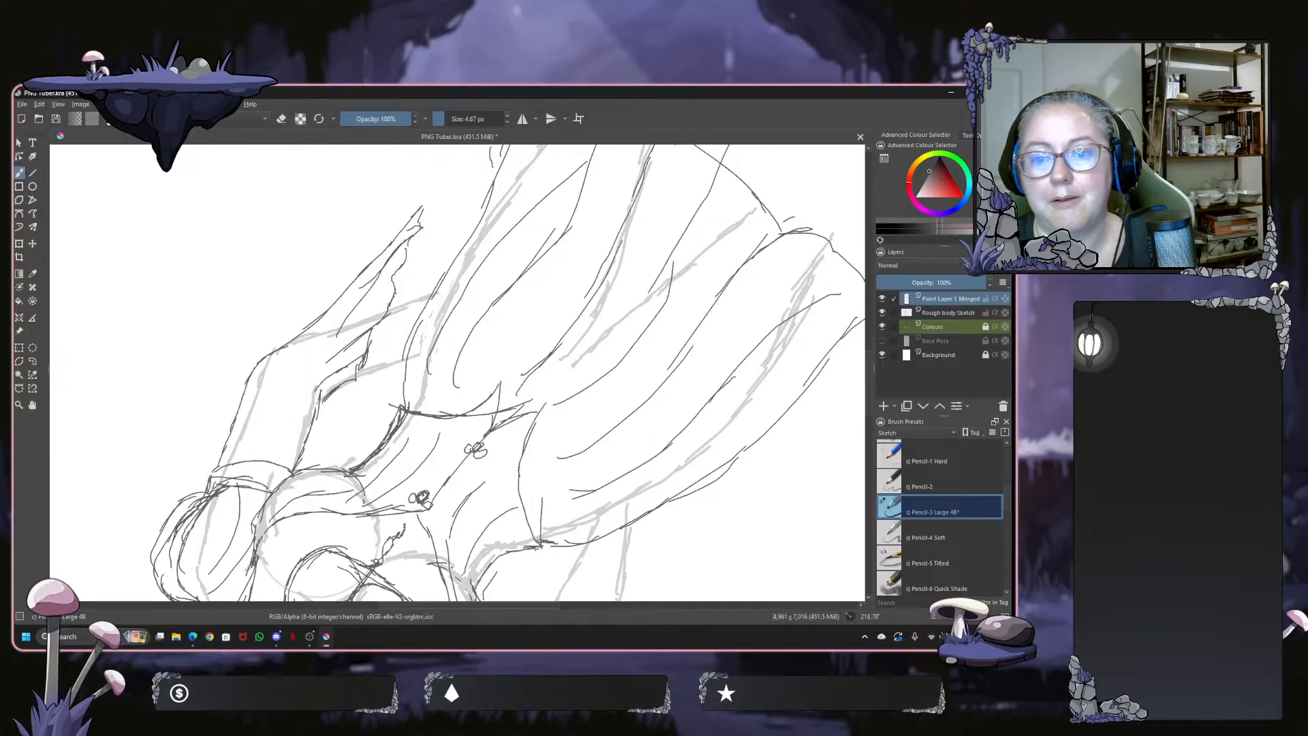
{"action": "left_click_drag", "start_coordinate": [399, 261], "coordinate": [326, 342]}
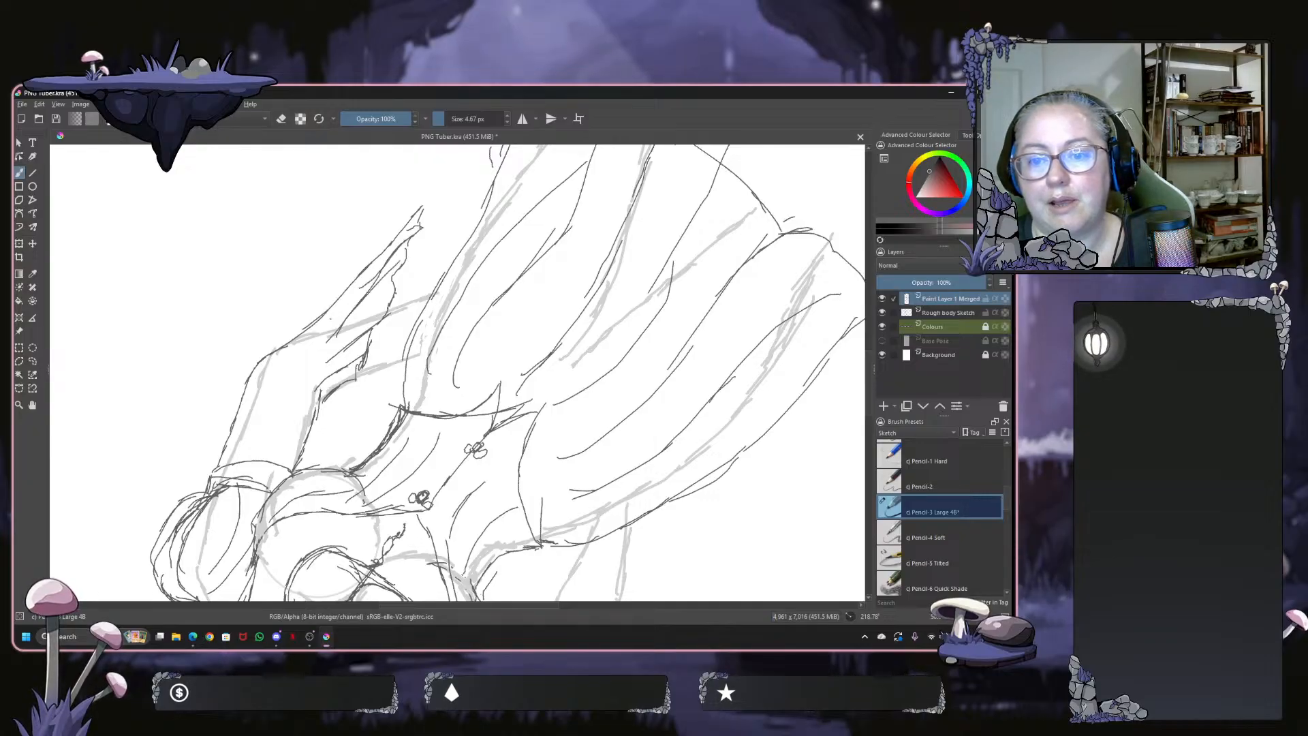
{"action": "left_click_drag", "start_coordinate": [395, 243], "coordinate": [330, 320]}
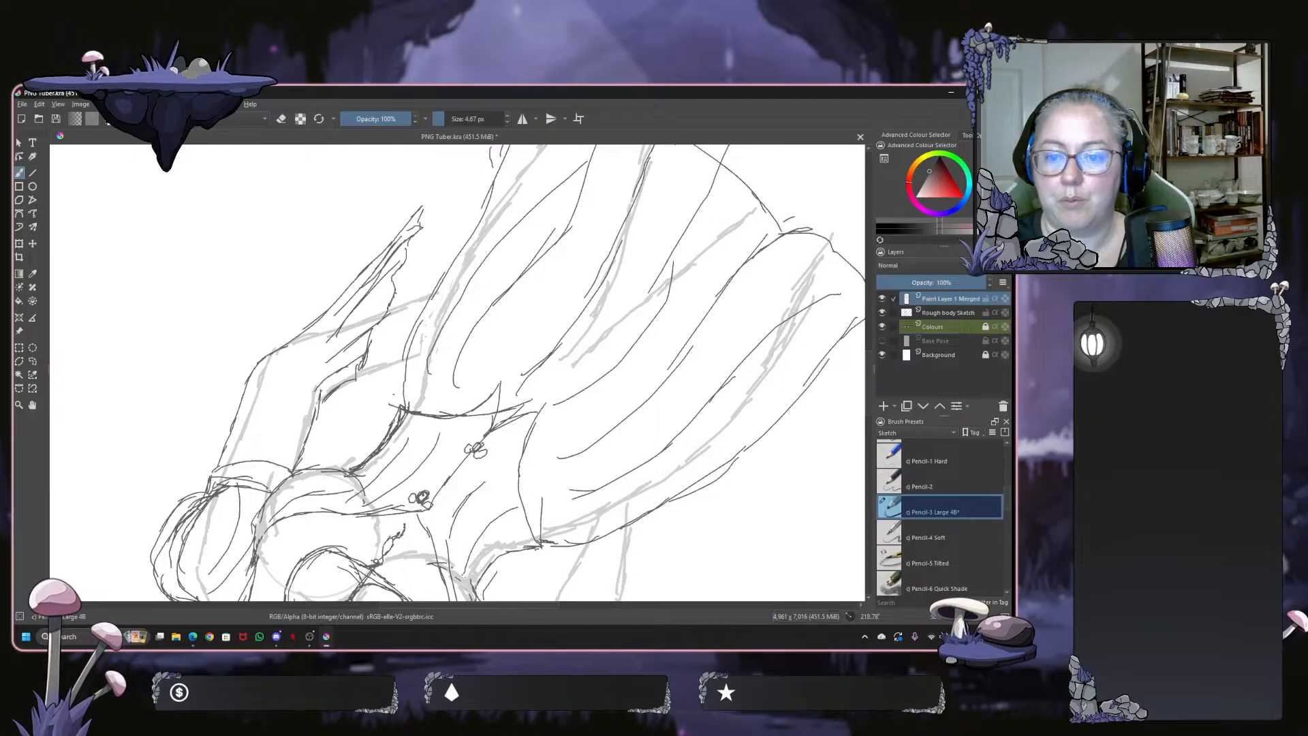
Draw the character's right arm below the puffed sleeve as a long tapering shape with a wavy inner edge and lengthwise fold lines
{"action": "mouse_move", "coordinate": [393, 382]}
{"action": "left_mouse_down"}
{"action": "mouse_move", "coordinate": [365, 388]}
{"action": "mouse_move", "coordinate": [379, 380]}
{"action": "mouse_move", "coordinate": [349, 366]}
{"action": "mouse_move", "coordinate": [379, 354]}
{"action": "left_mouse_up"}
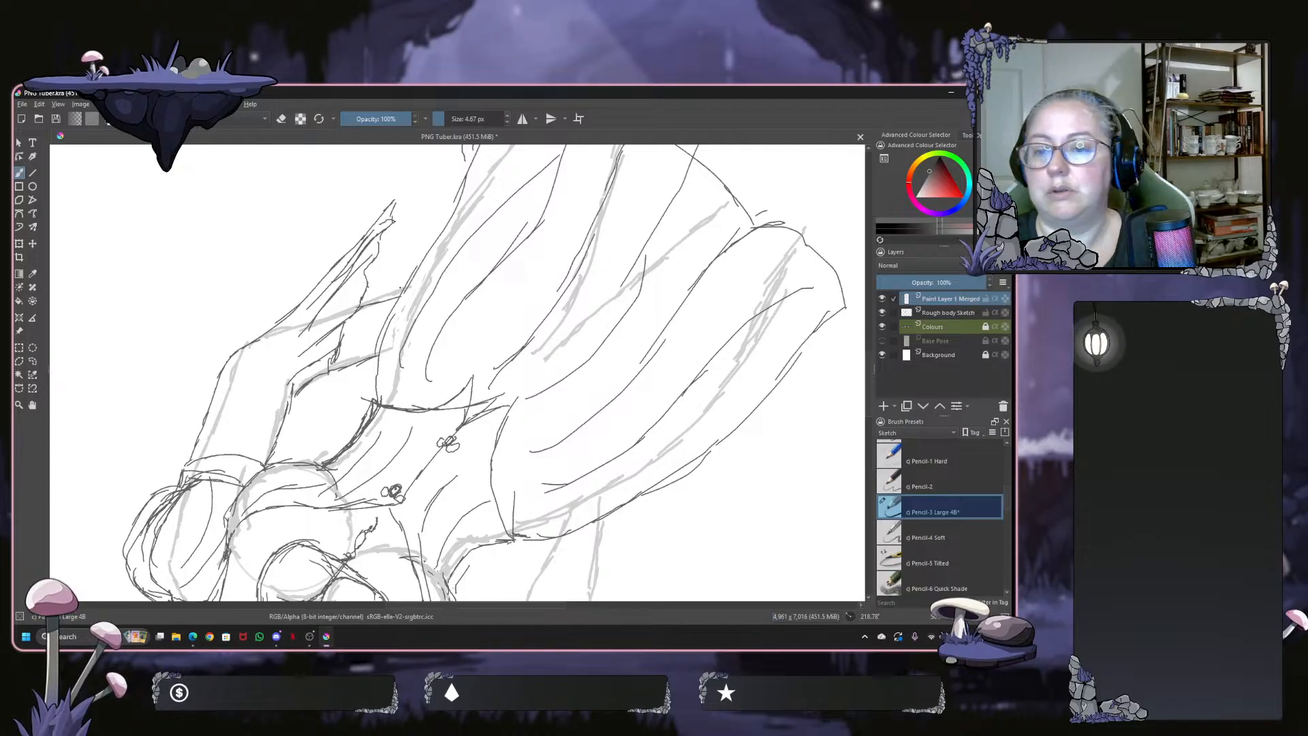
{"action": "left_click_drag", "start_coordinate": [432, 289], "coordinate": [459, 431]}
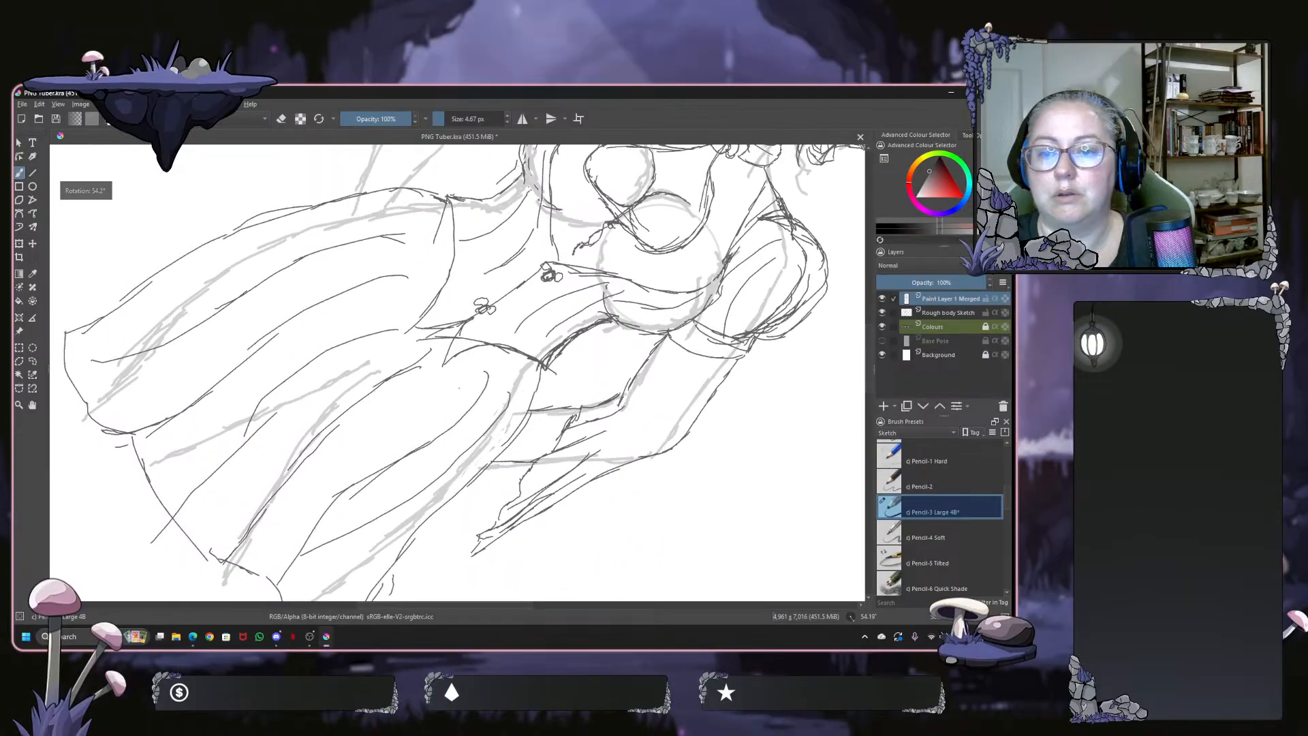
{"action": "mouse_move", "coordinate": [428, 335]}
{"action": "left_mouse_down"}
{"action": "mouse_move", "coordinate": [426, 430]}
{"action": "mouse_move", "coordinate": [399, 507]}
{"action": "left_mouse_up"}
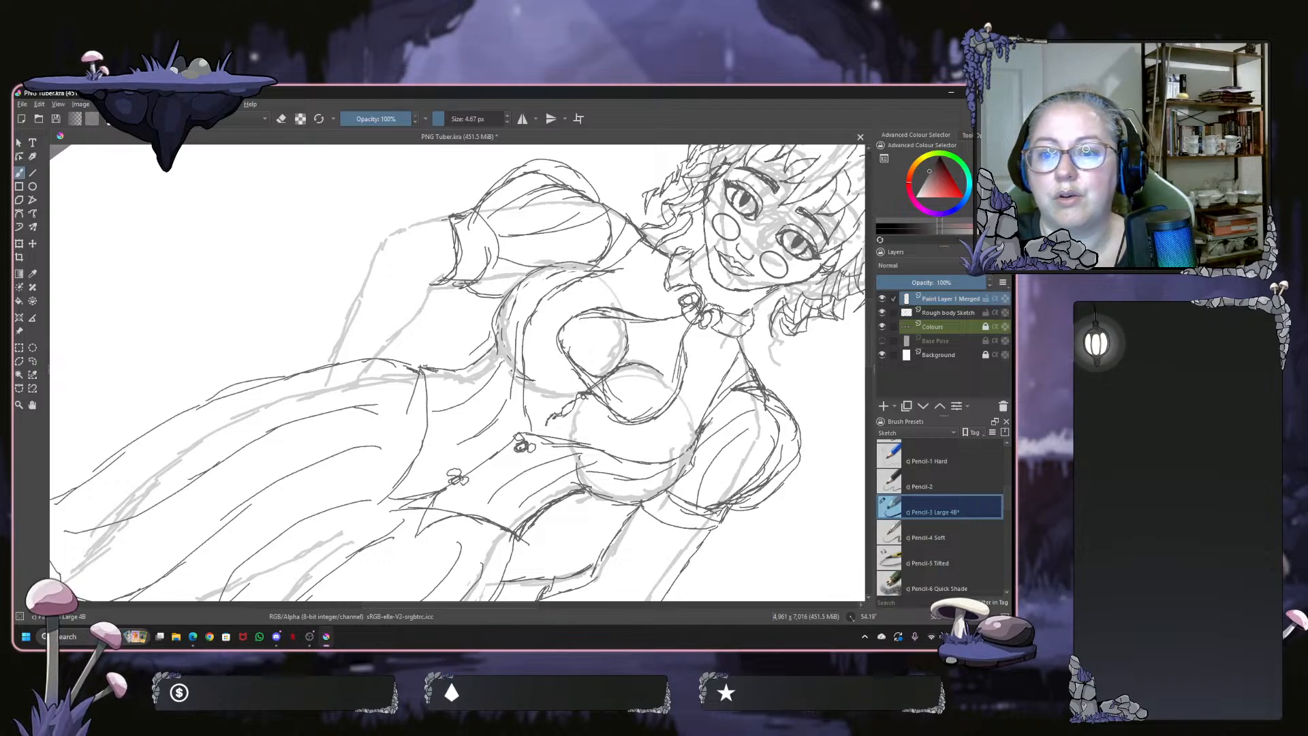
{"action": "left_click_drag", "start_coordinate": [418, 222], "coordinate": [235, 346]}
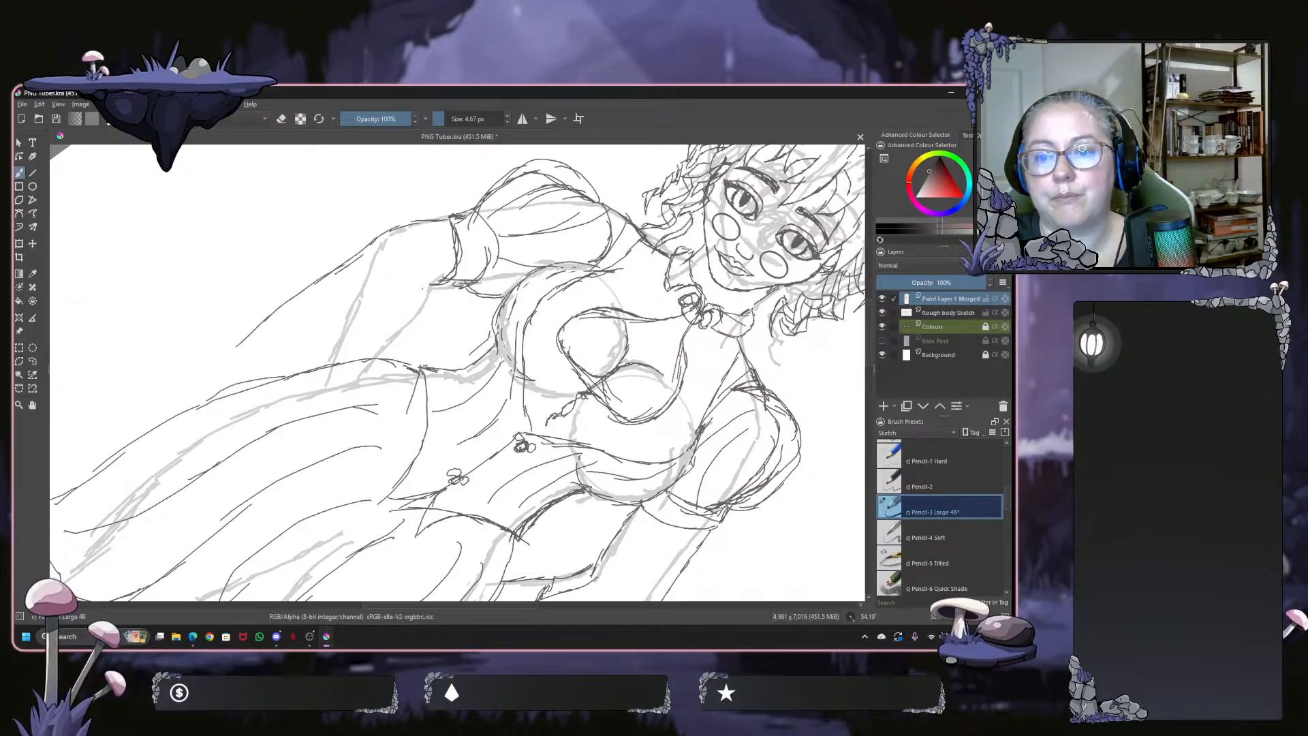
{"action": "mouse_move", "coordinate": [424, 285]}
{"action": "left_mouse_down"}
{"action": "mouse_move", "coordinate": [232, 368]}
{"action": "mouse_move", "coordinate": [244, 339]}
{"action": "mouse_move", "coordinate": [396, 222]}
{"action": "left_mouse_up"}
{"action": "left_click_drag", "start_coordinate": [283, 333], "coordinate": [400, 251]}
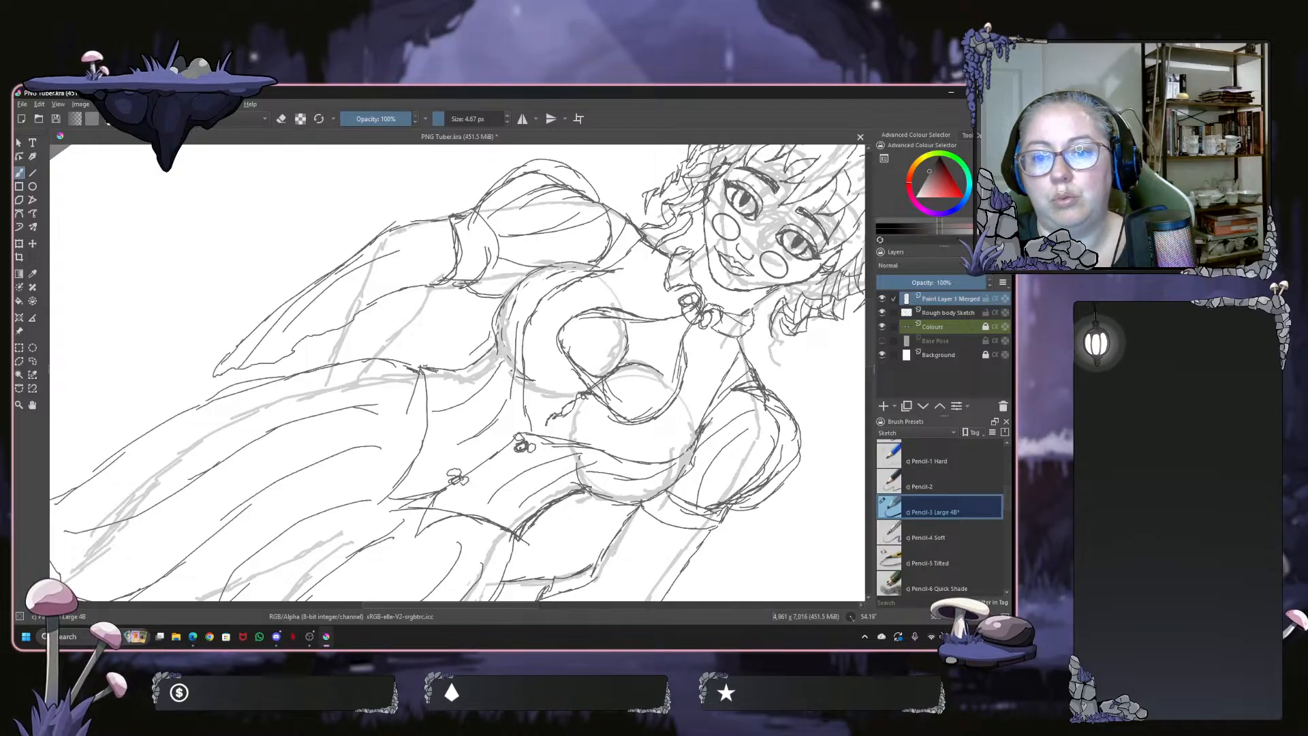
{"action": "left_click_drag", "start_coordinate": [282, 349], "coordinate": [438, 223]}
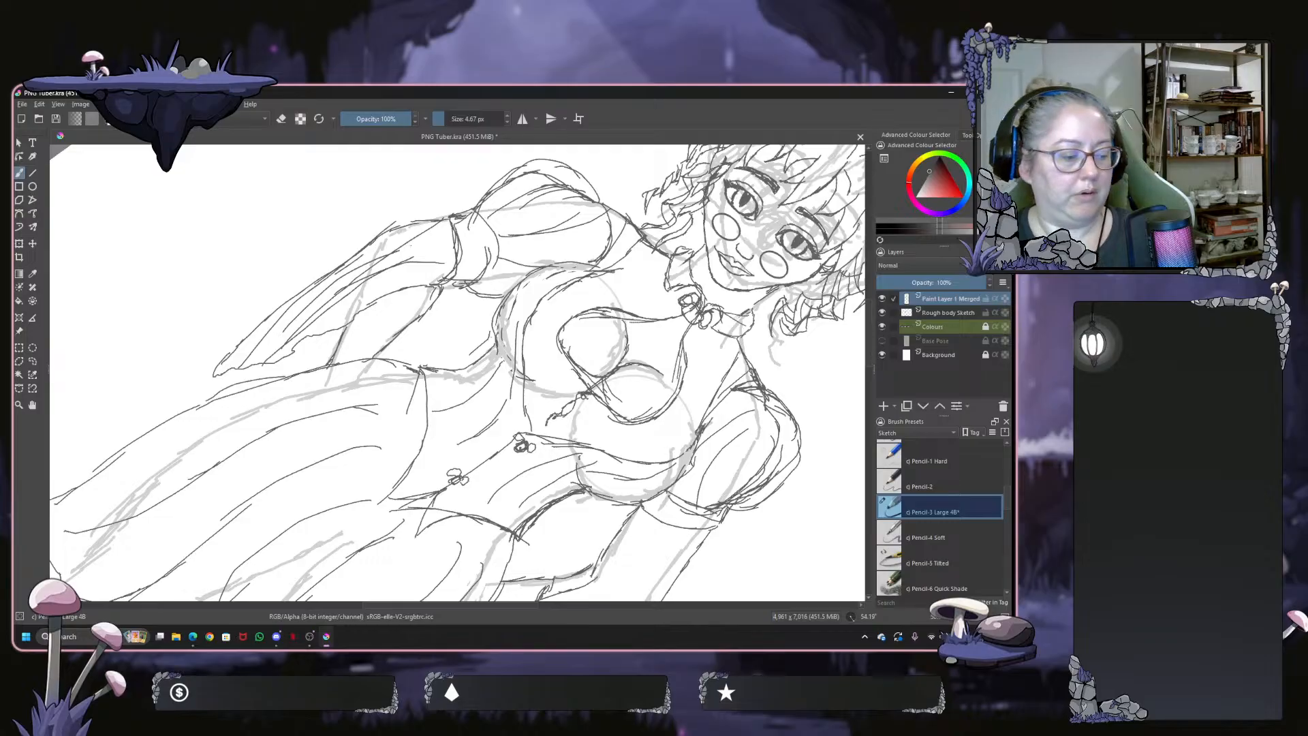
{"action": "left_click_drag", "start_coordinate": [411, 245], "coordinate": [358, 341]}
{"action": "scroll", "coordinate": [852, 430], "scroll_direction": "down", "scroll_amount": 1}
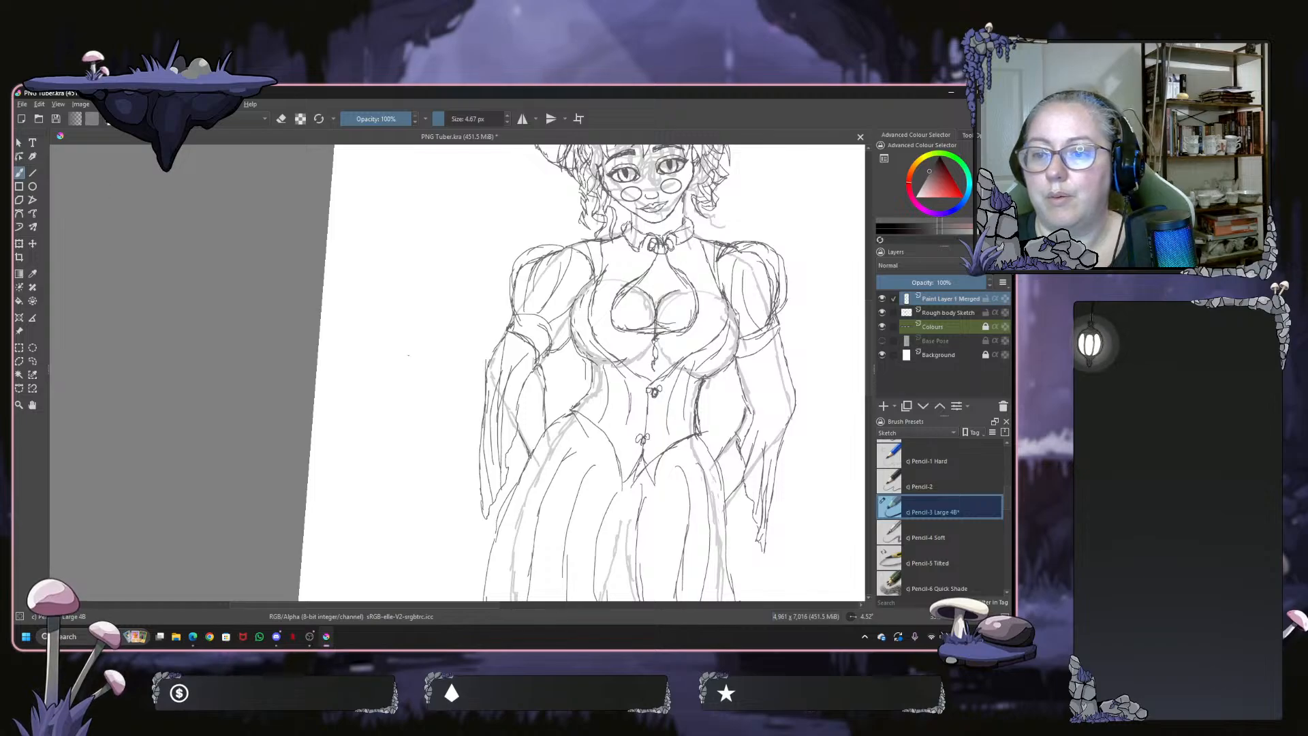
{"action": "left_click_drag", "start_coordinate": [419, 356], "coordinate": [402, 357]}
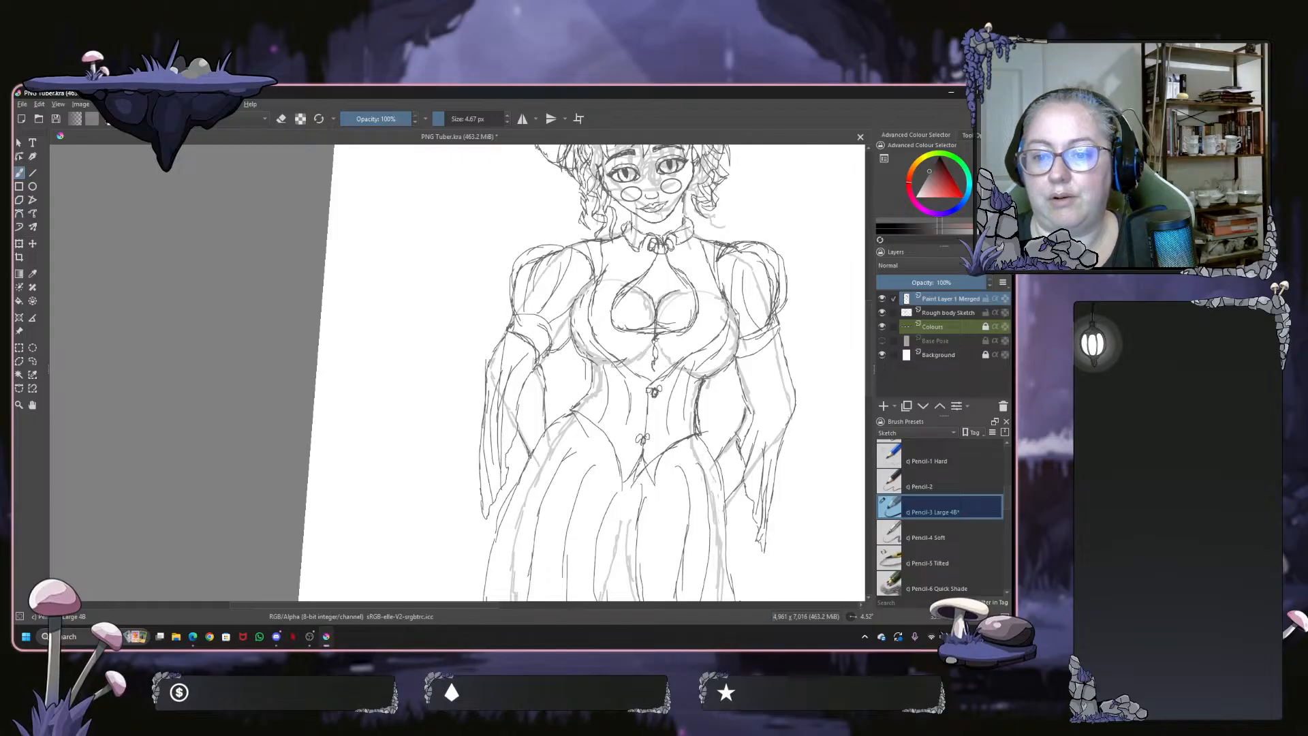
Hide the rough body sketch layer to show the line art of the full figure without it
{"action": "mouse_move", "coordinate": [411, 359]}
{"action": "left_mouse_down"}
{"action": "mouse_move", "coordinate": [205, 489]}
{"action": "mouse_move", "coordinate": [191, 532]}
{"action": "left_mouse_up"}
{"action": "scroll", "coordinate": [419, 445], "scroll_direction": "down", "scroll_amount": 1}
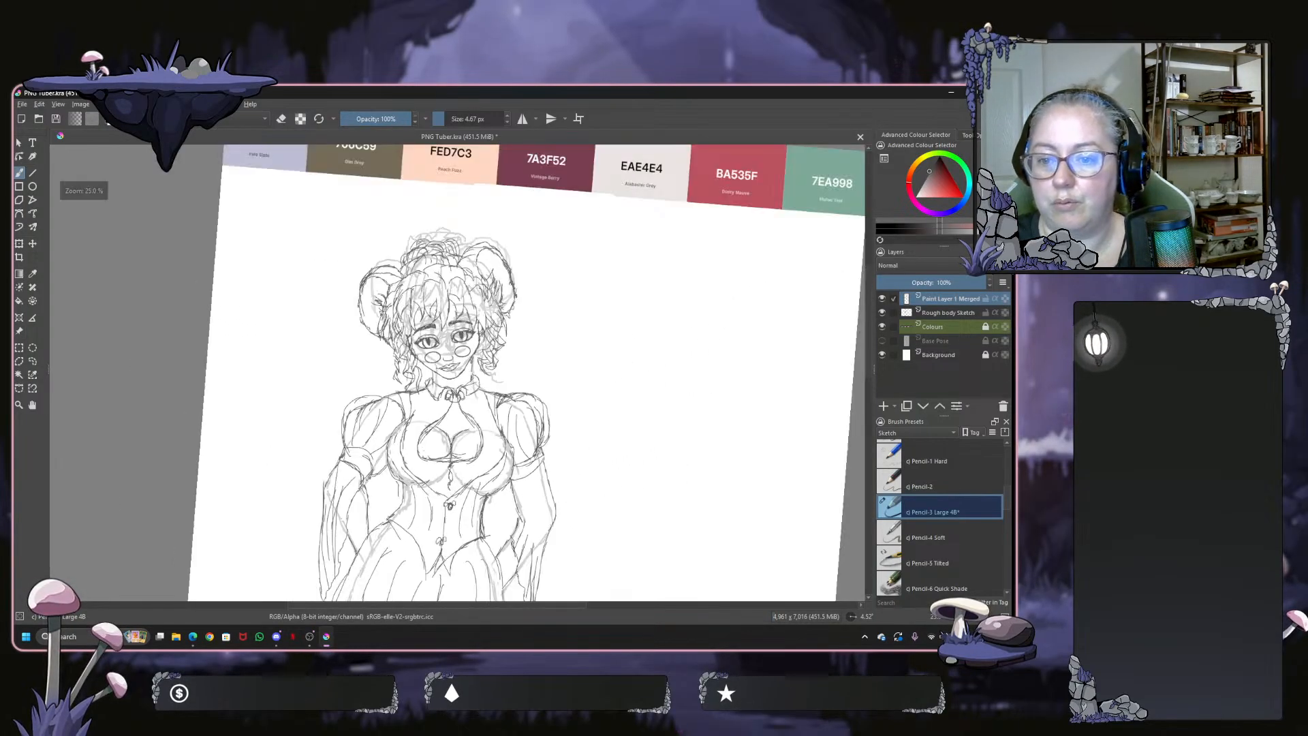
{"action": "scroll", "coordinate": [513, 462], "scroll_direction": "down", "scroll_amount": 1}
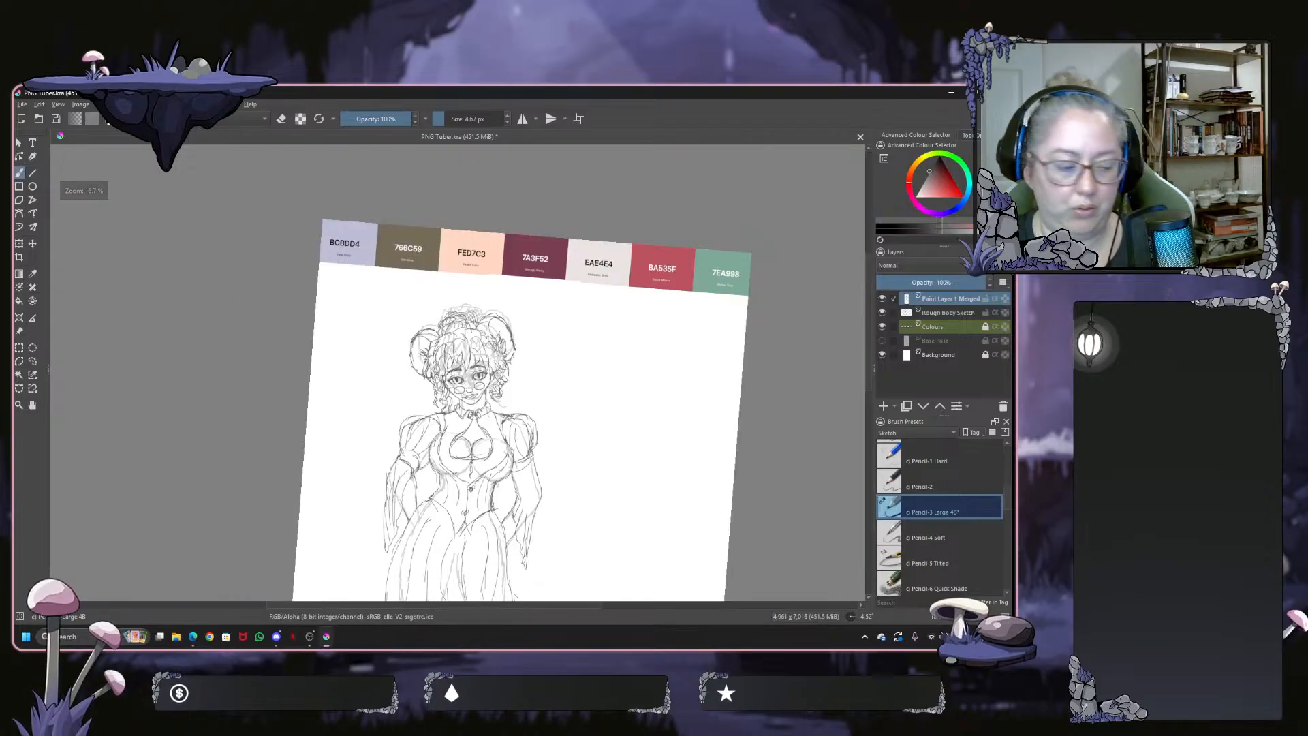
{"action": "left_click_drag", "start_coordinate": [464, 423], "coordinate": [451, 327]}
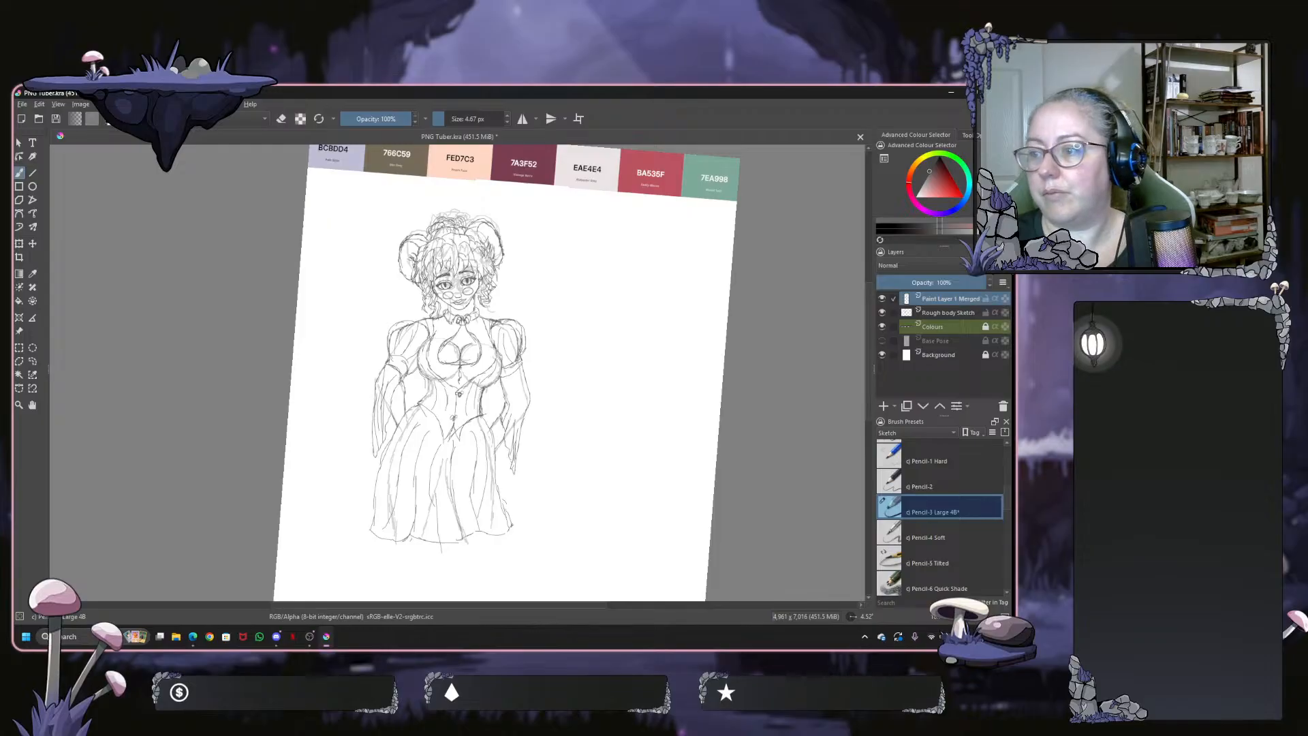
{"action": "left_click", "coordinate": [882, 312]}
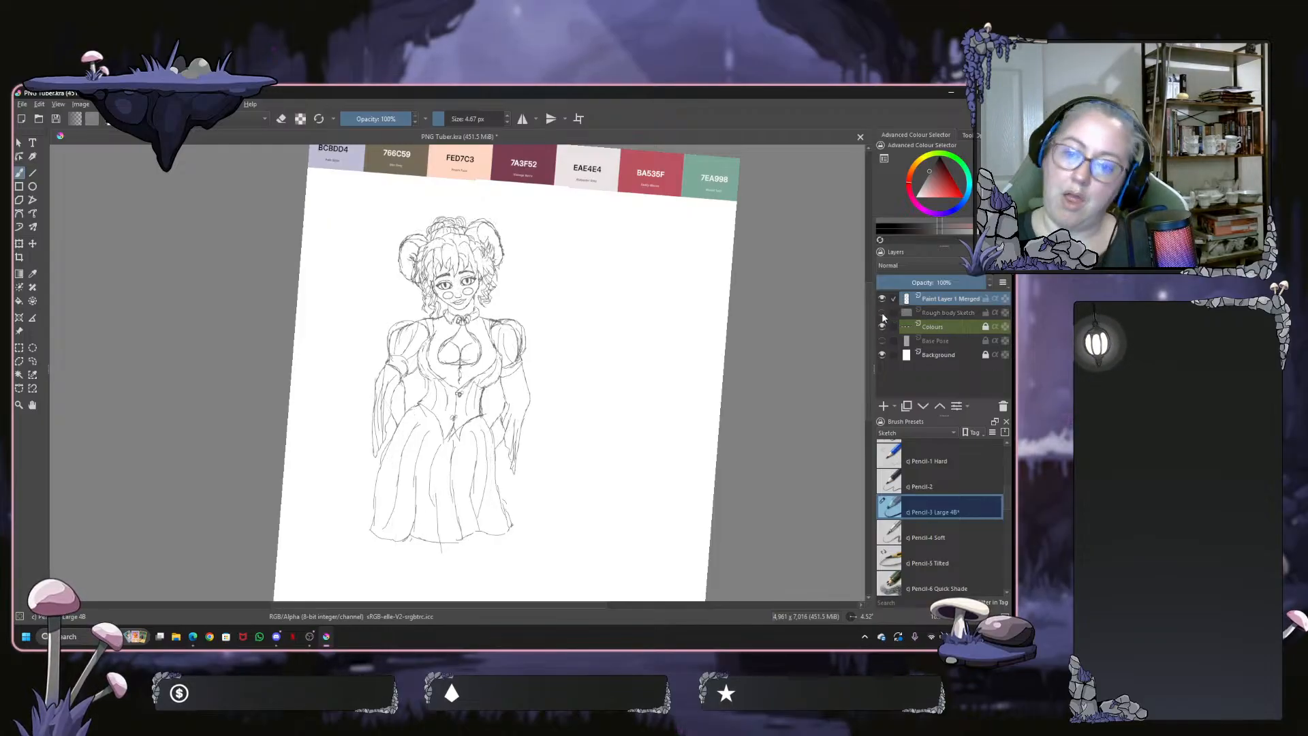
{"action": "mouse_move", "coordinate": [883, 314]}
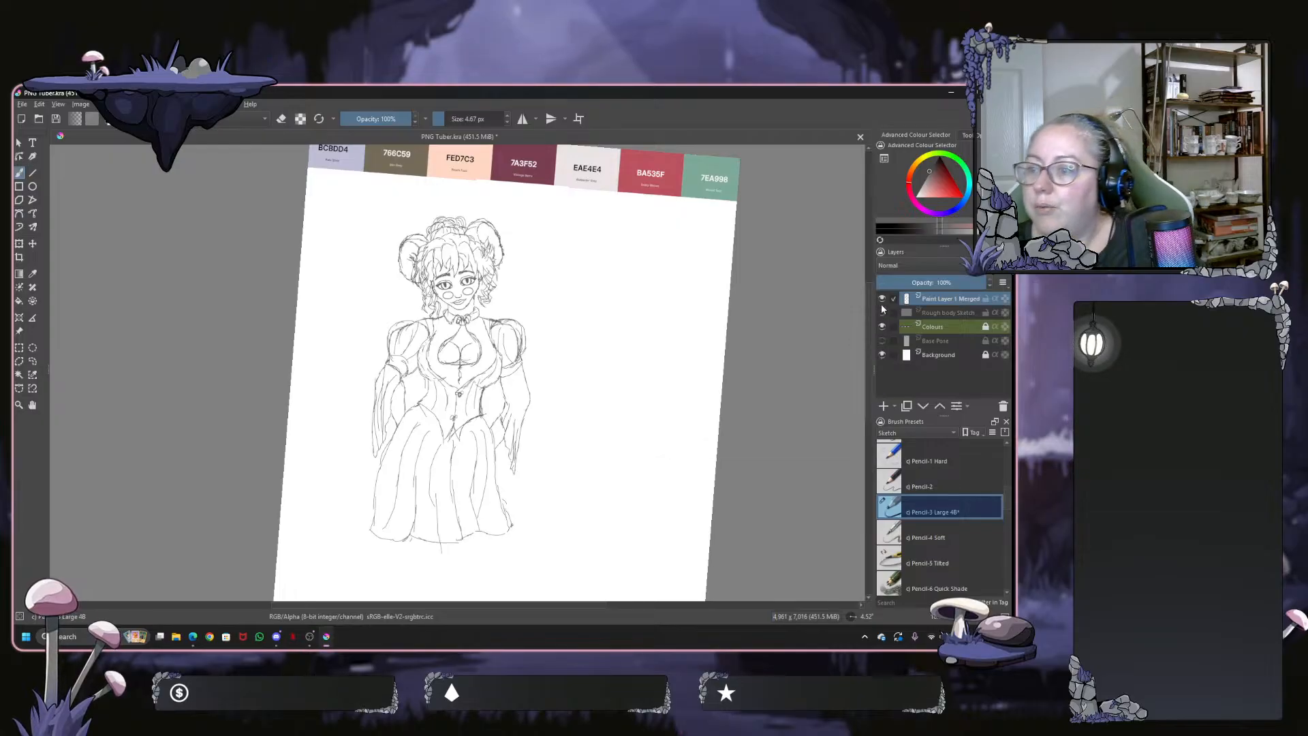
Hide the colour palette and compare the base pose, rough body sketch and line art by switching each layer's visibility
{"action": "left_click", "coordinate": [883, 341]}
{"action": "left_click", "coordinate": [882, 326]}
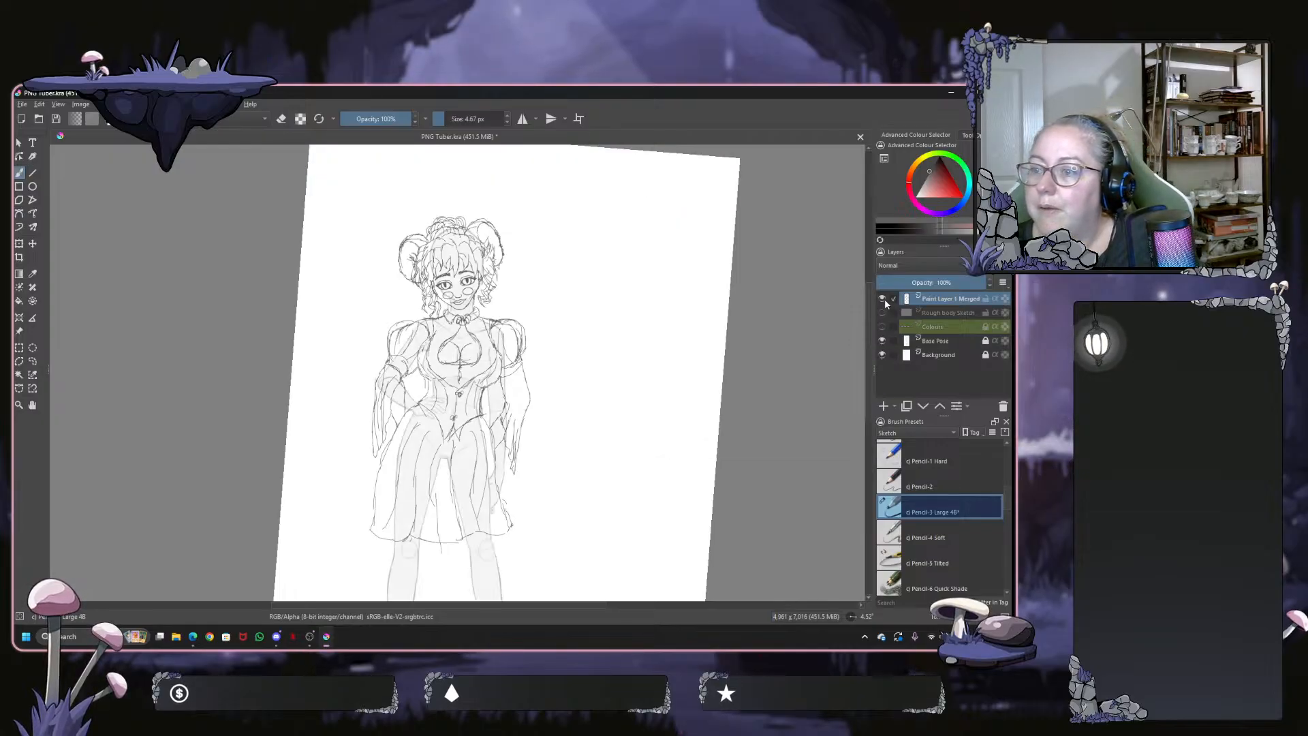
{"action": "left_click", "coordinate": [883, 299]}
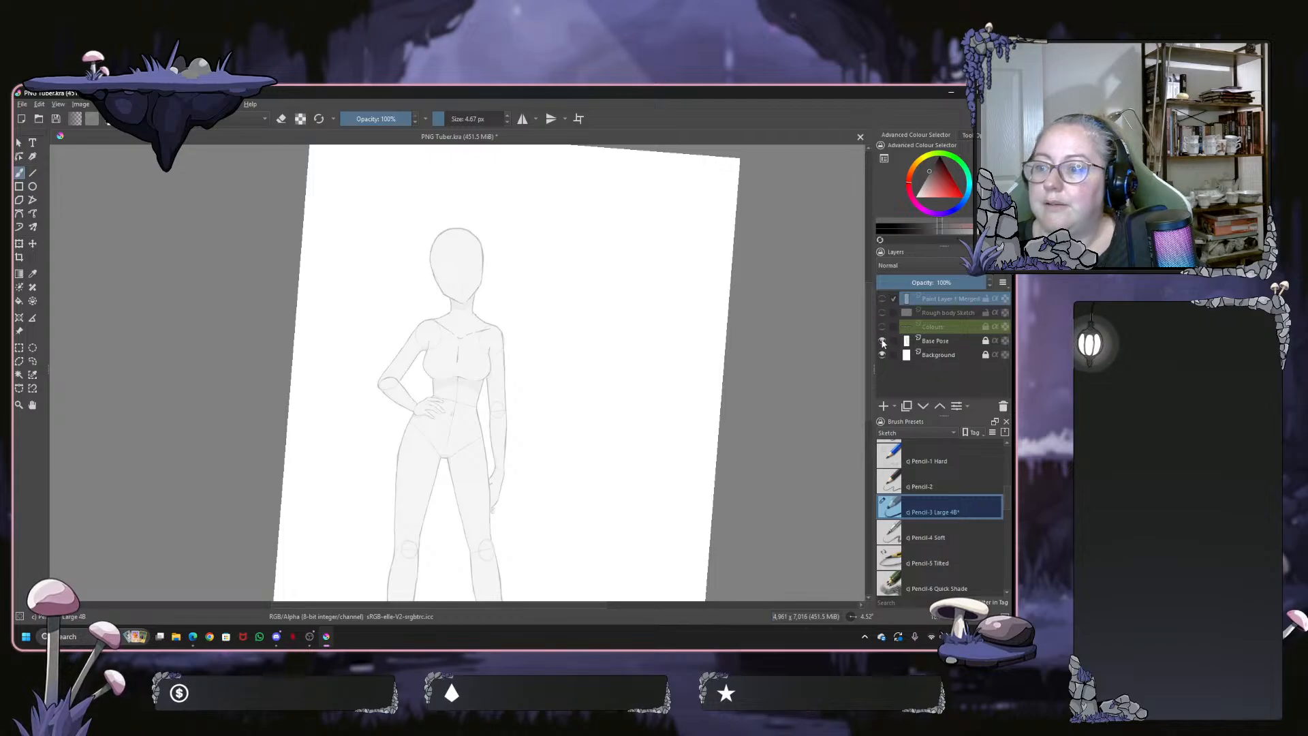
{"action": "left_click", "coordinate": [883, 312]}
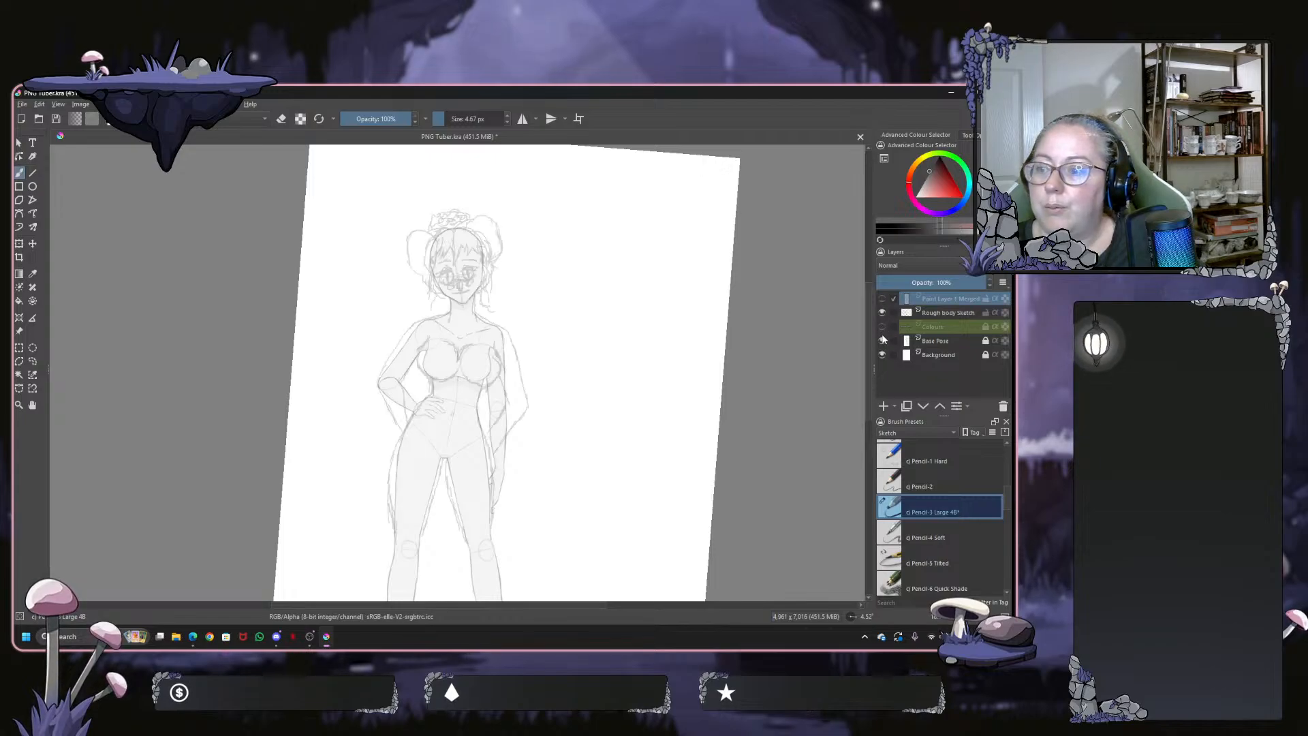
{"action": "left_click", "coordinate": [882, 340]}
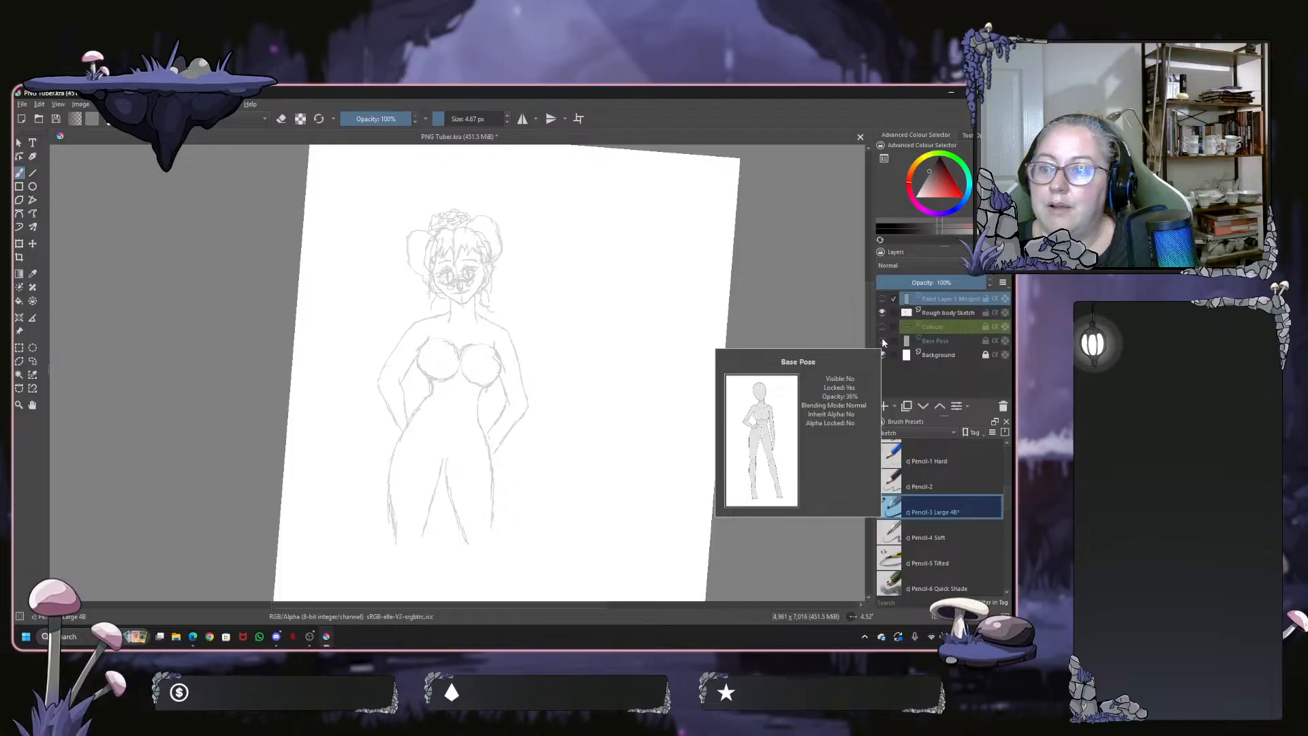
{"action": "left_click", "coordinate": [883, 312]}
{"action": "left_click", "coordinate": [883, 300]}
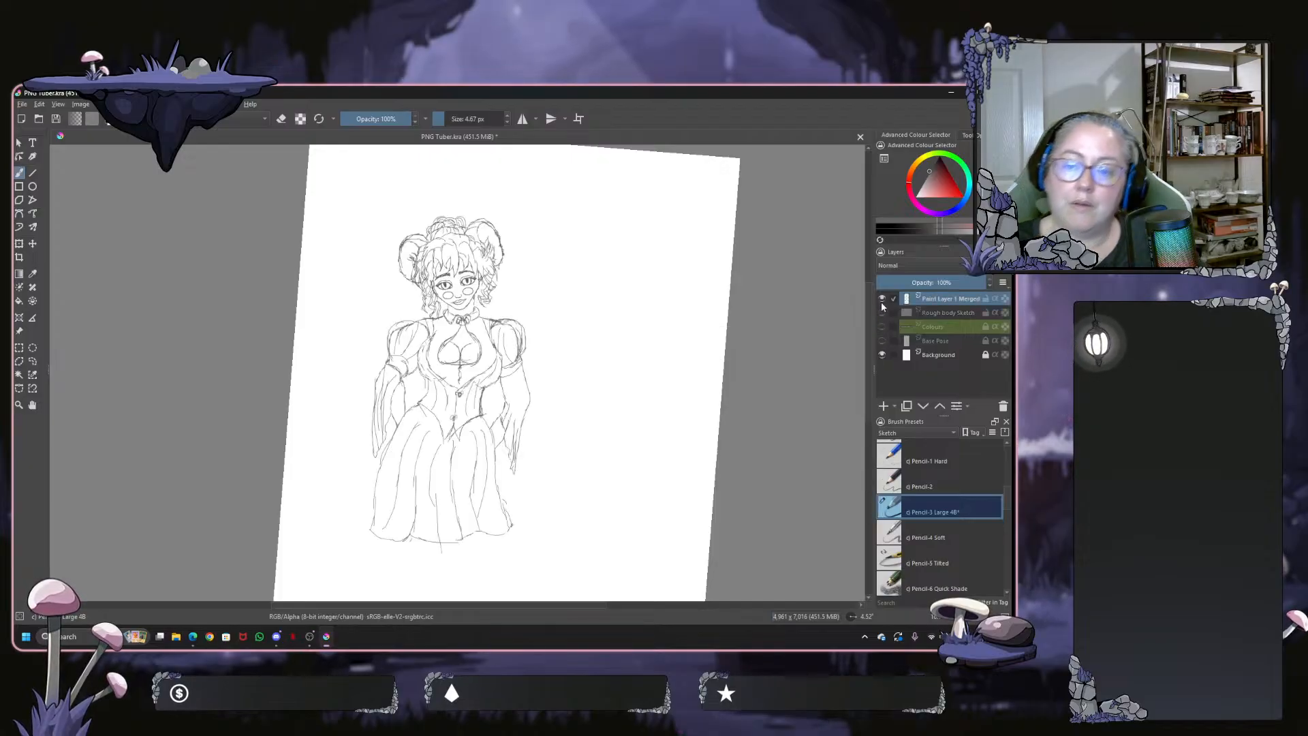
{"action": "mouse_move", "coordinate": [882, 304]}
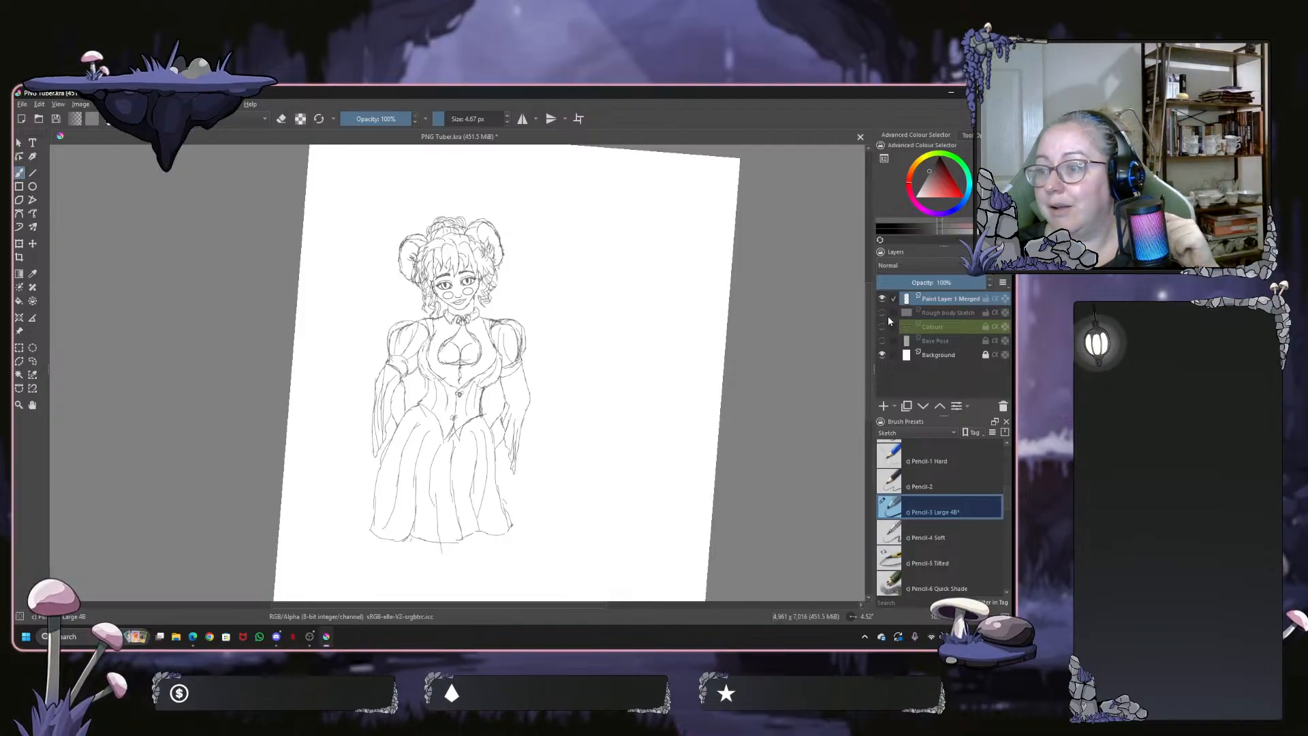
Show the rough body sketch in place of the line art and raise the sketch layer's opacity to 100%
{"action": "left_click", "coordinate": [882, 312]}
{"action": "left_click", "coordinate": [883, 300]}
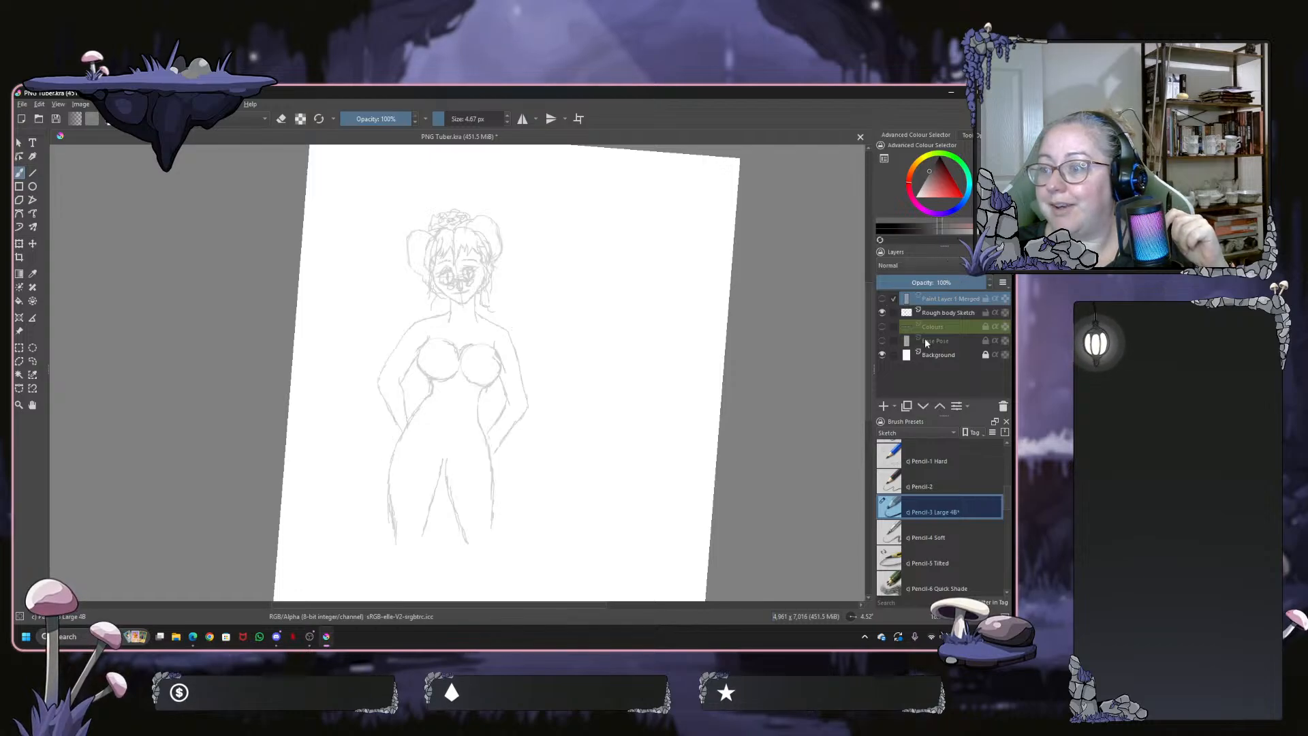
{"action": "left_click", "coordinate": [937, 312]}
{"action": "mouse_move", "coordinate": [937, 282]}
{"action": "left_mouse_down"}
{"action": "mouse_move", "coordinate": [910, 282]}
{"action": "mouse_move", "coordinate": [987, 282]}
{"action": "left_mouse_up"}
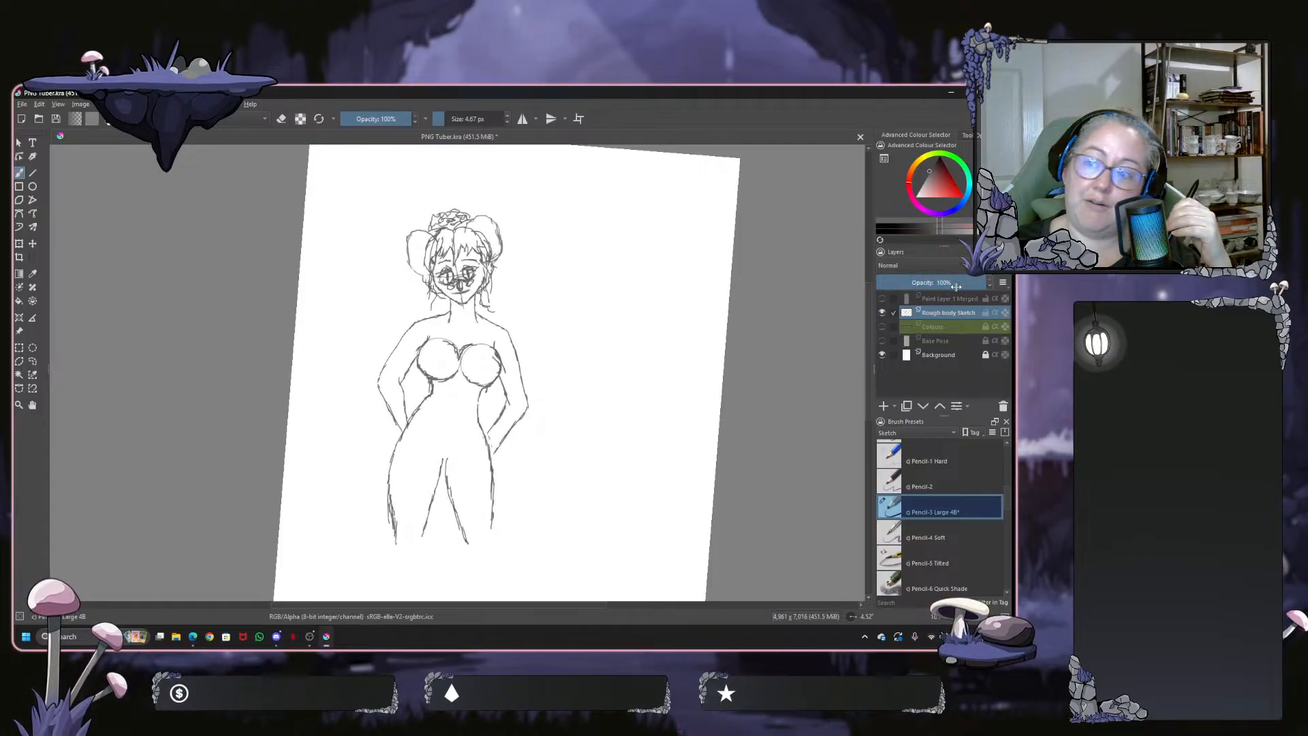
Compare the rough body sketch with the base pose and the line art by toggling their layers, ending on the line art alone
{"action": "left_click", "coordinate": [882, 340]}
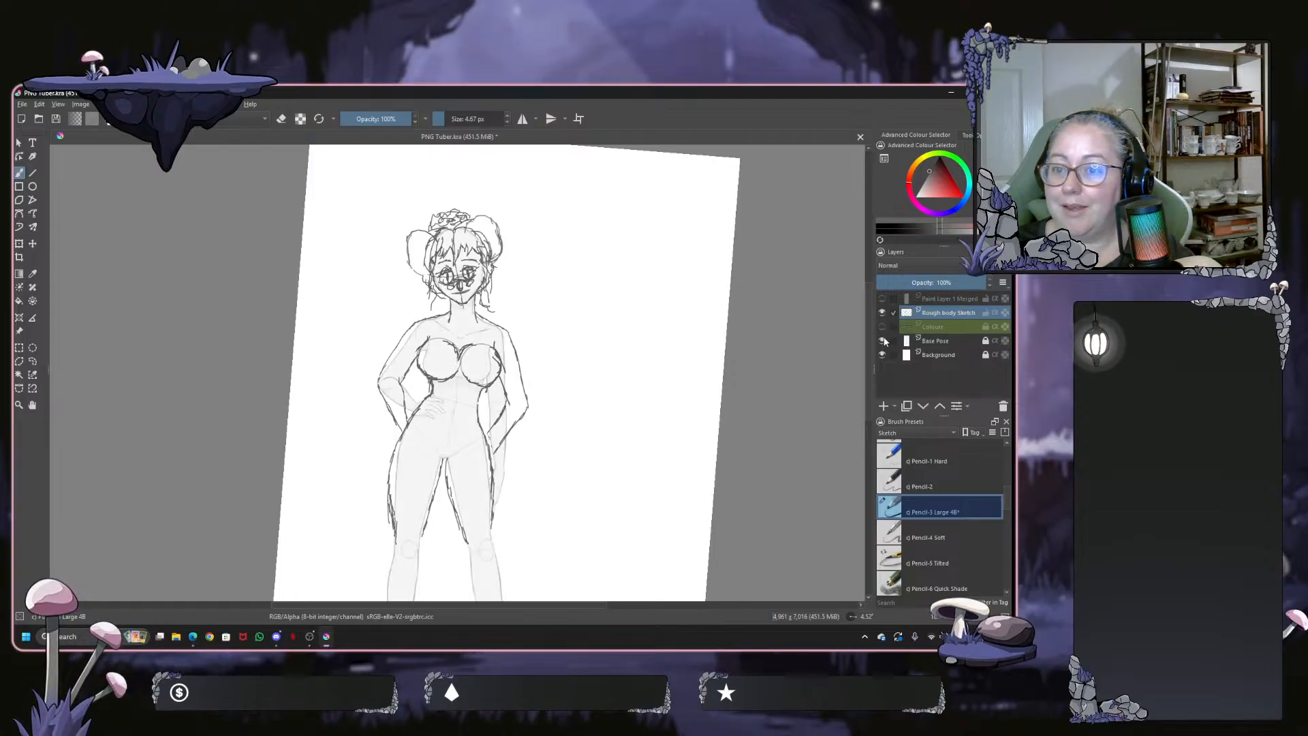
{"action": "left_click", "coordinate": [883, 340]}
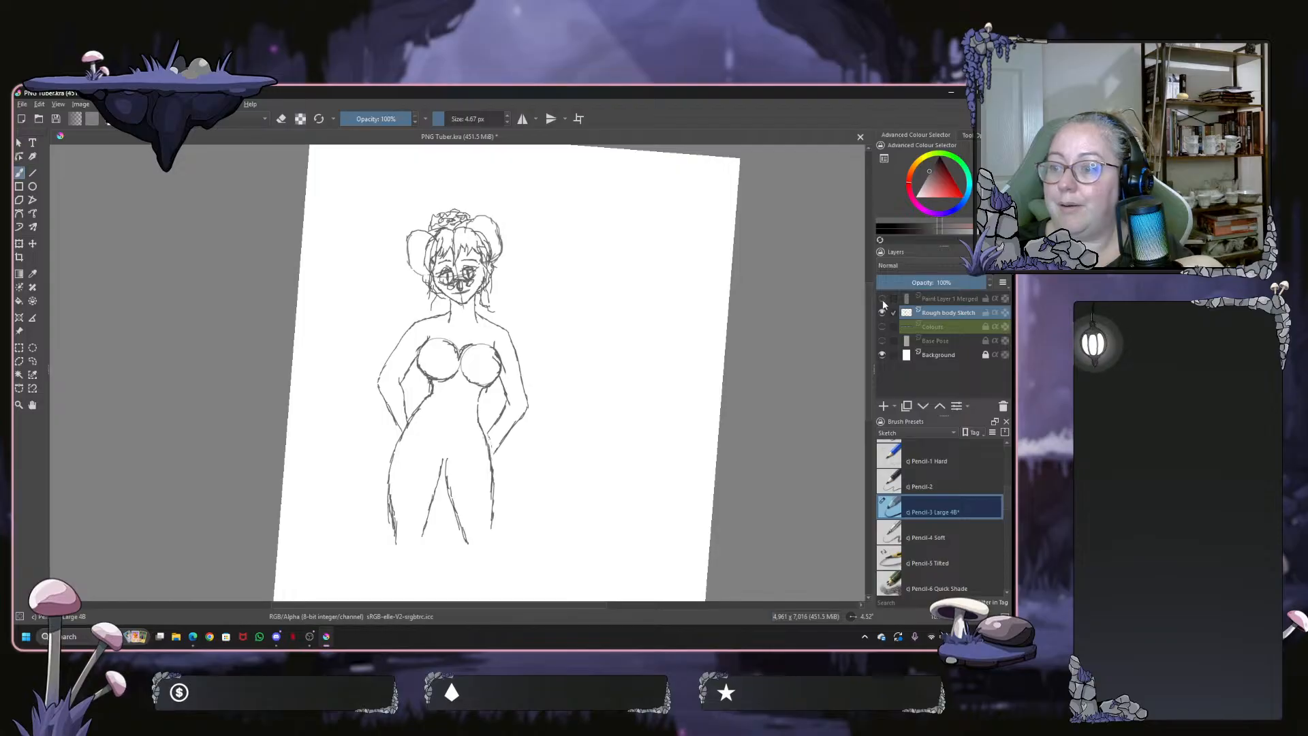
{"action": "left_click", "coordinate": [883, 298]}
{"action": "left_click", "coordinate": [883, 313]}
{"action": "left_click", "coordinate": [882, 299]}
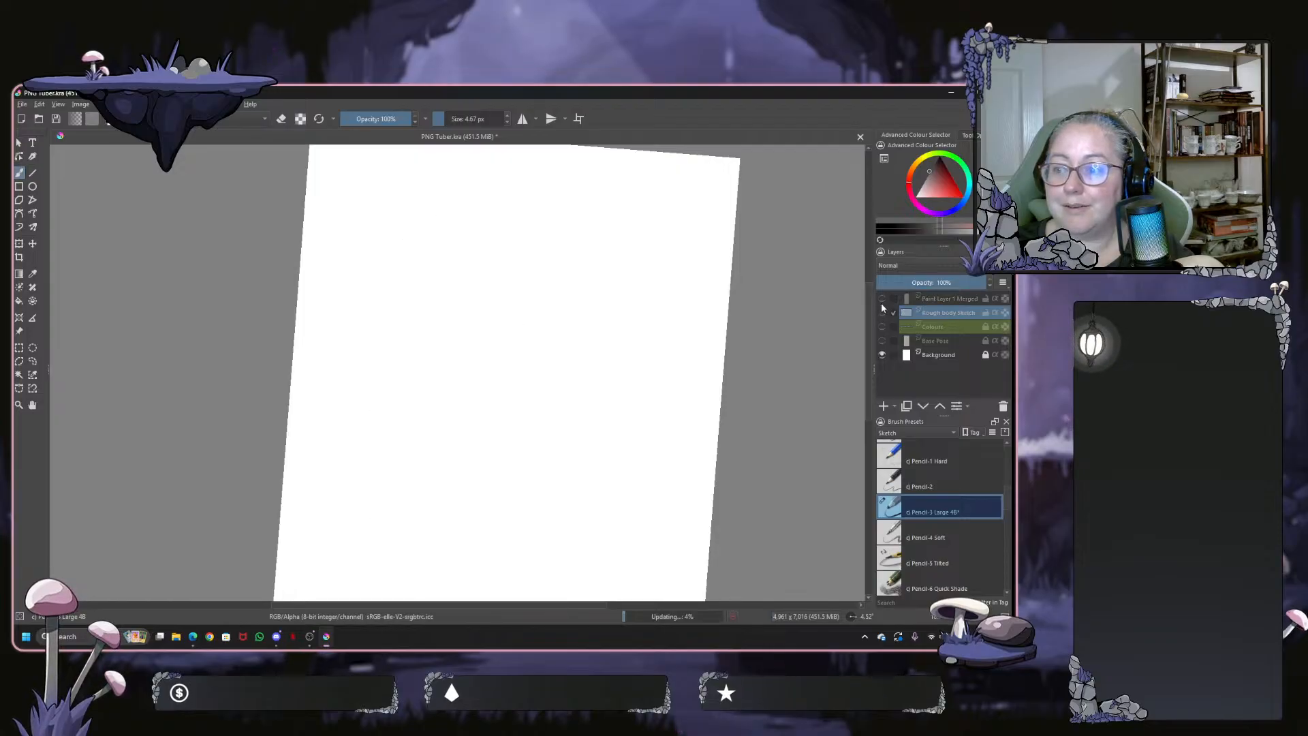
{"action": "left_click", "coordinate": [883, 313]}
{"action": "left_click", "coordinate": [882, 298]}
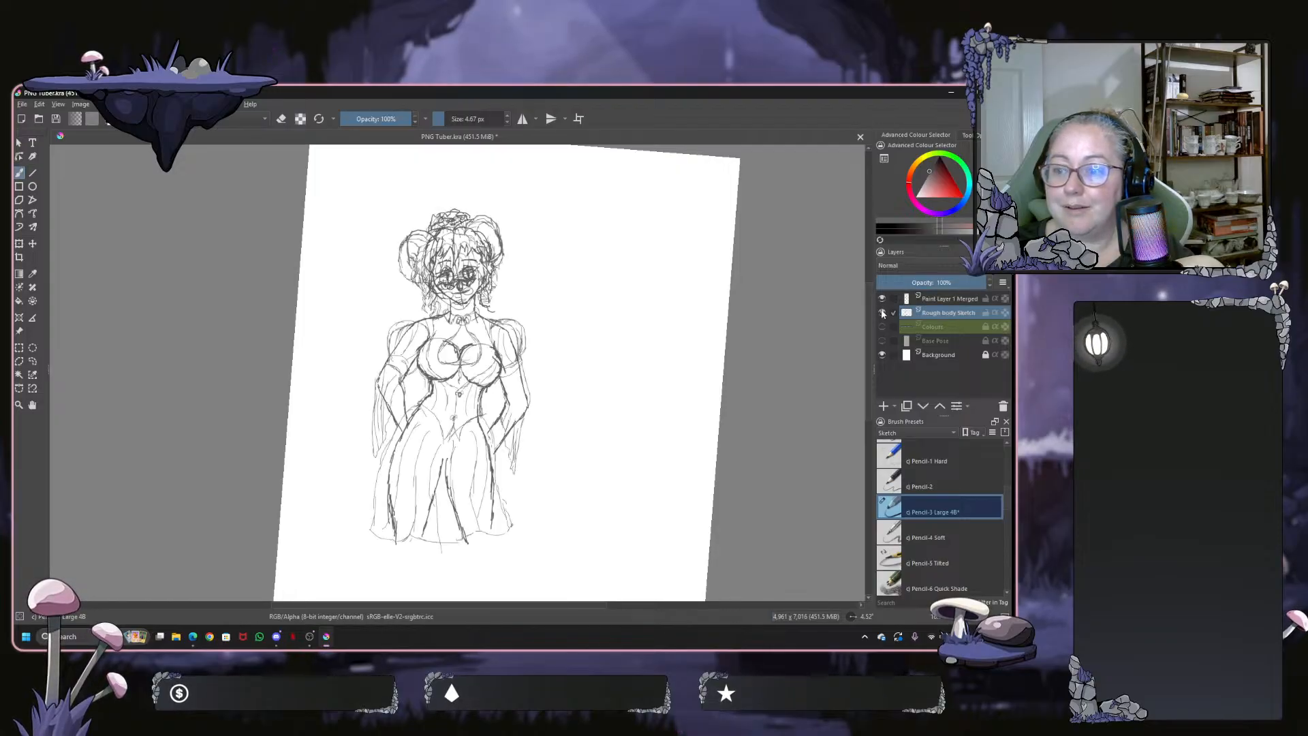
{"action": "left_click", "coordinate": [883, 313]}
{"action": "left_click", "coordinate": [881, 300]}
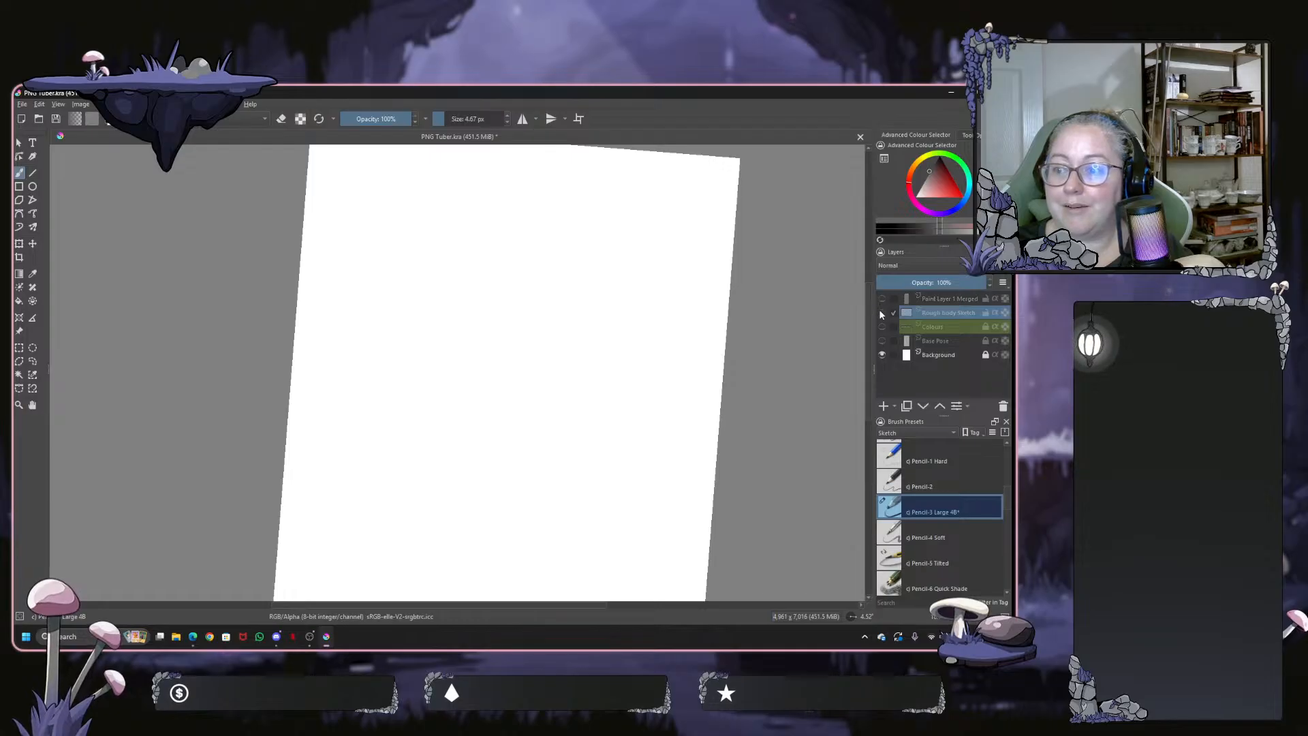
{"action": "left_click", "coordinate": [882, 313]}
{"action": "left_click", "coordinate": [882, 298]}
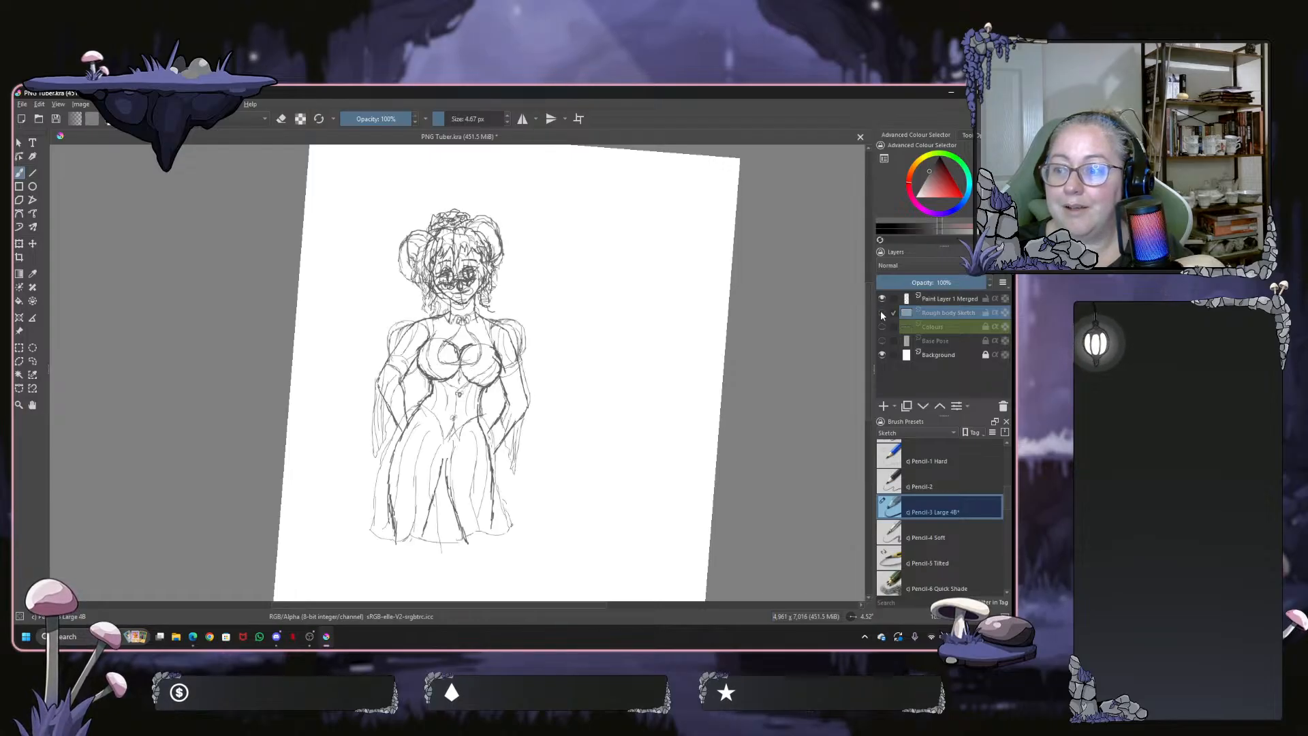
{"action": "left_click", "coordinate": [882, 313]}
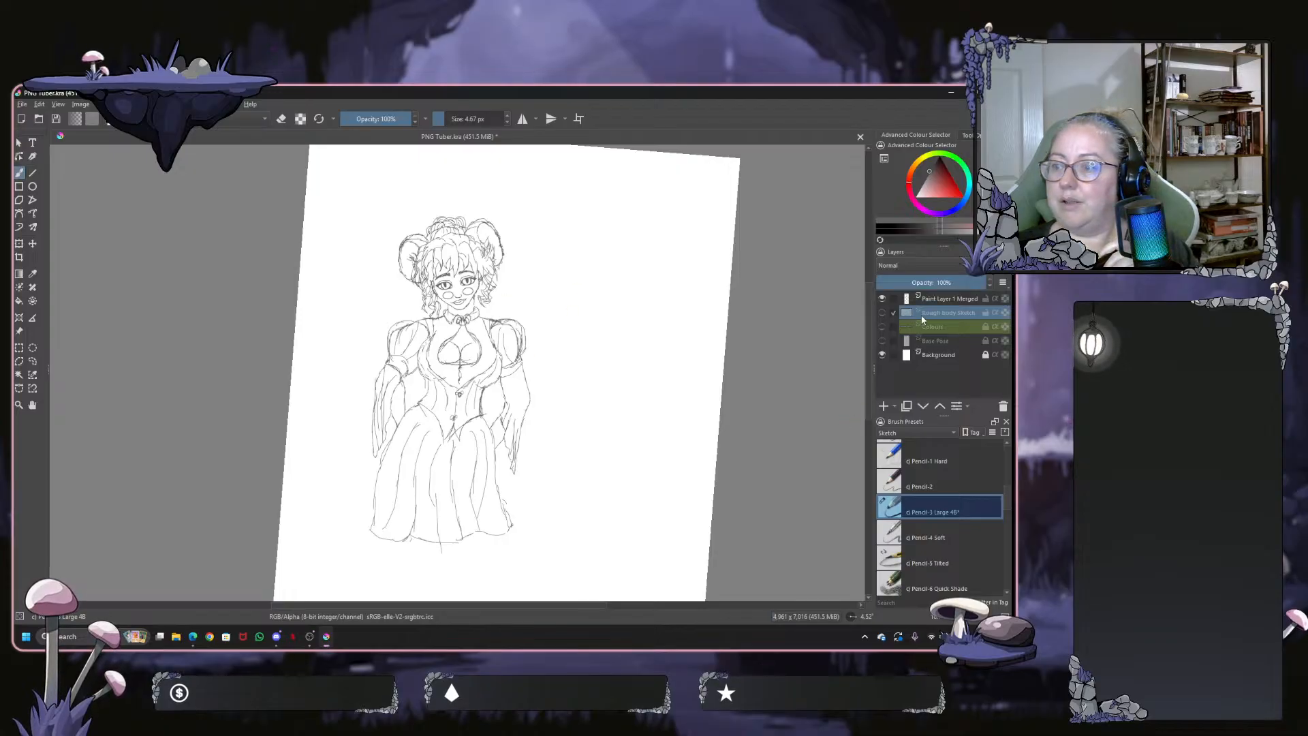
Make the merged line art layer active and show the Colours palette layer again
{"action": "left_click", "coordinate": [926, 298]}
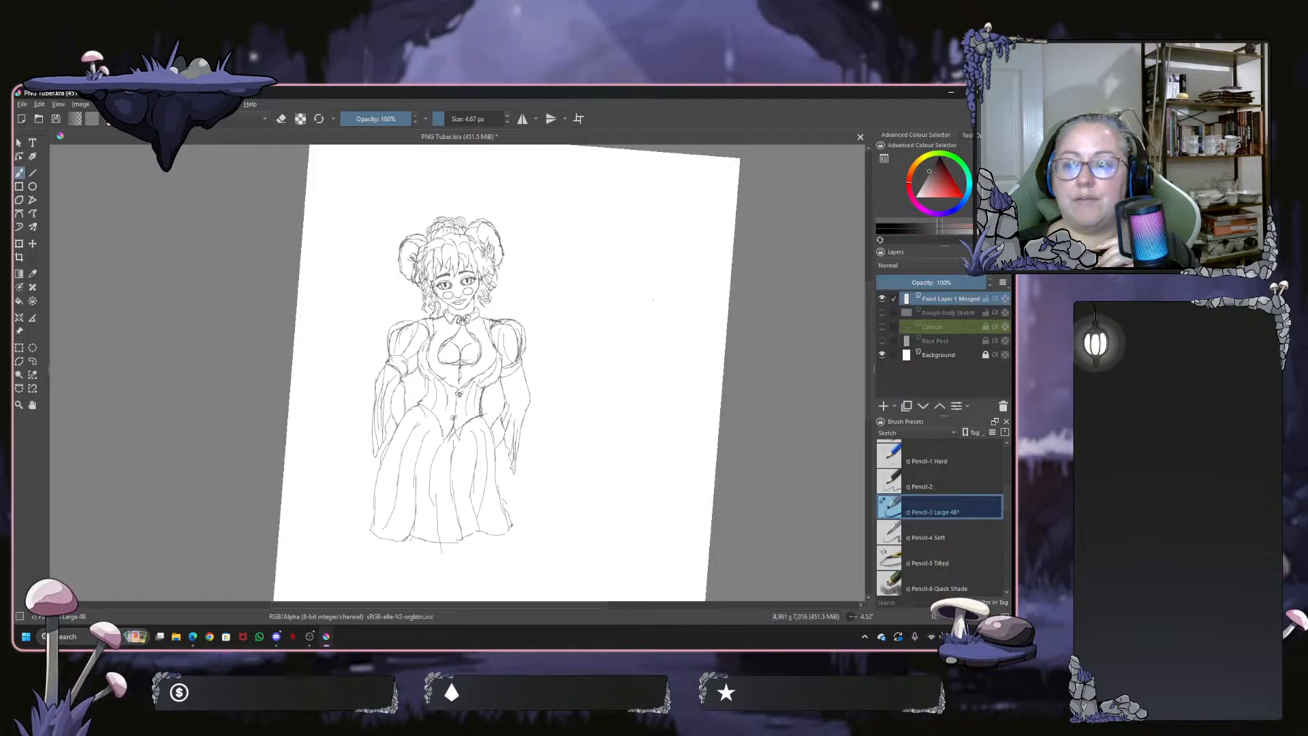
{"action": "left_click", "coordinate": [883, 341]}
{"action": "left_click", "coordinate": [883, 341]}
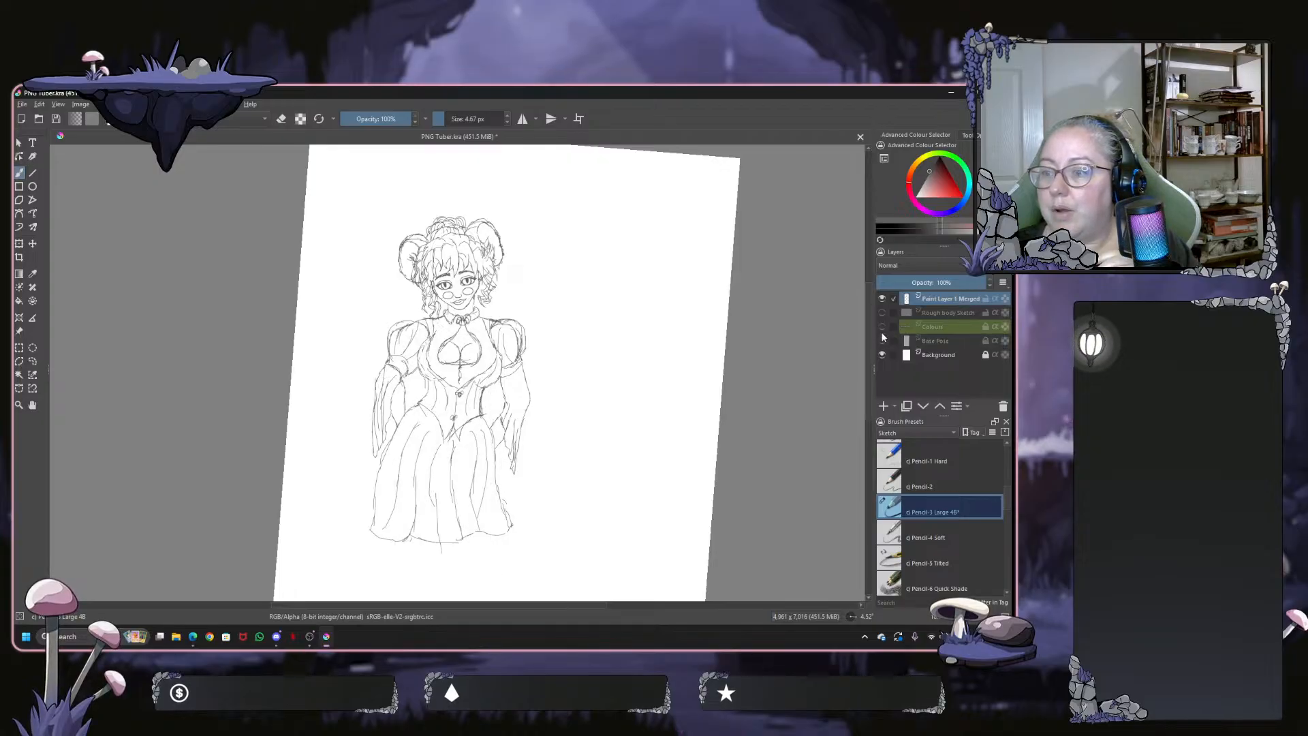
{"action": "left_click", "coordinate": [882, 326]}
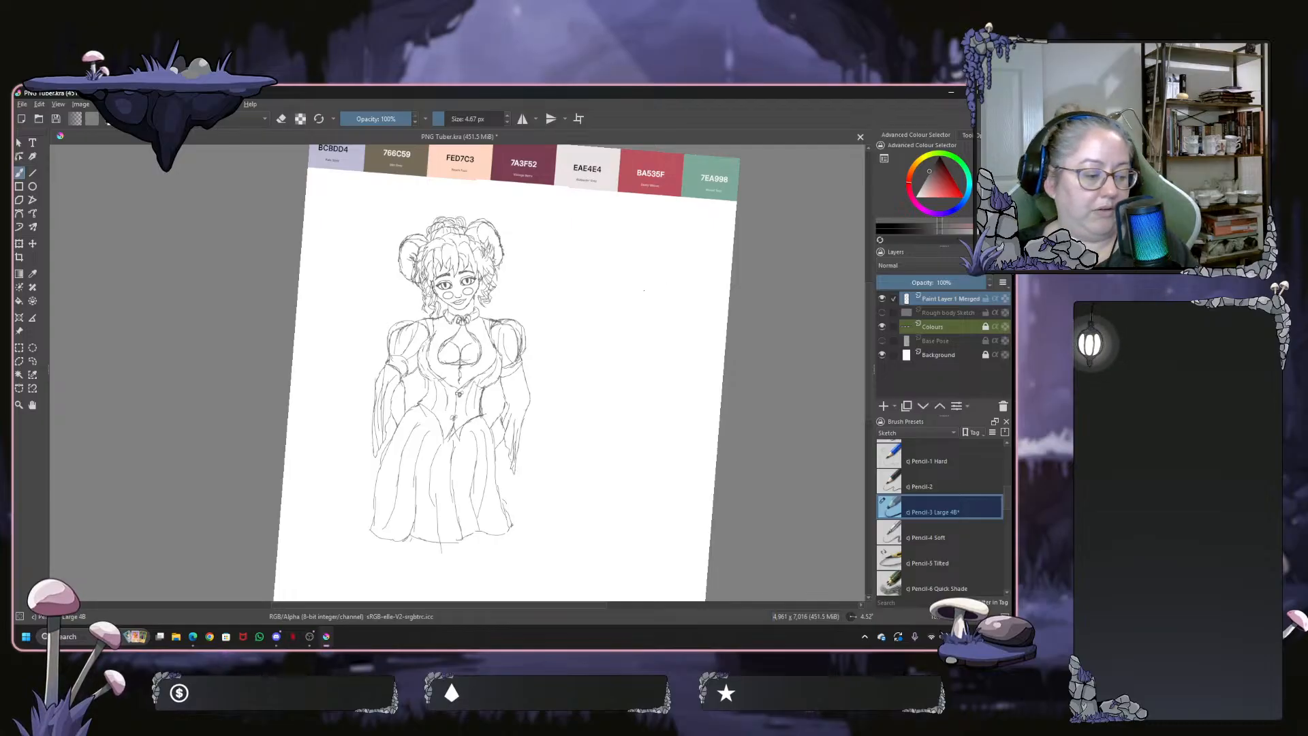
Set the brush size to 5.19 px and add a new paint layer above the merged line art
{"action": "left_click", "coordinate": [603, 276], "text": "shift"}
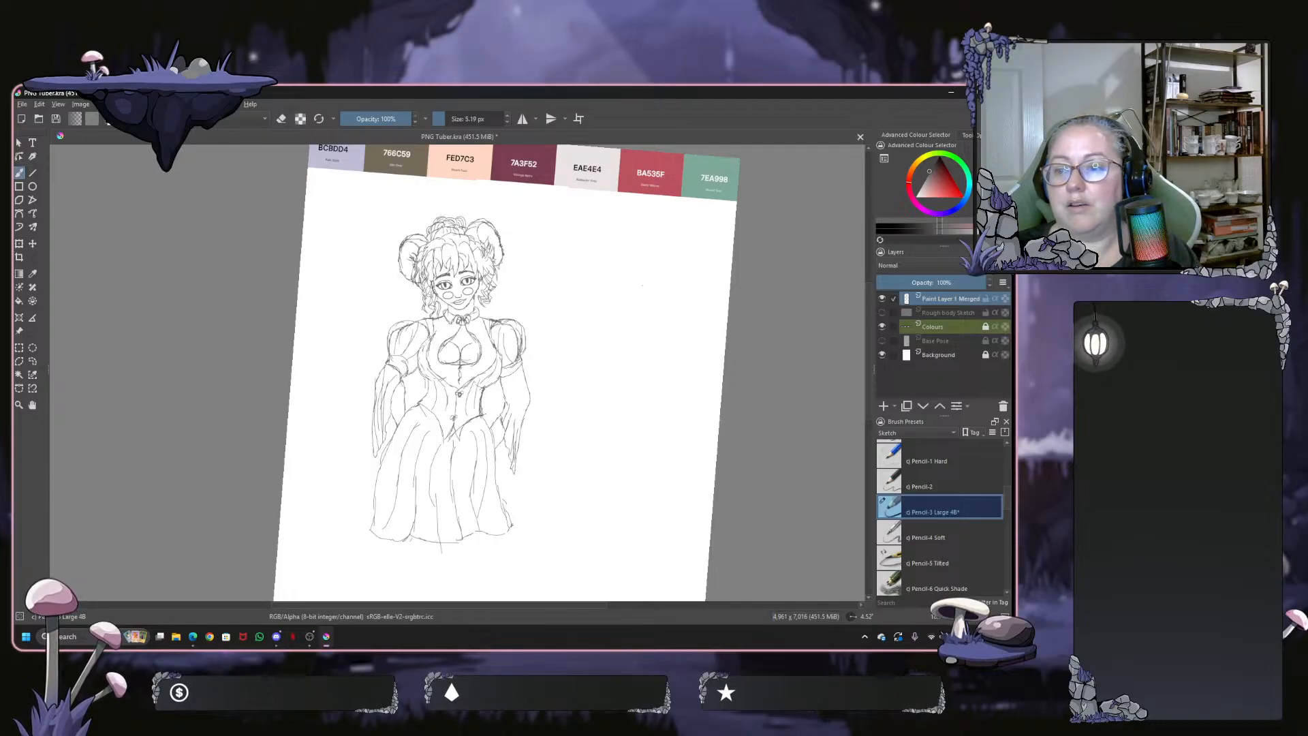
{"action": "left_click_drag", "start_coordinate": [603, 276], "coordinate": [601, 303]}
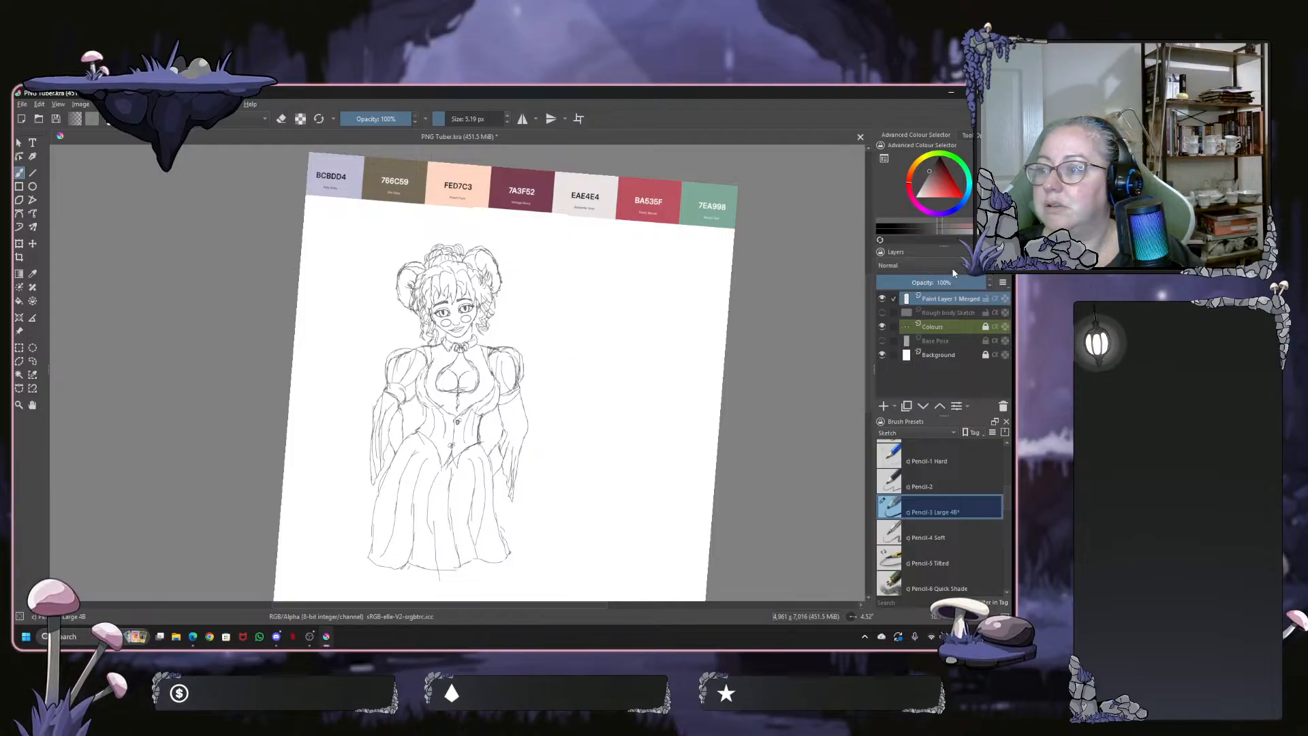
{"action": "key", "text": "Insert"}
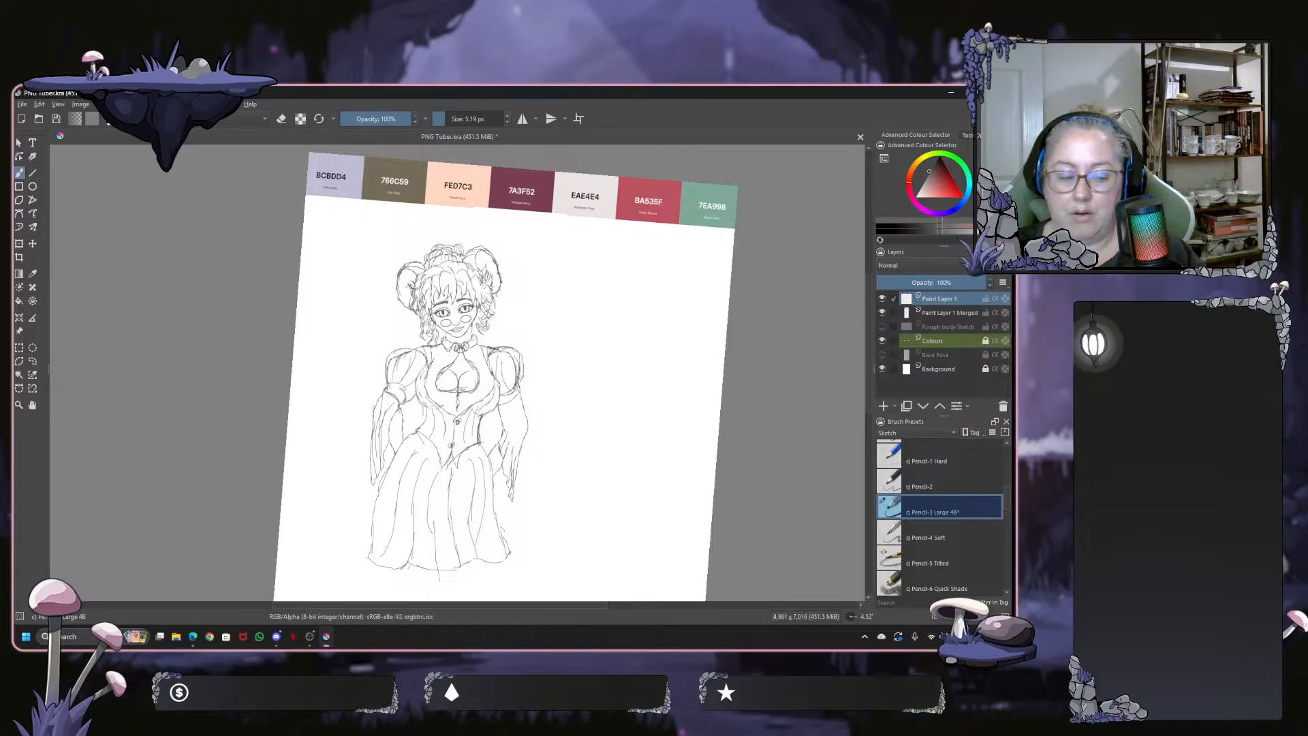
{"action": "scroll", "coordinate": [507, 396], "scroll_direction": "up", "scroll_amount": 3}
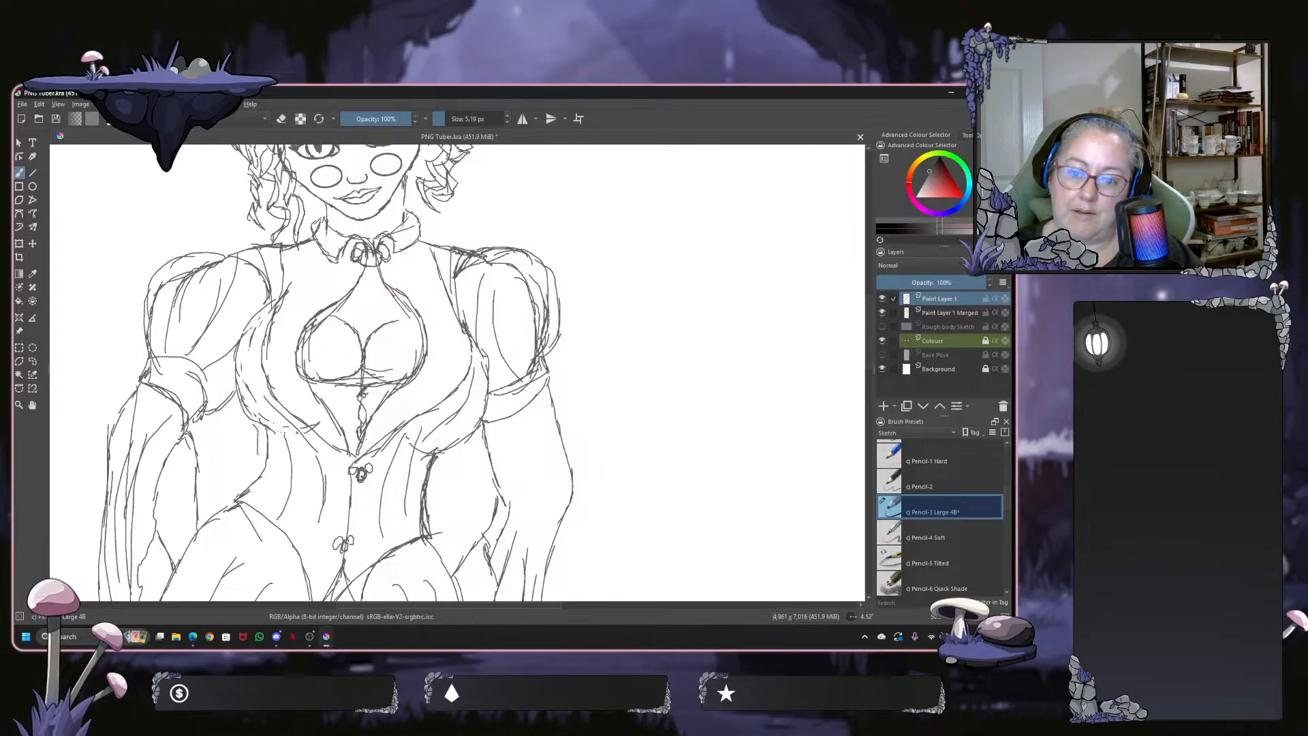
Sketch the inner garment inside the bodice opening, with side edges converging at the waistcoat's V and a top edge across the chest
{"action": "left_click_drag", "start_coordinate": [368, 450], "coordinate": [411, 376]}
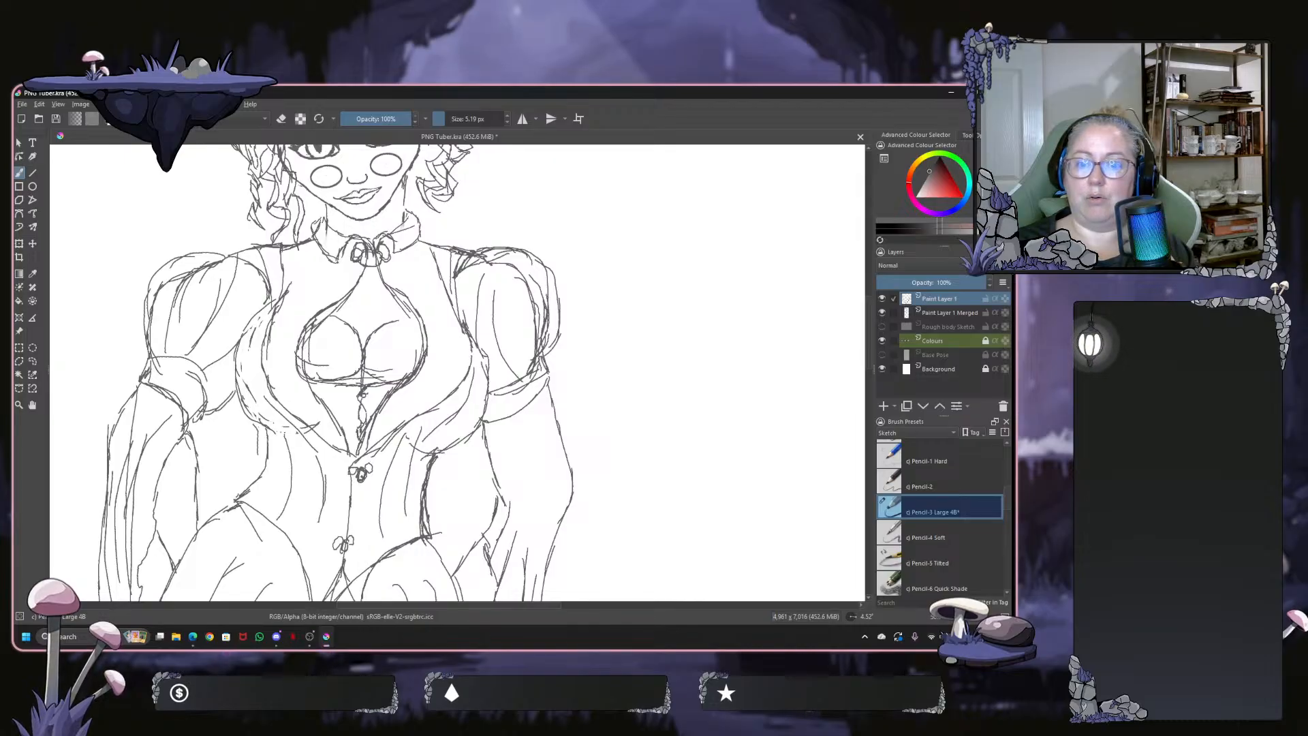
{"action": "left_click_drag", "start_coordinate": [356, 368], "coordinate": [416, 361]}
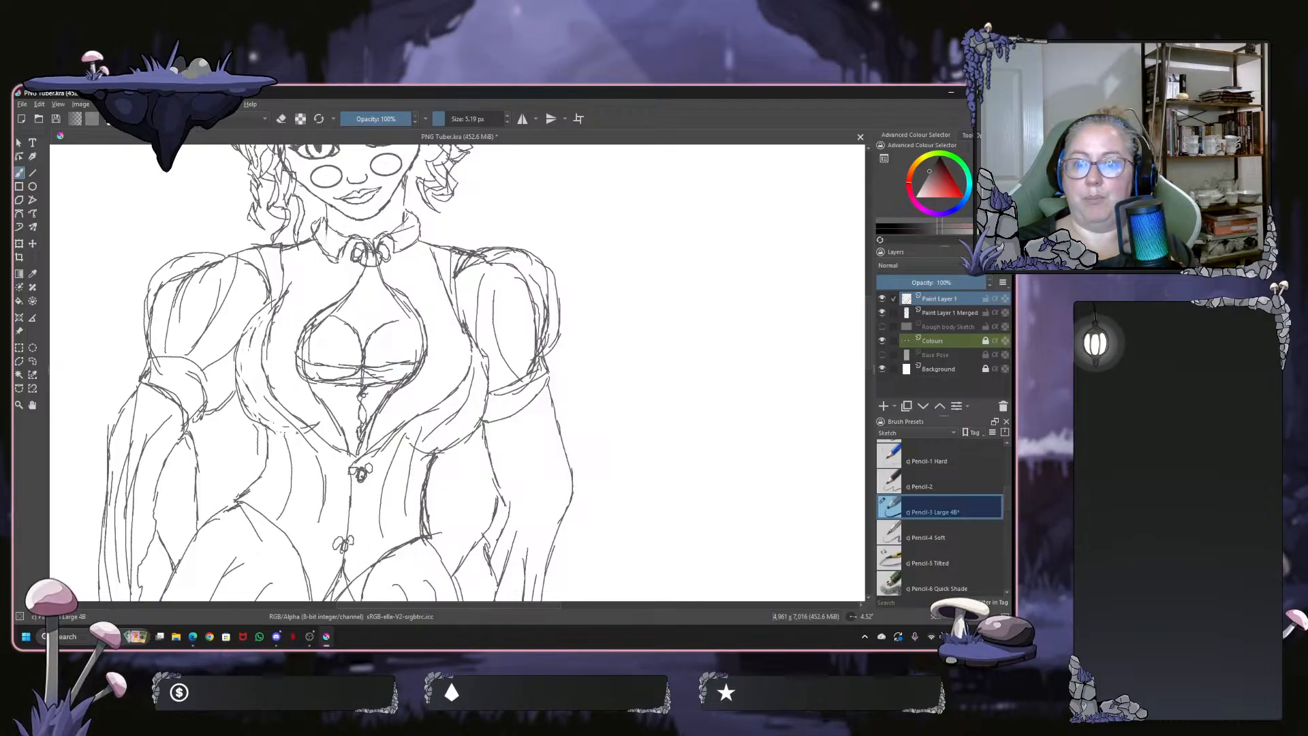
{"action": "left_click_drag", "start_coordinate": [299, 353], "coordinate": [422, 366]}
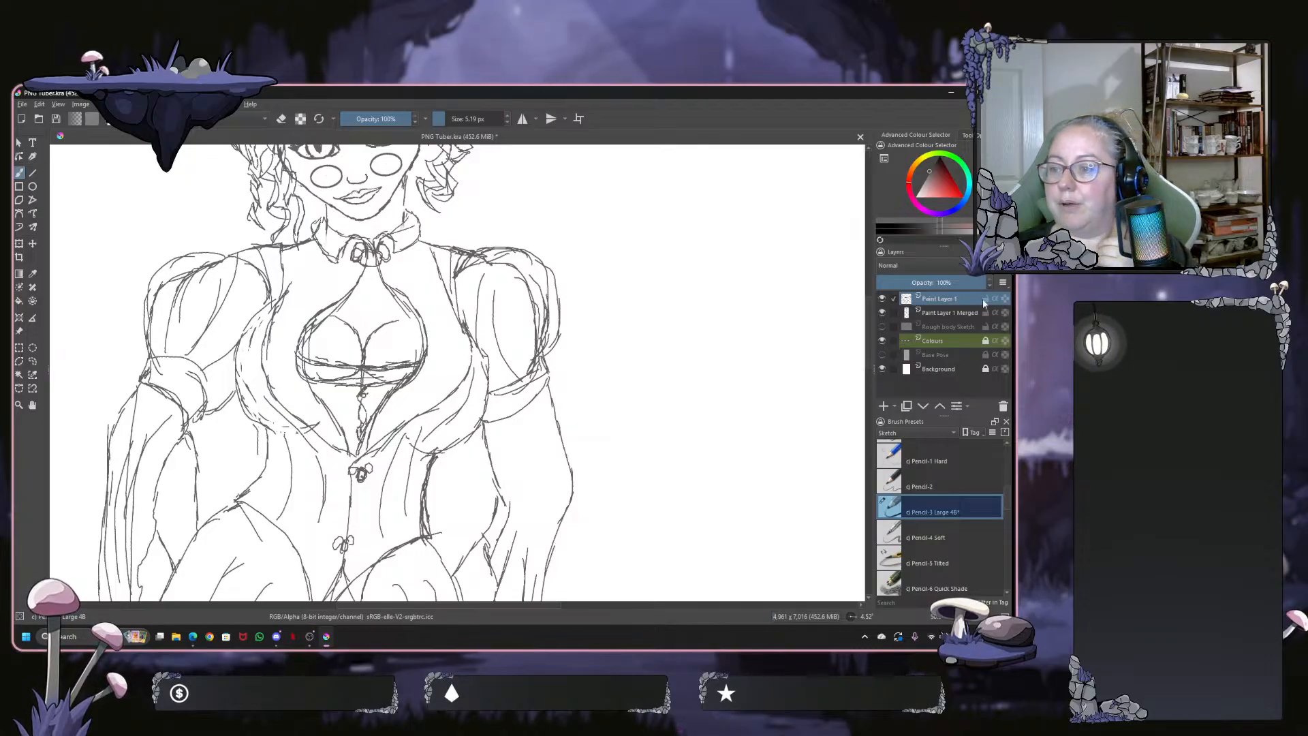
Compare the bodice with and without the inner garment by toggling the new layer's visibility, leaving the layer shown
{"action": "left_click", "coordinate": [883, 298]}
{"action": "left_click", "coordinate": [883, 299]}
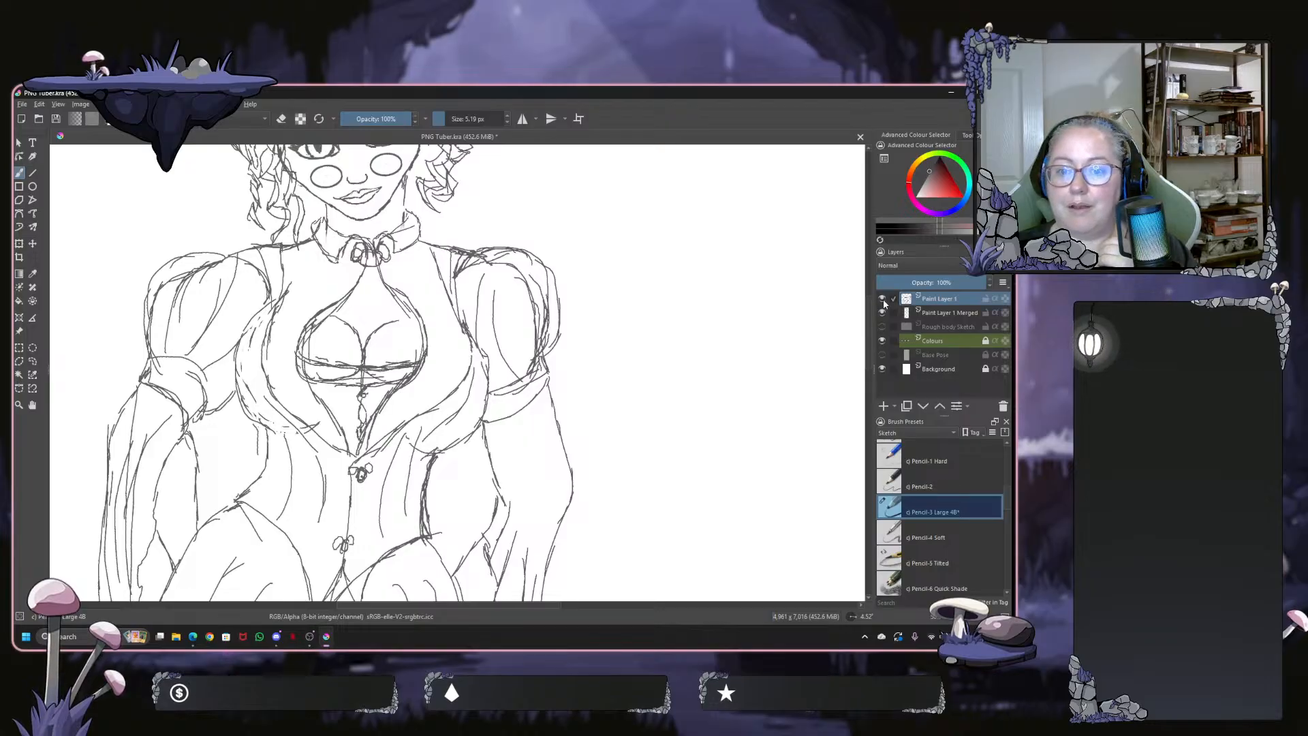
{"action": "left_click", "coordinate": [883, 299]}
{"action": "left_click", "coordinate": [883, 298]}
{"action": "left_click", "coordinate": [883, 300]}
{"action": "left_click", "coordinate": [883, 300]}
{"action": "left_click", "coordinate": [883, 300]}
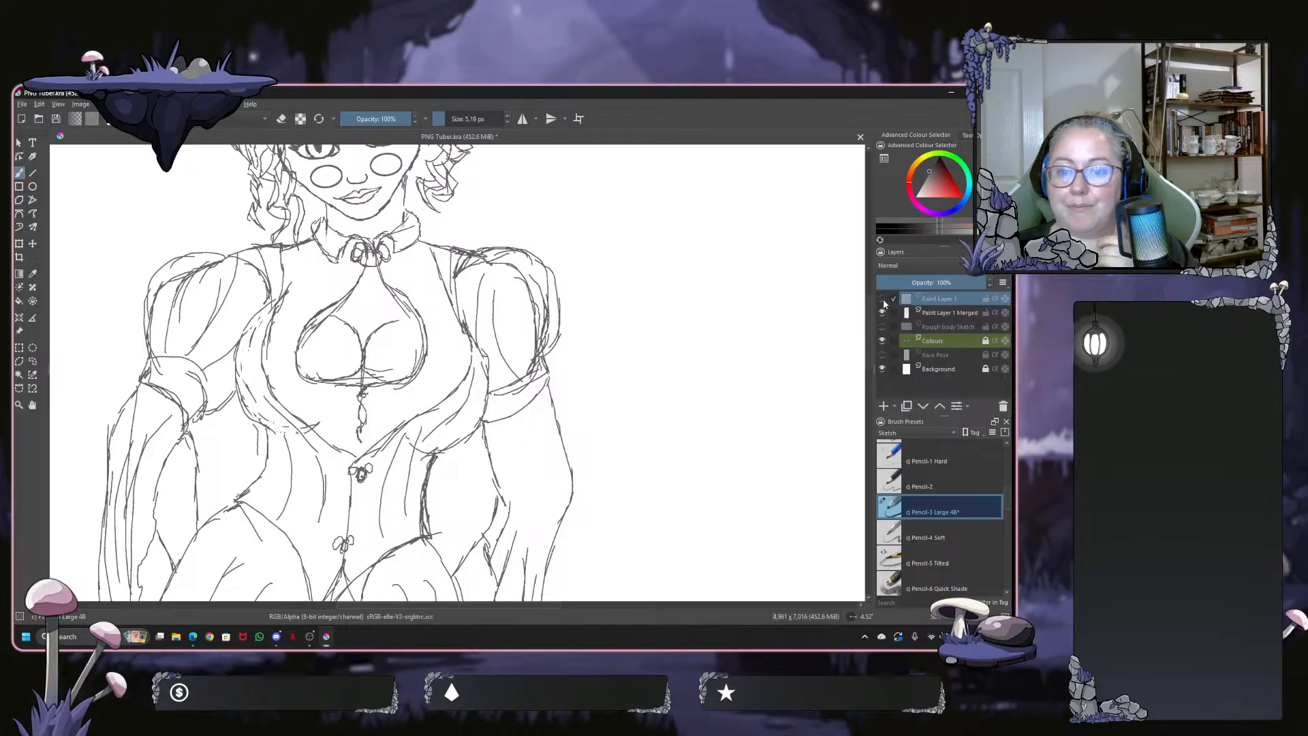
{"action": "left_click", "coordinate": [883, 300]}
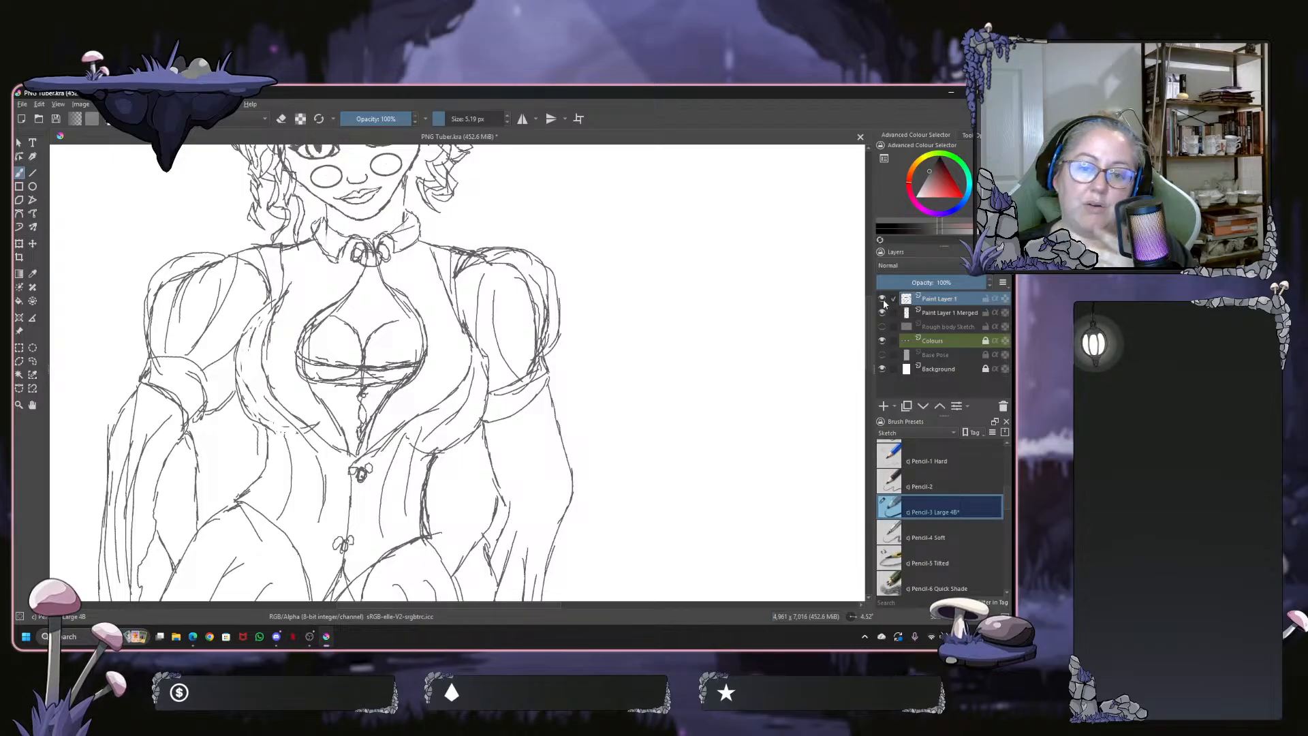
{"action": "left_click", "coordinate": [883, 300]}
{"action": "left_click", "coordinate": [883, 299]}
{"action": "left_click", "coordinate": [884, 300]}
{"action": "left_click", "coordinate": [883, 300]}
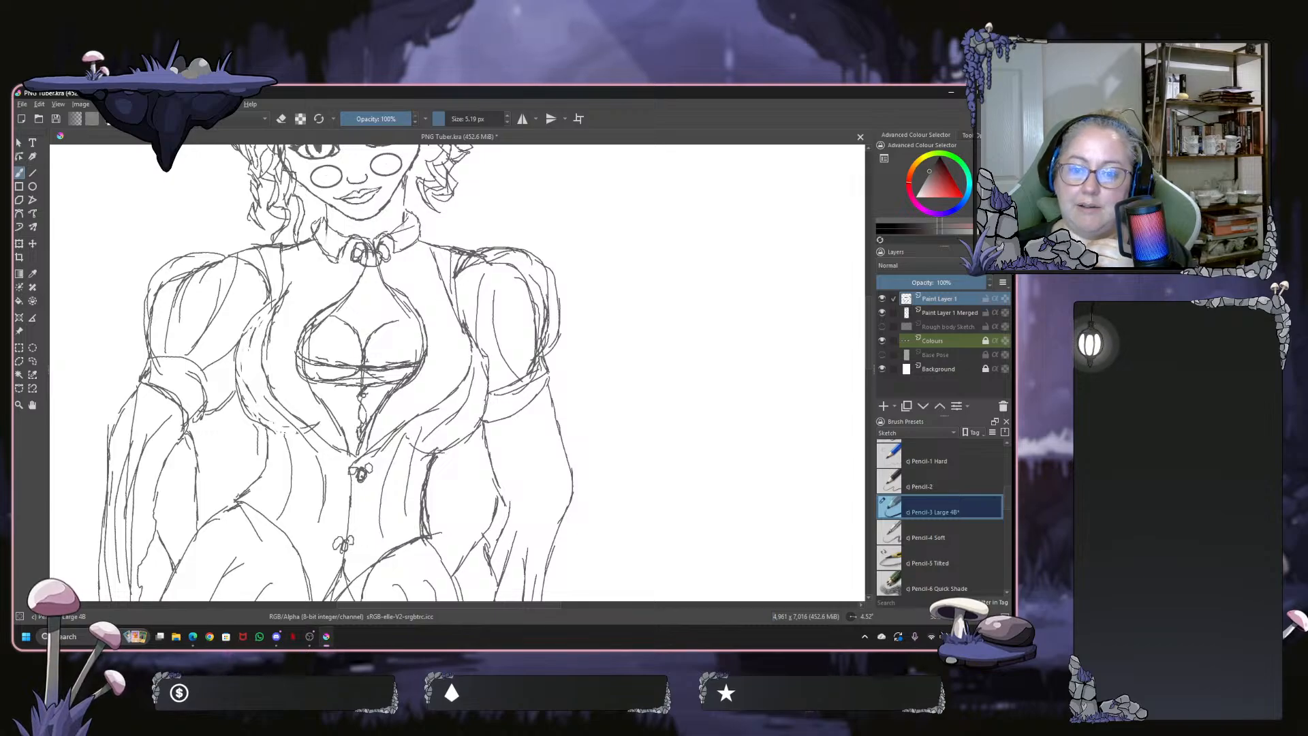
Draw lace trim, firmer chest lines and a small-buttoned placket on the inner garment, and check it with the merged line art hidden
{"action": "mouse_move", "coordinate": [383, 363]}
{"action": "left_mouse_down"}
{"action": "mouse_move", "coordinate": [416, 362]}
{"action": "mouse_move", "coordinate": [316, 359]}
{"action": "mouse_move", "coordinate": [356, 445]}
{"action": "left_mouse_up"}
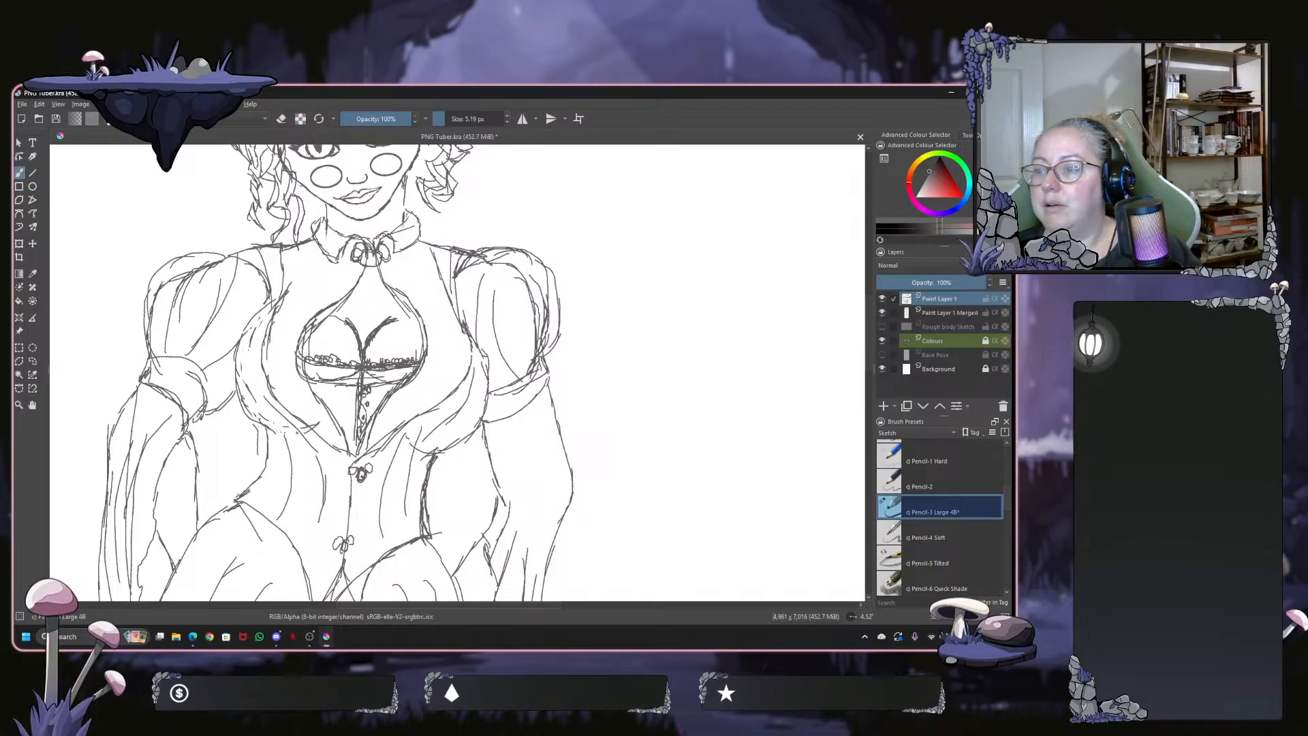
{"action": "left_click", "coordinate": [881, 312]}
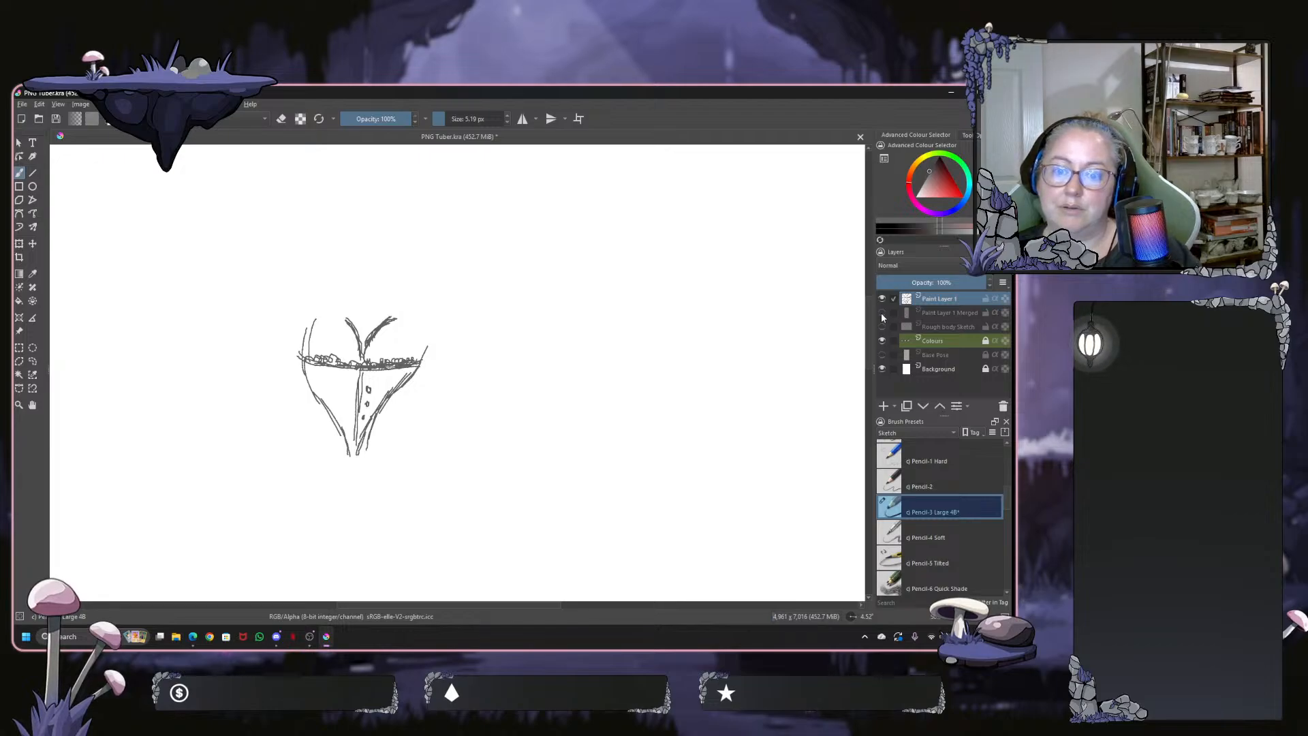
{"action": "left_click", "coordinate": [882, 313]}
{"action": "left_click", "coordinate": [881, 312]}
{"action": "left_click", "coordinate": [881, 312]}
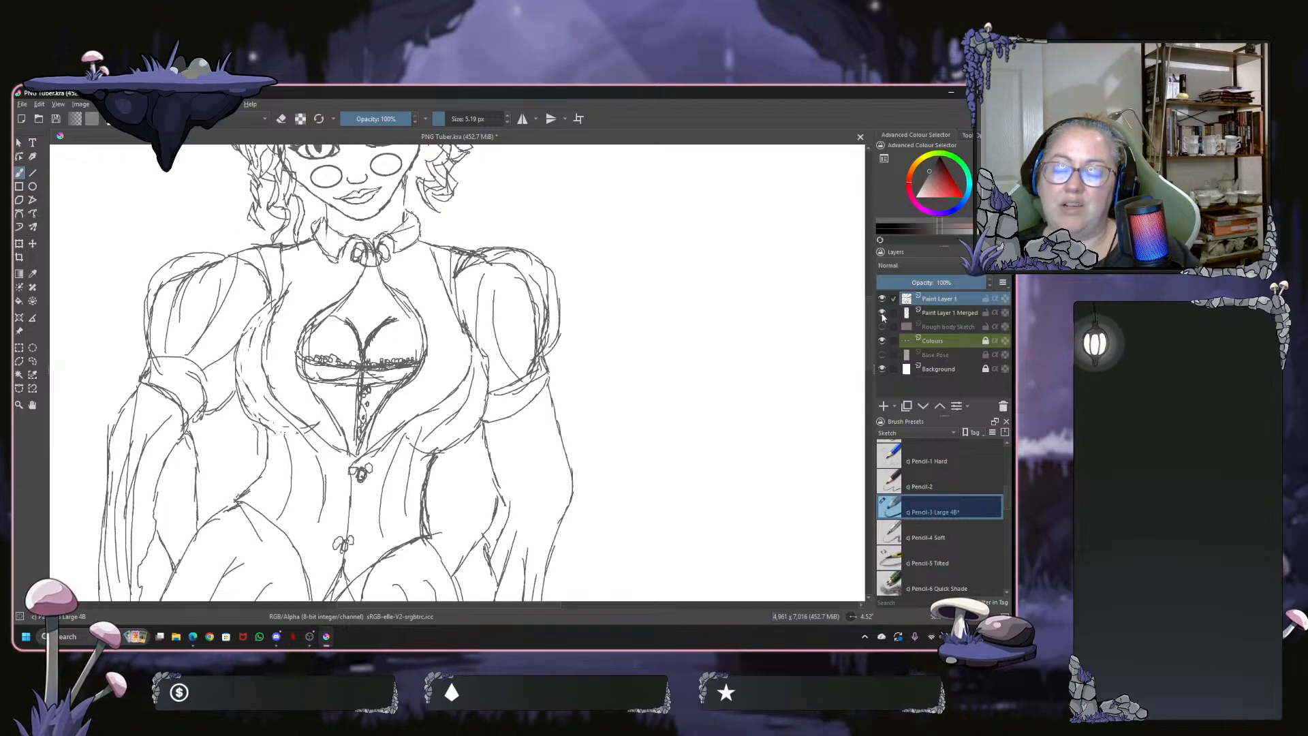
Merge the inner garment layer into the line art layer below it
{"action": "right_click", "coordinate": [926, 303]}
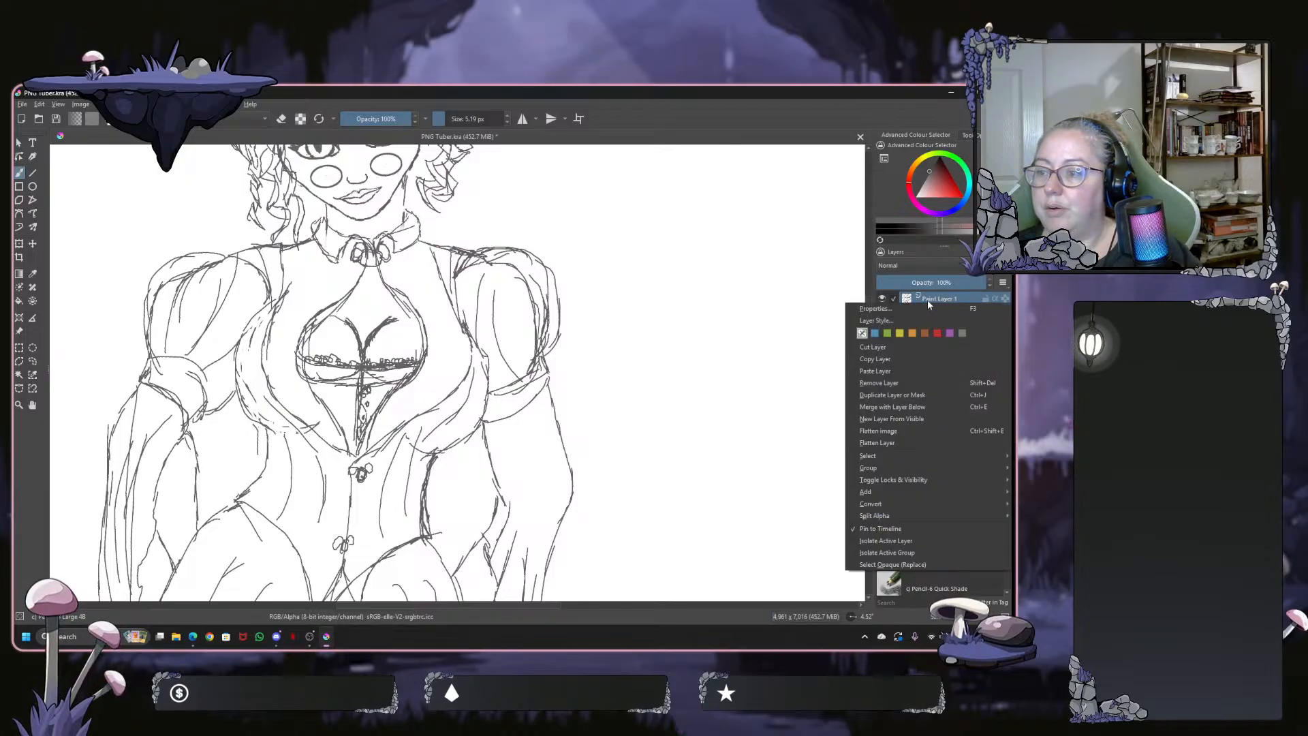
{"action": "key", "text": "Escape"}
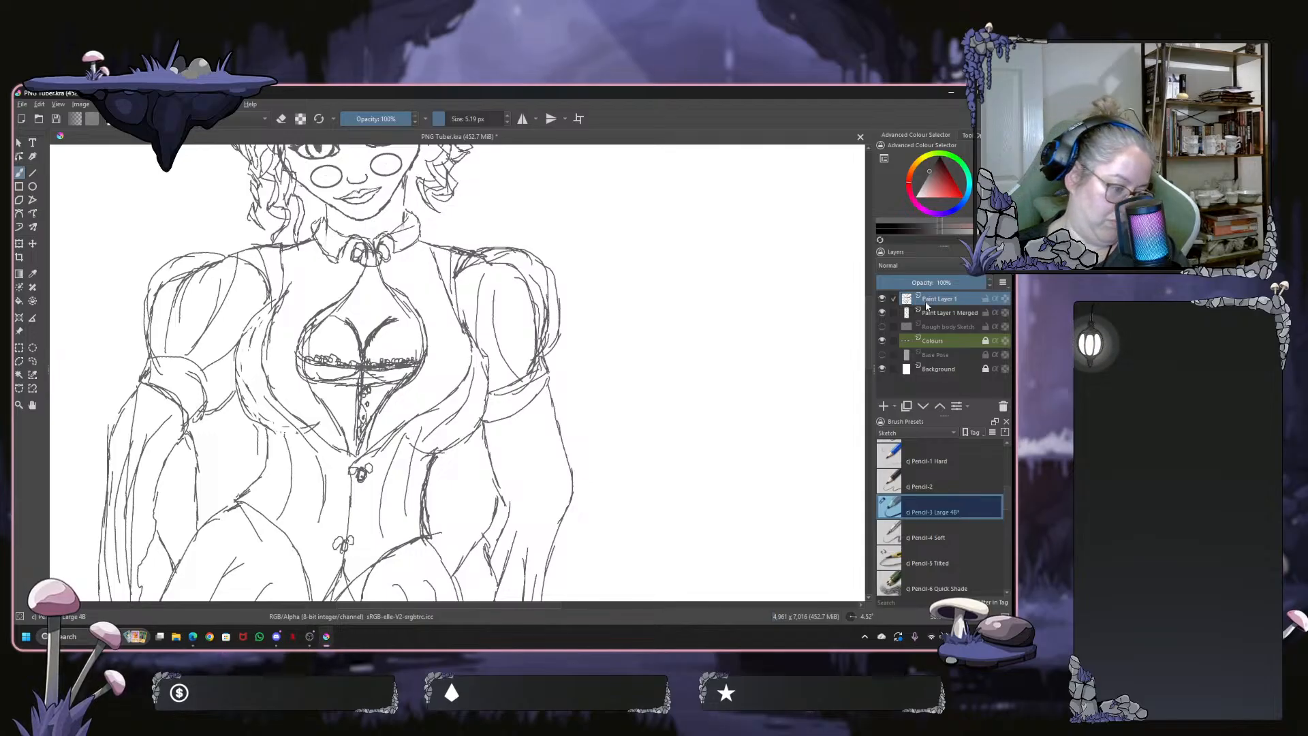
{"action": "key", "text": "ctrl+e"}
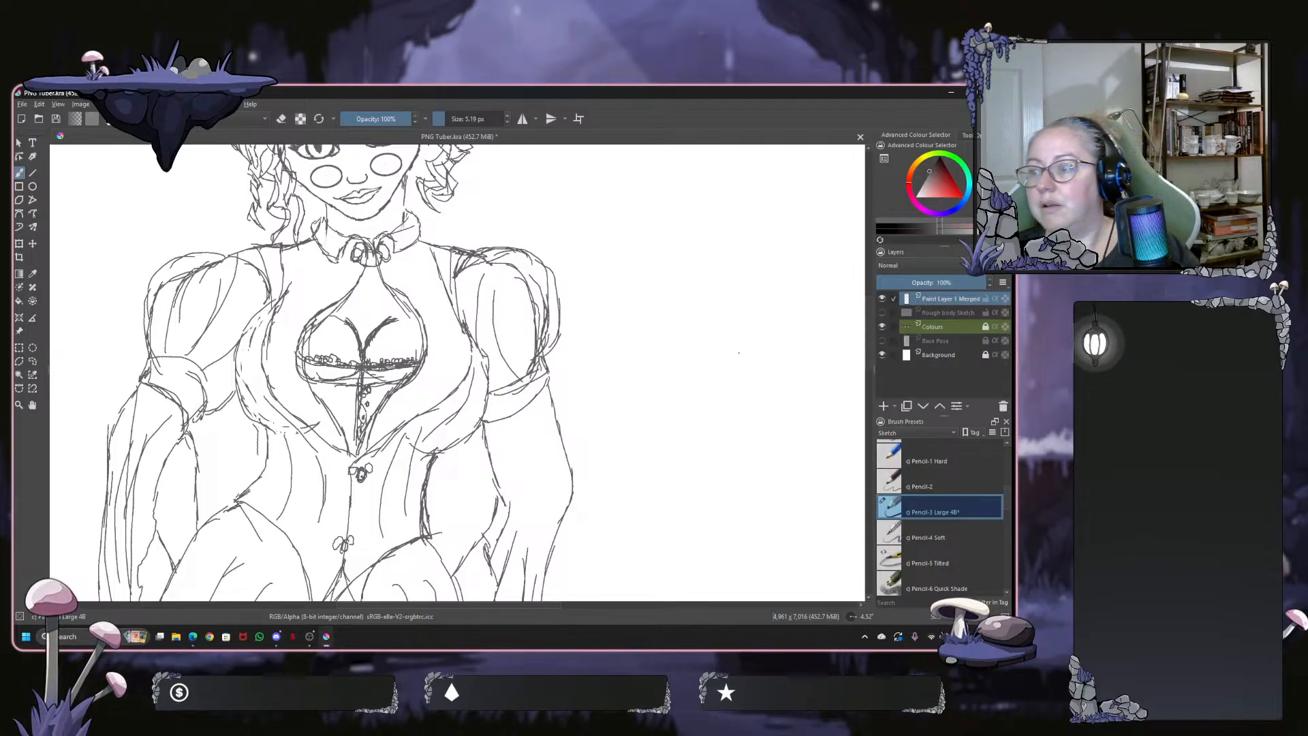
{"action": "scroll", "coordinate": [705, 335], "scroll_direction": "down", "scroll_amount": 3}
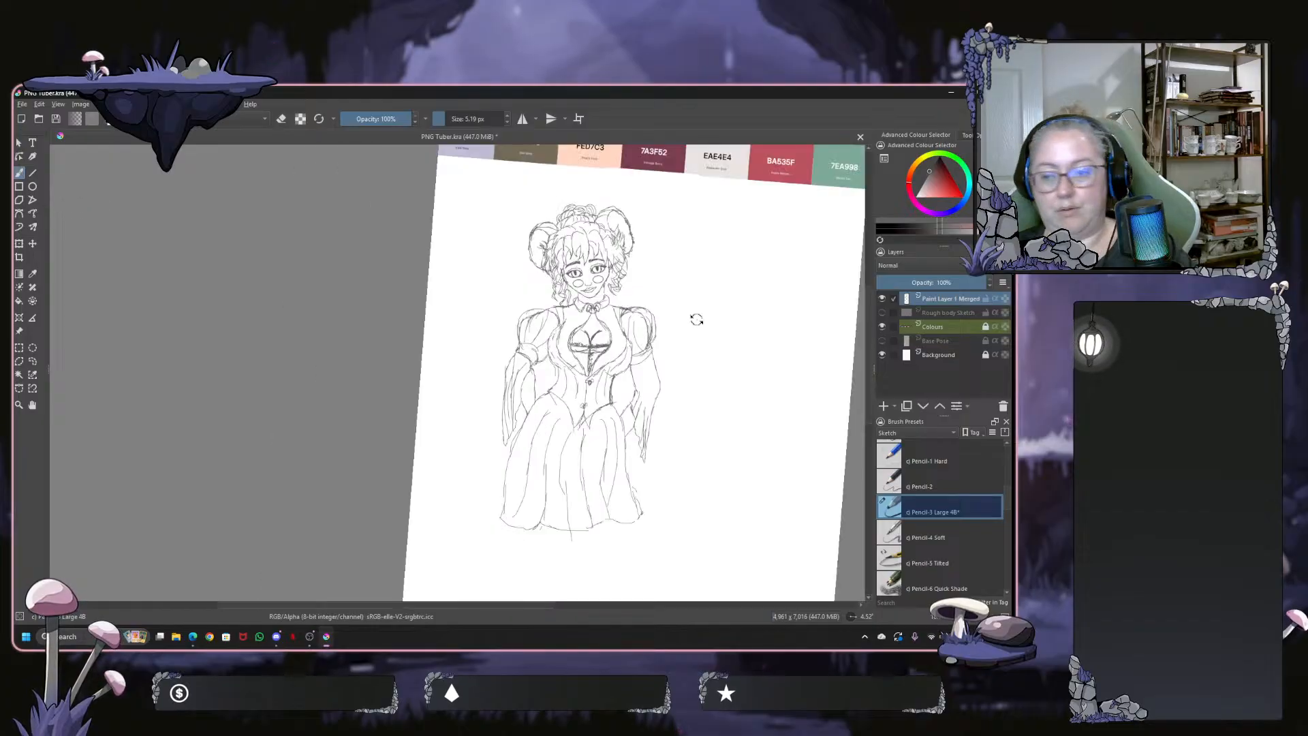
{"action": "left_click_drag", "start_coordinate": [697, 319], "coordinate": [691, 301]}
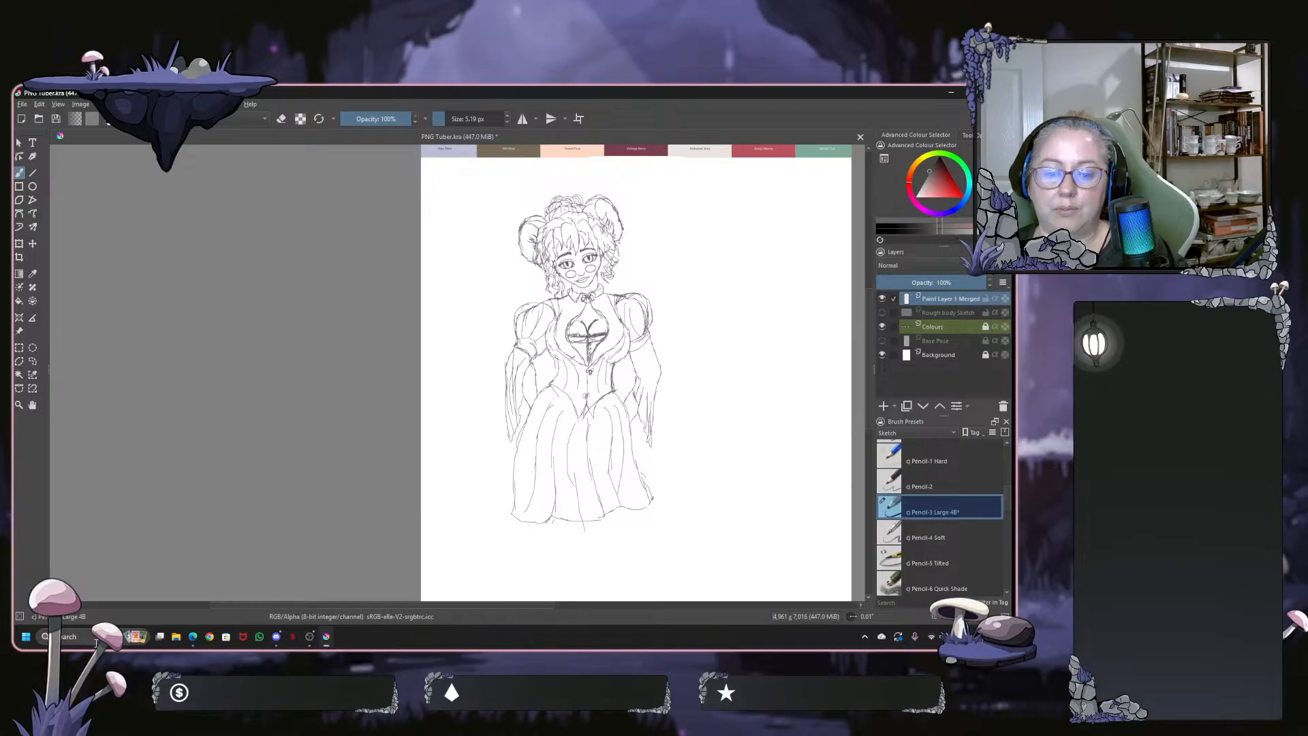
Switch to the Milanote character board to check the references, and return to the Krita drawing
{"action": "mouse_move", "coordinate": [193, 637]}
{"action": "left_click", "coordinate": [234, 598]}
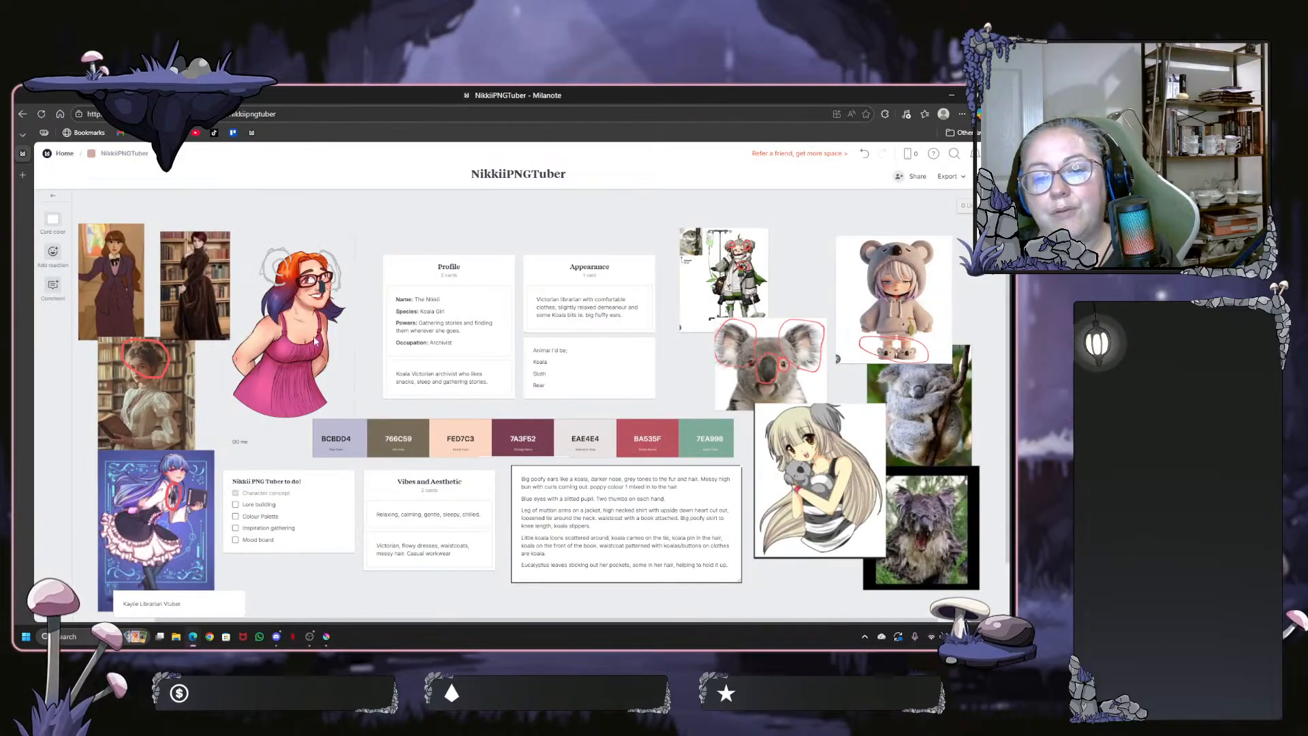
{"action": "left_click", "coordinate": [327, 636]}
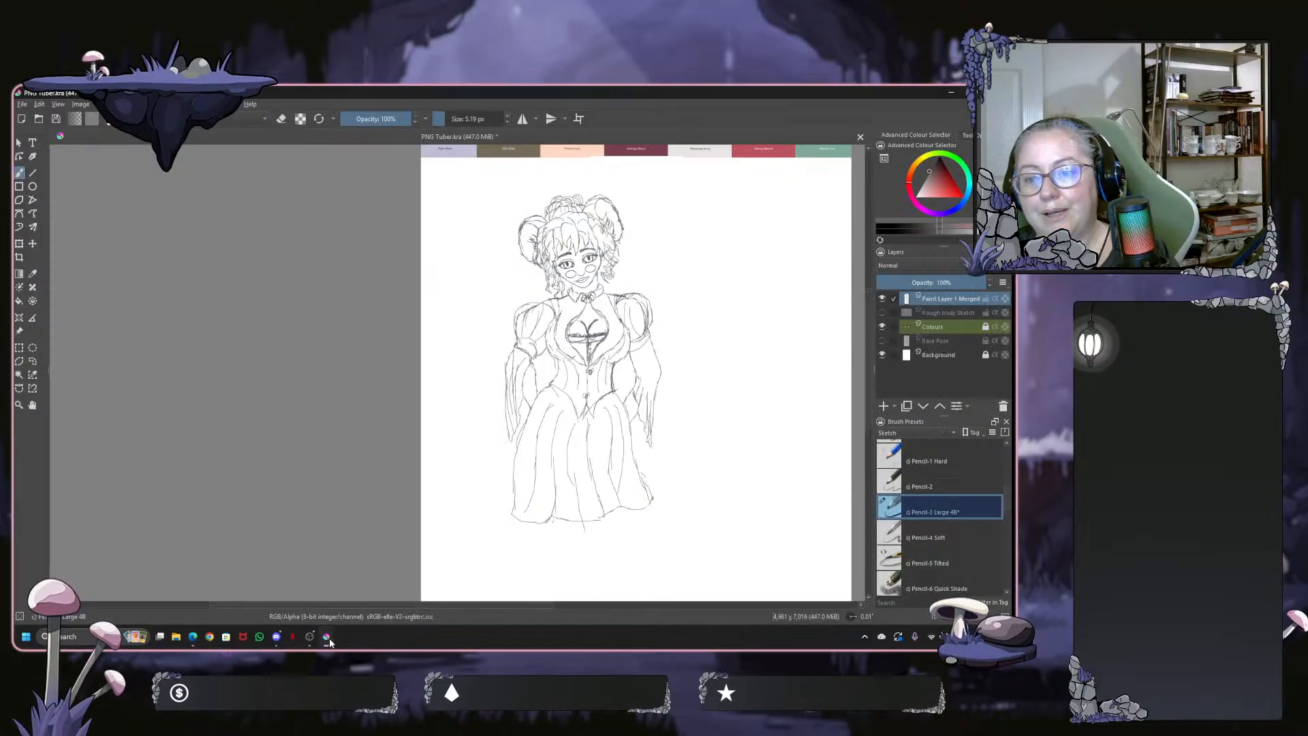
Switch to the Milanote board and move the librarian Vtuber caption card directly beneath the blue-background librarian picture
{"action": "mouse_move", "coordinate": [192, 636]}
{"action": "left_click", "coordinate": [225, 603]}
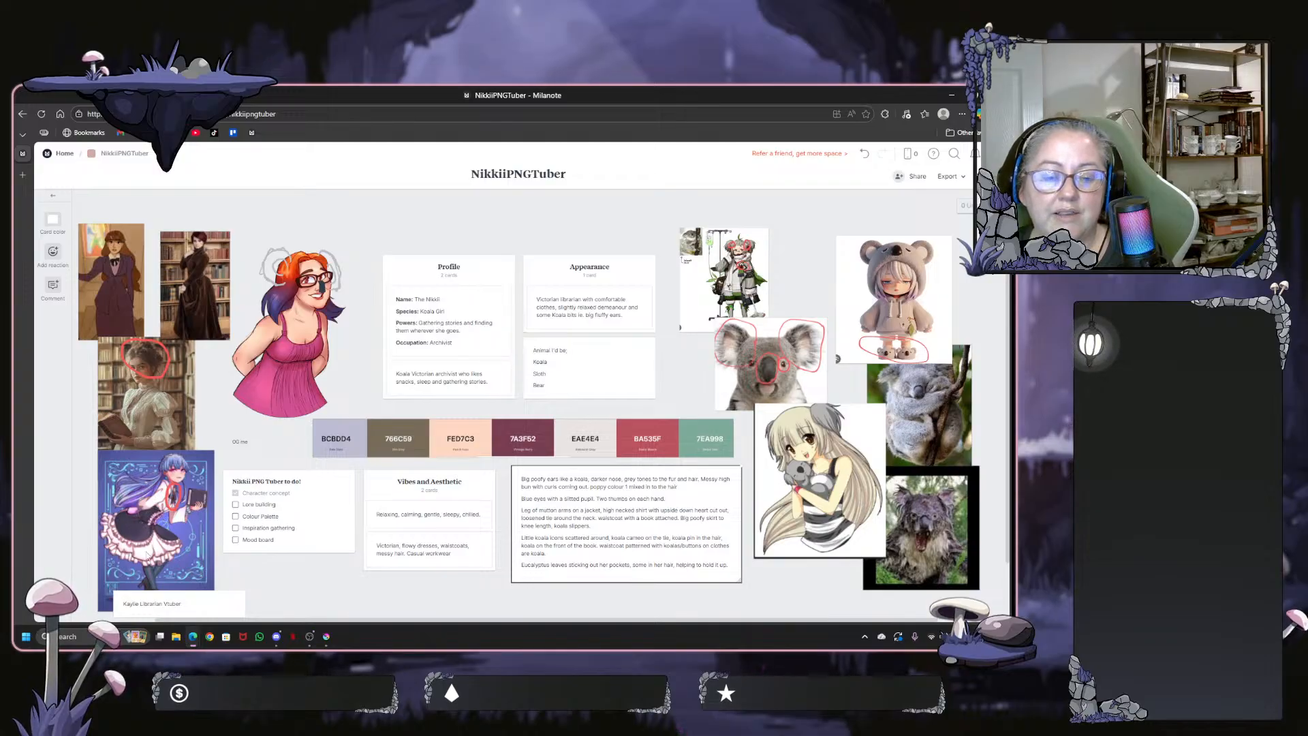
{"action": "scroll", "coordinate": [237, 580], "scroll_direction": "down", "scroll_amount": 1}
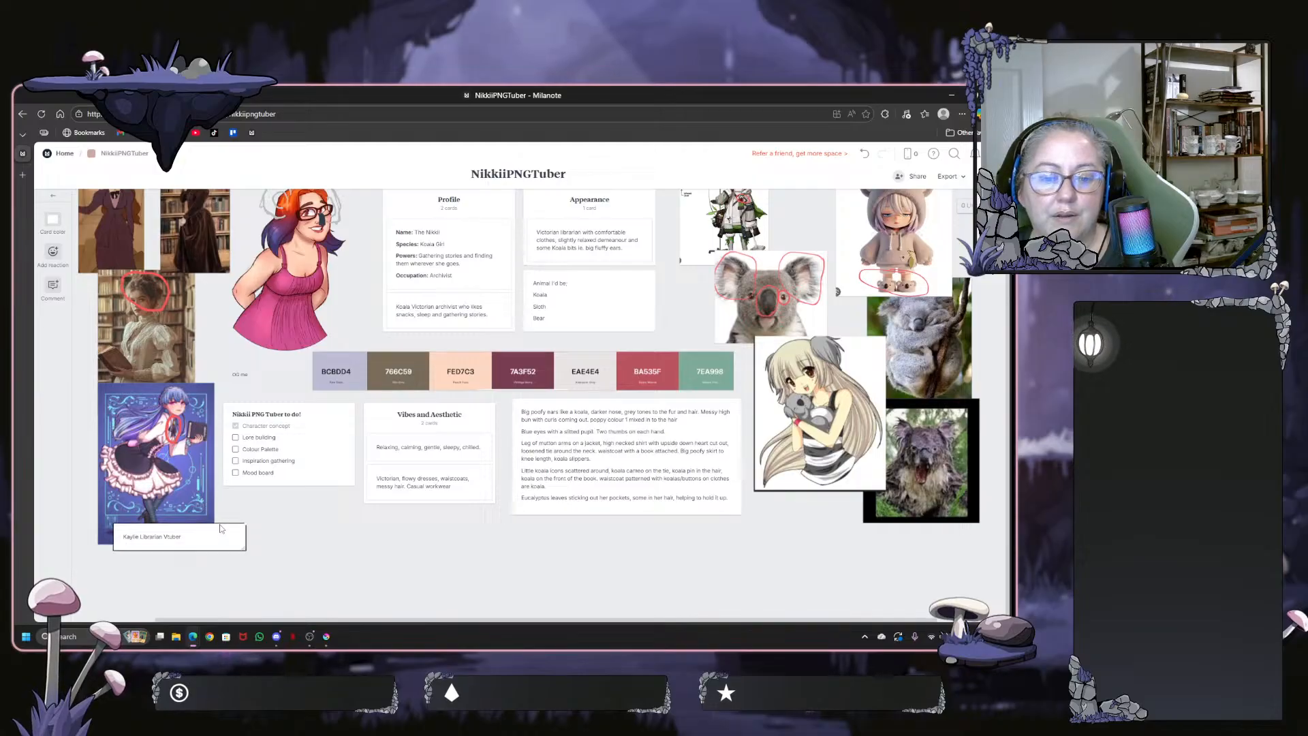
{"action": "left_click_drag", "start_coordinate": [220, 528], "coordinate": [216, 572]}
{"action": "scroll", "coordinate": [270, 529], "scroll_direction": "up", "scroll_amount": 1}
{"action": "scroll", "coordinate": [186, 513], "scroll_direction": "down", "scroll_amount": 1}
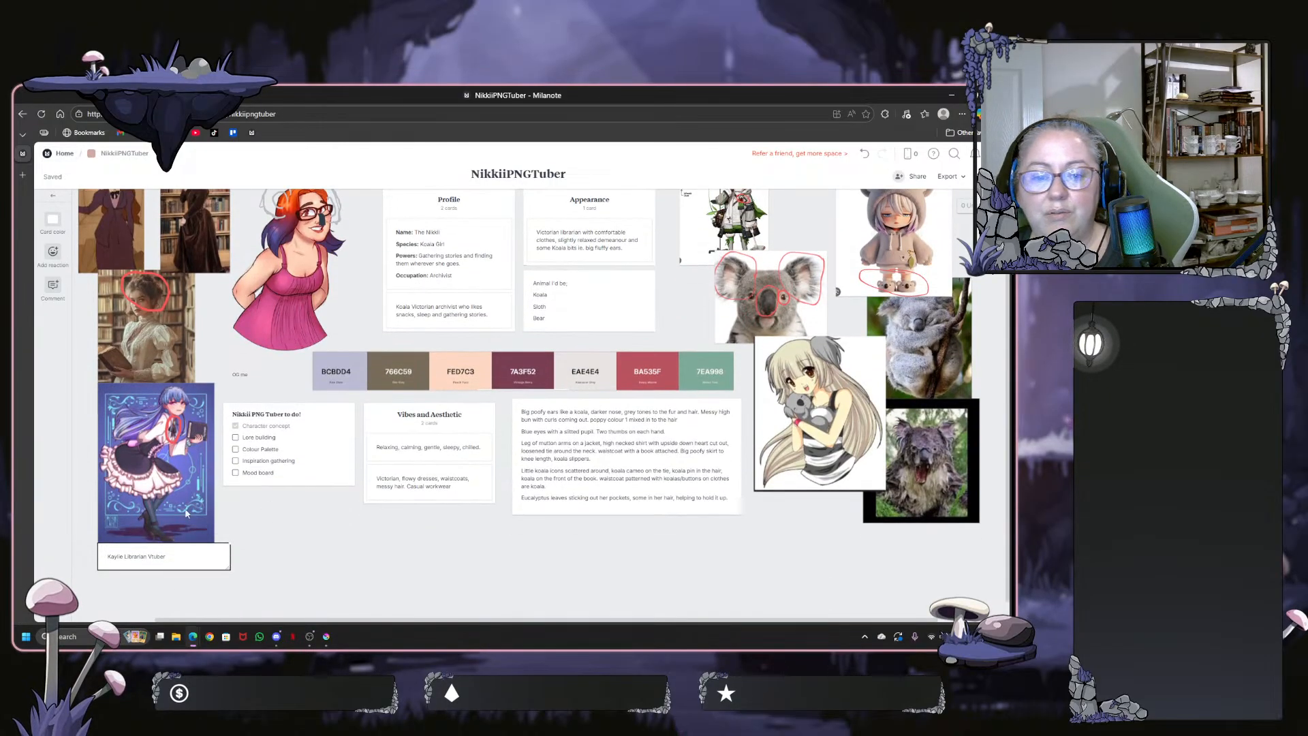
Review the board's reference pictures, colour palette and outfit notes, and switch back to the Krita drawing
{"action": "scroll", "coordinate": [275, 523], "scroll_direction": "up", "scroll_amount": 2}
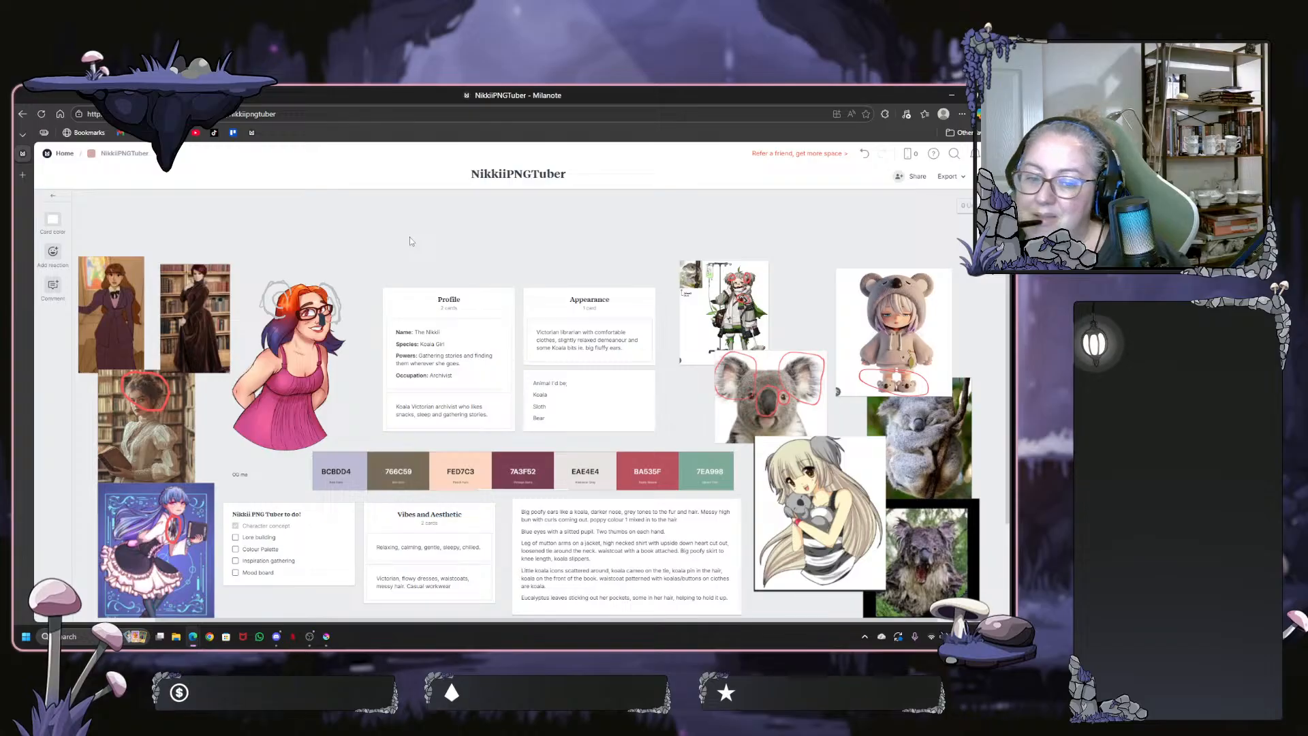
{"action": "scroll", "coordinate": [359, 393], "scroll_direction": "down", "scroll_amount": 3}
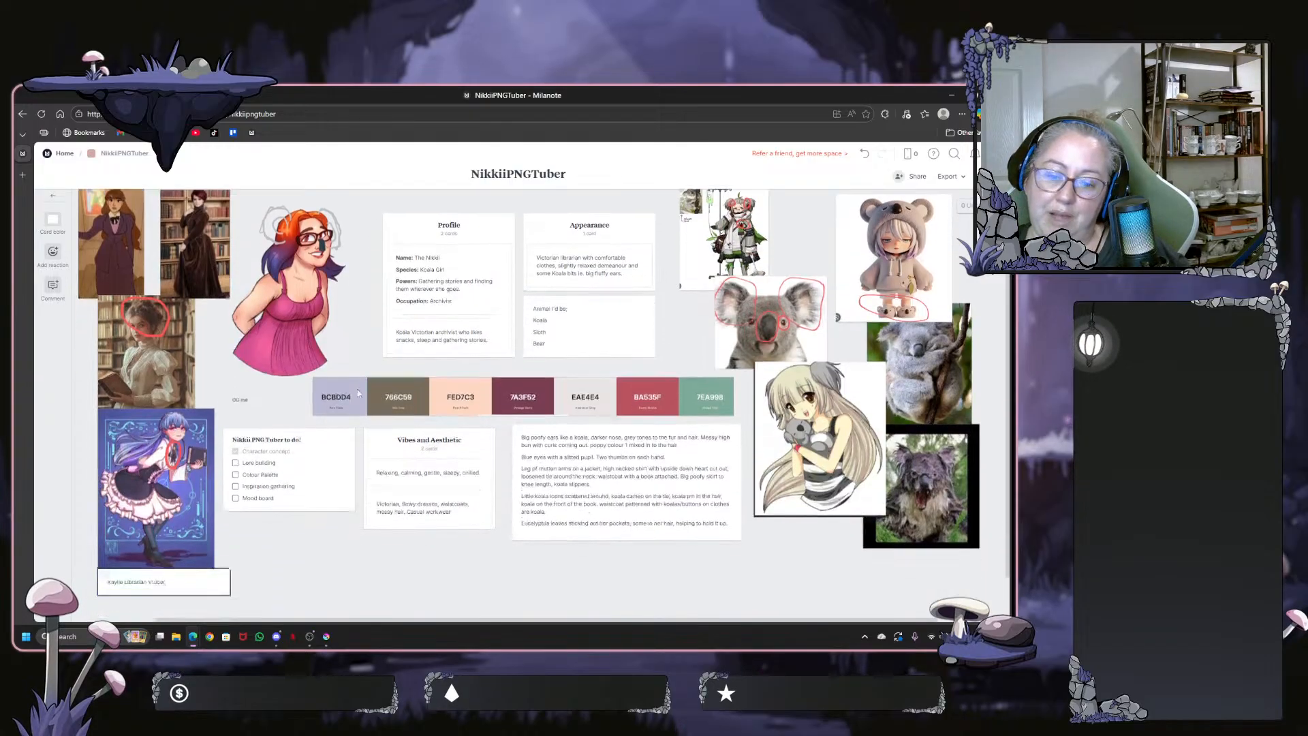
{"action": "scroll", "coordinate": [935, 377], "scroll_direction": "up", "scroll_amount": 3}
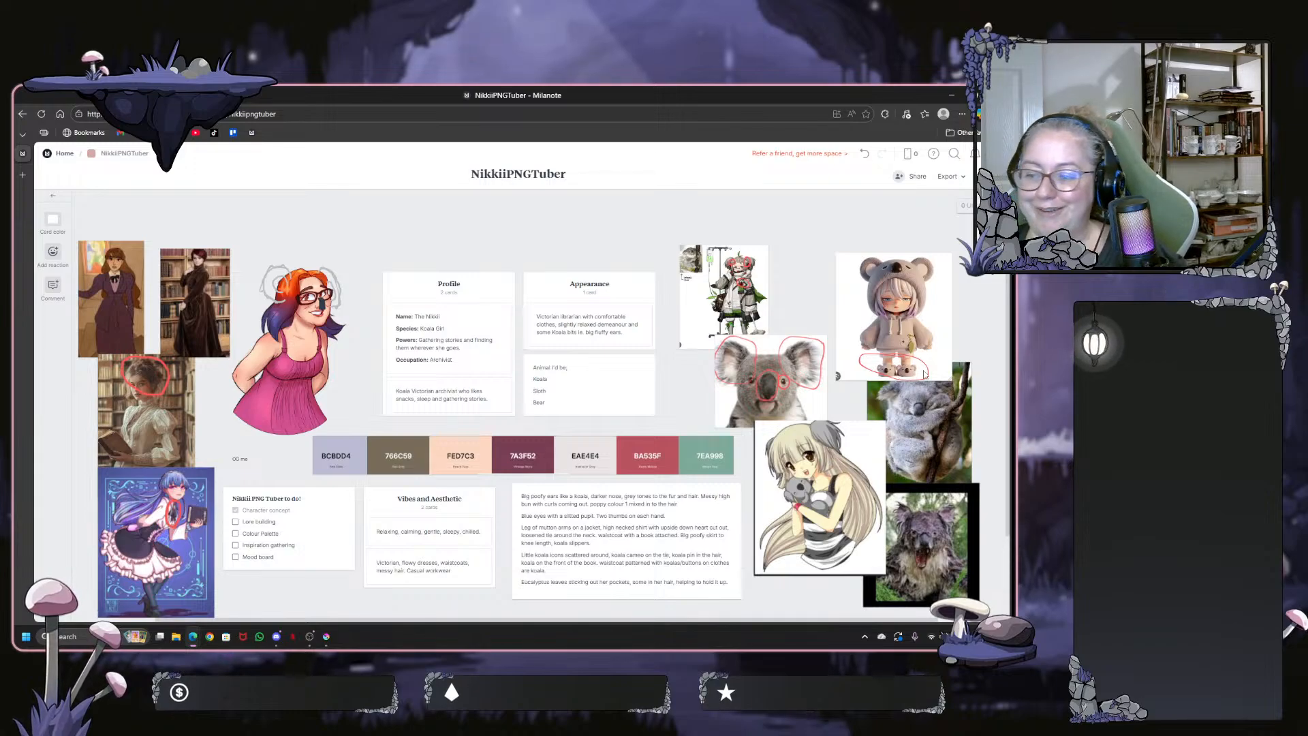
{"action": "left_click", "coordinate": [328, 637]}
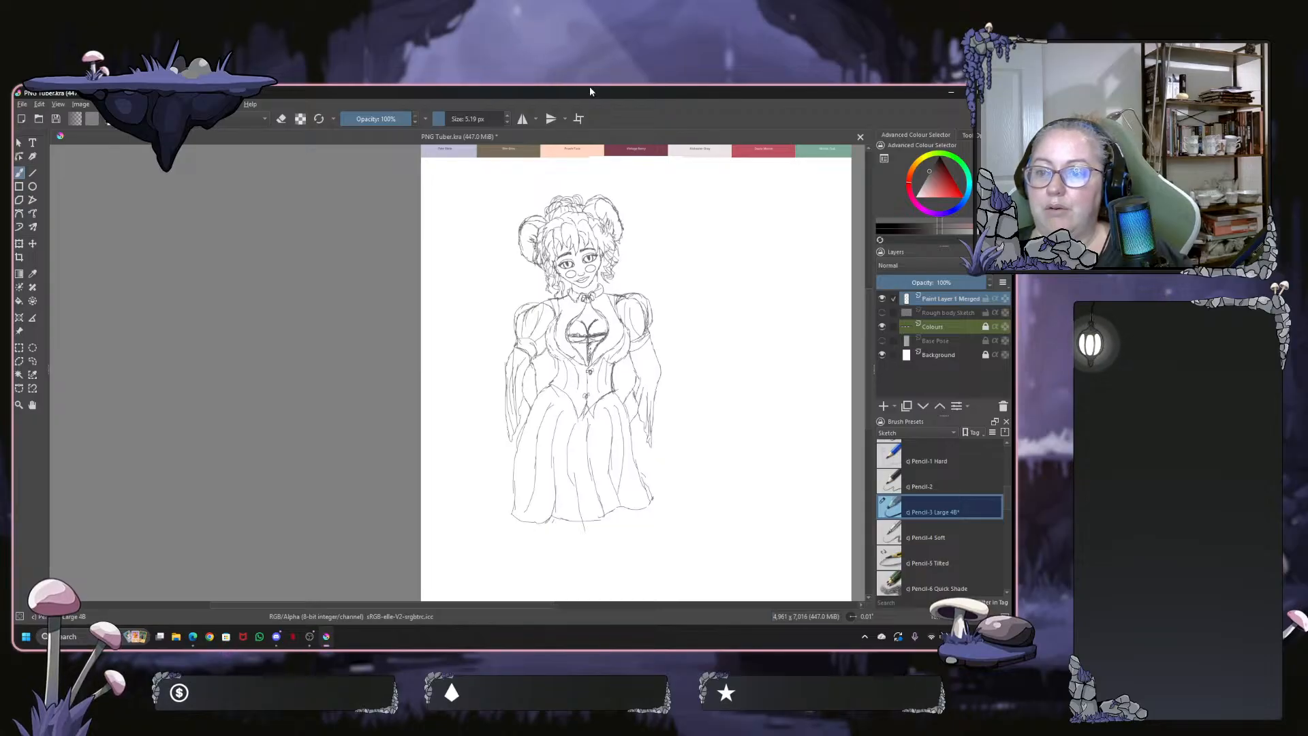
Add a new paint layer above the merged line art and set the brush size to 4.50 px
{"action": "scroll", "coordinate": [596, 271], "scroll_direction": "up", "scroll_amount": 5}
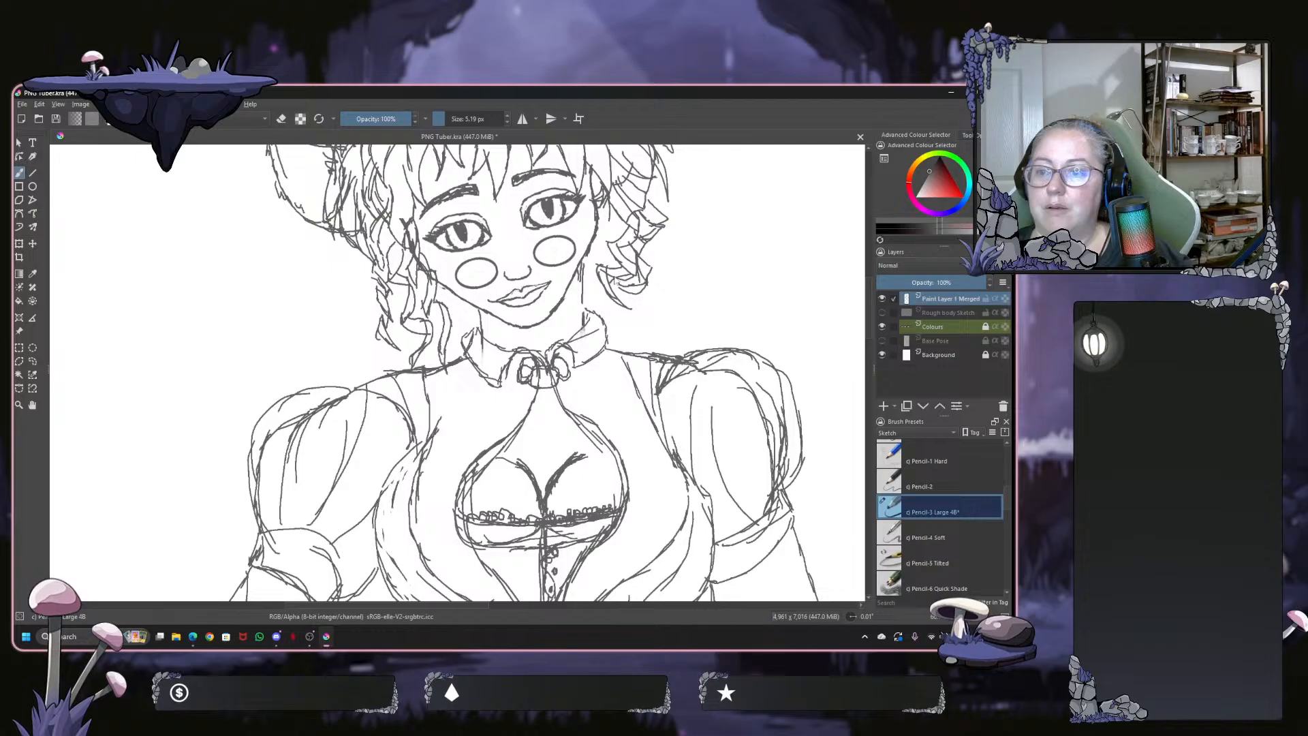
{"action": "right_click", "coordinate": [615, 276]}
{"action": "left_click", "coordinate": [740, 221]}
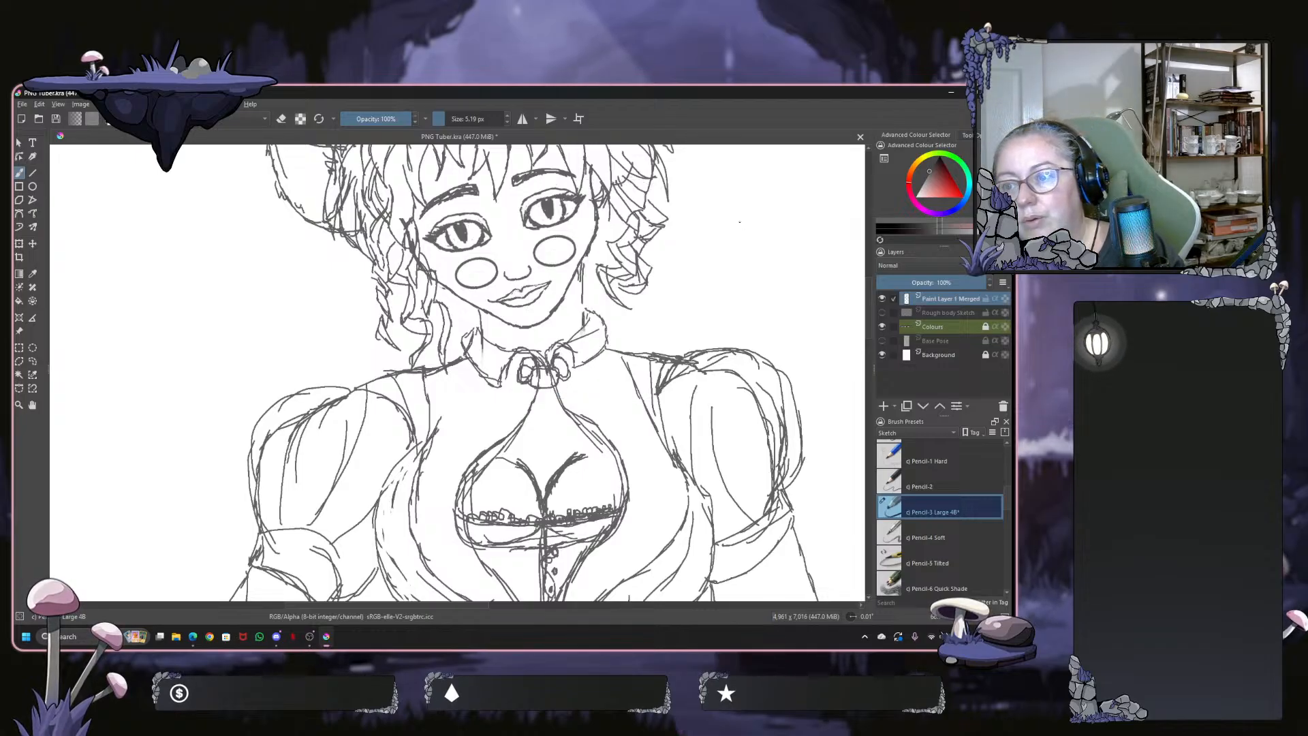
{"action": "left_click_drag", "start_coordinate": [740, 222], "coordinate": [729, 222]}
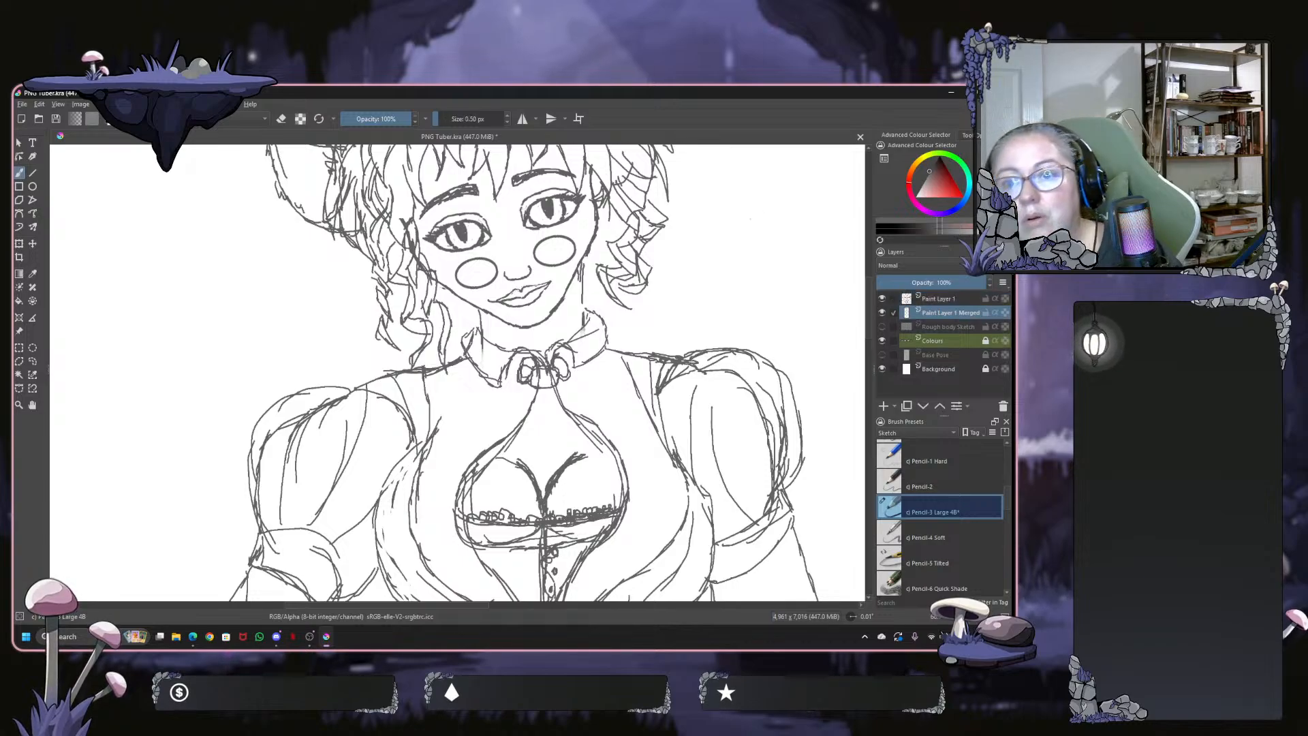
{"action": "key", "text": "Insert"}
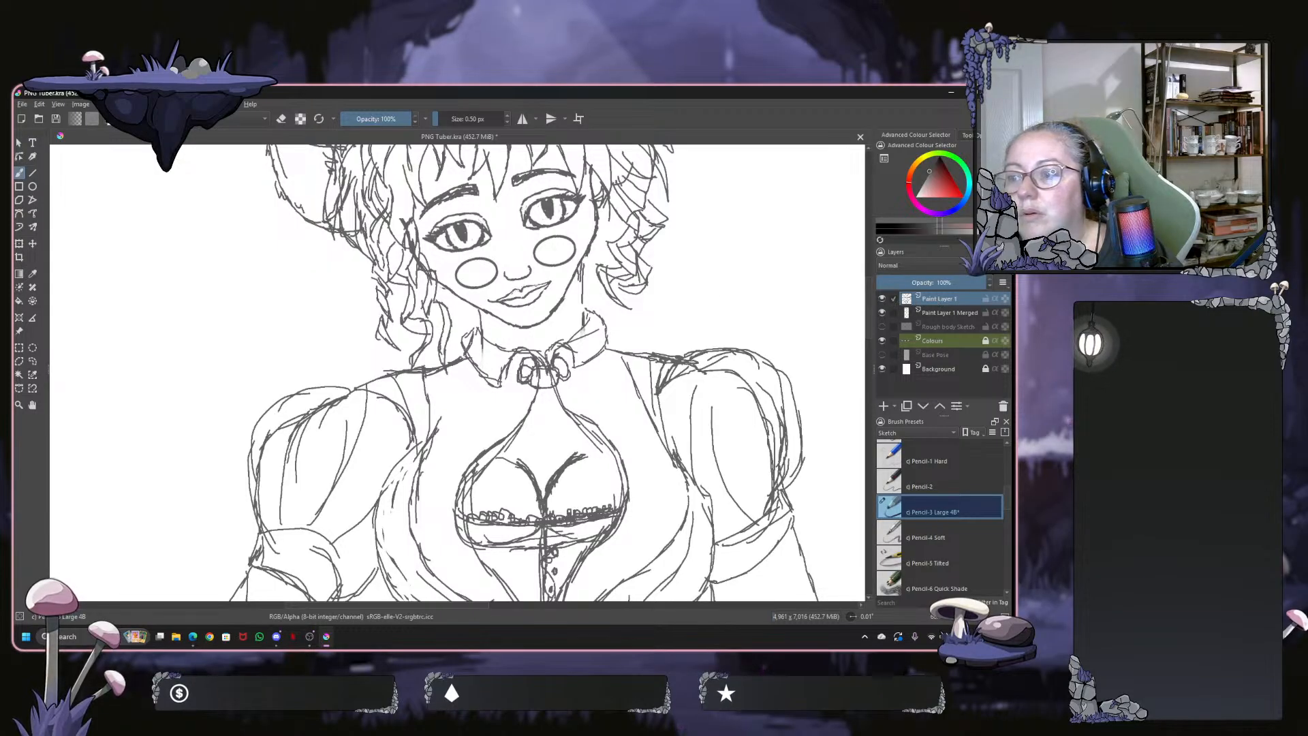
{"action": "scroll", "coordinate": [719, 295], "scroll_direction": "down", "scroll_amount": 1}
{"action": "left_click", "coordinate": [508, 117]}
{"action": "left_click", "coordinate": [508, 116]}
{"action": "left_click", "coordinate": [507, 117]}
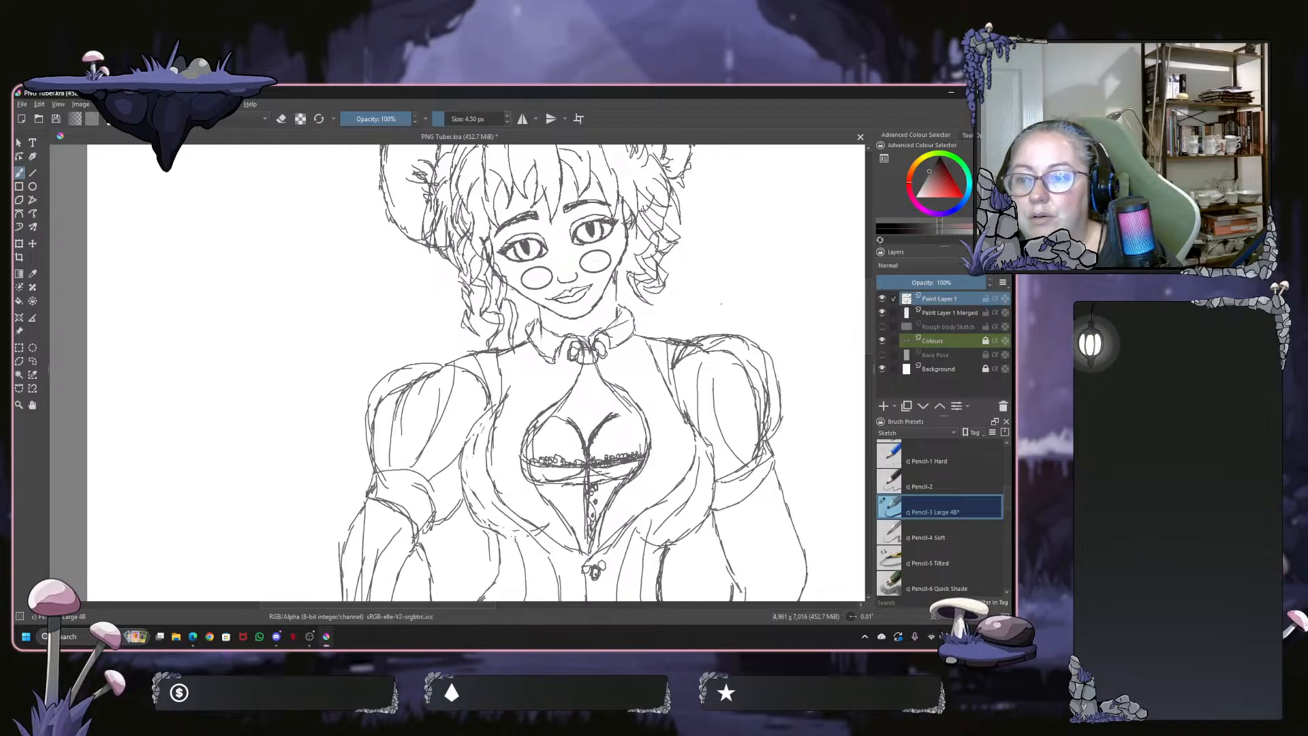
Draw the glasses' bridge and side arm to join the two round lenses on the face
{"action": "left_click_drag", "start_coordinate": [722, 305], "coordinate": [703, 378]}
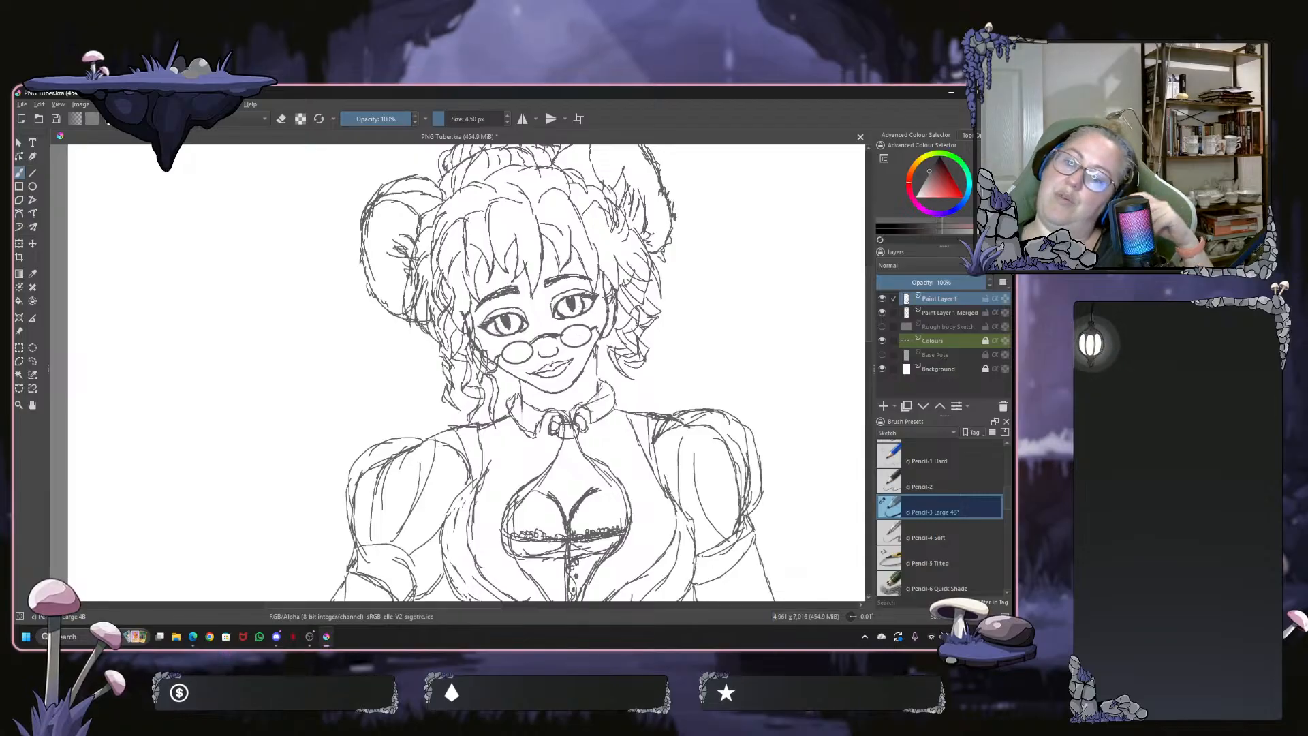
{"action": "scroll", "coordinate": [434, 332], "scroll_direction": "down", "scroll_amount": 1}
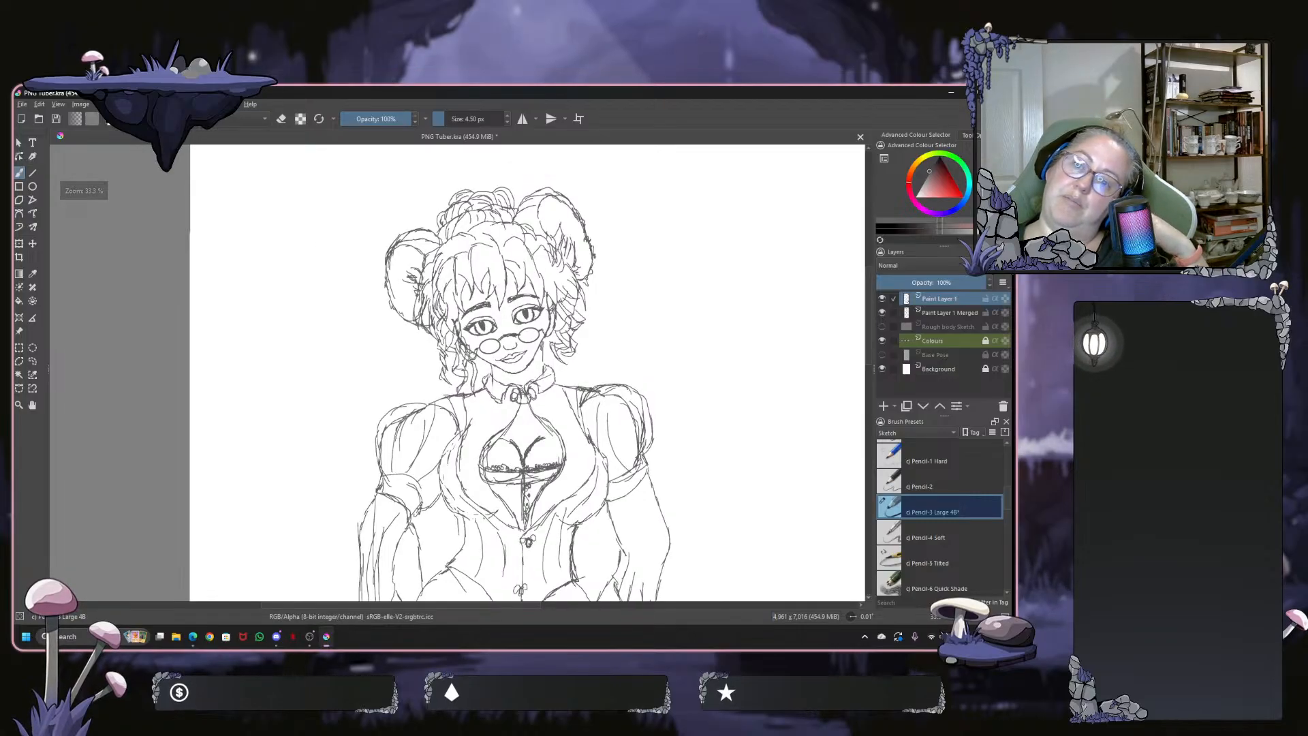
{"action": "scroll", "coordinate": [434, 332], "scroll_direction": "down", "scroll_amount": 1}
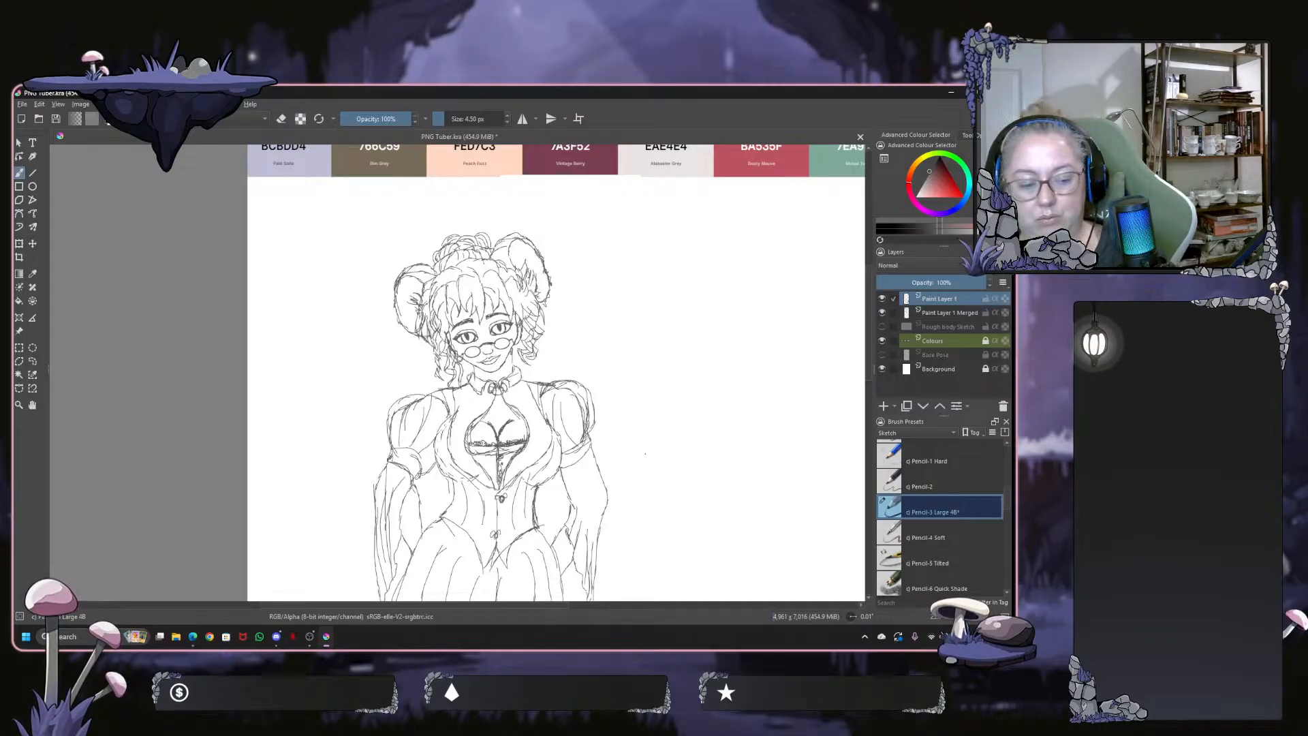
Draw the curved waistband folds across both hips of the skirt, with upper and lower edges beside the bodice point
{"action": "scroll", "coordinate": [645, 453], "scroll_direction": "down", "scroll_amount": 3}
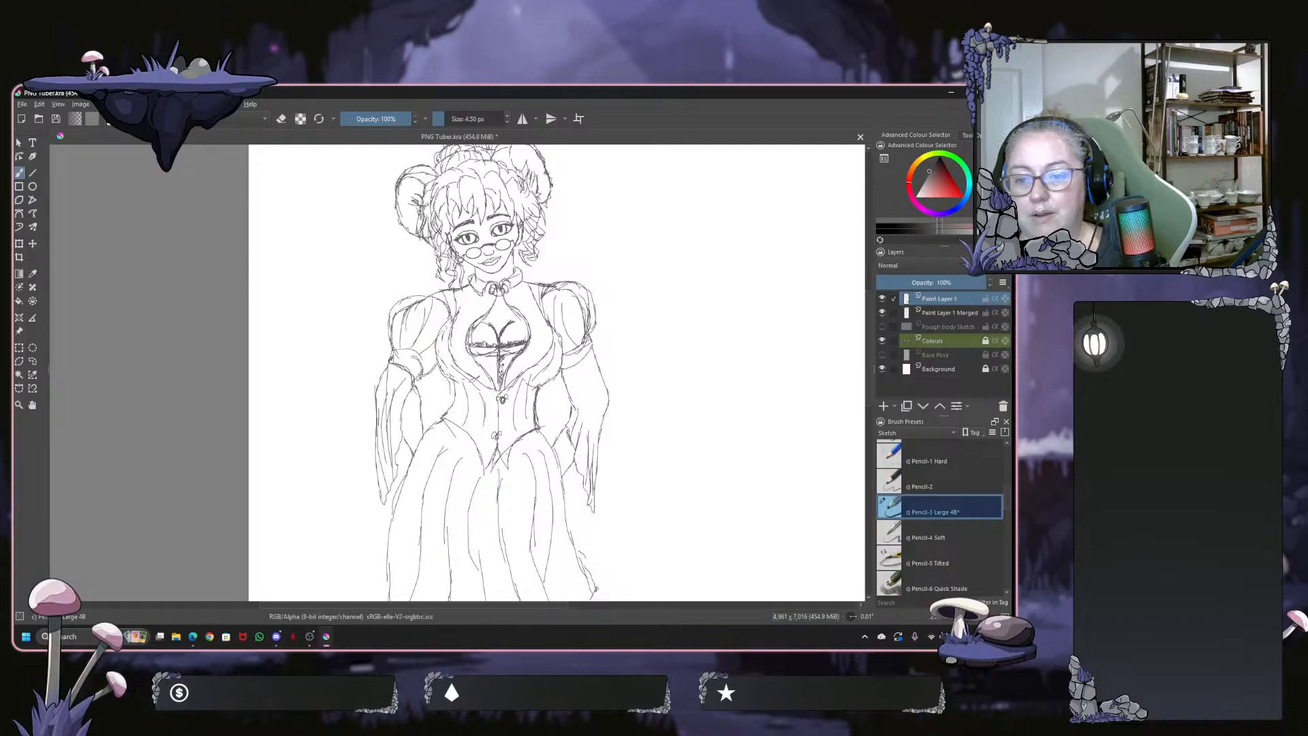
{"action": "scroll", "coordinate": [510, 454], "scroll_direction": "up", "scroll_amount": 3}
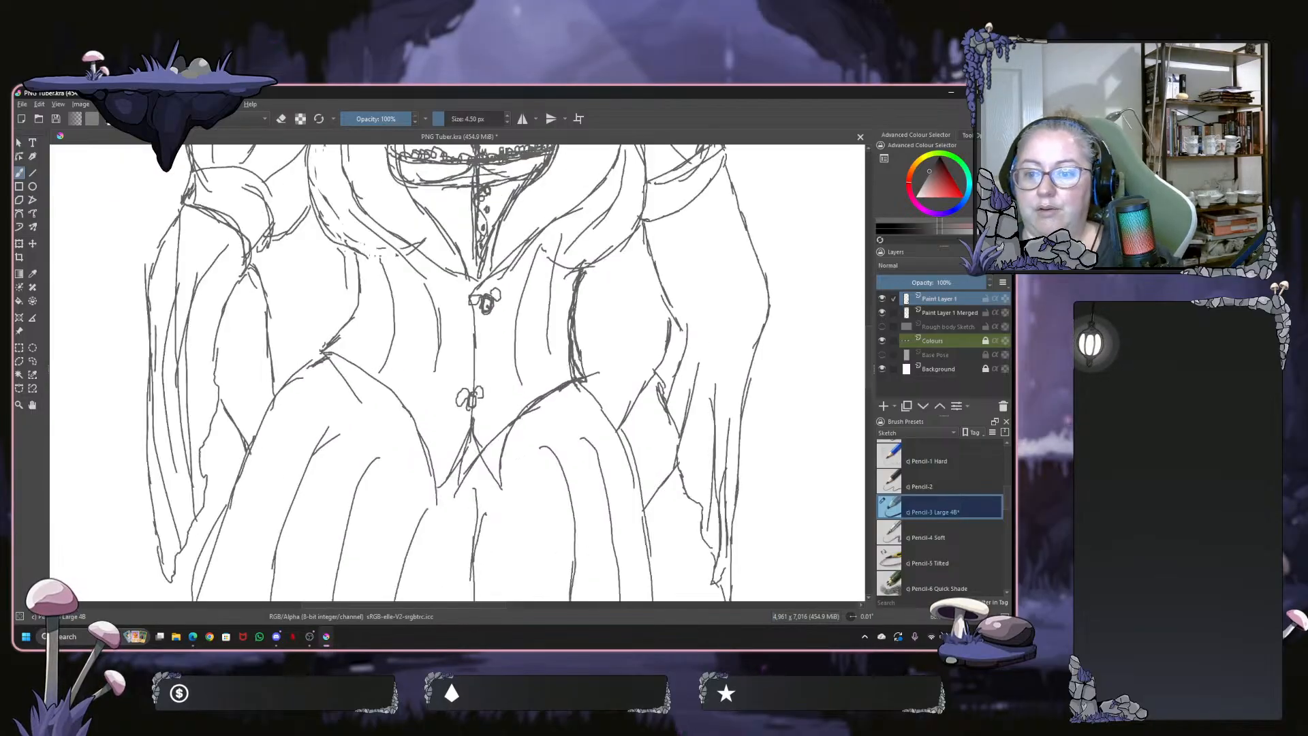
{"action": "mouse_move", "coordinate": [523, 416]}
{"action": "left_mouse_down"}
{"action": "mouse_move", "coordinate": [597, 399]}
{"action": "mouse_move", "coordinate": [616, 431]}
{"action": "left_mouse_up"}
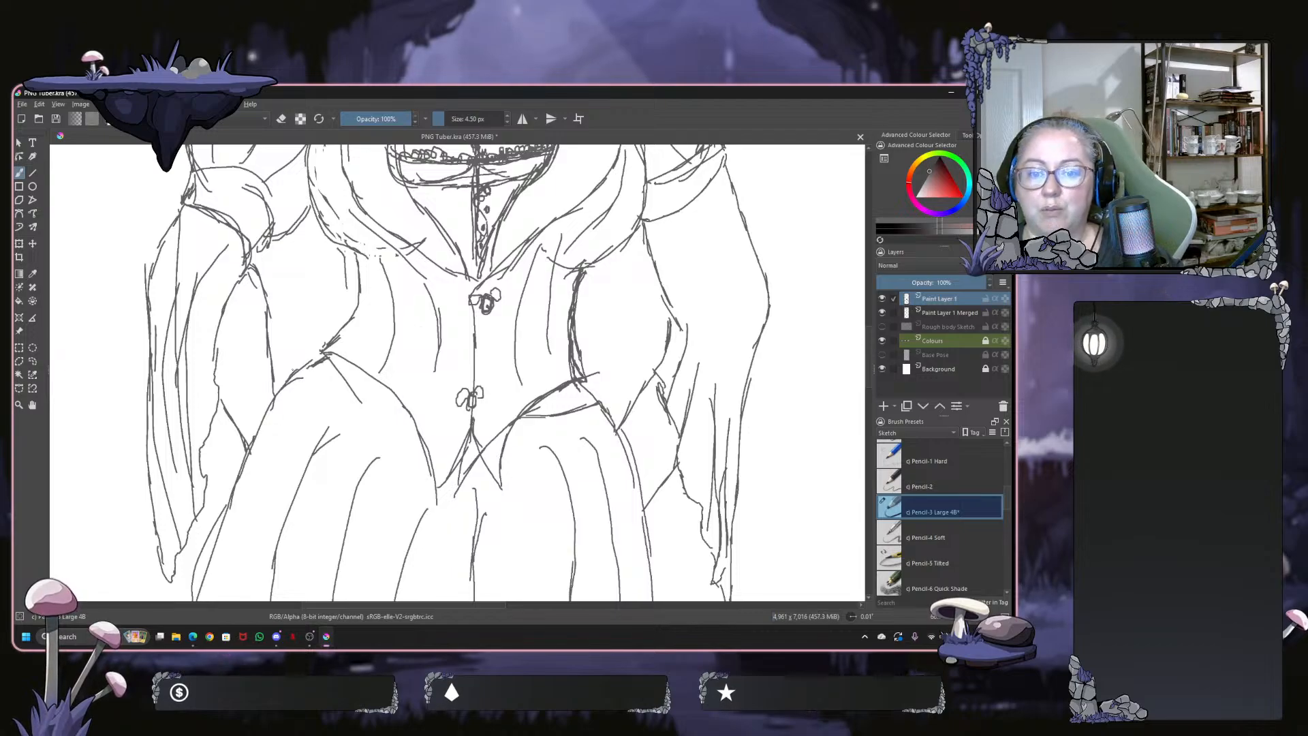
{"action": "left_click_drag", "start_coordinate": [293, 375], "coordinate": [411, 413]}
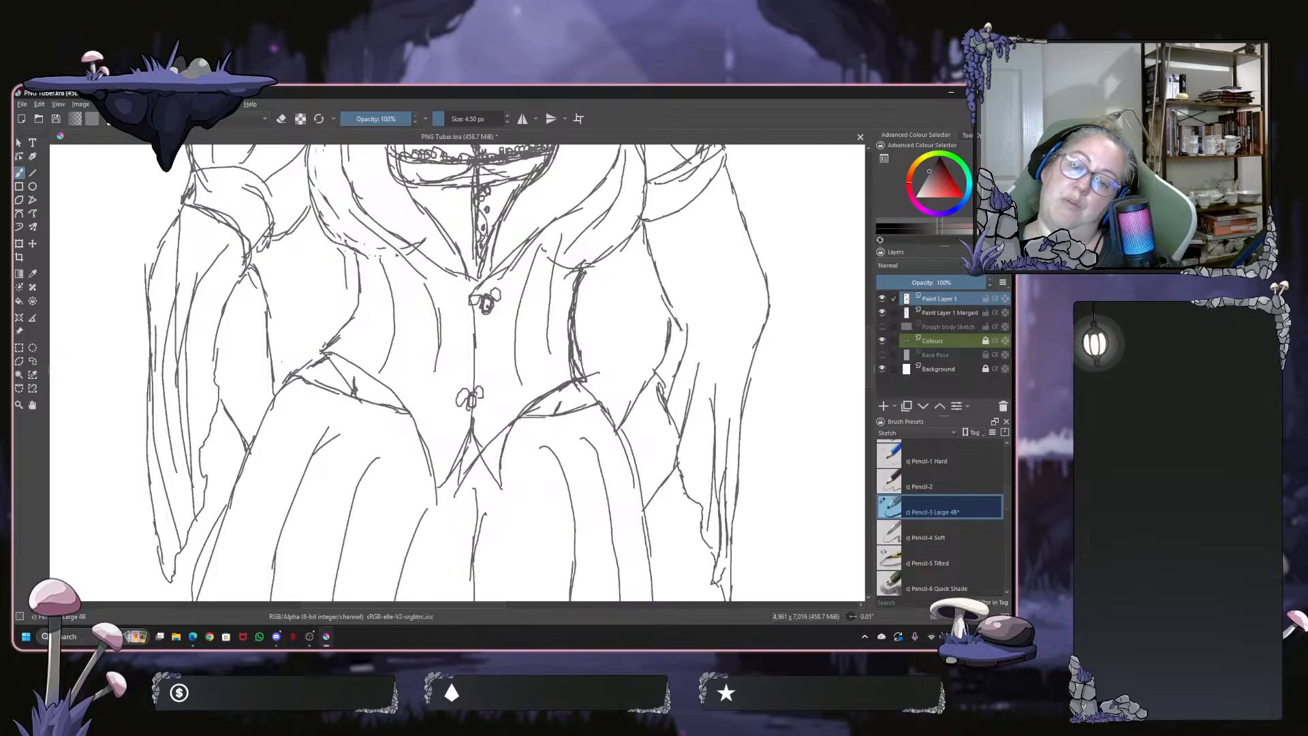
{"action": "mouse_move", "coordinate": [277, 398]}
{"action": "left_mouse_down"}
{"action": "mouse_move", "coordinate": [331, 438]}
{"action": "mouse_move", "coordinate": [413, 444]}
{"action": "left_mouse_up"}
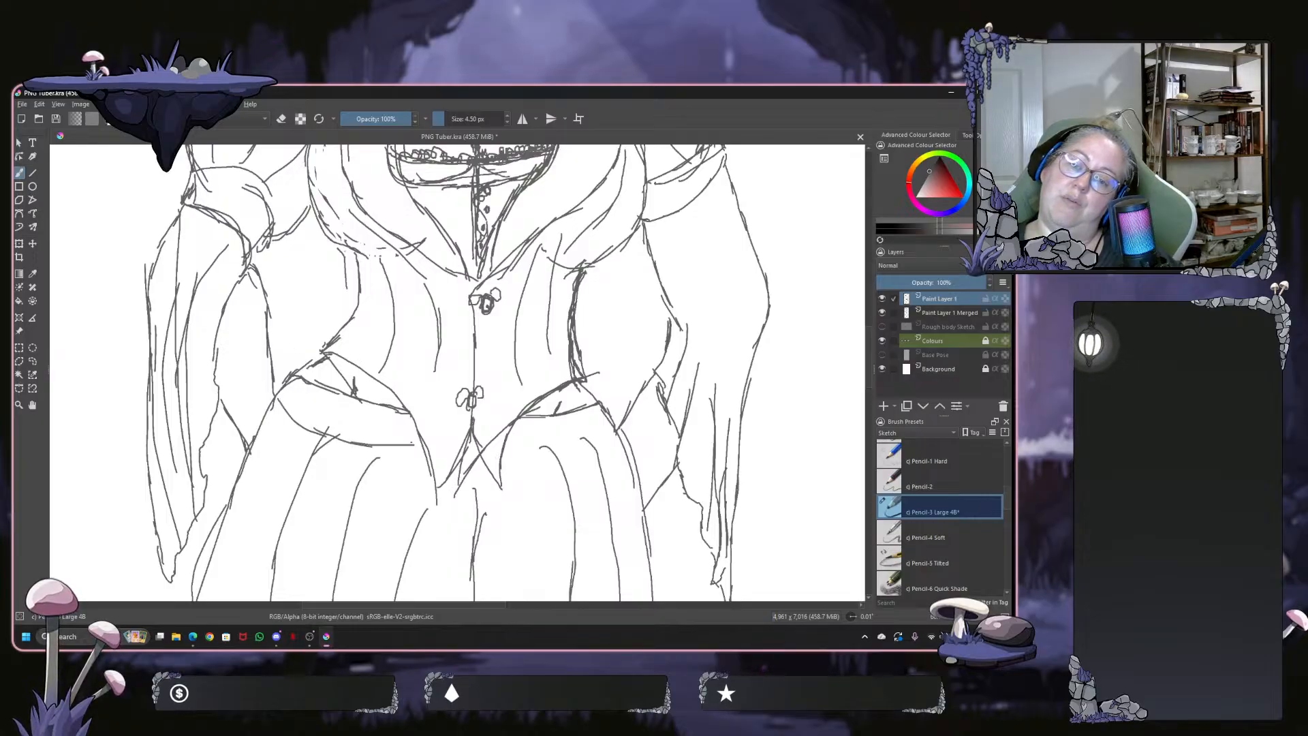
{"action": "mouse_move", "coordinate": [505, 446]}
{"action": "left_mouse_down"}
{"action": "mouse_move", "coordinate": [574, 449]}
{"action": "mouse_move", "coordinate": [611, 411]}
{"action": "left_mouse_up"}
{"action": "scroll", "coordinate": [613, 355], "scroll_direction": "down", "scroll_amount": 3}
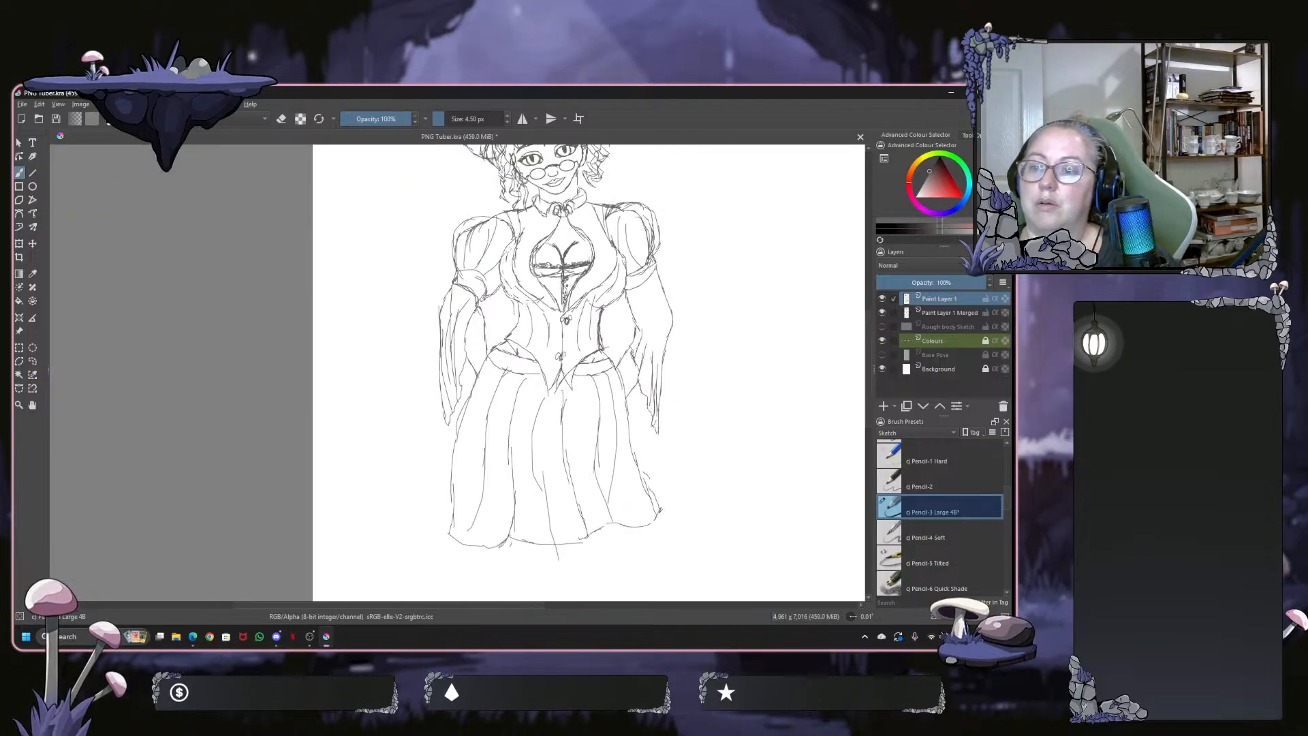
{"action": "right_click", "coordinate": [718, 344]}
{"action": "left_click", "coordinate": [784, 207]}
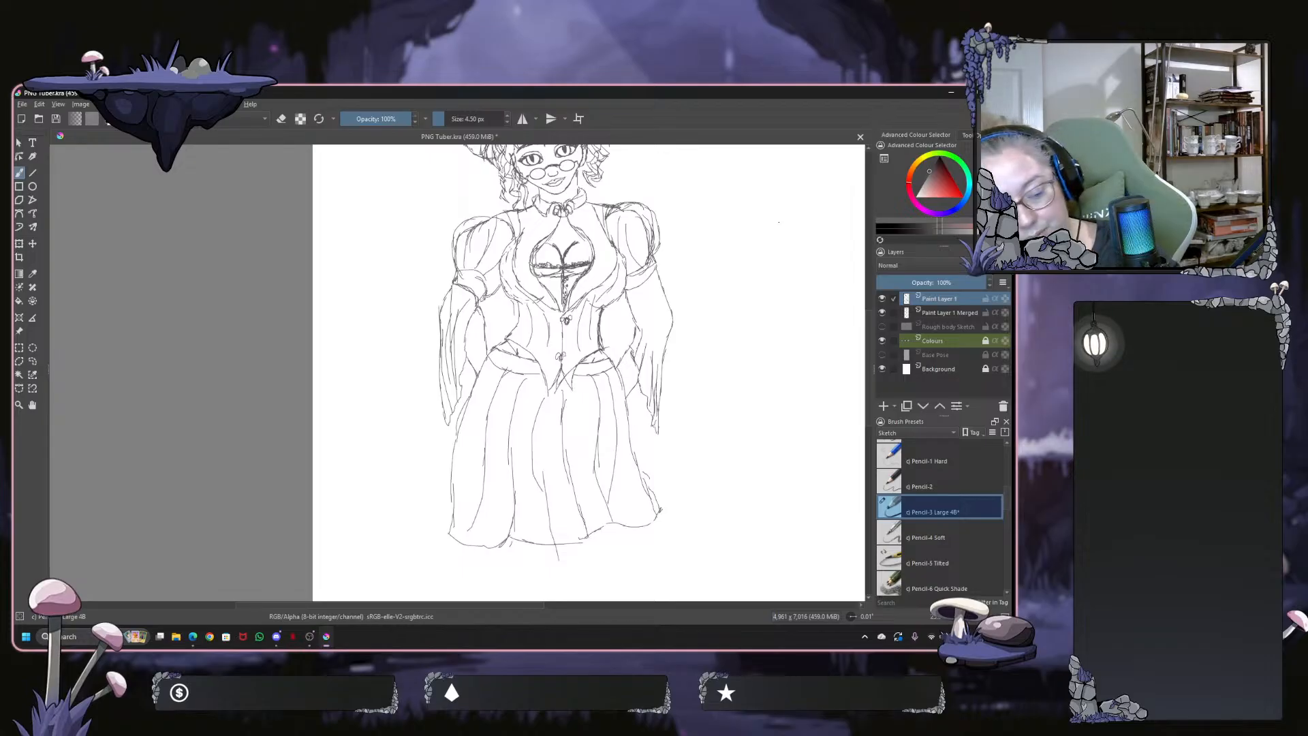
Show the Rough body Sketch layer and compare it with Paint Layer 1 and the merged line art by toggling their visibility
{"action": "left_click_drag", "start_coordinate": [777, 219], "coordinate": [704, 330]}
{"action": "scroll", "coordinate": [705, 330], "scroll_direction": "down", "scroll_amount": 1}
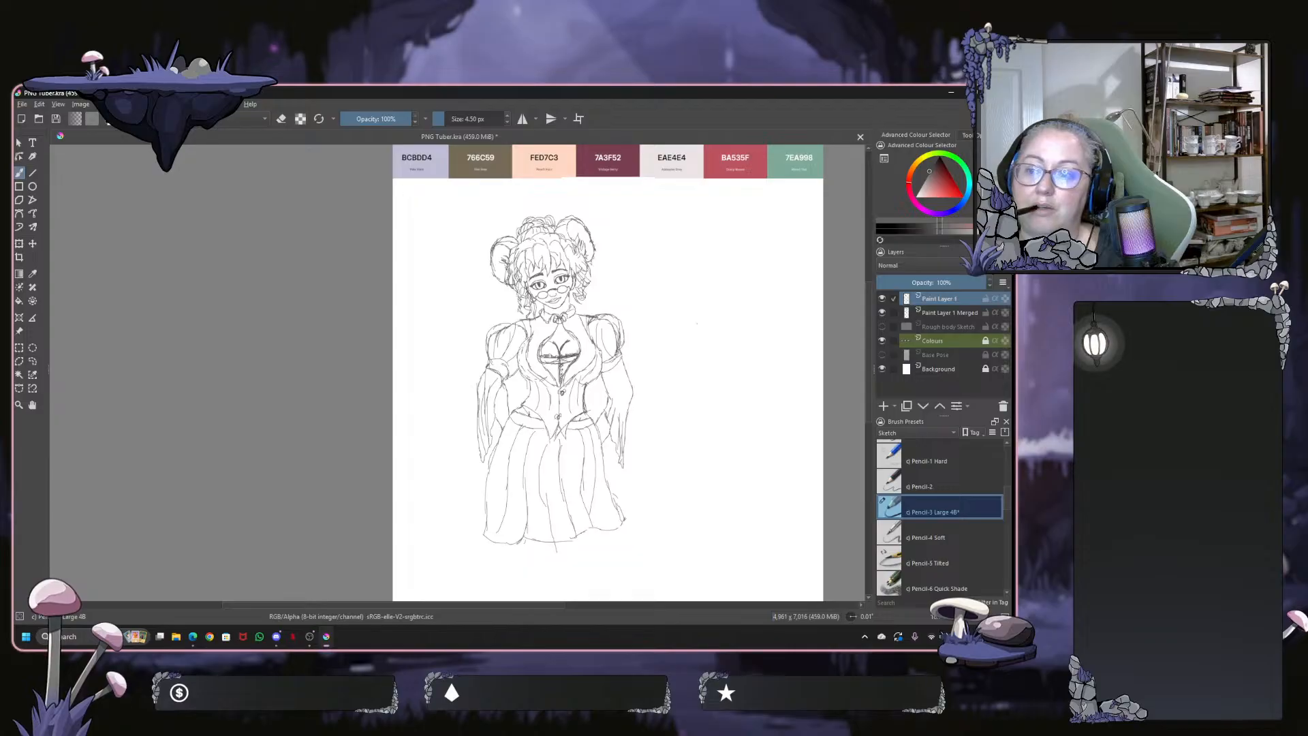
{"action": "left_click", "coordinate": [882, 327]}
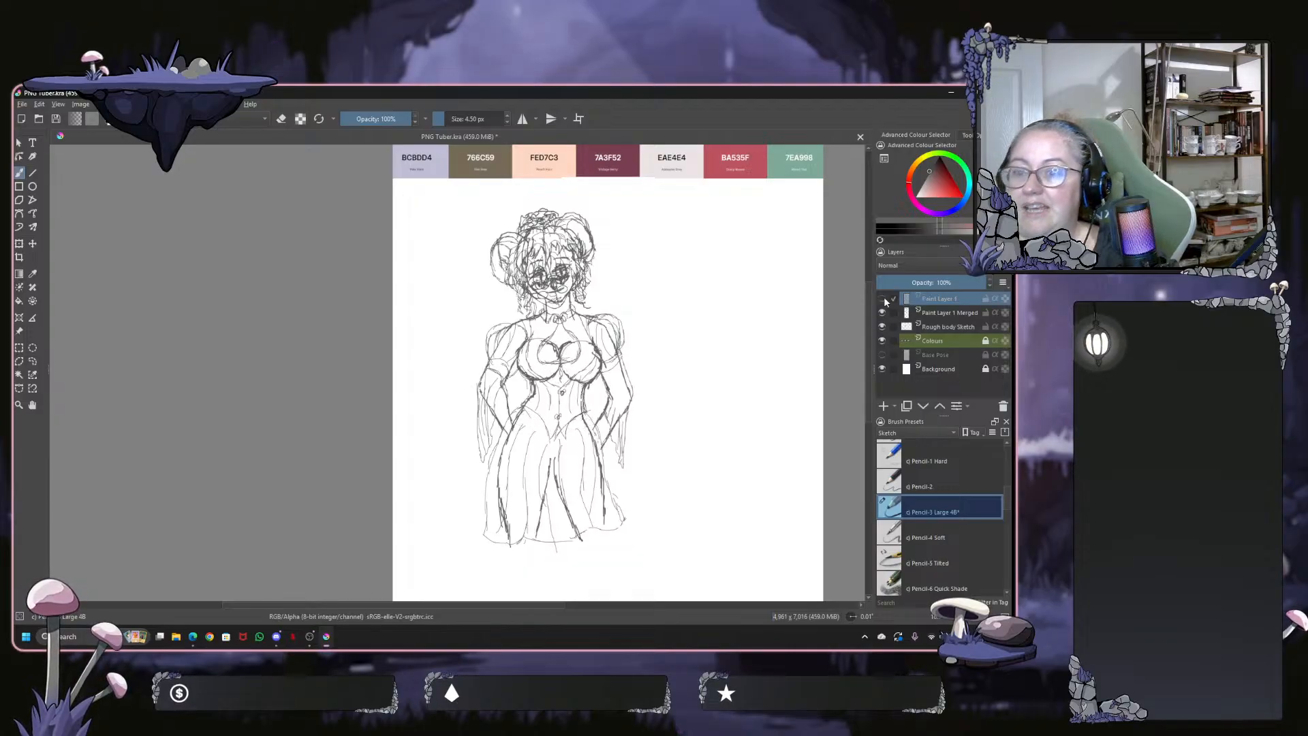
{"action": "left_click", "coordinate": [883, 299]}
{"action": "left_click", "coordinate": [883, 299]}
{"action": "left_click", "coordinate": [883, 298]}
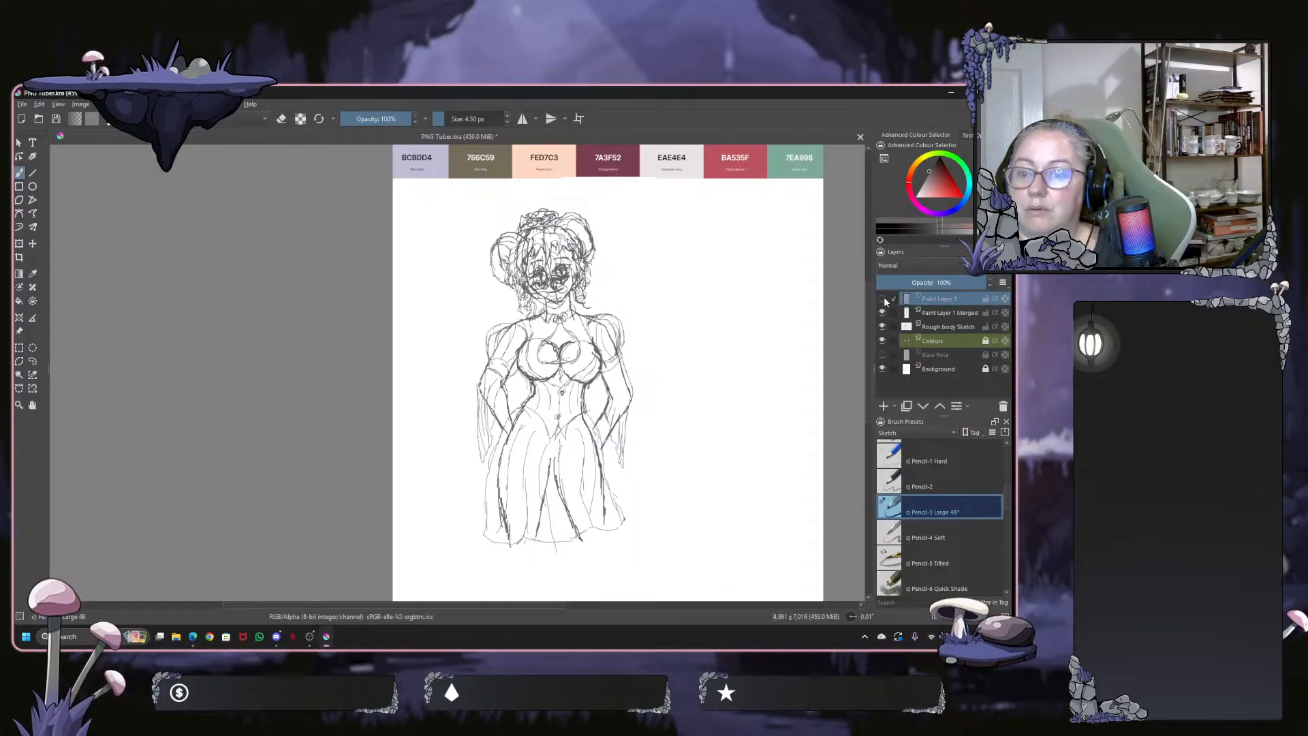
{"action": "left_click", "coordinate": [883, 298]}
{"action": "left_click", "coordinate": [883, 299]}
{"action": "left_click", "coordinate": [883, 298]}
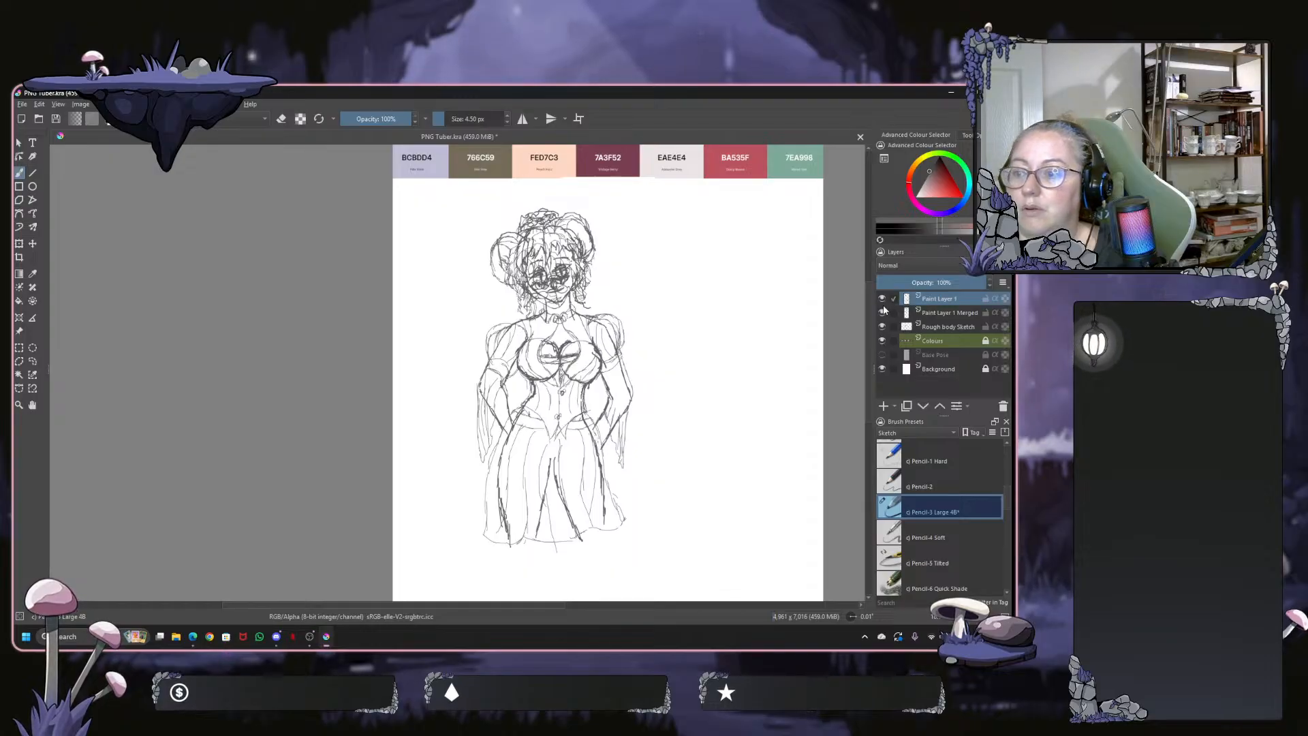
{"action": "left_click", "coordinate": [882, 312]}
{"action": "left_click", "coordinate": [883, 313]}
{"action": "left_click", "coordinate": [882, 313]}
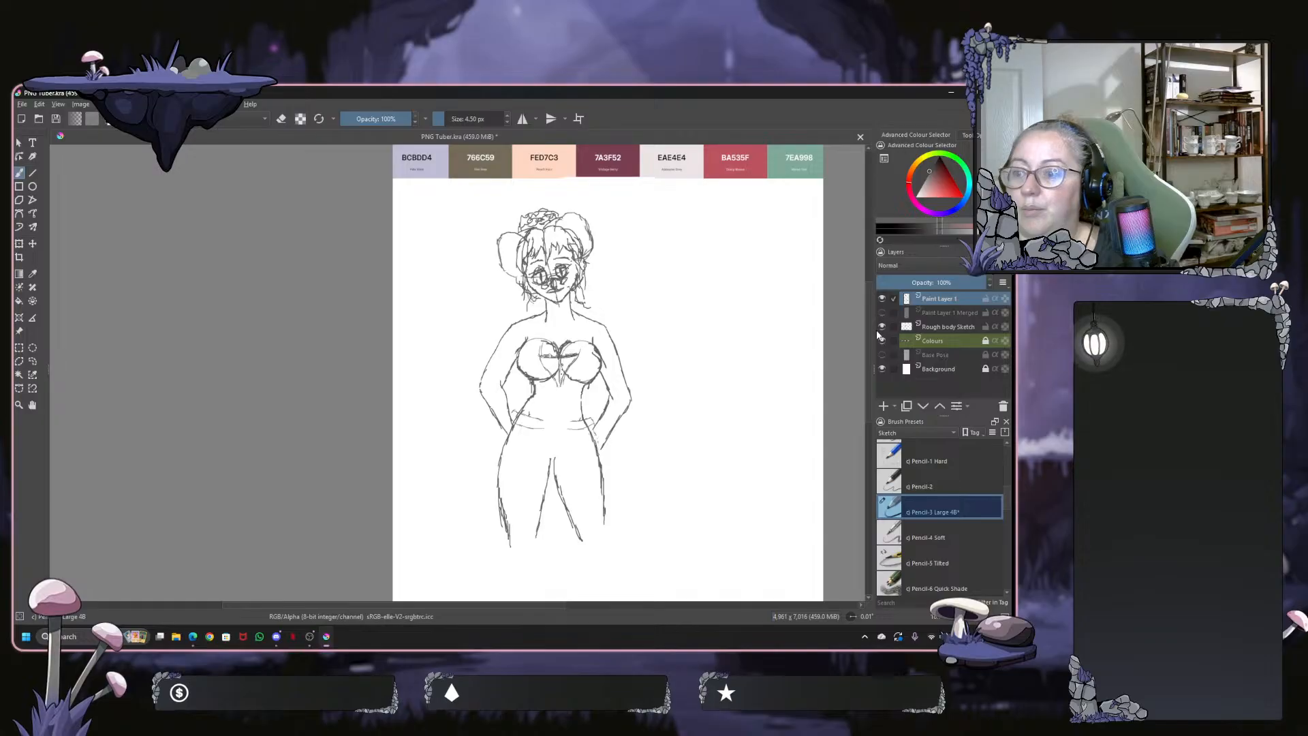
Compare Paint Layer 1 with the rough body sketch alone, restore the merged line art, and hide the rough sketch
{"action": "left_click", "coordinate": [885, 327]}
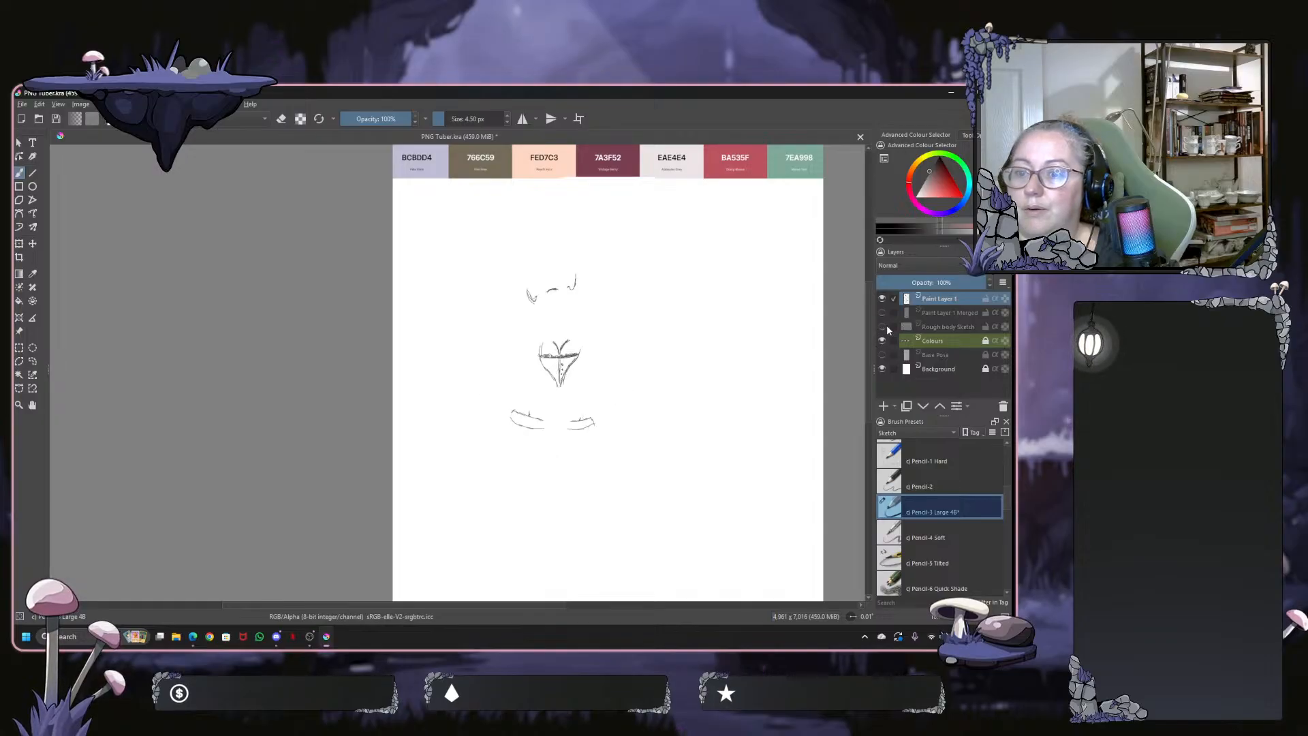
{"action": "left_click", "coordinate": [885, 326]}
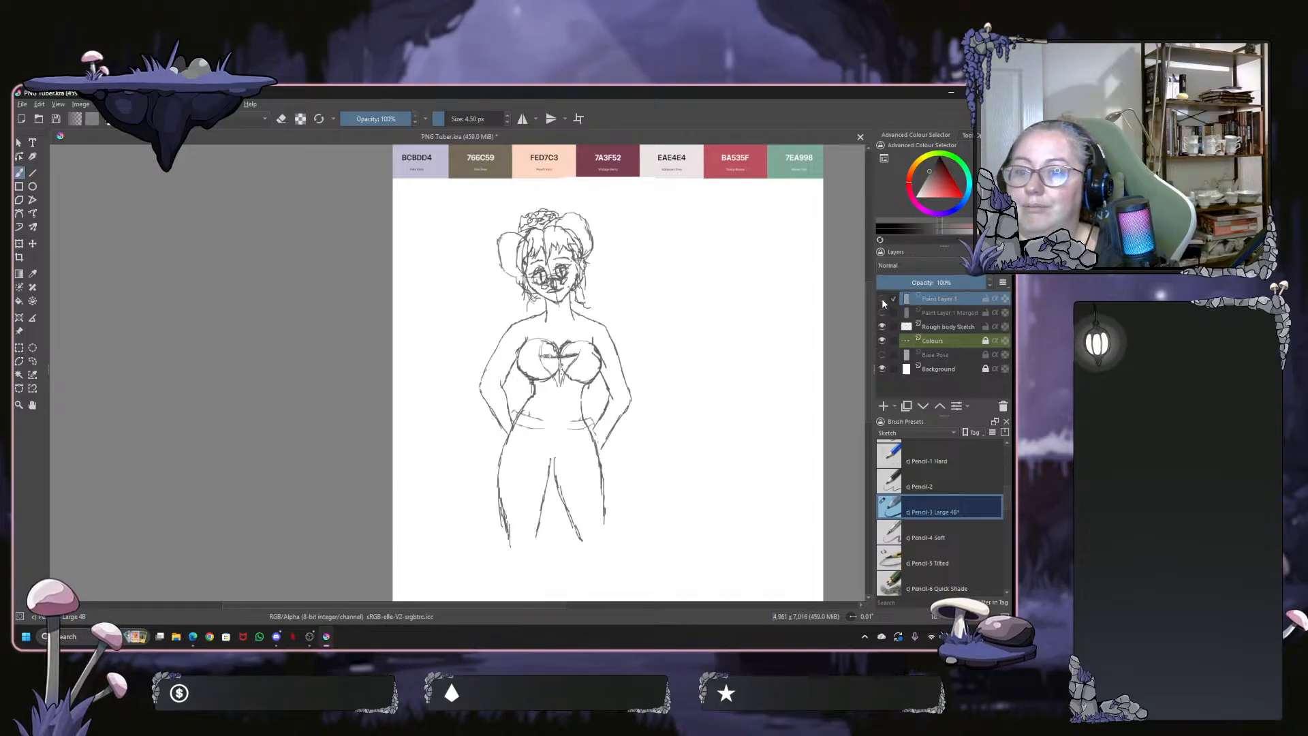
{"action": "left_click", "coordinate": [883, 300]}
{"action": "left_click", "coordinate": [883, 299]}
{"action": "left_click", "coordinate": [883, 300]}
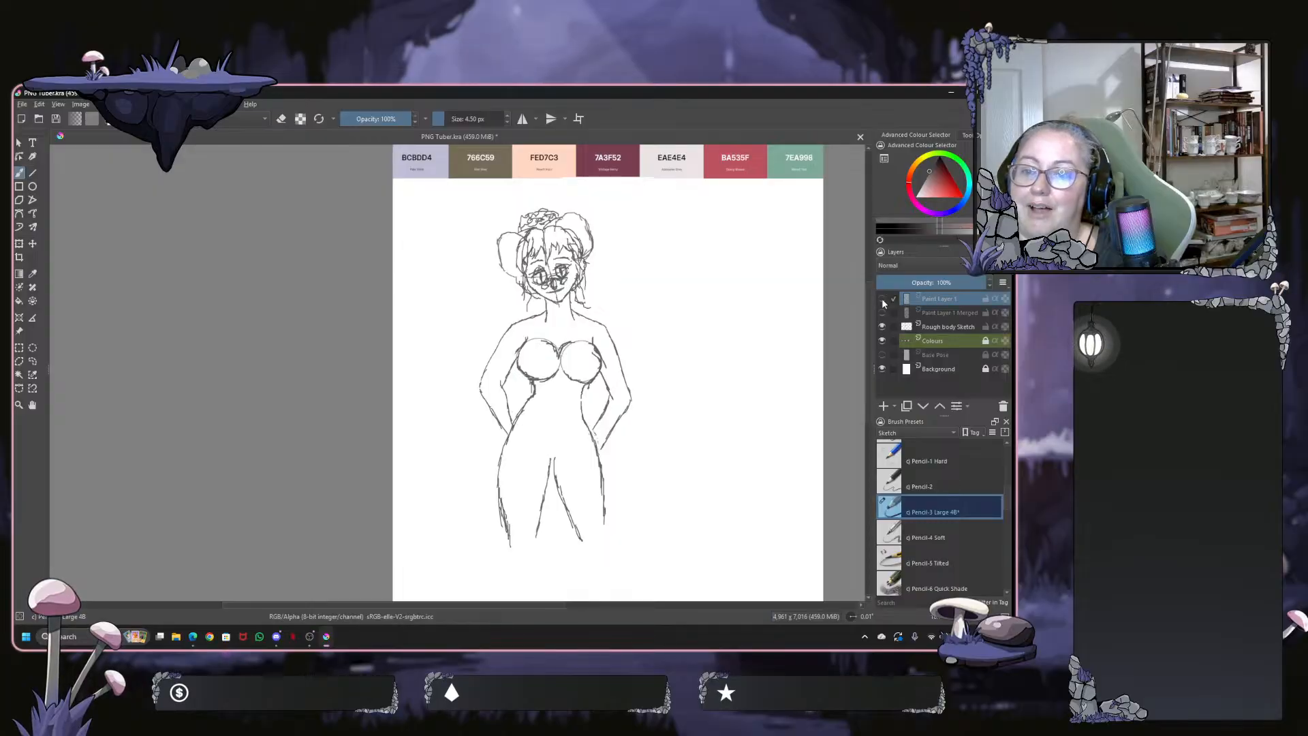
{"action": "left_click", "coordinate": [883, 300]}
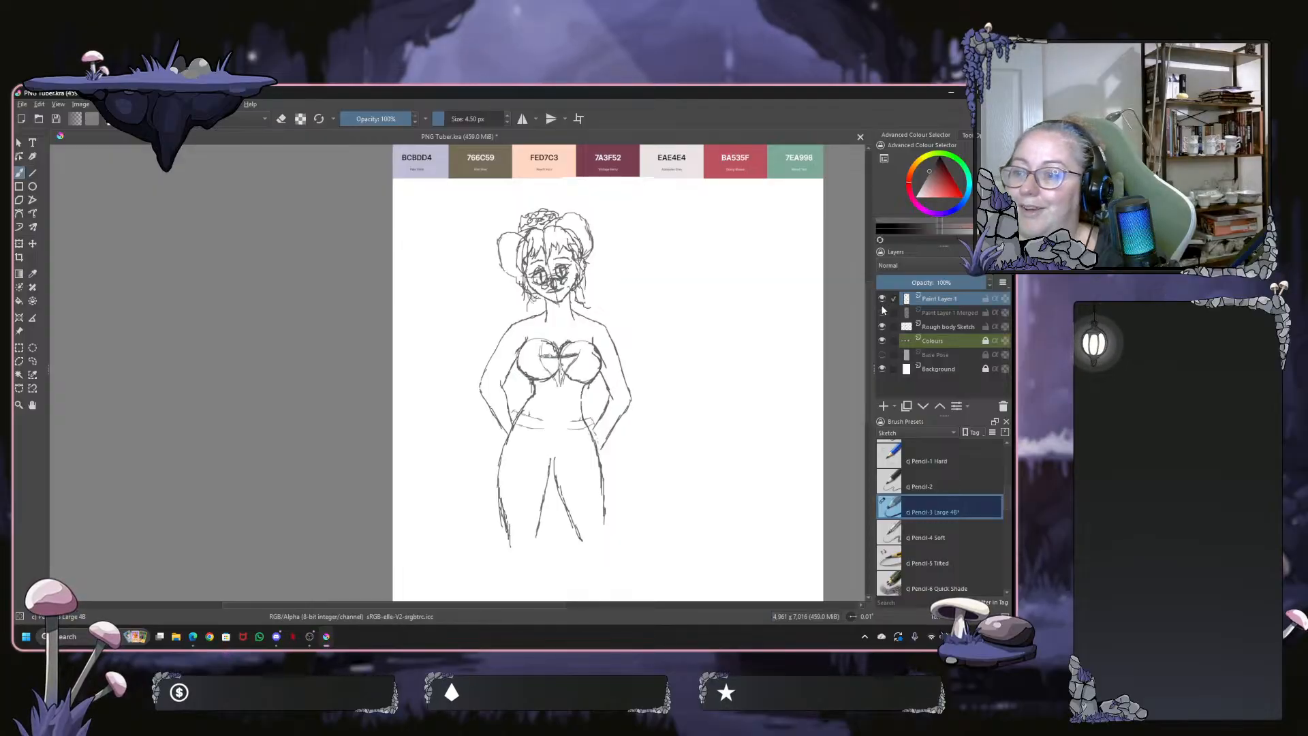
{"action": "left_click", "coordinate": [883, 313]}
{"action": "left_click", "coordinate": [882, 326]}
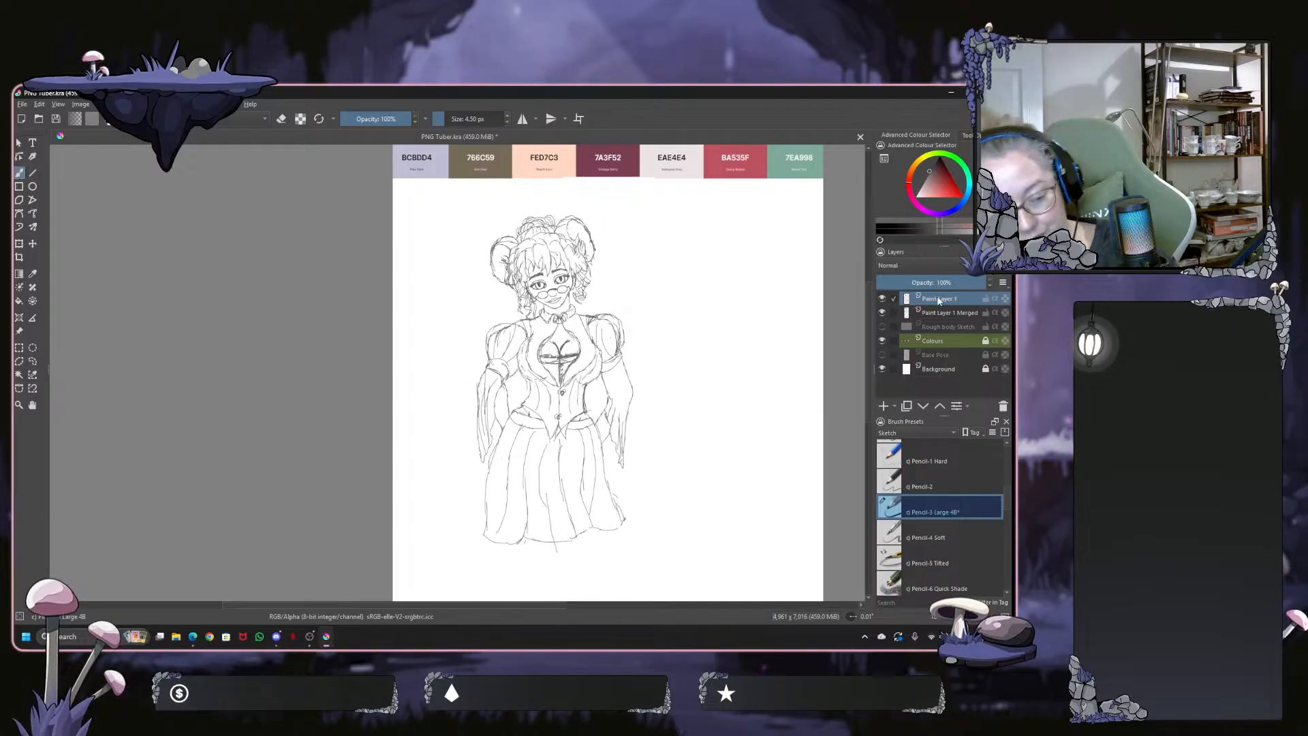
Merge Paint Layer 1 down into the merged line art, check the combined layer by toggling its visibility, and save the document
{"action": "key", "text": "ctrl+e"}
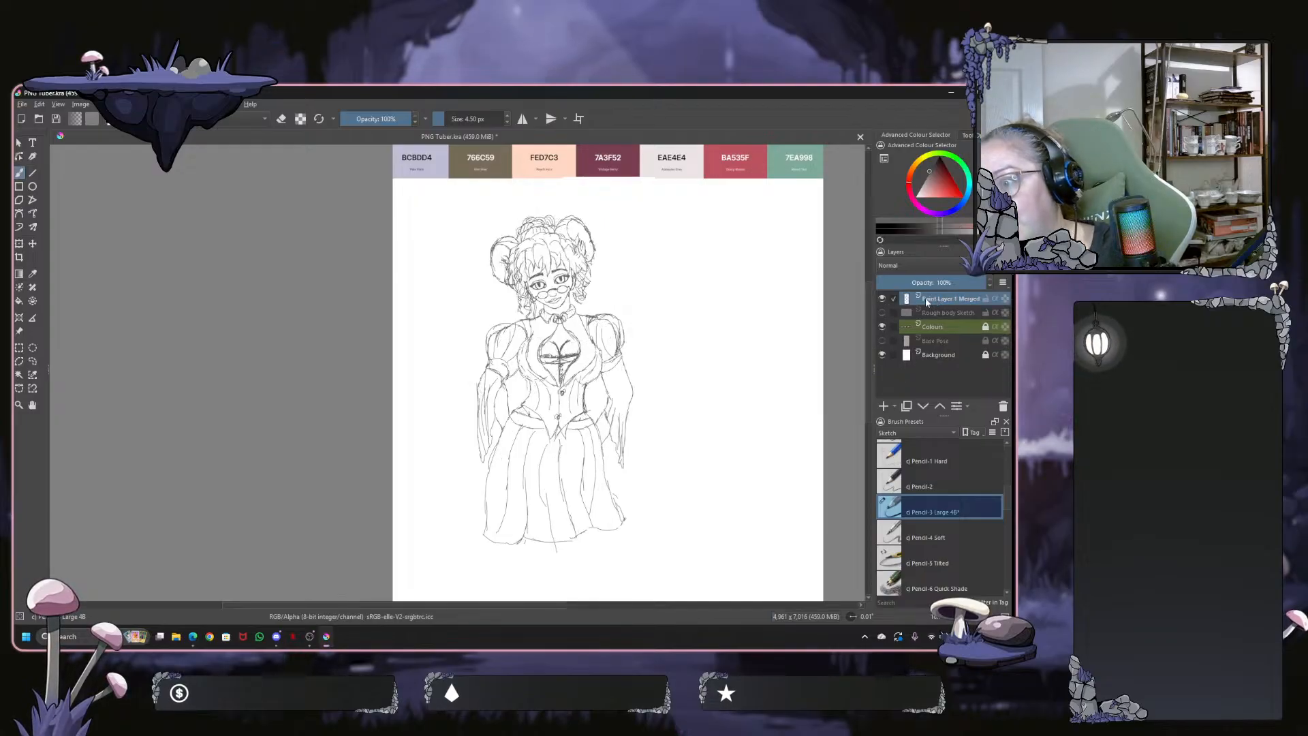
{"action": "left_click", "coordinate": [883, 299]}
{"action": "left_click", "coordinate": [883, 299]}
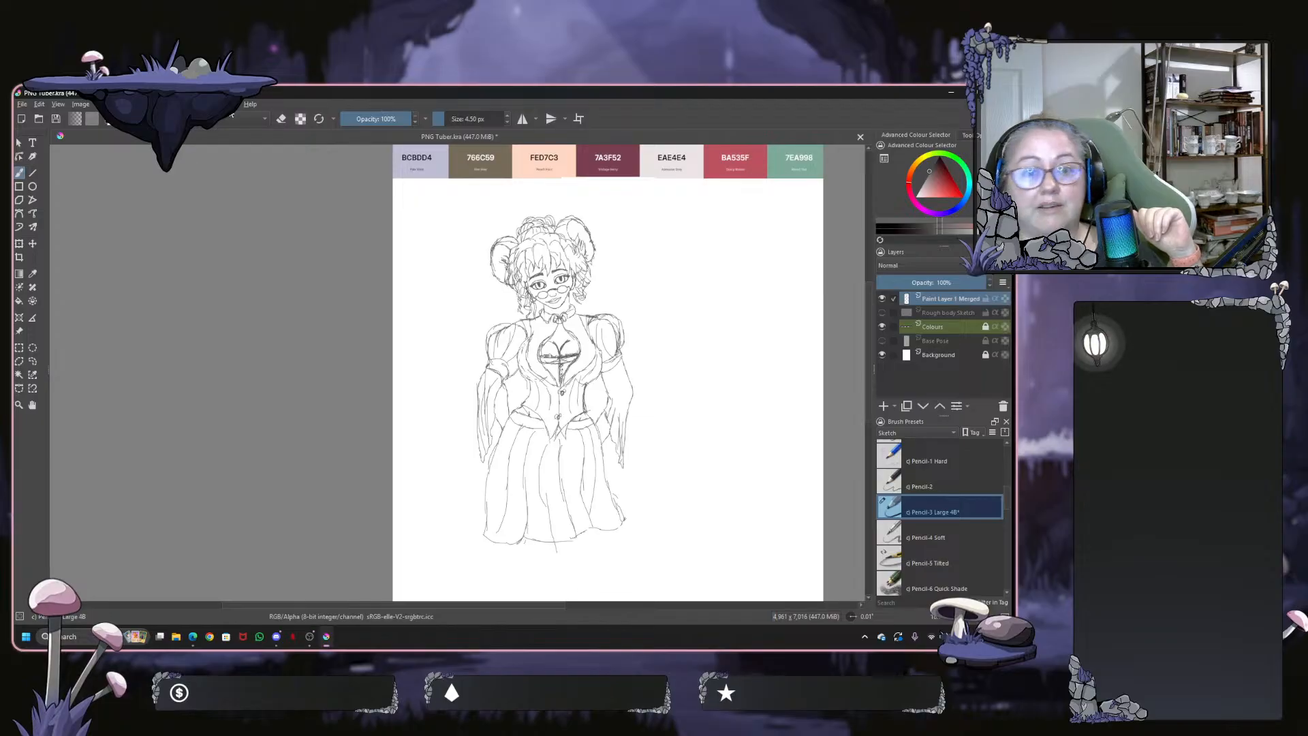
{"action": "left_click", "coordinate": [55, 119]}
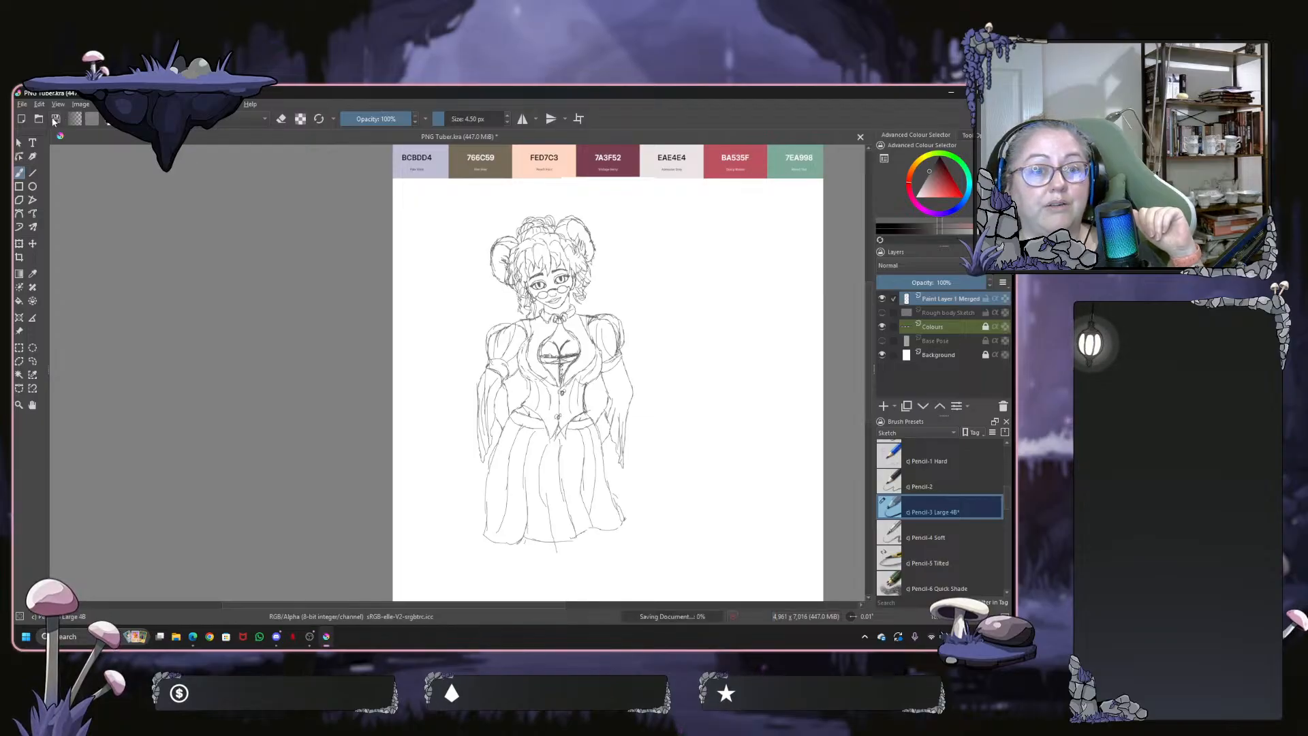